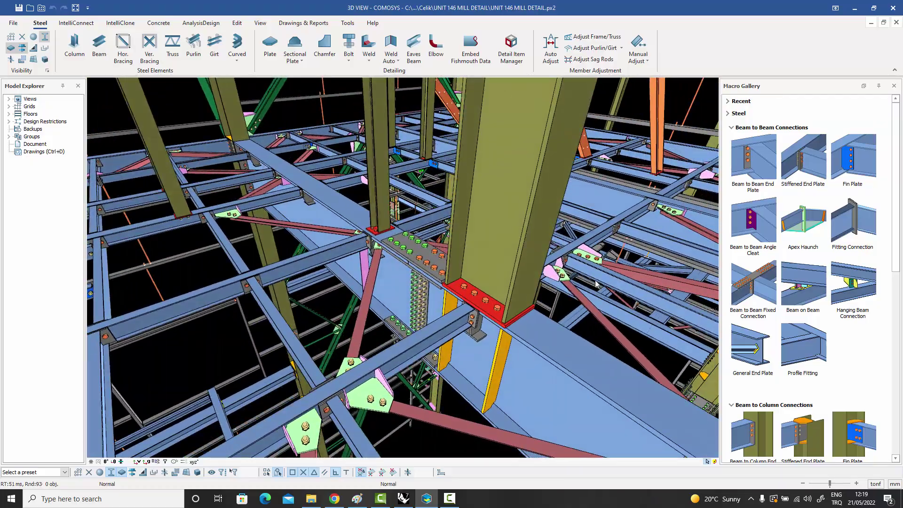
Examine the floor beams, splice connections and a brace-to-column gusset plate from inside the steel mill structure.
middle_click_drag(596, 284, 632, 326)
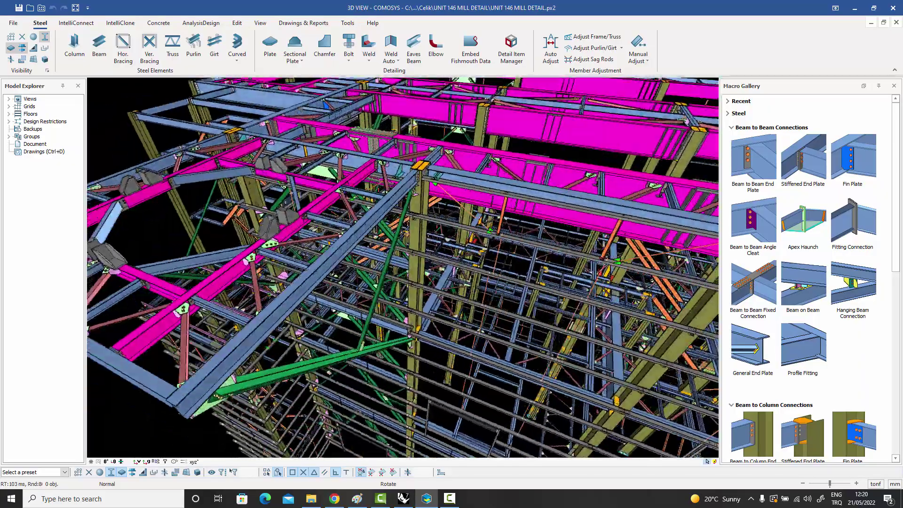
middle_click_drag(403, 269, 423, 264)
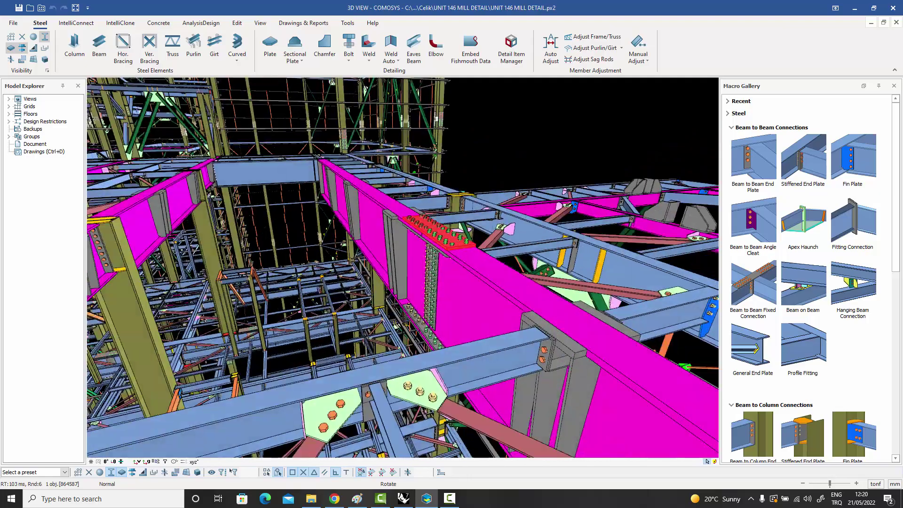
middle_click_drag(673, 221, 596, 226)
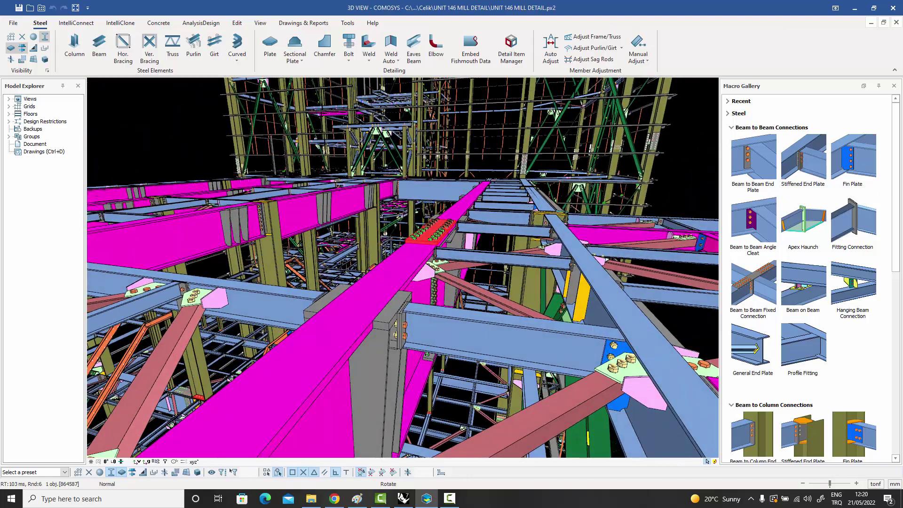
scroll(397, 159, "up", 6)
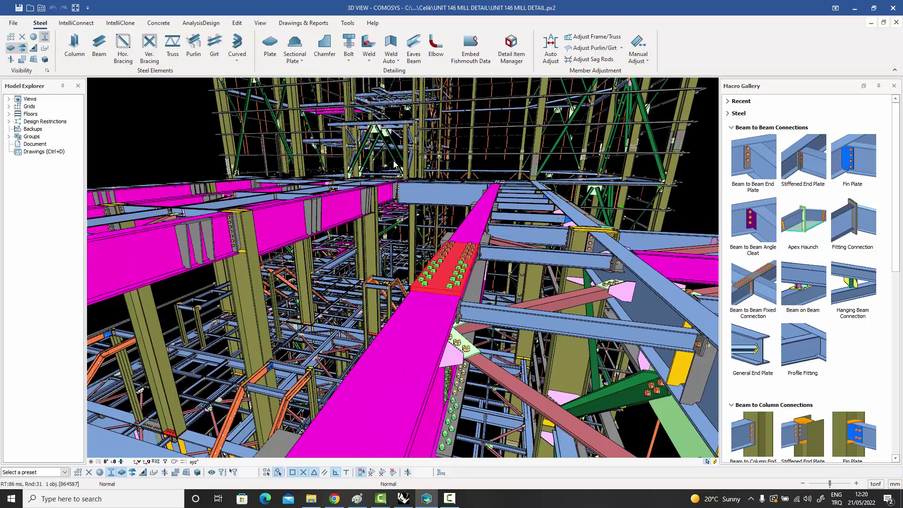
scroll(385, 165, "up", 8)
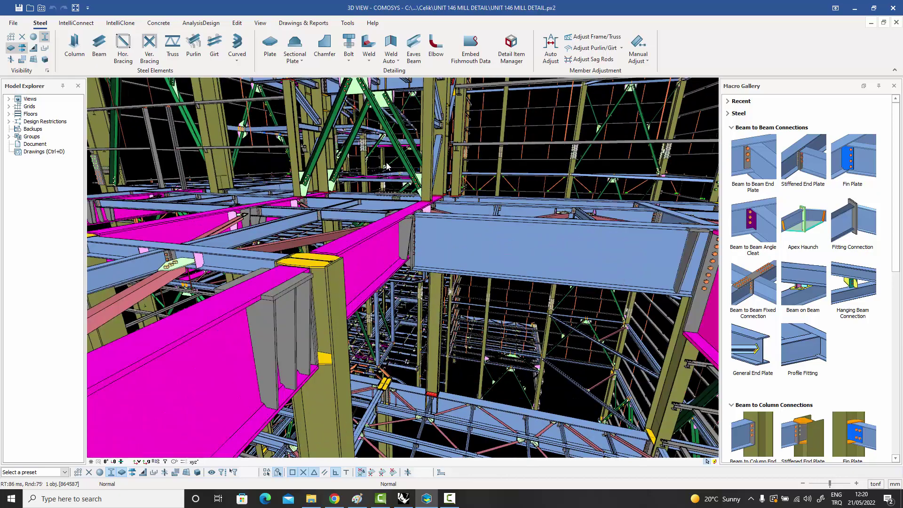
scroll(377, 169, "up", 8)
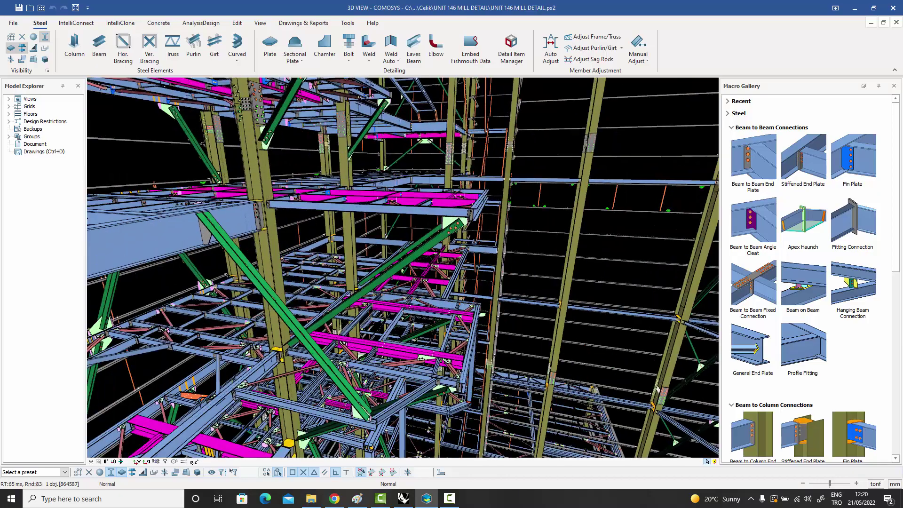
scroll(375, 169, "up", 8)
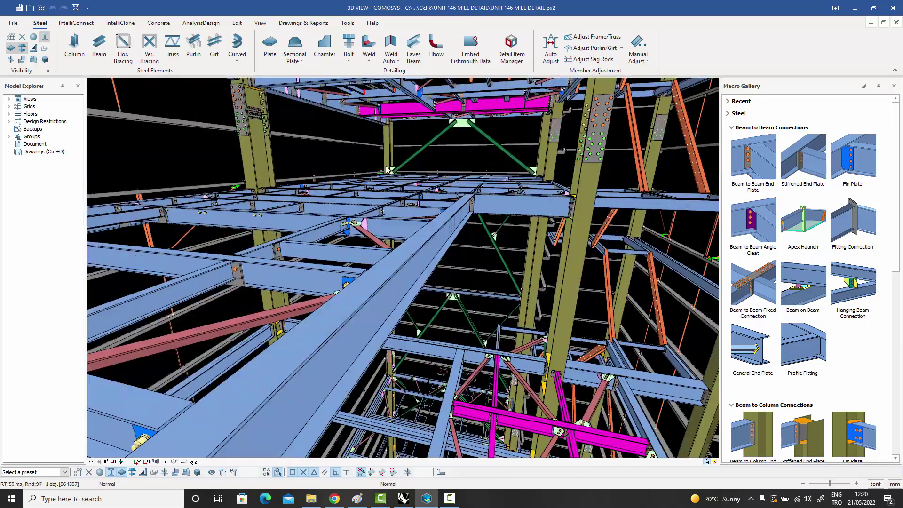
scroll(400, 171, "up", 8)
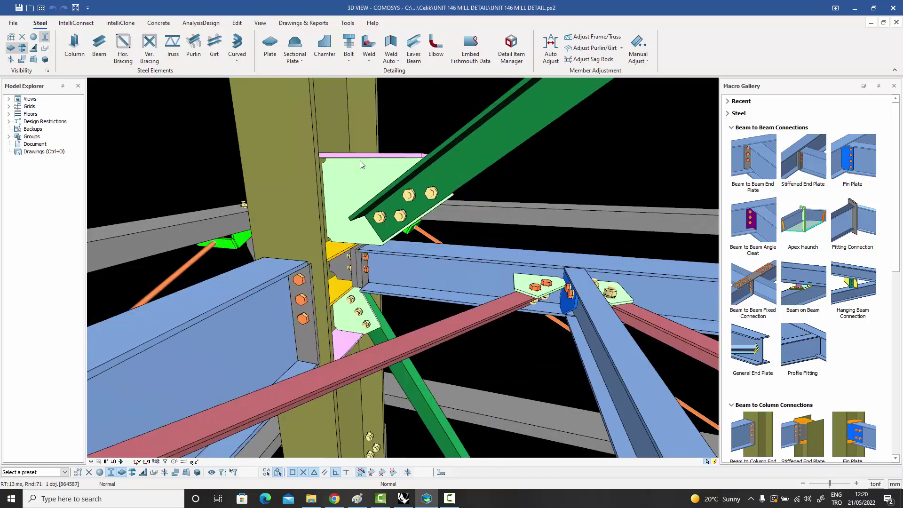
left_click(372, 175)
middle_click_drag(396, 179, 94, 220)
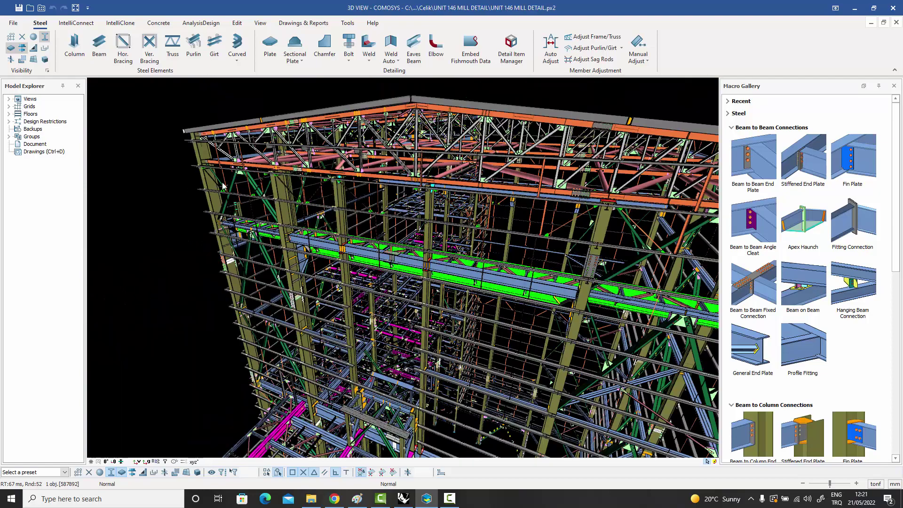
Inspect the roof truss connections and select the gusset plate on the bottom chord beside the bolted splice.
scroll(423, 161, "up", 8)
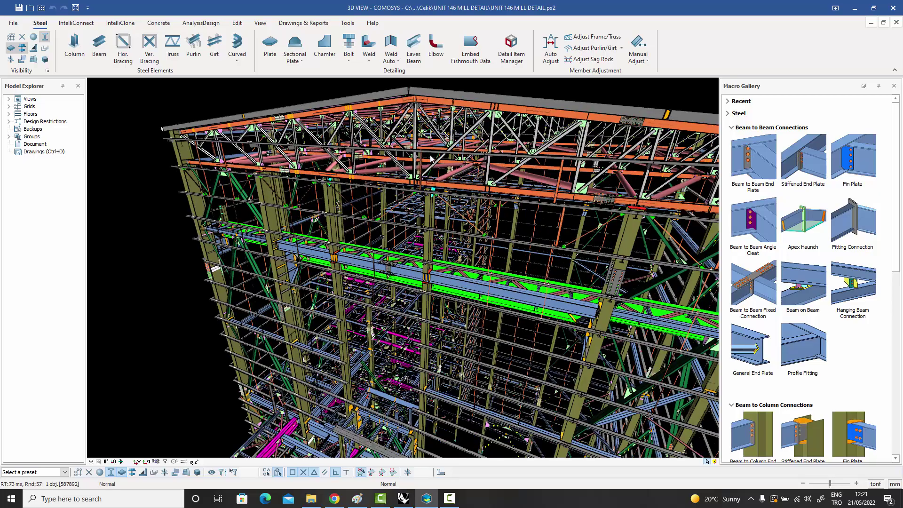
scroll(434, 147, "up", 8)
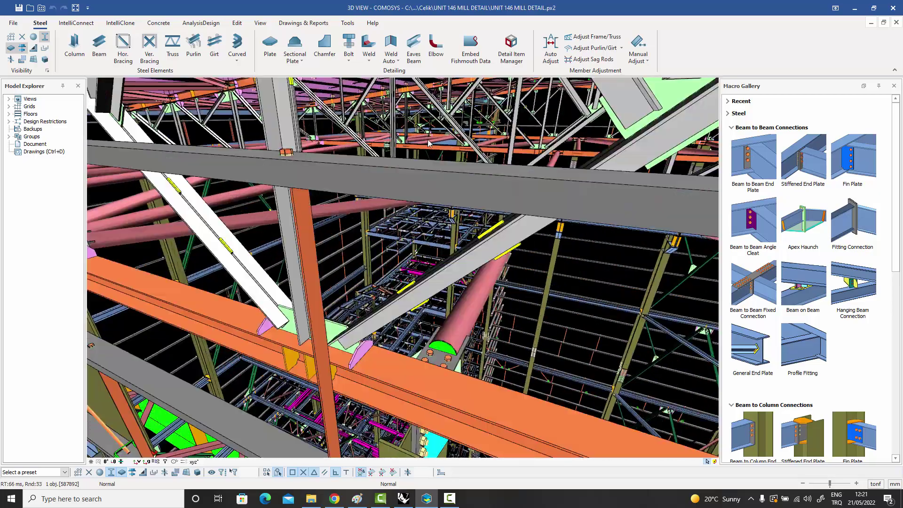
scroll(409, 136, "up", 6)
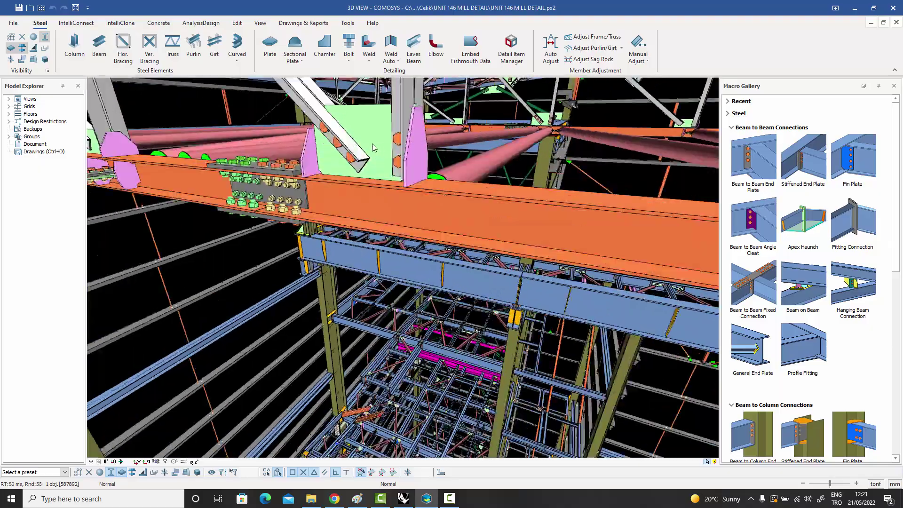
left_click(377, 163)
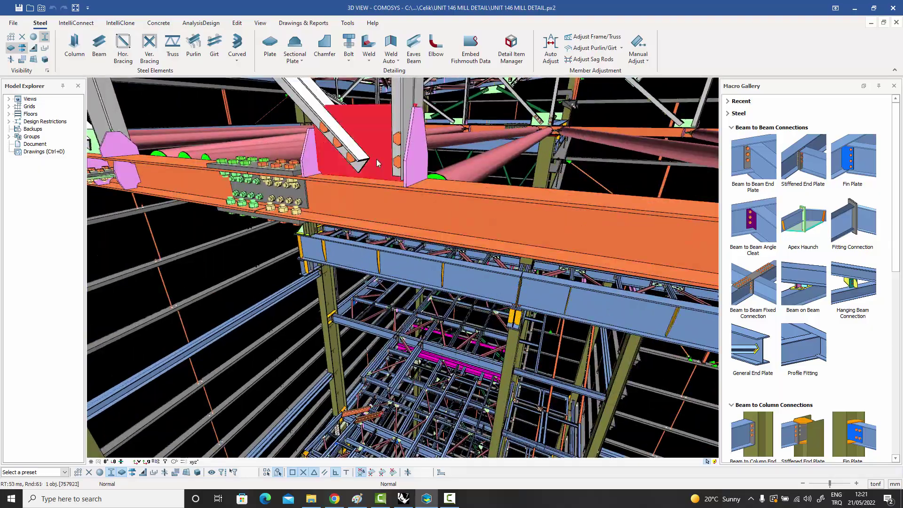
middle_click_drag(375, 174, 297, 157)
Inspect the end of the bright green girder, including its stiffeners and the bolted plate under the short column.
scroll(250, 166, "up", 8)
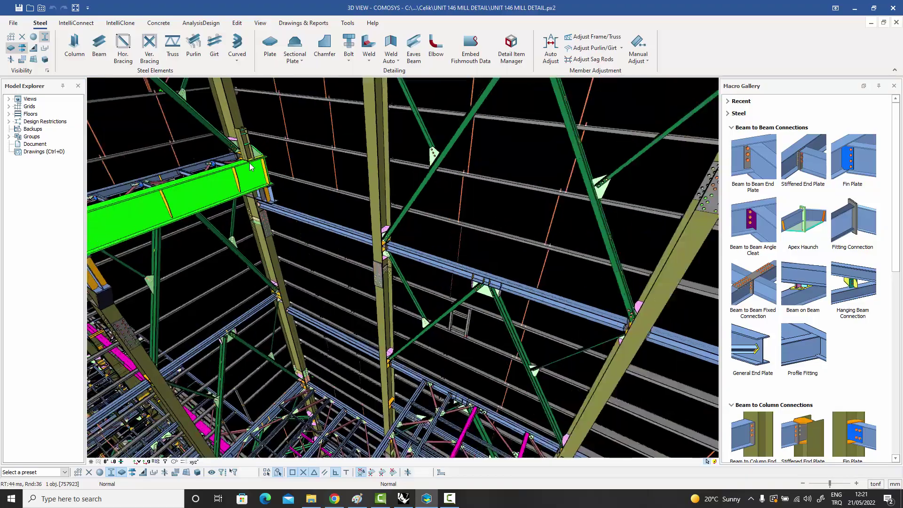
scroll(252, 161, "up", 3)
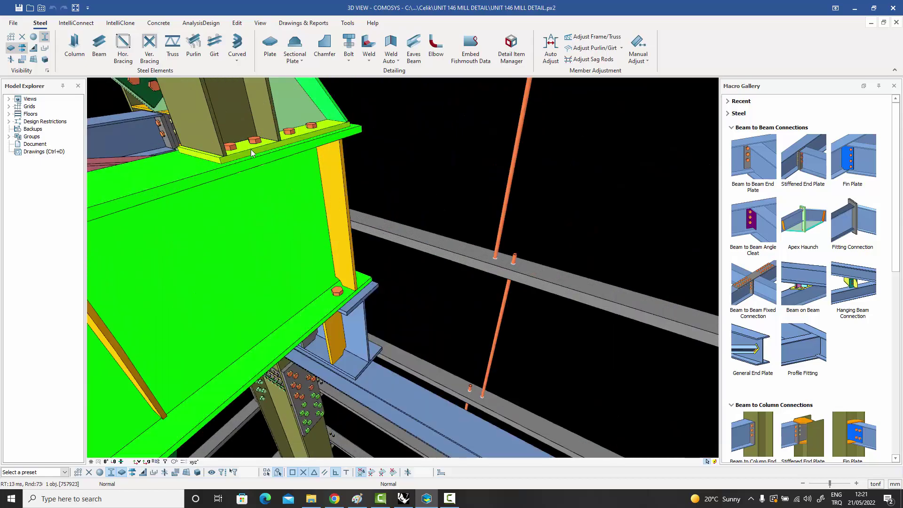
middle_click_drag(250, 149, 339, 134)
middle_click_drag(459, 183, 385, 202)
scroll(279, 161, "down", 2)
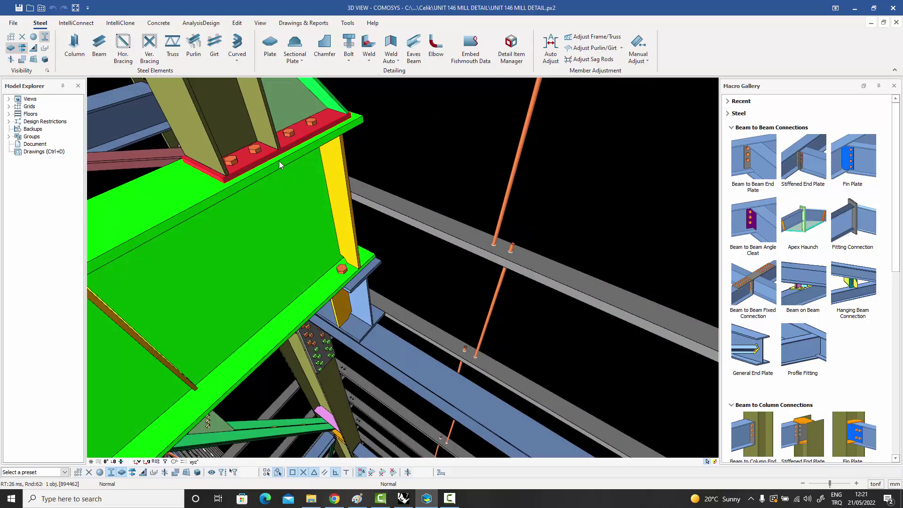
scroll(279, 160, "down", 5)
scroll(280, 164, "down", 3)
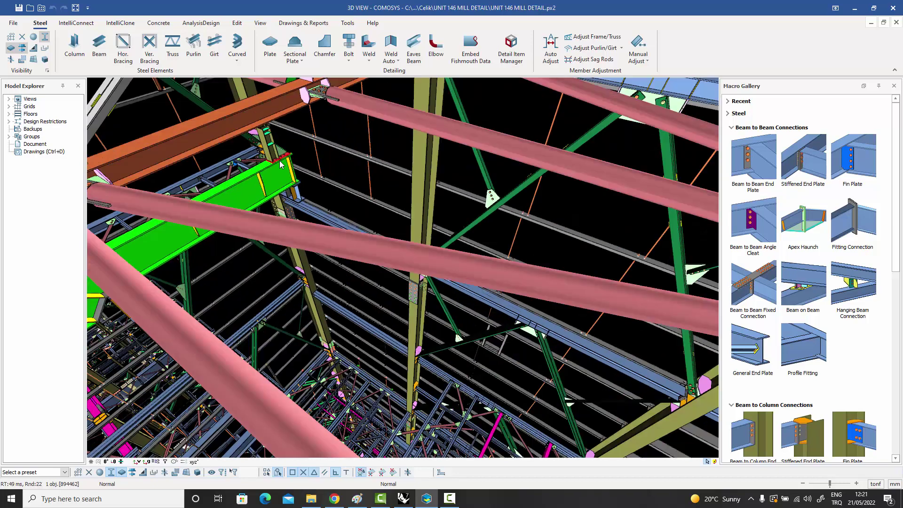
Inspect the truss-to-column connection under the roof and select the pink plate on its gusset.
middle_click_drag(280, 164, 408, 258)
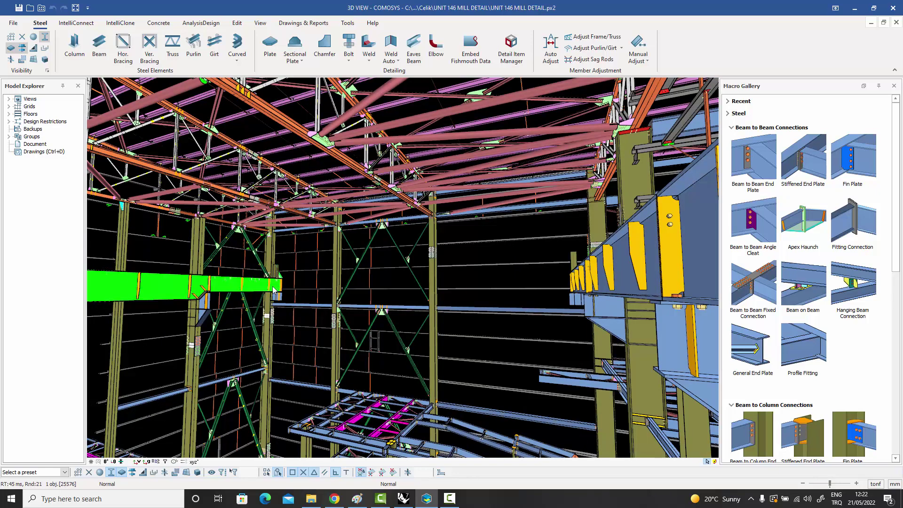
scroll(277, 290, "up", 3)
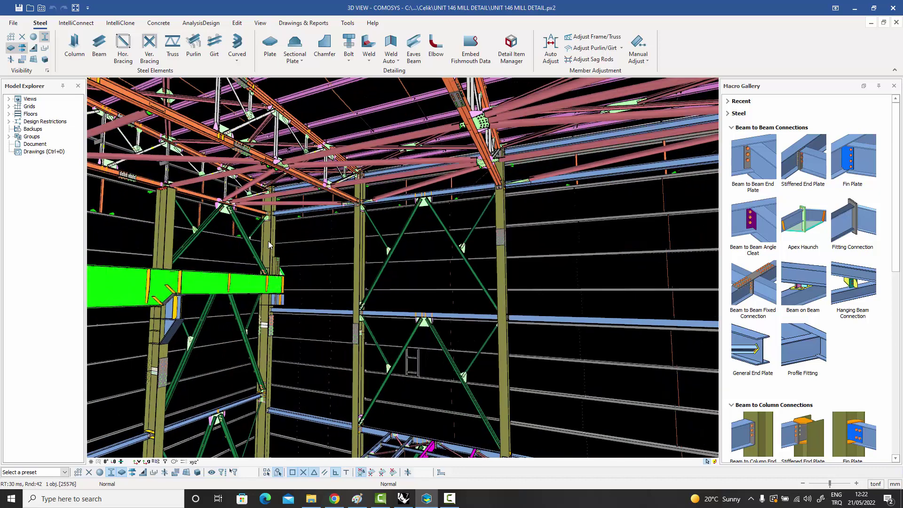
scroll(268, 244, "up", 5)
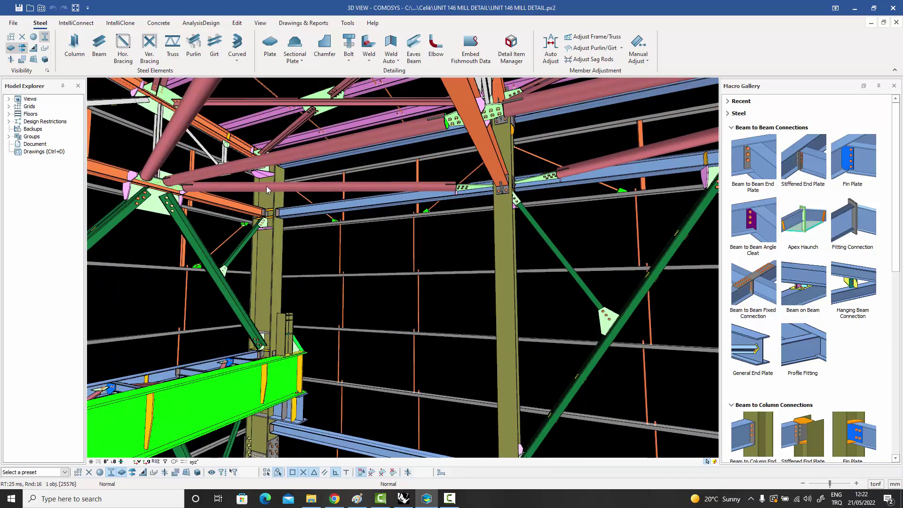
scroll(267, 190, "up", 5)
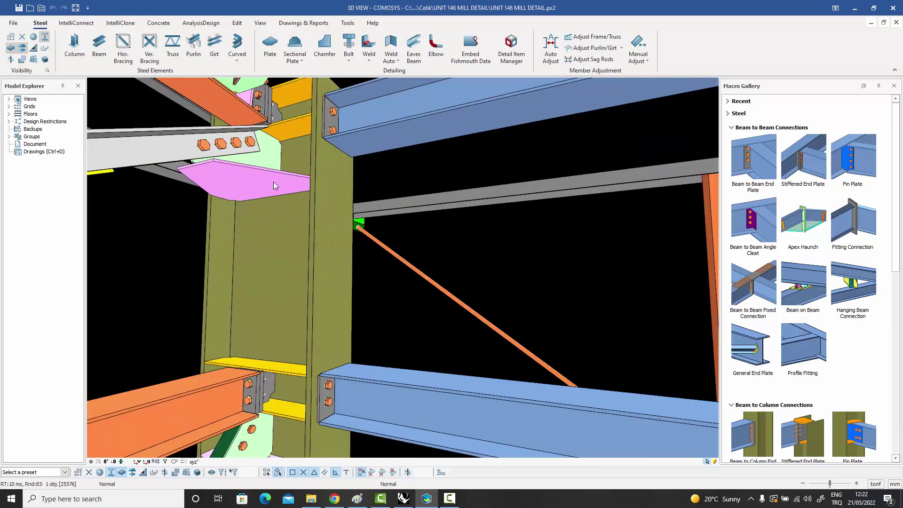
left_click(267, 184)
mouse_move(247, 188)
middle_mouse_down()
mouse_move(320, 245)
mouse_move(339, 282)
mouse_move(381, 324)
mouse_move(247, 186)
middle_mouse_up()
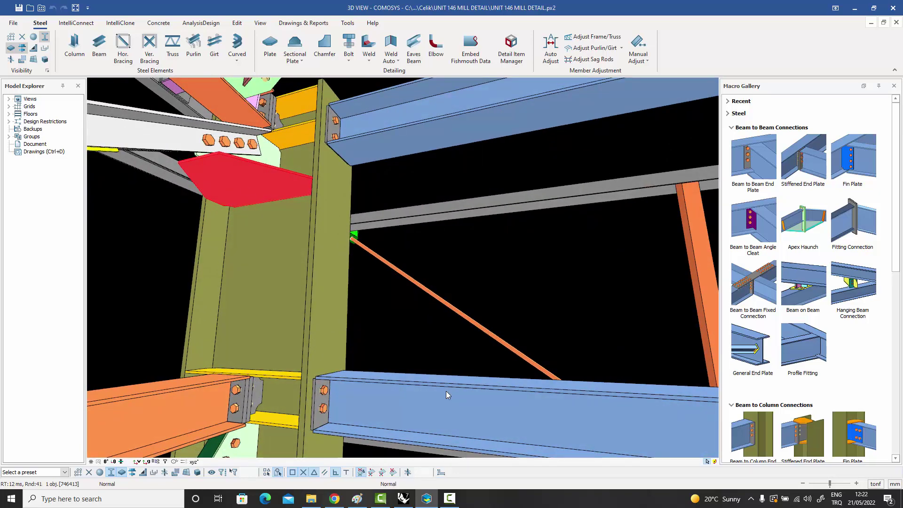
Examine the inclined framing outside the building and follow it through the platforms inside the structure.
scroll(447, 394, "down", 5)
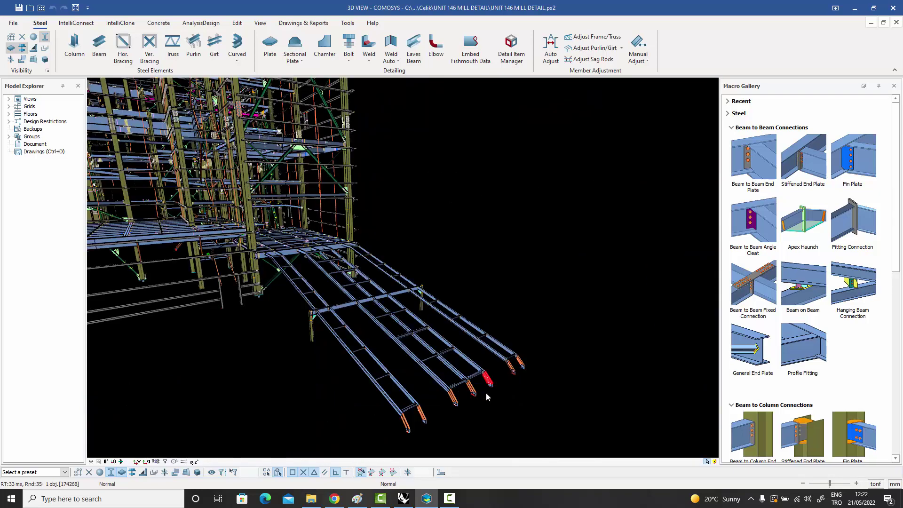
scroll(487, 393, "up", 4)
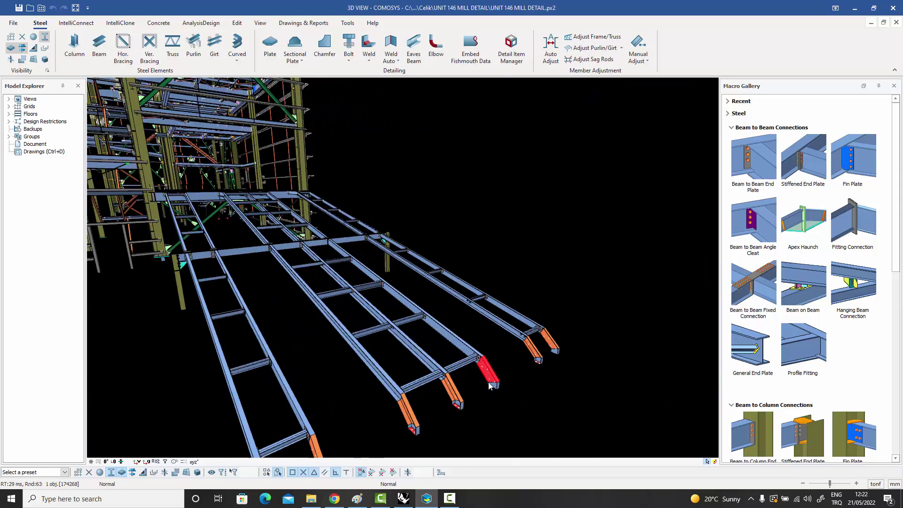
middle_click_drag(490, 383, 432, 384)
scroll(420, 270, "up", 5)
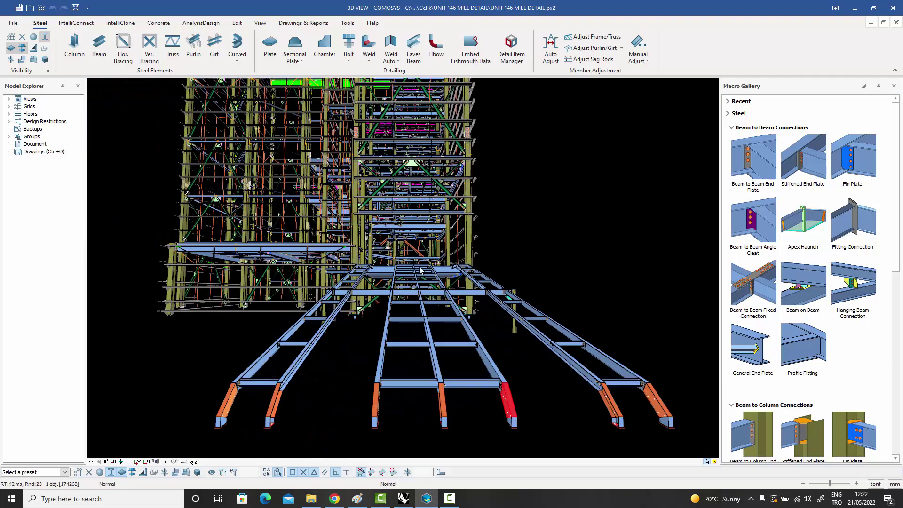
scroll(415, 262, "up", 5)
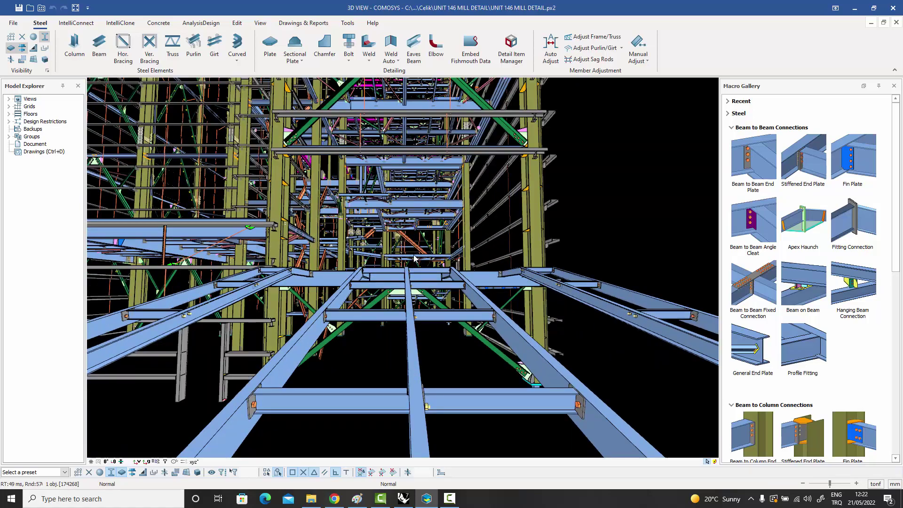
scroll(413, 283, "up", 5)
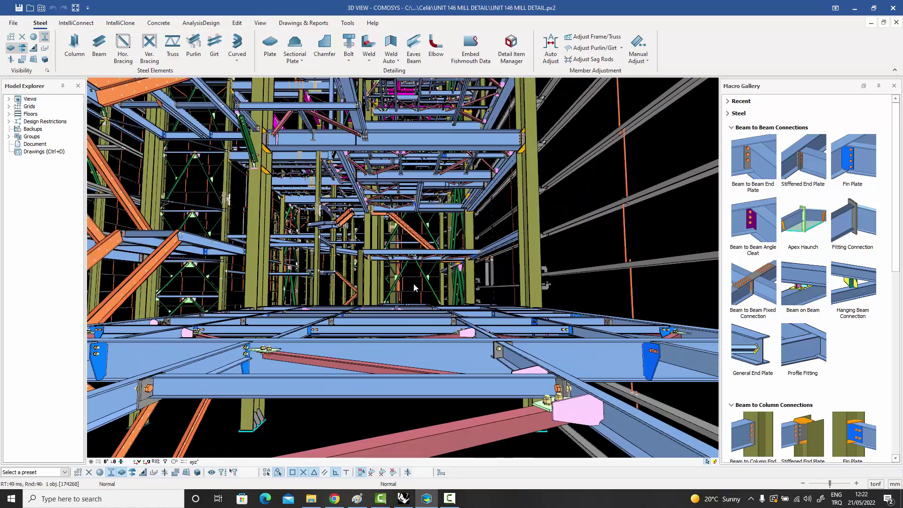
scroll(415, 305, "up", 5)
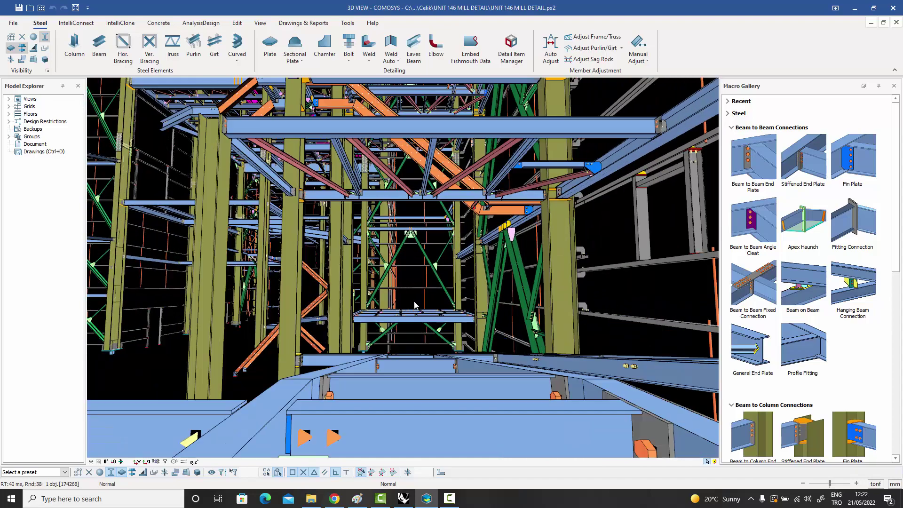
scroll(414, 308, "up", 4)
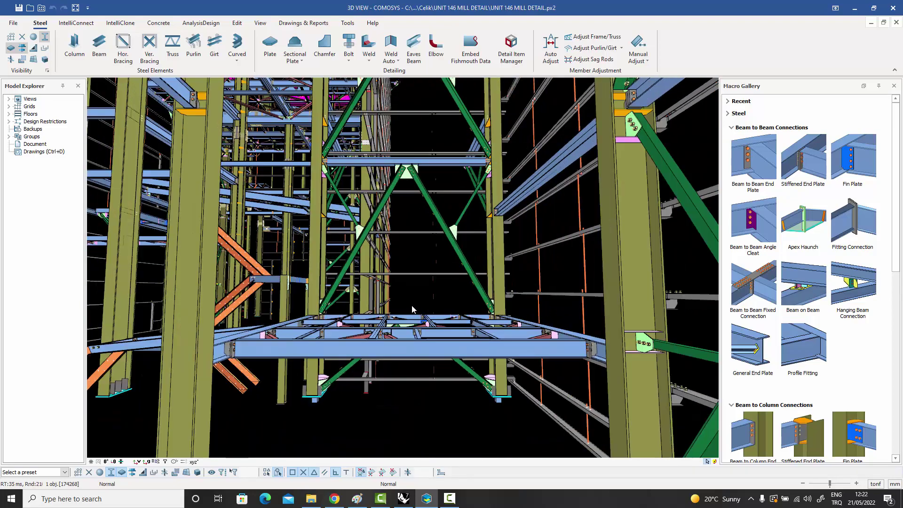
scroll(412, 309, "up", 5)
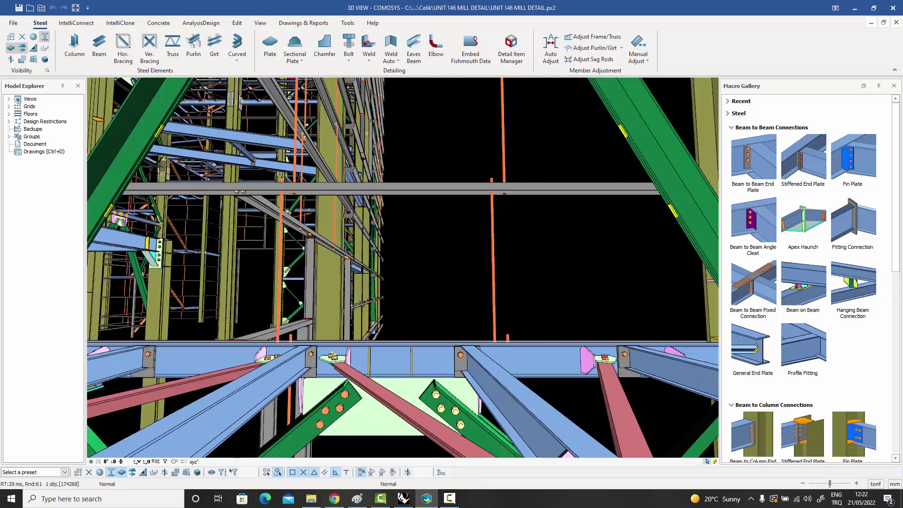
Inspect a column base from below and from the side, checking its base plate, stiffeners and shear key.
scroll(347, 356, "up", 2)
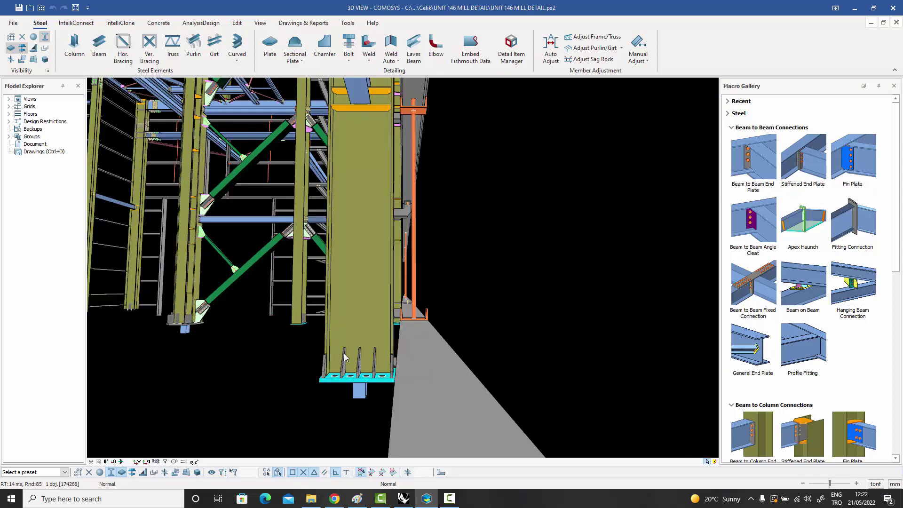
middle_click_drag(344, 370, 450, 356)
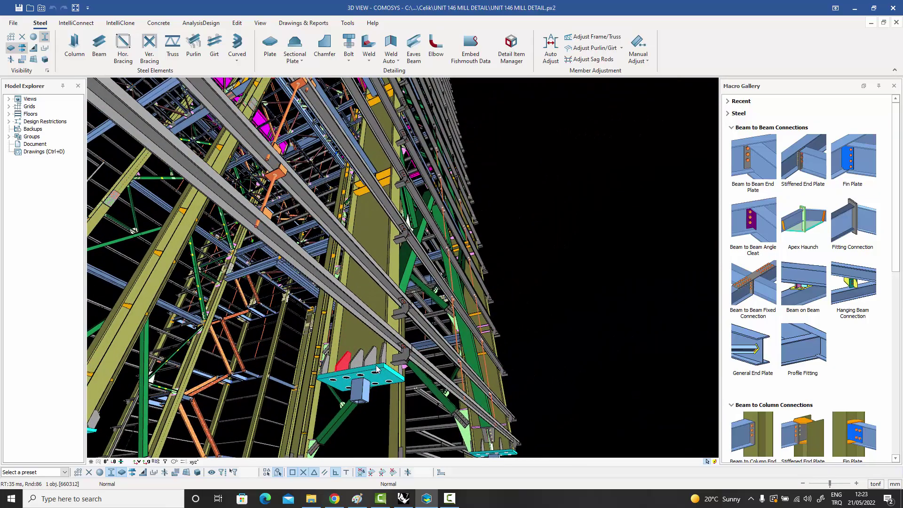
scroll(377, 370, "up", 5)
scroll(355, 348, "down", 5)
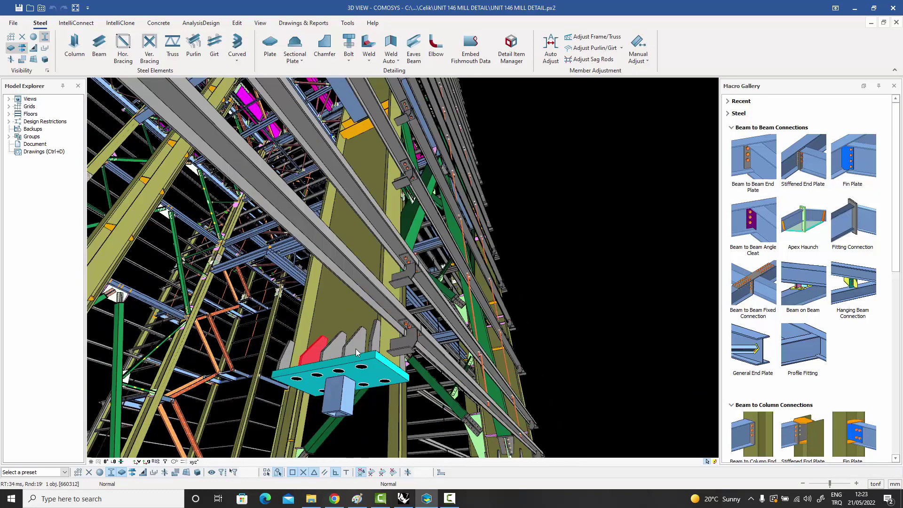
middle_click_drag(342, 255, 231, 464)
middle_click_drag(409, 360, 366, 241)
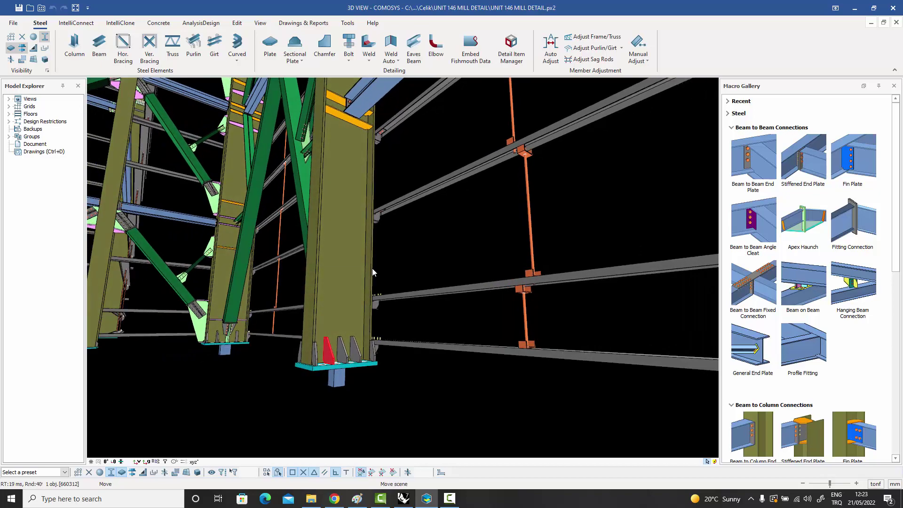
middle_click_drag(373, 271, 416, 289)
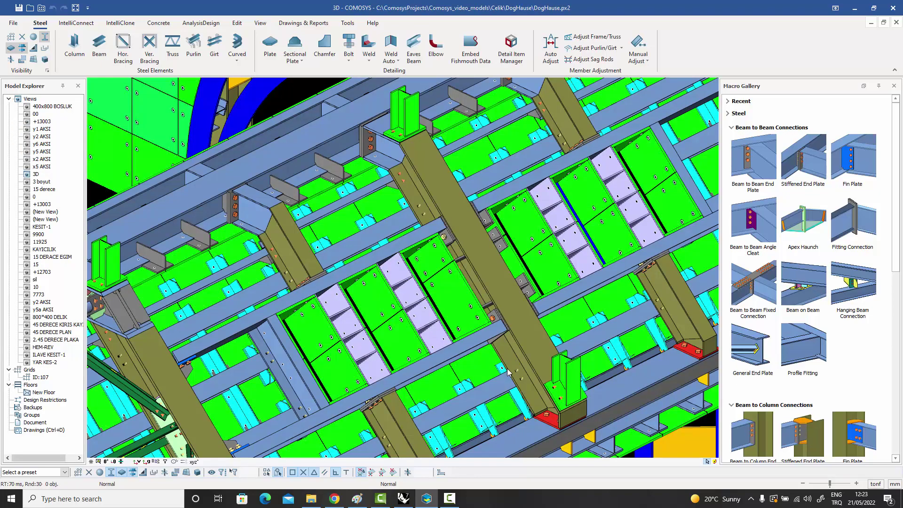
Examine the inclined roof framing and horizontal truss bracing, and select the grey end plate beside the outer roof beam.
middle_click_drag(496, 316, 527, 325)
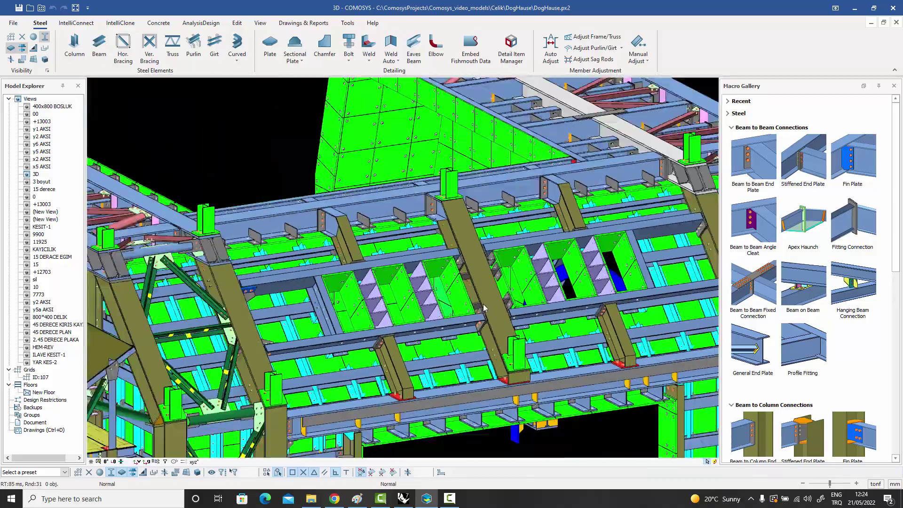
scroll(484, 308, "down", 3)
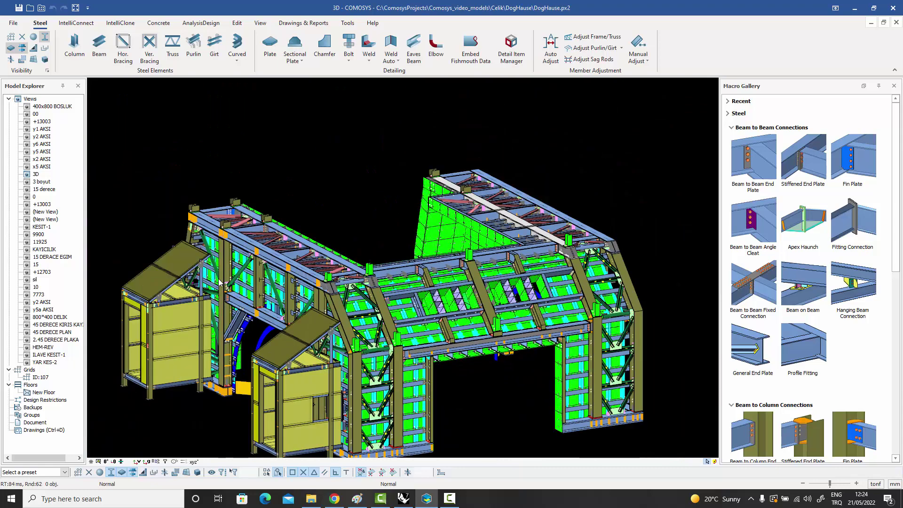
scroll(220, 283, "up", 8)
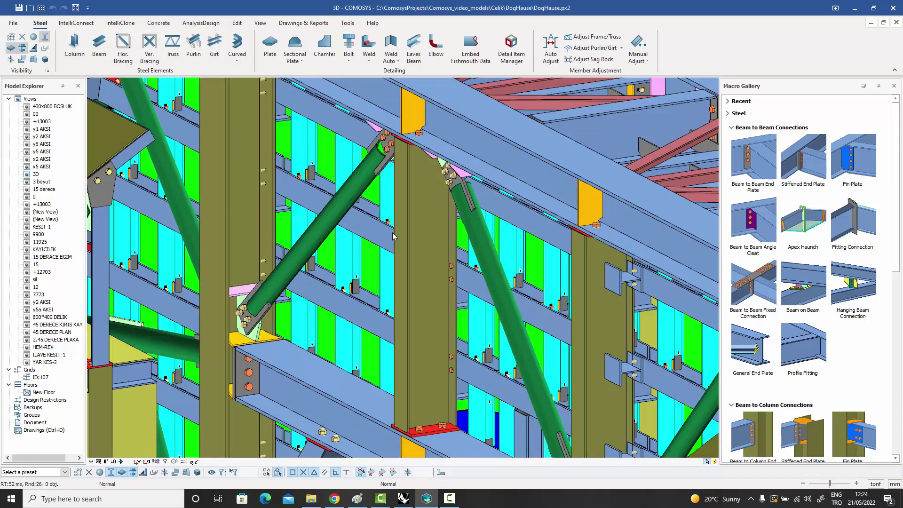
middle_click_drag(393, 233, 207, 393)
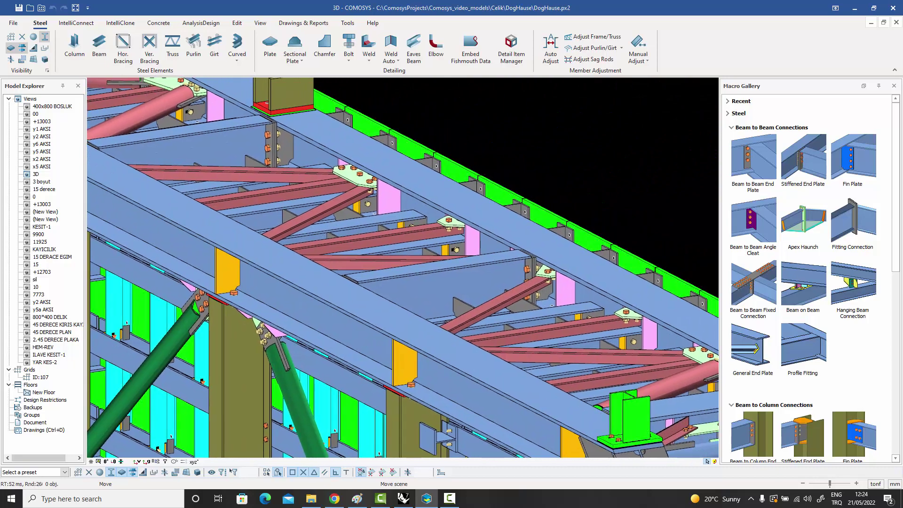
scroll(433, 165, "up", 3)
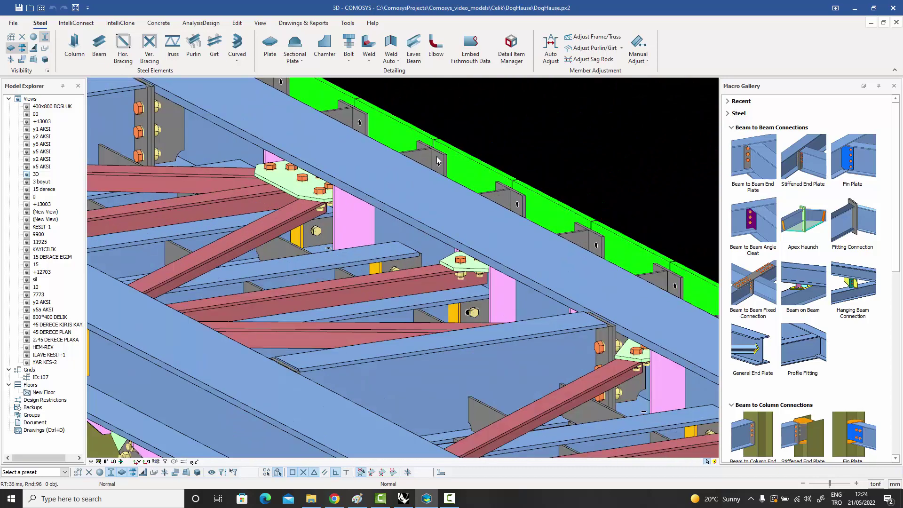
left_click(438, 161)
mouse_move(438, 161)
middle_mouse_down("ctrl")
mouse_move(230, 150)
mouse_move(451, 172)
middle_mouse_up("ctrl")
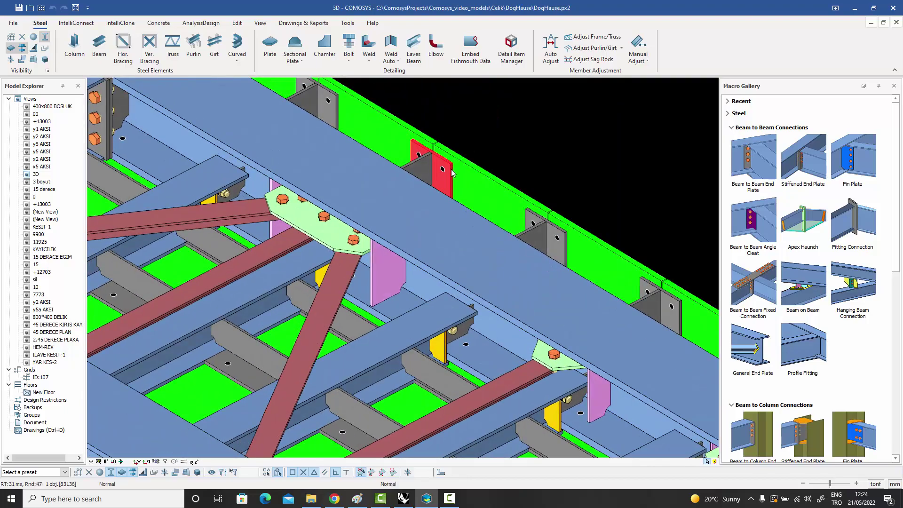
Inspect the stiffened column beside the blue arch and select the short beam above the bracket behind its flange.
scroll(452, 173, "down", 6)
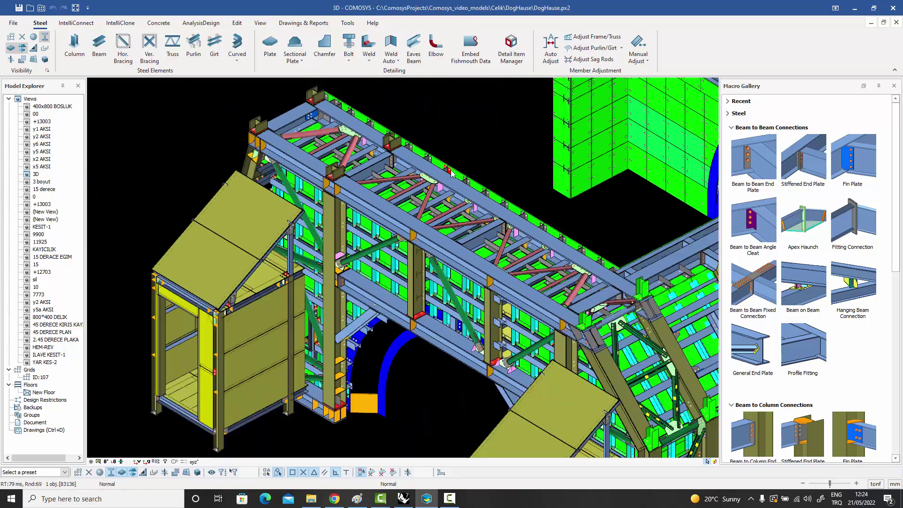
scroll(450, 173, "down", 4)
scroll(400, 277, "up", 8)
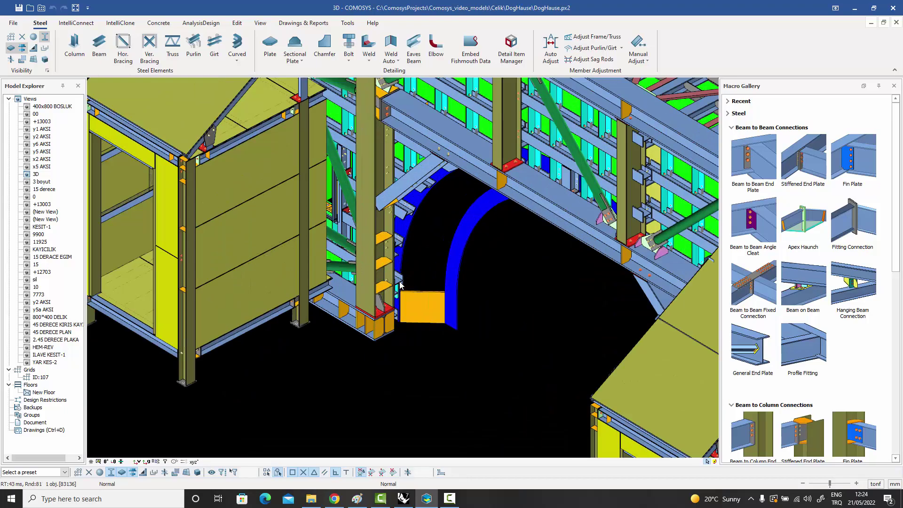
scroll(401, 277, "up", 2)
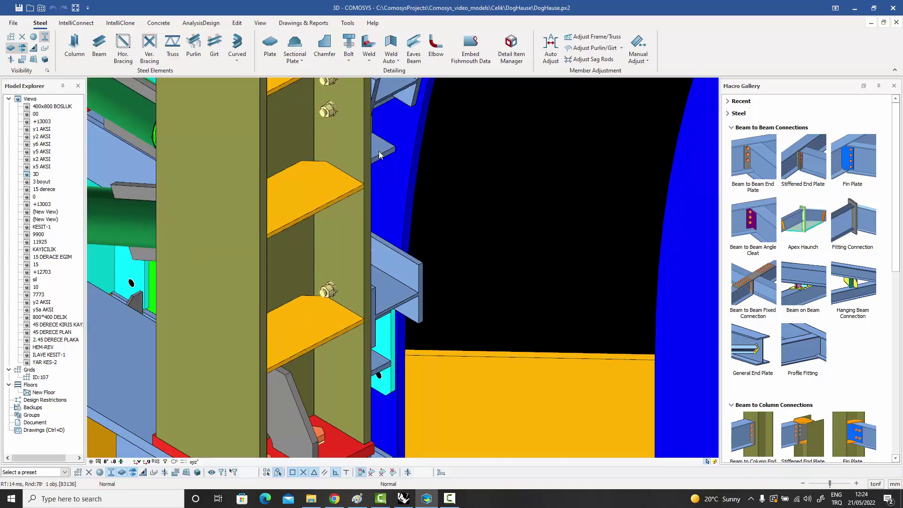
mouse_move(413, 172)
middle_mouse_down()
mouse_move(348, 173)
mouse_move(452, 174)
mouse_move(410, 173)
middle_mouse_up()
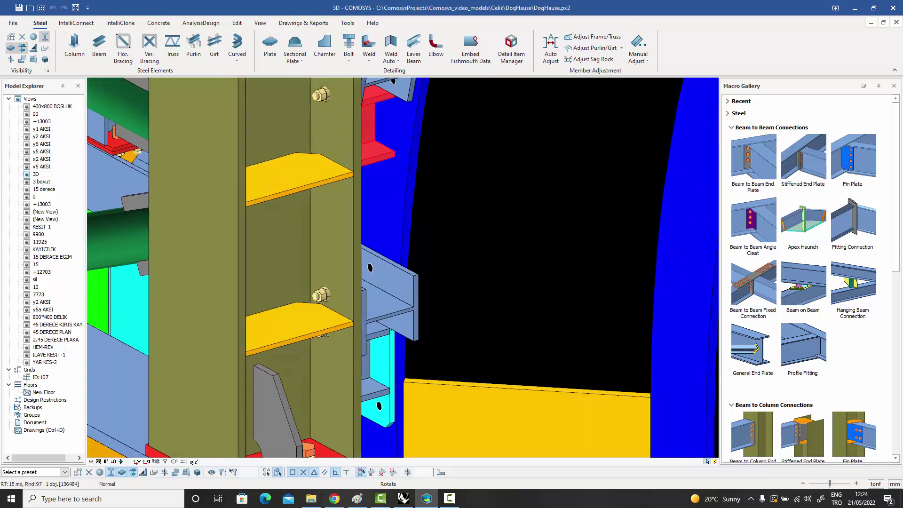
scroll(411, 165, "down", 6)
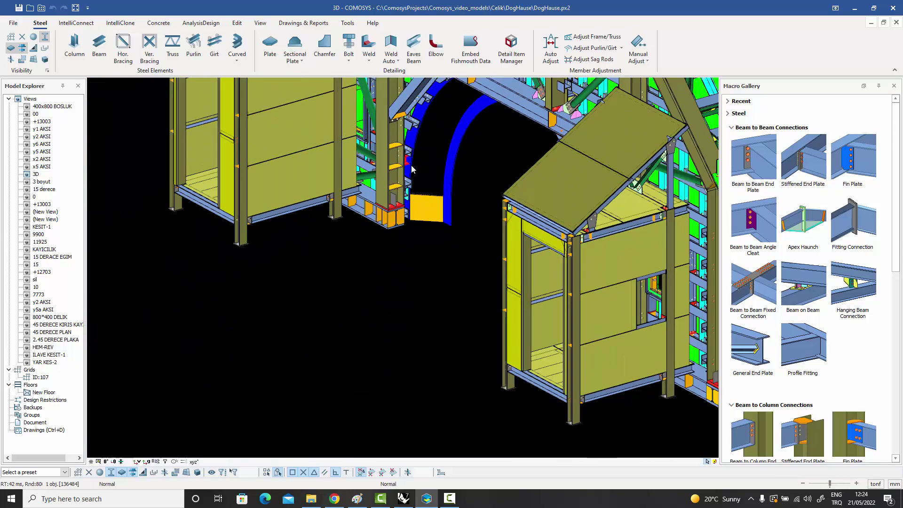
Inspect the green tubular brace and the bolted gusset plates joining the bracing between the inclined frames.
scroll(412, 169, "down", 5)
middle_click_drag(521, 168, 415, 271)
scroll(510, 248, "up", 3)
scroll(502, 243, "up", 10)
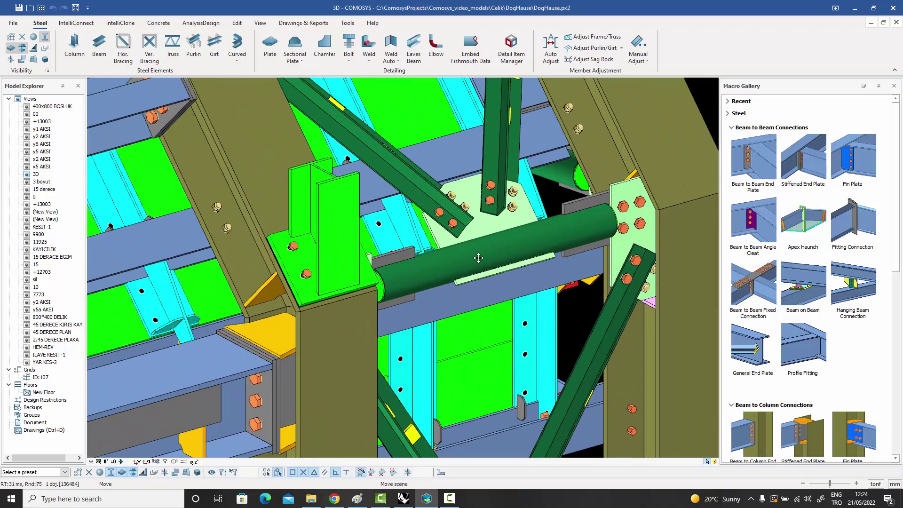
middle_click_drag(479, 258, 525, 221)
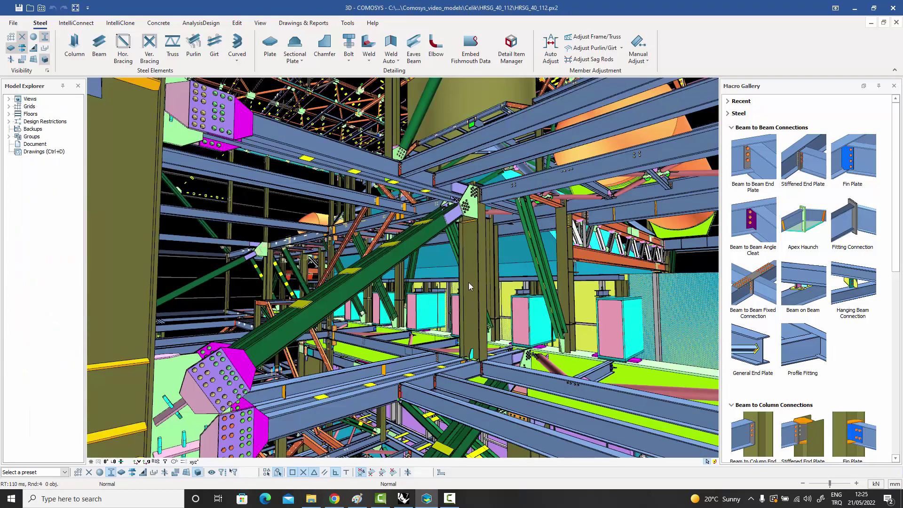
In the HRSG_40_112 model, select the column under the large bolted gusset and examine the brace and beam connection around it.
scroll(467, 223, "up", 5)
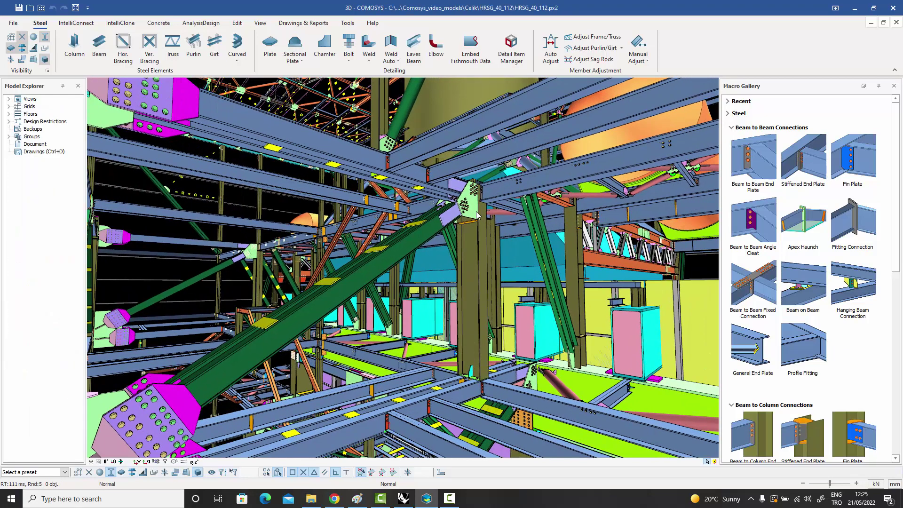
scroll(466, 202, "up", 5)
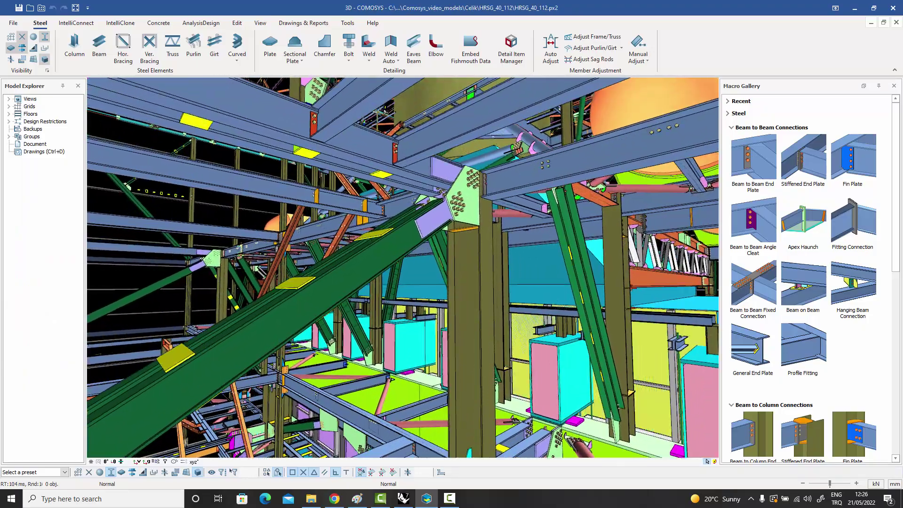
scroll(466, 203, "up", 3)
left_click(453, 201)
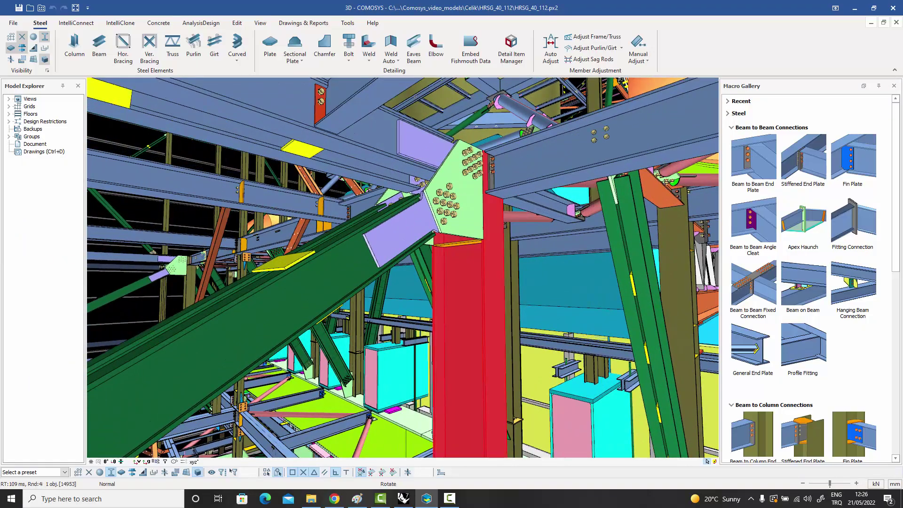
middle_click_drag(465, 203, 692, 214)
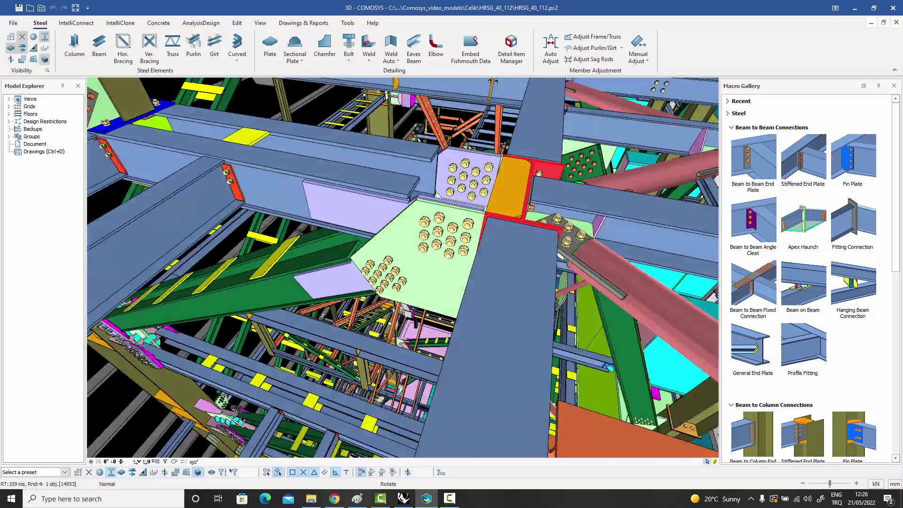
Inspect the bolted beam connection with purple and magenta plates on the outer column, up to the column's cap plate.
middle_click_drag(465, 158, 472, 160)
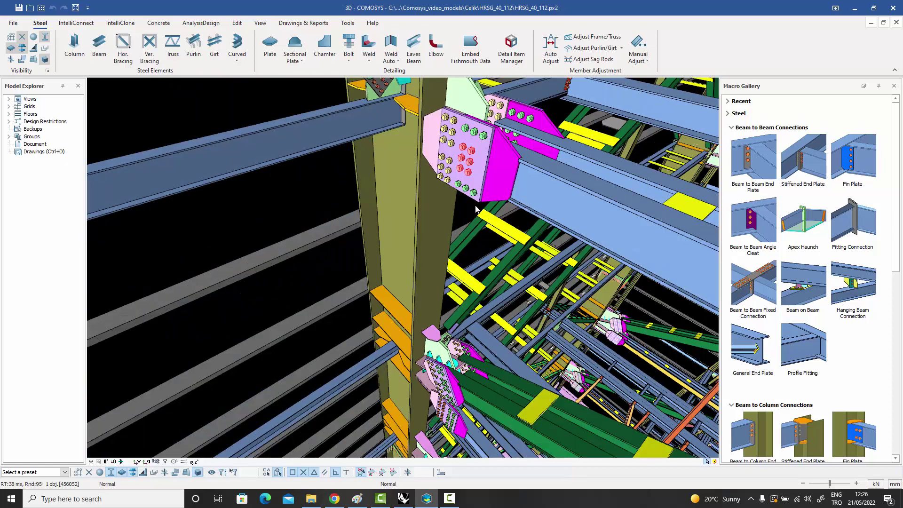
middle_click_drag(477, 210, 424, 341)
middle_click_drag(498, 254, 244, 203)
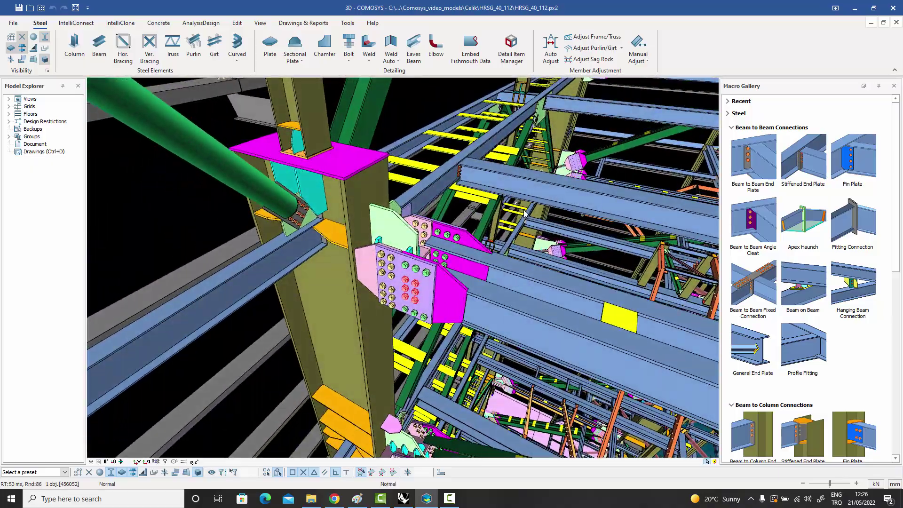
Examine the brace and beam joints at two levels of the column, together with the bolted column splice.
scroll(526, 213, "up", 5)
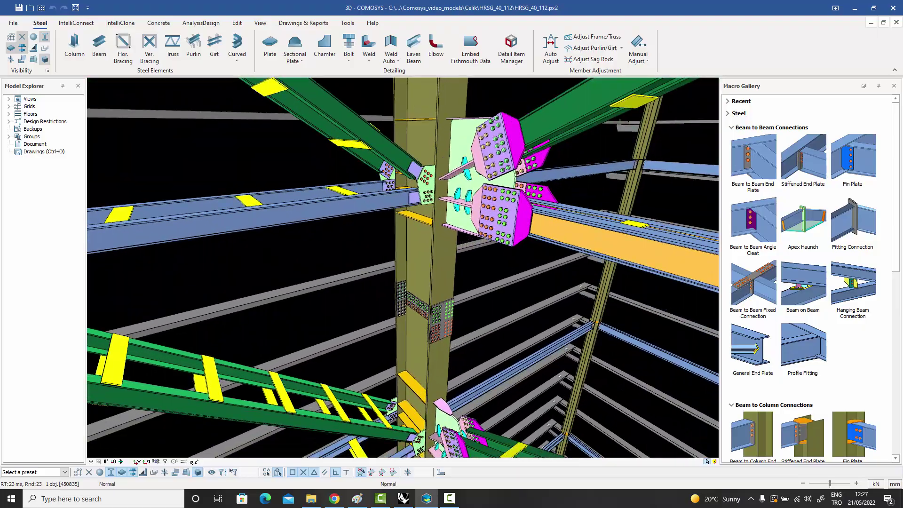
scroll(511, 226, "down", 3)
middle_click_drag(512, 226, 512, 186)
scroll(512, 186, "up", 2)
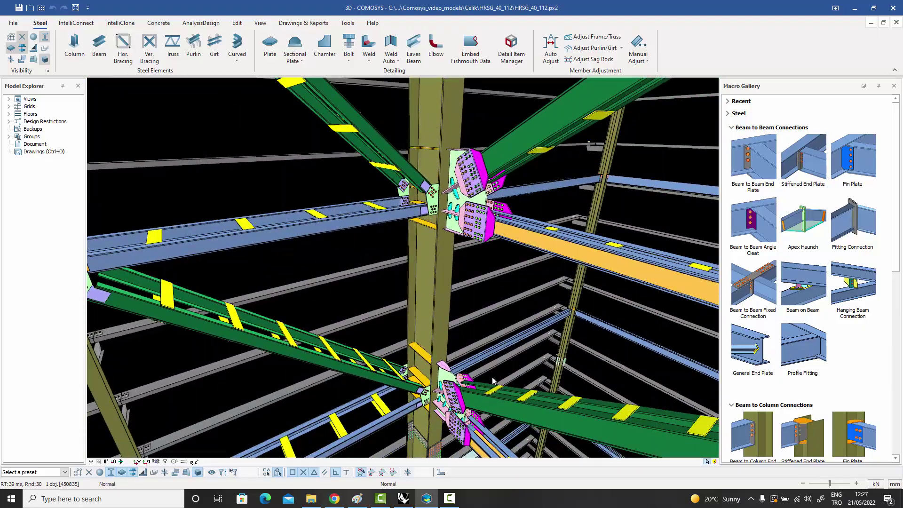
middle_click_drag(494, 381, 494, 418)
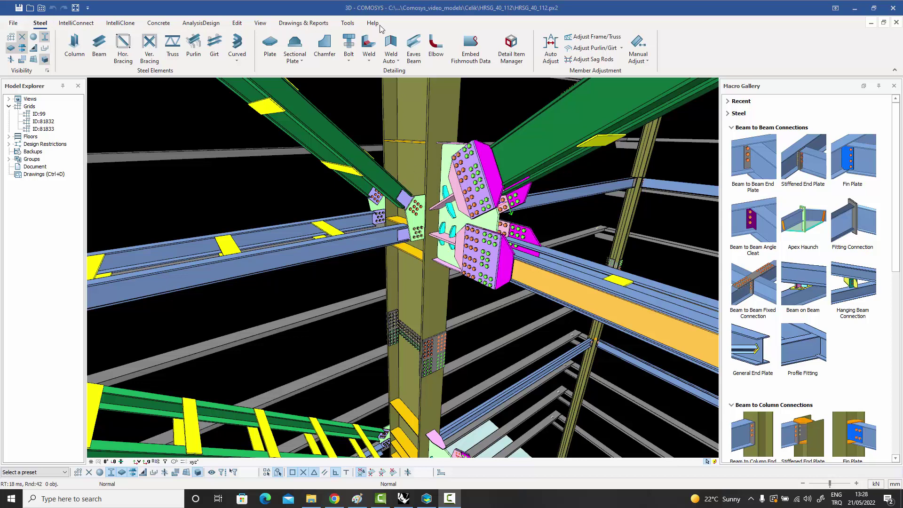
Look over the project file commands and the recent projects list, and return to the 3D model.
left_click(13, 23)
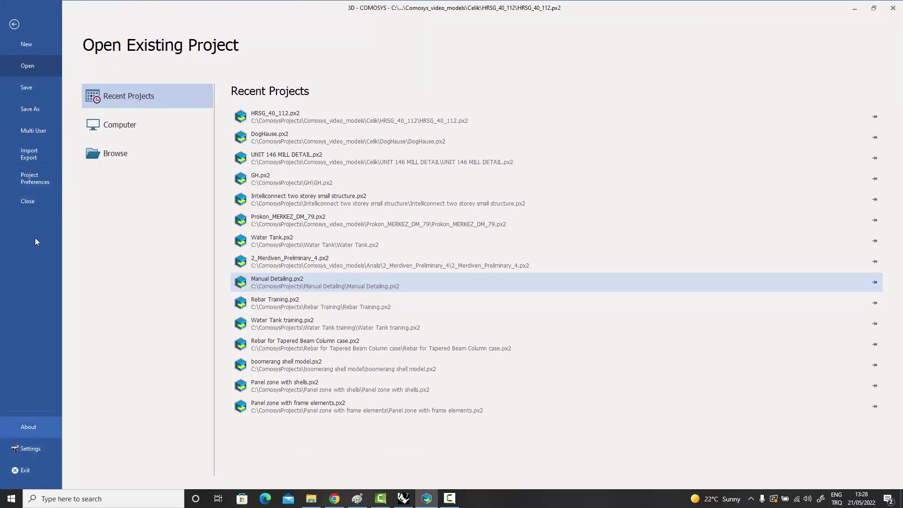
left_click(14, 24)
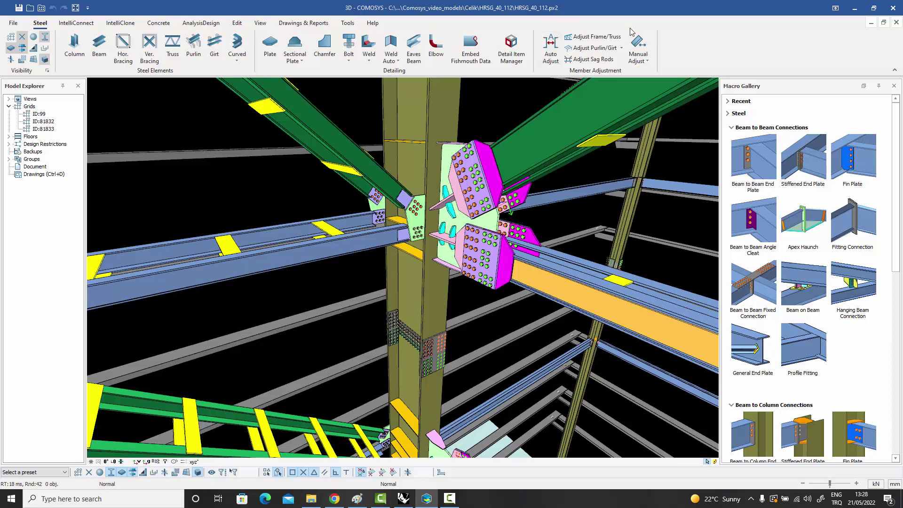
Demonstrate the visibility switches by hiding and redisplaying the steel profiles and the plates.
left_click(45, 38)
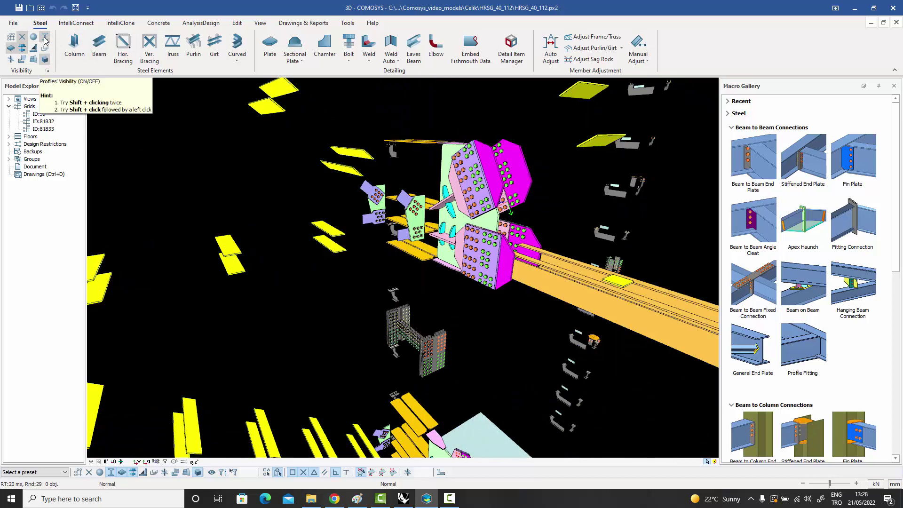
left_click(44, 37)
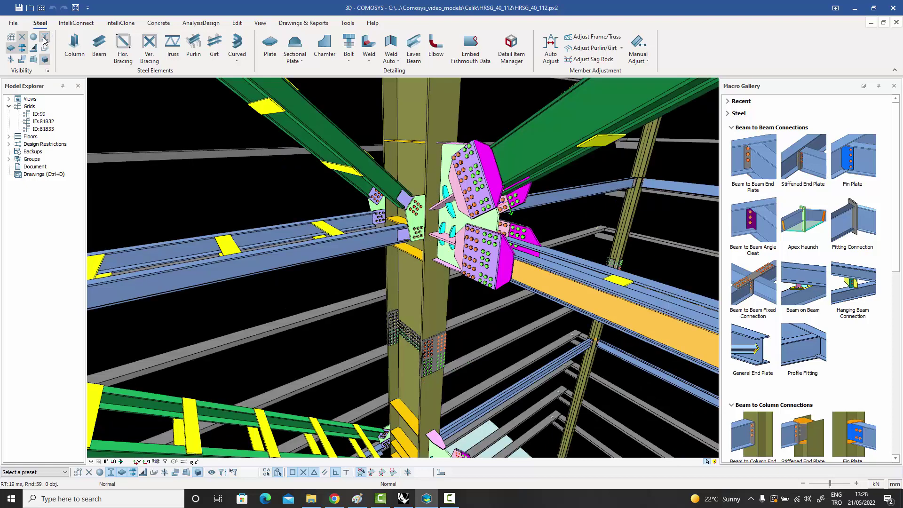
left_click(10, 49)
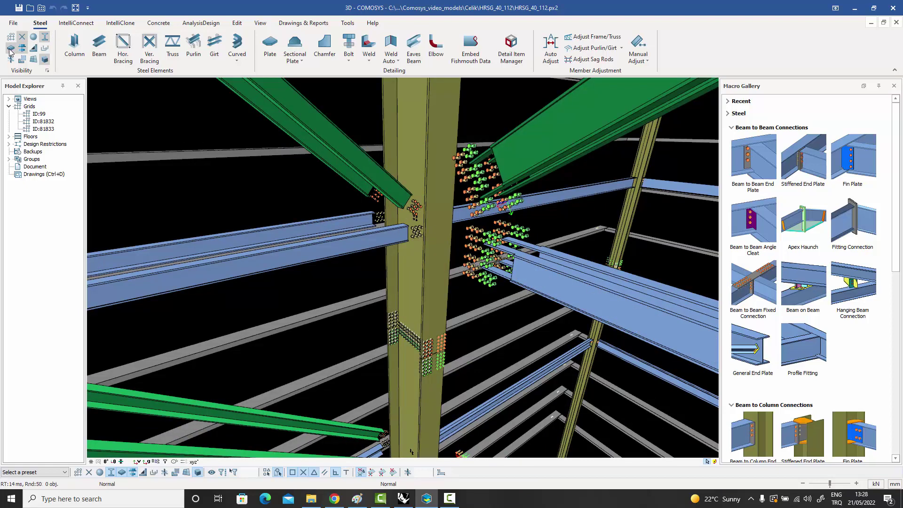
left_click(9, 49)
Demonstrate hiding and redisplaying the bolts, and showing and hiding the welds.
left_click(22, 48)
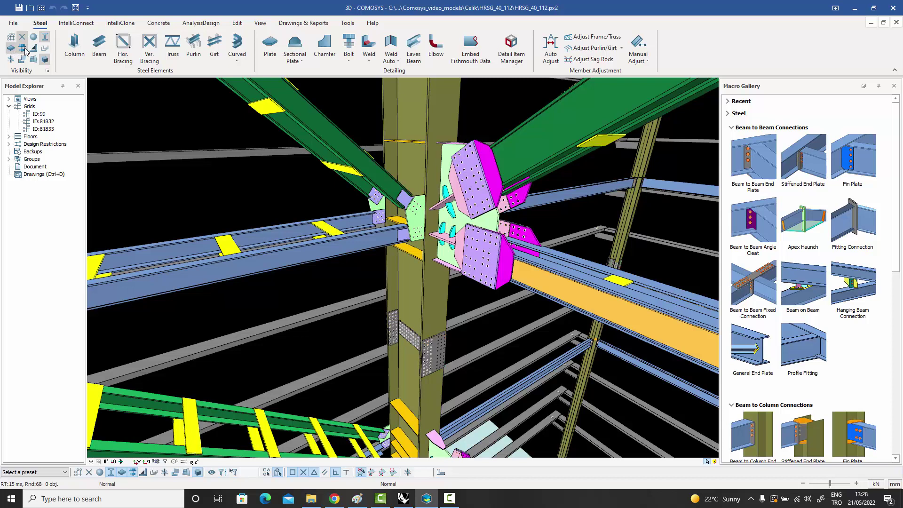
left_click(25, 49)
left_click(34, 49)
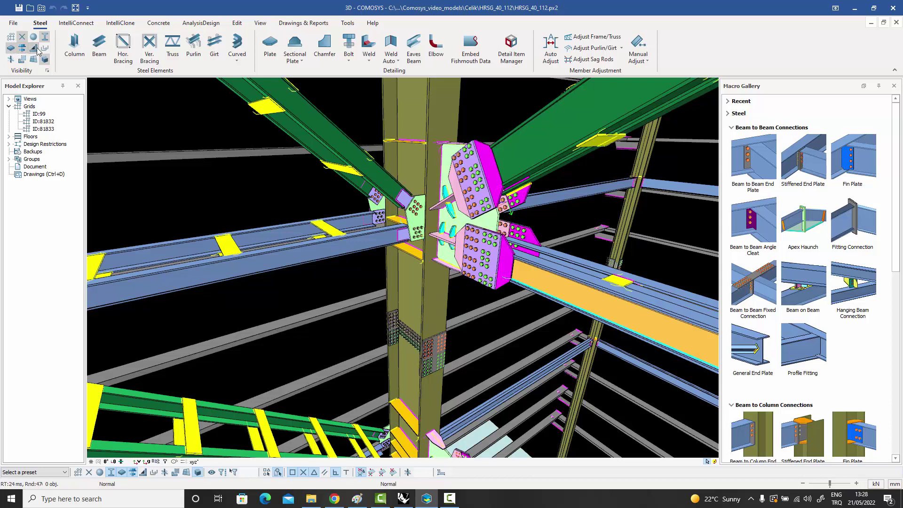
left_click(34, 48)
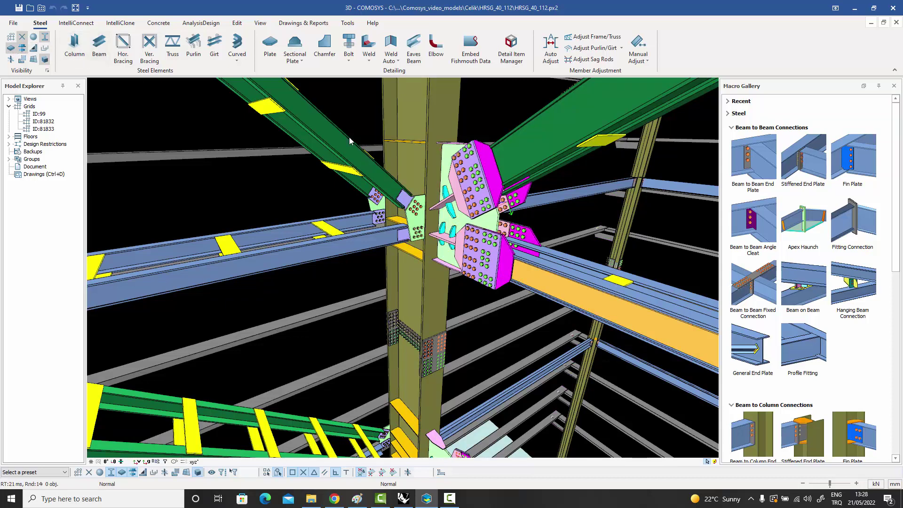
Review the IntelliConnect connection wizards alongside the IntelliClone joint cloning and history-based detailing tools.
left_click(89, 26)
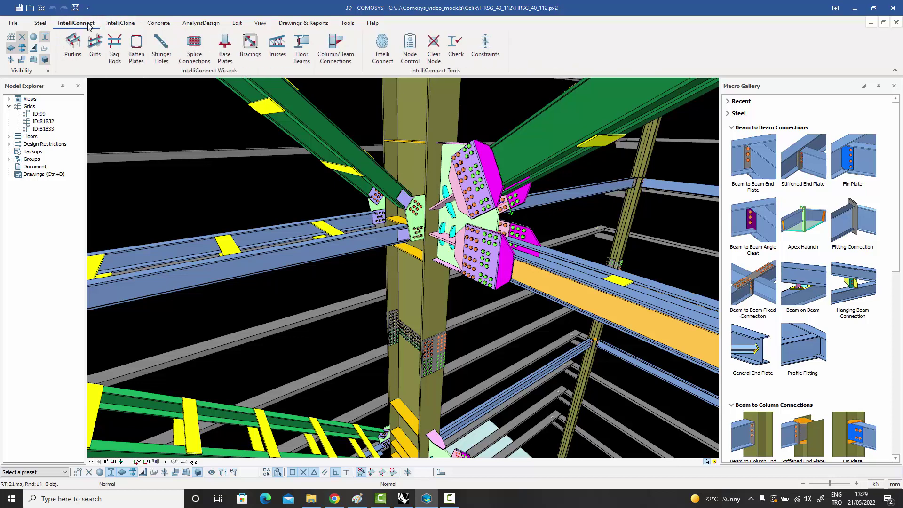
left_click(122, 25)
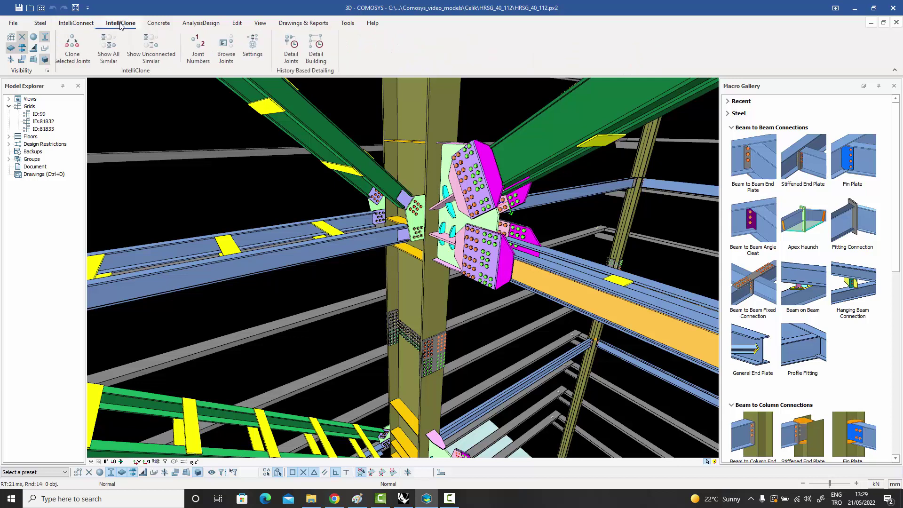
left_click(80, 26)
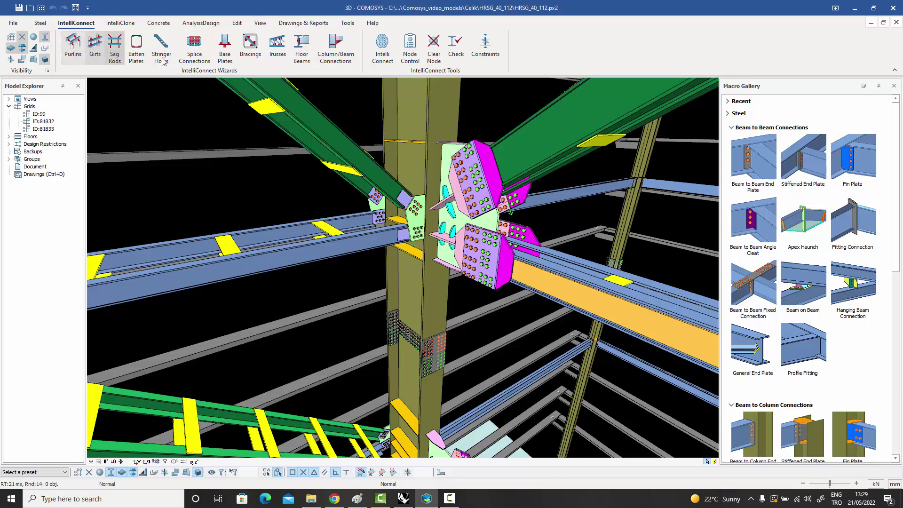
left_click(125, 25)
left_click(80, 25)
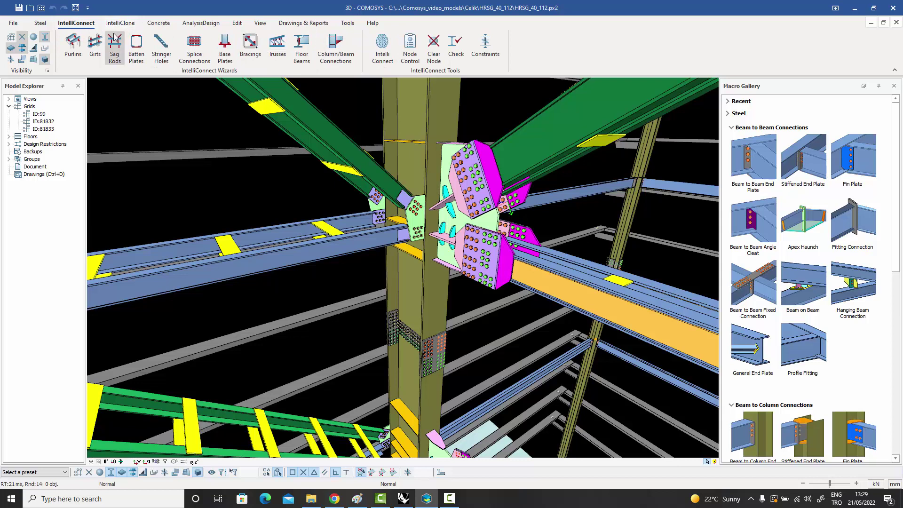
left_click(117, 23)
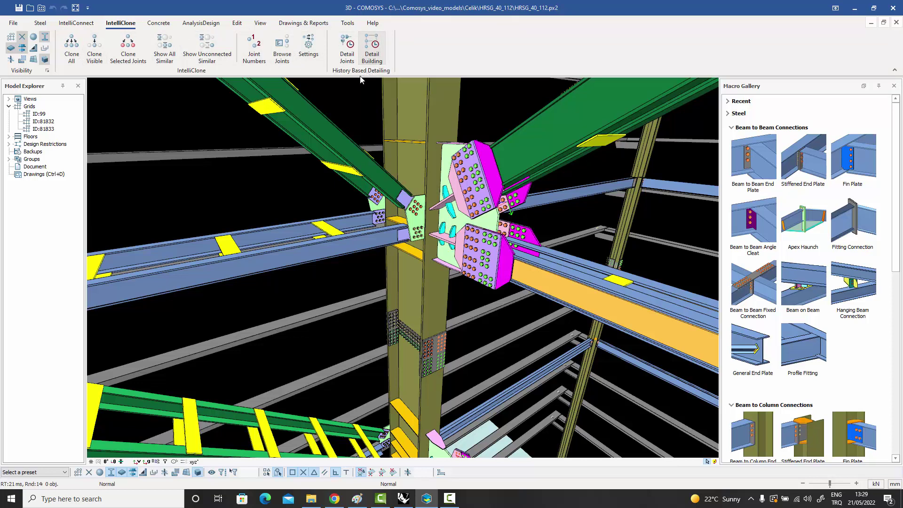
Review the concrete and rebar tools, the analysis and design tools, and the editing and model view commands.
left_click(159, 23)
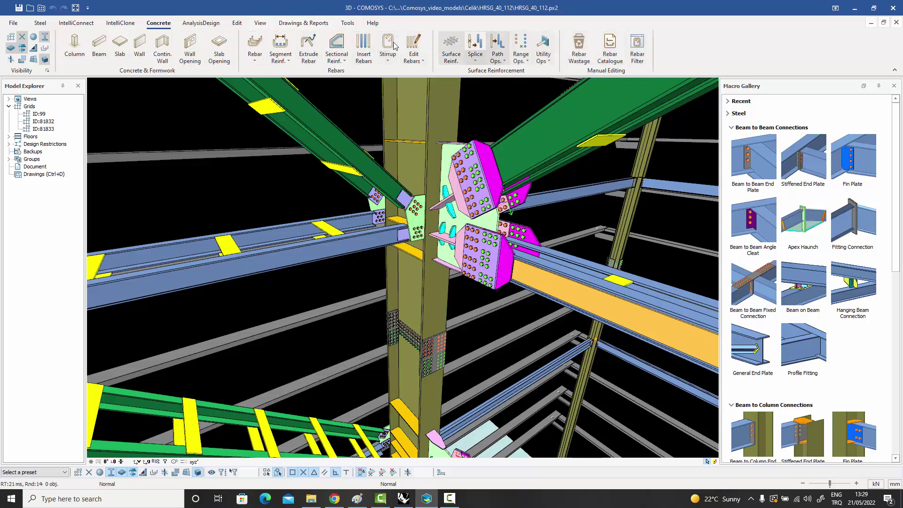
left_click(201, 24)
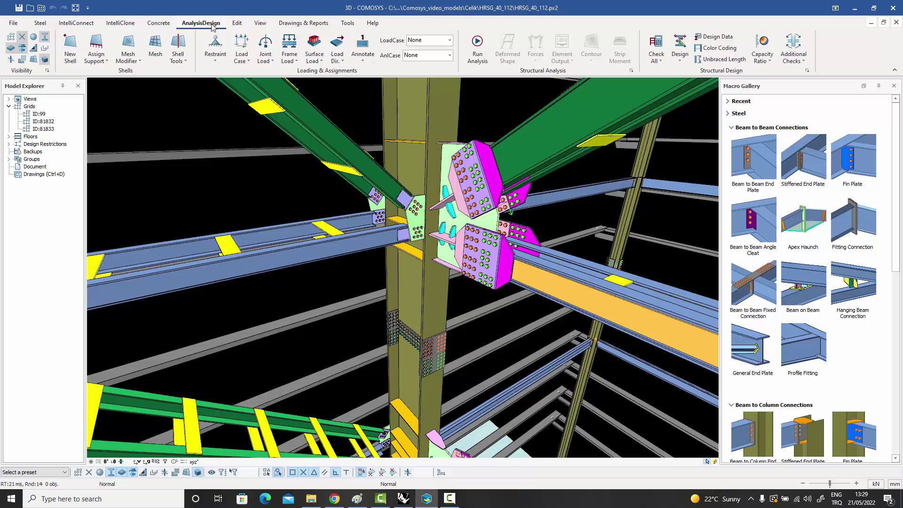
left_click(237, 23)
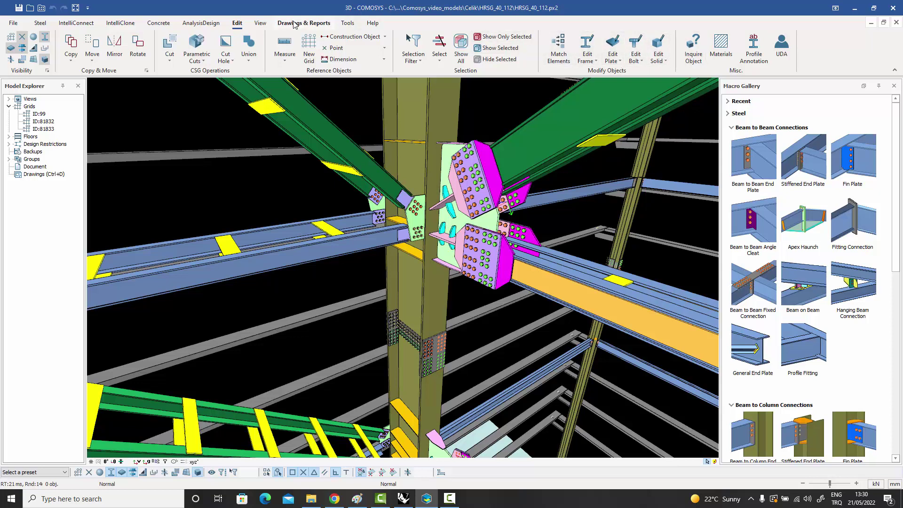
left_click(264, 24)
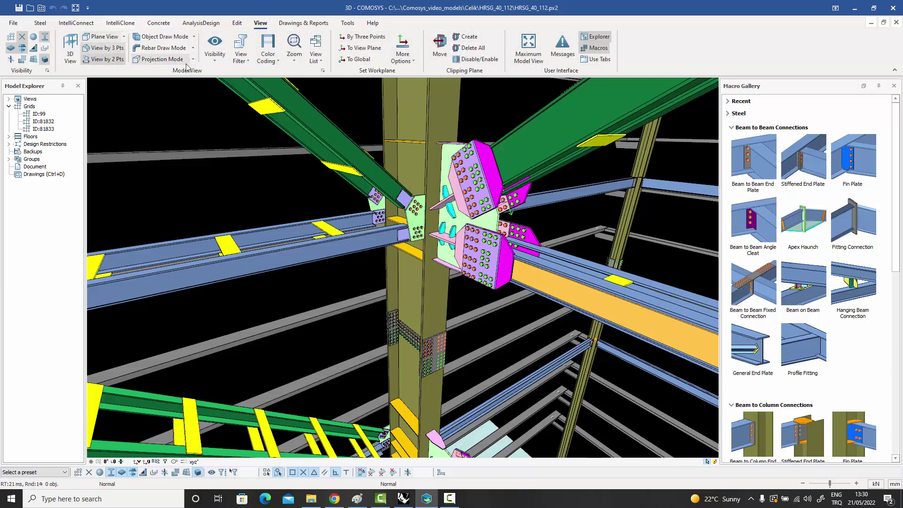
Review the drawing creation options, material takeoff and reporting commands, along with the database, diagnostic and work schedule tools.
left_click(314, 25)
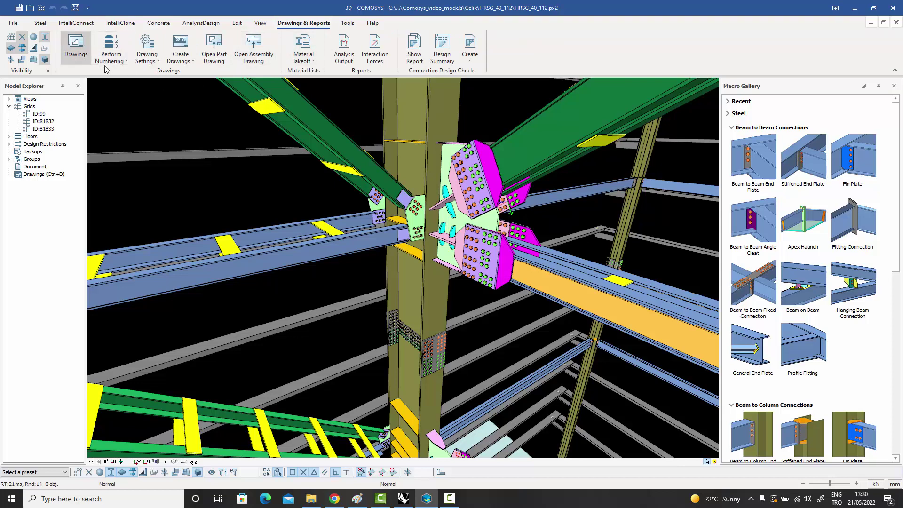
left_click(194, 65)
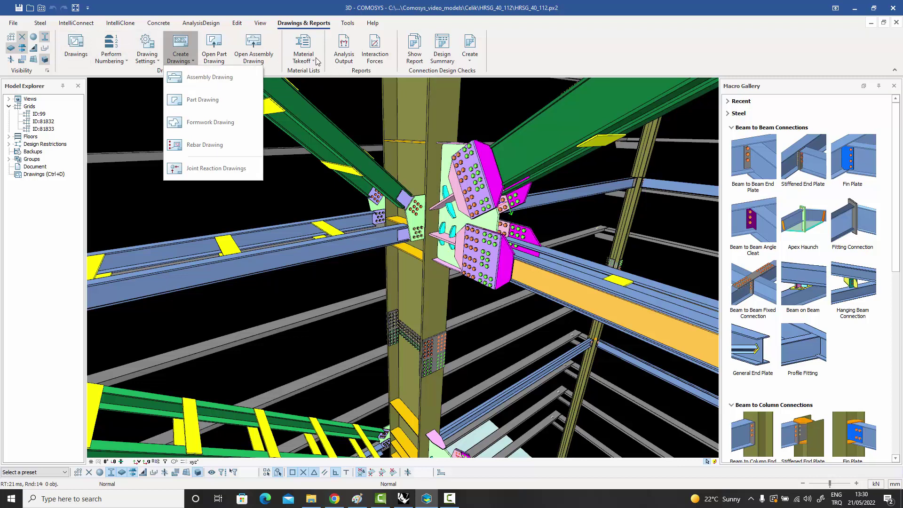
left_click(528, 64)
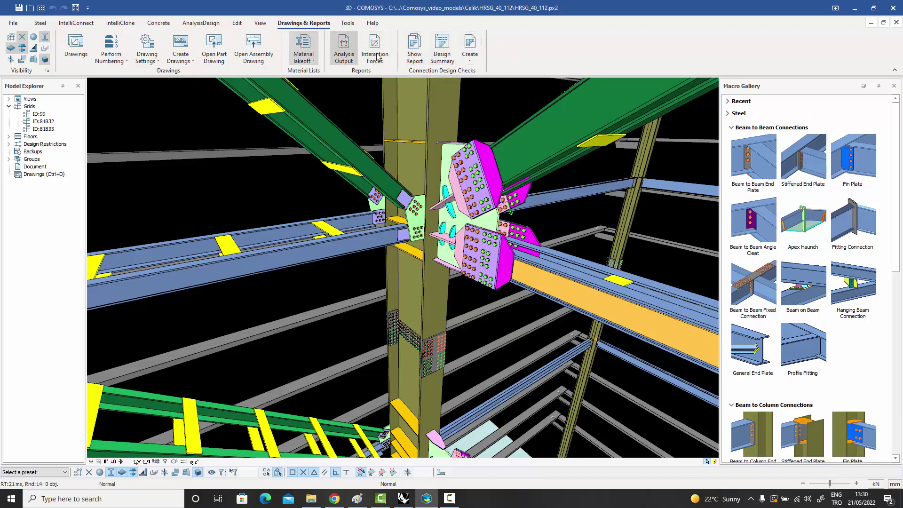
left_click(353, 23)
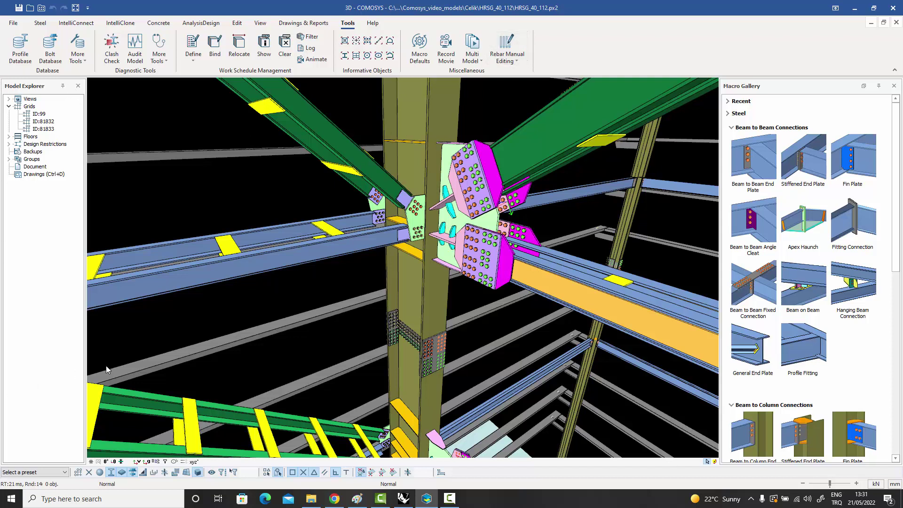
Expand the model's list of saved views, look through it from start to end, and collapse it again.
double_click(17, 100)
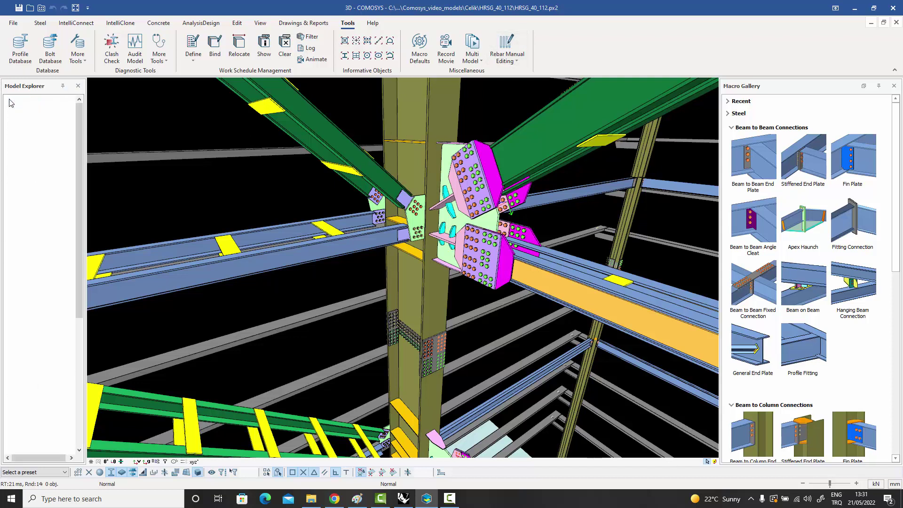
left_click_drag(81, 122, 94, 280)
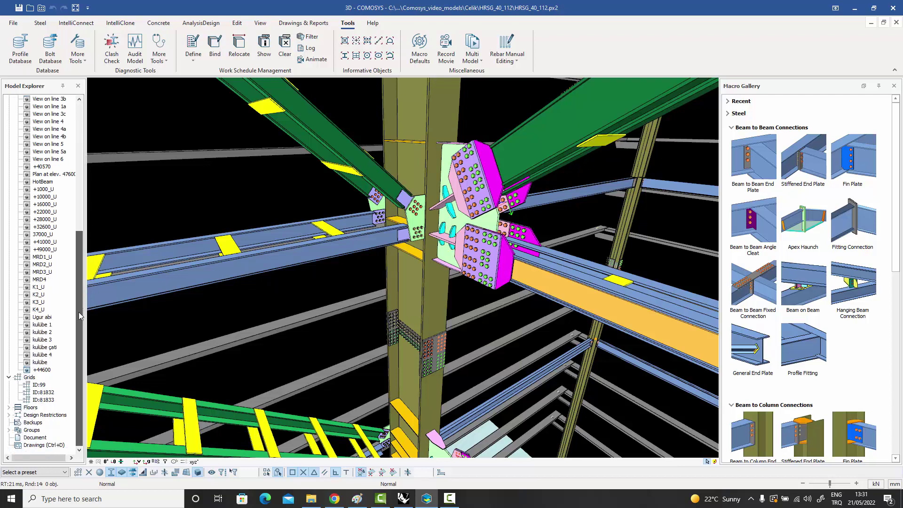
left_click_drag(80, 302, 70, 121)
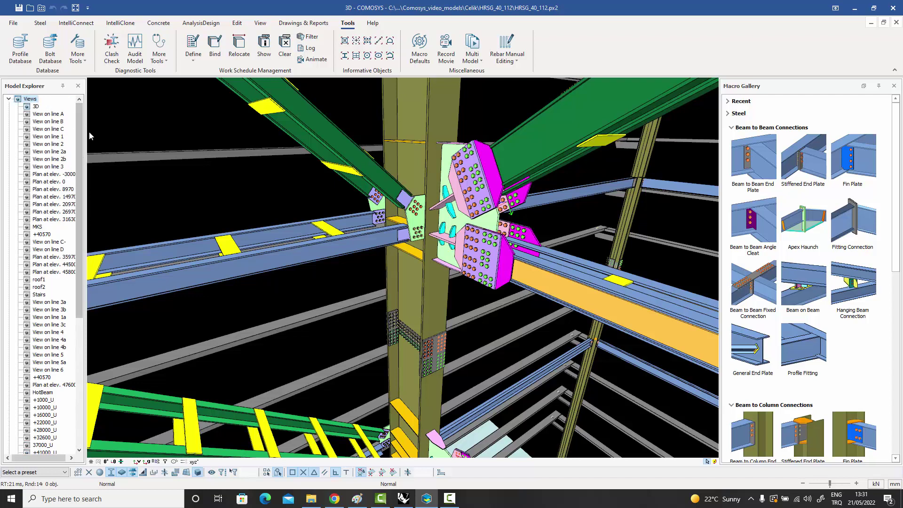
left_click(8, 99)
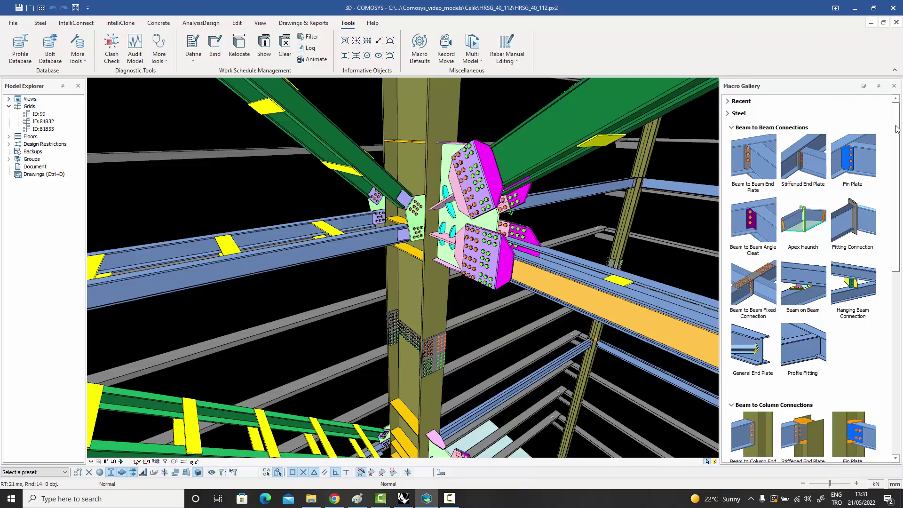
Examine the beam-to-beam and beam-to-column connection macros, and expand the bracing connections to view their gusset plate macros.
left_click_drag(897, 129, 897, 135)
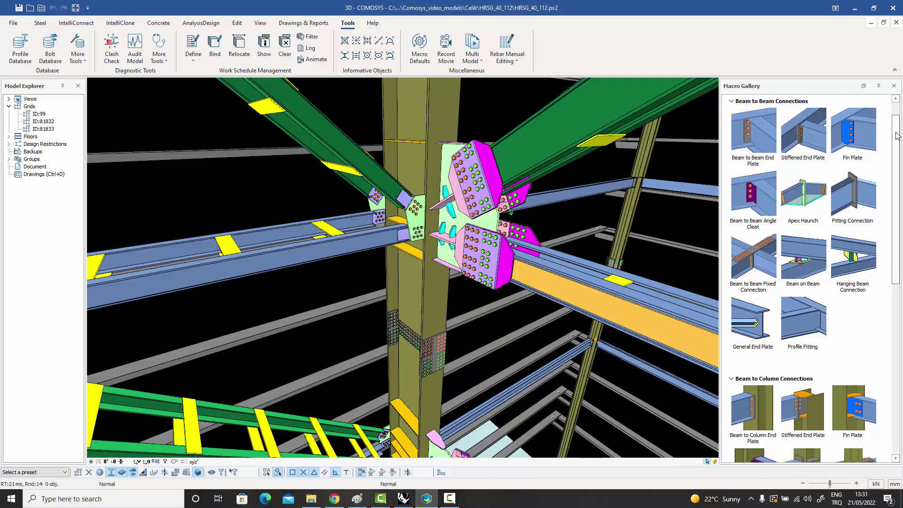
scroll(897, 135, "down", 2)
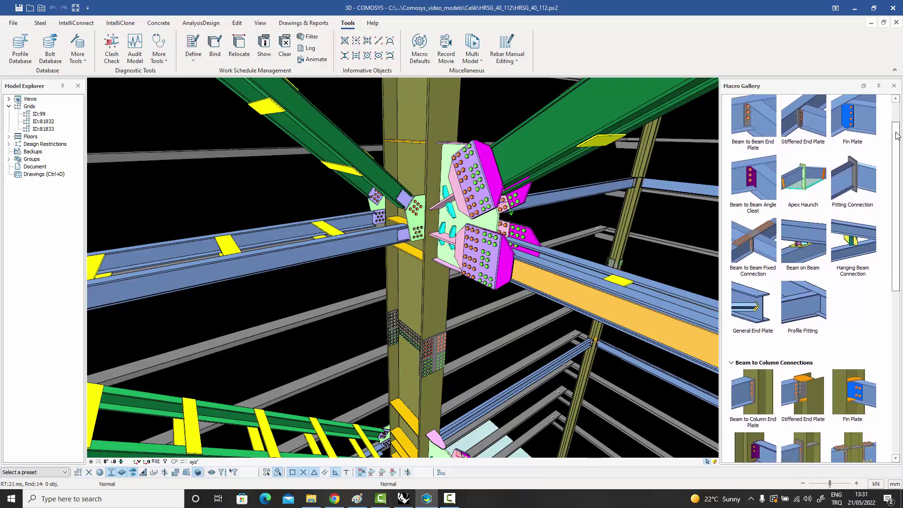
scroll(897, 136, "down", 5)
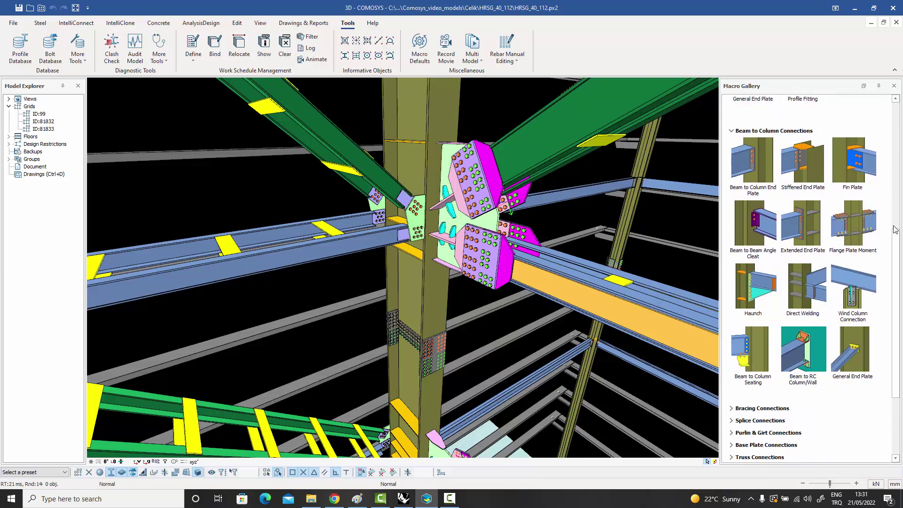
left_click_drag(896, 230, 895, 305)
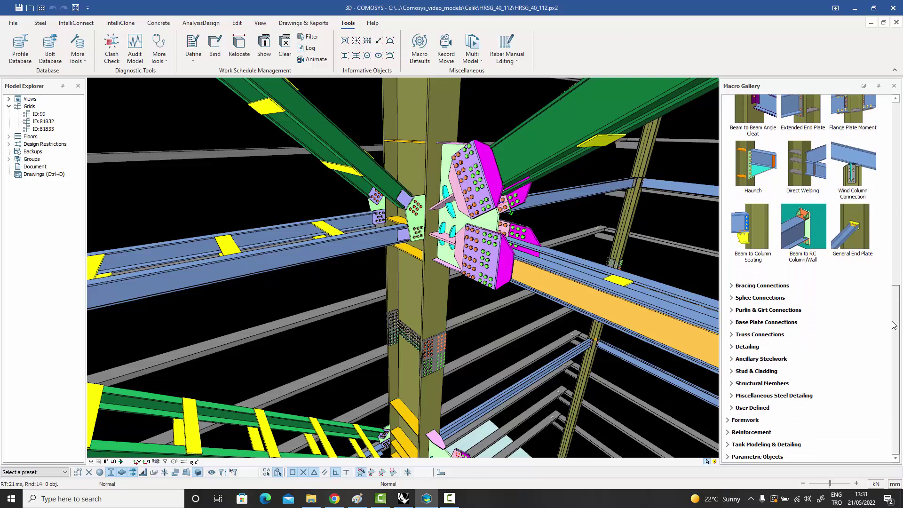
left_click(748, 287)
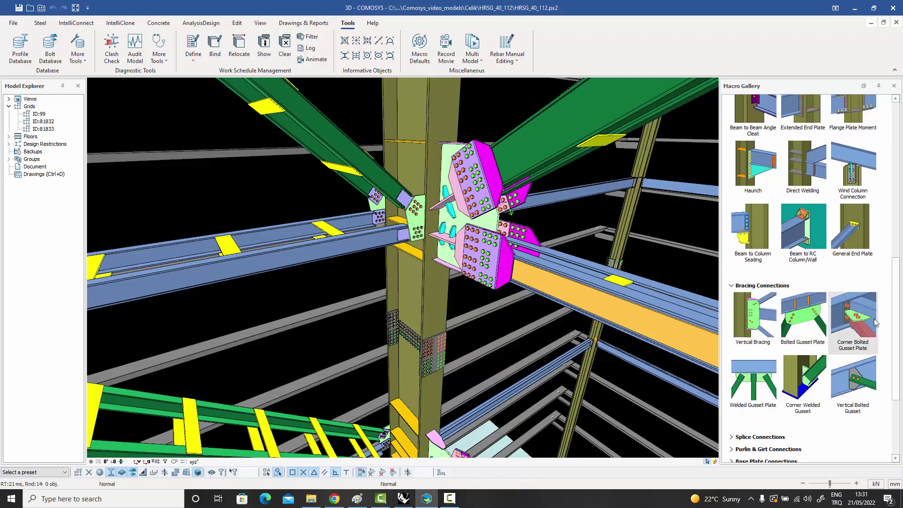
left_click_drag(897, 337, 899, 381)
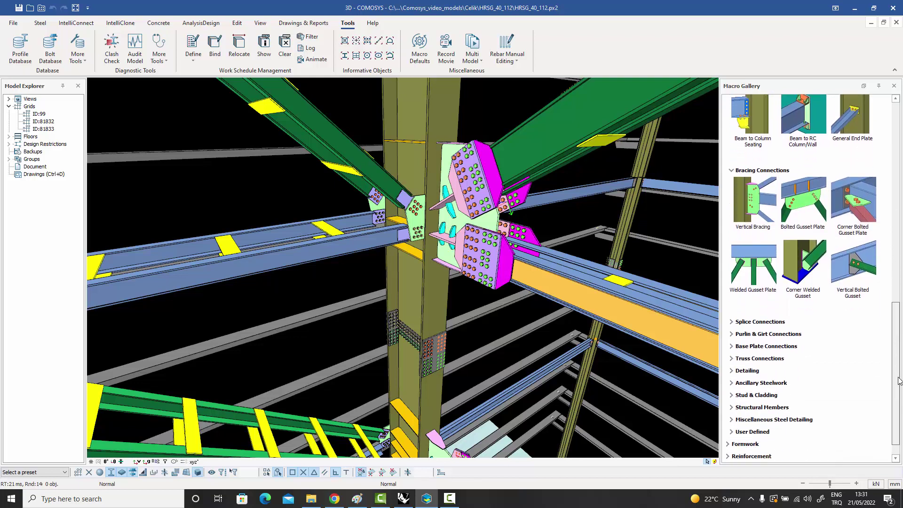
Expand the splice, purlin and girt, and base plate connection categories and examine their macros.
left_click(760, 322)
left_click_drag(896, 344, 897, 416)
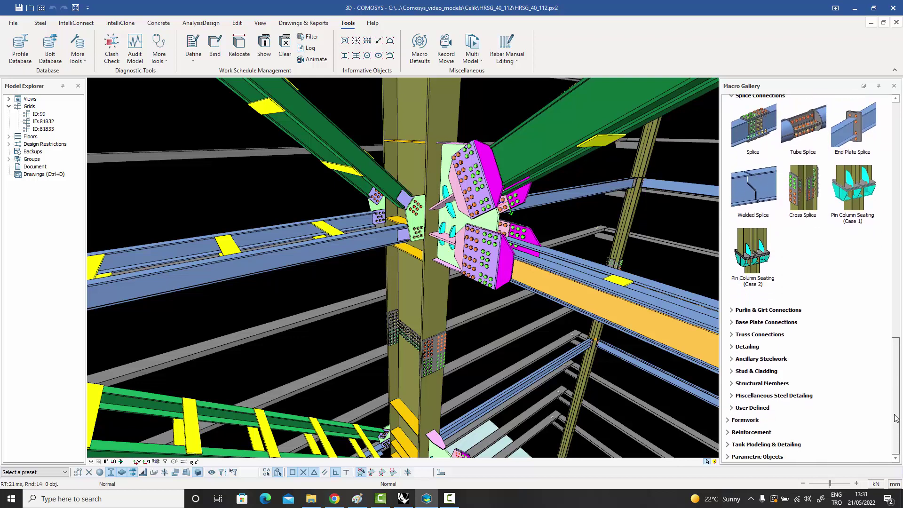
left_click(776, 310)
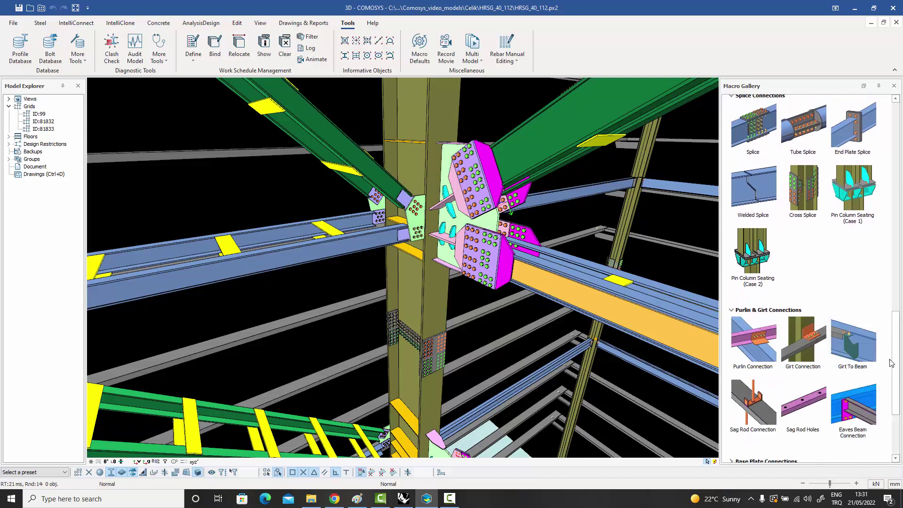
left_click_drag(896, 379, 896, 421)
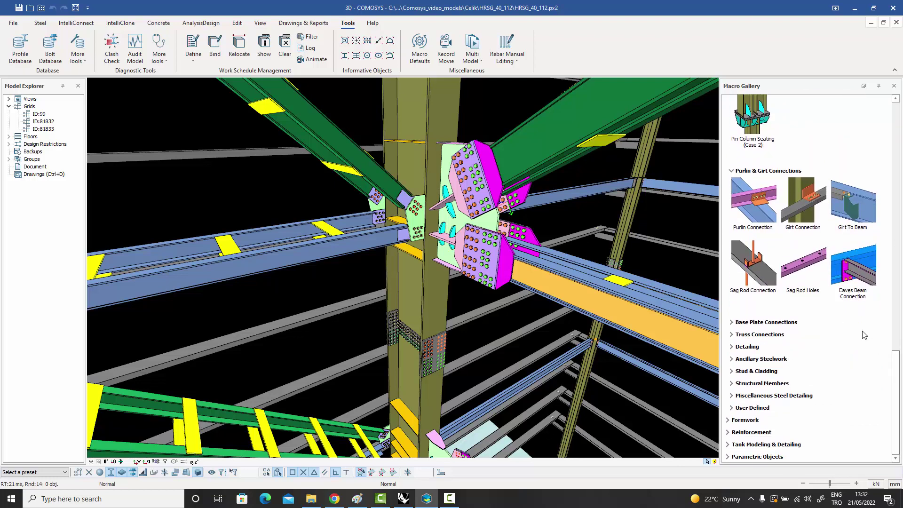
left_click(781, 323)
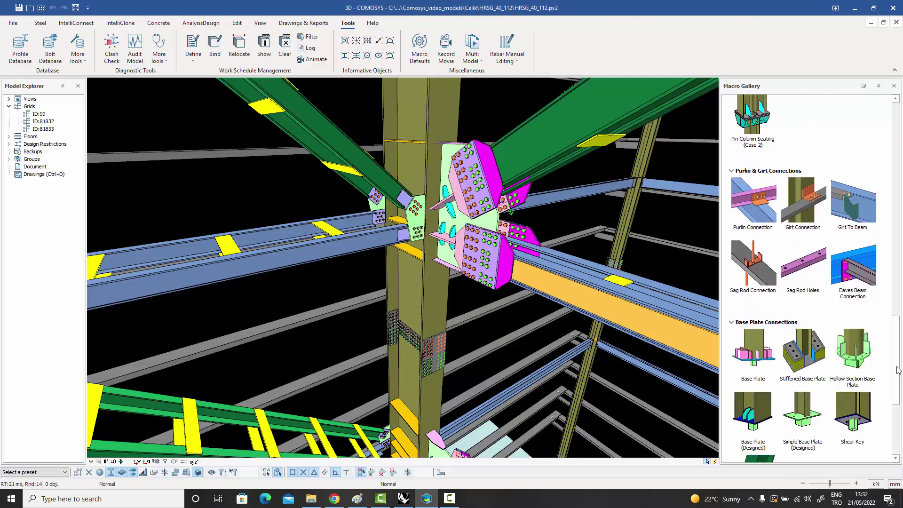
left_click_drag(899, 370, 897, 420)
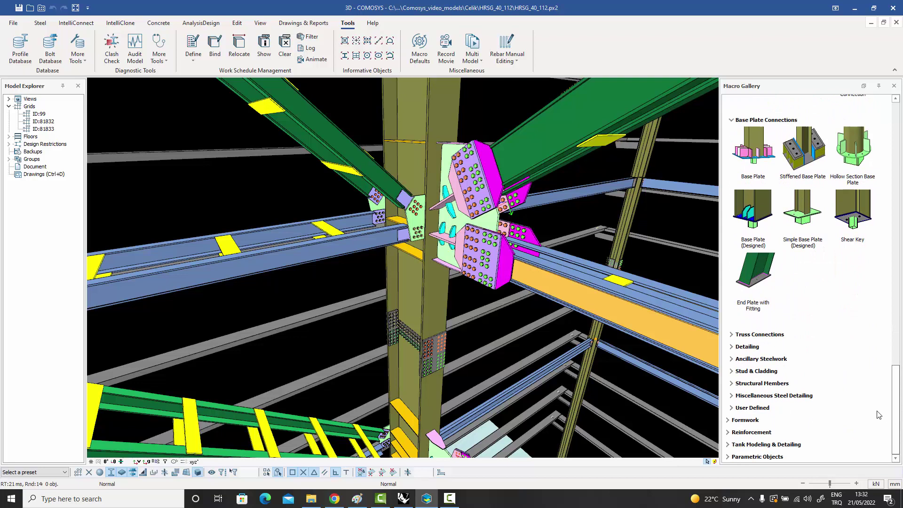
Expand the truss connection, detailing and ancillary steelwork categories and examine their macros.
left_click(762, 334)
scroll(897, 375, "down", 3)
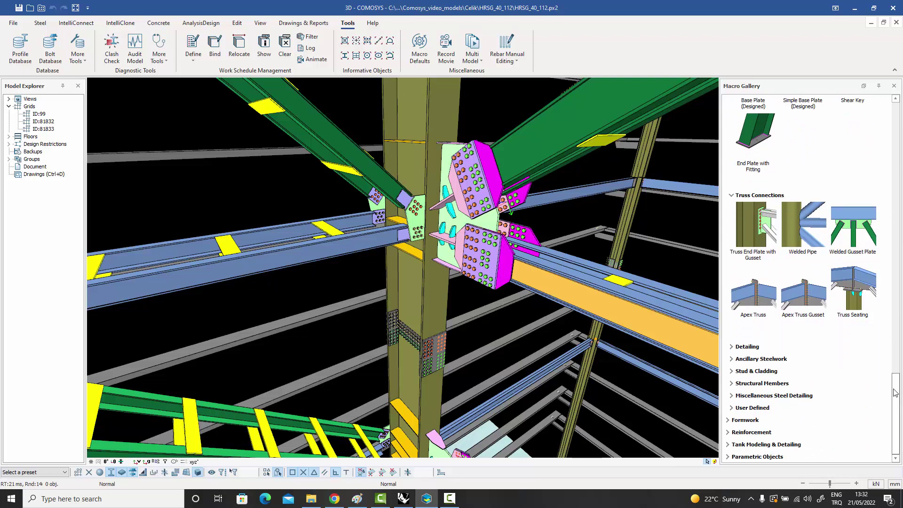
left_click(749, 347)
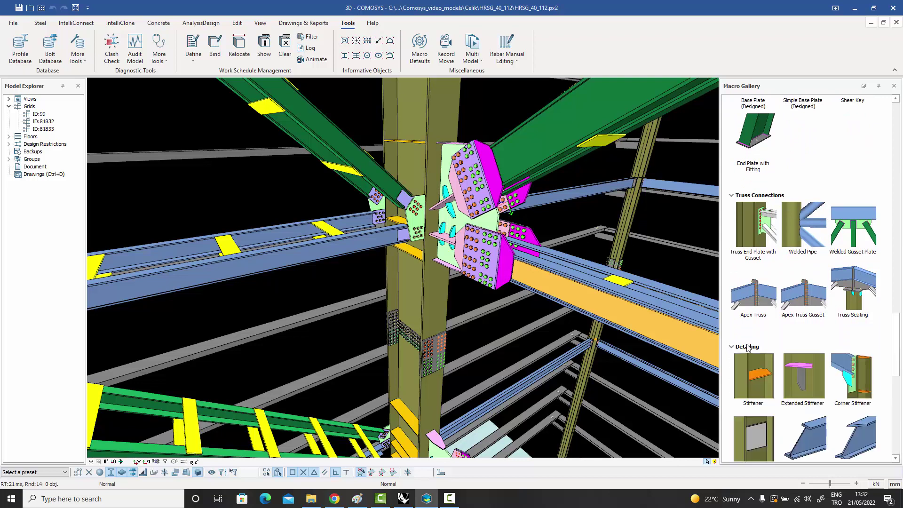
left_click_drag(897, 356, 900, 433)
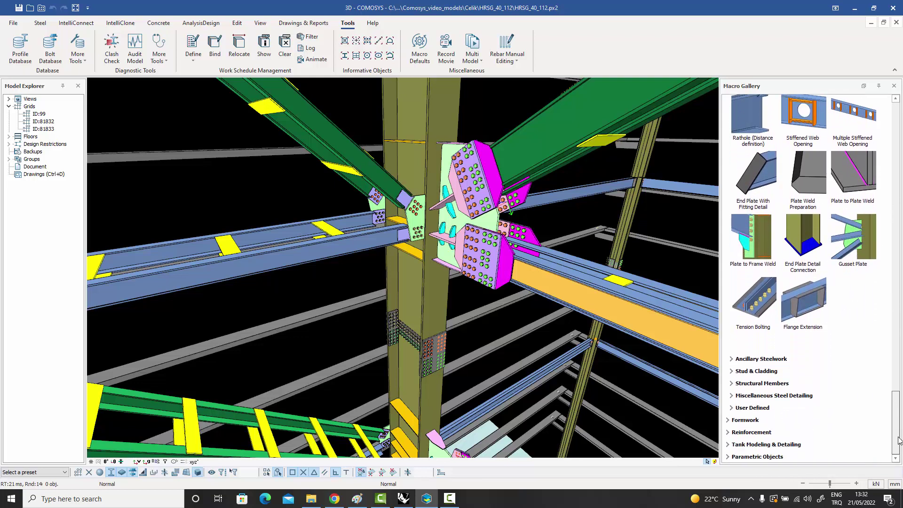
left_click(770, 360)
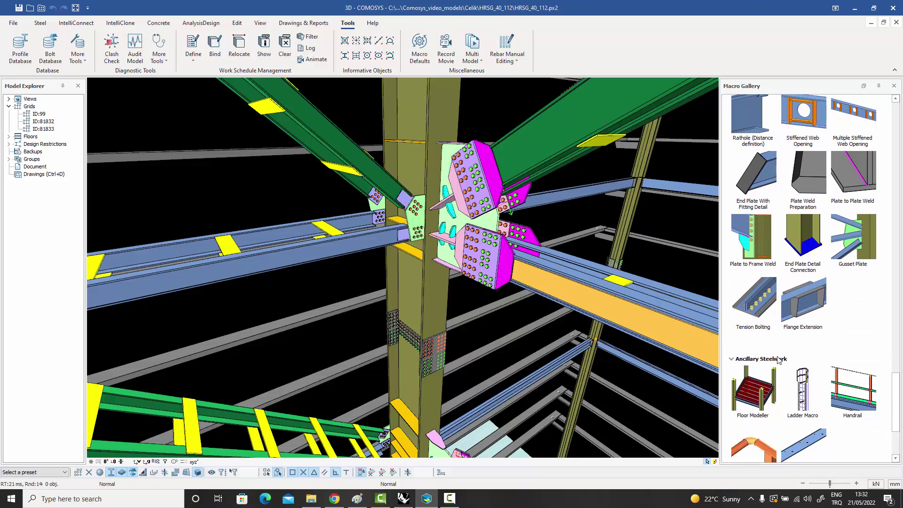
left_click_drag(897, 385, 898, 420)
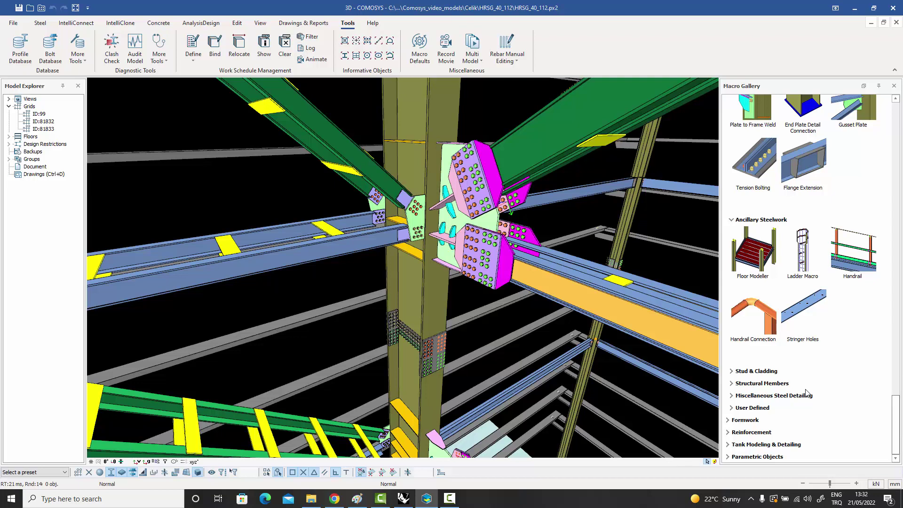
Expand the stud and cladding and the structural members categories and examine their macros.
left_click(764, 372)
left_click_drag(897, 395, 899, 414)
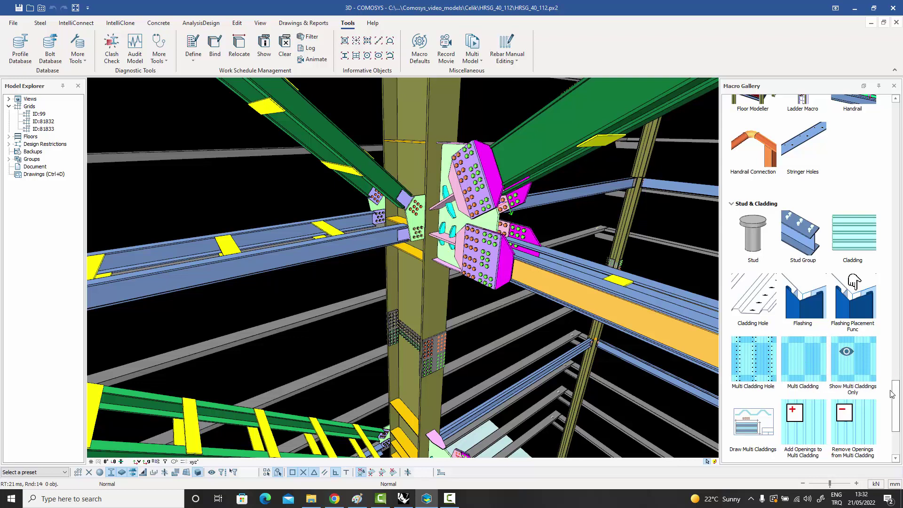
left_click_drag(898, 399, 898, 428)
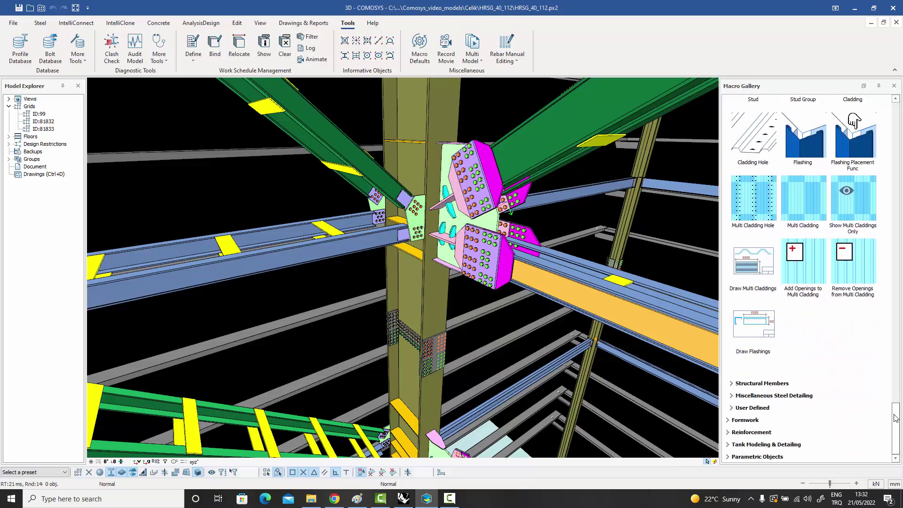
left_click(760, 384)
left_click_drag(896, 413, 896, 431)
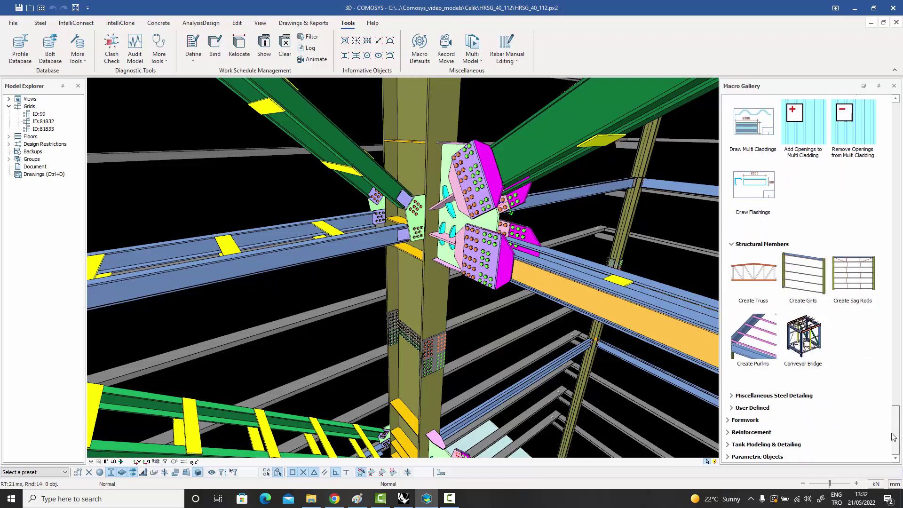
Expand the miscellaneous steel detailing and the user-defined categories and examine their macros.
left_click(800, 396)
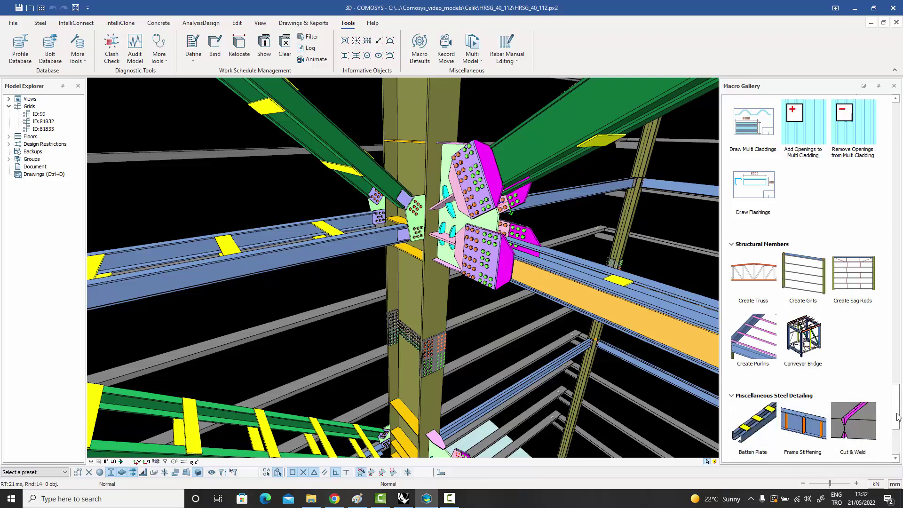
left_click_drag(898, 417, 898, 444)
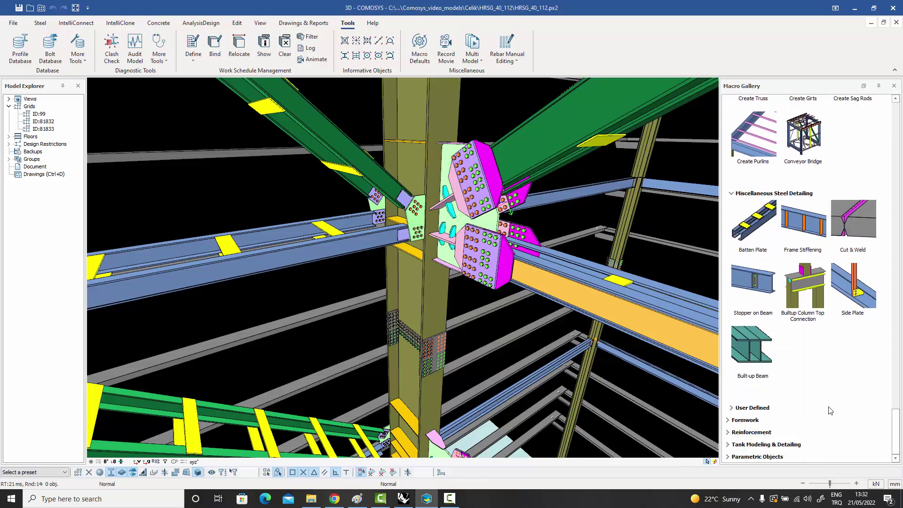
left_click(758, 409)
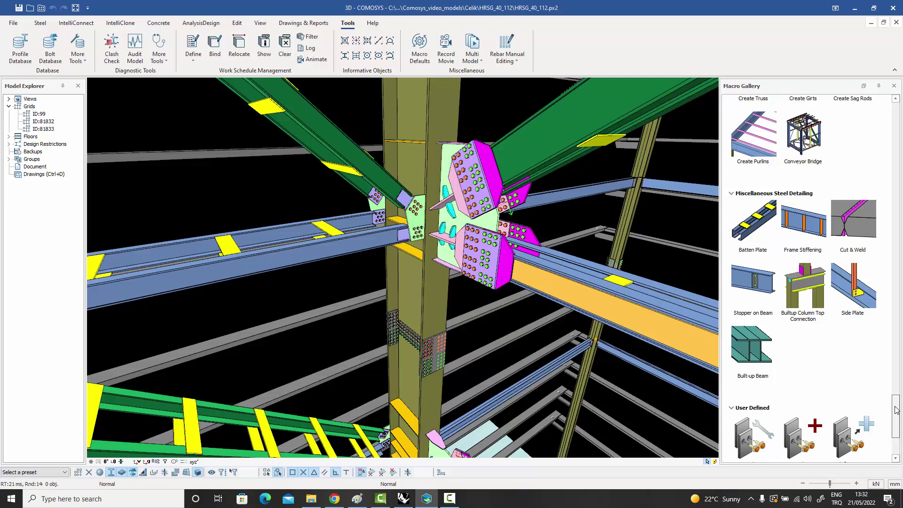
left_click_drag(898, 418, 897, 433)
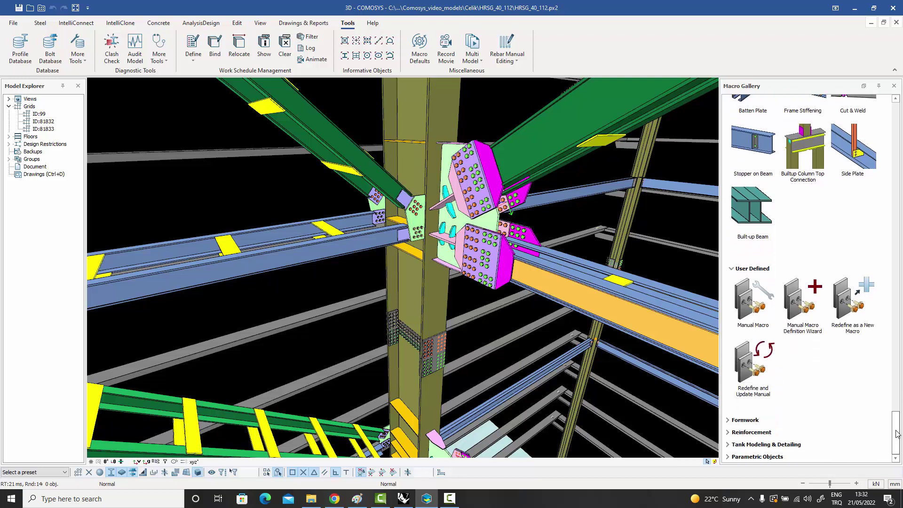
Expand the formwork category with its walls and slabs and openings groups and examine their macros.
left_click(744, 421)
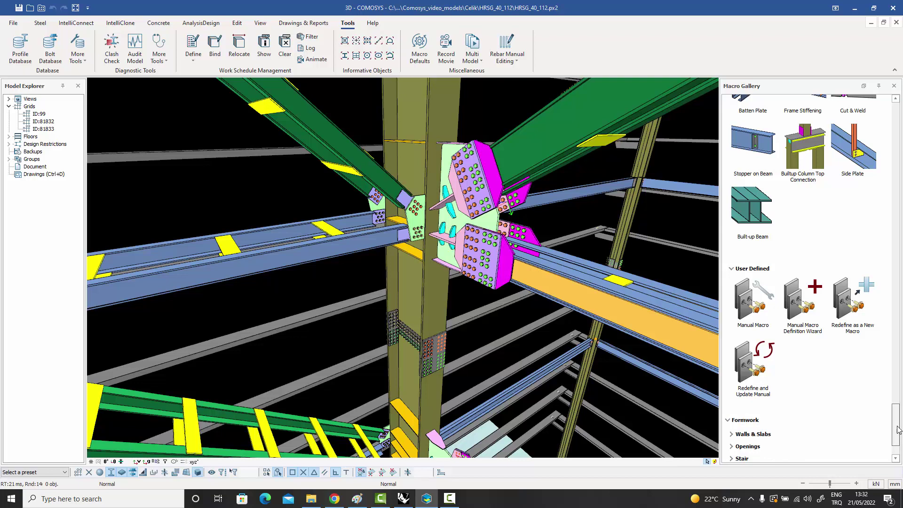
left_click_drag(900, 425, 900, 434)
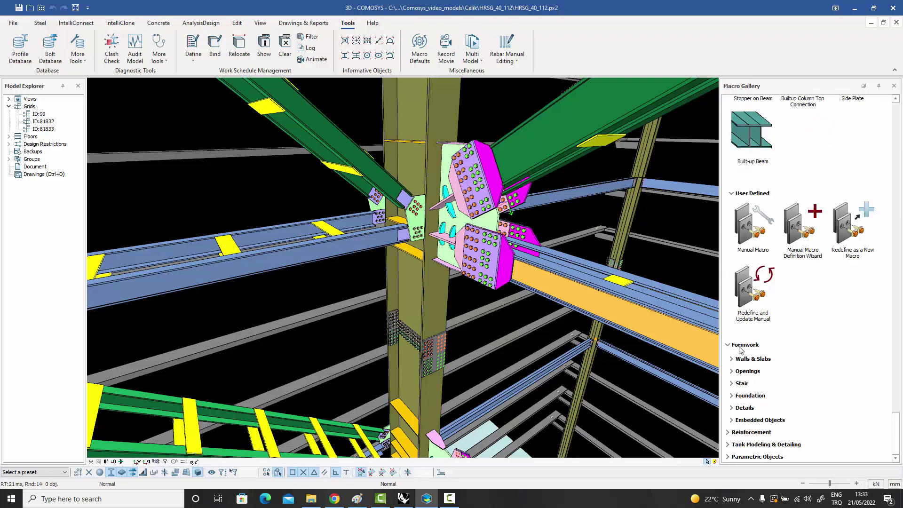
left_click(754, 360)
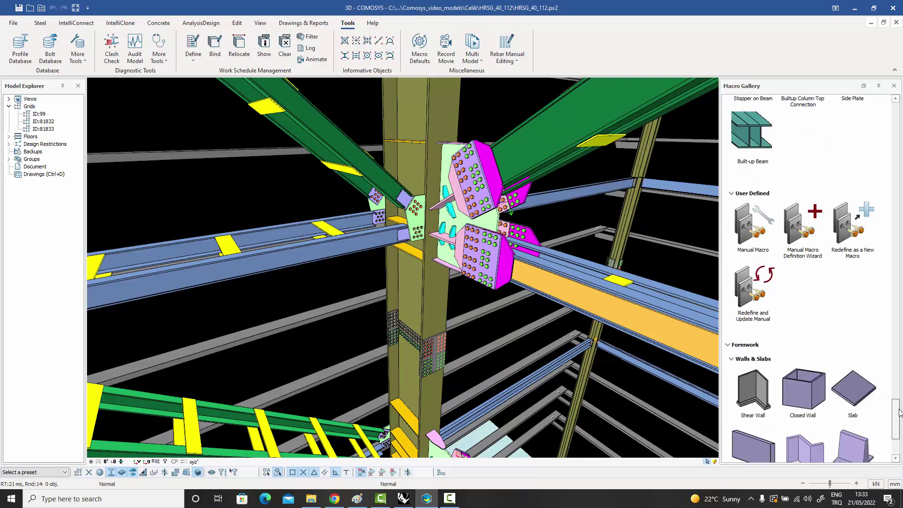
left_click_drag(899, 417, 900, 430)
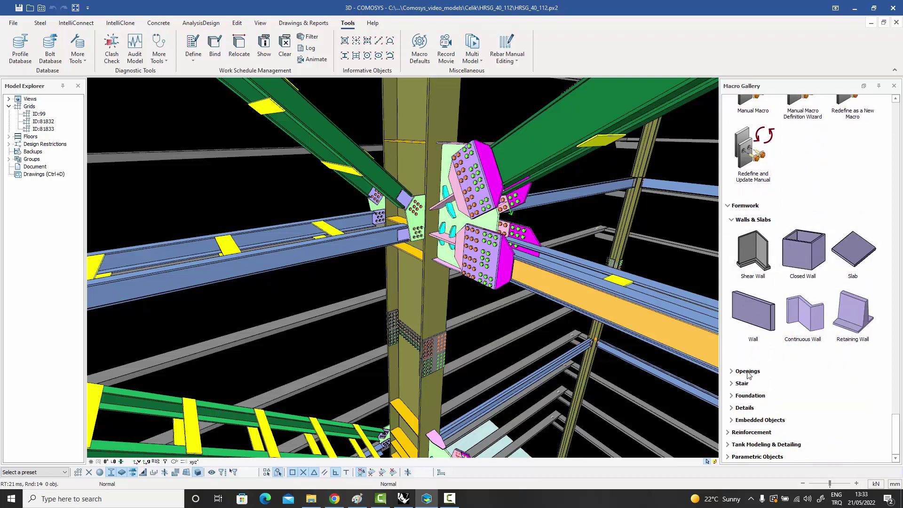
left_click(748, 372)
left_click_drag(896, 423, 896, 433)
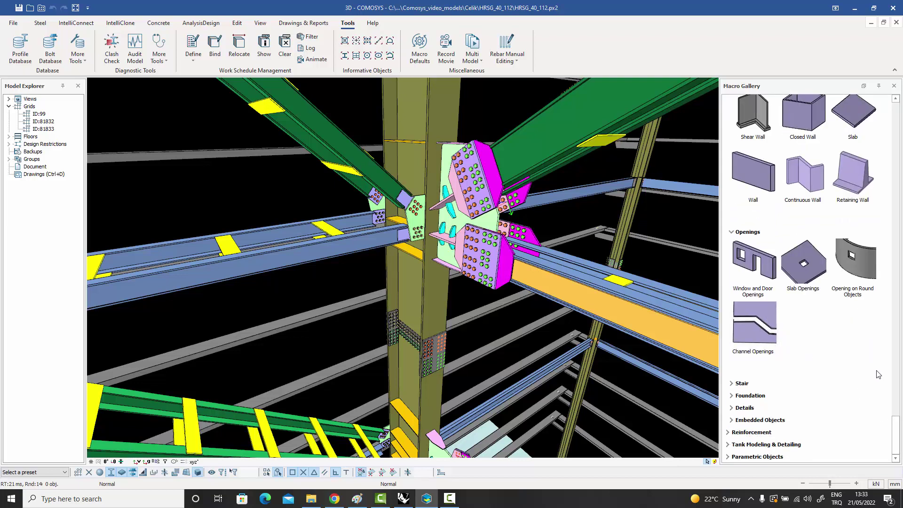
Expand the stair and foundation groups of the formwork category and examine their macros.
left_click(741, 384)
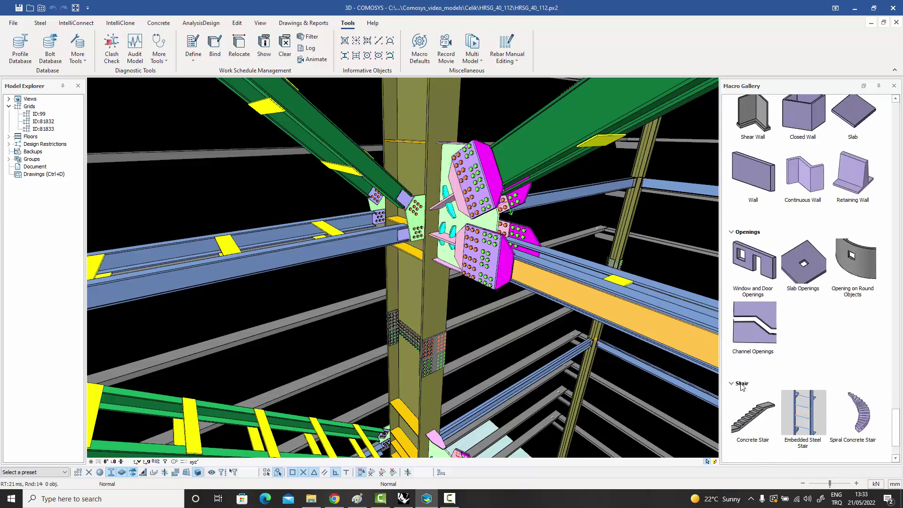
left_click_drag(897, 429, 899, 442)
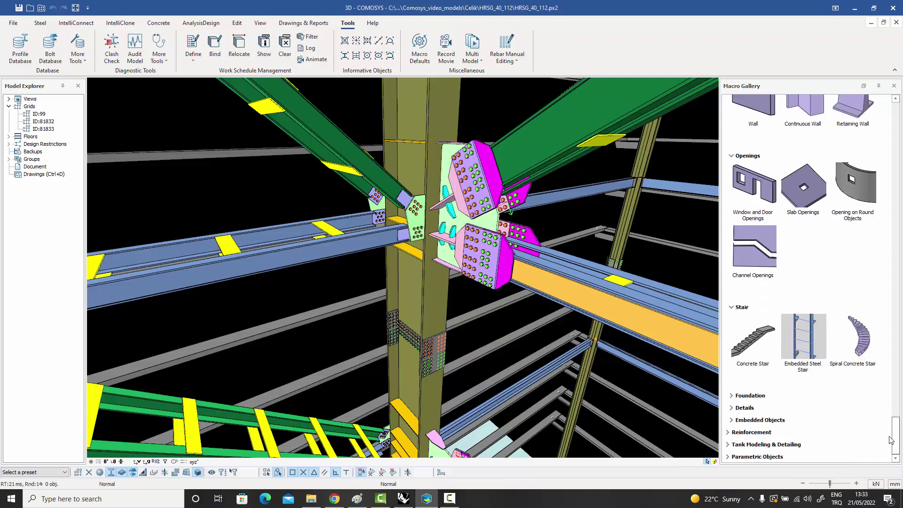
left_click(759, 396)
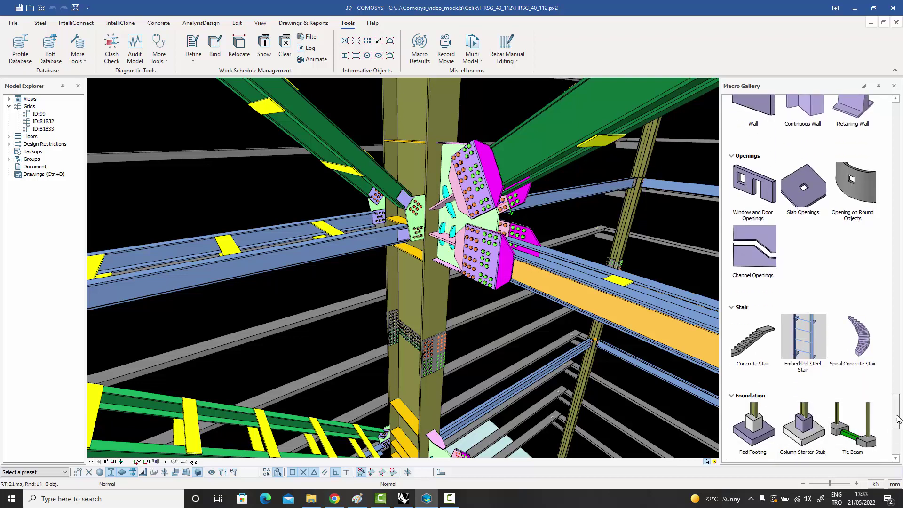
left_click_drag(898, 418, 899, 447)
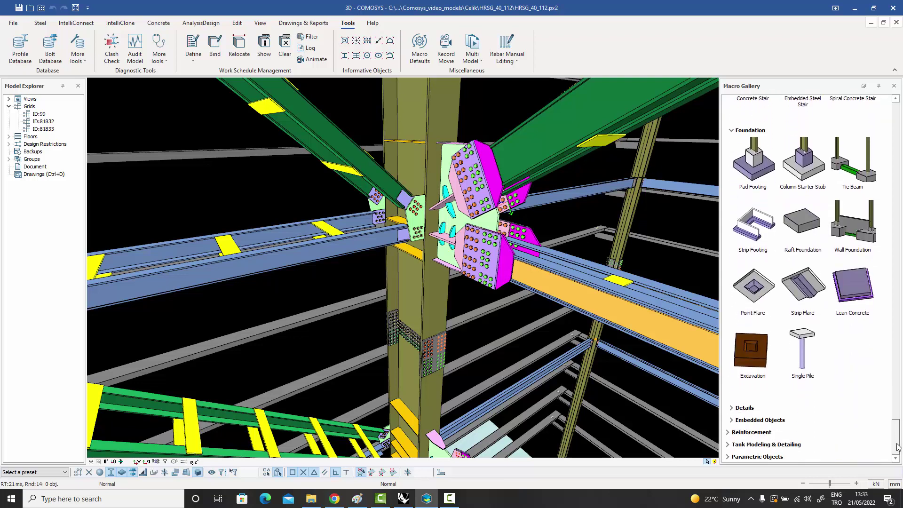
Expand the formwork details and embedded objects groups and examine their macros.
left_click(741, 408)
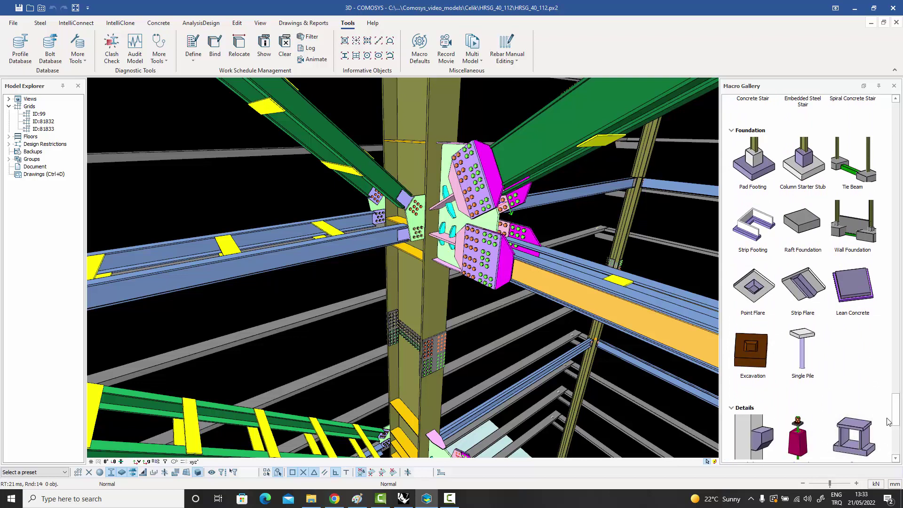
left_click_drag(897, 411, 898, 433)
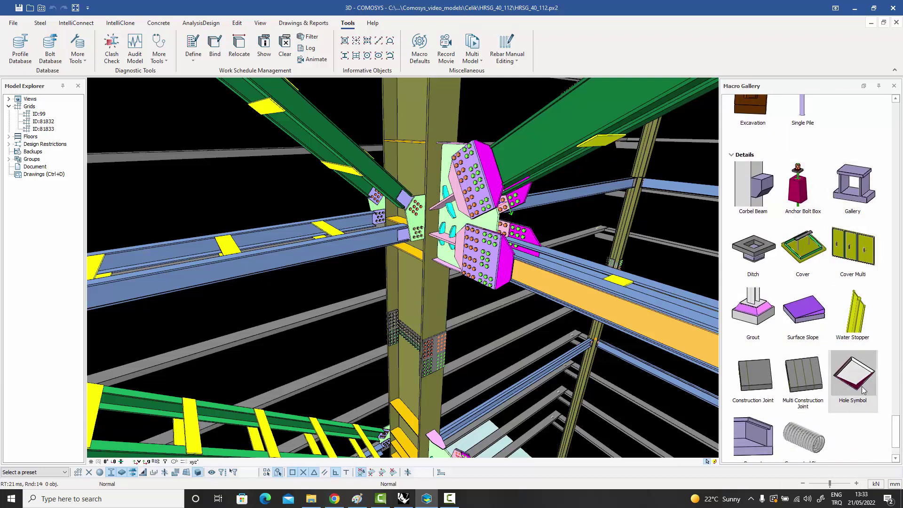
left_click_drag(897, 433, 898, 444)
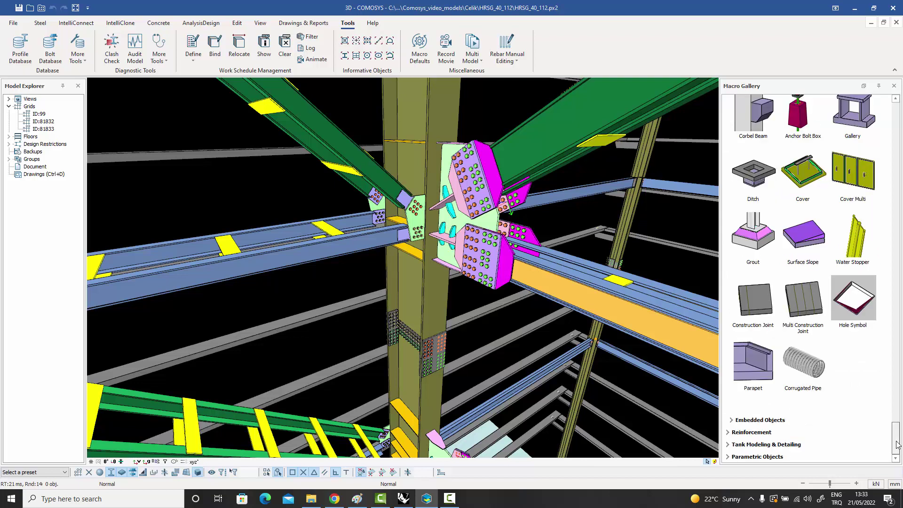
left_click(760, 420)
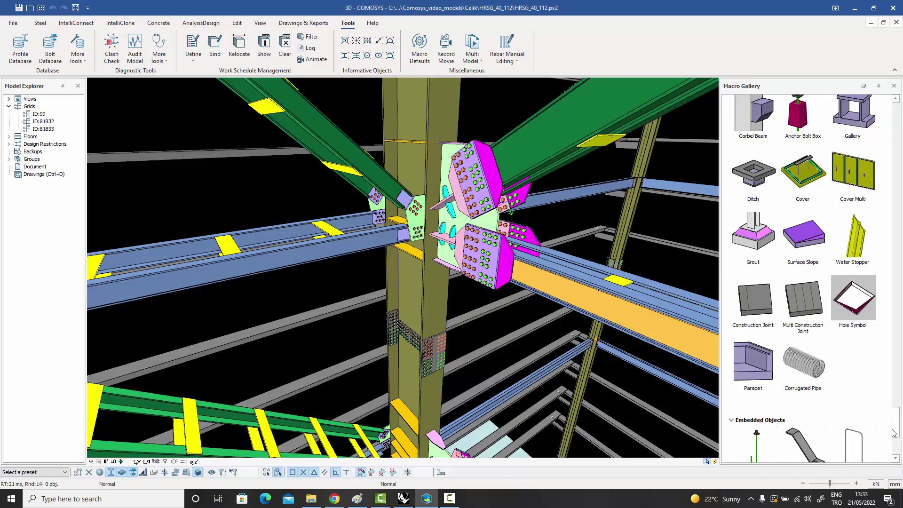
left_click_drag(898, 421, 897, 444)
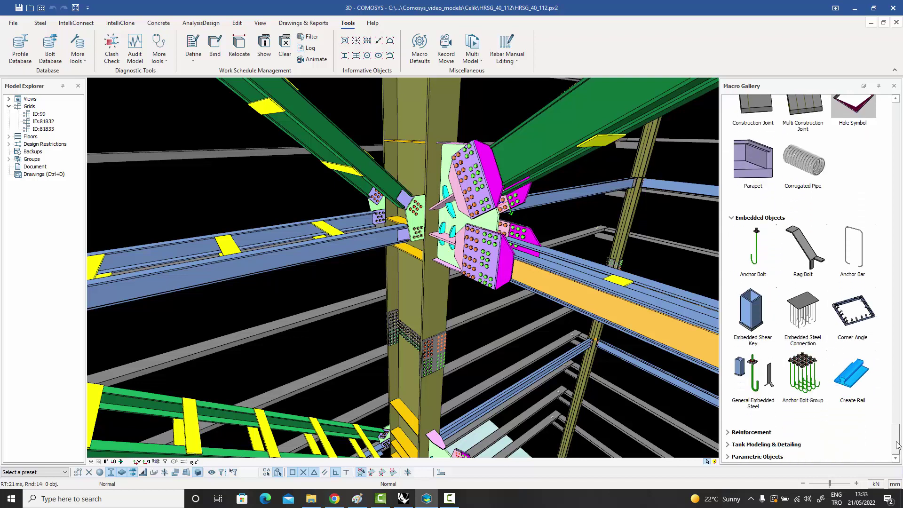
Expand the reinforcement category and examine its basic rebar macros through to Parametric Reinforcement.
left_click(764, 433)
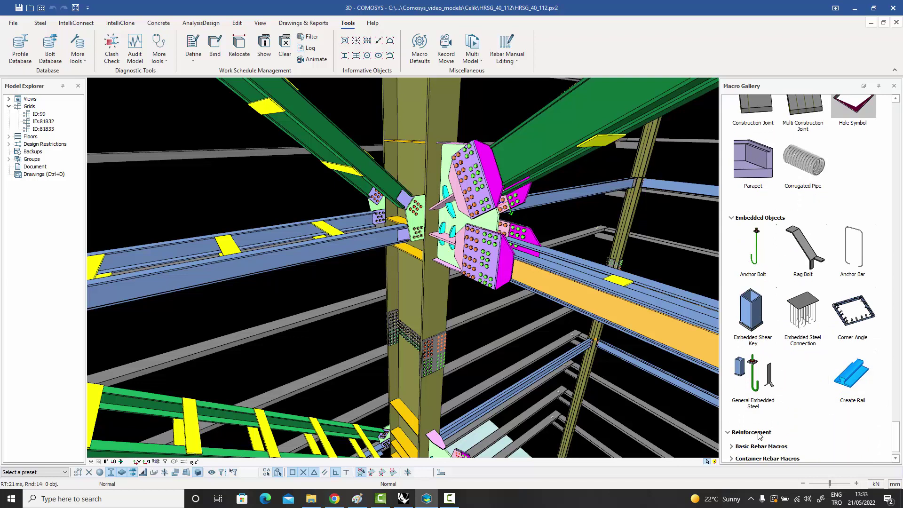
scroll(899, 438, "down", 1)
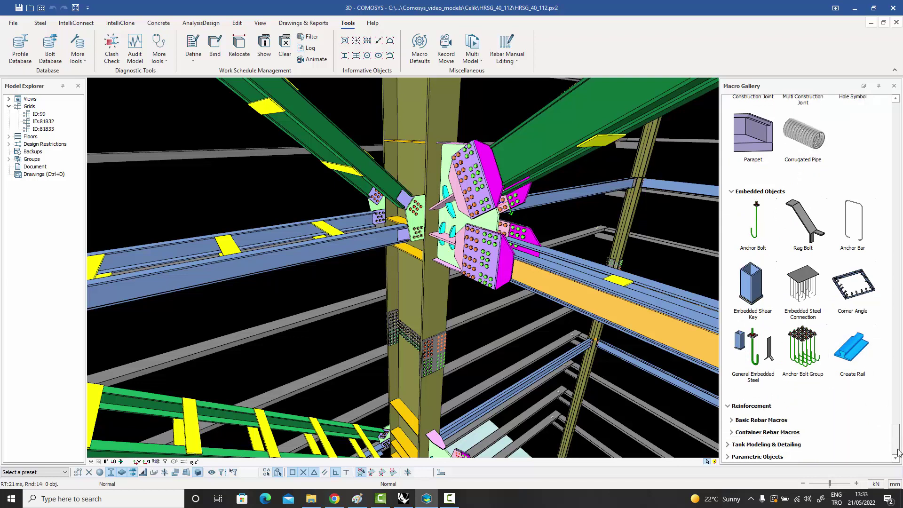
left_click(759, 420)
scroll(897, 424, "down", 4)
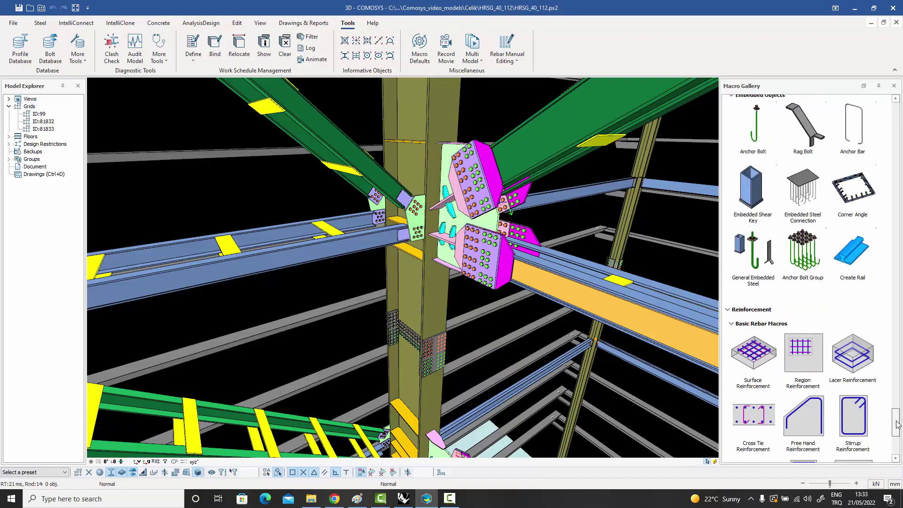
scroll(897, 424, "down", 6)
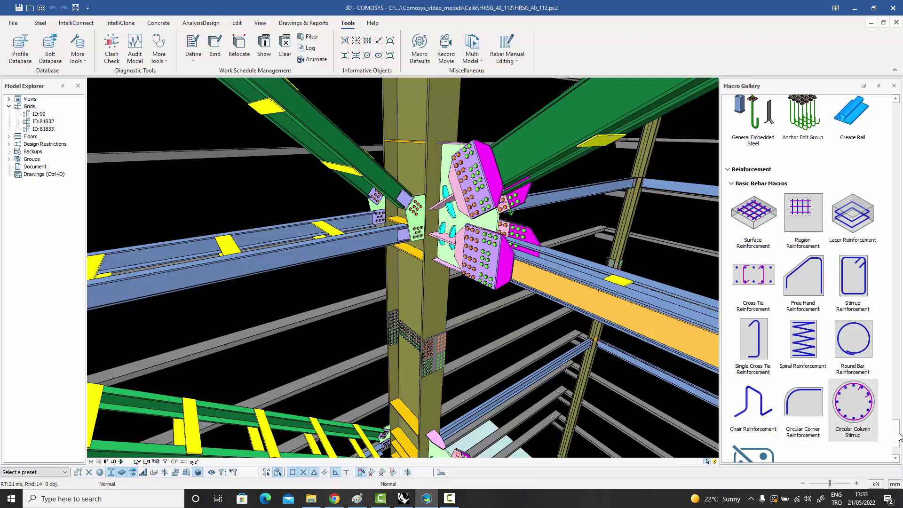
scroll(898, 437, "down", 4)
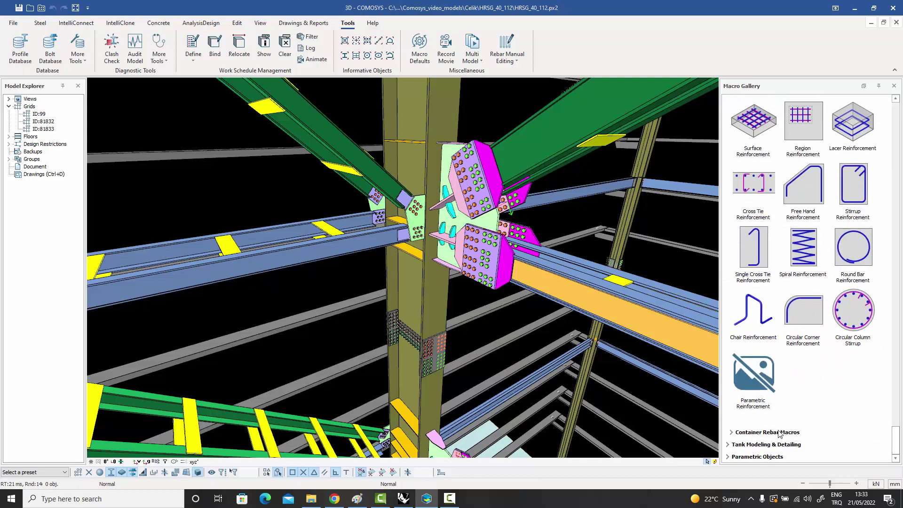
Expand the container rebar macros and examine them through to the column corbel and all-sides reinforcement.
left_click(780, 433)
scroll(809, 388, "down", 12)
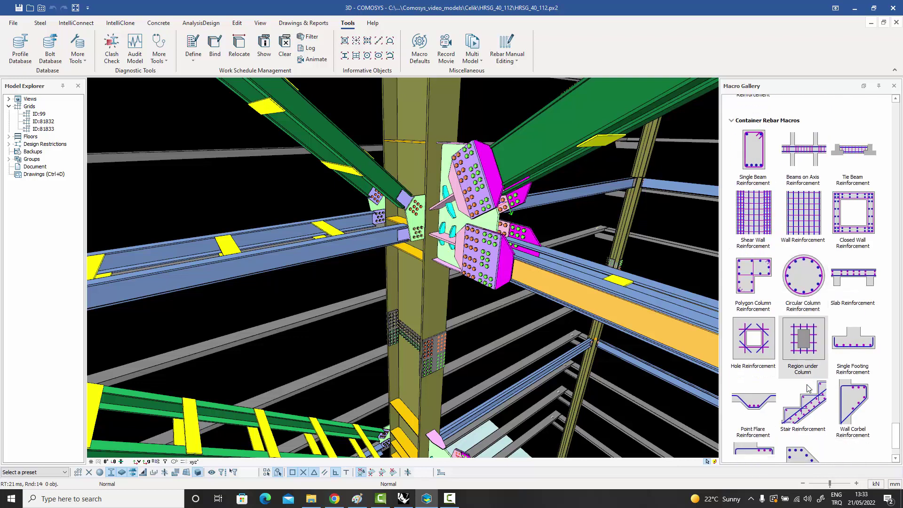
scroll(808, 388, "up", 1)
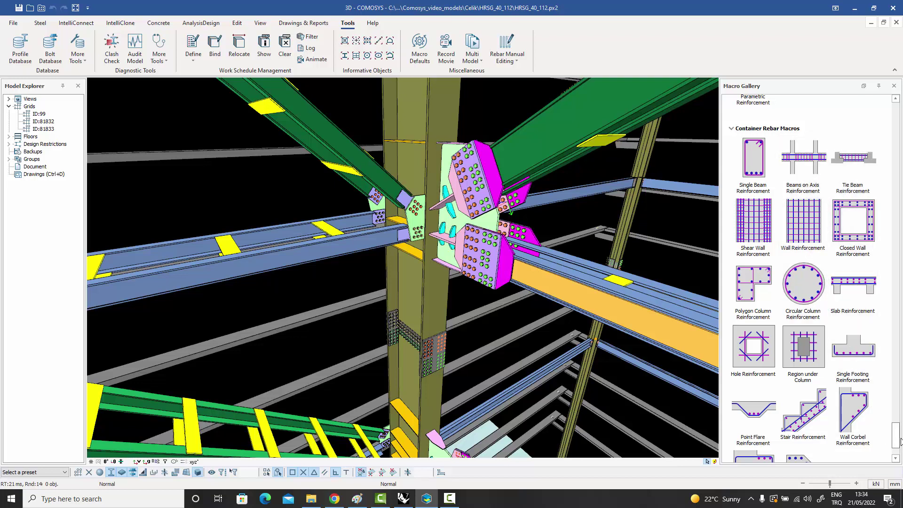
left_click_drag(900, 443, 900, 450)
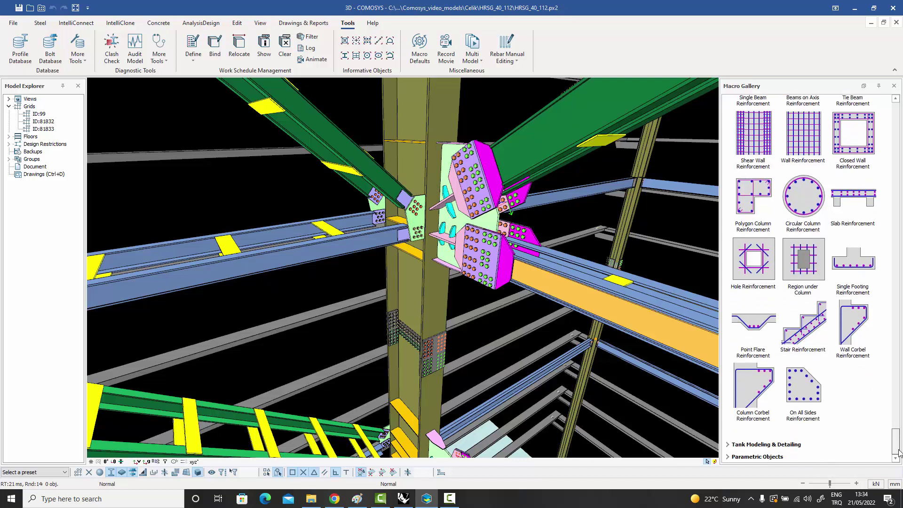
Expand the tank modeling and detailing category and examine its basic and advanced tank modeling macros.
left_click(765, 446)
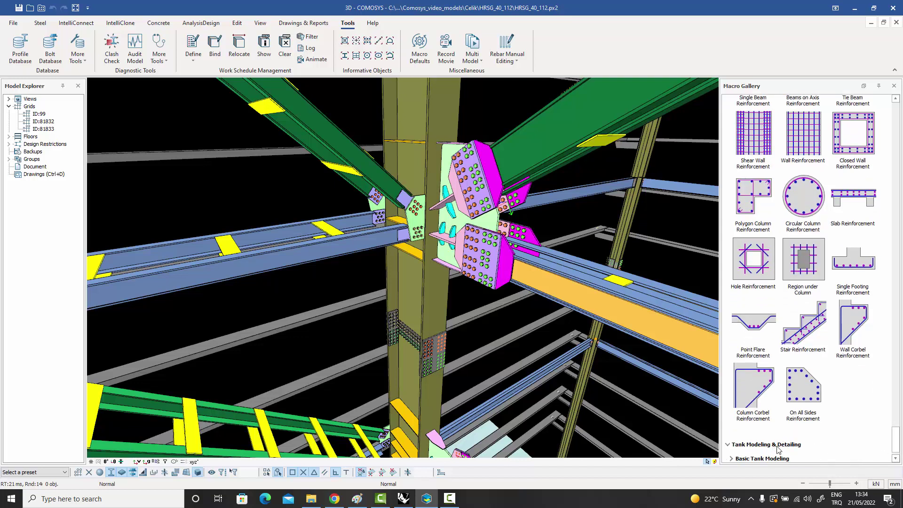
scroll(890, 442, "down", 1)
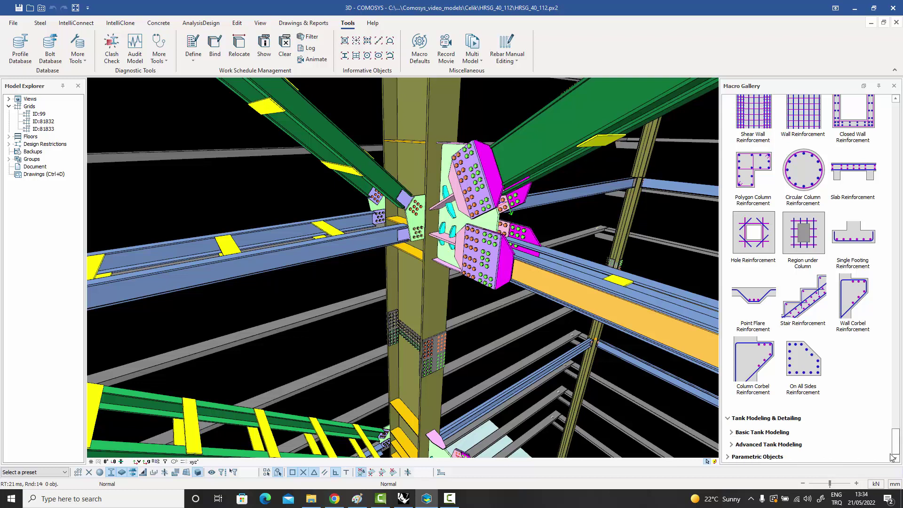
left_click(765, 435)
scroll(792, 426, "down", 5)
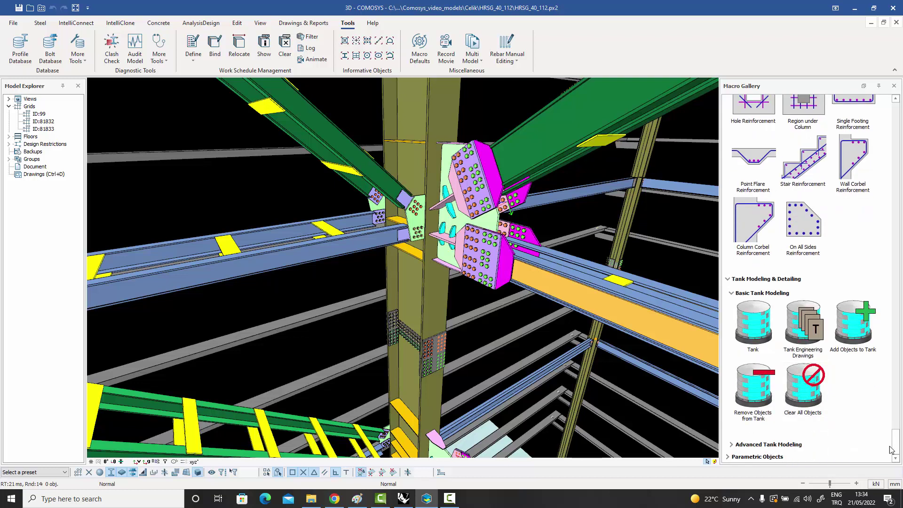
left_click(770, 444)
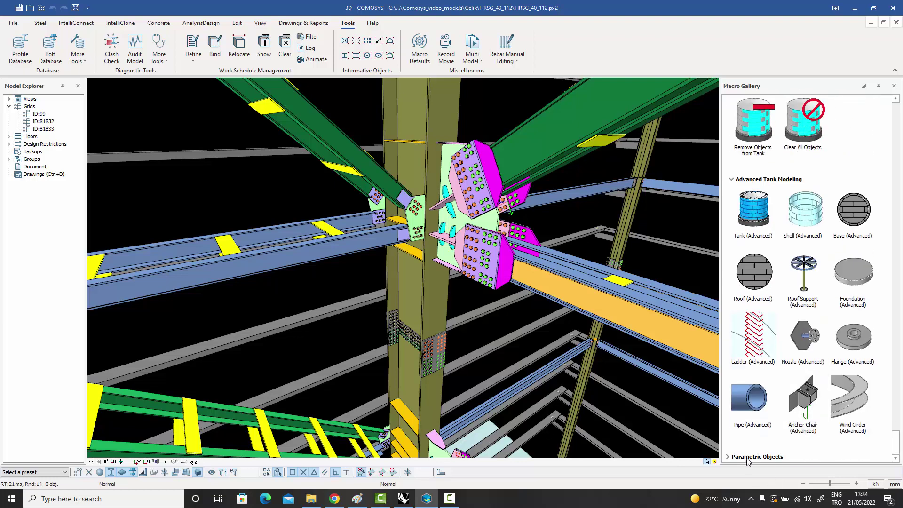
Expand the parametric objects category and examine its parametric solids and parametric cuts.
left_click(758, 456)
left_click(754, 420)
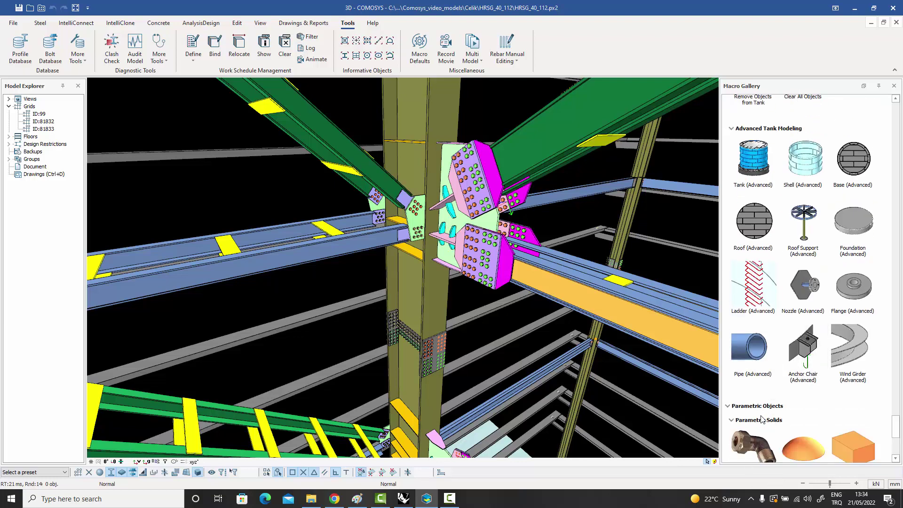
scroll(797, 389, "down", 2)
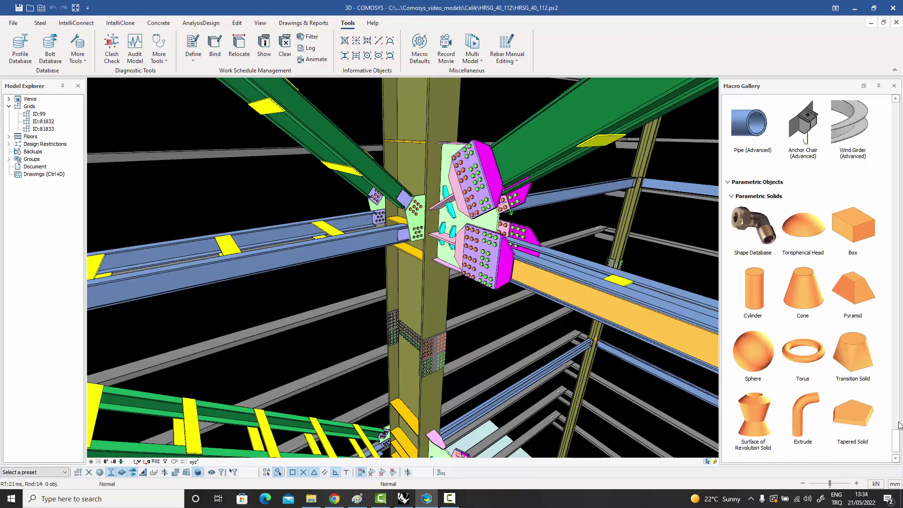
scroll(898, 447, "down", 1)
left_click(756, 433)
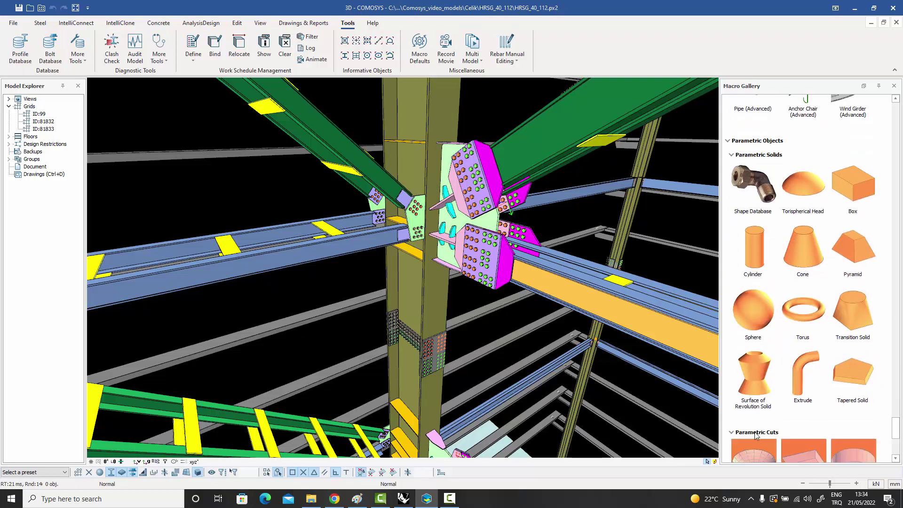
scroll(756, 436, "down", 6)
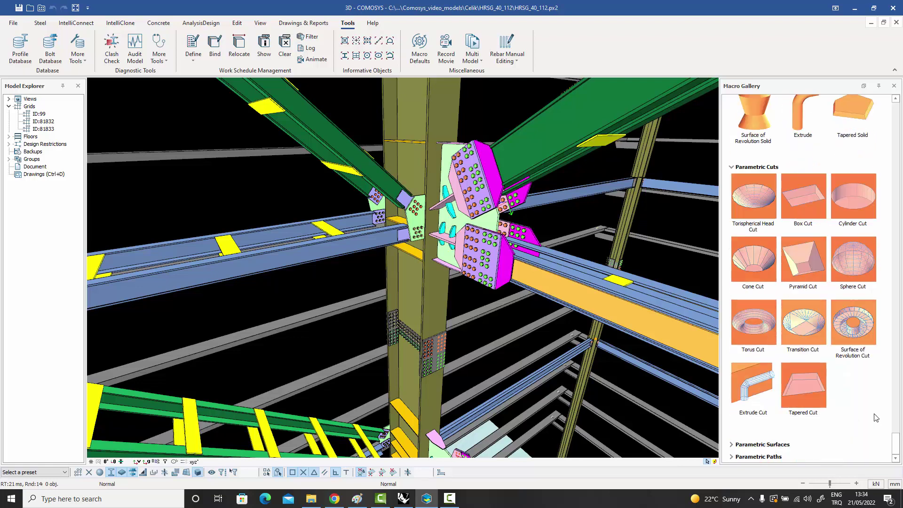
Expand the parametric surfaces and parametric paths, examine them, and return to the beginning of the macro gallery.
left_click(750, 444)
left_click(752, 456)
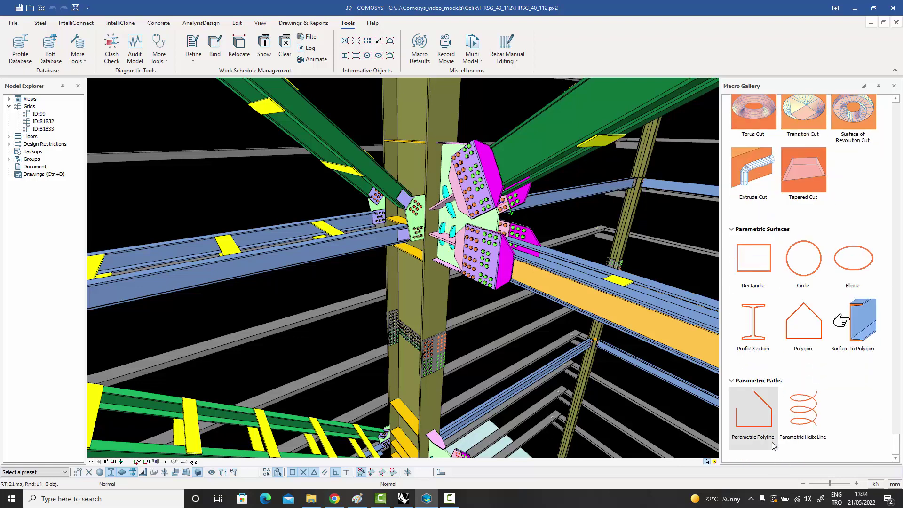
scroll(794, 417, "up", 4)
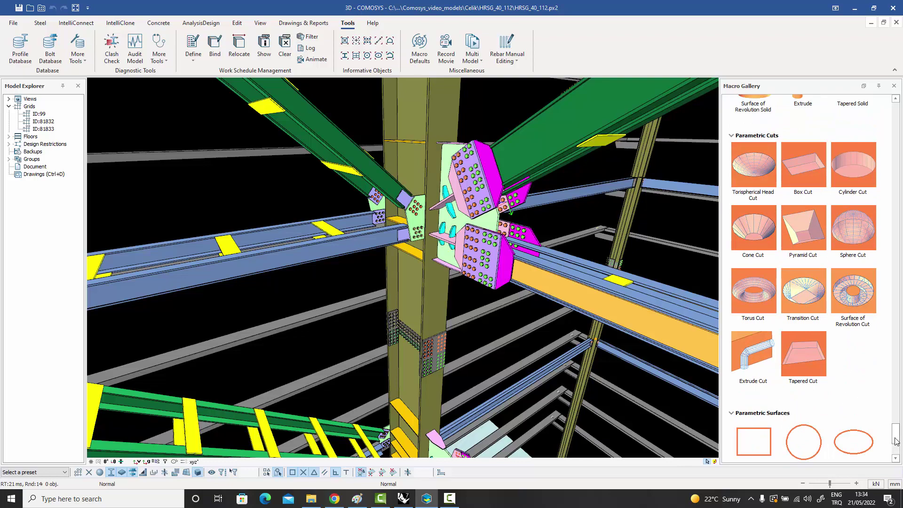
left_click_drag(896, 441, 901, 114)
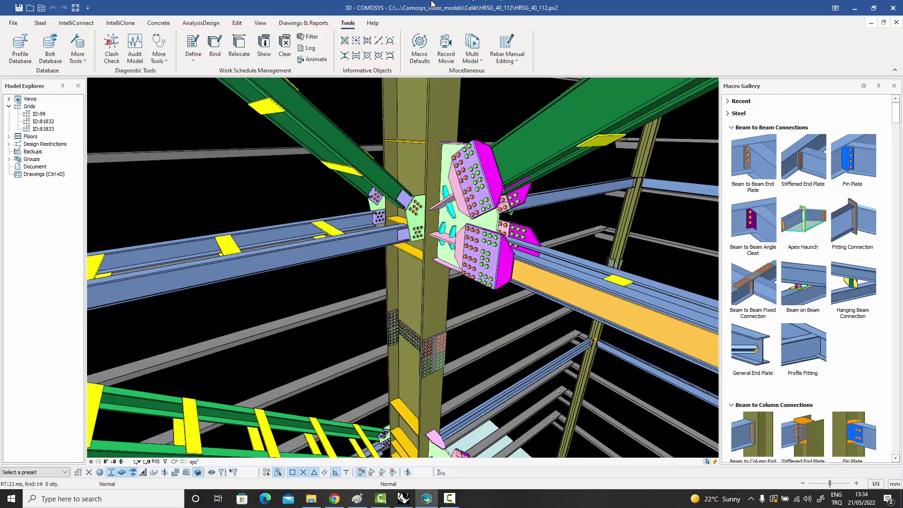
Examine the tubular roof trusses, purlins, columns and bolted connections throughout the interior of the philsa steel building model.
left_click(168, 23)
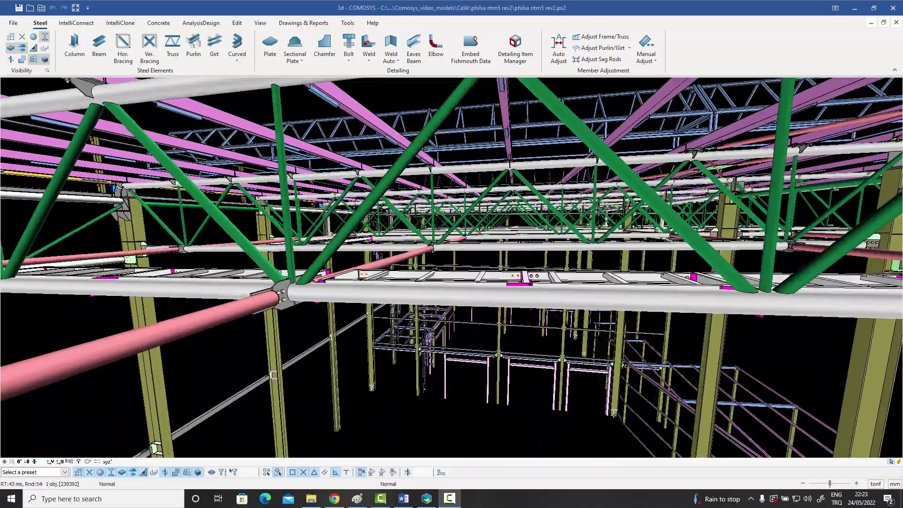
scroll(516, 227, "down", 6)
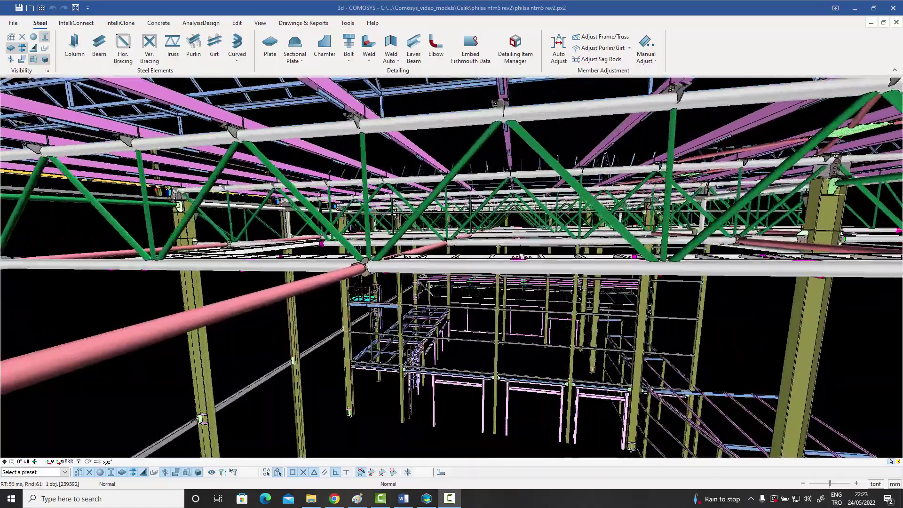
scroll(516, 227, "down", 6)
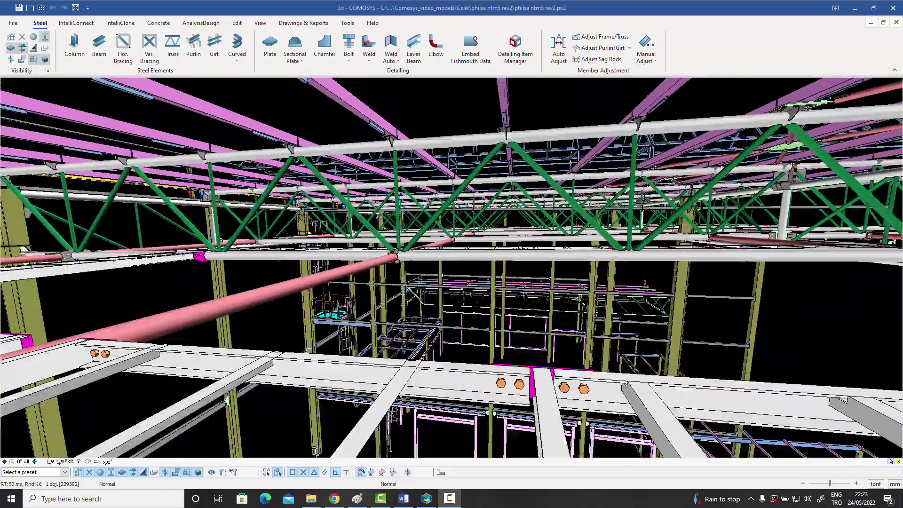
scroll(517, 227, "down", 6)
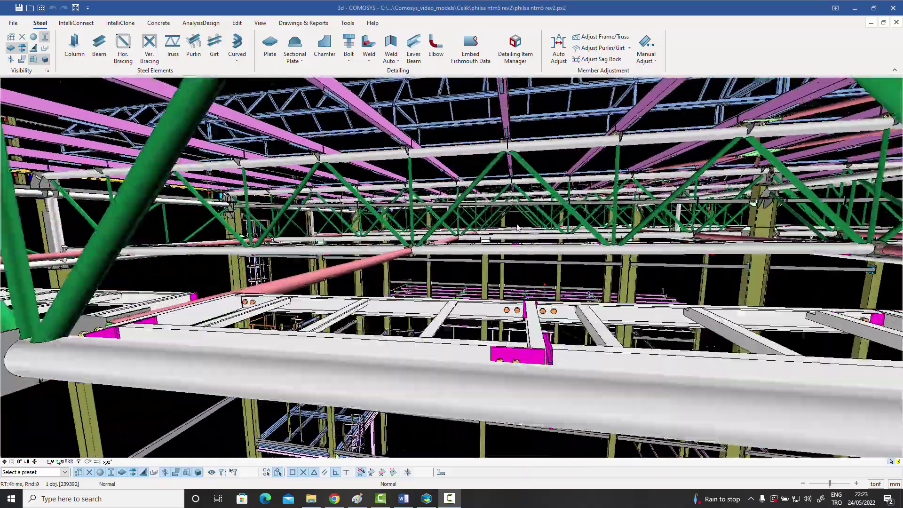
scroll(516, 227, "down", 6)
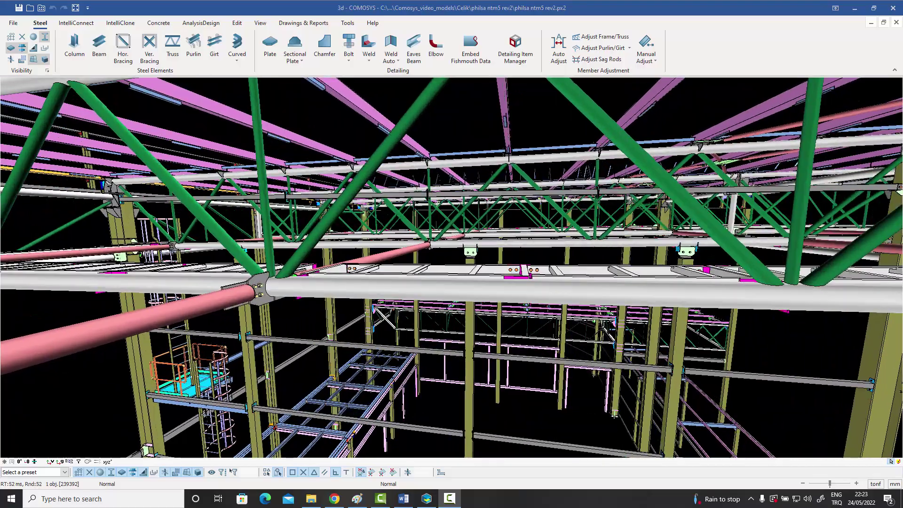
scroll(517, 227, "down", 6)
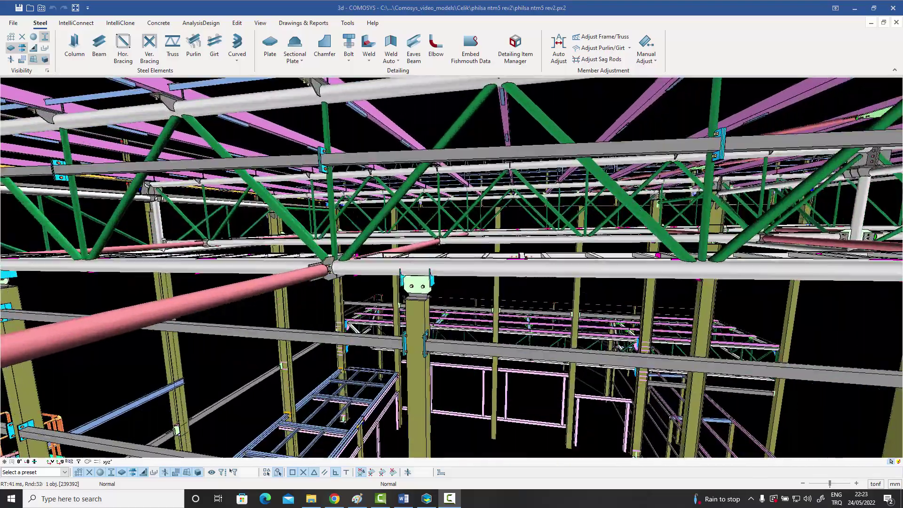
scroll(517, 228, "down", 6)
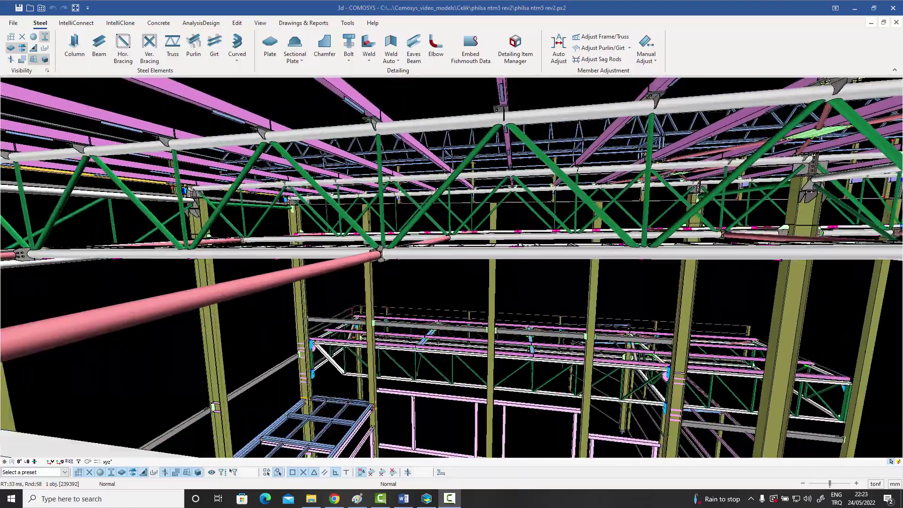
scroll(516, 227, "down", 6)
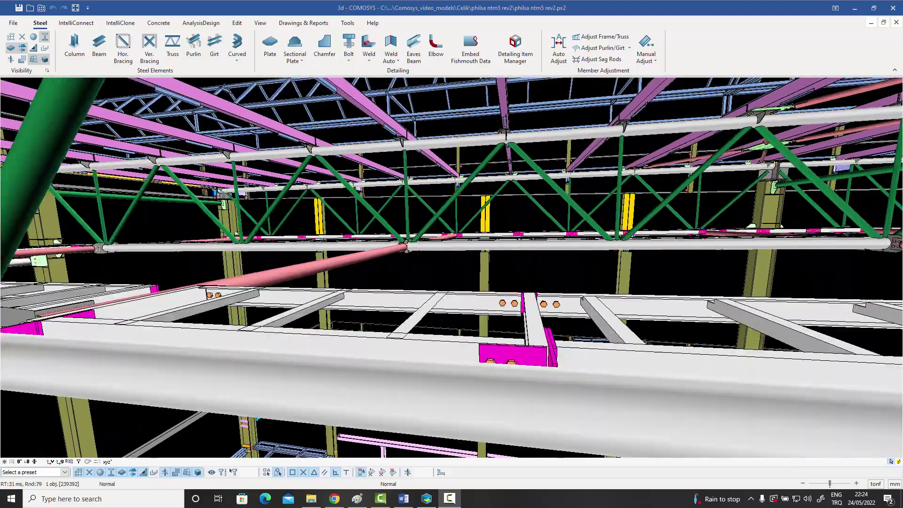
scroll(516, 227, "down", 6)
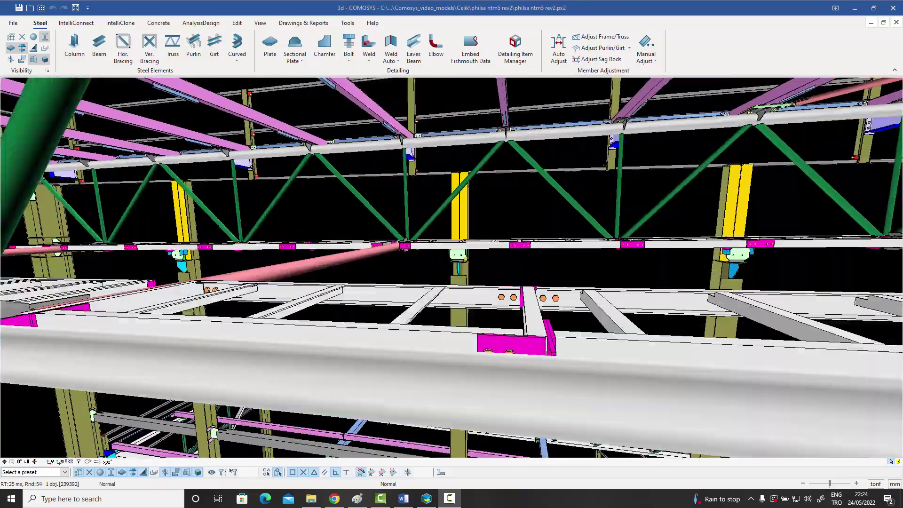
scroll(517, 223, "down", 4)
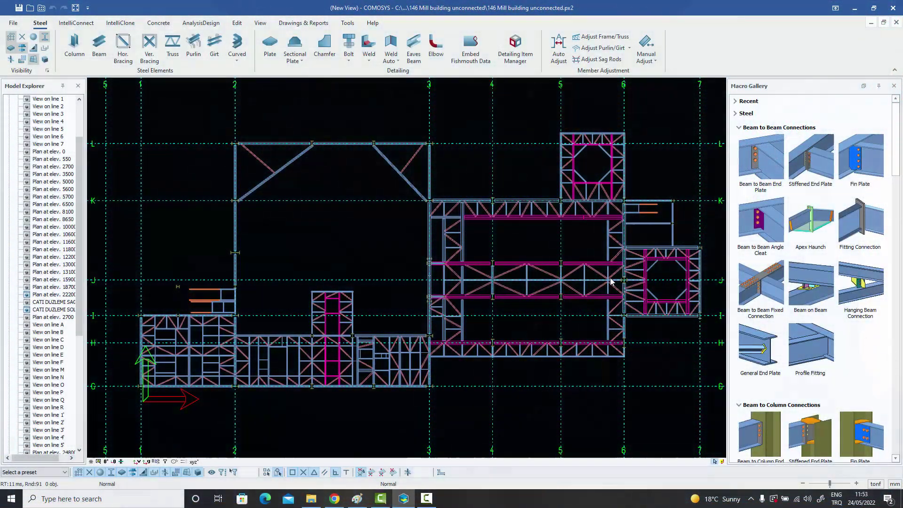
Turn on the visibility of DXF solids in the mill building's plan view.
middle_click_drag(610, 282, 603, 280)
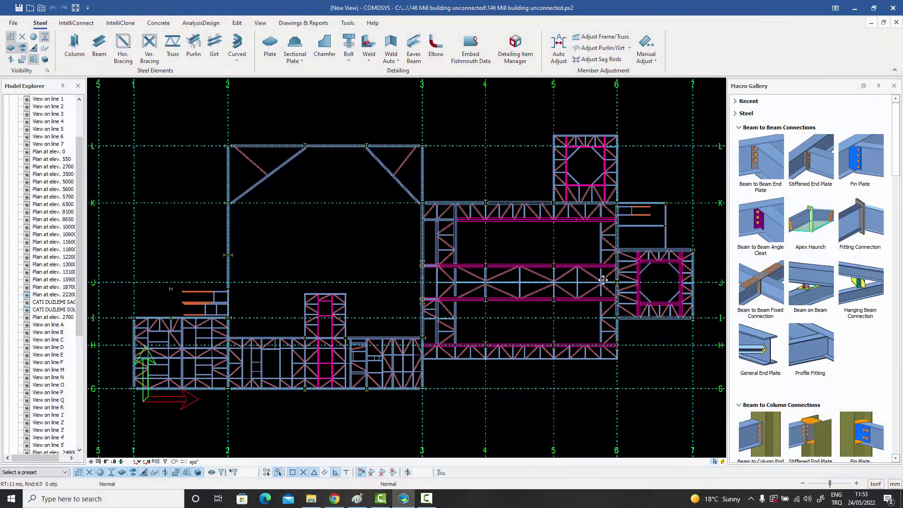
scroll(603, 280, "up", 1)
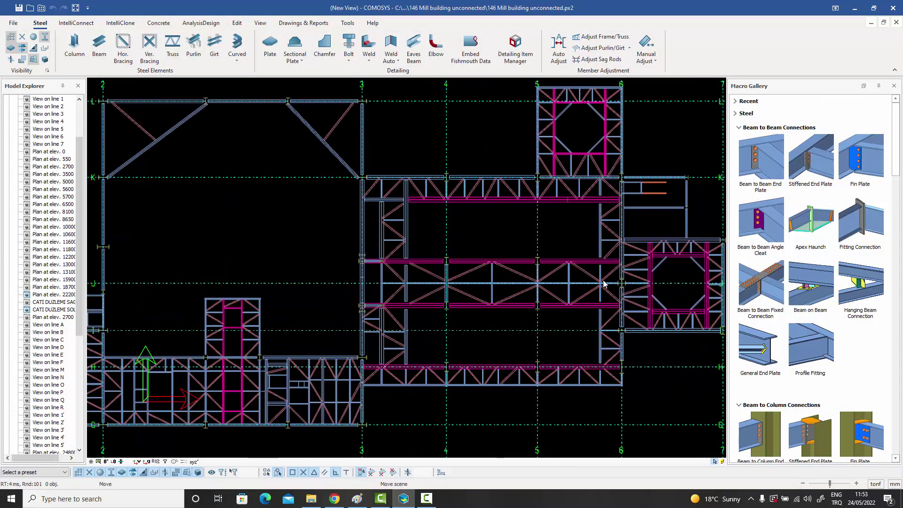
middle_click_drag(603, 280, 574, 285)
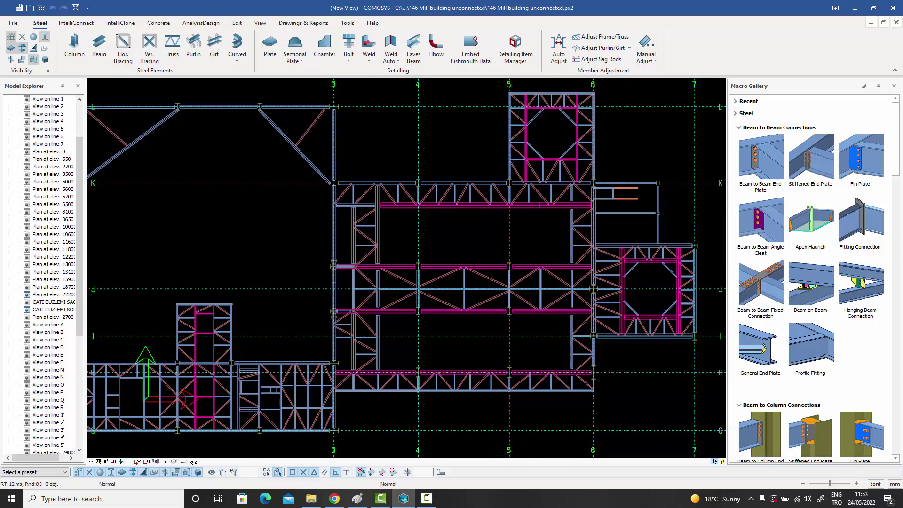
scroll(576, 287, "down", 2)
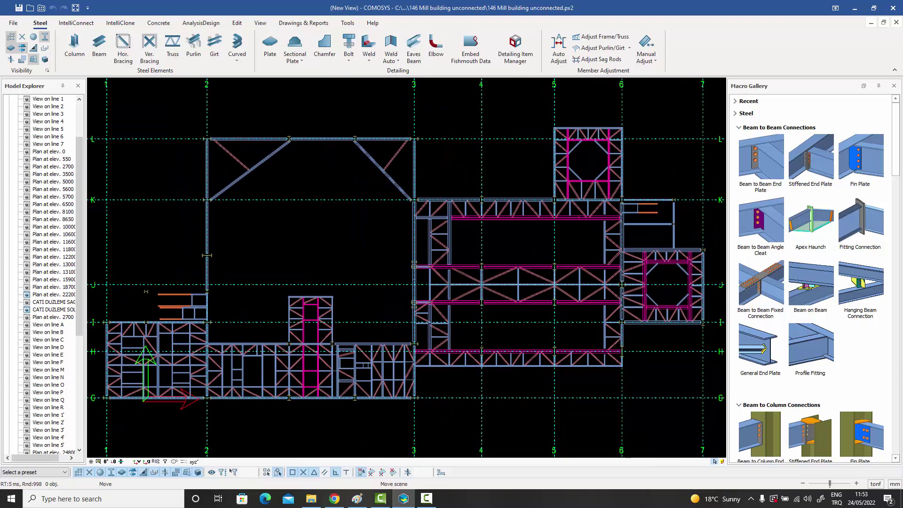
left_click(47, 70)
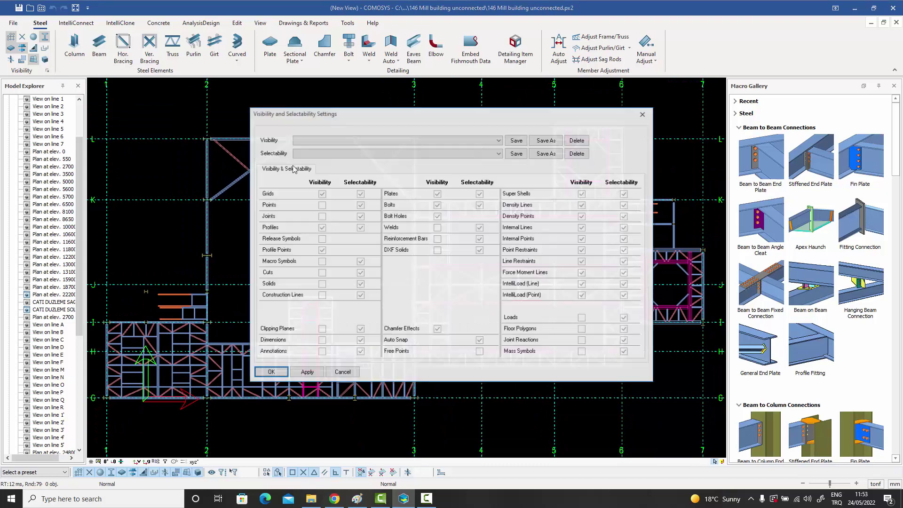
left_click(437, 251)
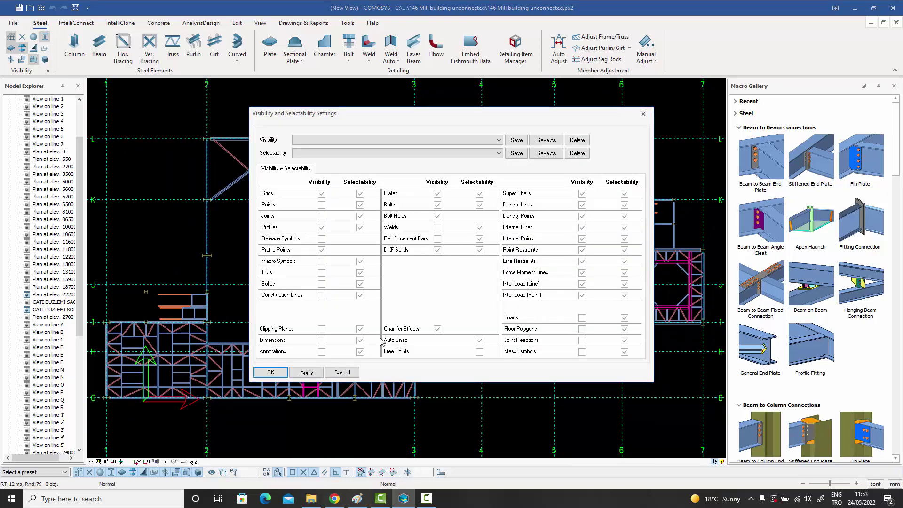
left_click(270, 372)
middle_click_drag(504, 308, 475, 294)
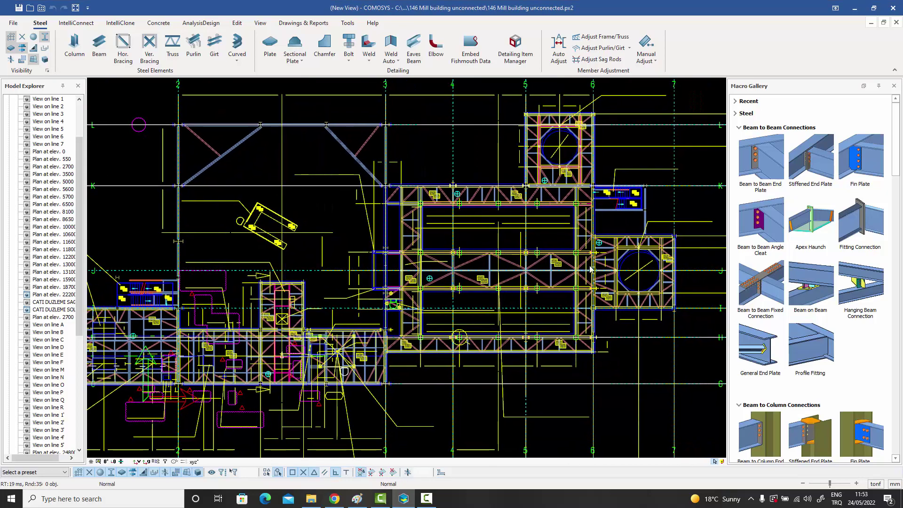
scroll(592, 266, "up", 5)
middle_click_drag(589, 264, 558, 249)
scroll(542, 260, "up", 1)
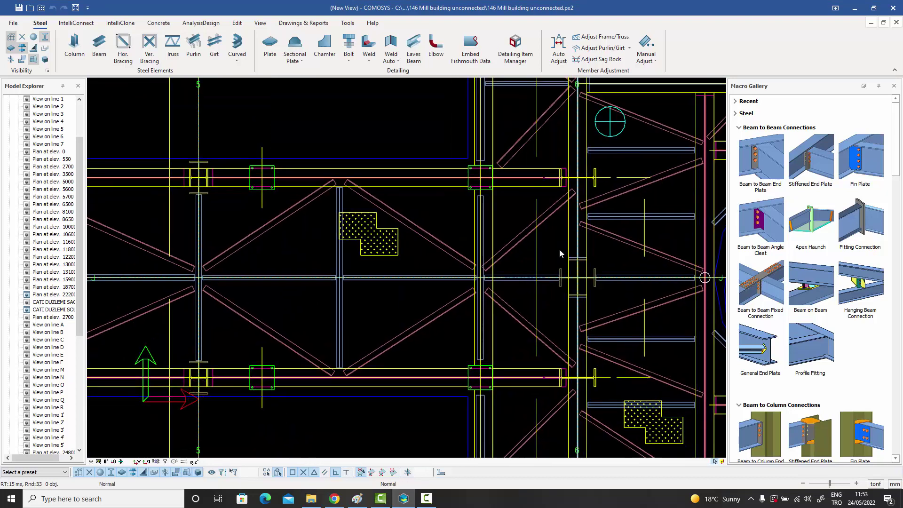
left_click(99, 52)
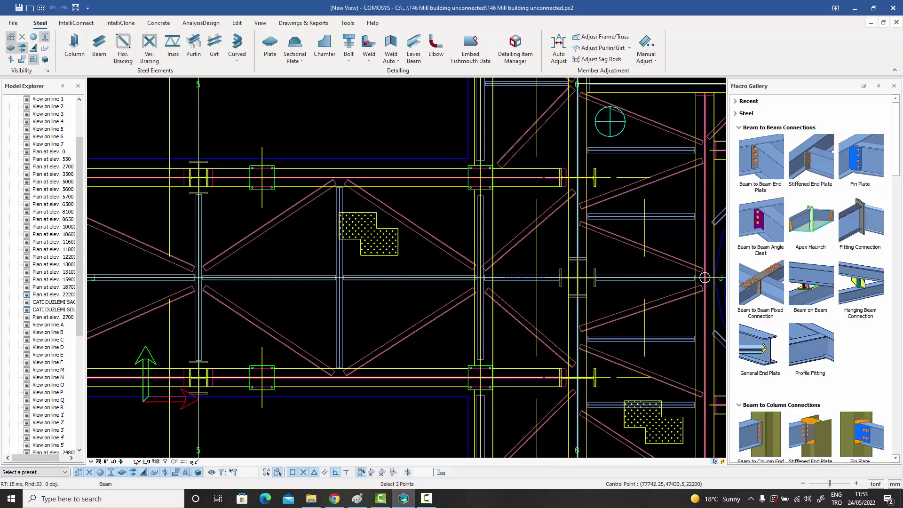
scroll(473, 188, "up", 5)
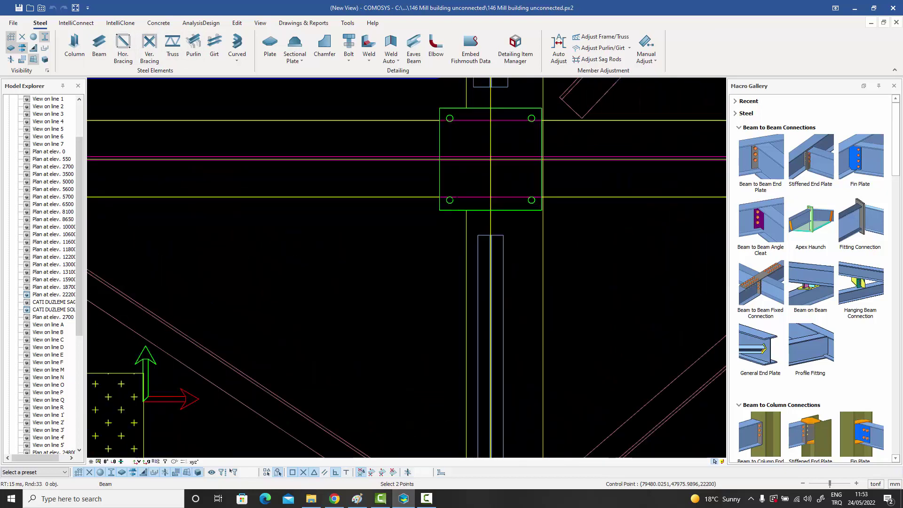
right_click(413, 220)
left_click(427, 228)
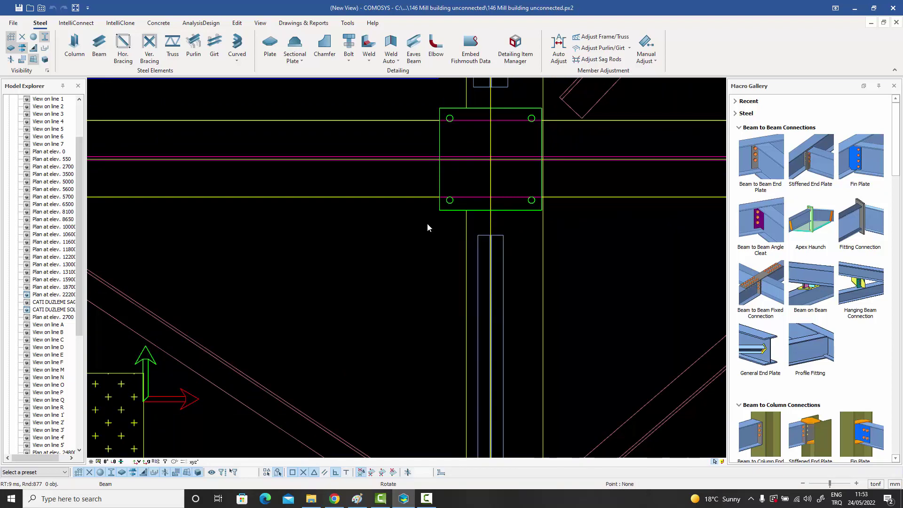
scroll(429, 223, "down", 10)
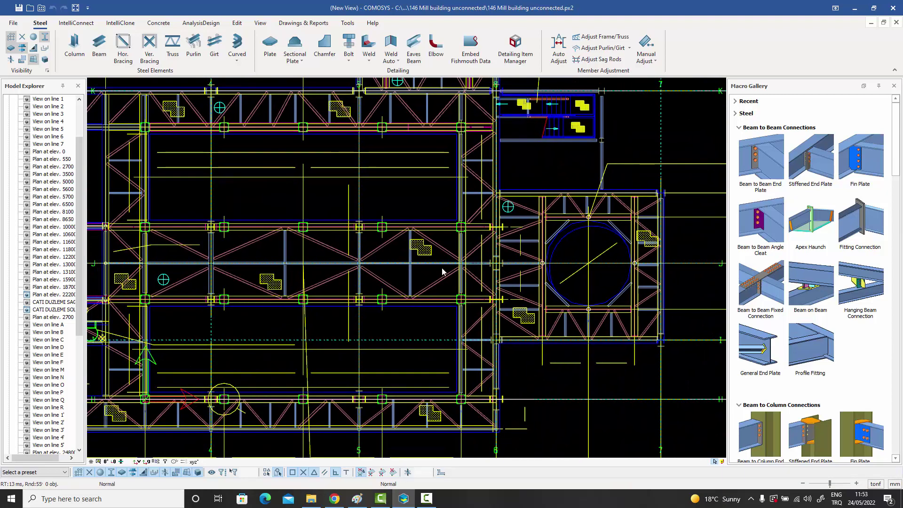
Hide L1_LOE_Dimensions and other unneeded layers of the DXF drawing overlaid on the mill building plan, and deselect the drawing.
middle_click_drag(442, 268, 462, 271)
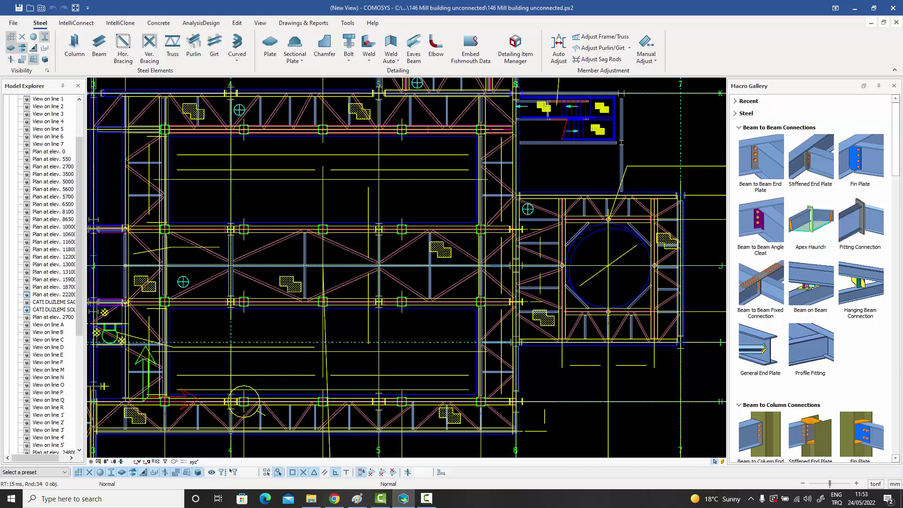
double_click(446, 260)
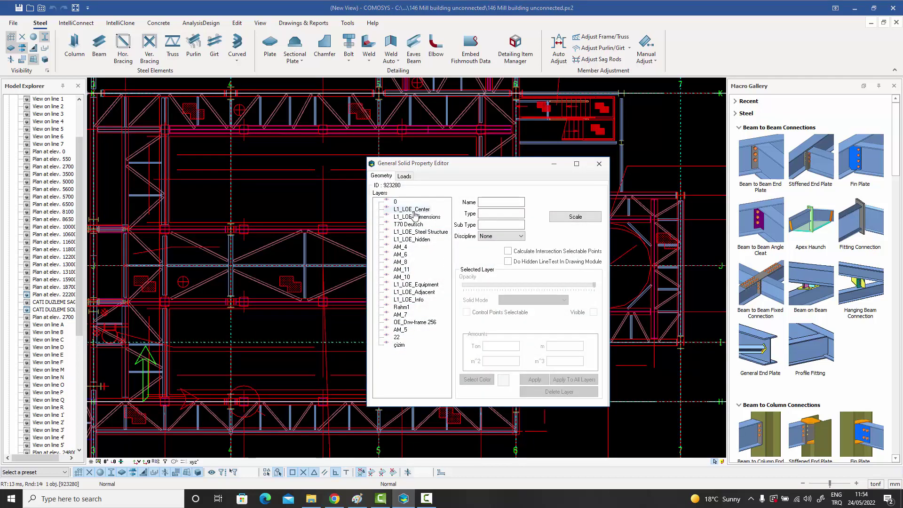
left_click(401, 254)
left_click(400, 247)
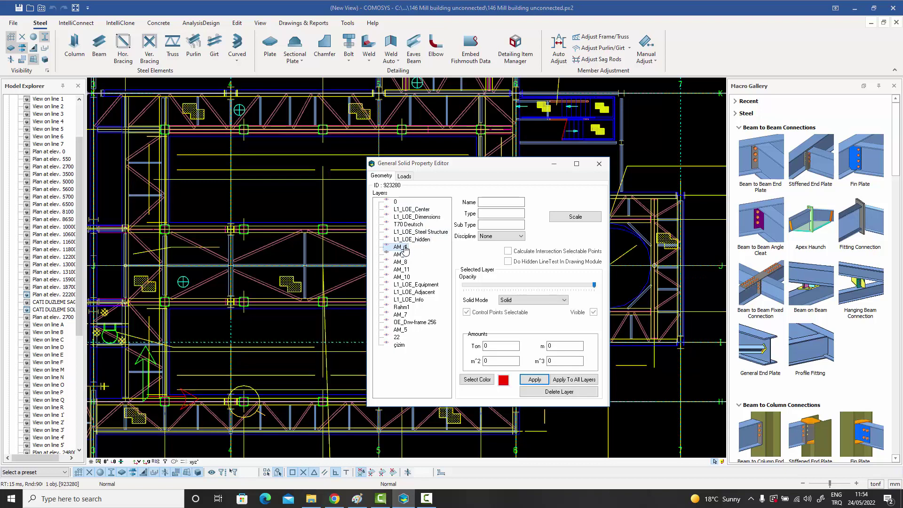
left_click(401, 232)
left_click(401, 217)
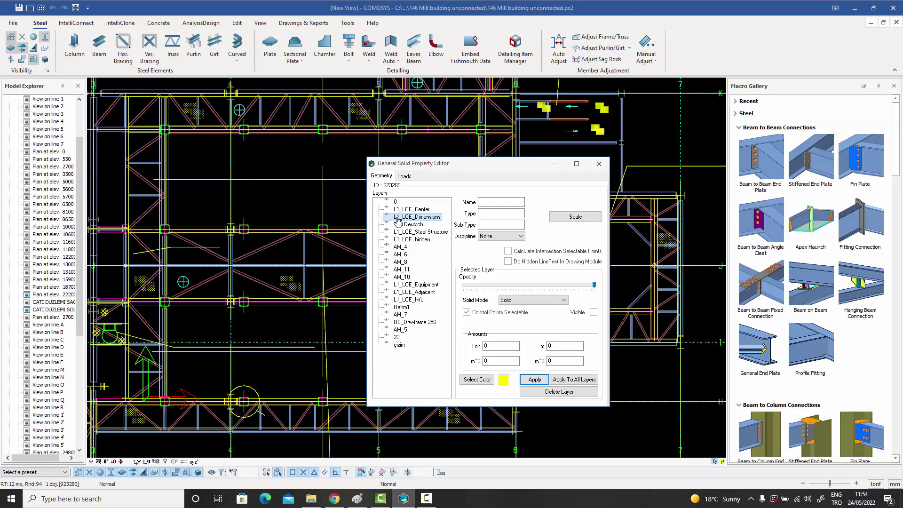
left_click(598, 163)
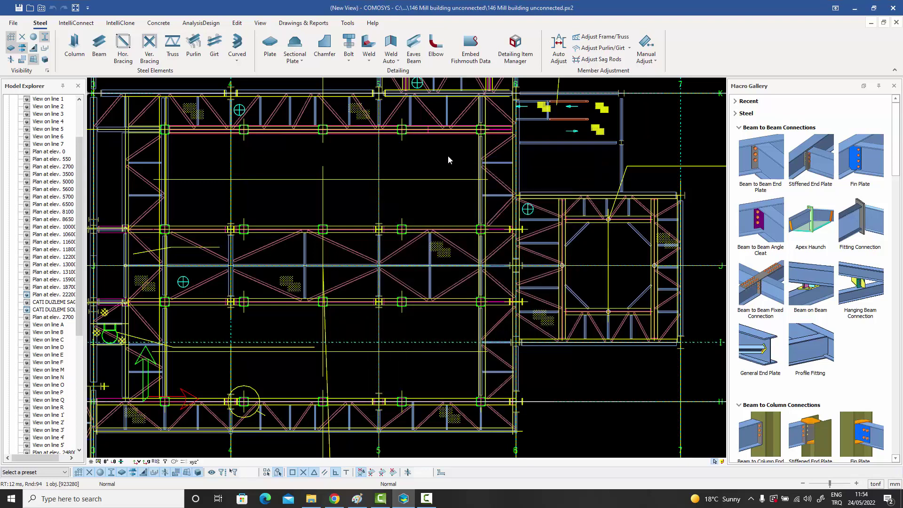
left_click(448, 155)
scroll(599, 131, "up", 6)
scroll(600, 131, "down", 6)
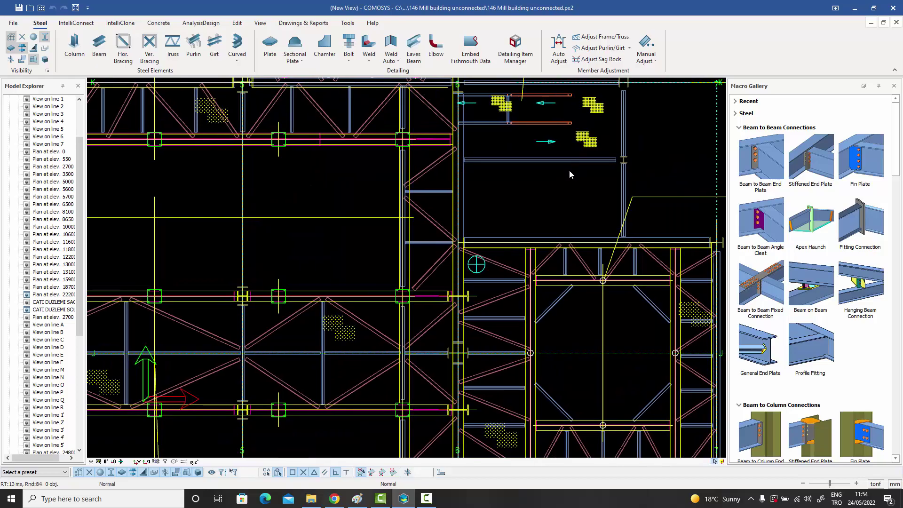
middle_click_drag(542, 222, 547, 198)
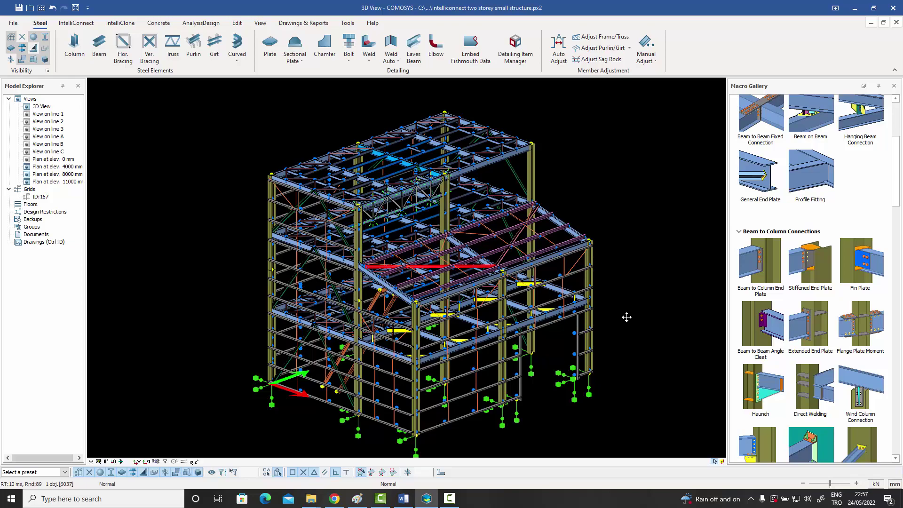
Examine the two-storey steel structure in 3D, from the overall frame to the roof beams, horizontal bracing and column tops.
middle_click_drag(502, 263, 412, 269)
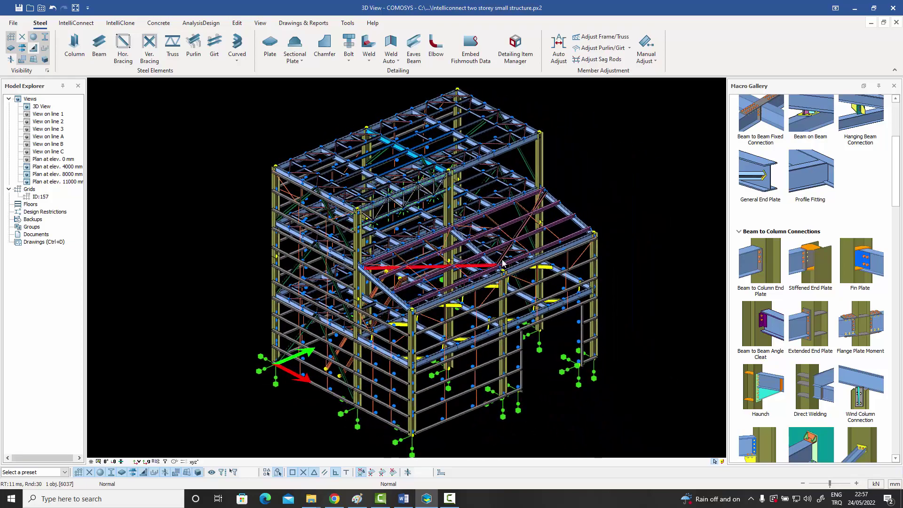
scroll(501, 261, "up", 2)
middle_click_drag(502, 261, 527, 250)
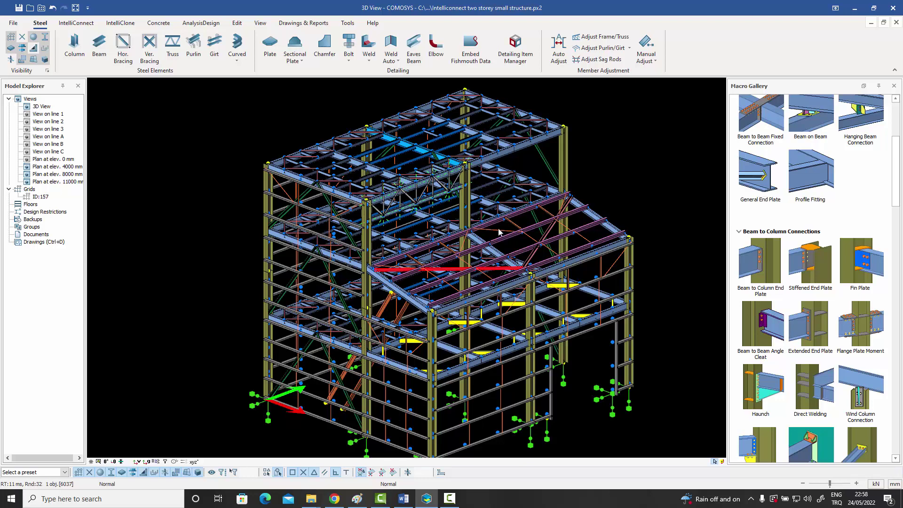
middle_click_drag(413, 166, 436, 192)
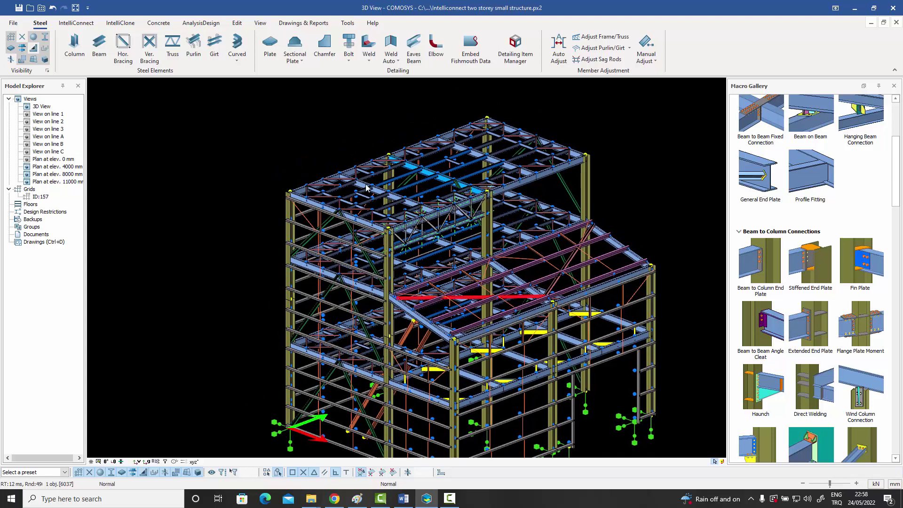
scroll(368, 188, "up", 3)
scroll(238, 201, "up", 2)
scroll(239, 201, "up", 1)
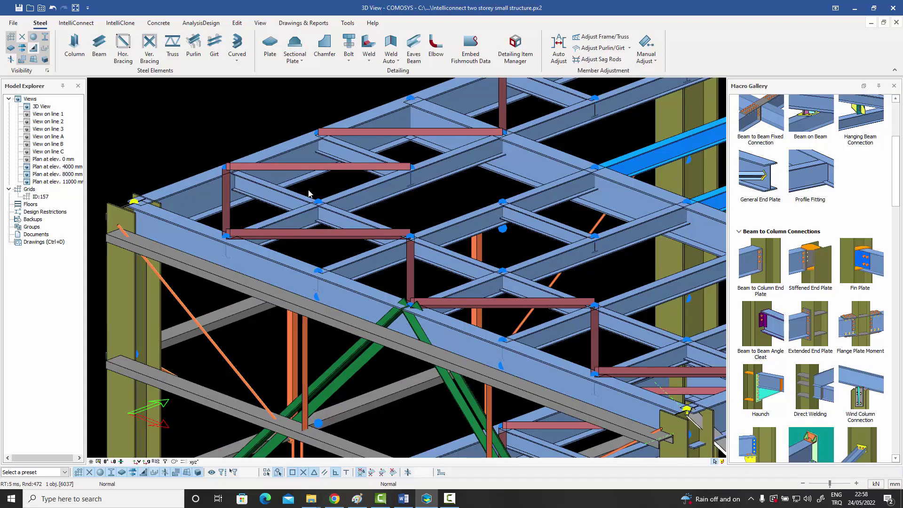
scroll(317, 233, "up", 3)
middle_click_drag(339, 231, 409, 249)
scroll(409, 249, "down", 5)
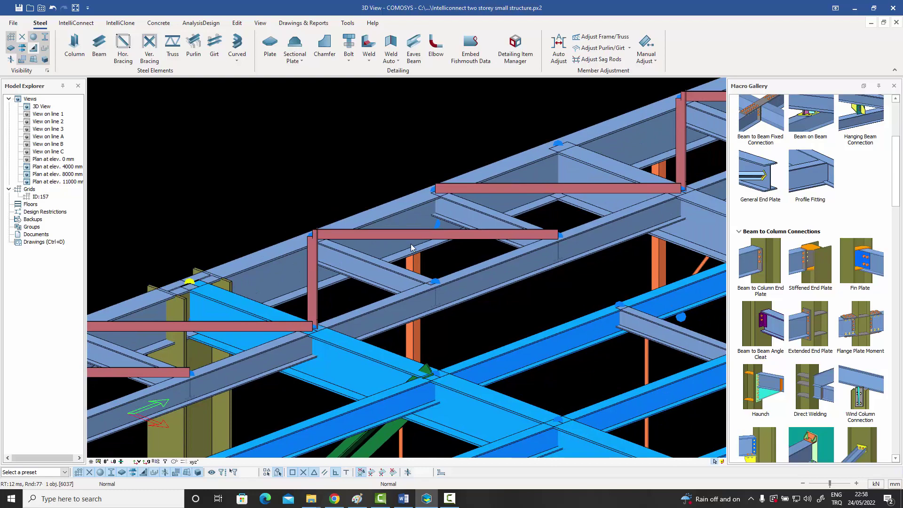
scroll(326, 284, "up", 5)
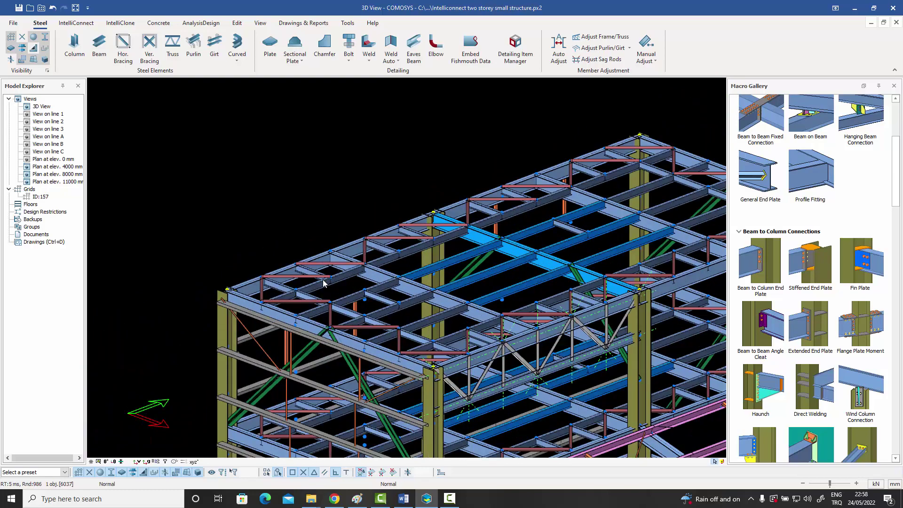
Set the out-of-plane offset of the L60*6 horizontal brace at the roof corner to 80 mm.
middle_click_drag(283, 268, 262, 256)
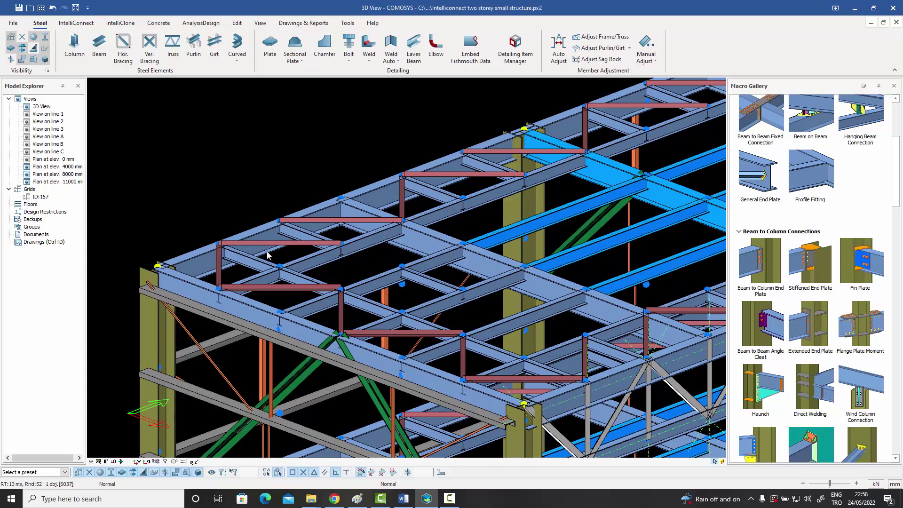
scroll(218, 256, "up", 5)
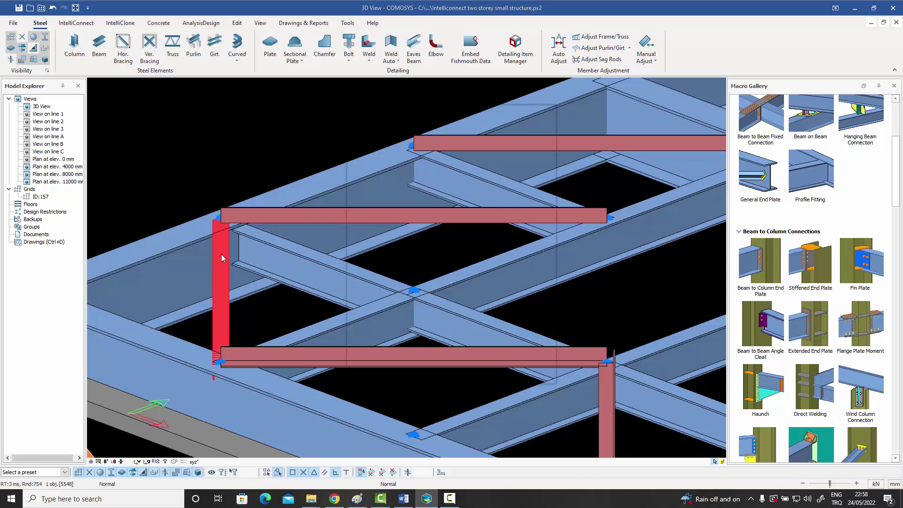
double_click(221, 255)
type("80")
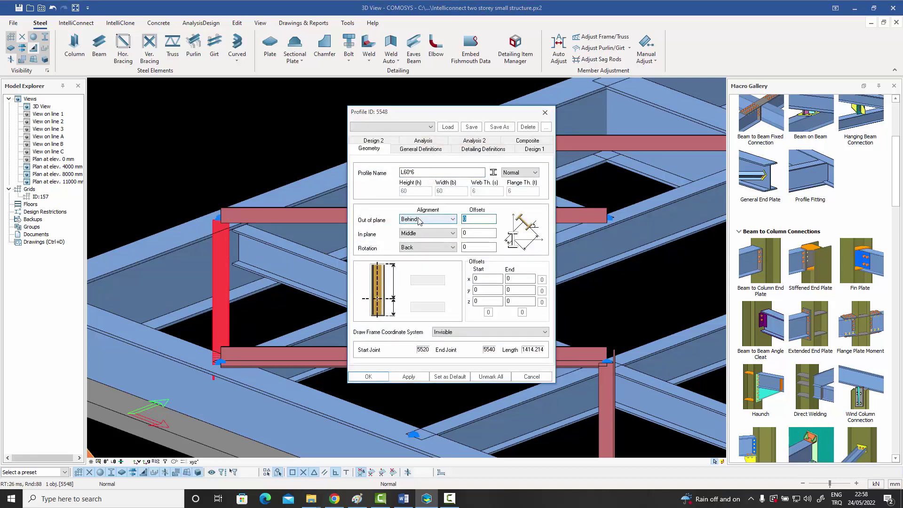
left_click(368, 376)
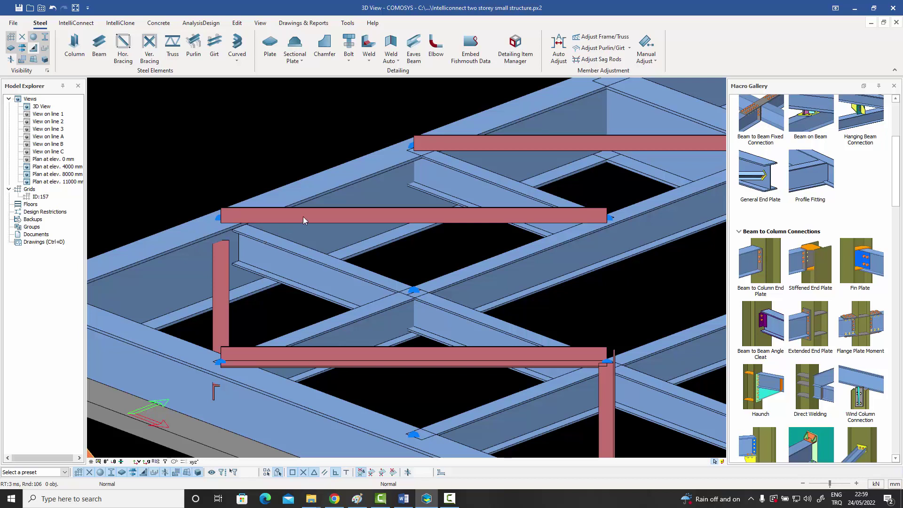
Select the whole structure and narrow the selection to the Horizontal Brace profiles, grouping the profiles by beam group instead of section name.
scroll(331, 218, "down", 10)
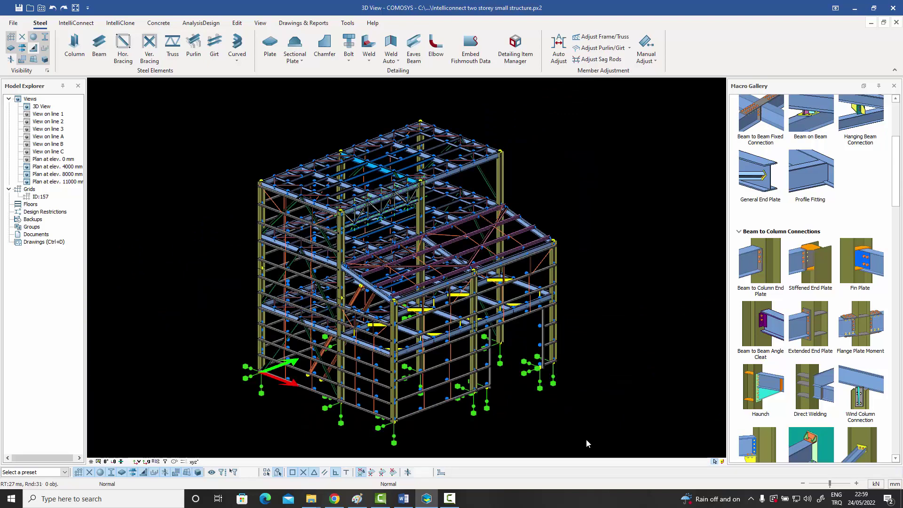
left_click_drag(589, 439, 197, 115)
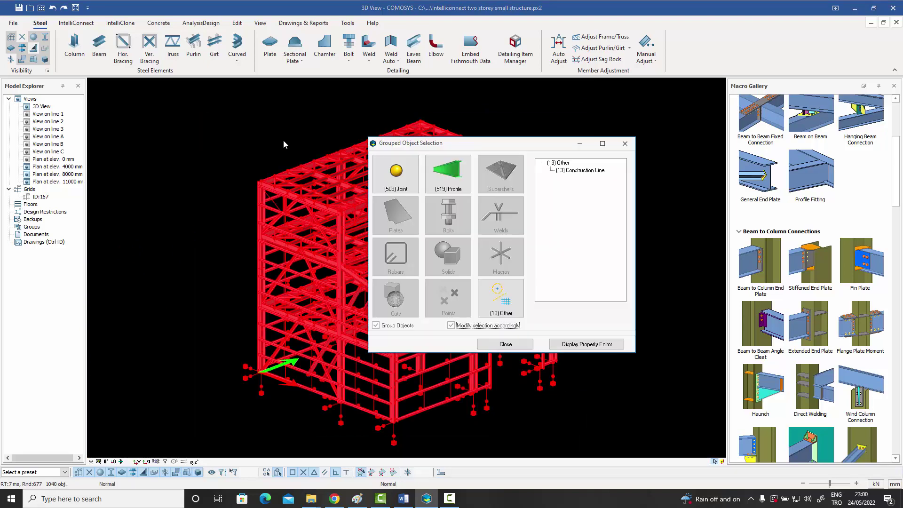
left_click(448, 171)
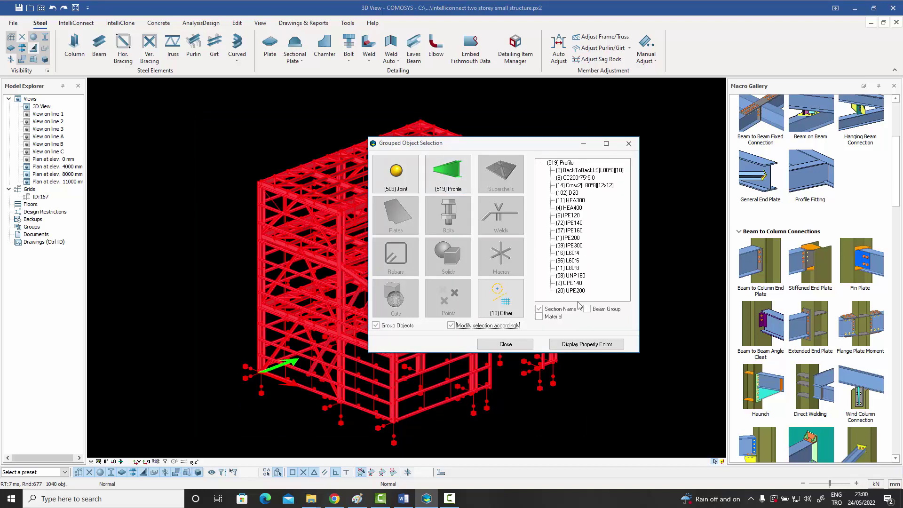
left_click(539, 309)
left_click(590, 310)
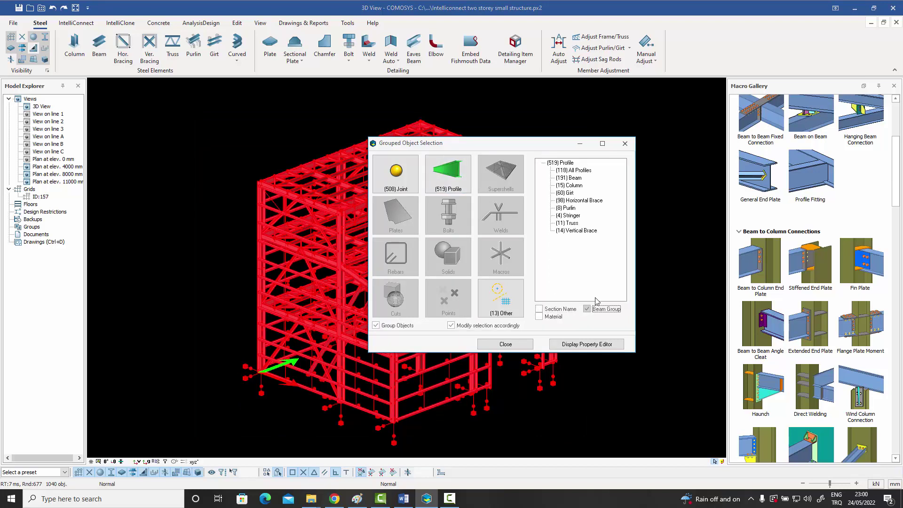
double_click(583, 202)
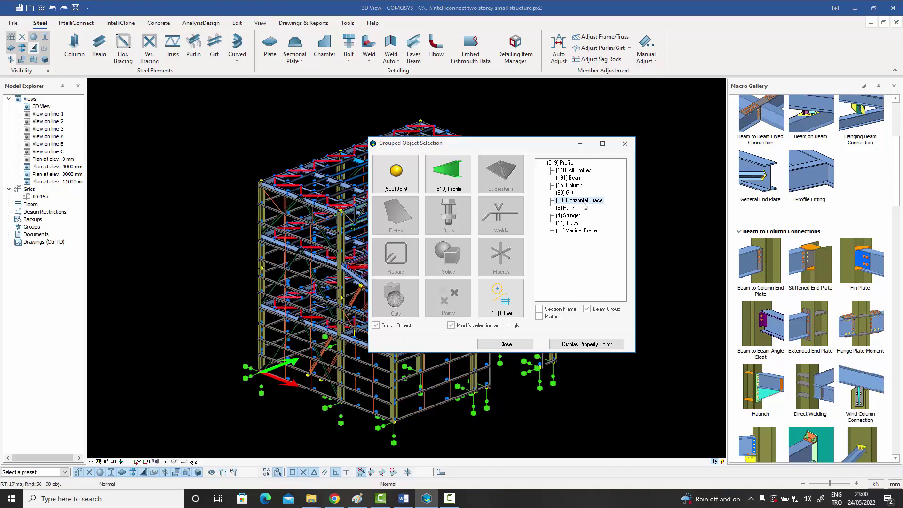
left_click(545, 113)
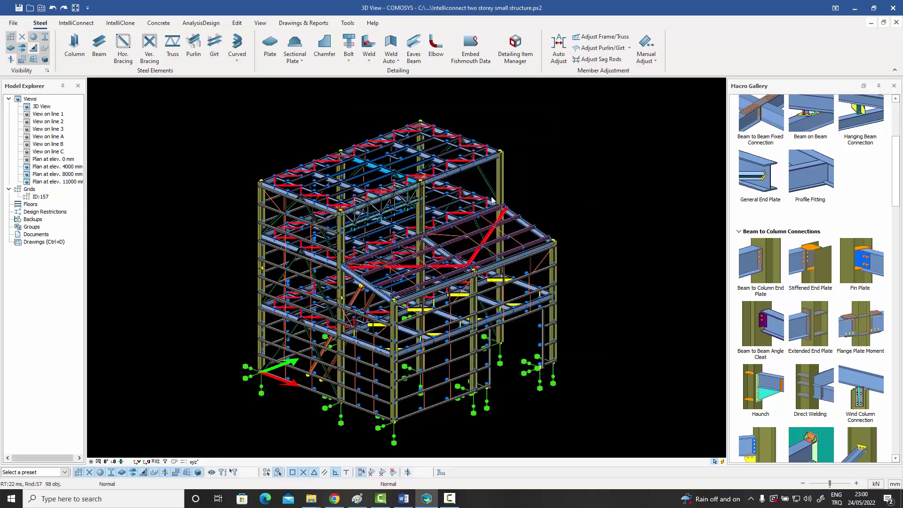
Run Auto Adjust on the selected horizontal braces with the existing Horizontal Bracing settings and close the dialog.
left_click(561, 53)
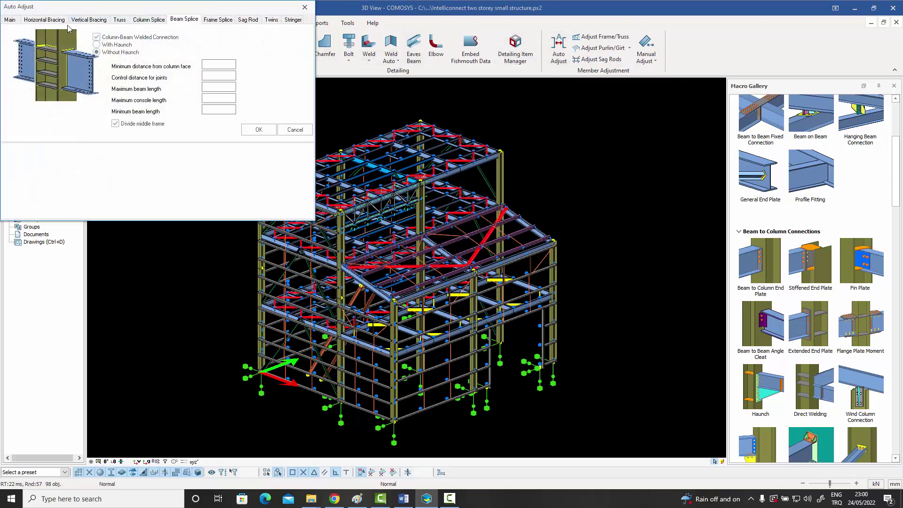
left_click(51, 21)
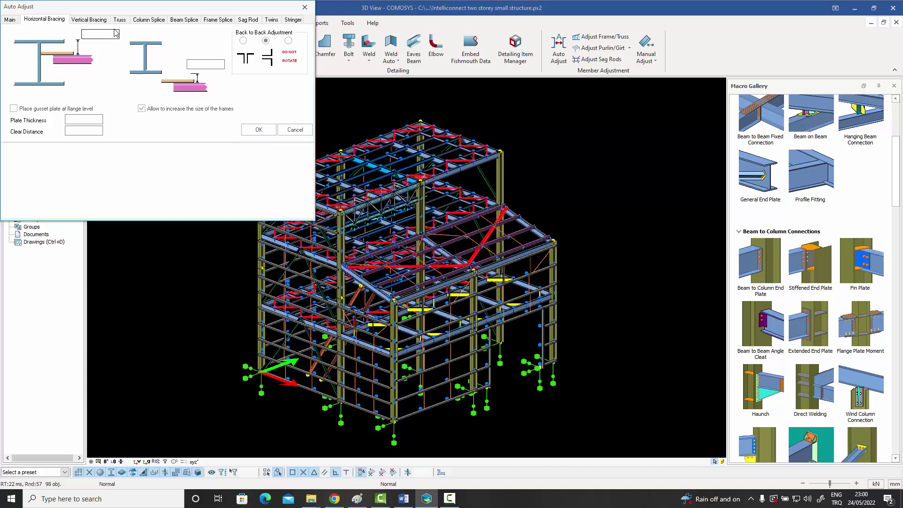
left_click(260, 133)
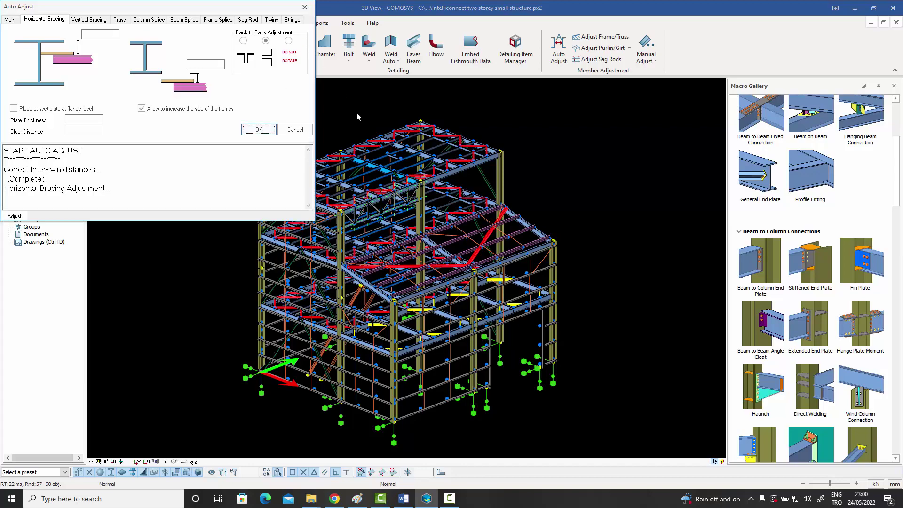
left_click(305, 8)
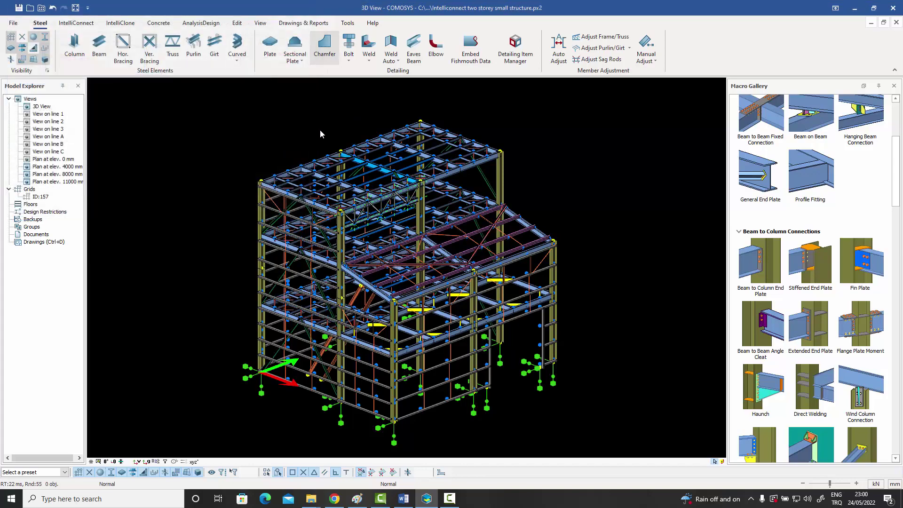
Examine the adjusted horizontal braces below the beams across the roof, the lower floors and the sloped roof part.
scroll(292, 175, "up", 3)
scroll(288, 179, "up", 5)
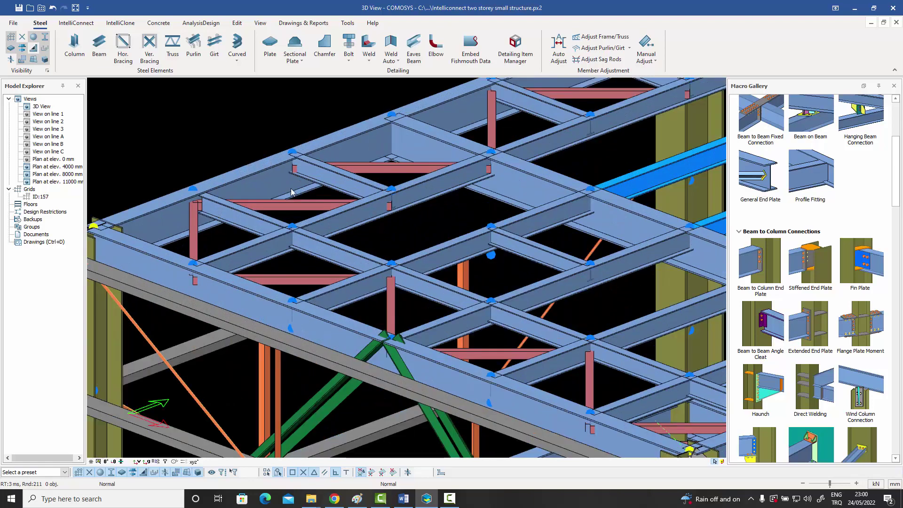
middle_click_drag(295, 193, 175, 261)
middle_click_drag(230, 250, 121, 292)
middle_click_drag(410, 188, 249, 265)
middle_click_drag(427, 215, 264, 260)
scroll(366, 216, "down", 5)
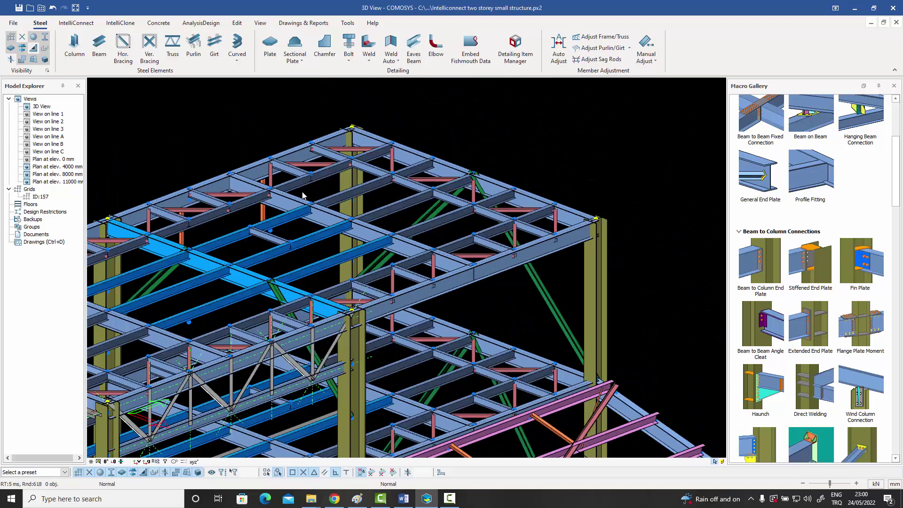
middle_click_drag(317, 231, 345, 199)
scroll(344, 201, "down", 1)
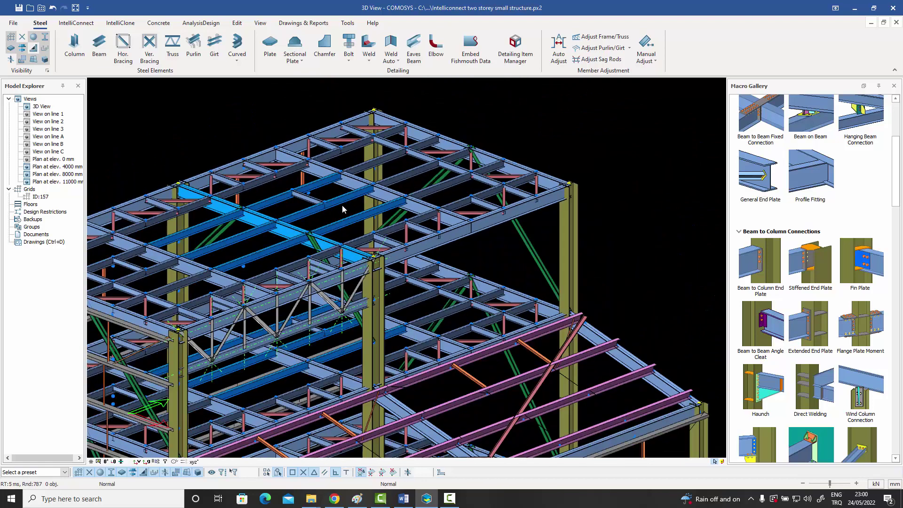
middle_click_drag(306, 242, 428, 180)
middle_click_drag(331, 271, 395, 244)
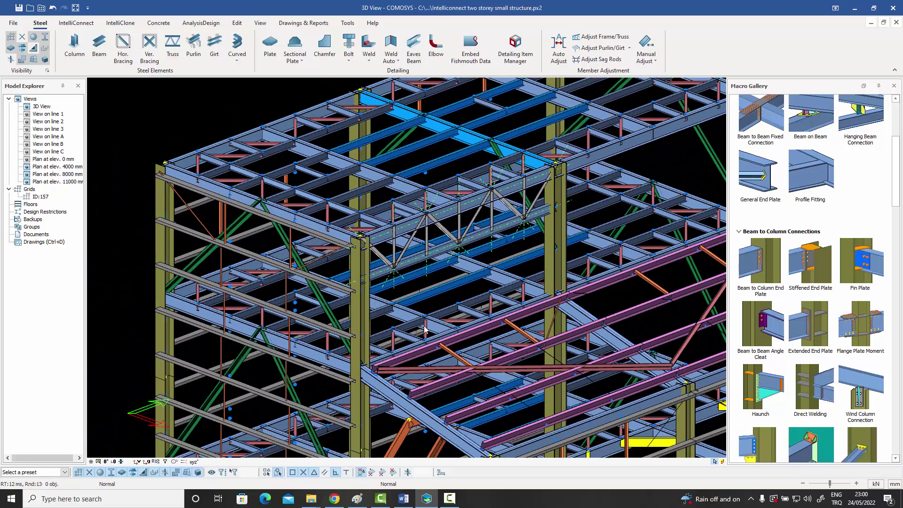
middle_click_drag(426, 329, 341, 328)
middle_click_drag(548, 262, 486, 275)
scroll(504, 243, "down", 6)
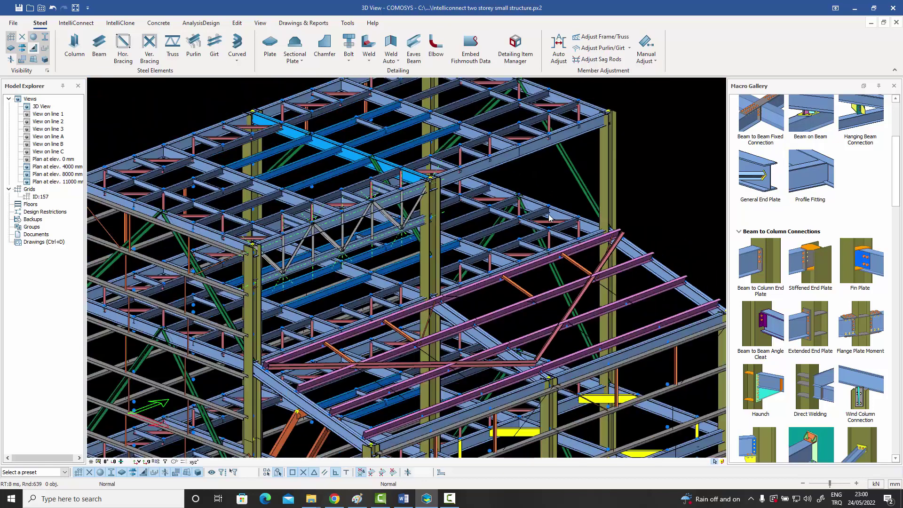
scroll(503, 243, "up", 2)
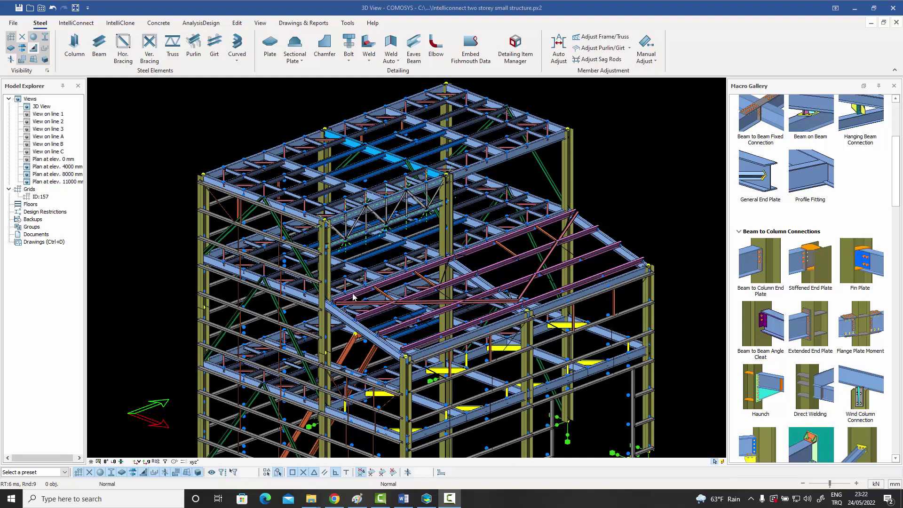
Examine how the two diagonals of the upper-storey vertical bracing meet the roof edge beam, selecting each diagonal and the beam.
scroll(251, 214, "up", 4)
left_click(254, 211)
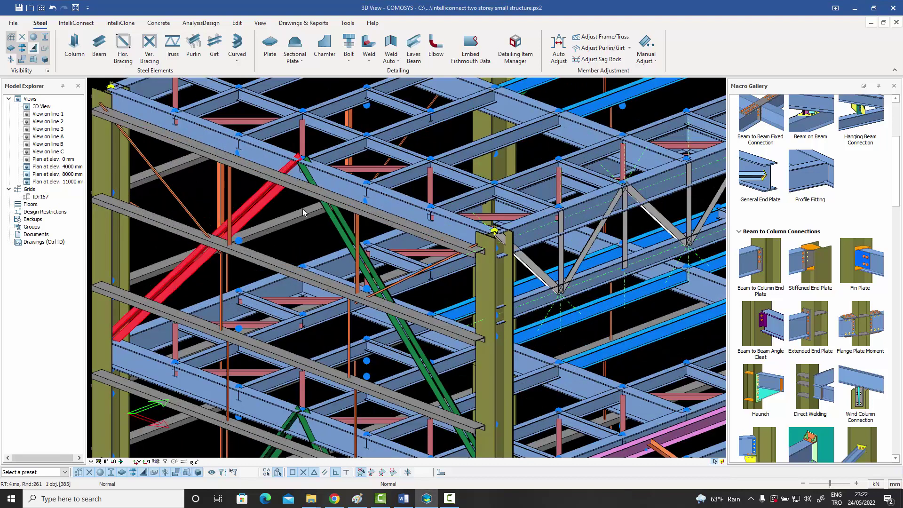
left_click(337, 222)
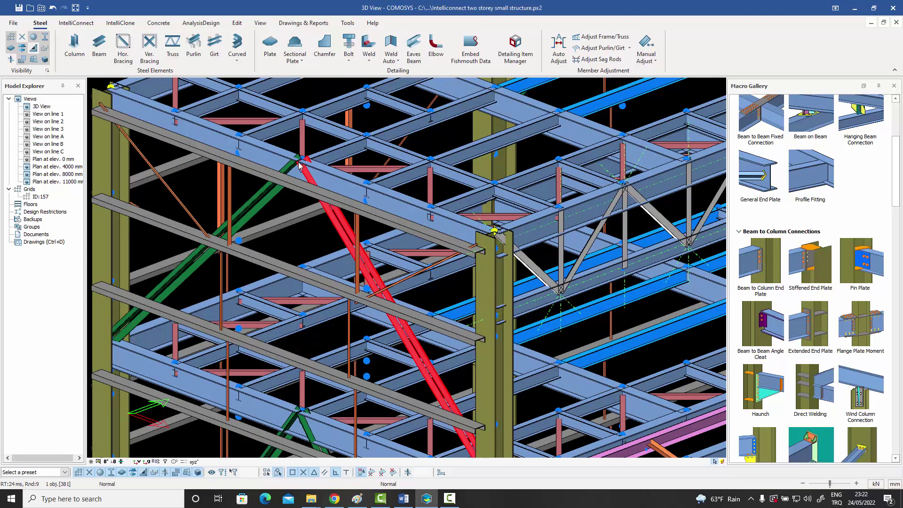
middle_click_drag(301, 166, 293, 194)
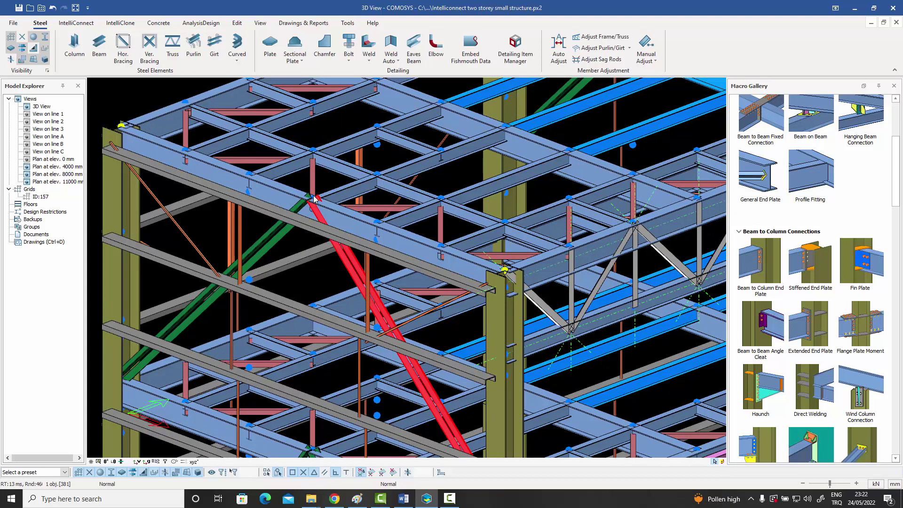
scroll(314, 204, "up", 3)
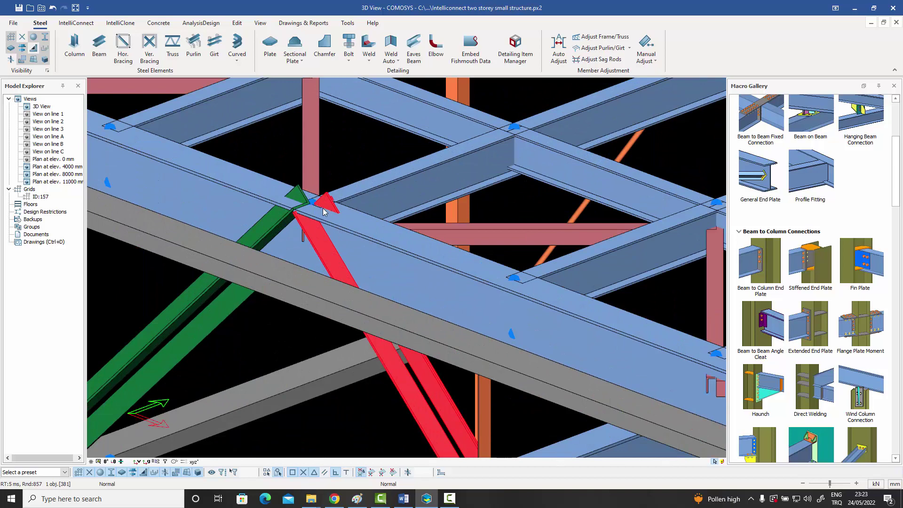
left_click(366, 270)
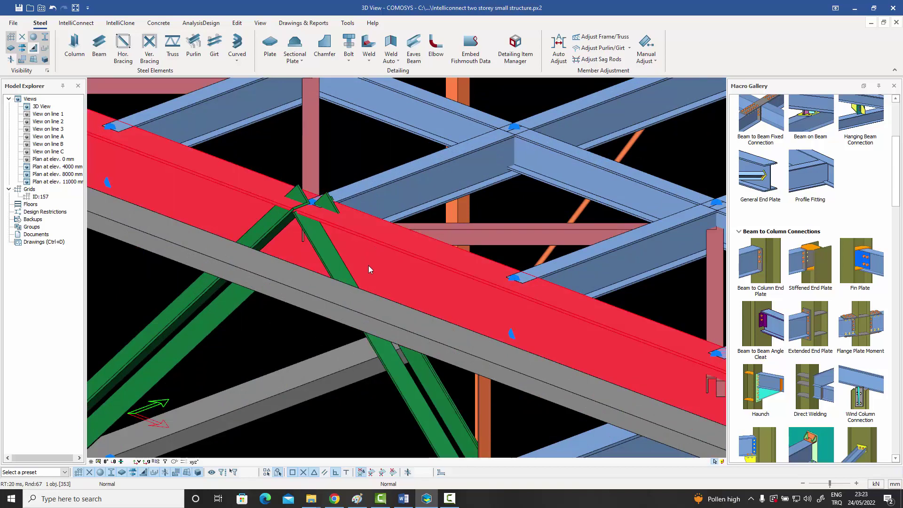
scroll(368, 266, "down", 5)
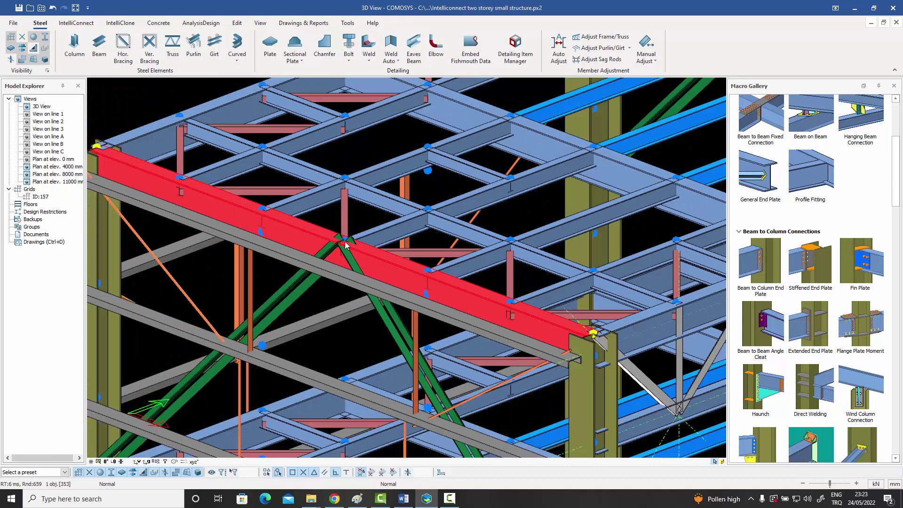
left_click(378, 307)
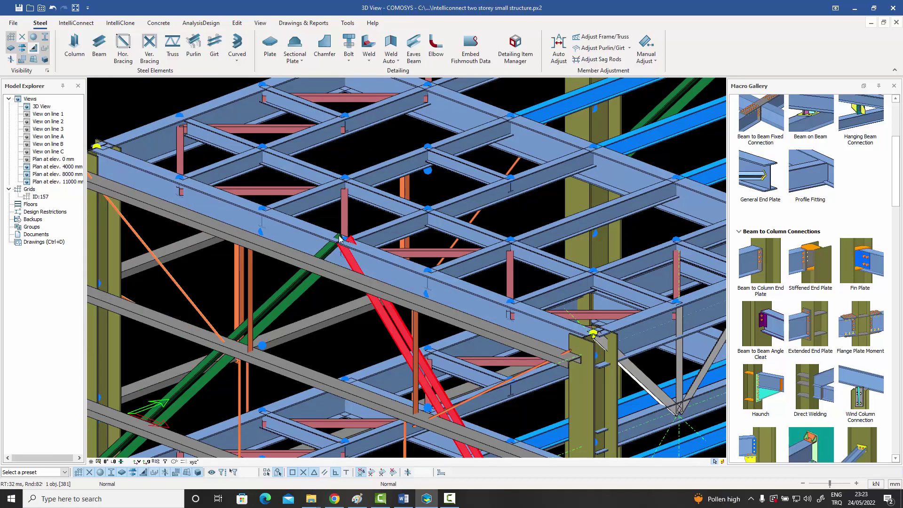
middle_click_drag(340, 238, 350, 209)
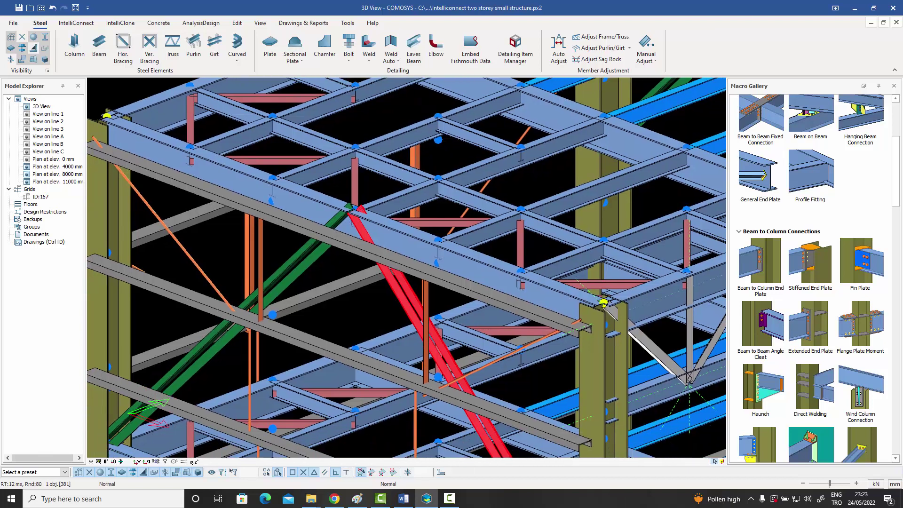
left_click(312, 256)
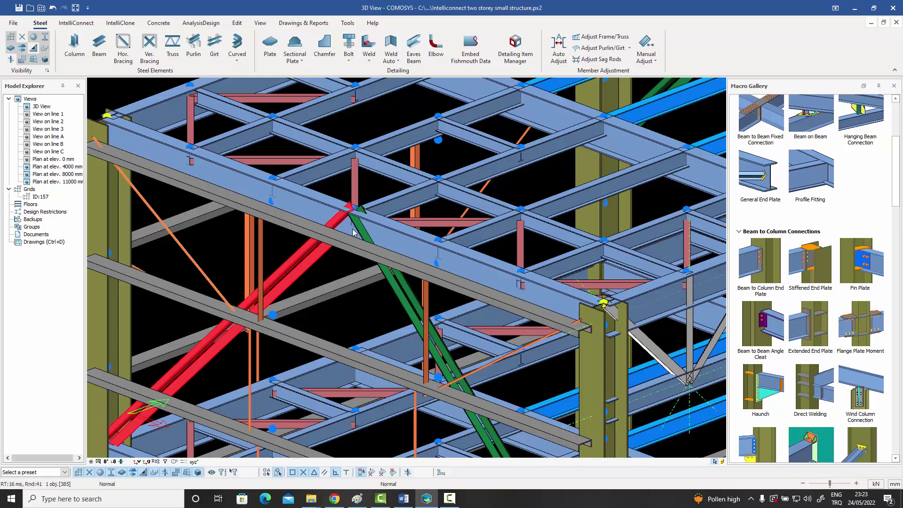
Examine the lower ends of the vertical braces at the floor beam and column base, and deselect the brace in the overall view.
scroll(365, 232, "down", 3)
scroll(352, 262, "up", 5)
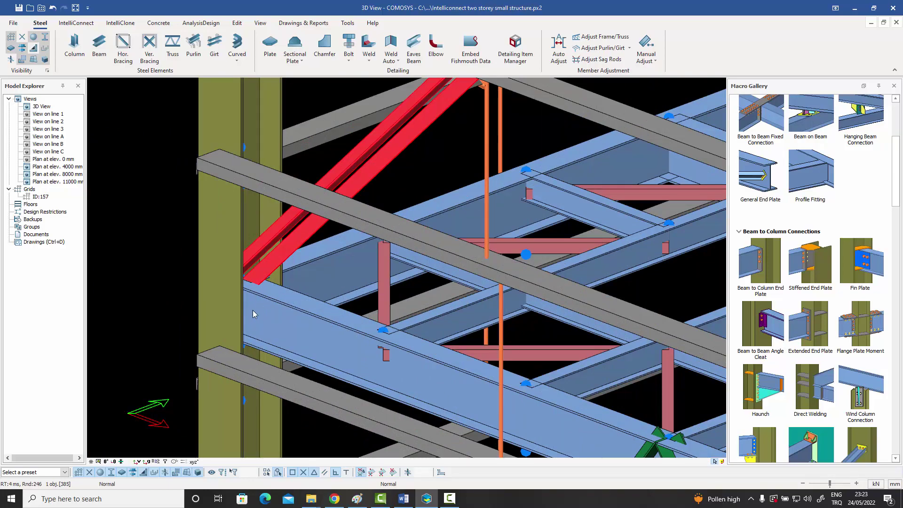
scroll(285, 263, "down", 5)
scroll(298, 350, "up", 5)
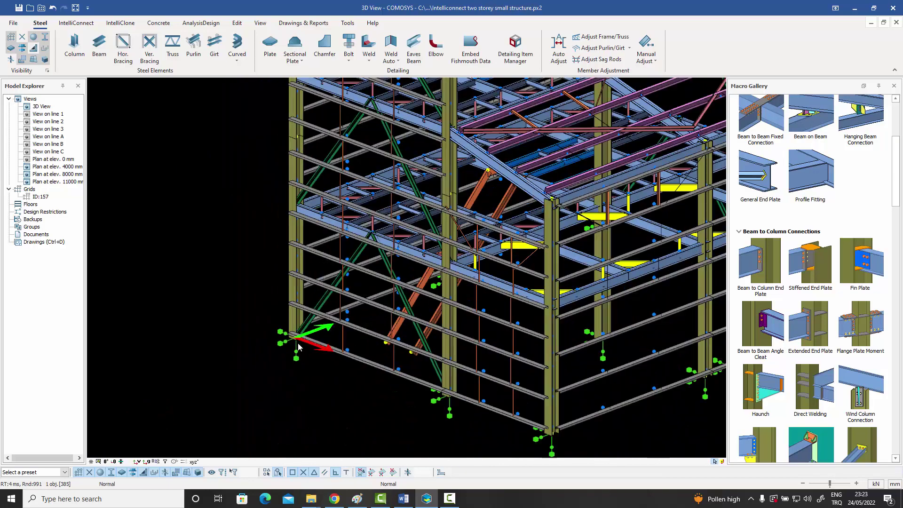
scroll(303, 310, "down", 5)
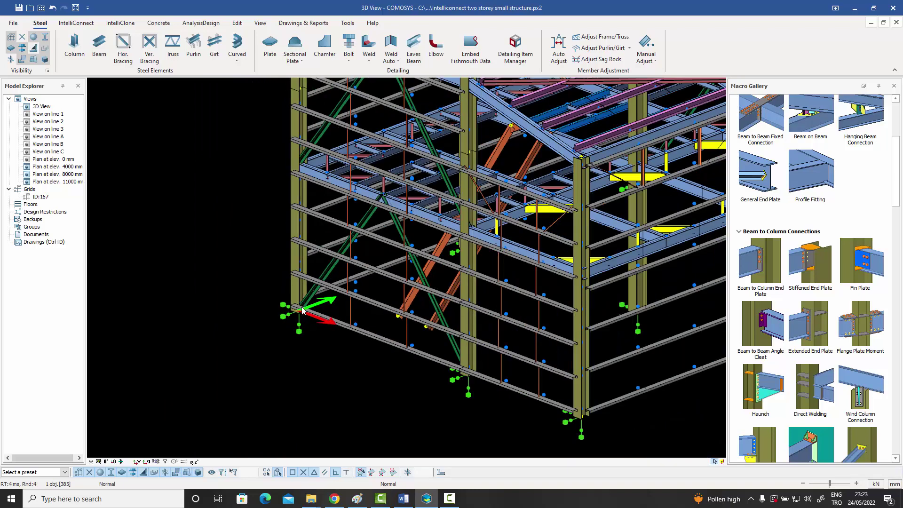
scroll(250, 354, "up", 2)
scroll(251, 354, "down", 1)
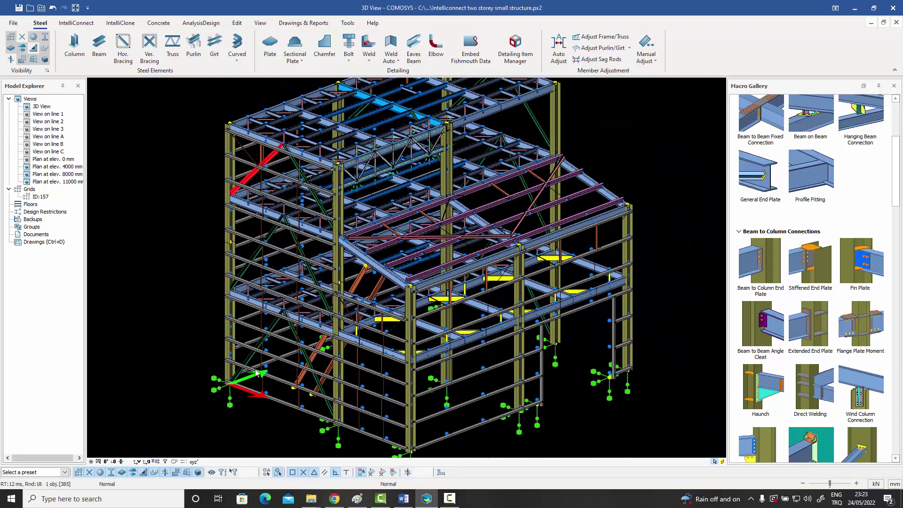
scroll(257, 364, "down", 2)
scroll(282, 331, "down", 1)
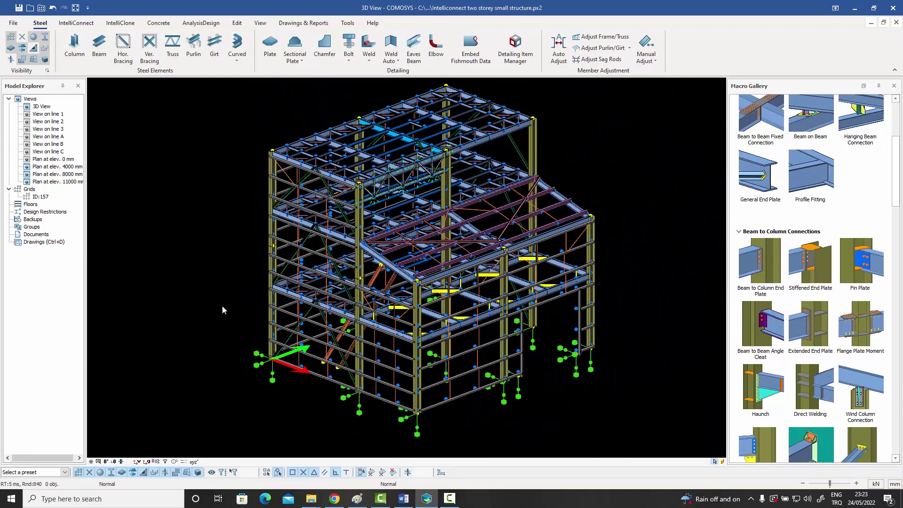
middle_click_drag(222, 306, 230, 311)
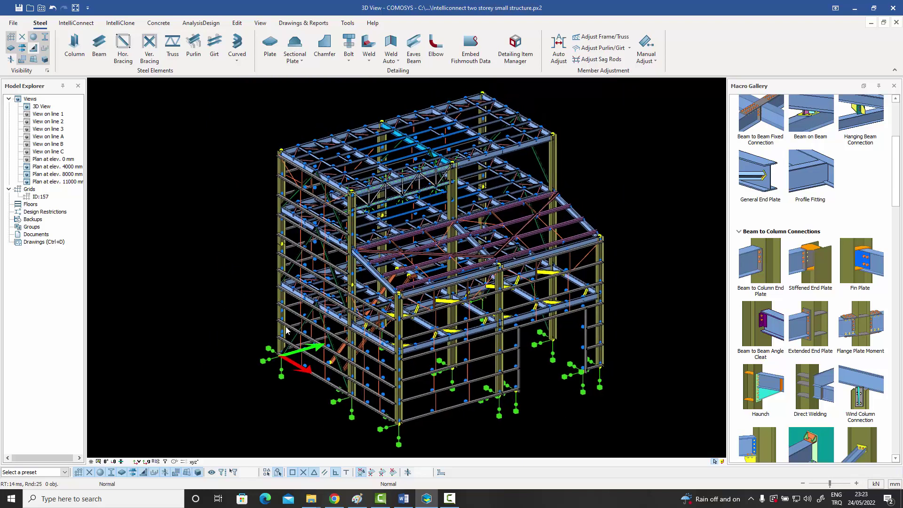
Select only the vertical braces out of the whole structure, grouping the profiles by beam group instead of section name.
left_click_drag(636, 433, 225, 90)
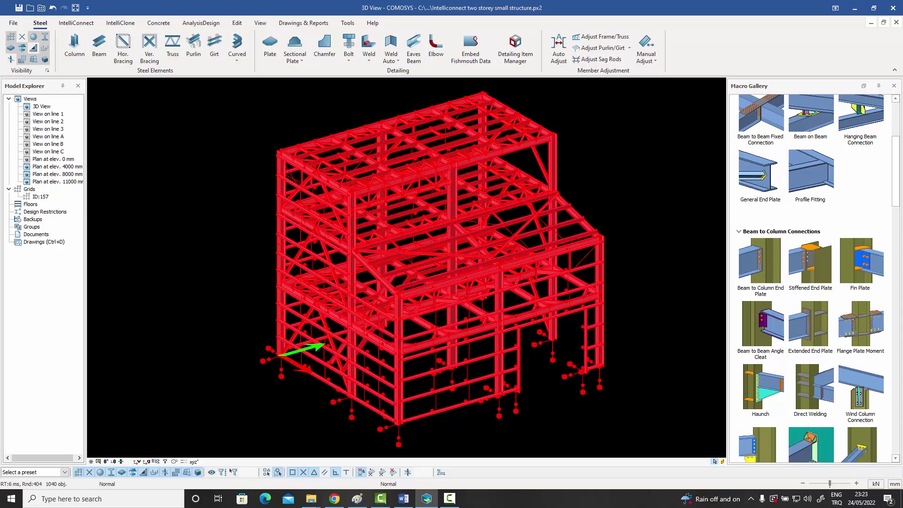
left_click(448, 174)
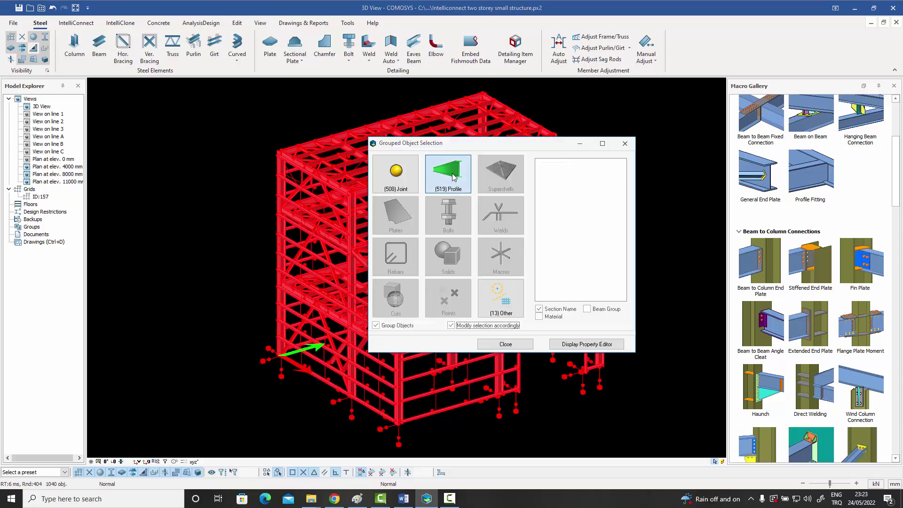
left_click(587, 309)
left_click(559, 309)
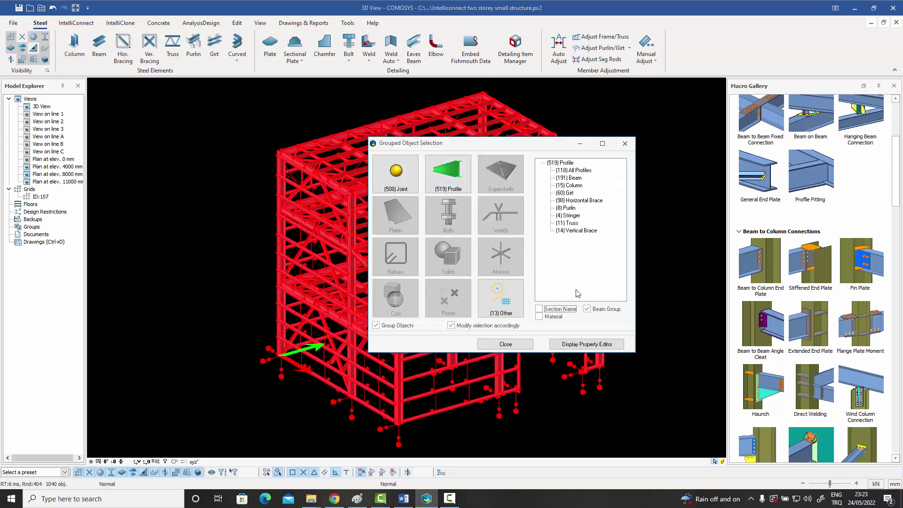
left_click(578, 231)
left_click(587, 344)
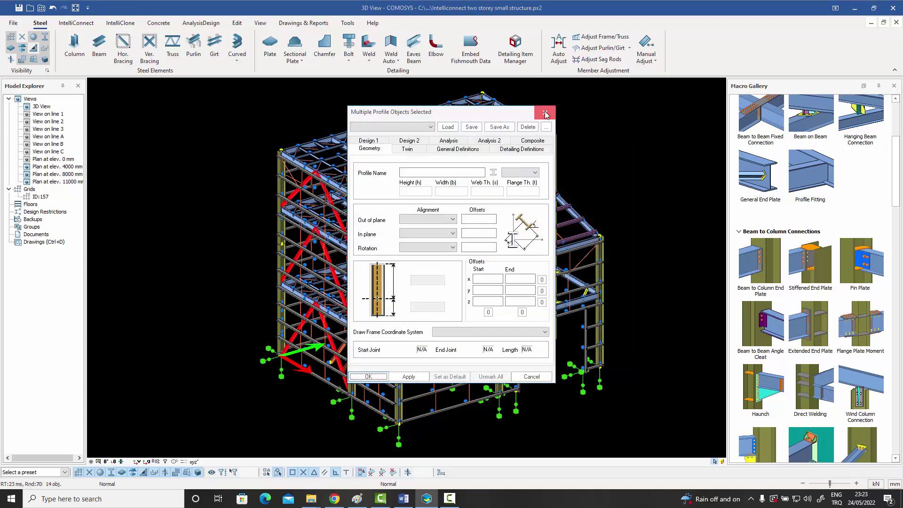
left_click(550, 103)
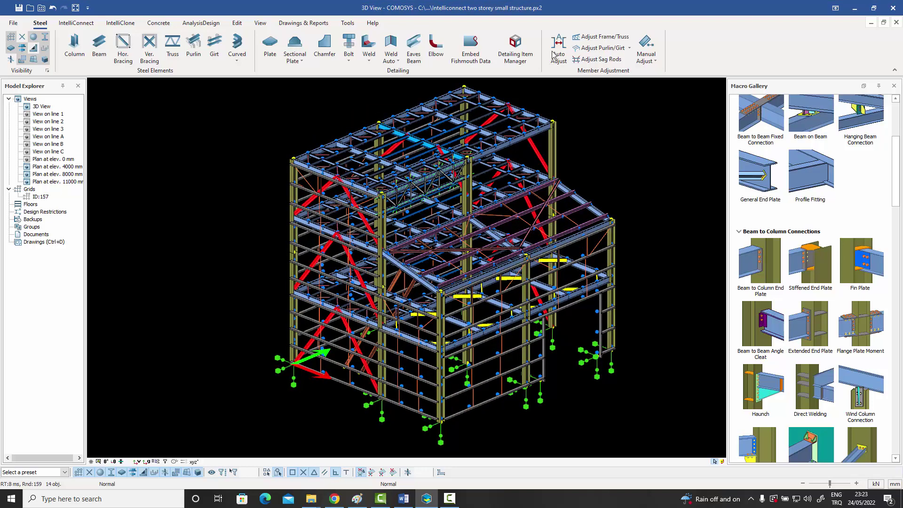
Run Auto Adjust on the selected vertical braces with the existing settings and close the dialog.
left_click(559, 51)
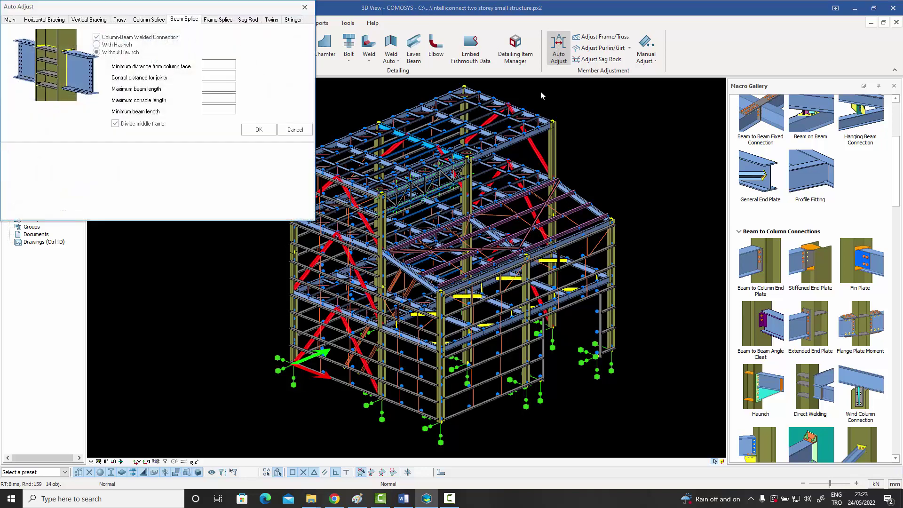
left_click(259, 130)
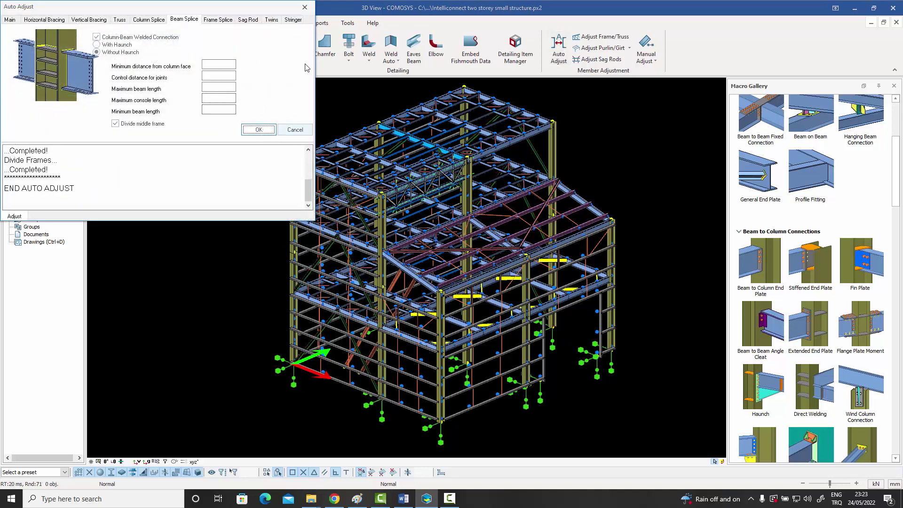
left_click(304, 8)
Examine the adjusted vertical braces at the roof beam, the floor beams and the column base along the end frame.
scroll(330, 179, "up", 5)
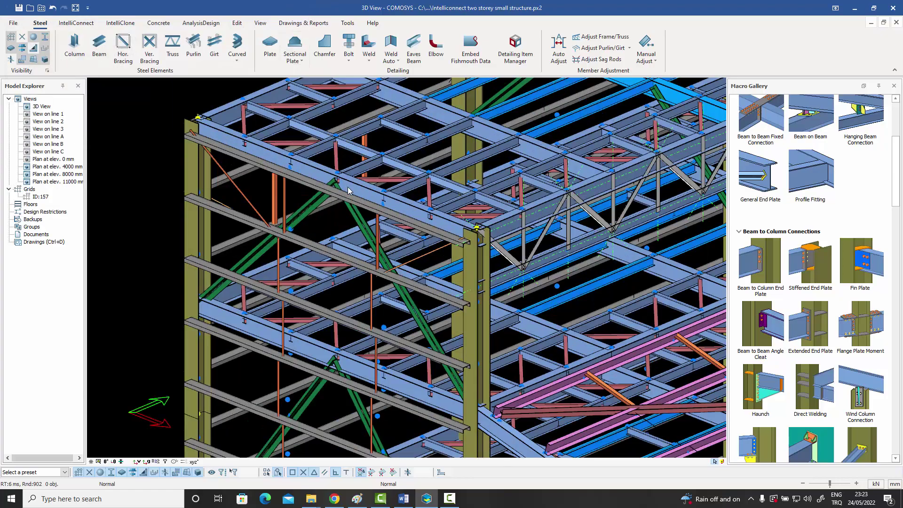
scroll(282, 212, "down", 5)
scroll(231, 243, "up", 5)
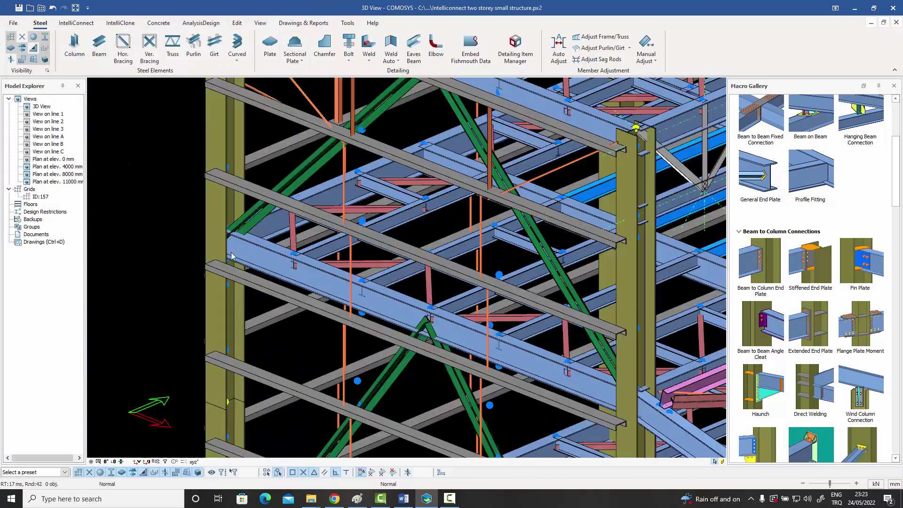
scroll(232, 244, "down", 5)
scroll(278, 322, "up", 4)
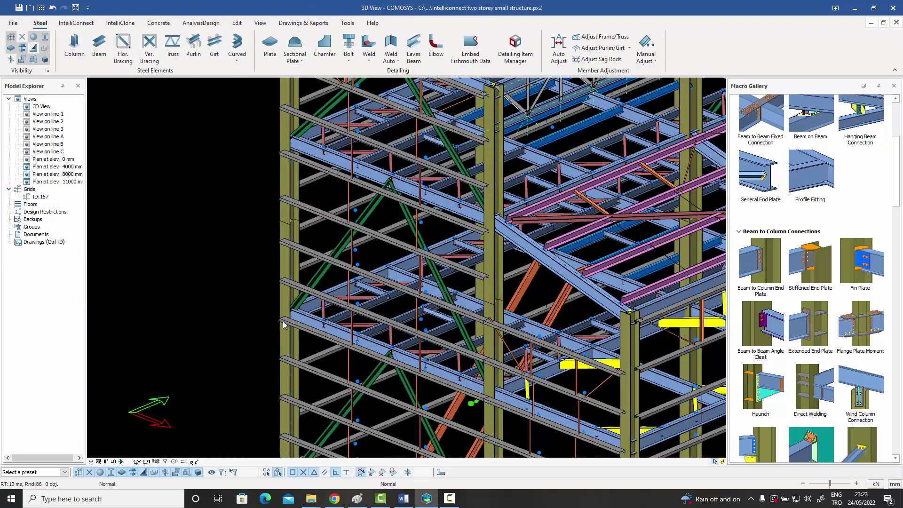
scroll(296, 418, "up", 3)
scroll(299, 398, "up", 4)
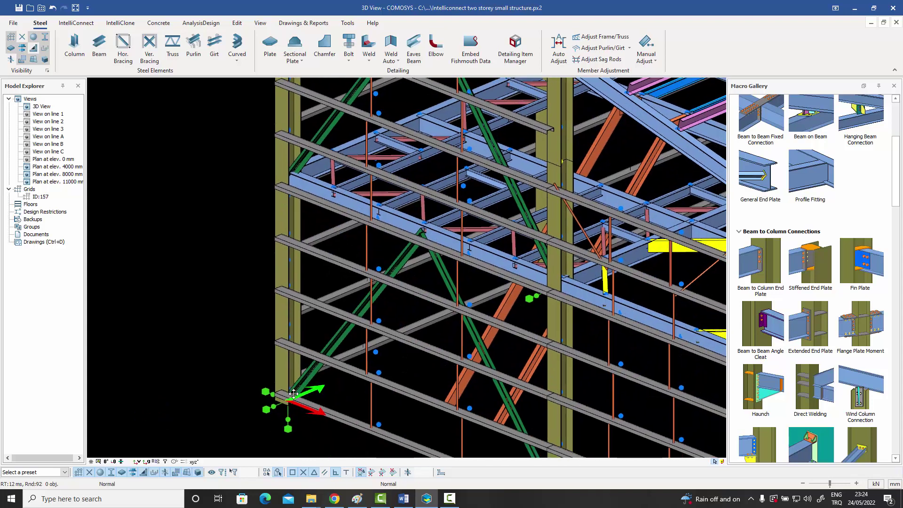
scroll(299, 397, "down", 4)
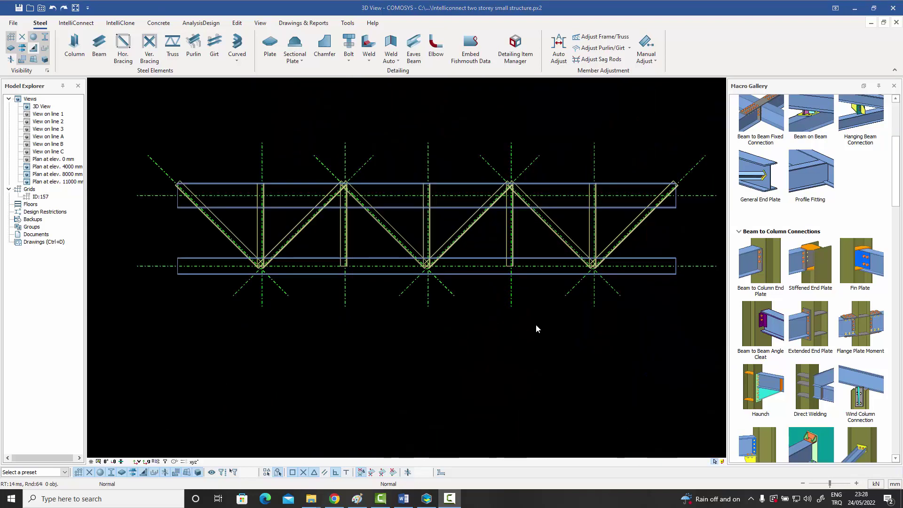
Examine the truss in elevation, selecting a diagonal and the upper chord's gravity line, and clear the selection.
middle_click_drag(536, 325, 535, 334)
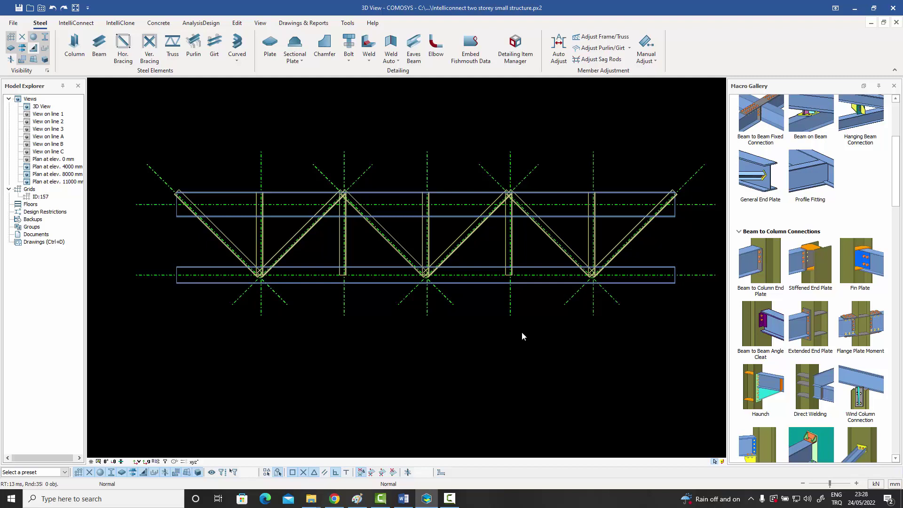
left_click_drag(667, 256, 202, 230)
left_click(288, 238)
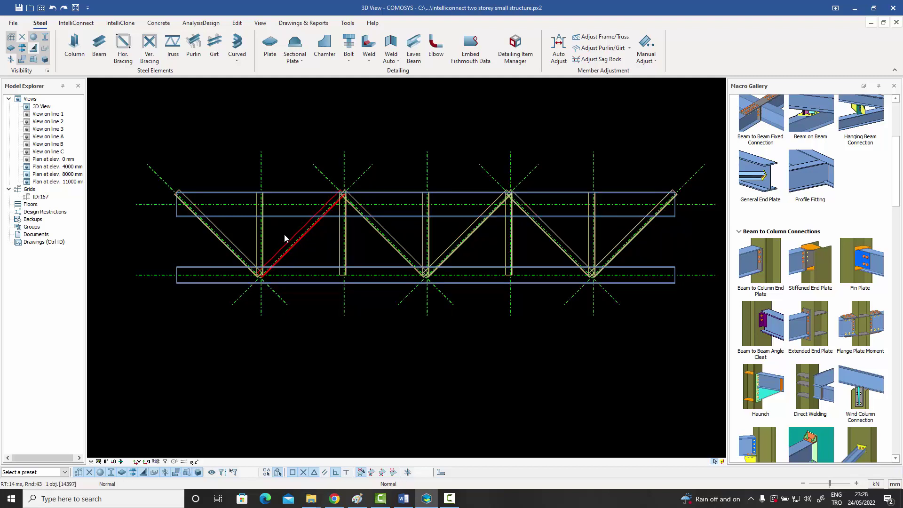
left_click(287, 204)
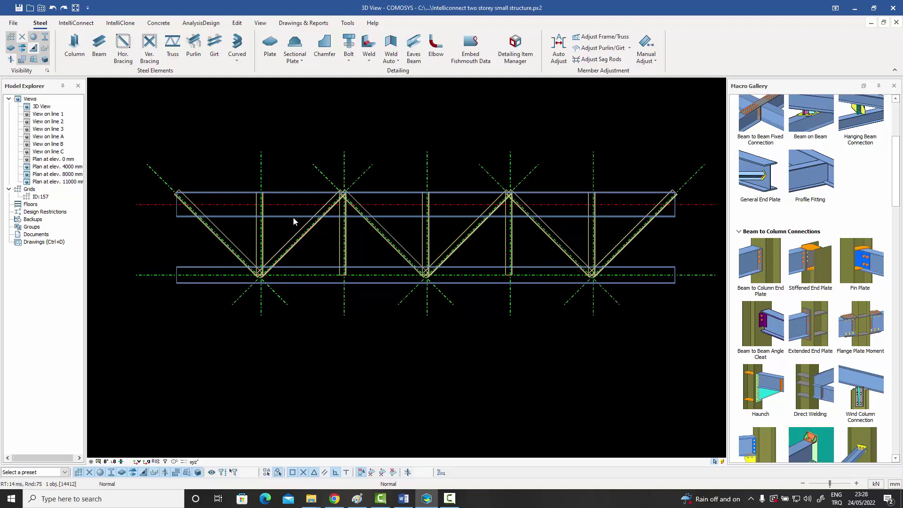
left_click(315, 270)
left_click(314, 313)
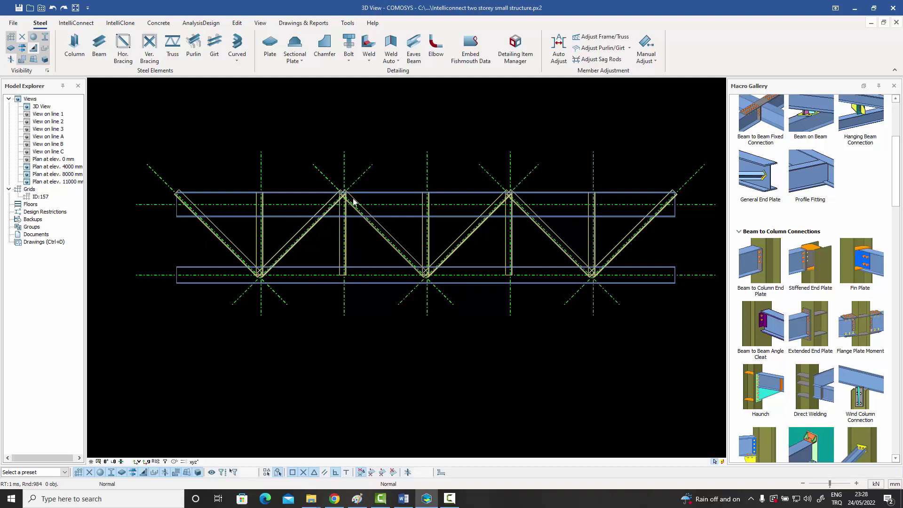
Examine how the gravity lines of the upper chord, vertical and two diagonals meet at an upper-chord node, selecting the lines individually.
scroll(351, 199, "up", 5)
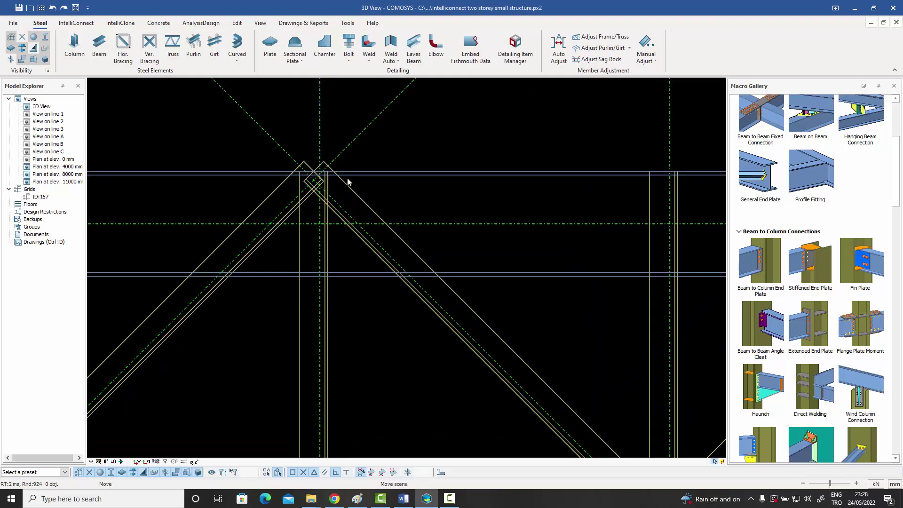
middle_click_drag(346, 183, 378, 191)
scroll(372, 203, "up", 2)
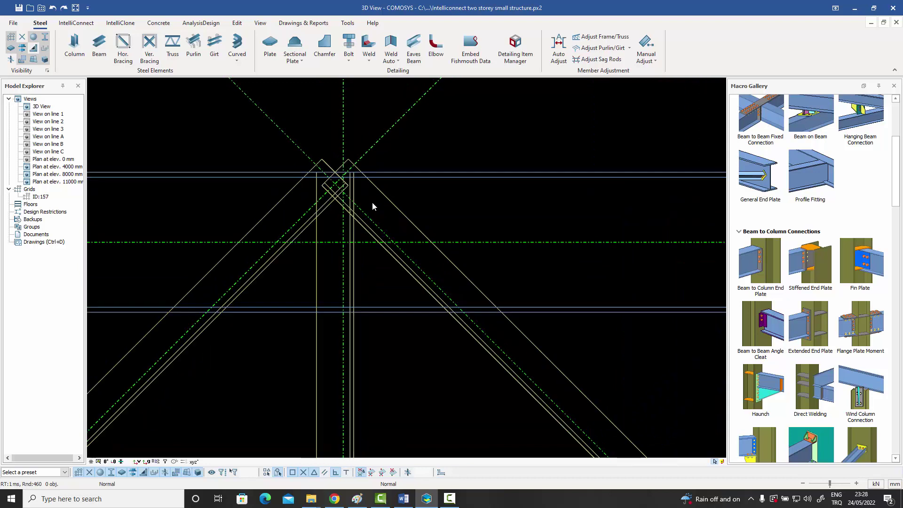
left_click(492, 242)
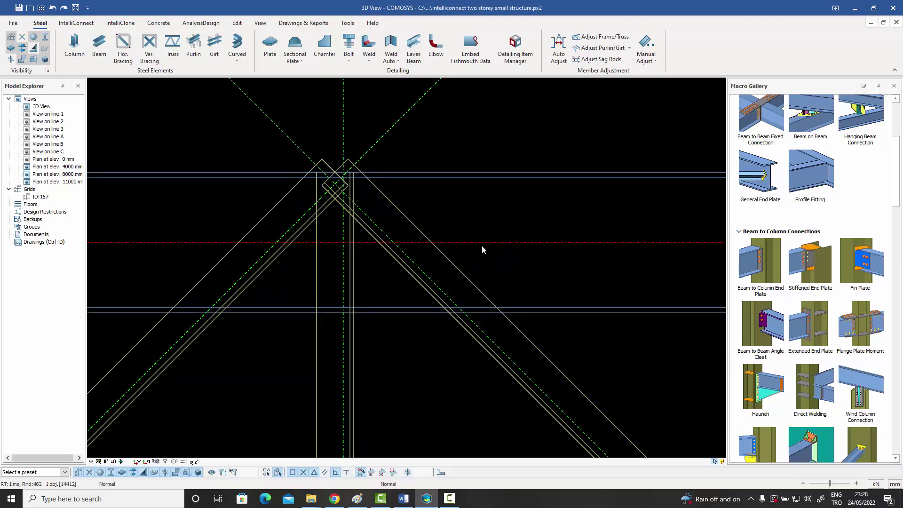
left_click(422, 272)
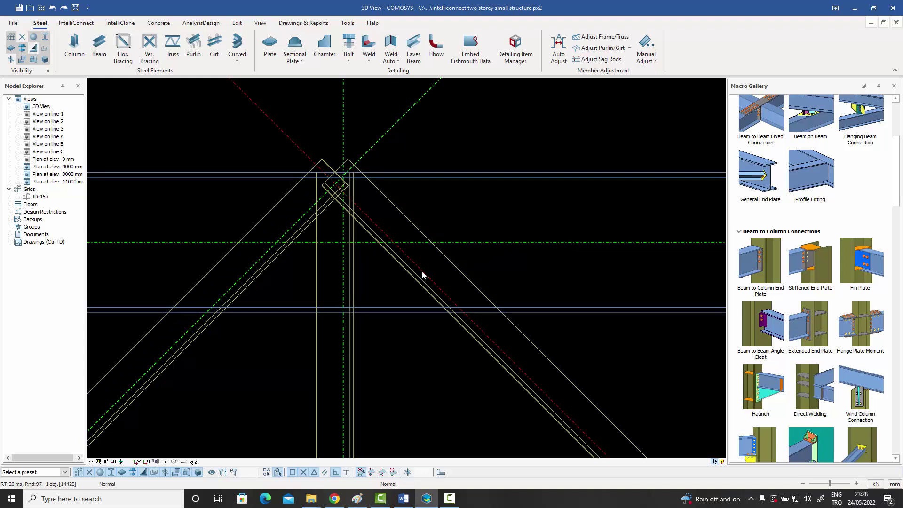
left_click(344, 272)
left_click(270, 252)
Examine the gravity line intersection at the first lower-chord node, and mark all web members with their gravity lines in the overall view.
scroll(344, 220, "down", 2)
scroll(343, 219, "down", 3)
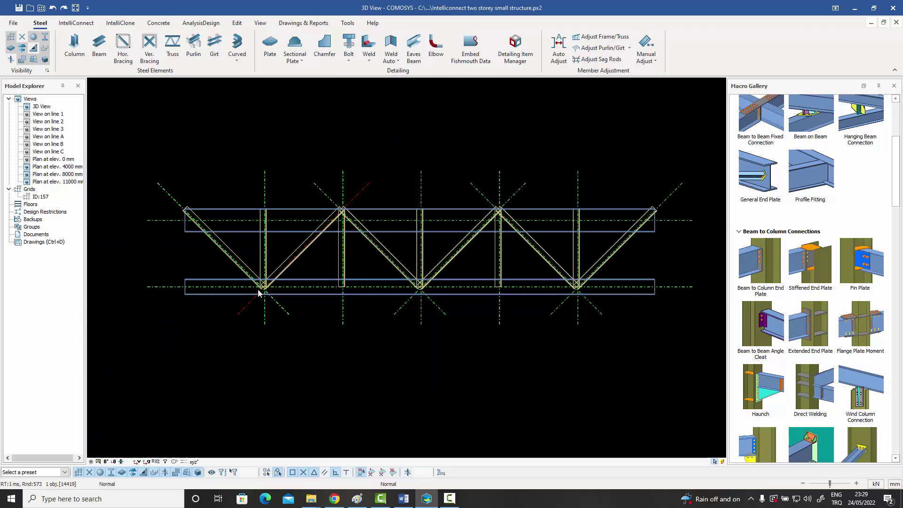
scroll(273, 285, "up", 5)
scroll(284, 282, "up", 1)
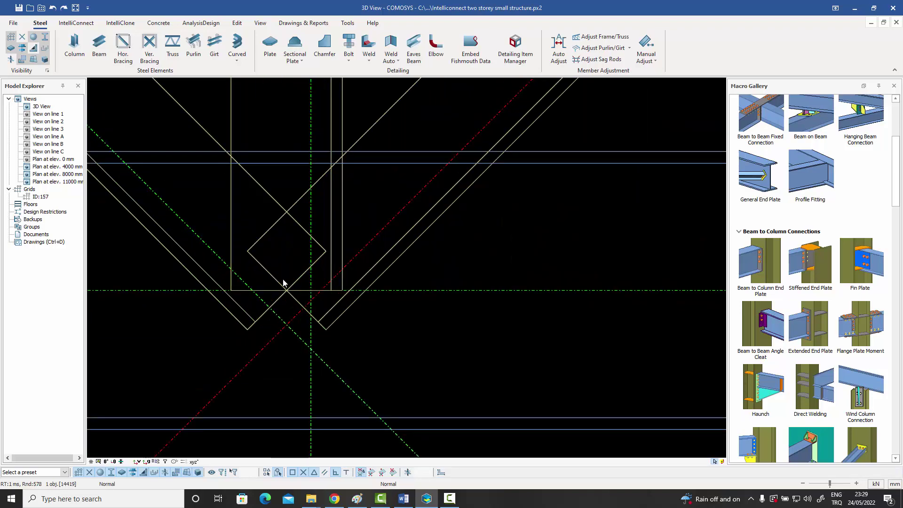
scroll(284, 282, "down", 3)
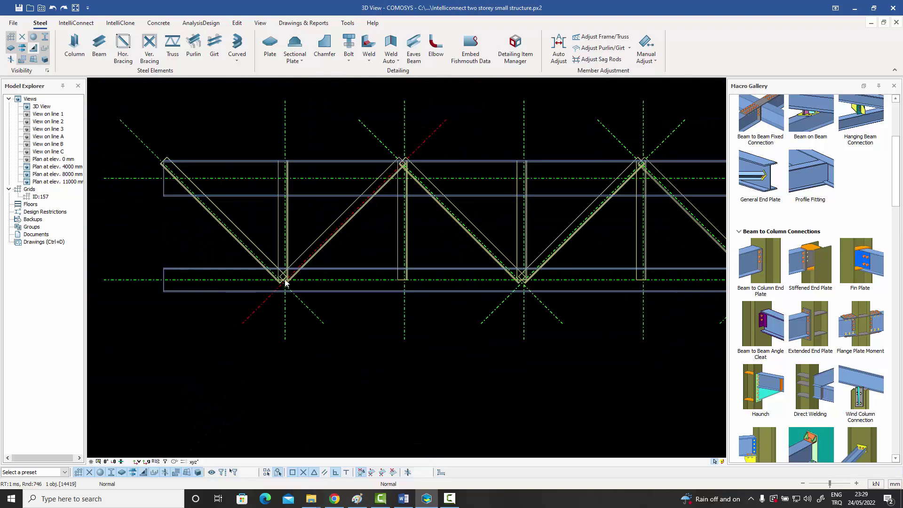
scroll(299, 283, "down", 3)
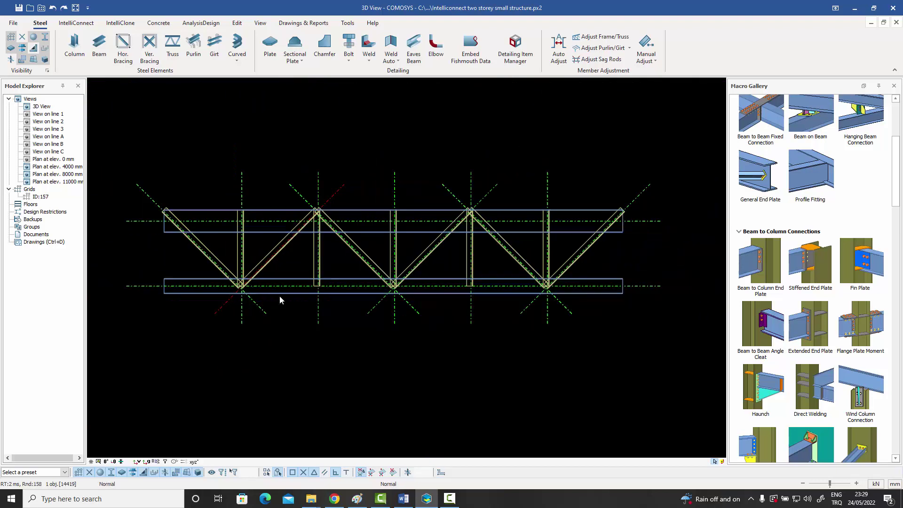
left_click_drag(596, 265, 193, 254)
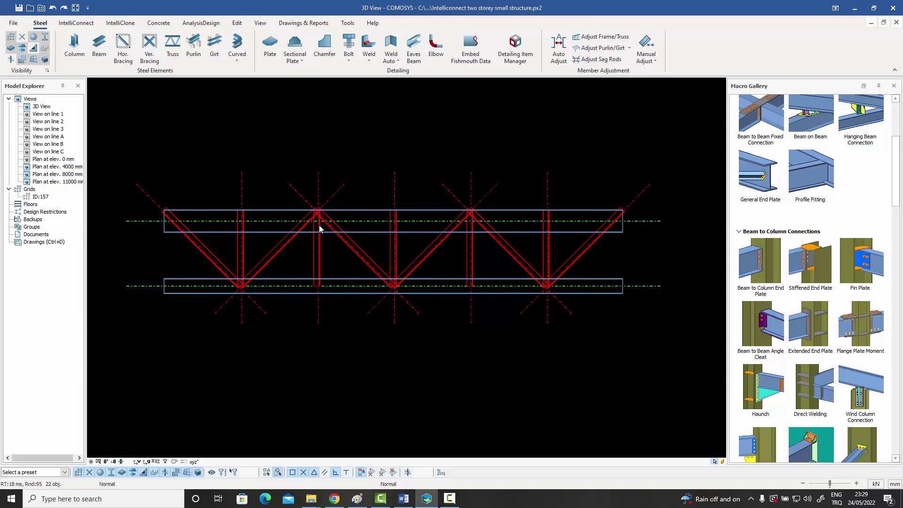
key("Escape")
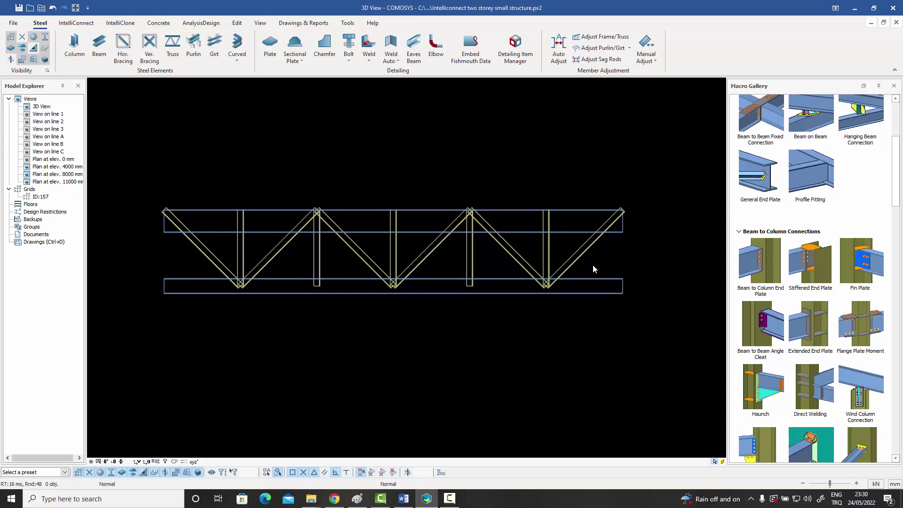
Run Auto Adjust on all diagonals and verticals of the truss with the existing settings and close the dialog.
left_click_drag(600, 266, 187, 249)
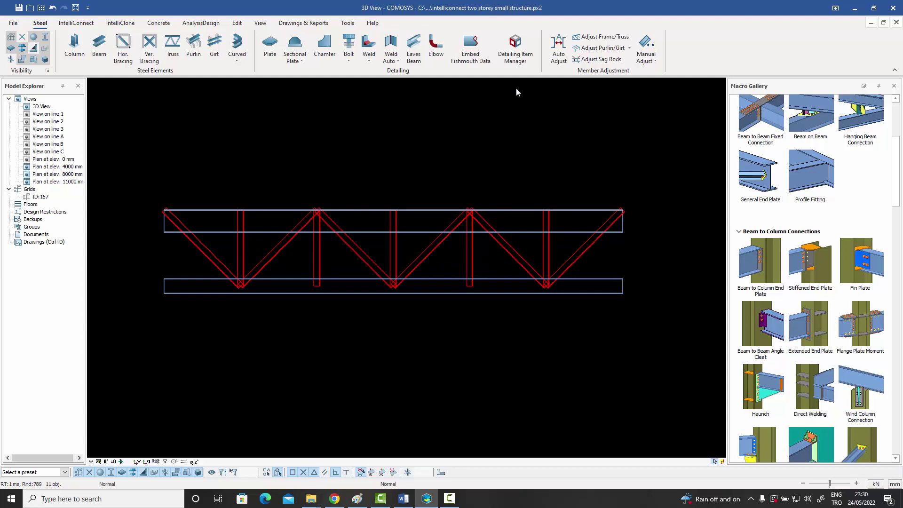
left_click(558, 52)
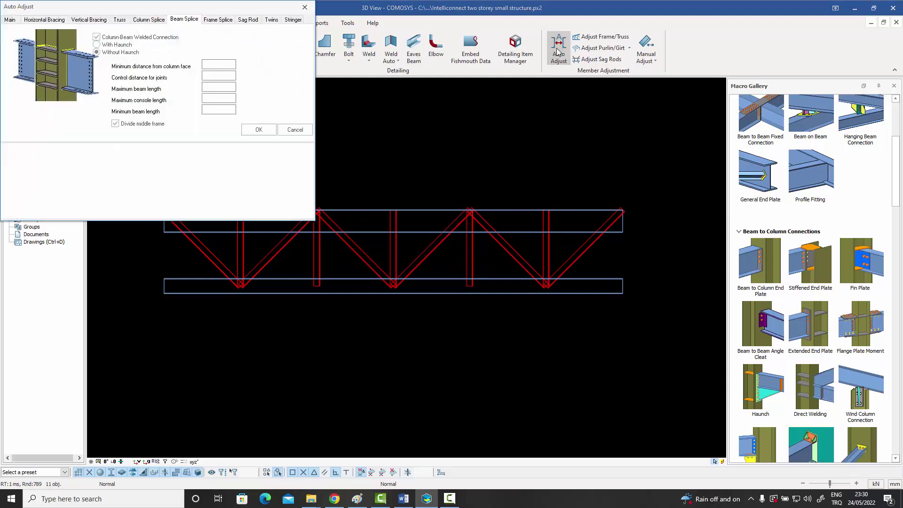
left_click(259, 132)
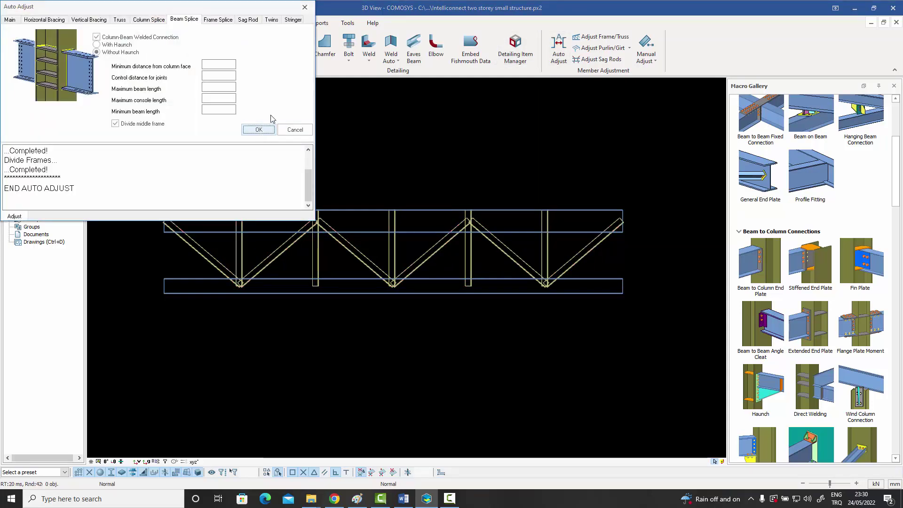
left_click(259, 131)
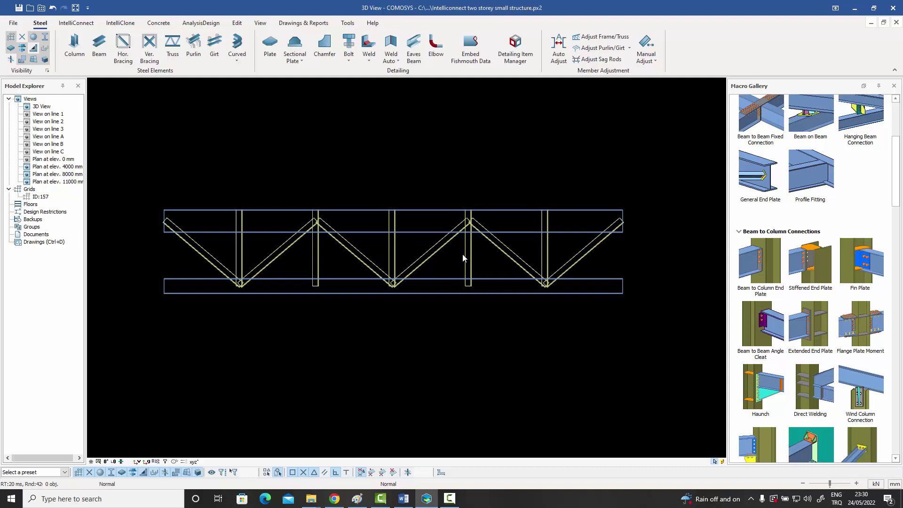
Review the adjusted truss in the single-line and solid display modes and return to the outline display.
key("F5")
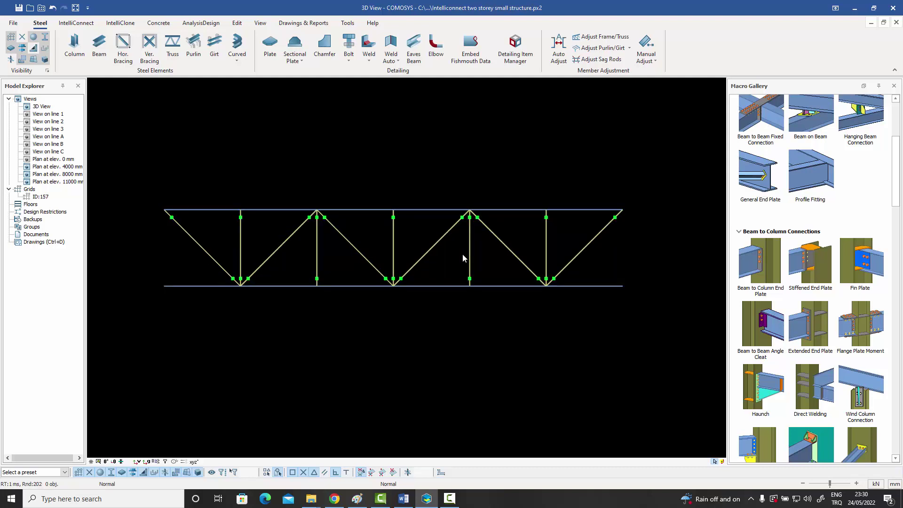
key("F5")
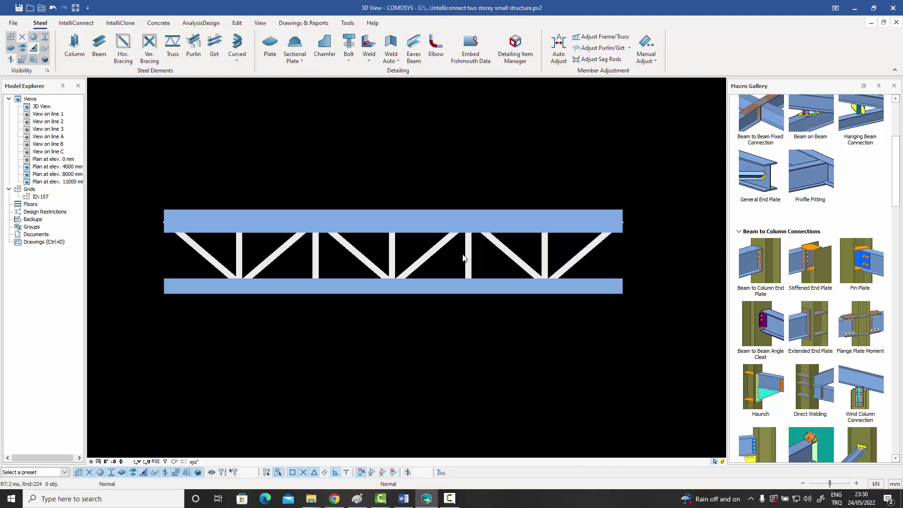
key("F5")
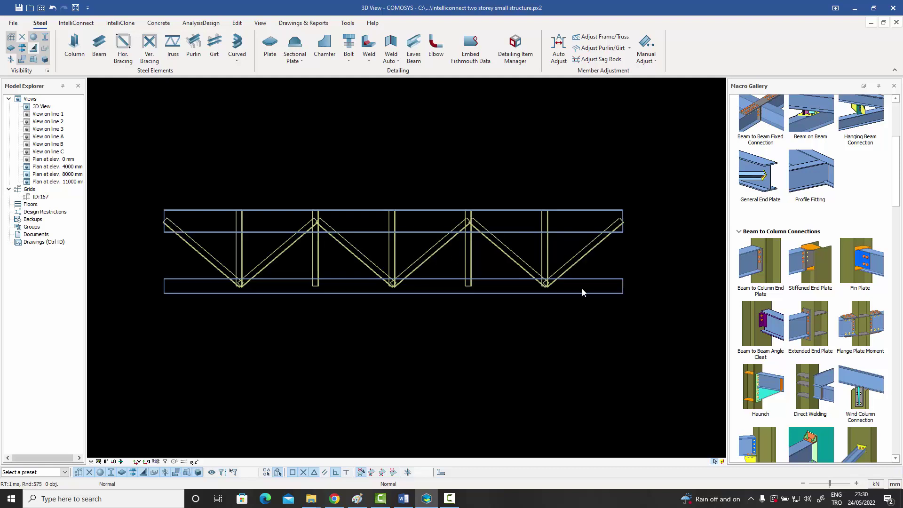
Draw gravity lines for all chords, diagonals and verticals of the adjusted truss, and close the line dialog.
left_click_drag(651, 323, 144, 170)
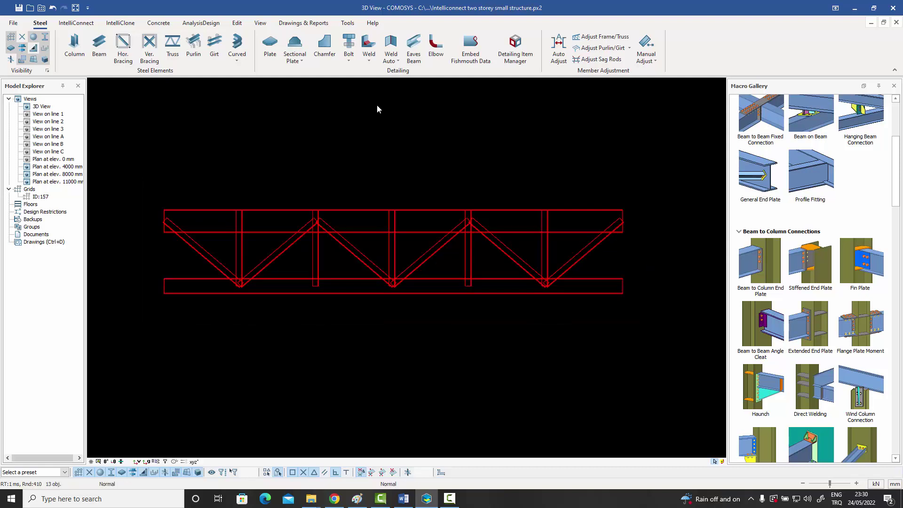
left_click(655, 61)
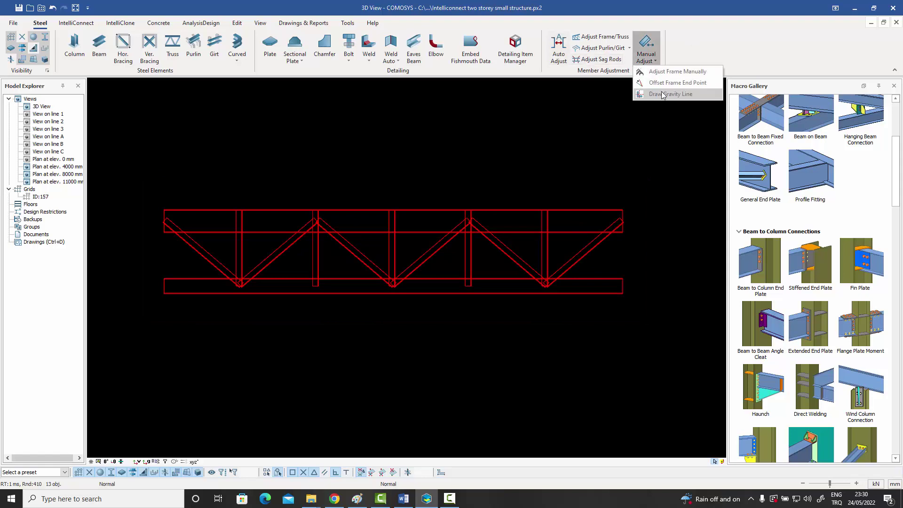
left_click(659, 94)
left_click(96, 31)
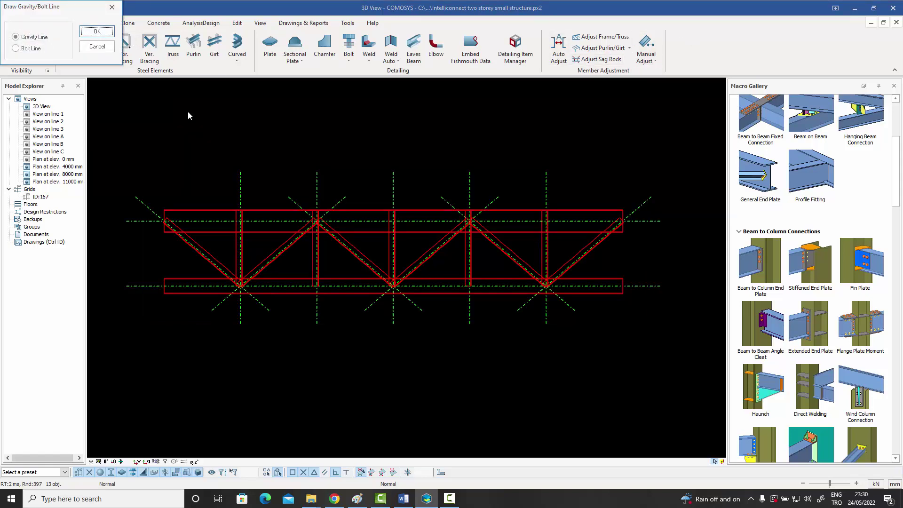
left_click(110, 9)
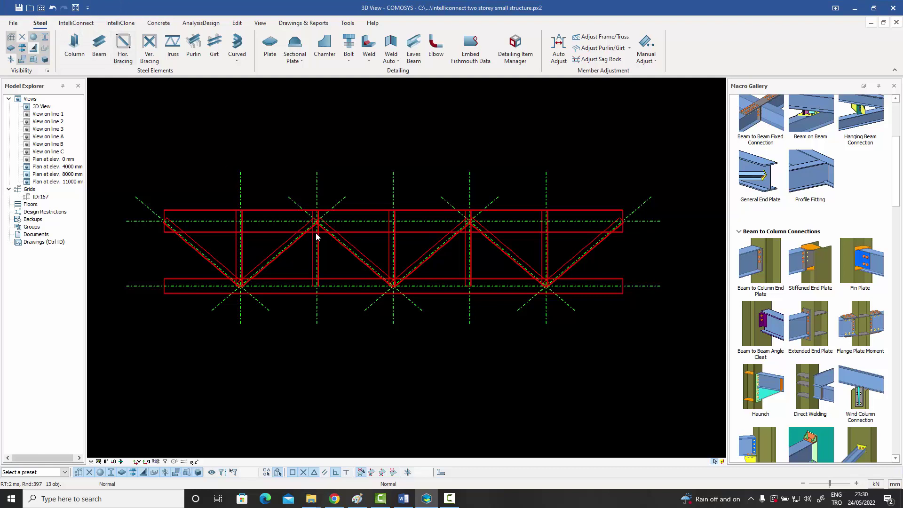
Examine how the gravity lines meet at the second upper-chord node and first lower-chord node, and review the truss within the whole structure.
scroll(318, 212, "up", 5)
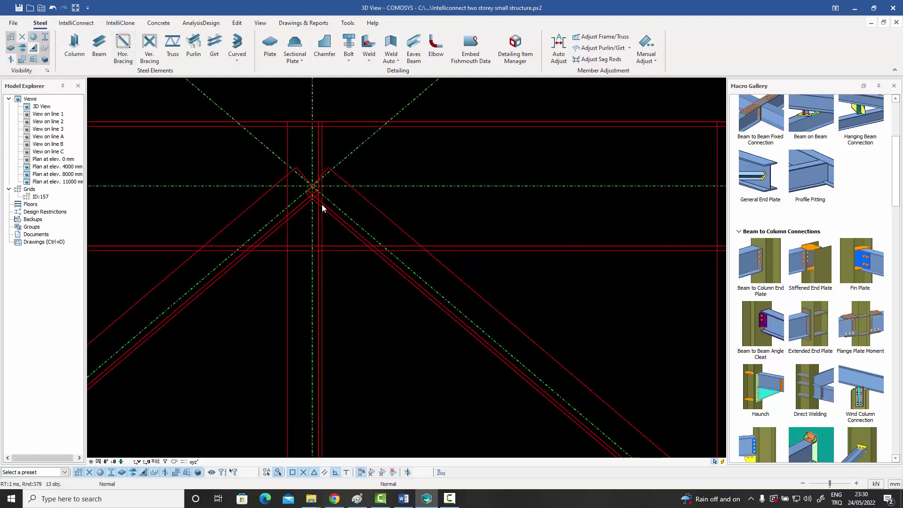
left_click(357, 228)
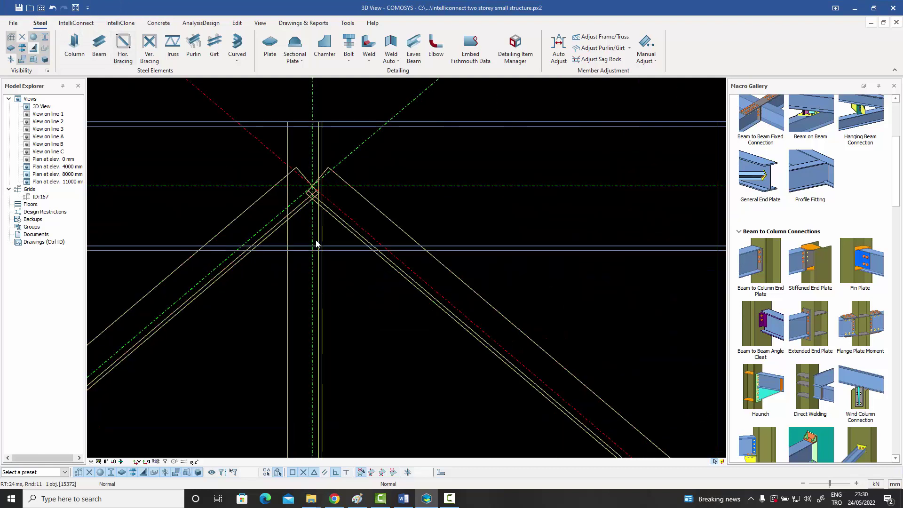
left_click(289, 210)
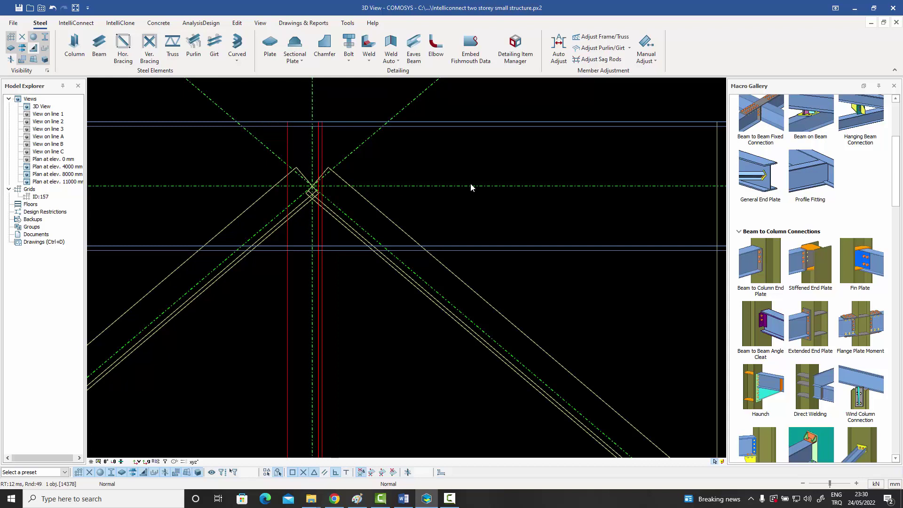
scroll(329, 167, "down", 3)
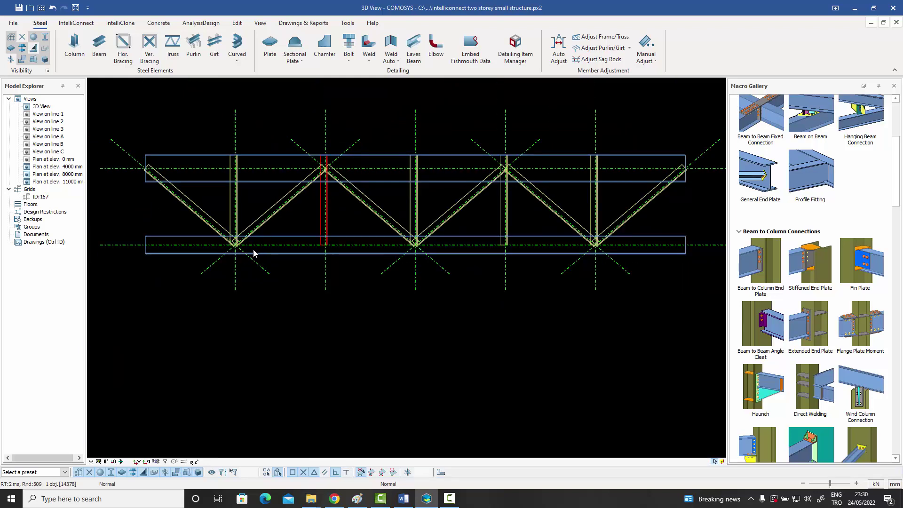
scroll(253, 250, "up", 5)
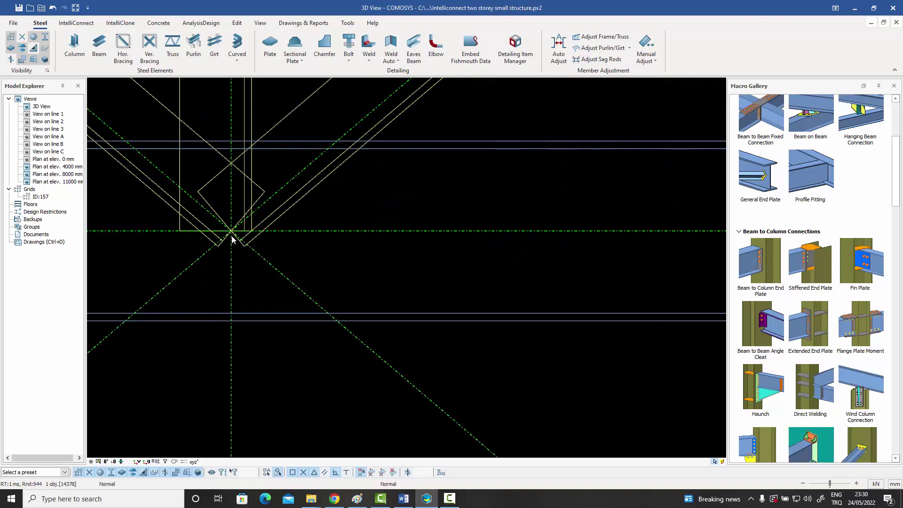
scroll(232, 236, "down", 5)
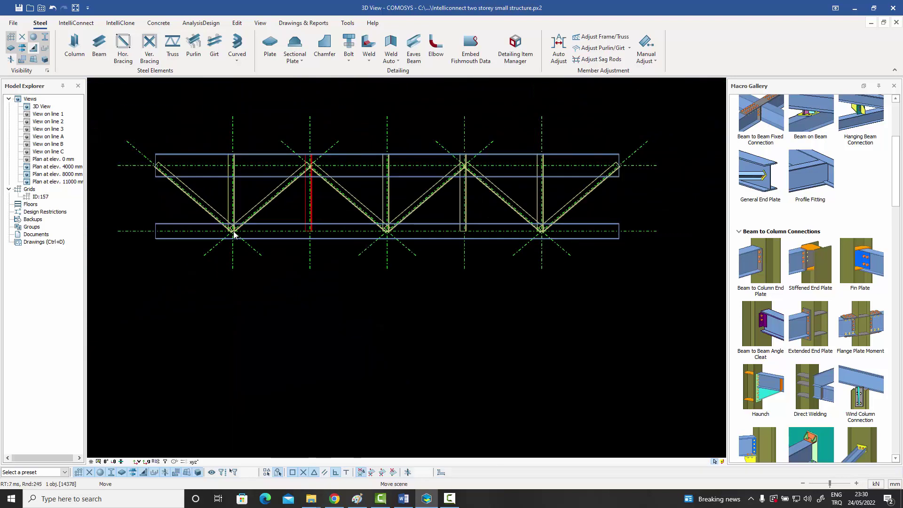
middle_click_drag(234, 235, 241, 267)
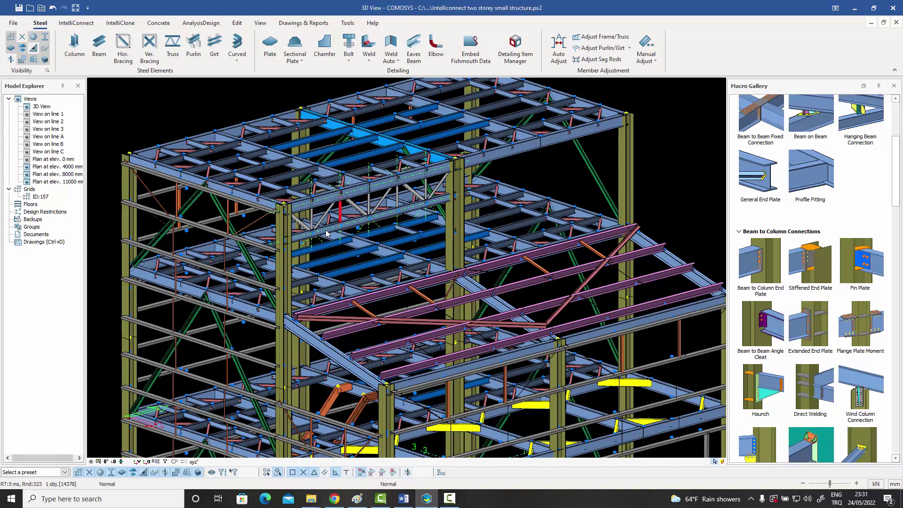
scroll(326, 232, "down", 2)
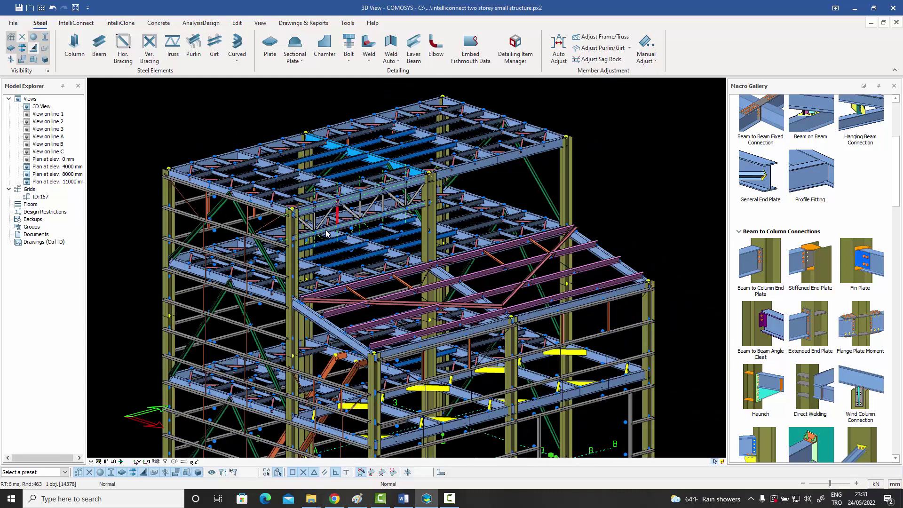
middle_click_drag(327, 234, 333, 230)
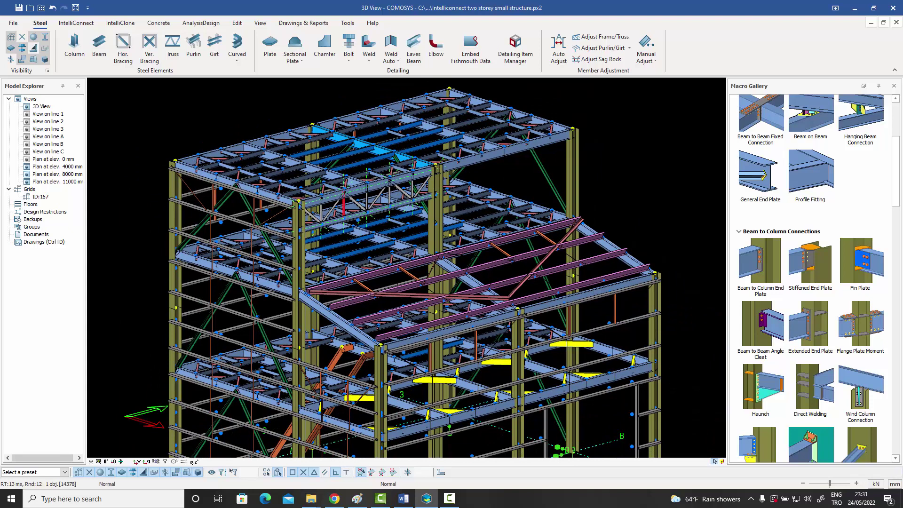
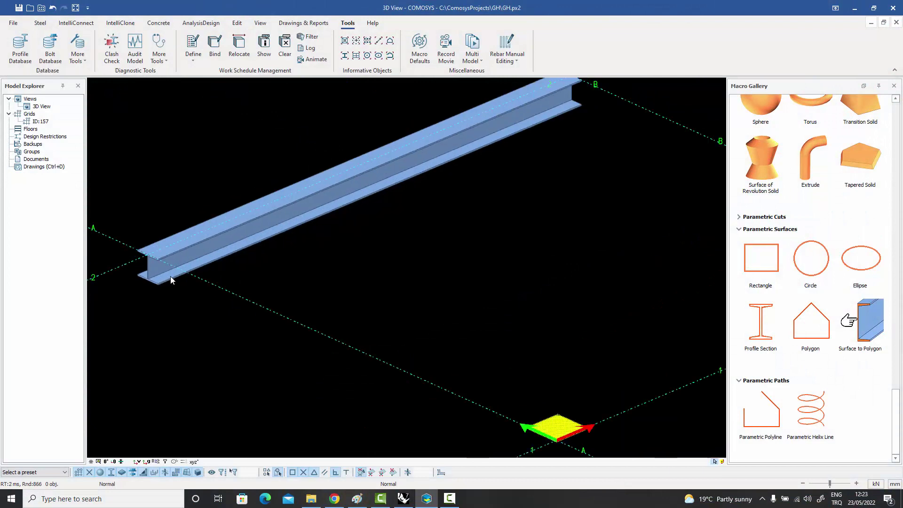
Change the profile of the HEA300 beam on grid line 2 to custom section S1 from FAMILY1.
middle_click_drag(206, 261, 222, 262)
double_click(223, 259)
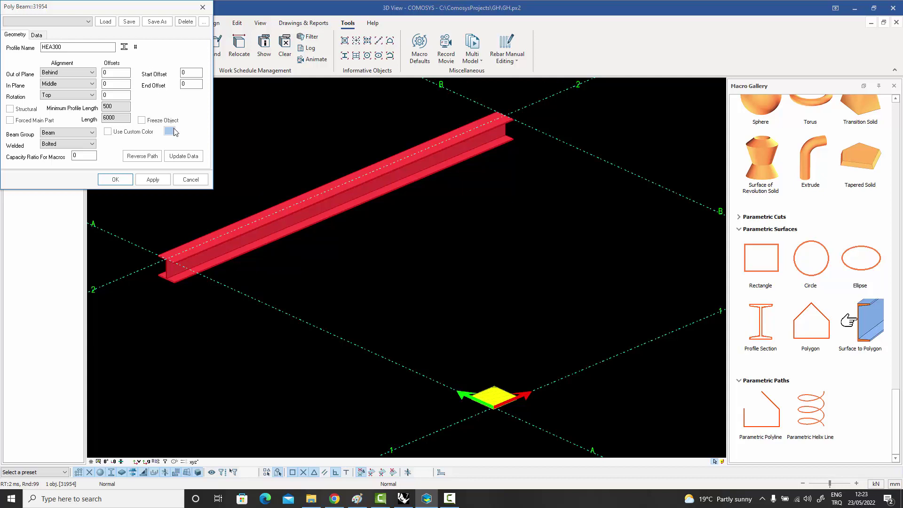
left_click_drag(134, 7, 301, 31)
left_click(301, 73)
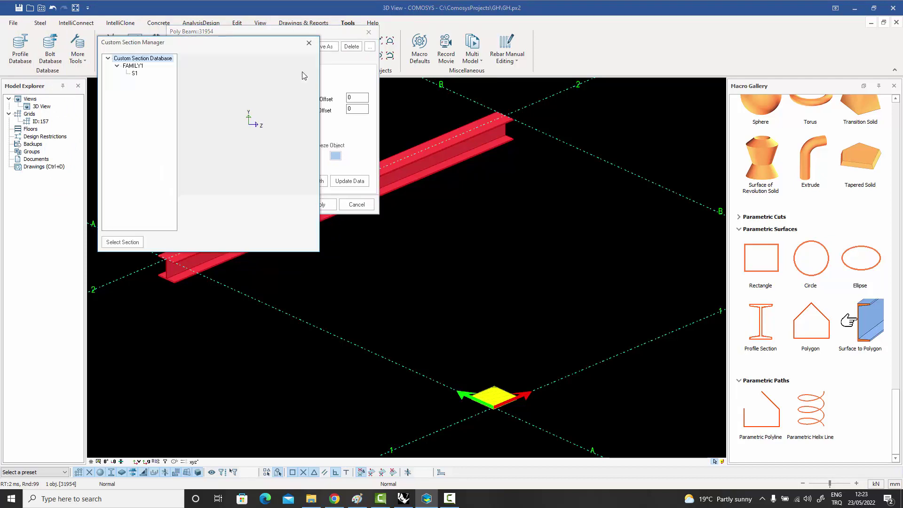
left_click(133, 65)
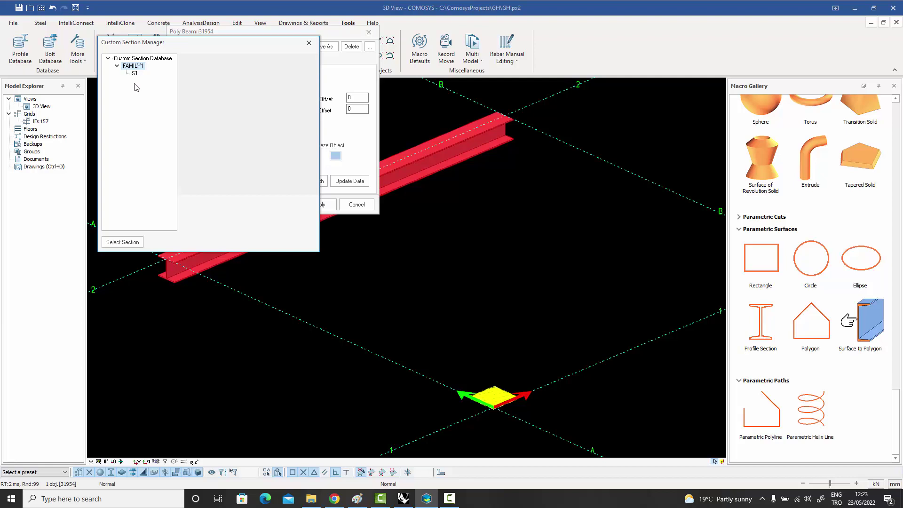
left_click(135, 74)
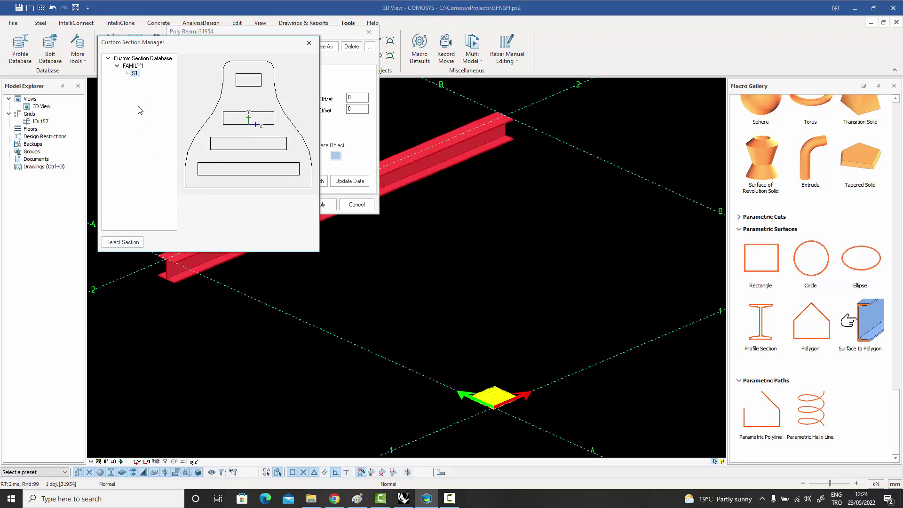
left_click(118, 243)
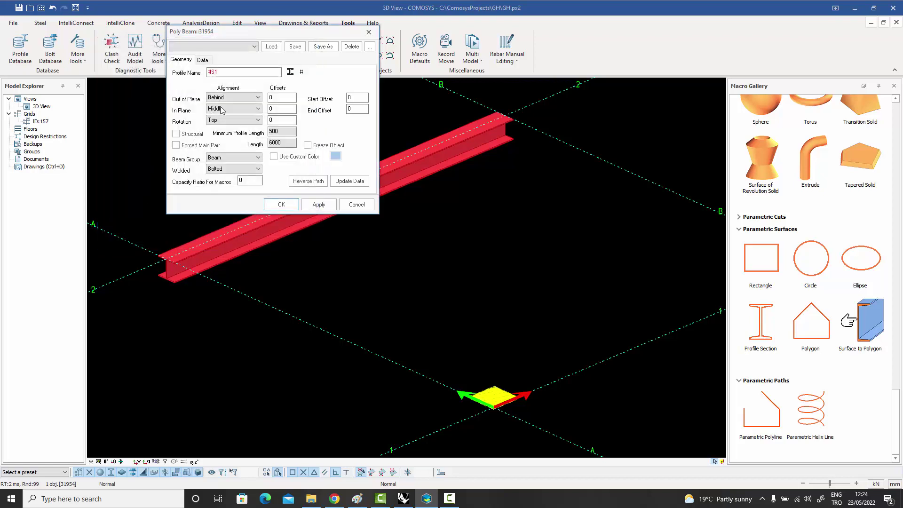
left_click(277, 203)
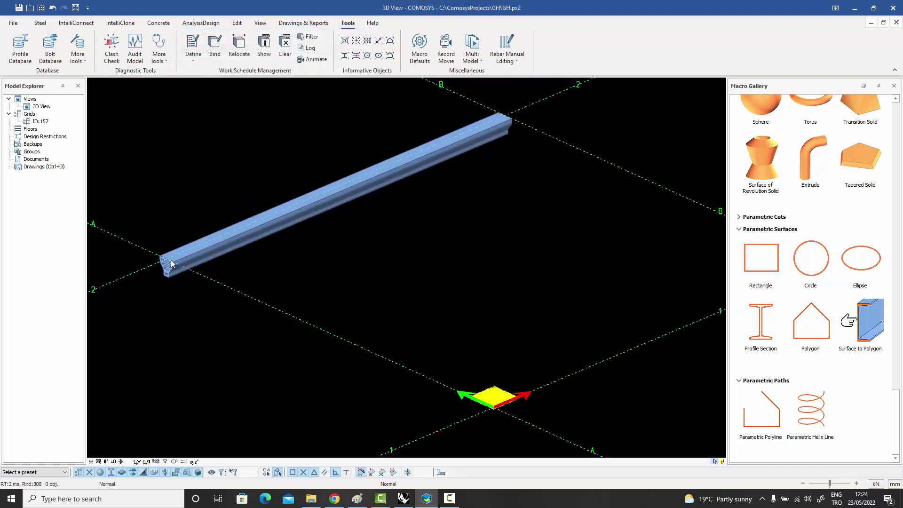
Examine the beam's custom section at its end and the polygon surface with an inner opening near grid intersection B-1.
scroll(167, 272, "up", 5)
scroll(235, 281, "up", 3)
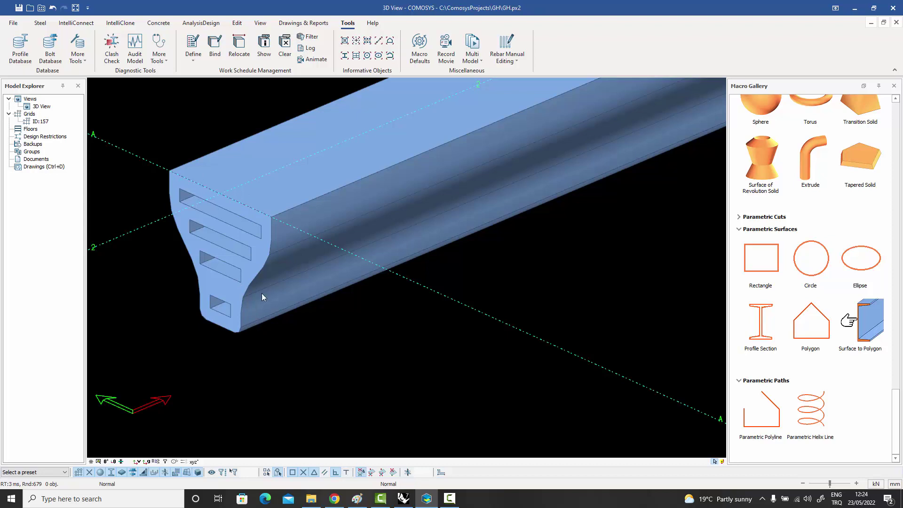
scroll(256, 292, "down", 10)
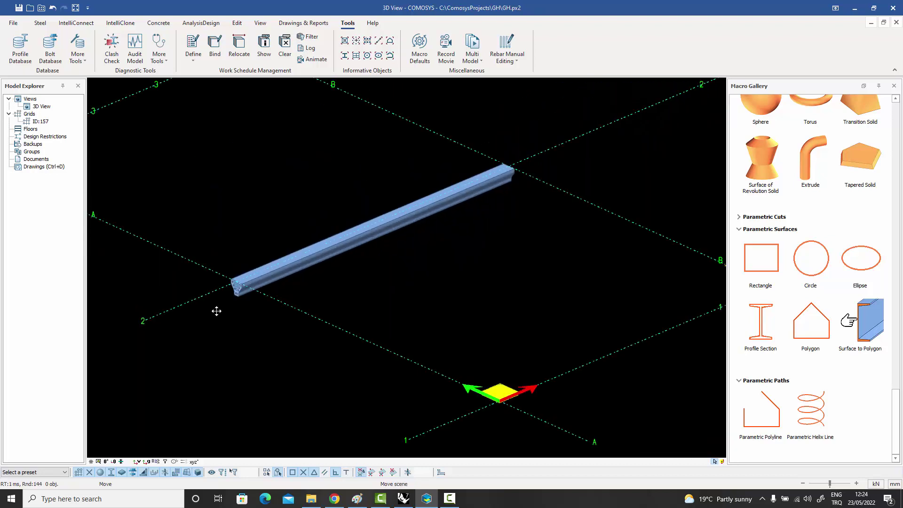
mouse_move(216, 311)
middle_mouse_down()
mouse_move(169, 320)
mouse_move(219, 303)
middle_mouse_up()
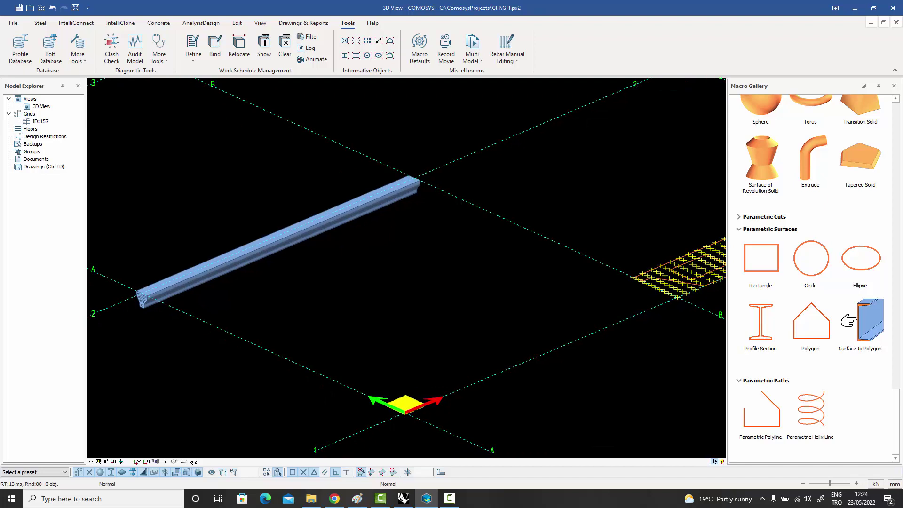
middle_click_drag(318, 313, 177, 326)
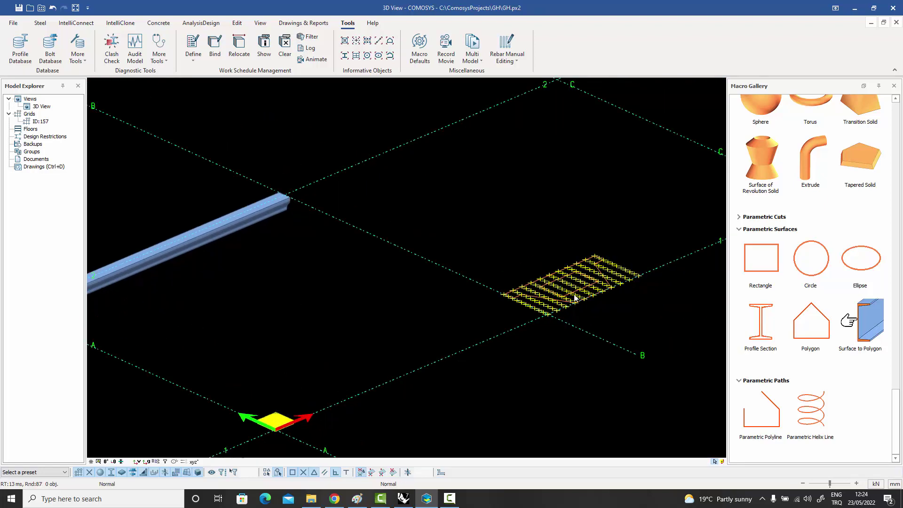
scroll(576, 299, "up", 5)
middle_click_drag(588, 290, 498, 291)
scroll(498, 291, "up", 2)
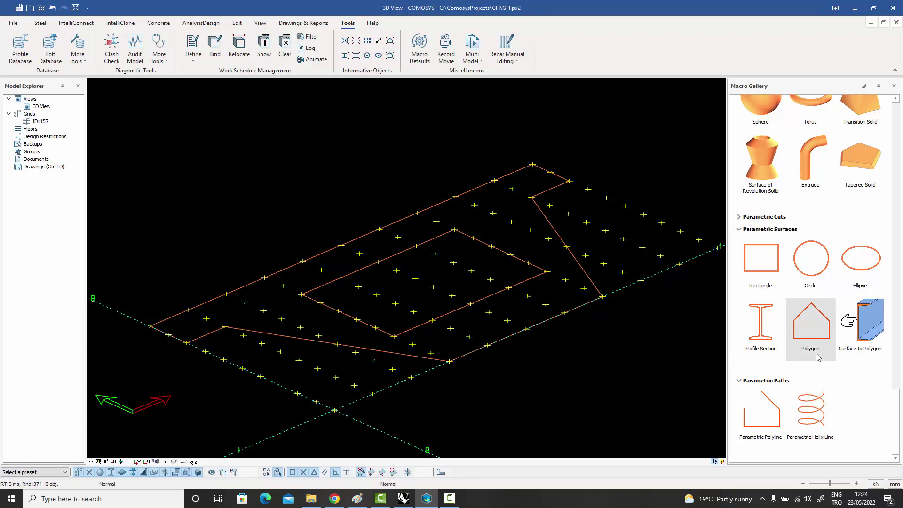
left_click(555, 232)
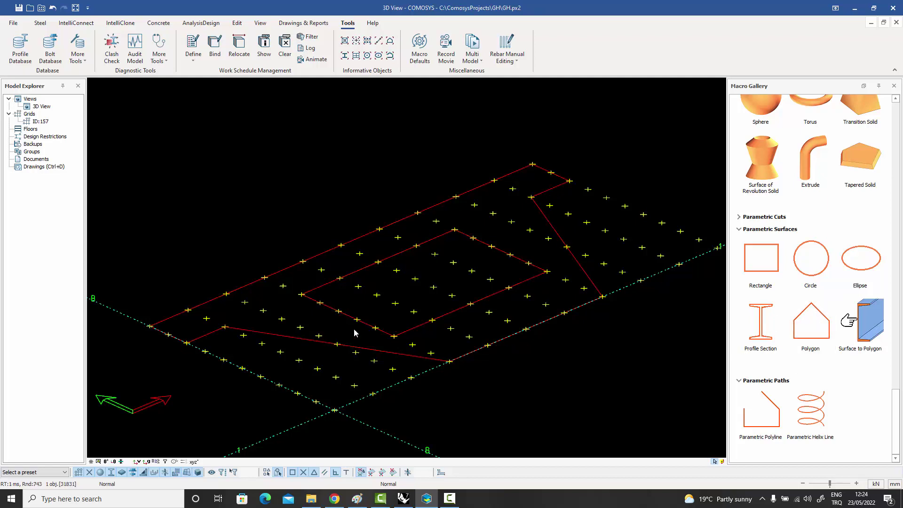
left_click(381, 149)
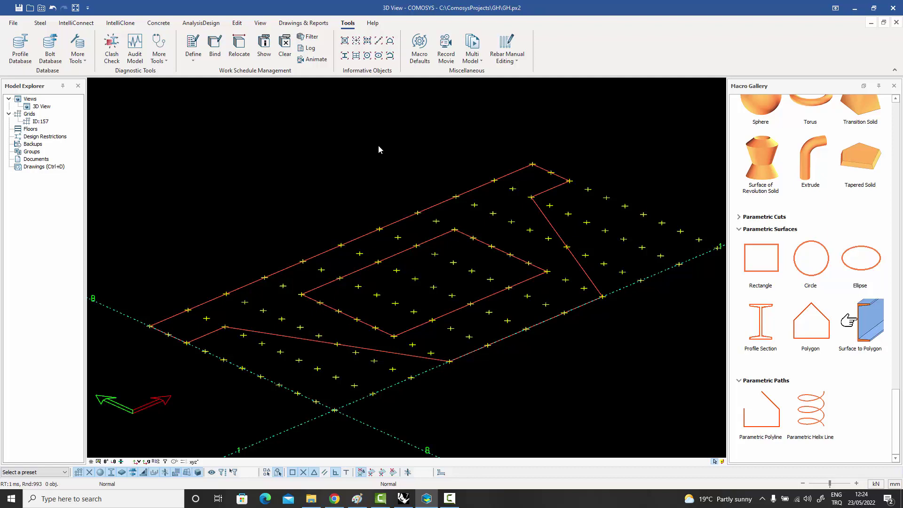
Add the polygon surface with its inner opening to FAMILY1 as custom section S3, setting the Y direction from its narrow edge's midpoint inward.
left_click(77, 49)
left_click(94, 85)
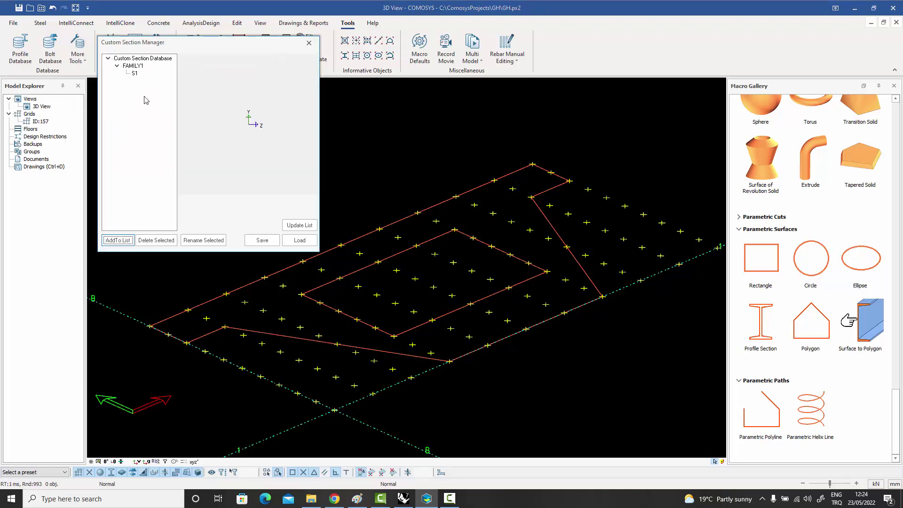
left_click(134, 67)
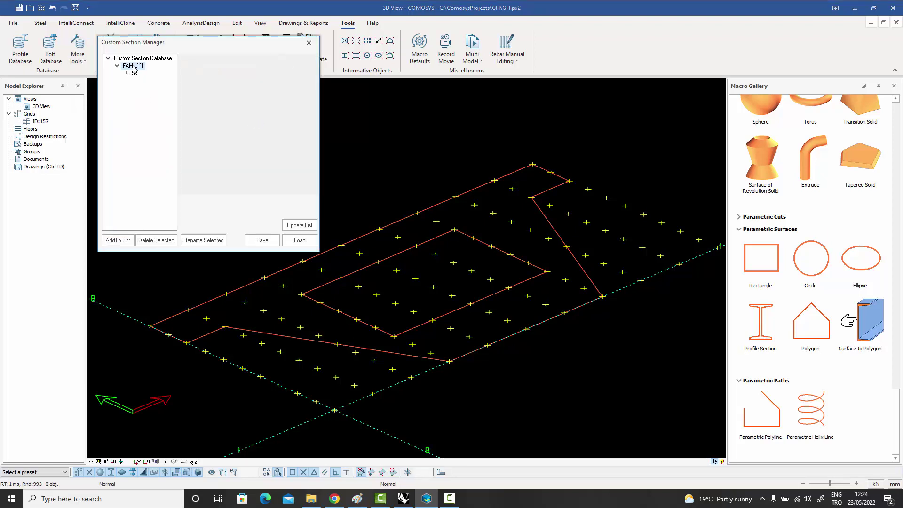
left_click(121, 240)
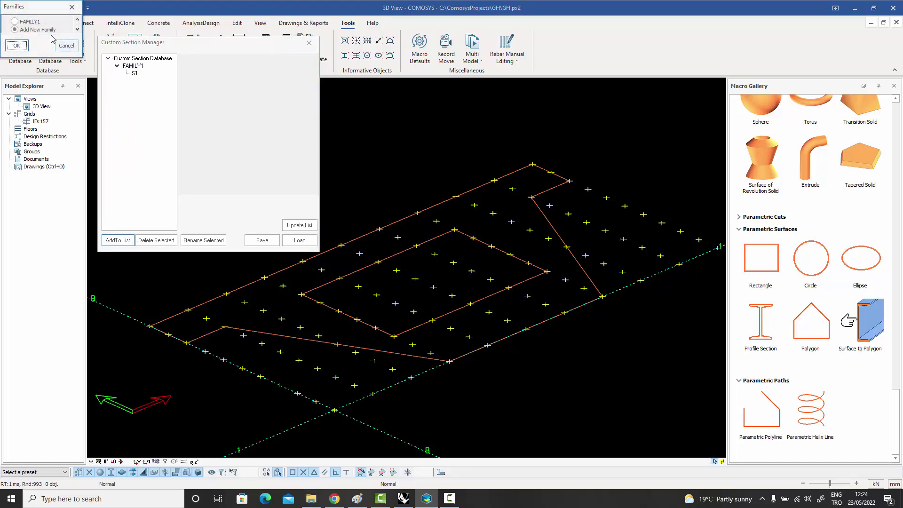
left_click(15, 21)
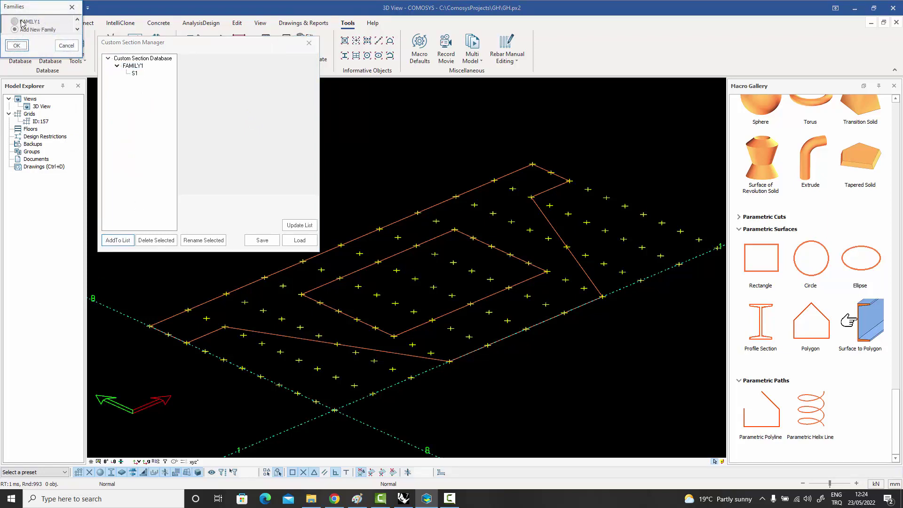
left_click(17, 46)
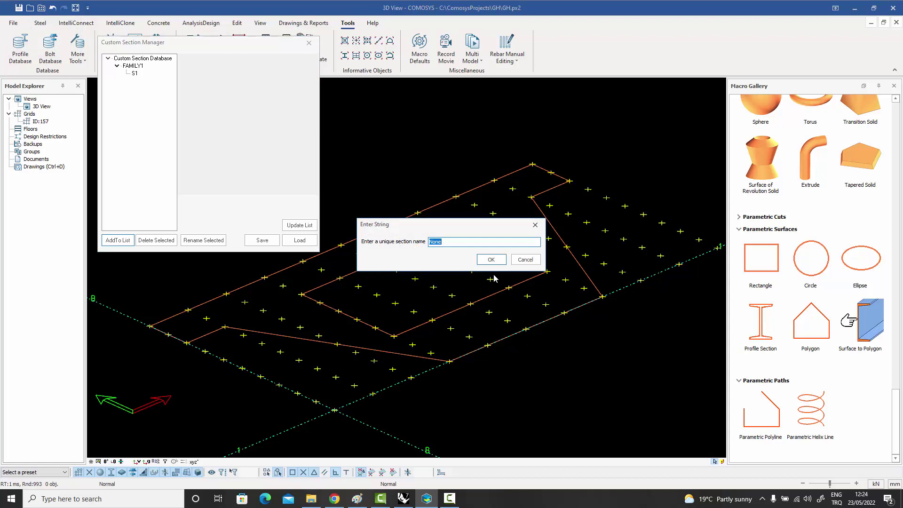
type("S3")
left_click(491, 260)
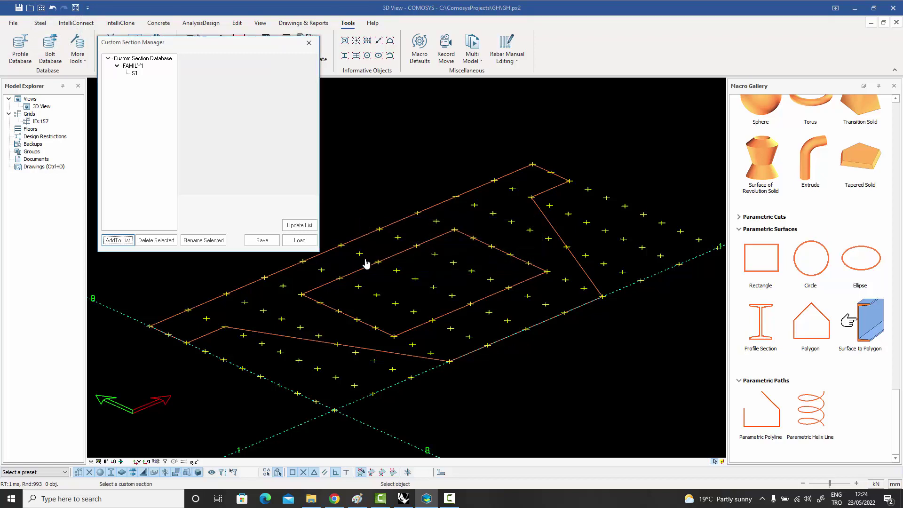
left_click(362, 241)
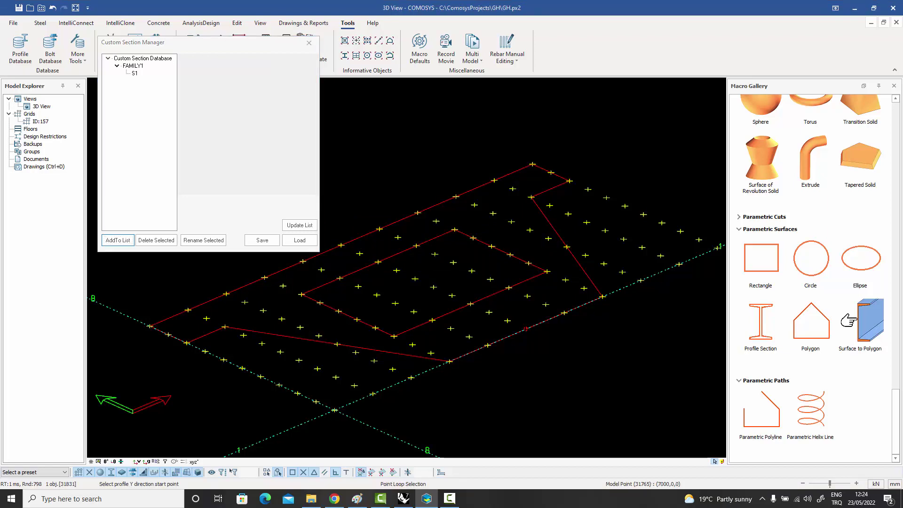
left_click(526, 329)
left_click(508, 320)
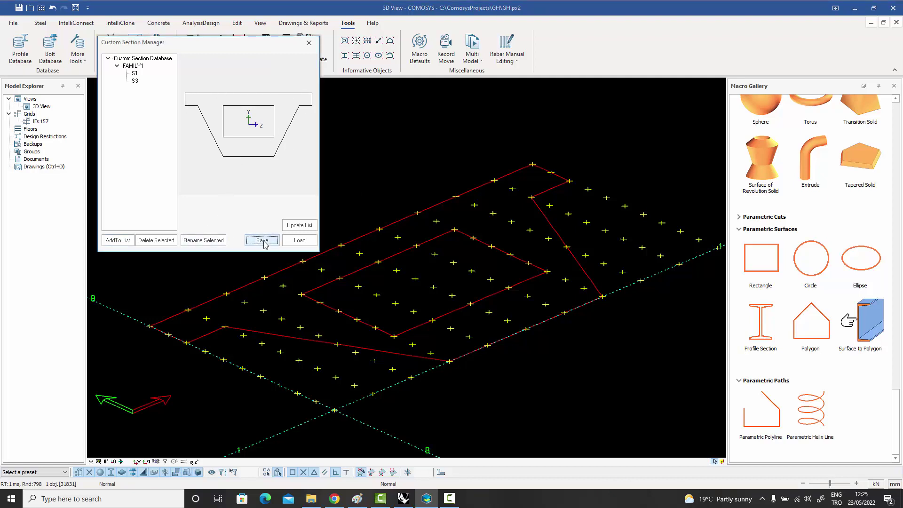
Save the custom section database and change the profile of the beam on grid line 2 to custom section S3.
left_click(262, 240)
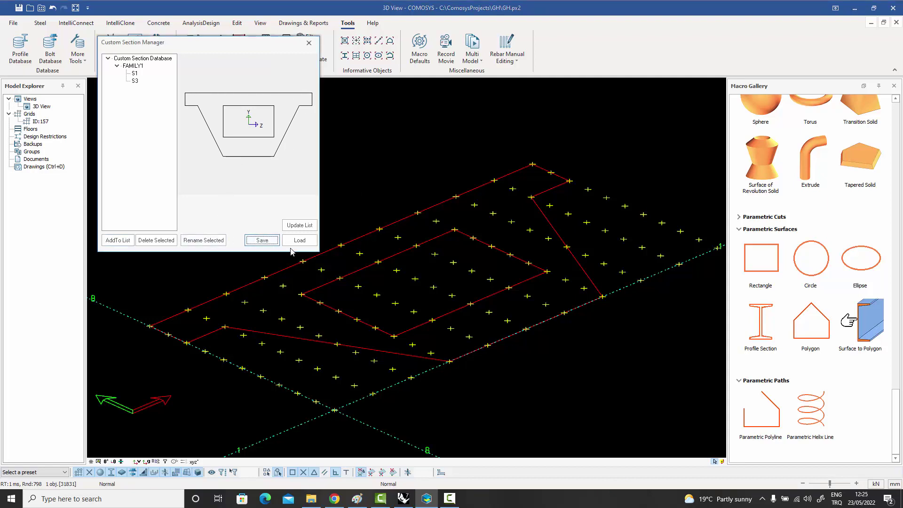
left_click(308, 42)
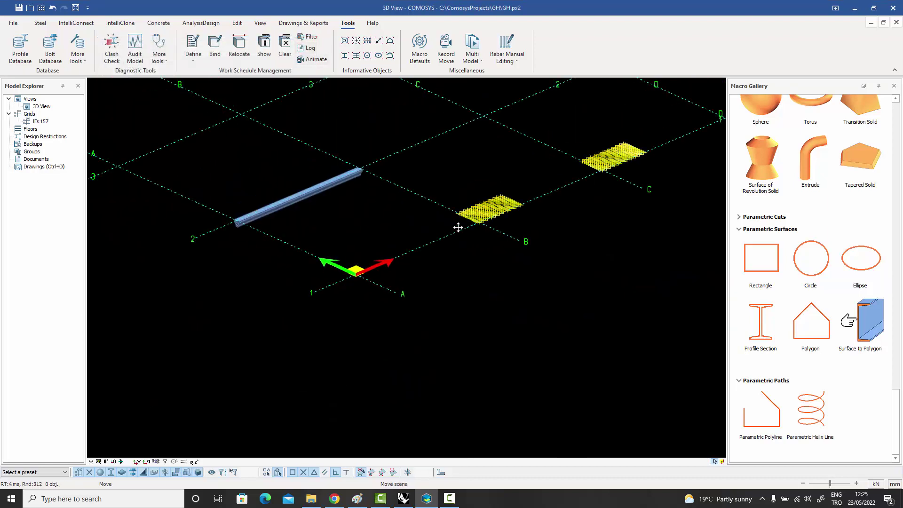
scroll(263, 234, "up", 5)
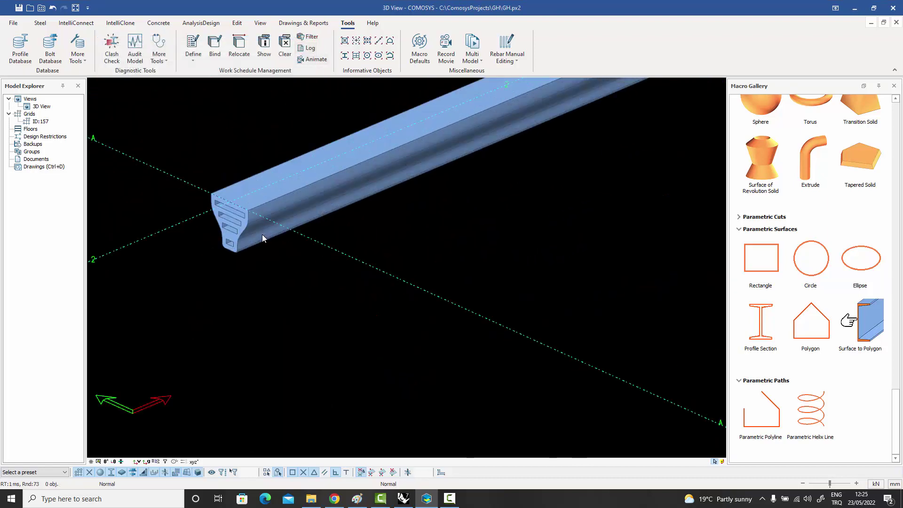
double_click(261, 234)
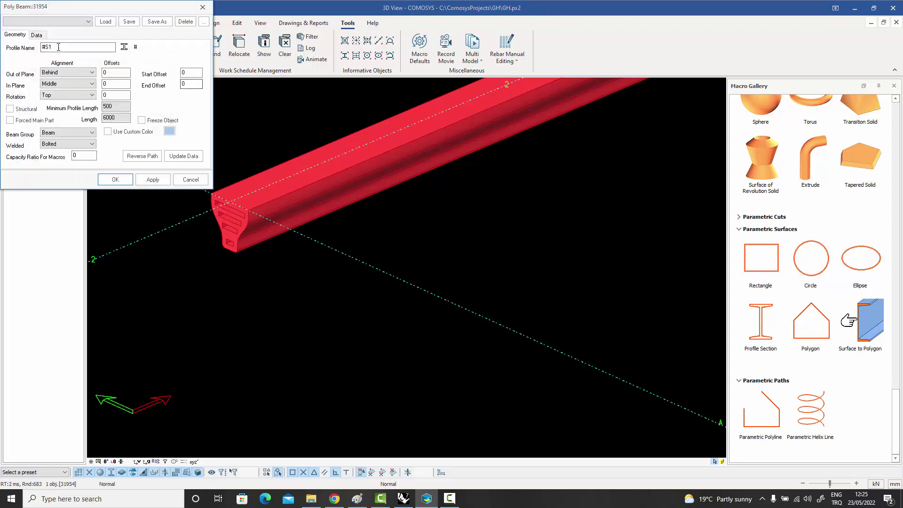
left_click(58, 47)
left_click(115, 179)
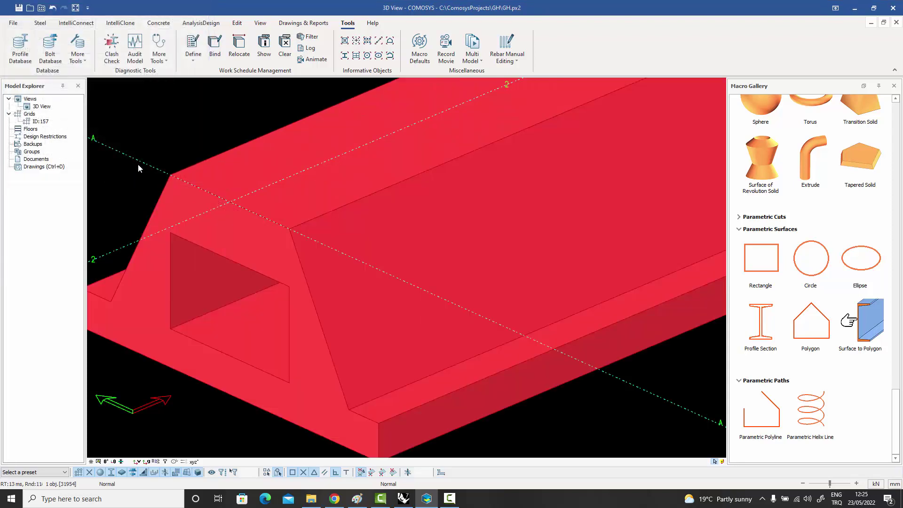
left_click(160, 112)
scroll(284, 226, "down", 5)
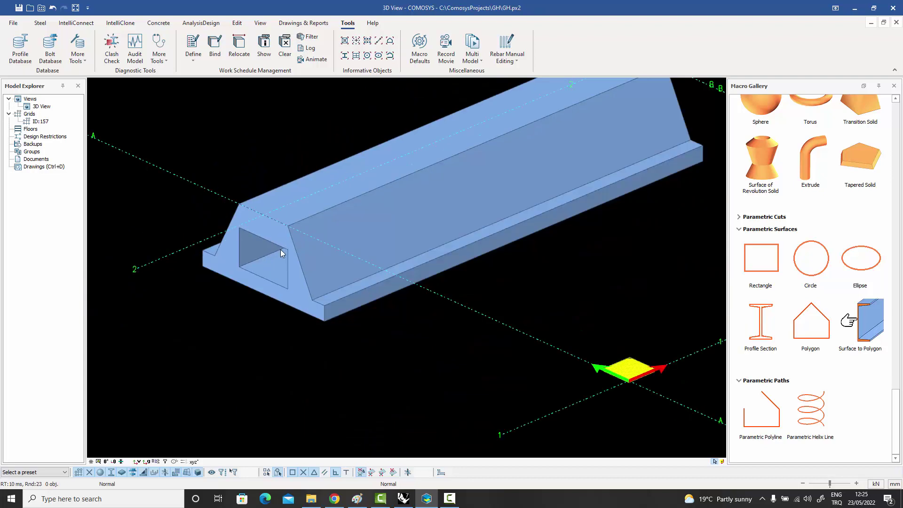
Rotate the S3 beam about its own axis by two rotation increments, so its wide flange faces up.
left_click(302, 290)
key("space")
key("space")
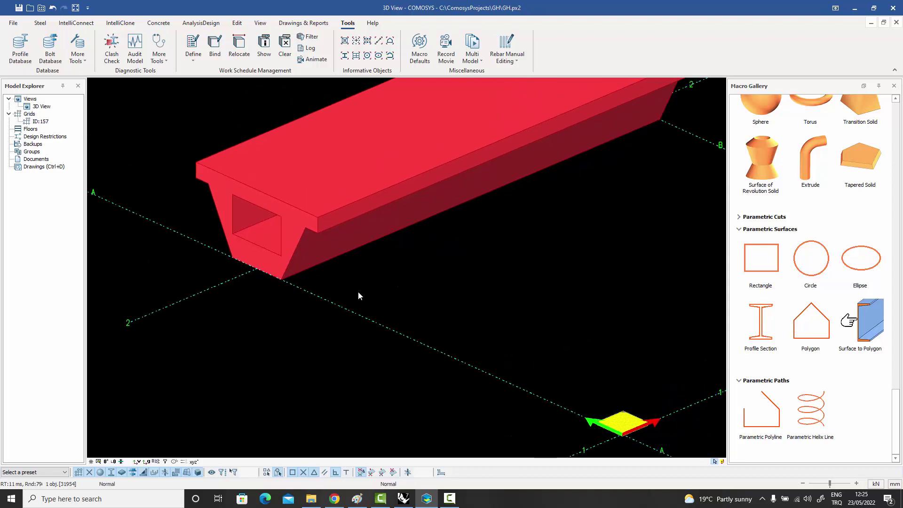
left_click(305, 238)
scroll(302, 236, "up", 4)
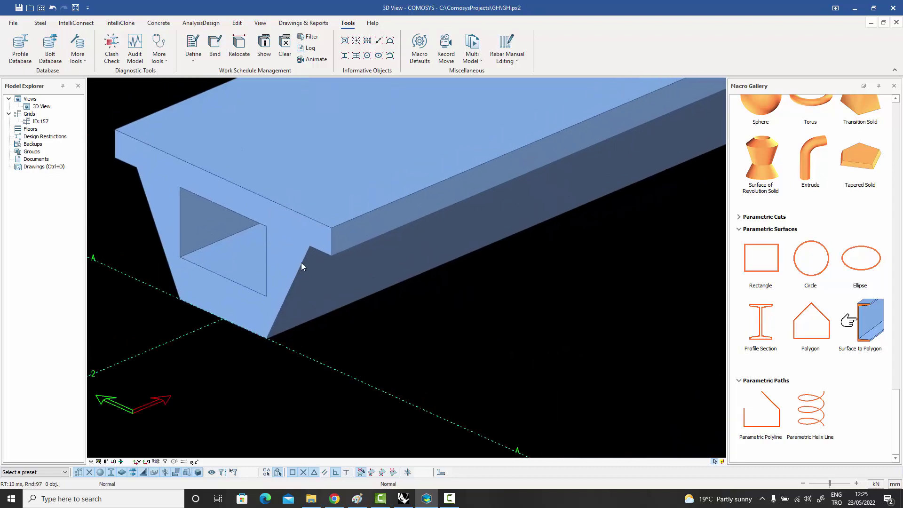
Try shifting the beam's vertical alignment down and back up relative to its axis on grid line 2.
left_click(303, 254)
key("Down")
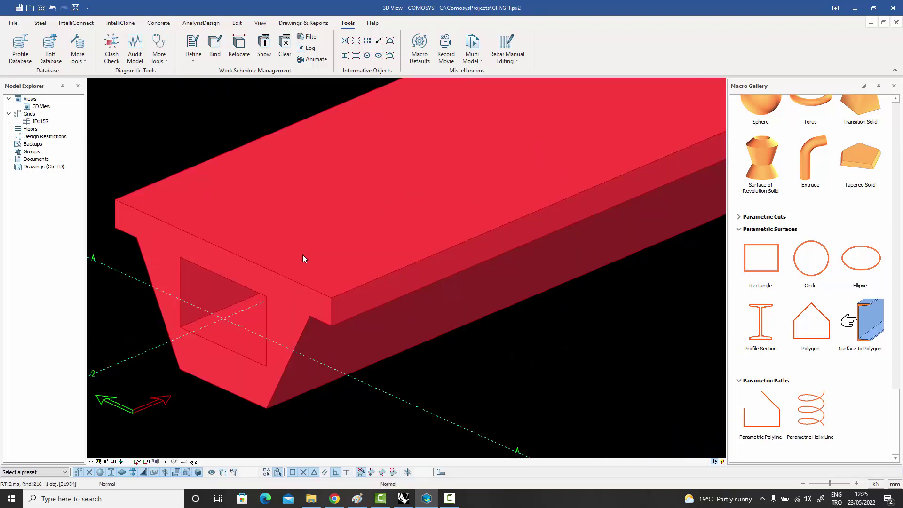
key("Up")
key("Down")
key("Up")
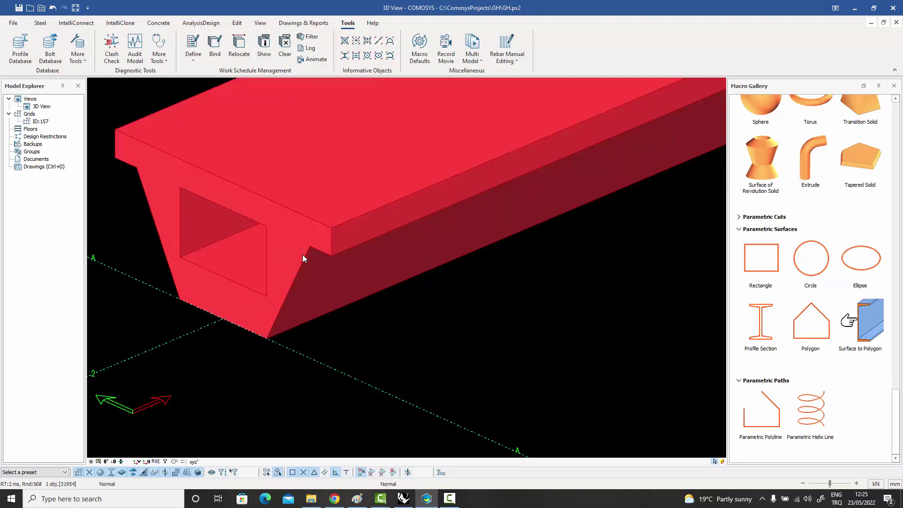
key("Escape")
scroll(409, 321, "down", 3)
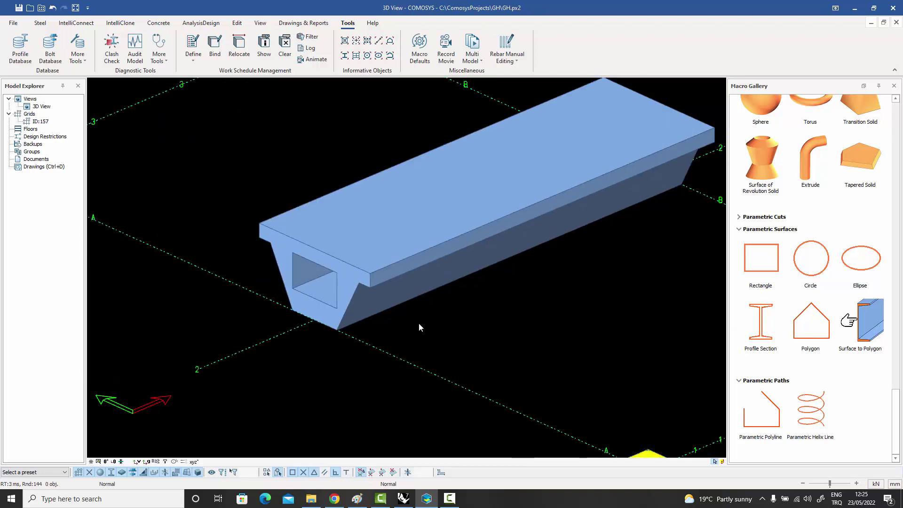
middle_click_drag(364, 354, 330, 348)
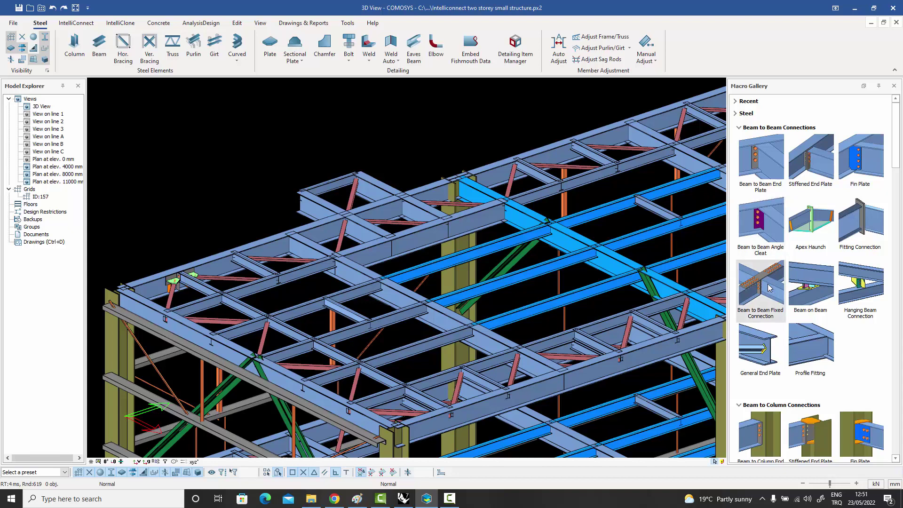
Browse the beam-to-beam and beam-to-column connection macros available for the two-storey structure.
scroll(835, 287, "down", 3)
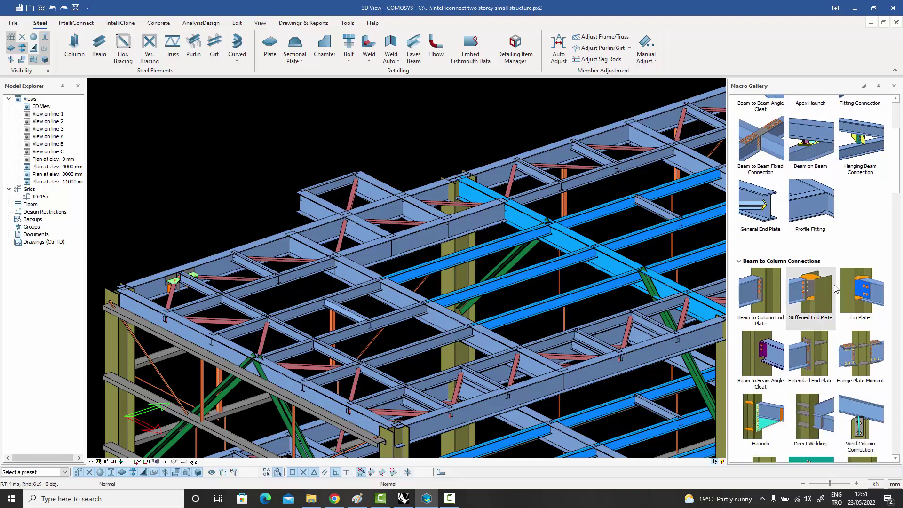
scroll(836, 288, "down", 1)
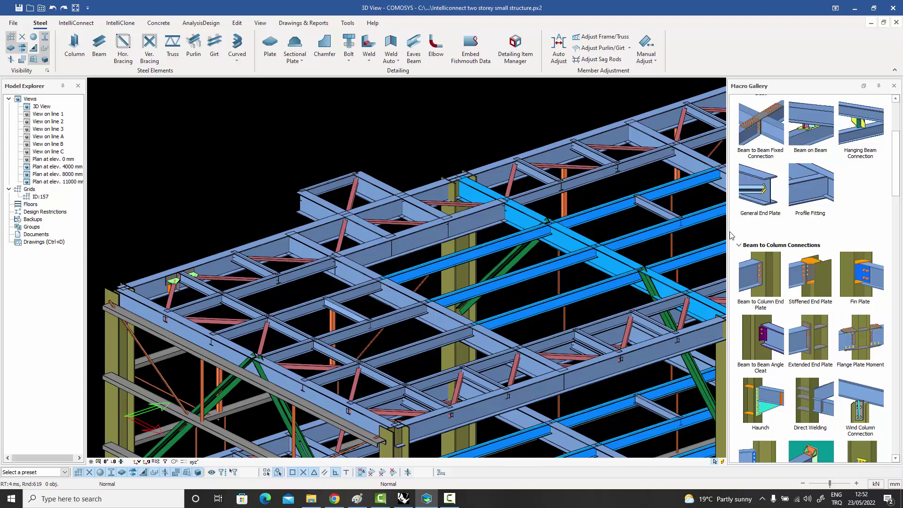
scroll(841, 235, "up", 3)
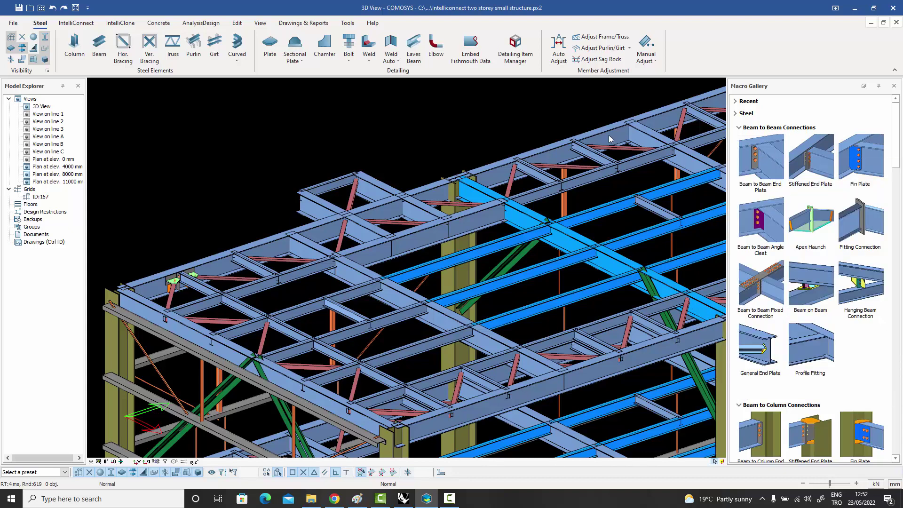
middle_click_drag(610, 139, 609, 141)
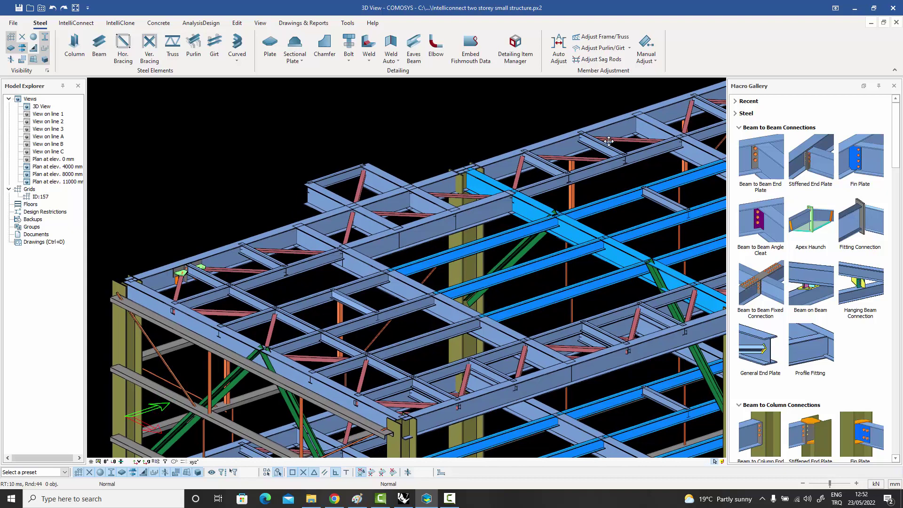
Review the Beam to Beam End Plate macro's second-side figure, bolt, weld, design parameter and preset settings.
left_click(770, 164)
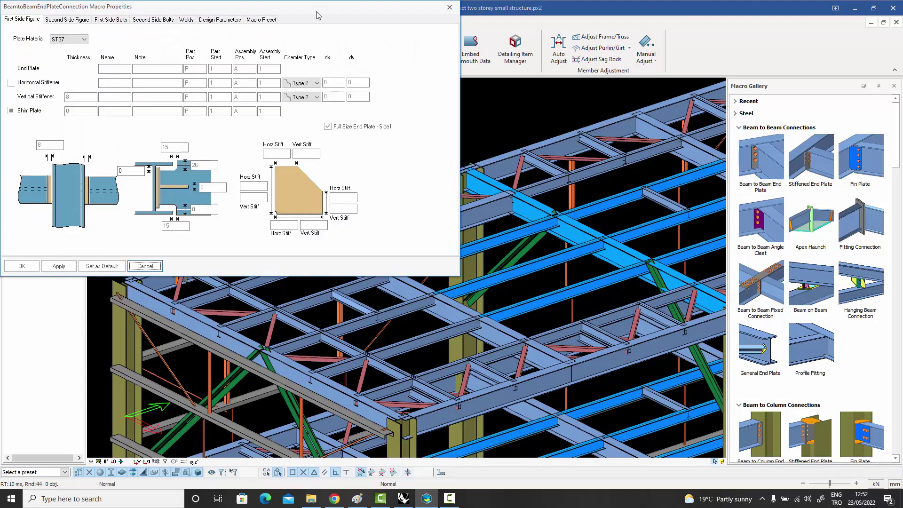
left_click_drag(320, 13, 537, 62)
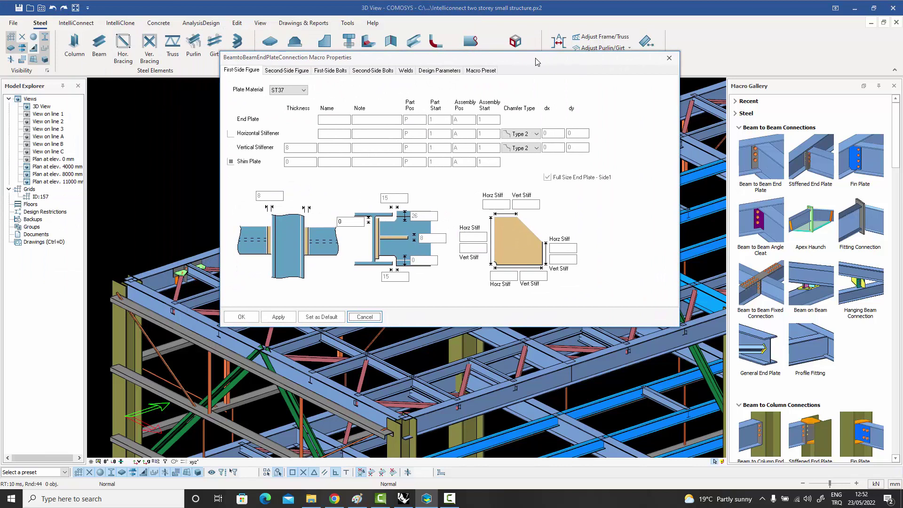
left_click(294, 71)
left_click(334, 70)
left_click(374, 71)
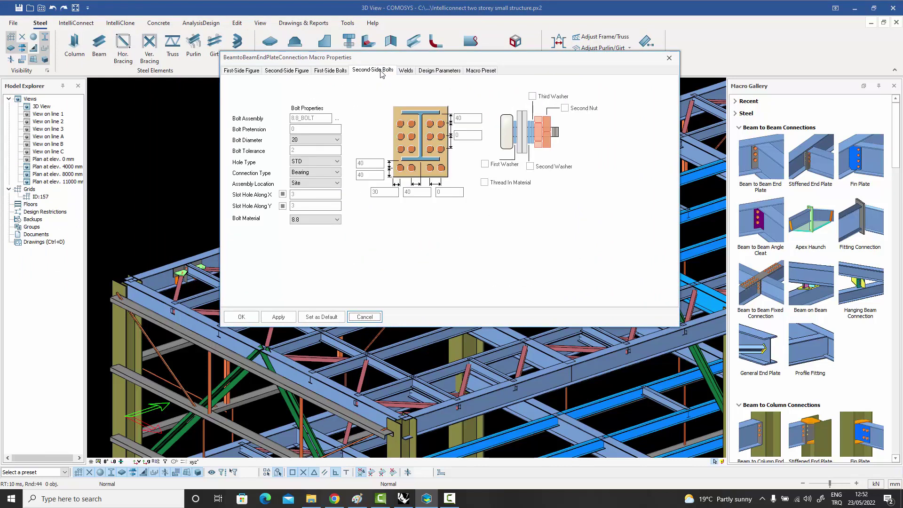
left_click(406, 71)
left_click(440, 71)
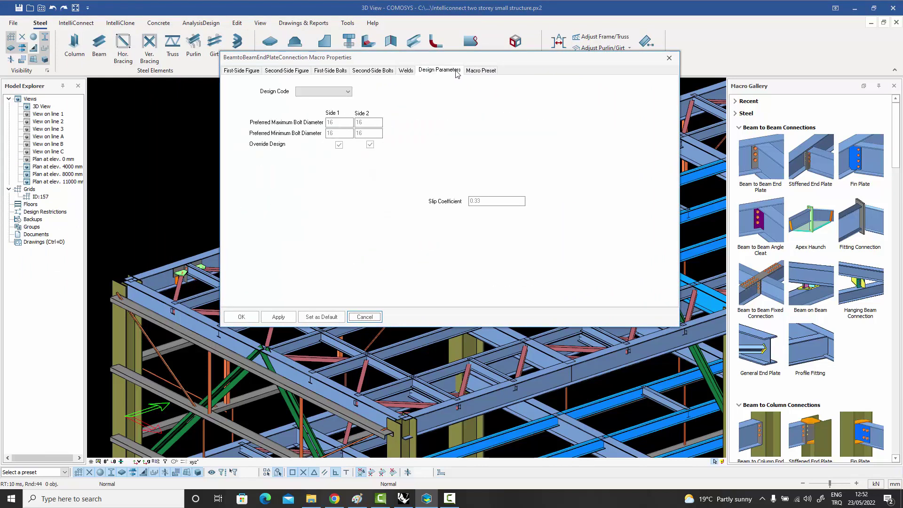
left_click(481, 70)
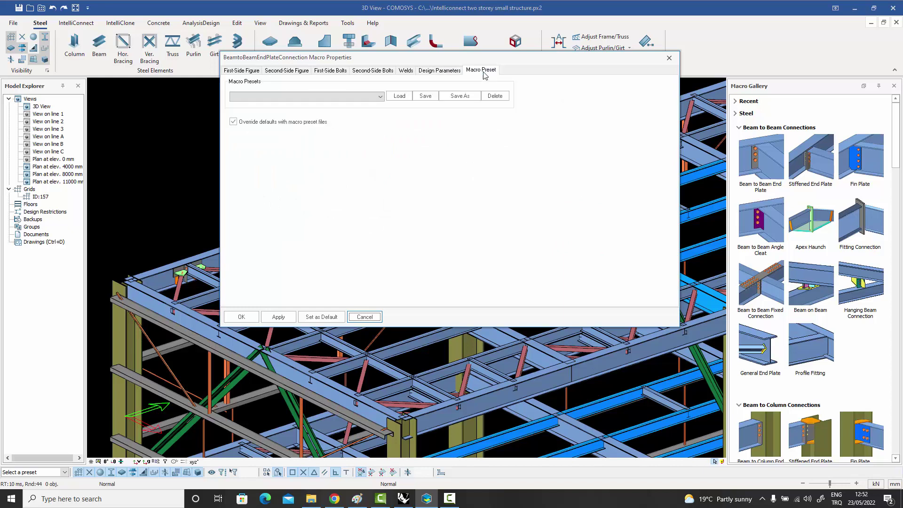
Examine the end plate macro's plate and stiffener settings for both sides, first-side bolts and welds, and close its properties without changes.
left_click(241, 70)
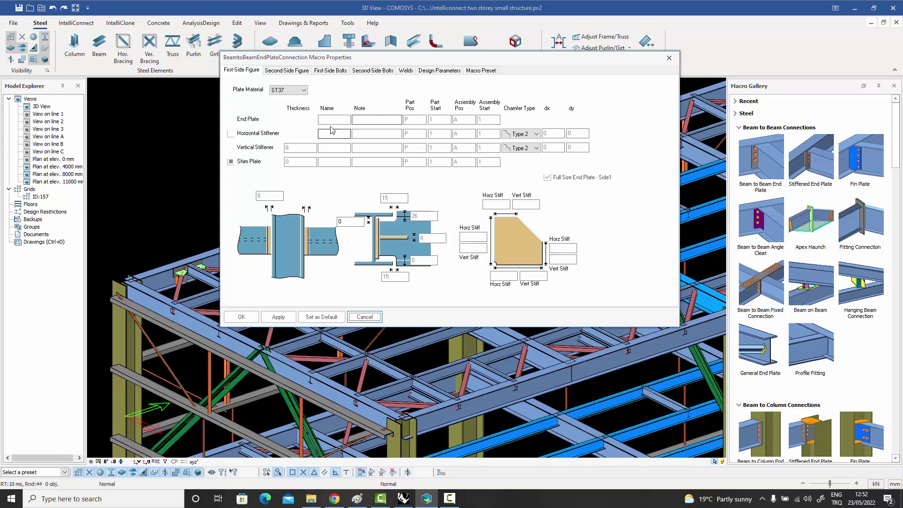
left_click(286, 71)
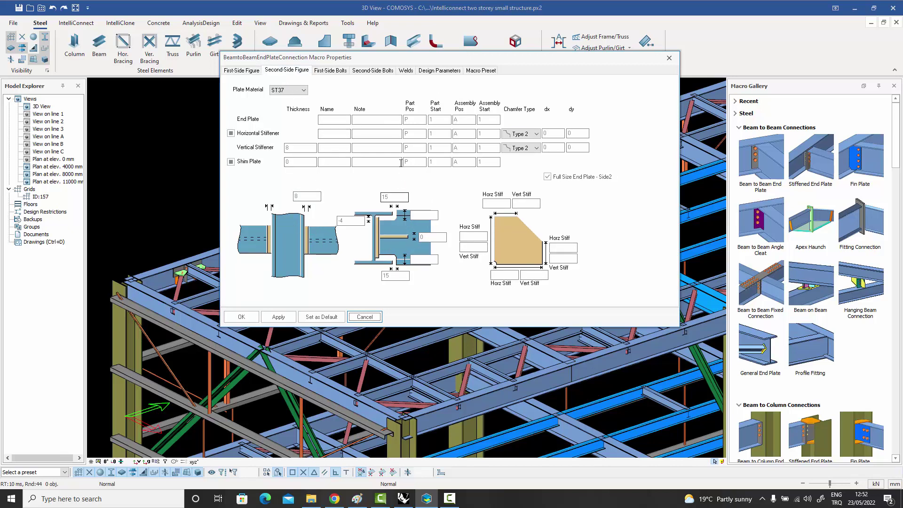
left_click(331, 71)
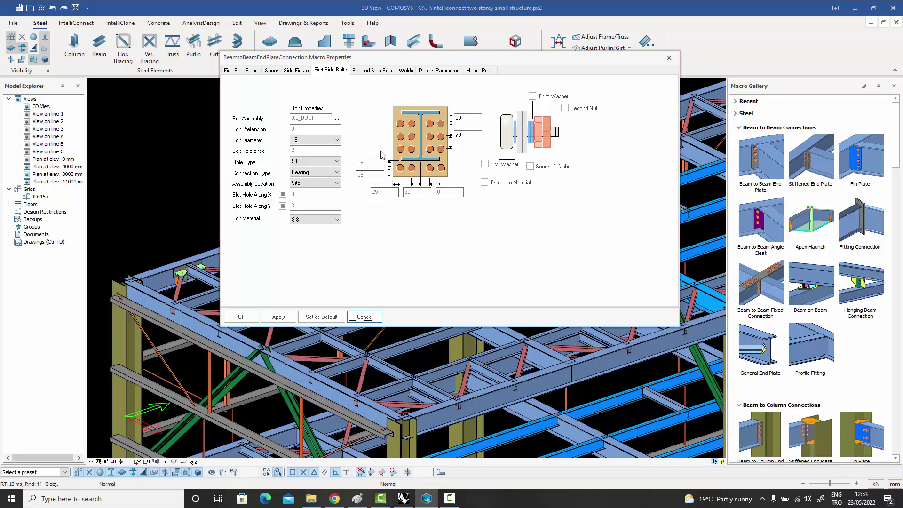
left_click(407, 70)
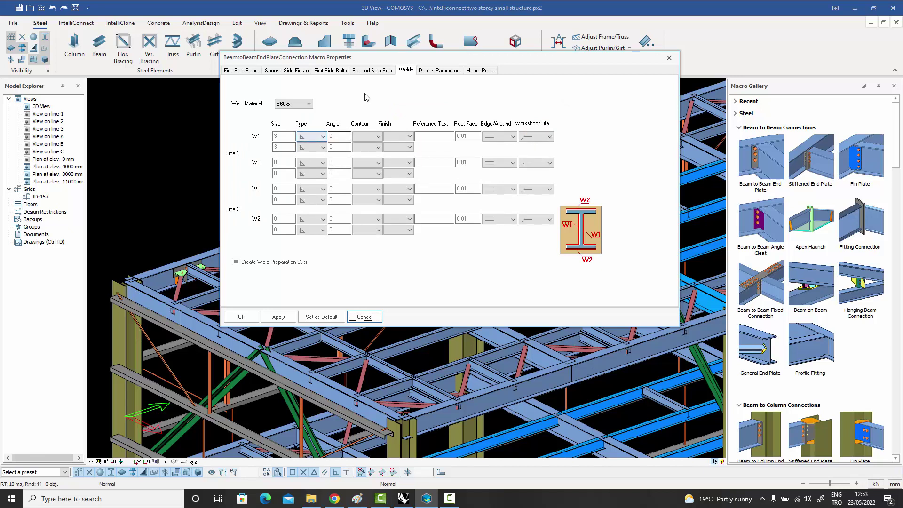
left_click_drag(386, 56, 402, 54)
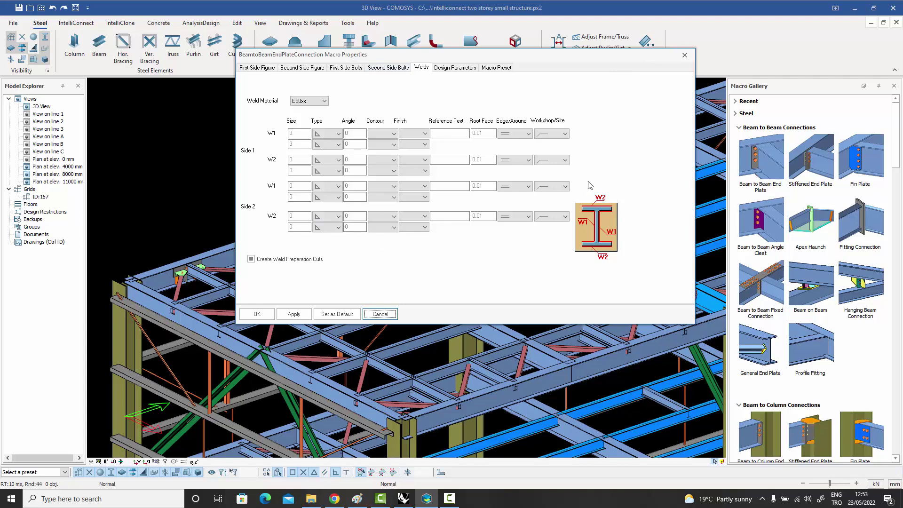
left_click(686, 56)
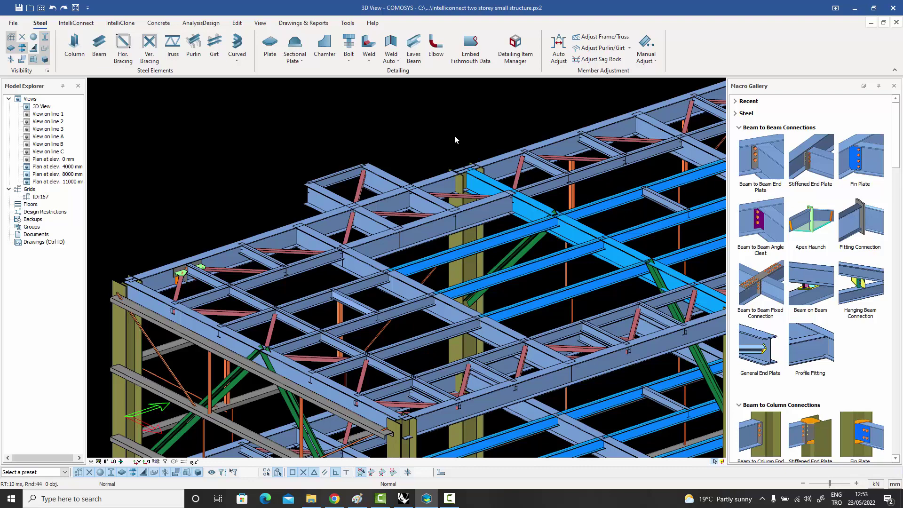
Examine the project preferences for steel detailing bolts, including the size 20 bolt details, and for plates.
scroll(355, 144, "down", 4)
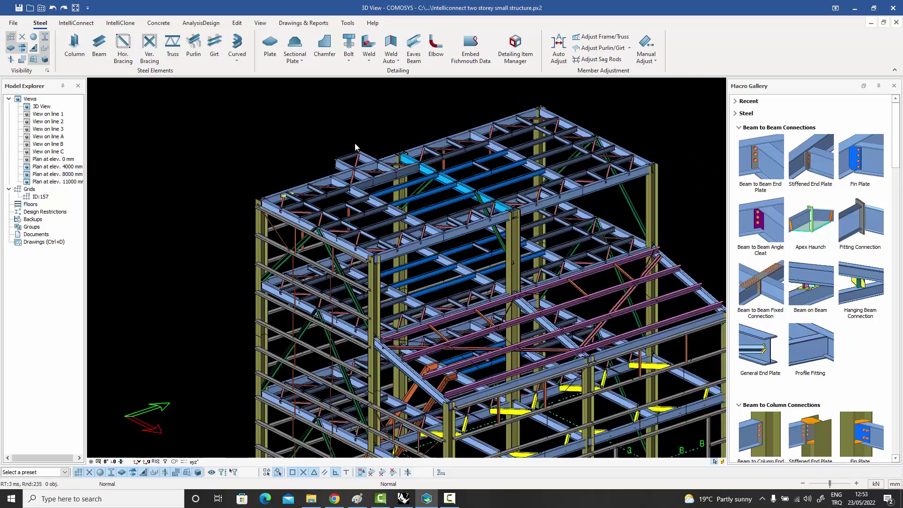
scroll(323, 174, "up", 3)
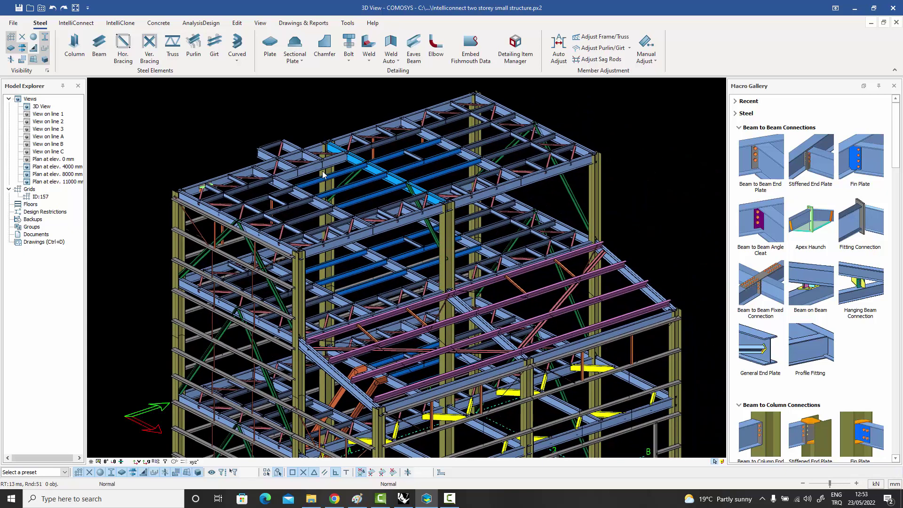
scroll(329, 179, "up", 2)
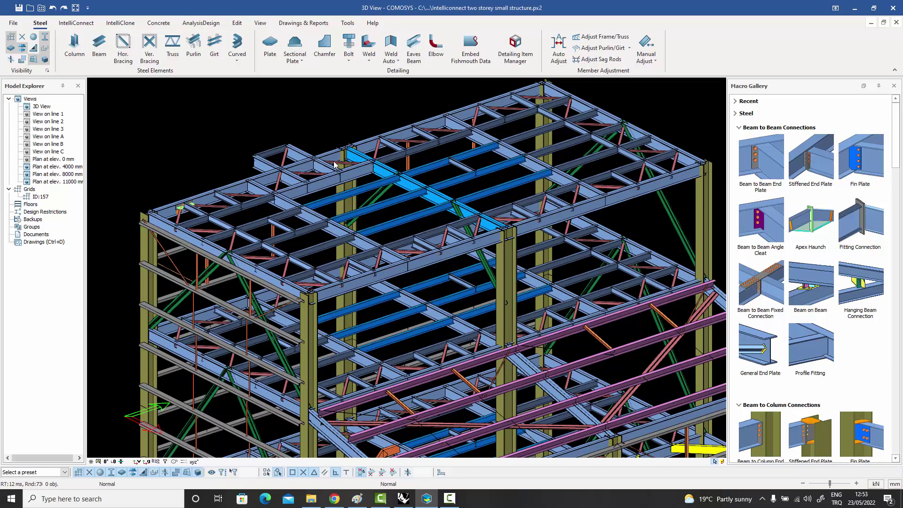
left_click(12, 23)
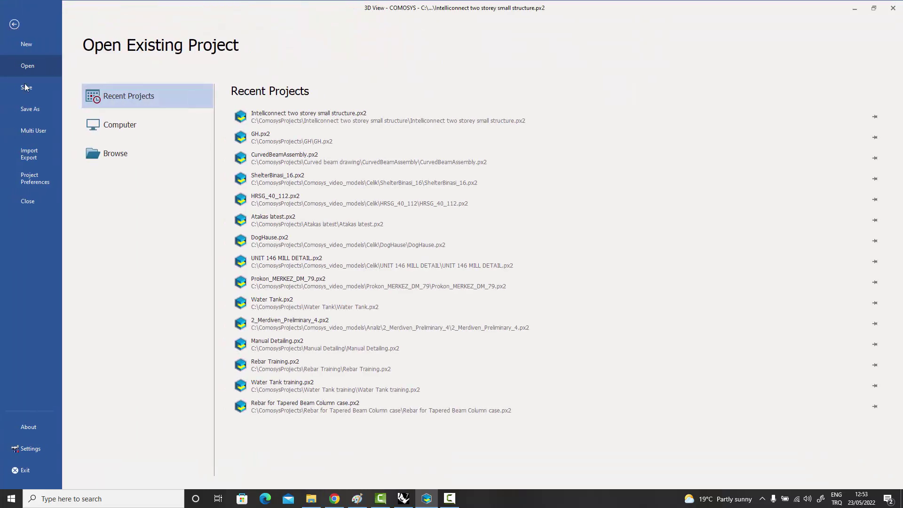
left_click(33, 179)
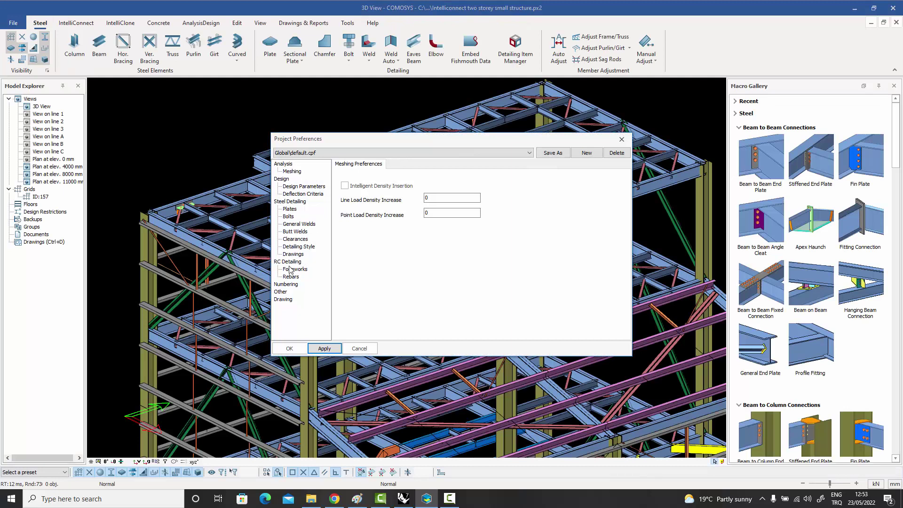
left_click(292, 217)
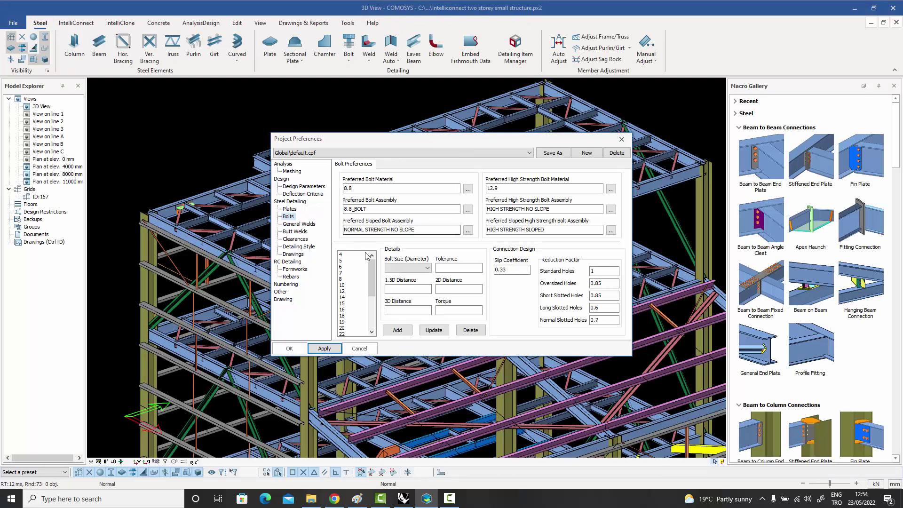
left_click(344, 328)
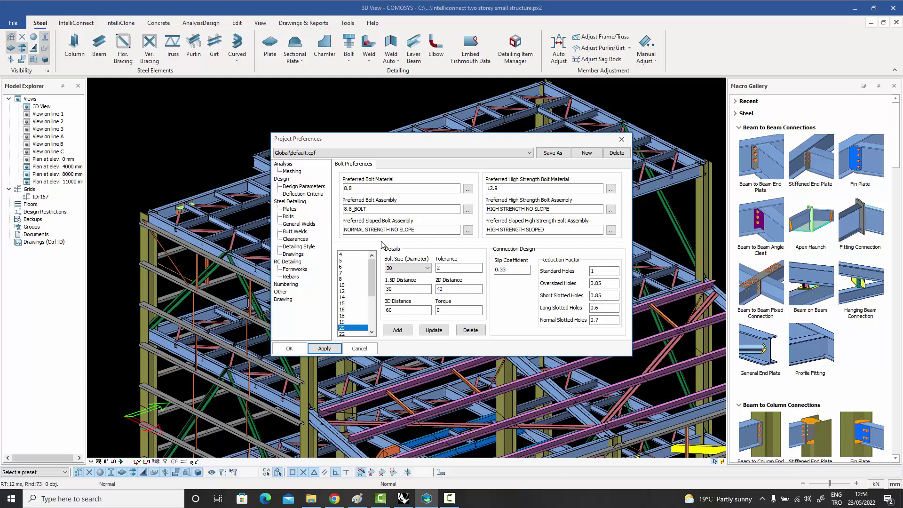
left_click(292, 210)
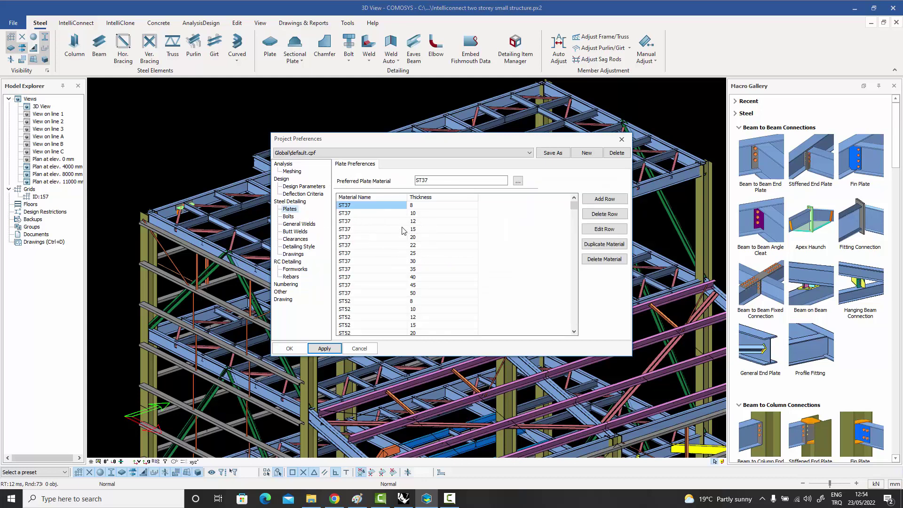
Close the project preferences and review the Beam to Beam End Plate macro's weld and second-side figure settings without changing them.
left_click(622, 140)
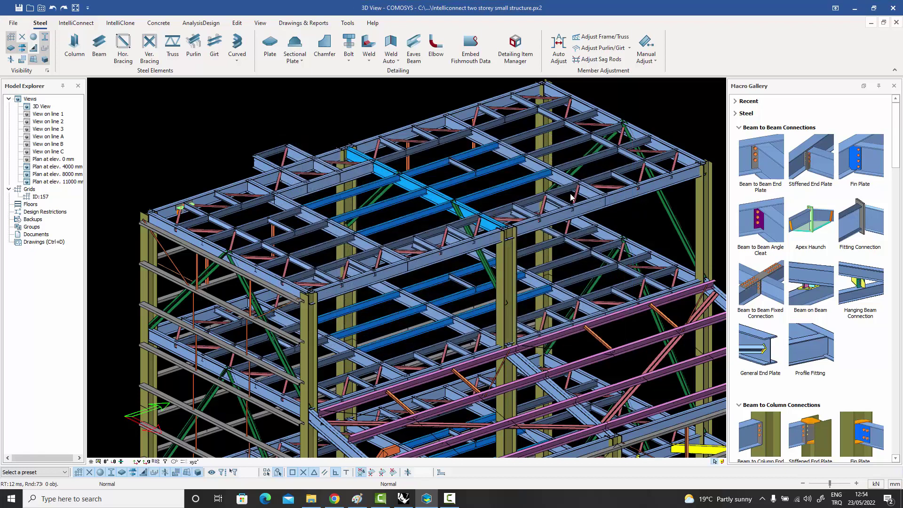
middle_click_drag(571, 196, 573, 211)
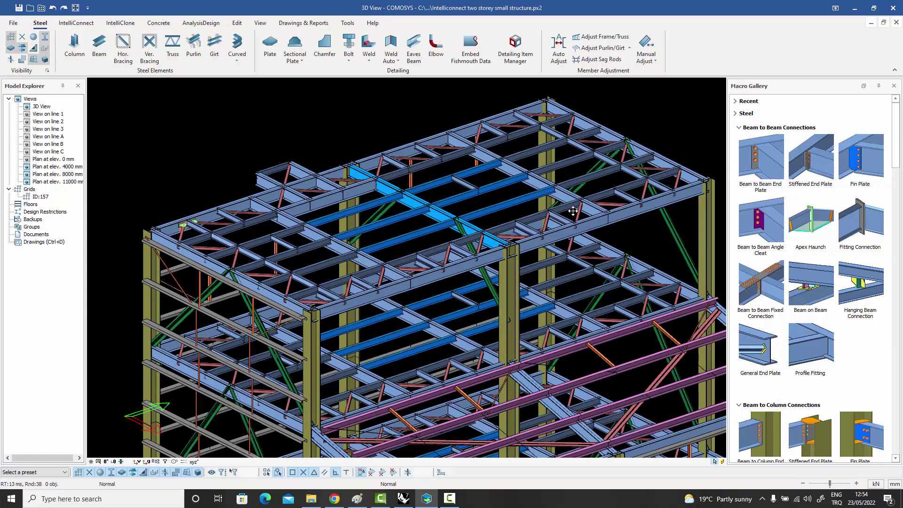
left_click(761, 159)
left_click(445, 176)
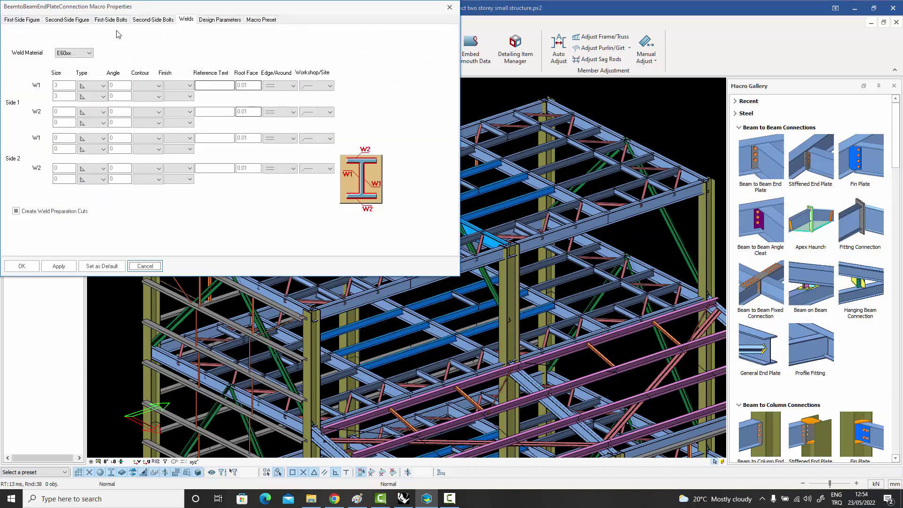
left_click(70, 20)
left_click(450, 6)
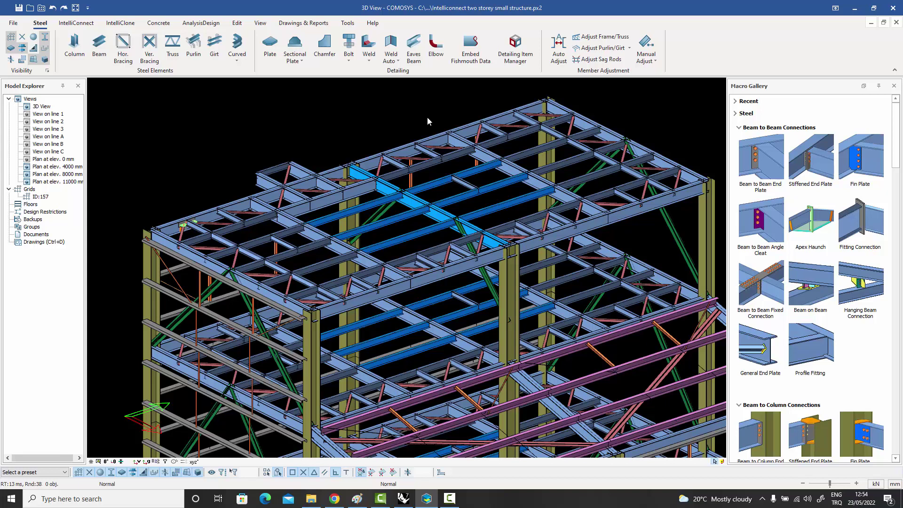
Connect the crossing beam to one side of the main roof edge beam with the Beam to Beam End Plate macro.
middle_click_drag(427, 121, 449, 116)
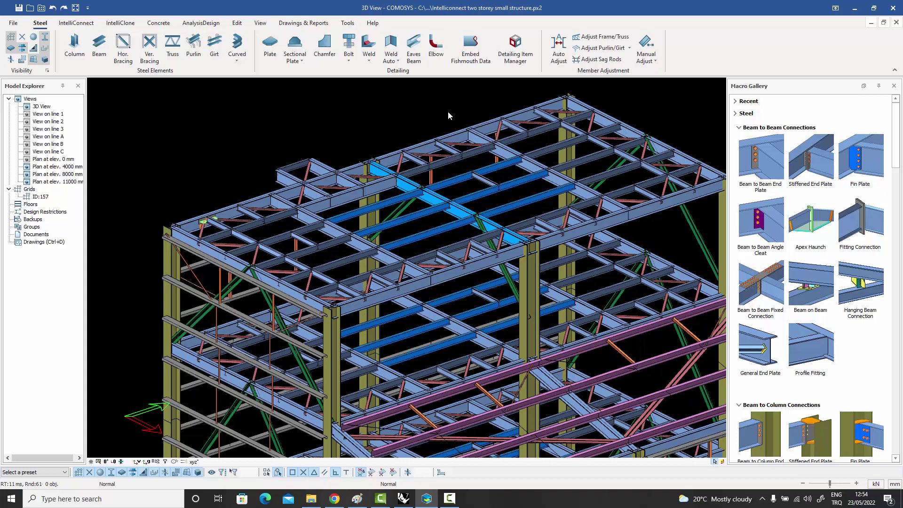
mouse_move(801, 162)
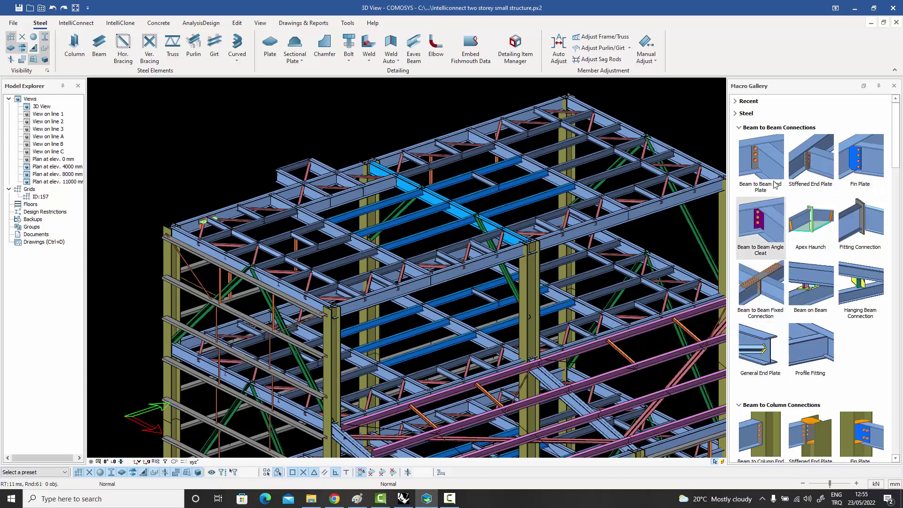
left_click(758, 158)
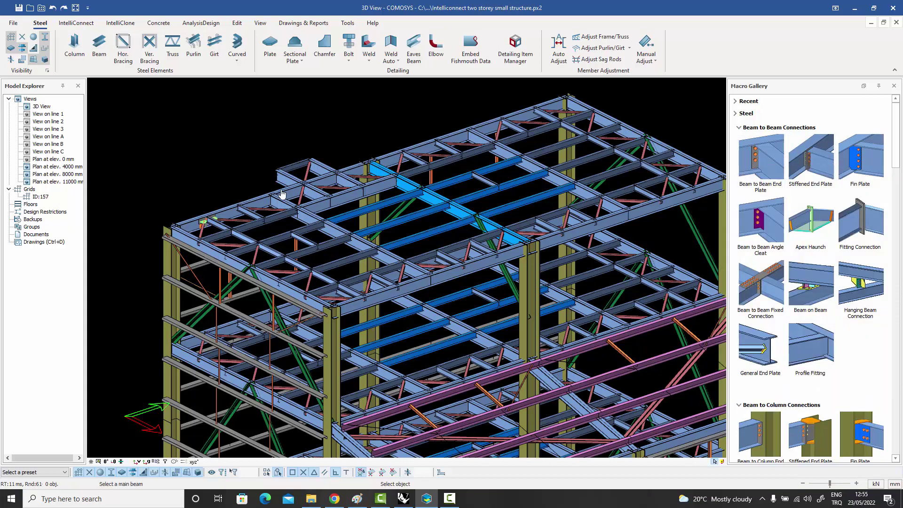
scroll(282, 195, "up", 5)
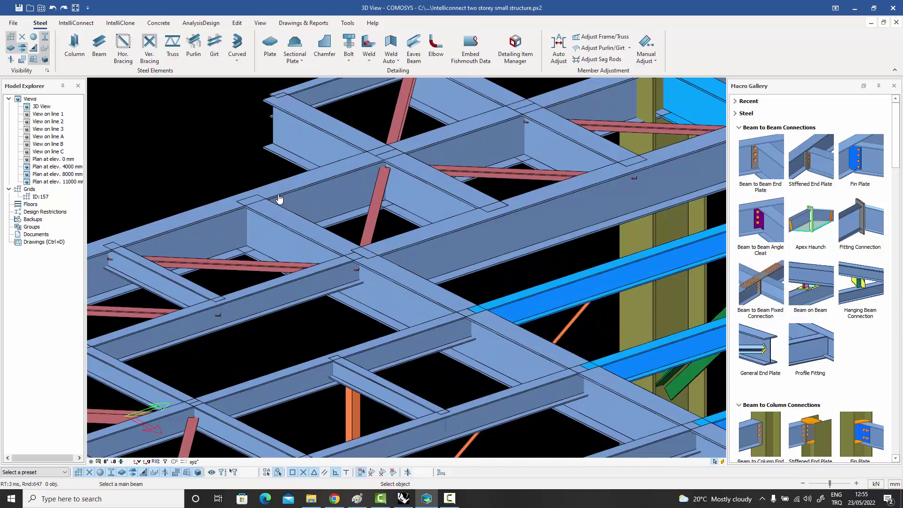
left_click(223, 235)
left_click(272, 234)
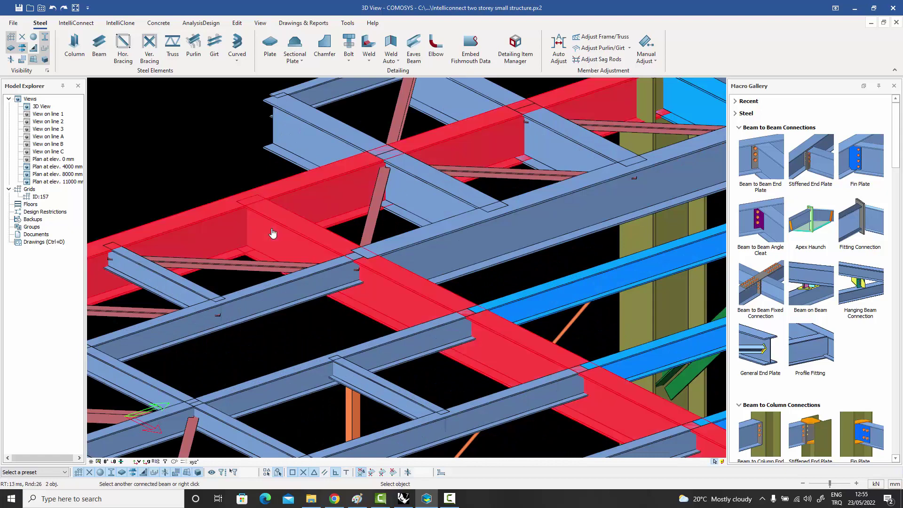
right_click(272, 233)
scroll(253, 222, "up", 3)
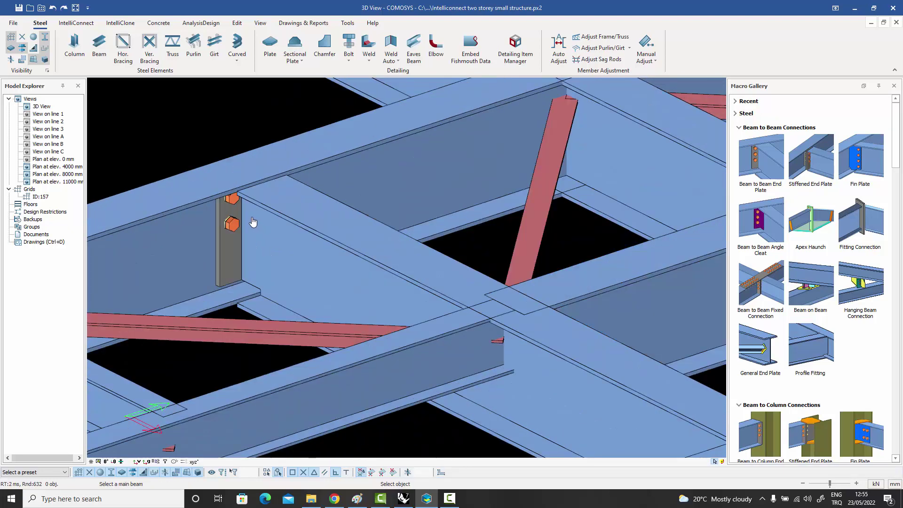
Try the Beam to Beam End Plate macro where the next crossing beam meets the main roof beam, and undo it.
scroll(253, 222, "down", 5)
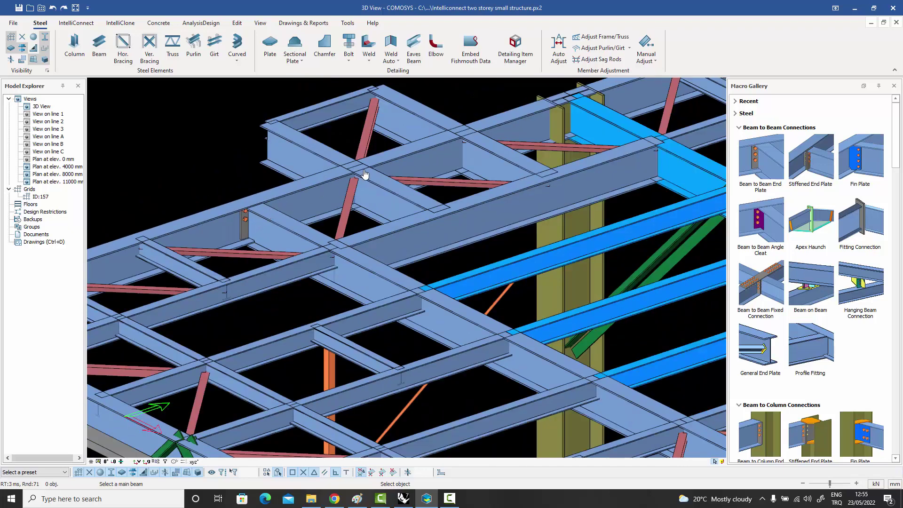
scroll(365, 174, "up", 3)
left_click(310, 187)
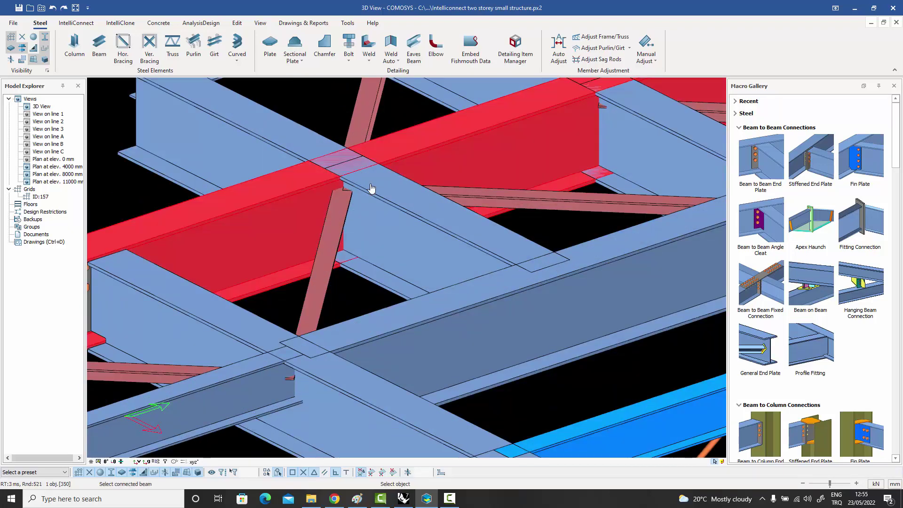
left_click(371, 188)
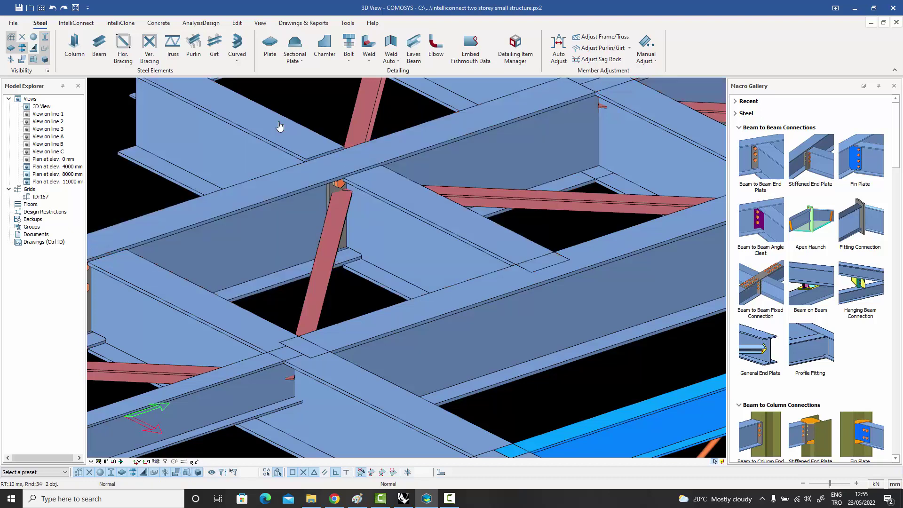
key("Escape")
key("ctrl+z")
middle_click_drag(318, 146, 317, 162)
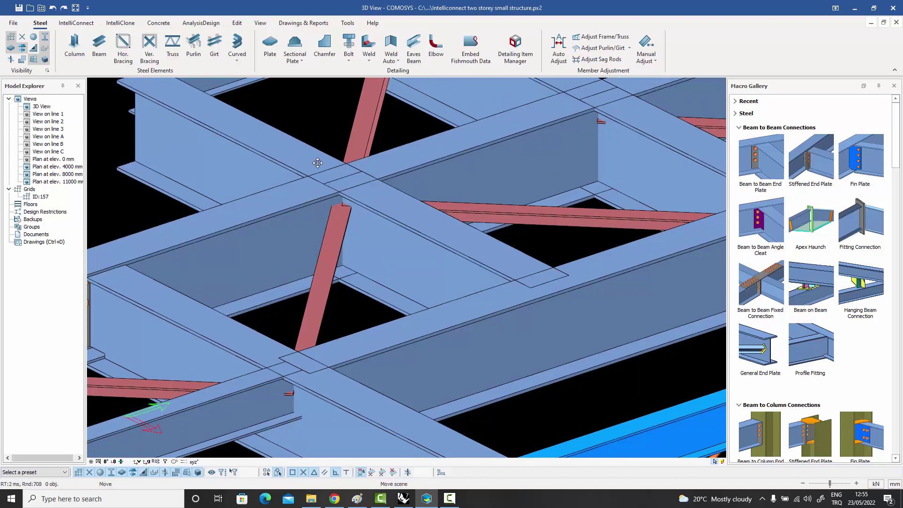
Try Stiffened End Plate connections on both sides of the main roof beam at the overhanging beam's joint, and undo them.
left_click(814, 164)
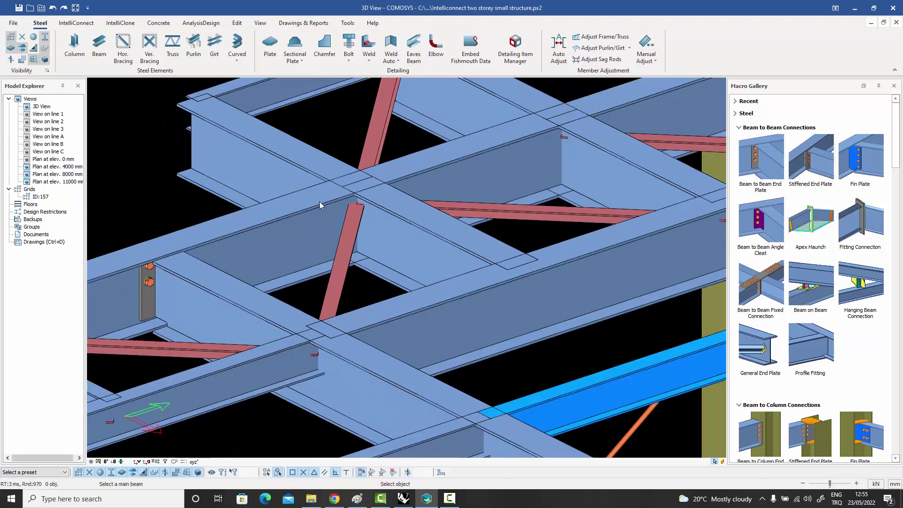
left_click(320, 202)
left_click(411, 211)
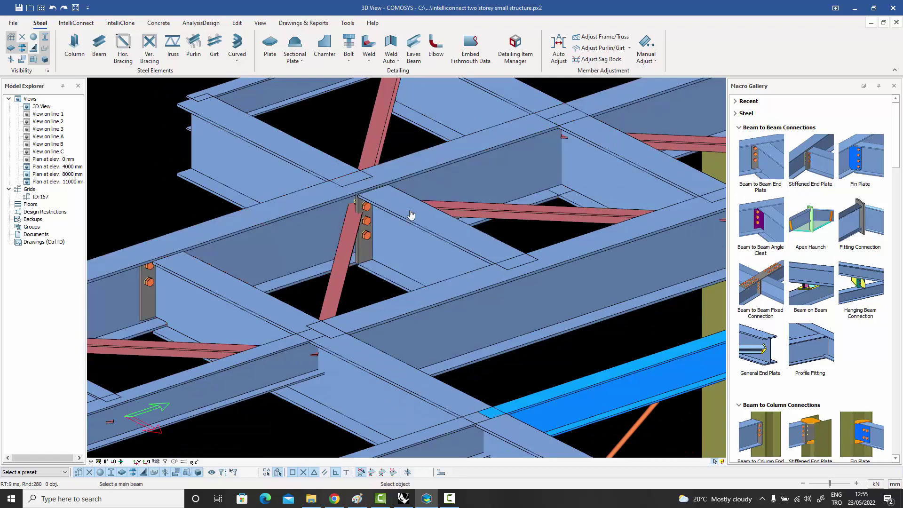
left_click(316, 197)
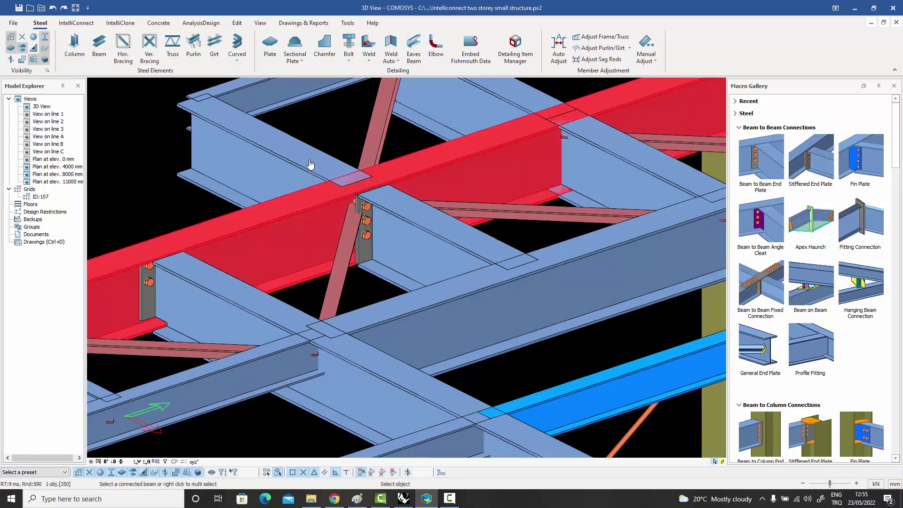
left_click(310, 165)
key("Escape")
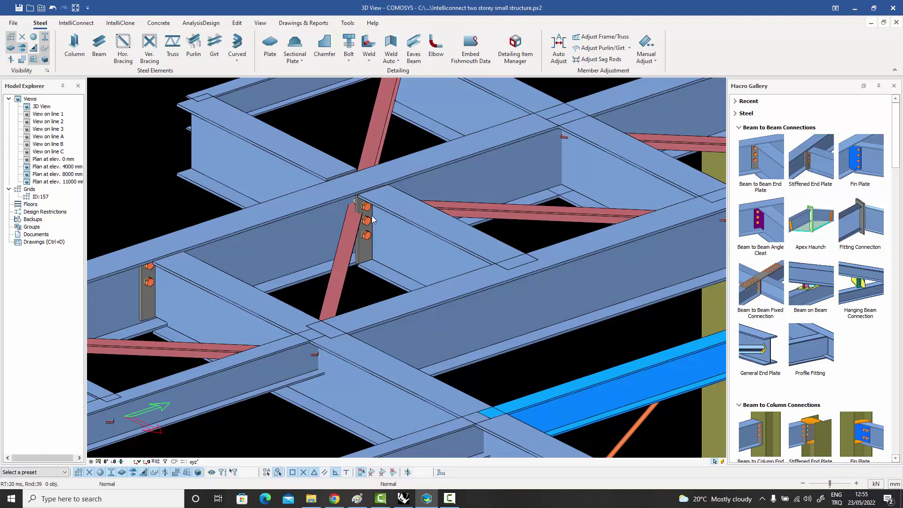
key("ctrl+z")
key("ctrl+z")
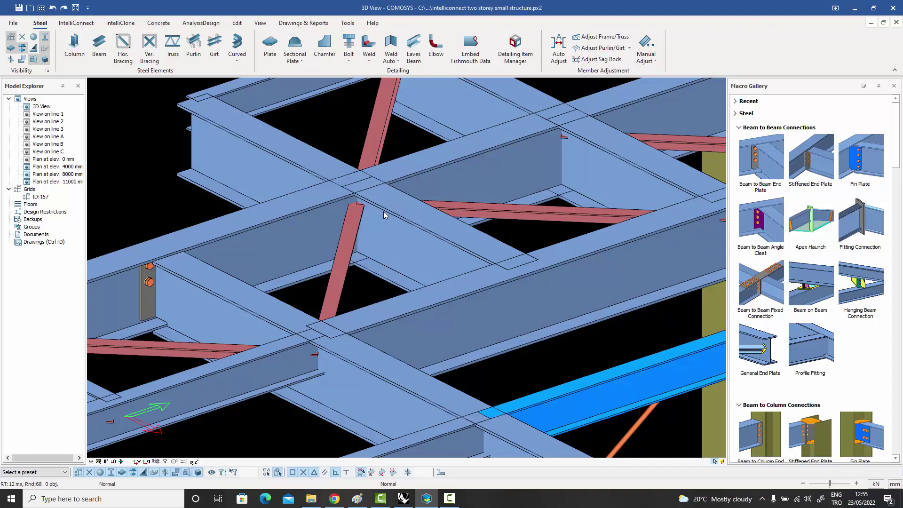
Try a Fin Plate connection without selecting stiffeners between the main roof beam and its inner crossing beam, and undo it.
left_click(867, 161)
left_click(327, 206)
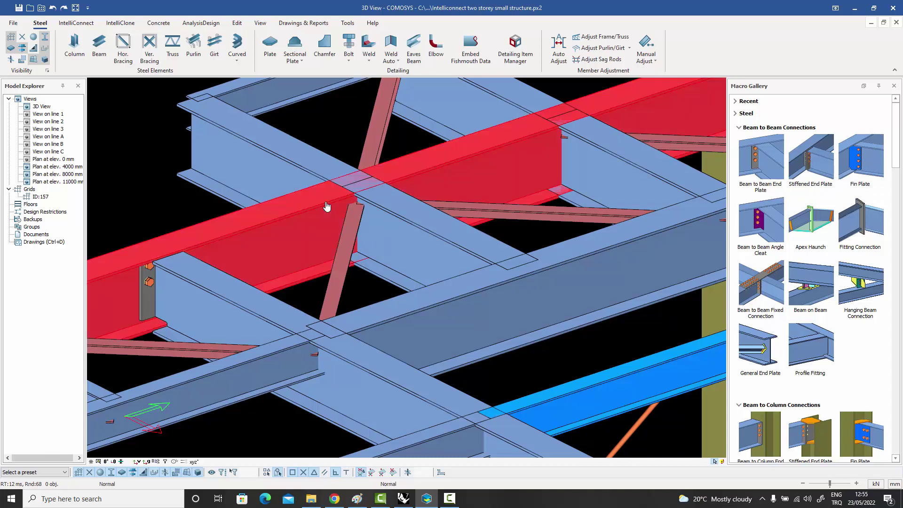
left_click(404, 230)
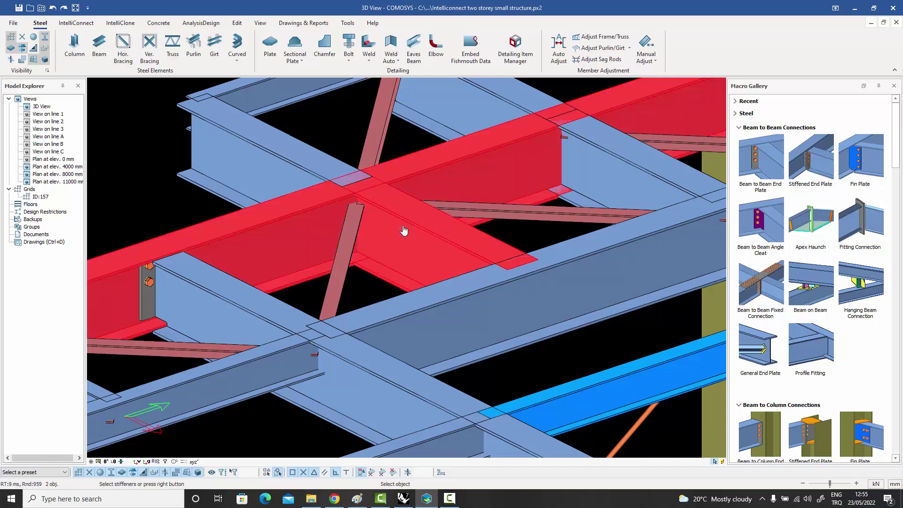
right_click(408, 217)
right_click(406, 217)
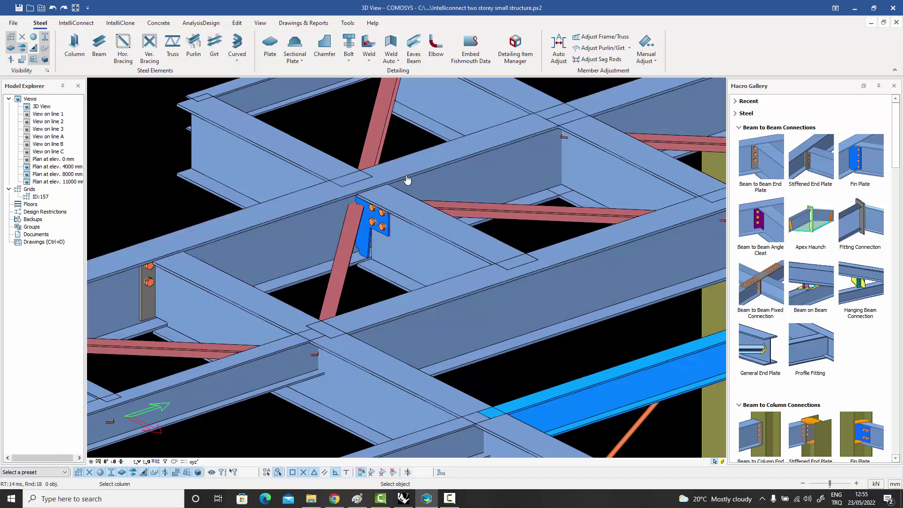
right_click(412, 158)
key("ctrl+z")
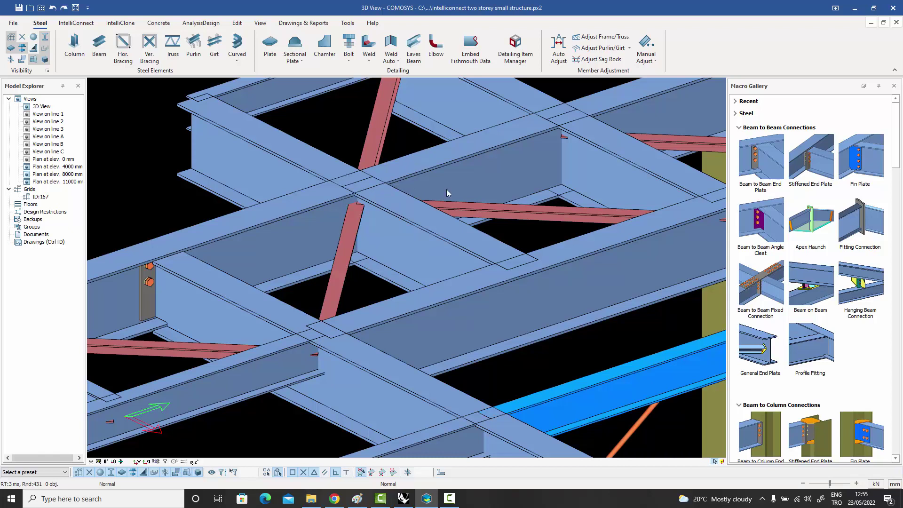
Try a Beam to Beam Angle Cleat connection between the main roof beam and its inner crossing beam, and undo it.
left_click(764, 228)
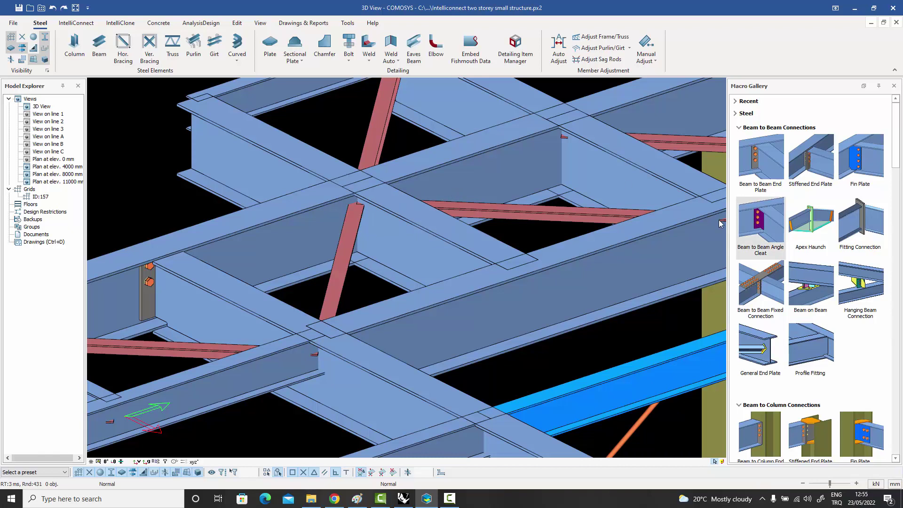
left_click(329, 209)
left_click(399, 219)
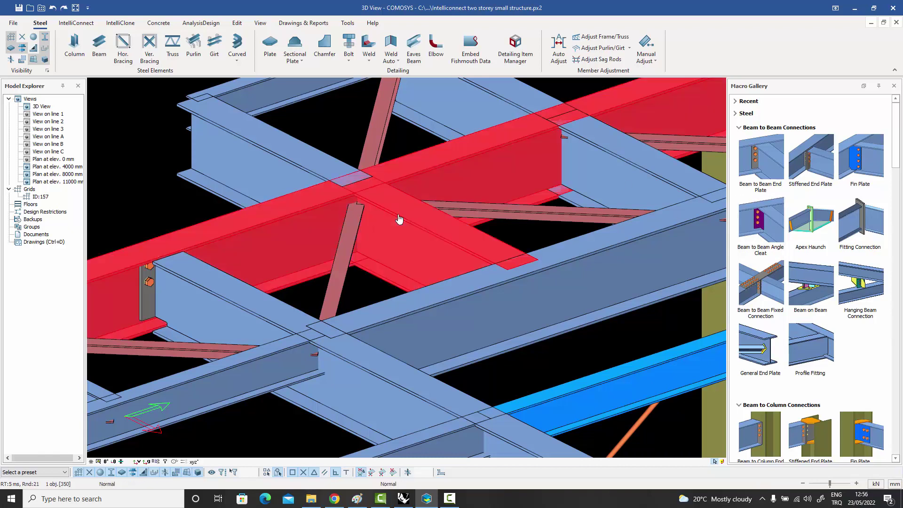
key("Escape")
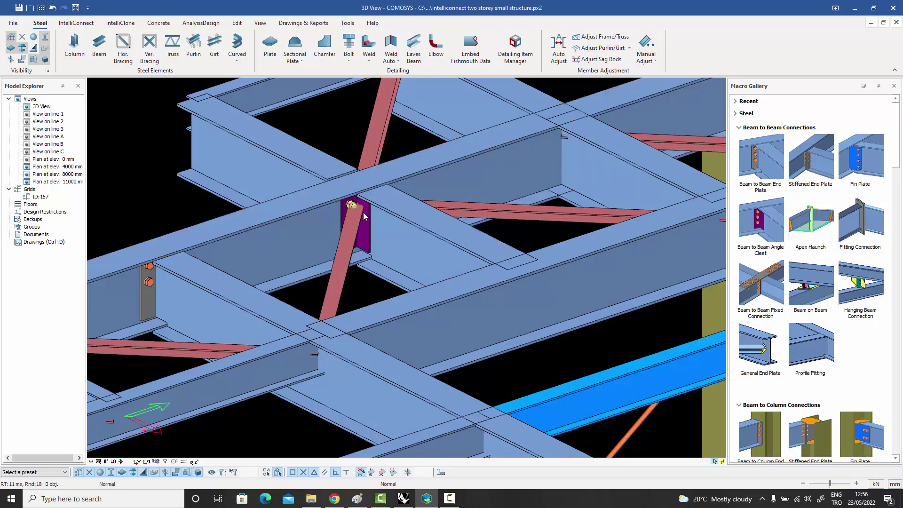
key("ctrl+z")
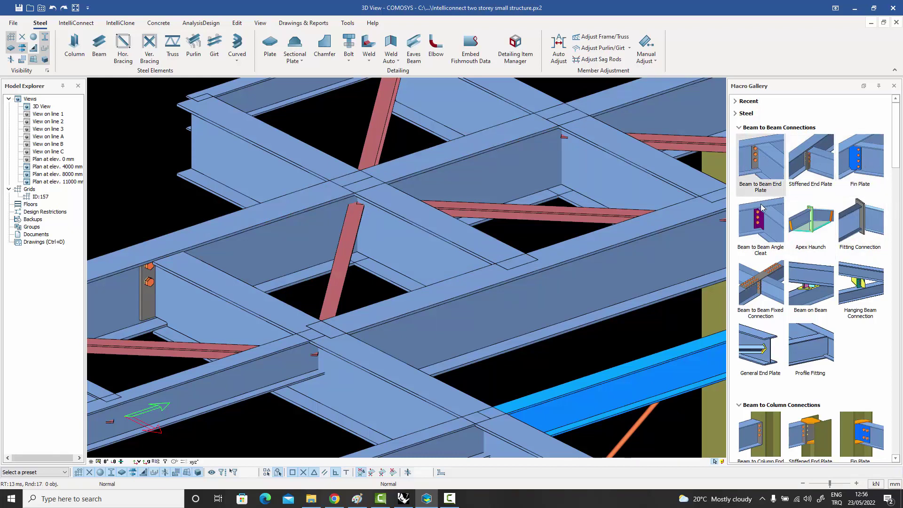
Apply the Stiffened End Plate macro to the crossing beams on both sides of the main roof beam at the overhang joint.
mouse_move(866, 165)
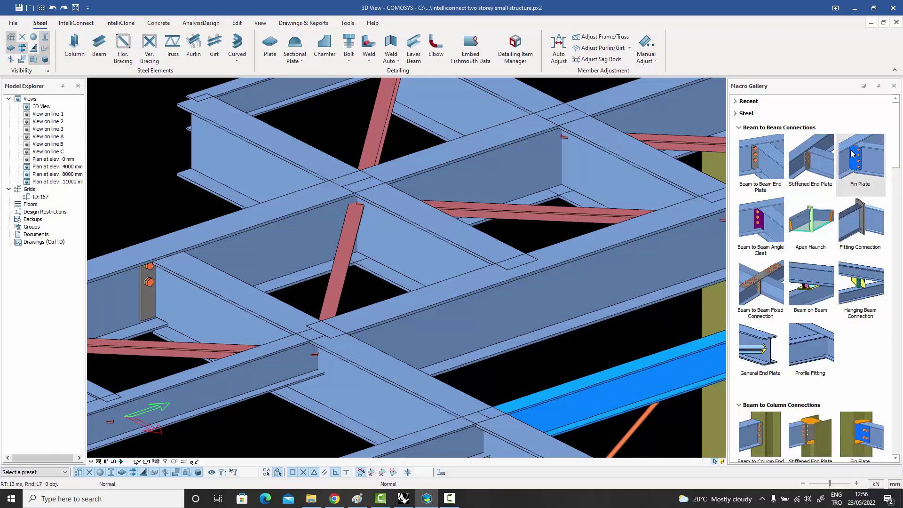
left_click(808, 159)
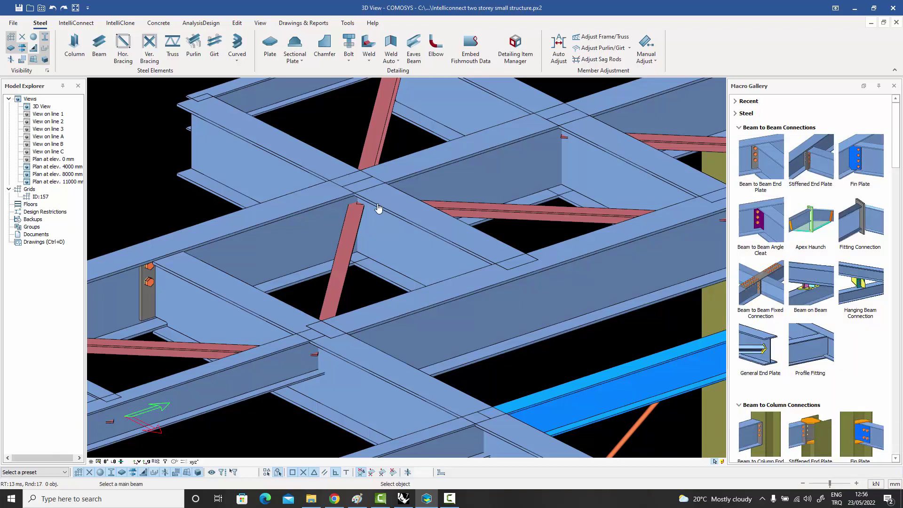
left_click(390, 212)
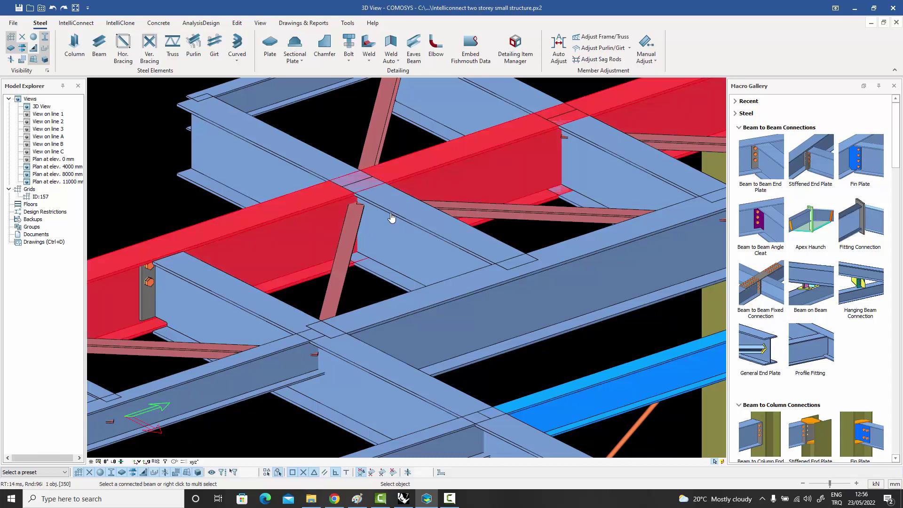
left_click(392, 216)
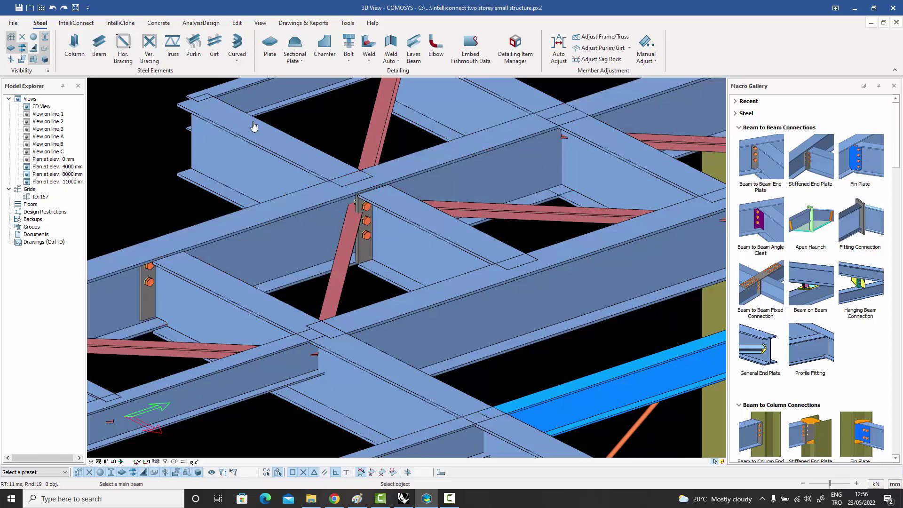
left_click(313, 170)
key("Escape")
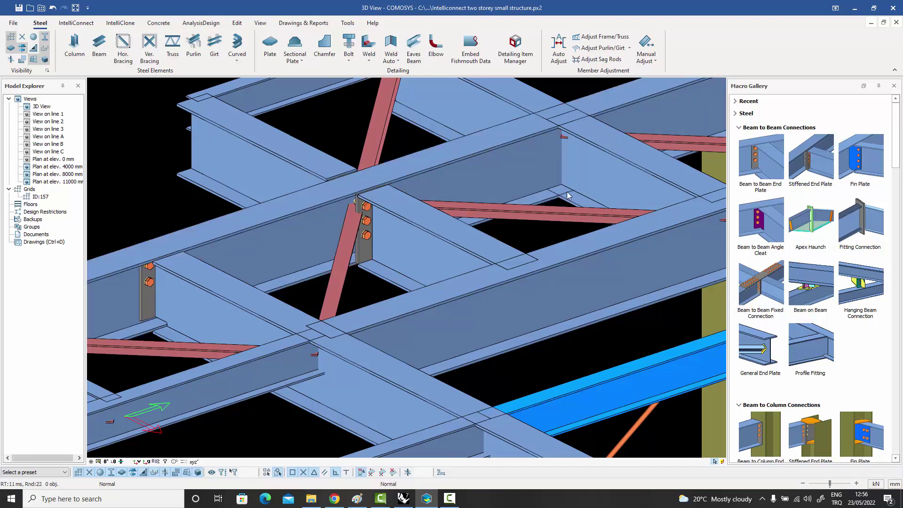
Join the two opposite crossing beams over the main roof beam with the Beam to Beam Fixed Connection macro and inspect the bolted plate.
left_click(735, 280)
left_click(313, 166)
left_click(408, 210)
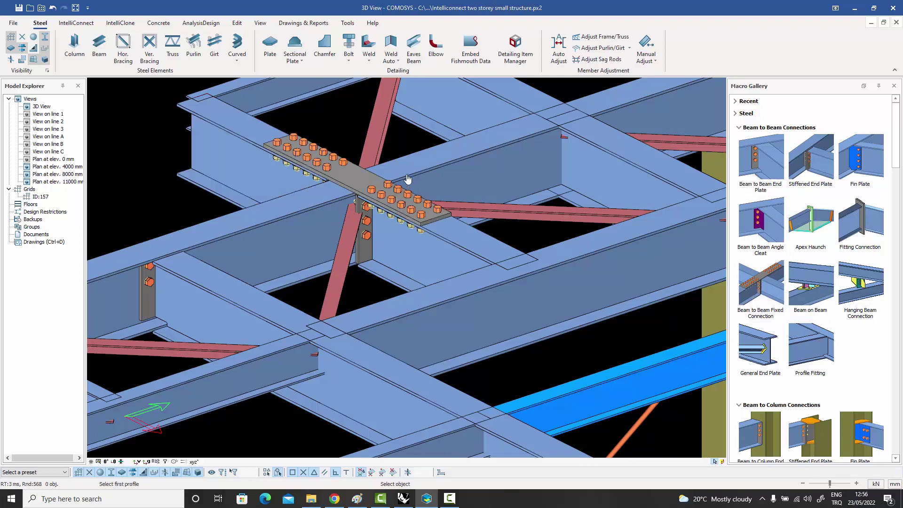
middle_click_drag(370, 194, 314, 145)
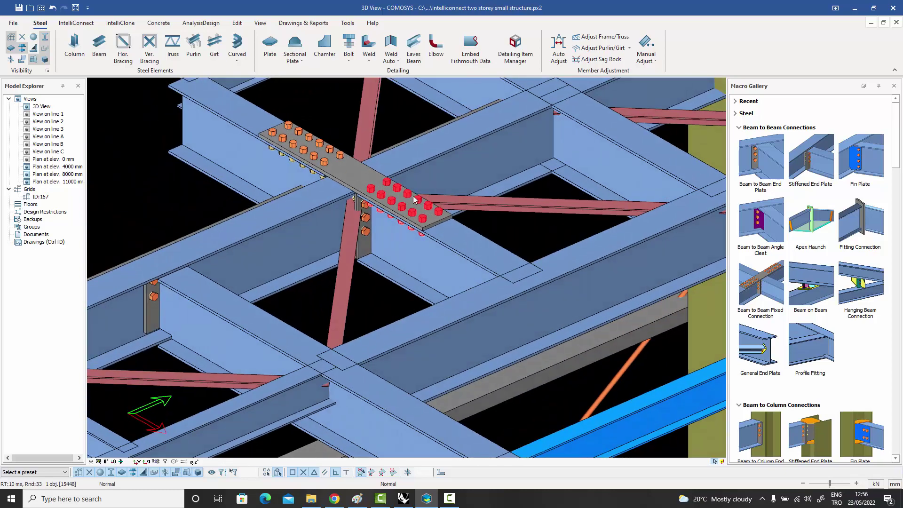
middle_click_drag(413, 195, 388, 164)
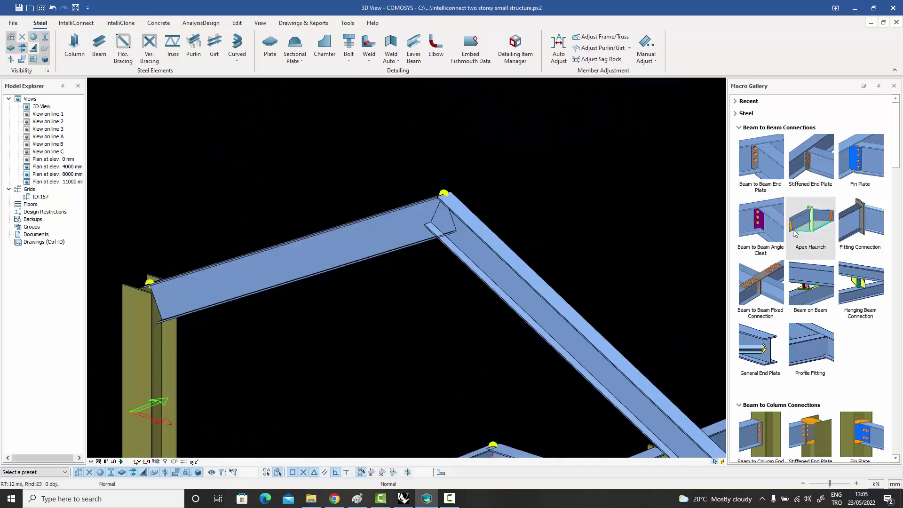
Join the two sloping roof beams at the ridge with the Apex Haunch macro.
left_click(806, 225)
left_click(407, 230)
left_click(478, 243)
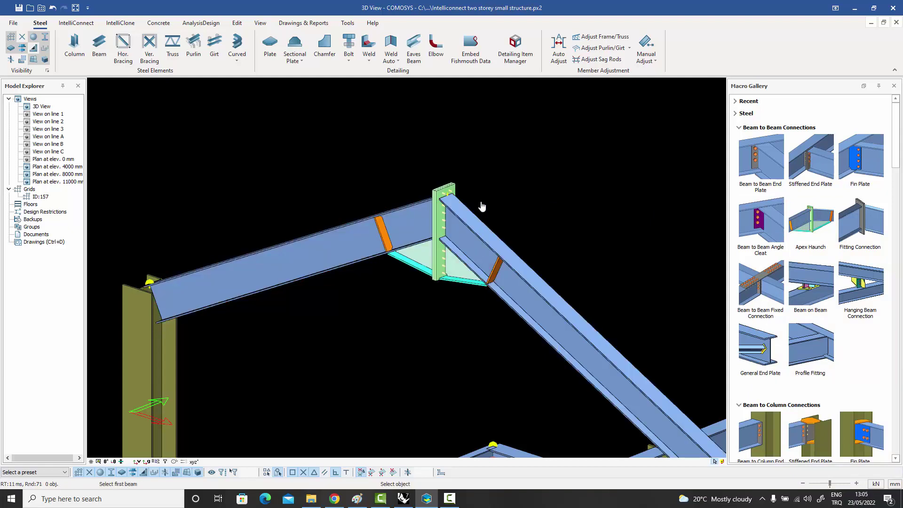
scroll(467, 209, "up", 4)
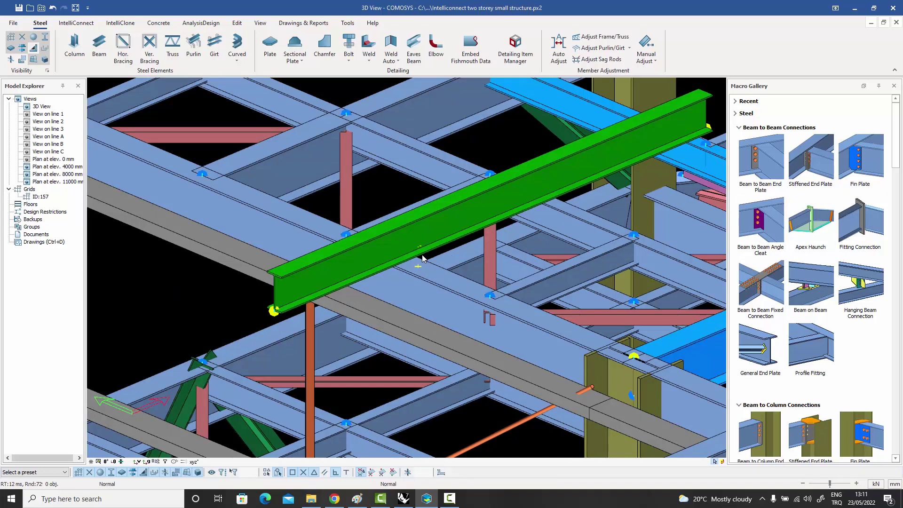
Try a Beam on Beam connection between the main beam and the green beam above, selecting the lower beam first, and delete it.
left_click(418, 270)
middle_click_drag(418, 270, 460, 241)
middle_click_drag(414, 258, 434, 262)
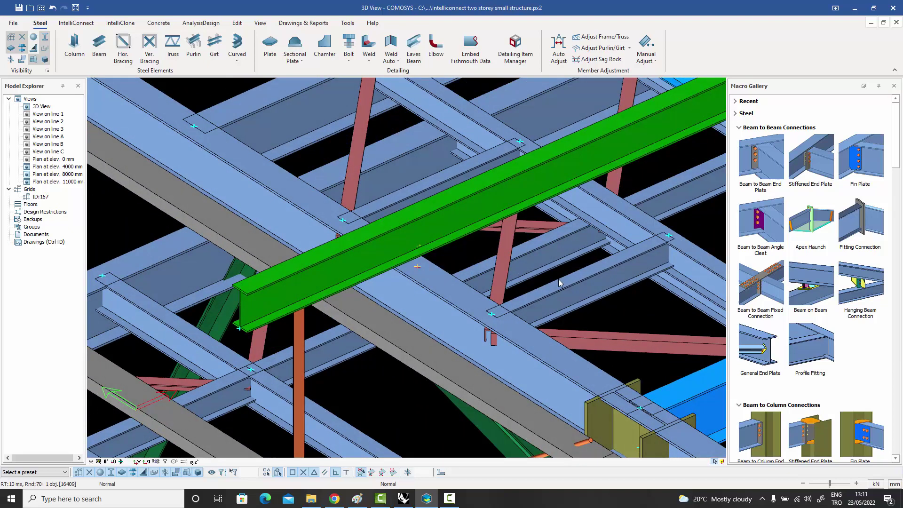
middle_click_drag(495, 259, 497, 255)
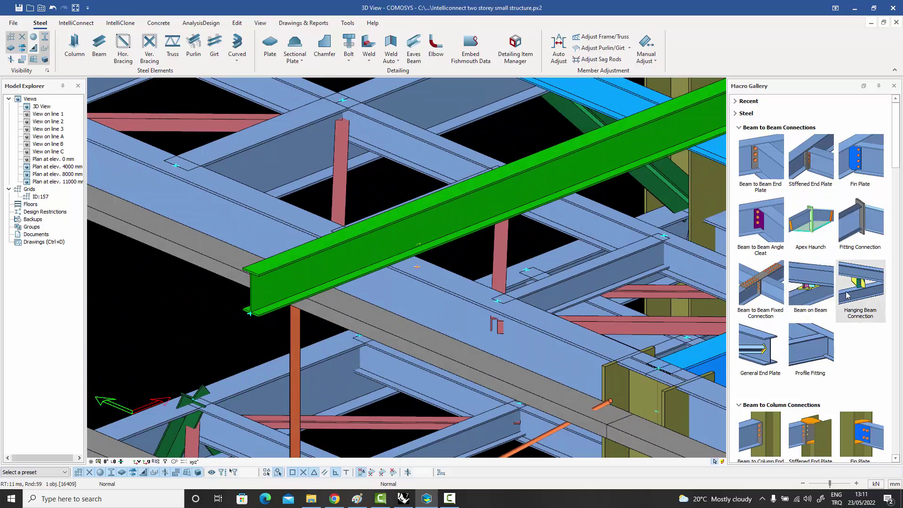
left_click(811, 289)
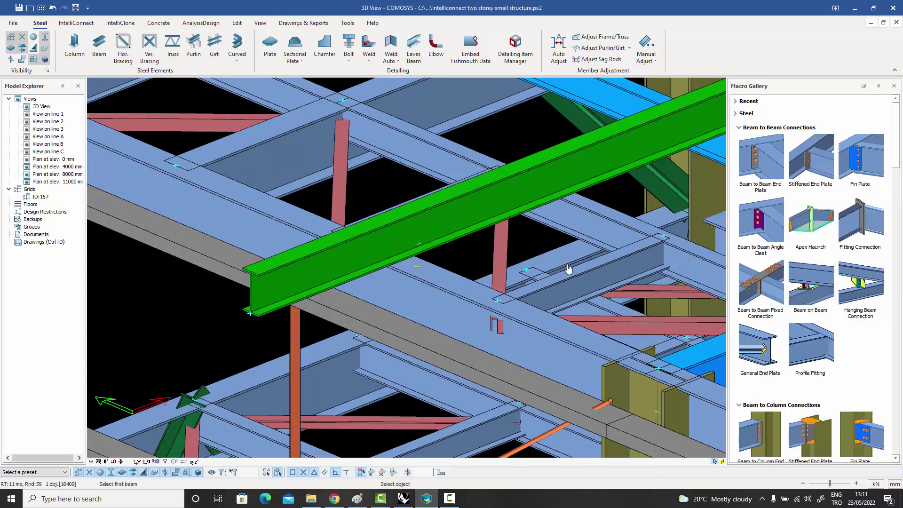
left_click(437, 272)
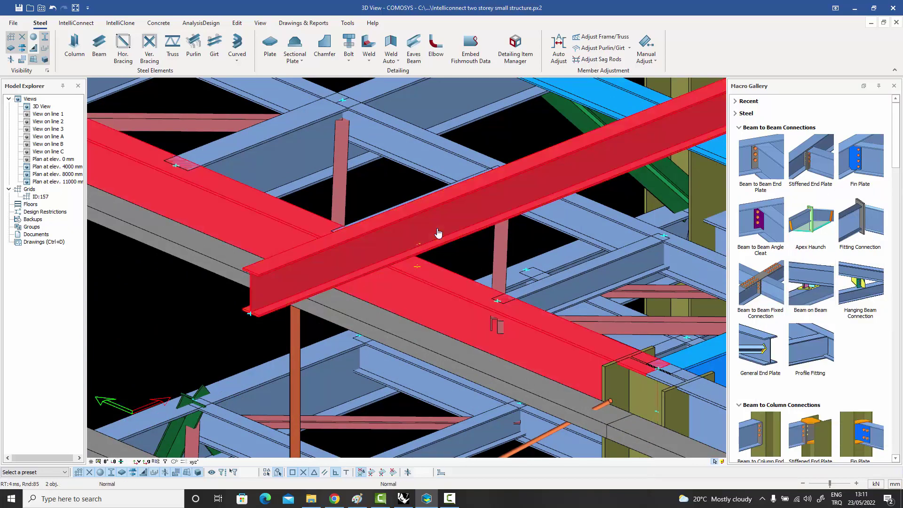
left_click(439, 233)
right_click(439, 232)
left_click(460, 235)
scroll(390, 264, "up", 6)
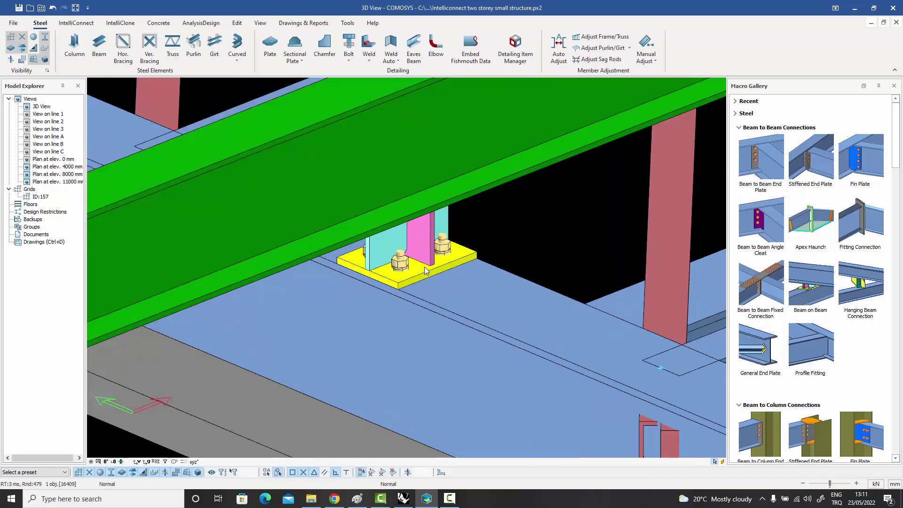
mouse_move(389, 263)
middle_mouse_down()
mouse_move(387, 238)
mouse_move(370, 243)
mouse_move(384, 256)
middle_mouse_up()
key("Delete")
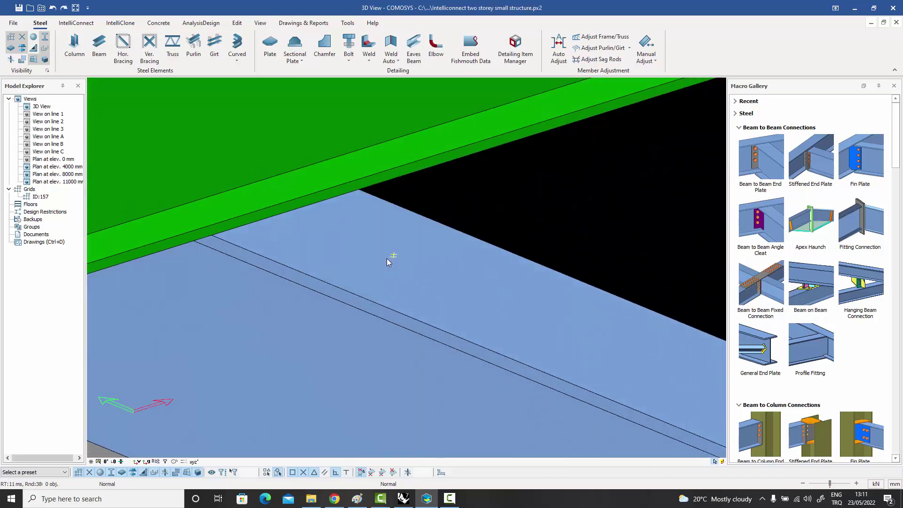
Try the Beam on Beam connection with the upper green beam selected first and the lower main beam second, inspect it, and remove it.
scroll(389, 258, "down", 5)
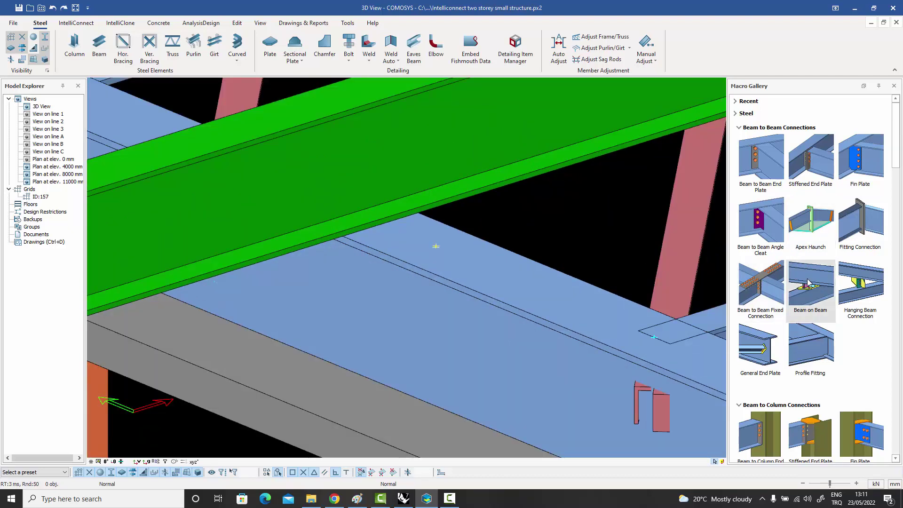
left_click(408, 185)
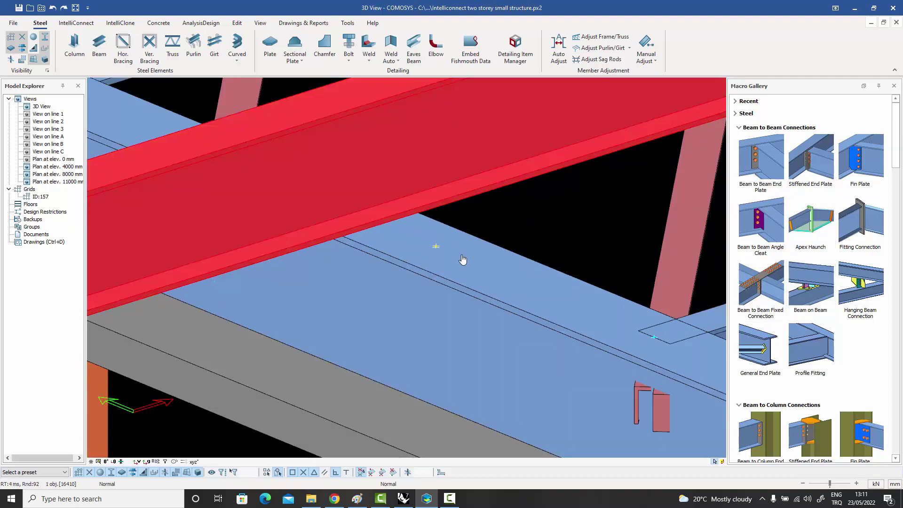
left_click(463, 258)
right_click(469, 247)
left_click(476, 251)
mouse_move(487, 226)
middle_mouse_down()
mouse_move(484, 198)
mouse_move(487, 224)
middle_mouse_up()
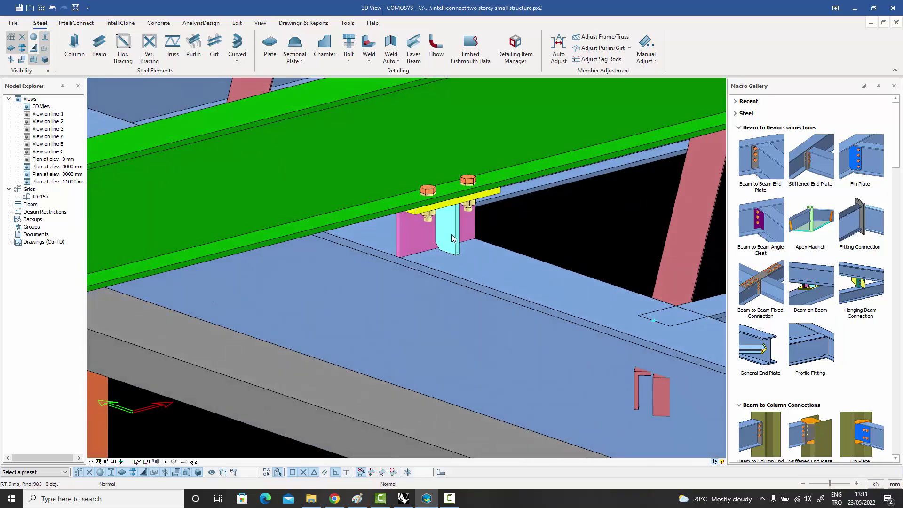
scroll(453, 238, "down", 3)
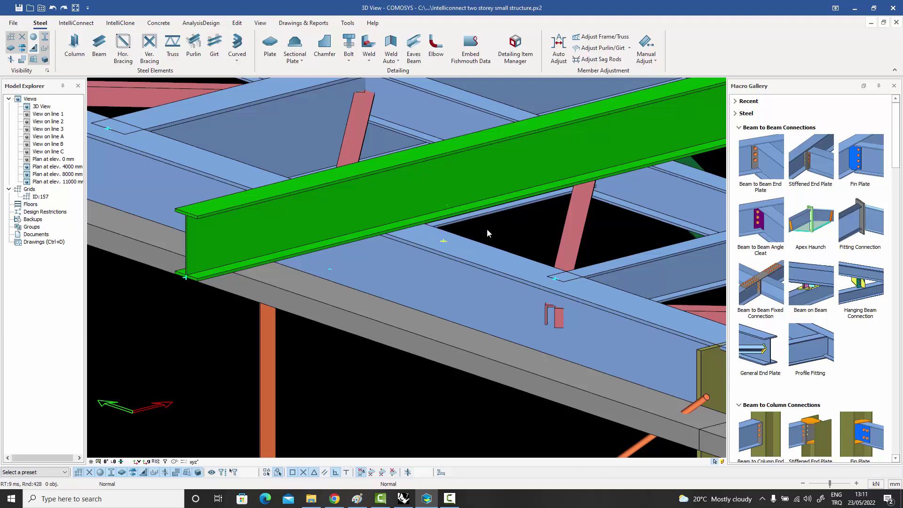
middle_click_drag(498, 227, 667, 274)
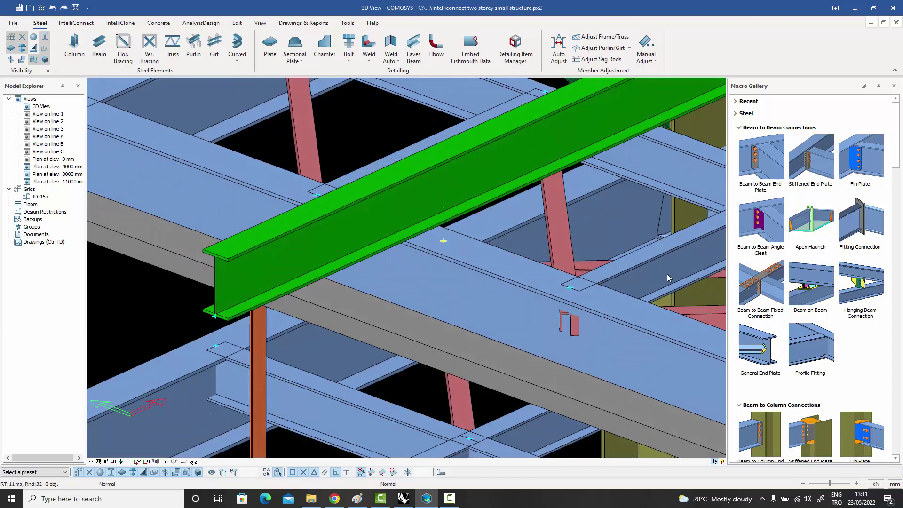
Try a hanging beam connection with the lower blue beam as main and the green crossing beam as hanging, and delete it.
mouse_move(859, 288)
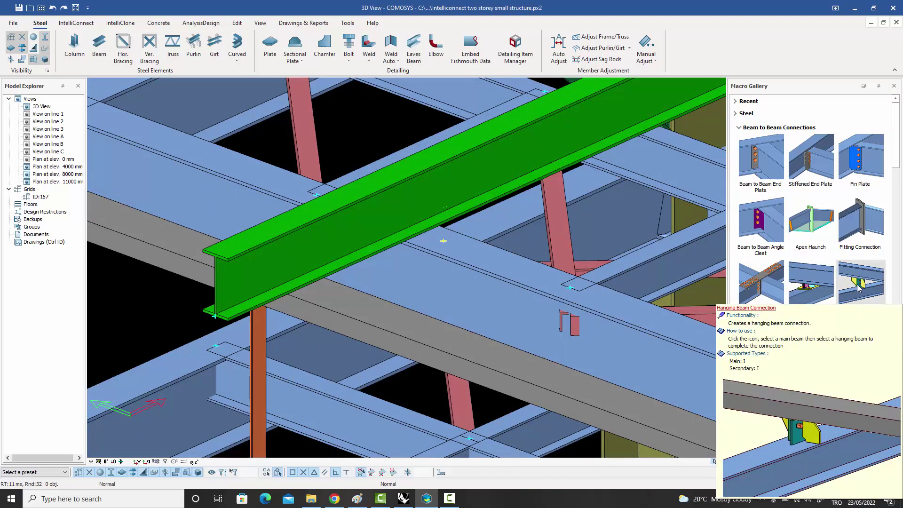
left_click(865, 296)
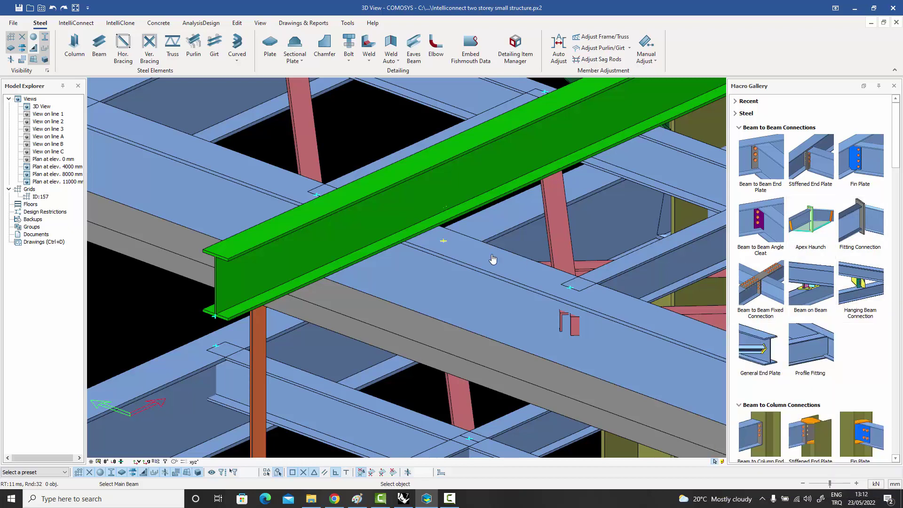
left_click(455, 238)
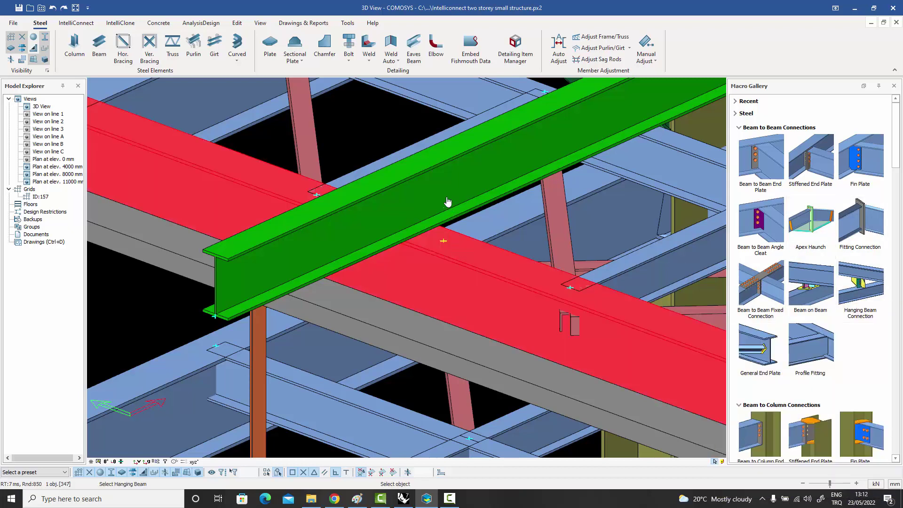
left_click(447, 202)
key("Escape")
left_click(453, 230)
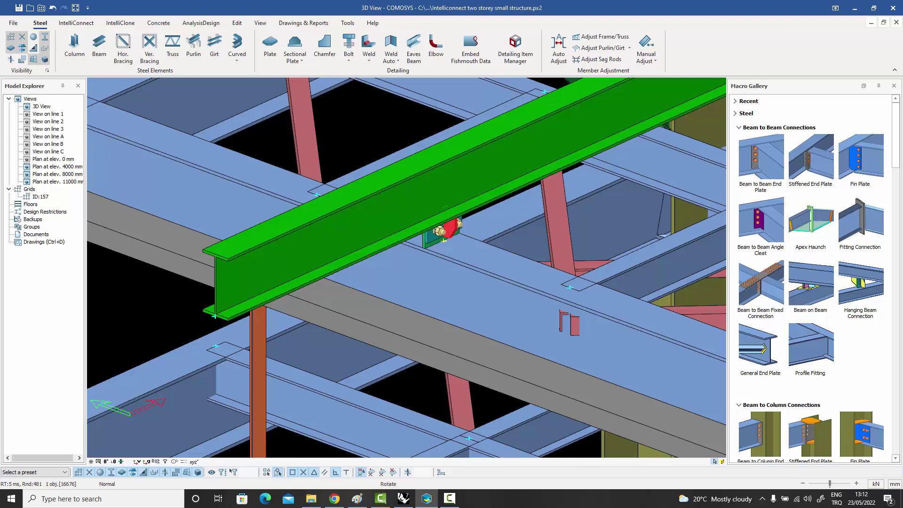
mouse_move(453, 230)
middle_mouse_down()
mouse_move(550, 186)
mouse_move(470, 227)
middle_mouse_up()
scroll(436, 235, "up", 5)
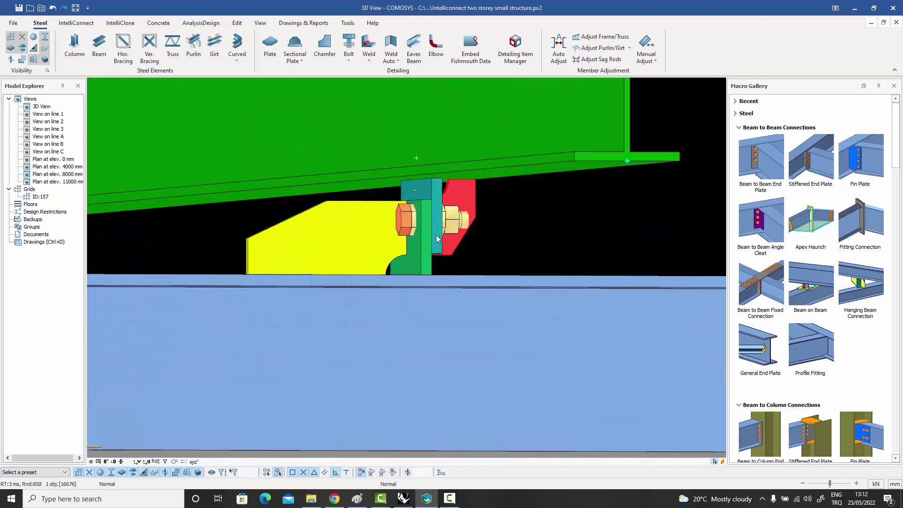
scroll(428, 224, "down", 4)
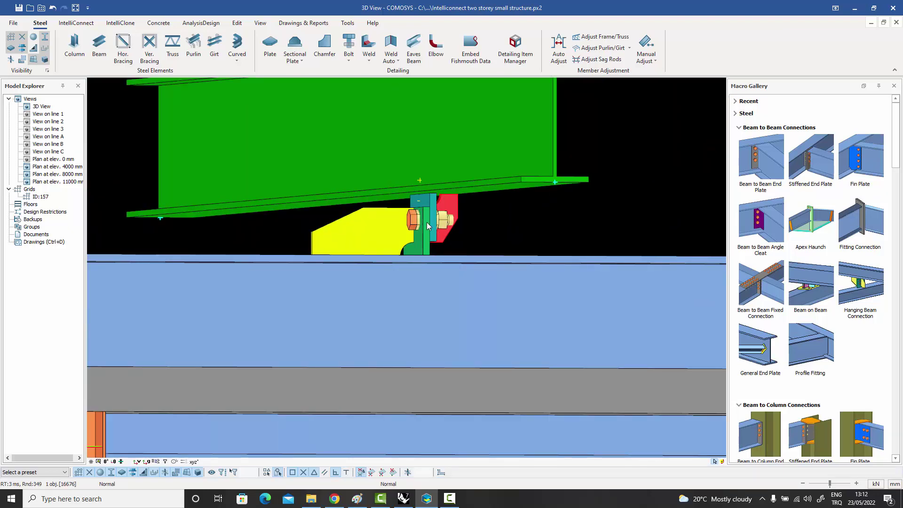
middle_click_drag(427, 224, 407, 234)
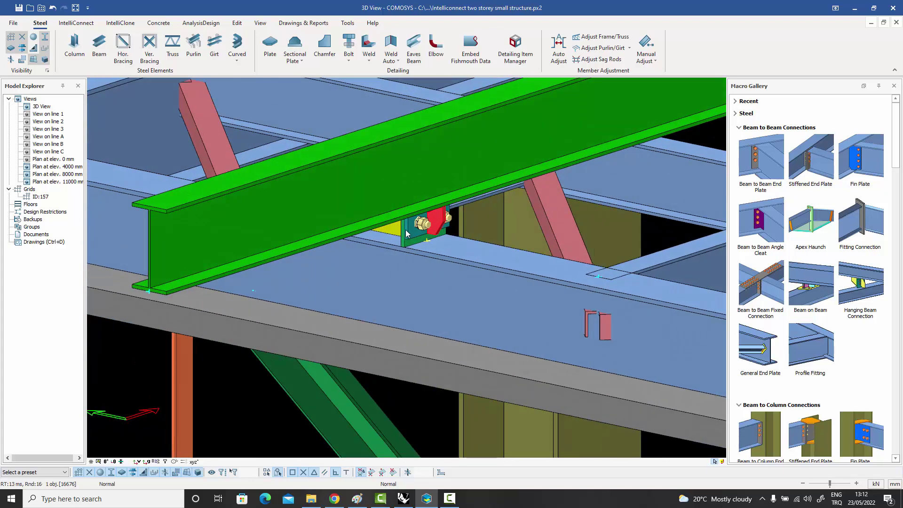
key("Delete")
Create a hanging beam connection with the green beam as main and the blue beam beneath it as hanging.
left_click(860, 289)
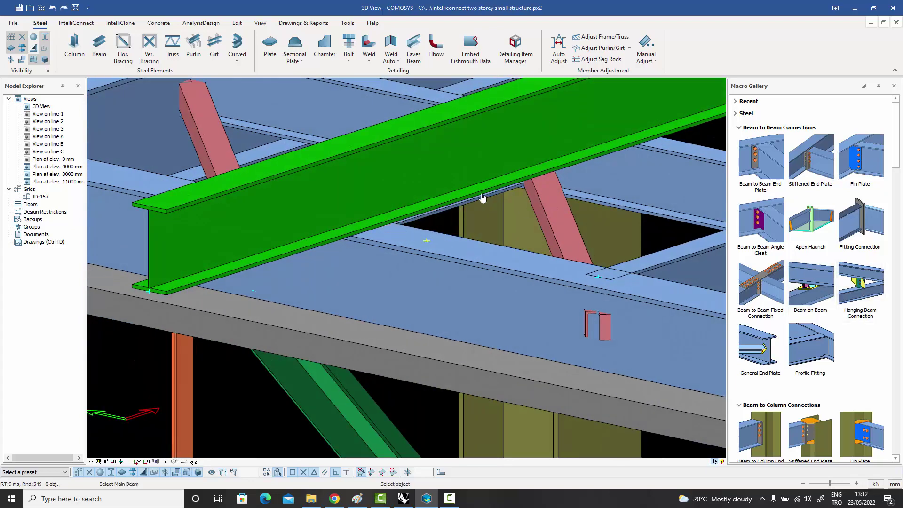
left_click(440, 221)
left_click(455, 254)
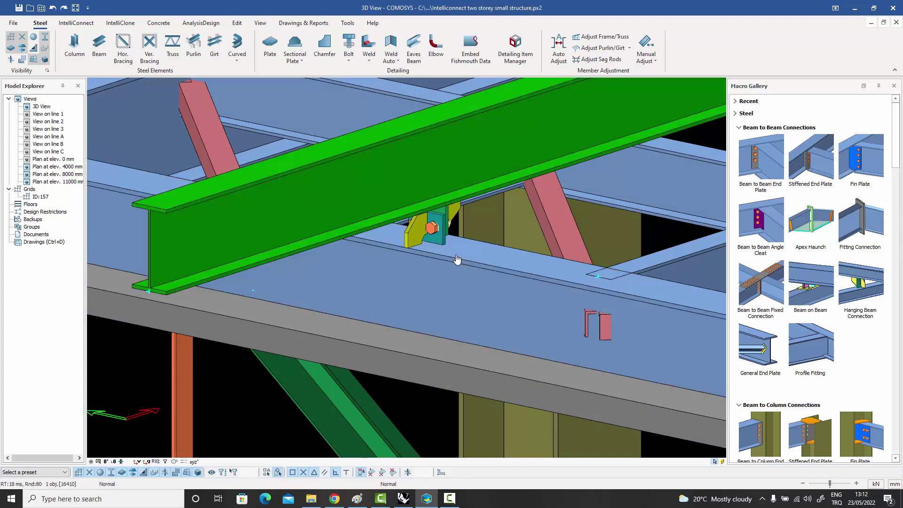
key("Escape")
left_click(456, 211)
middle_click_drag(457, 210, 451, 248)
left_click(491, 253)
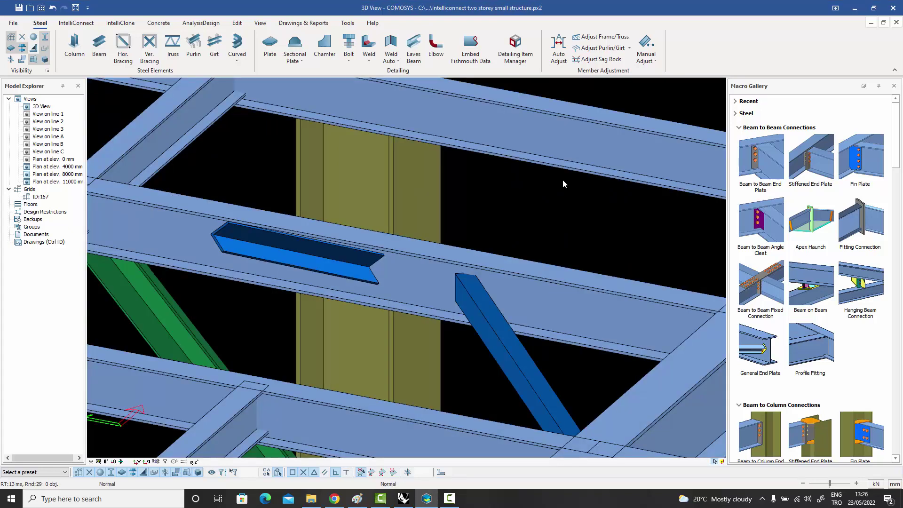
Connect the two blue angle braces to the web of the beam behind them with general end plates.
left_click(327, 257)
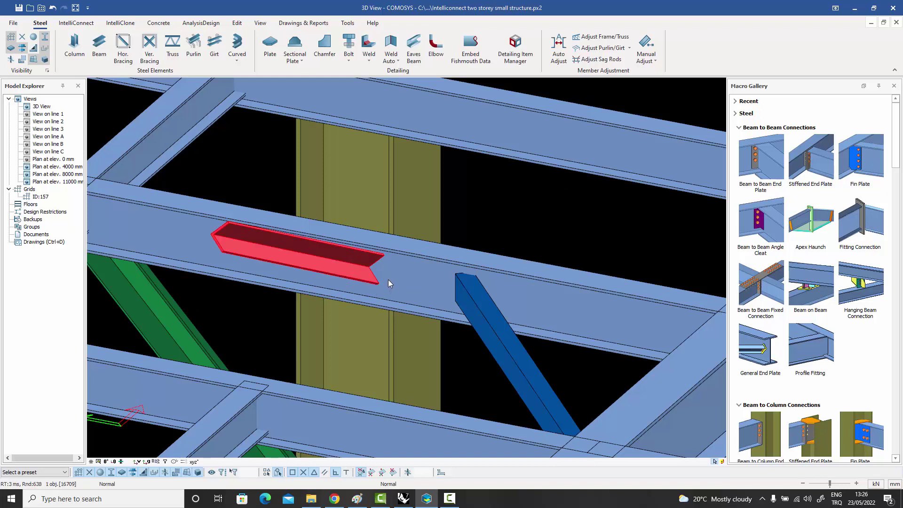
left_click(497, 215)
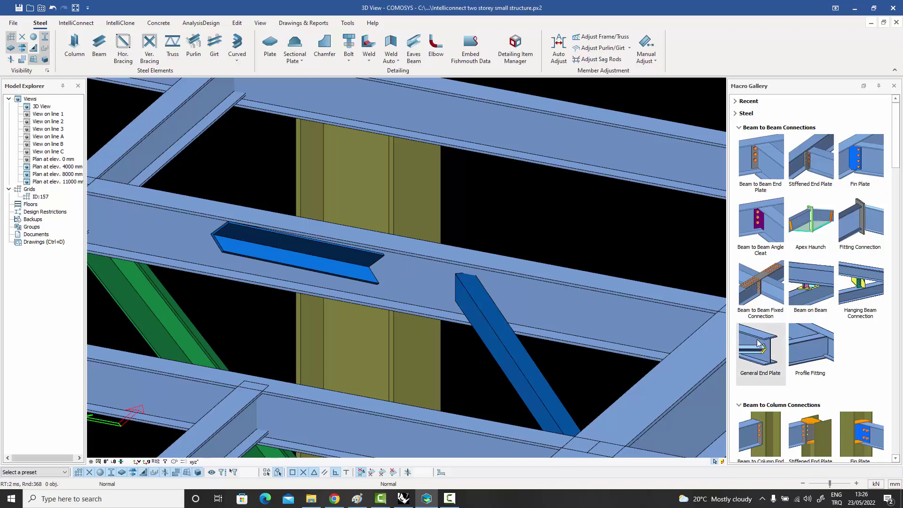
mouse_move(757, 349)
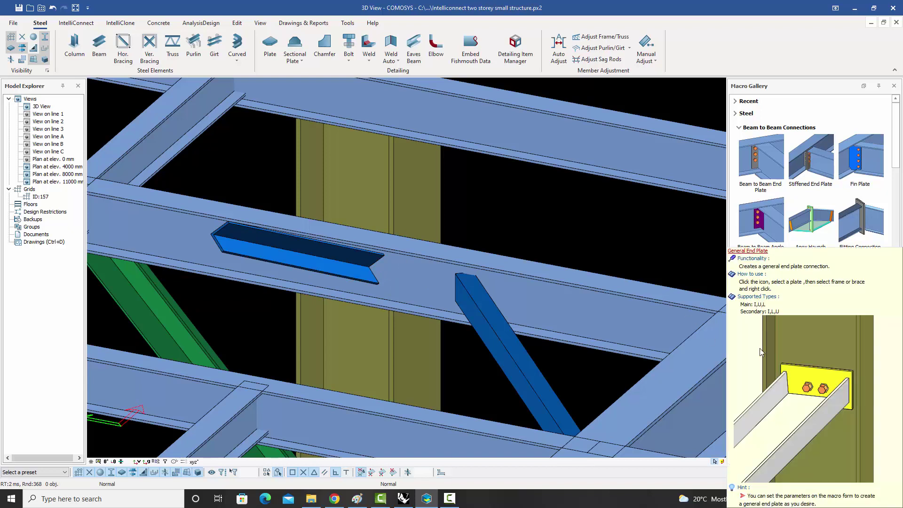
left_click(761, 349)
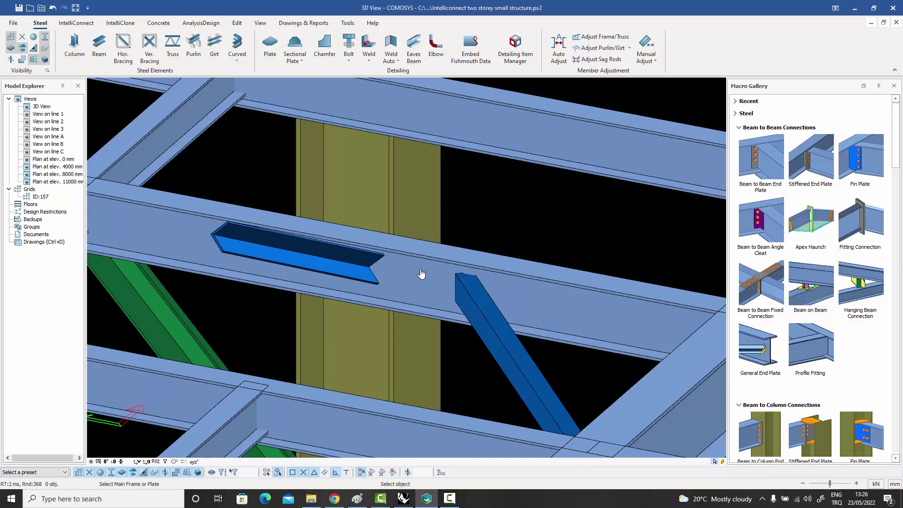
left_click(405, 278)
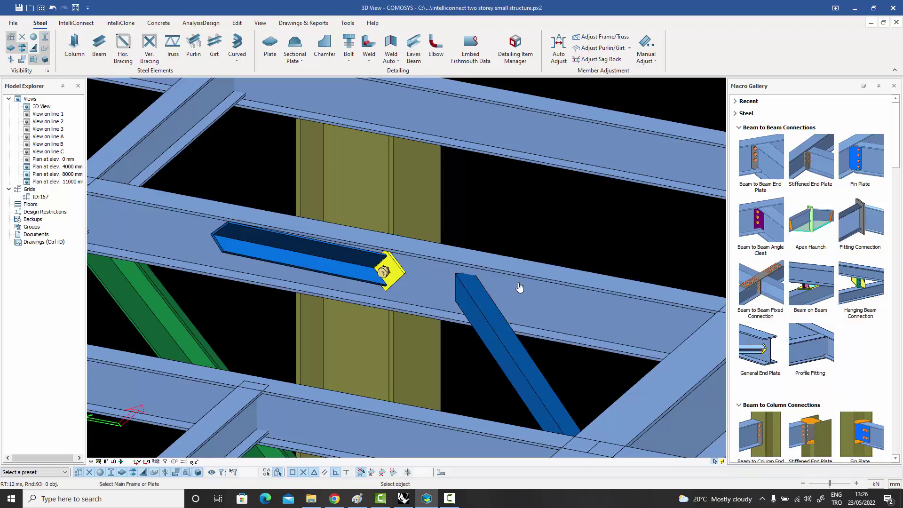
left_click(486, 313)
key("Escape")
left_click(470, 274)
middle_click_drag(471, 273, 481, 253)
Try an extended end plate connection between the olive column and the blue beam framing into its flange, and undo it.
scroll(498, 222, "down", 4)
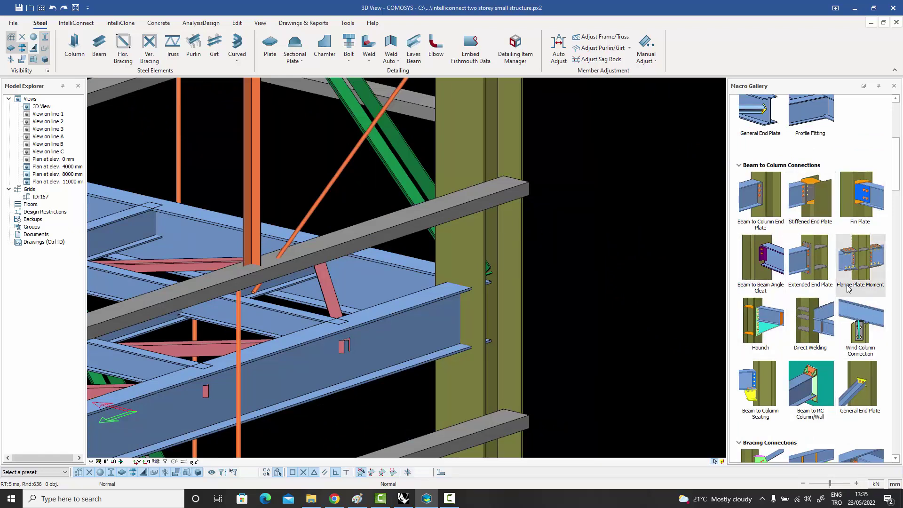
left_click(806, 255)
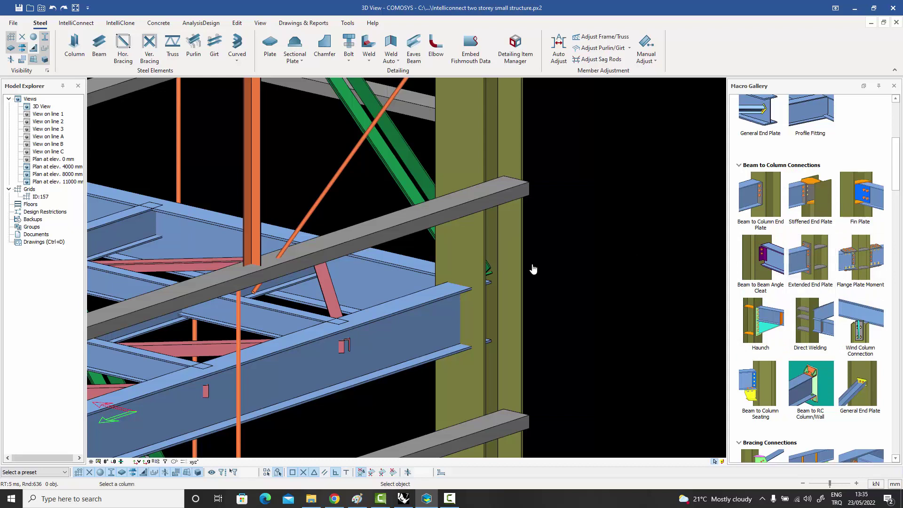
left_click(464, 226)
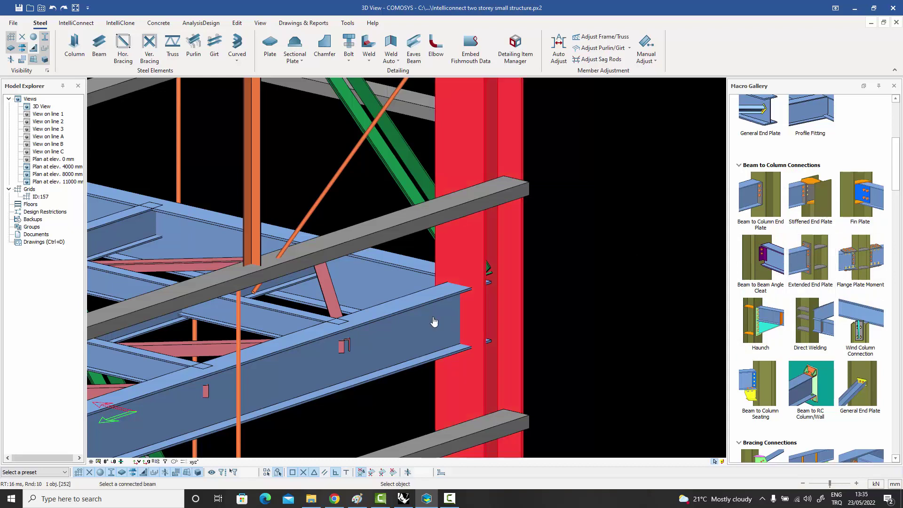
left_click(433, 319)
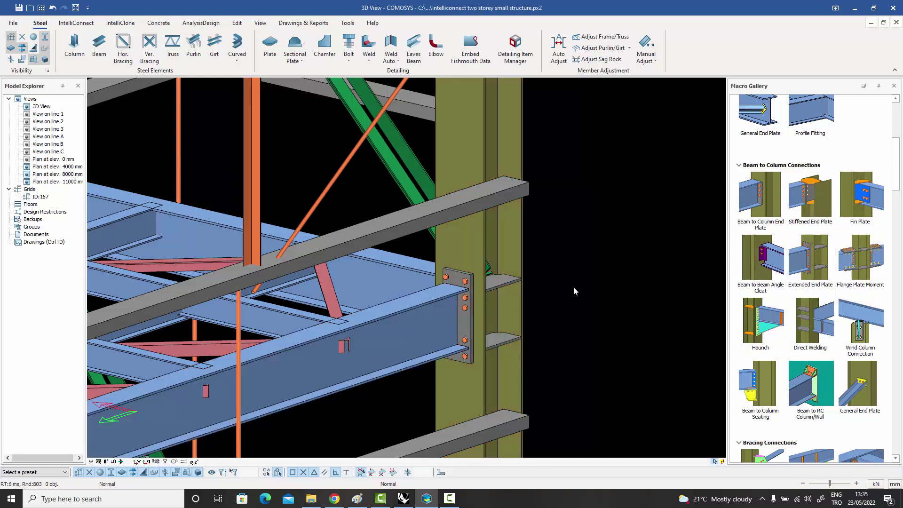
key("ctrl+z")
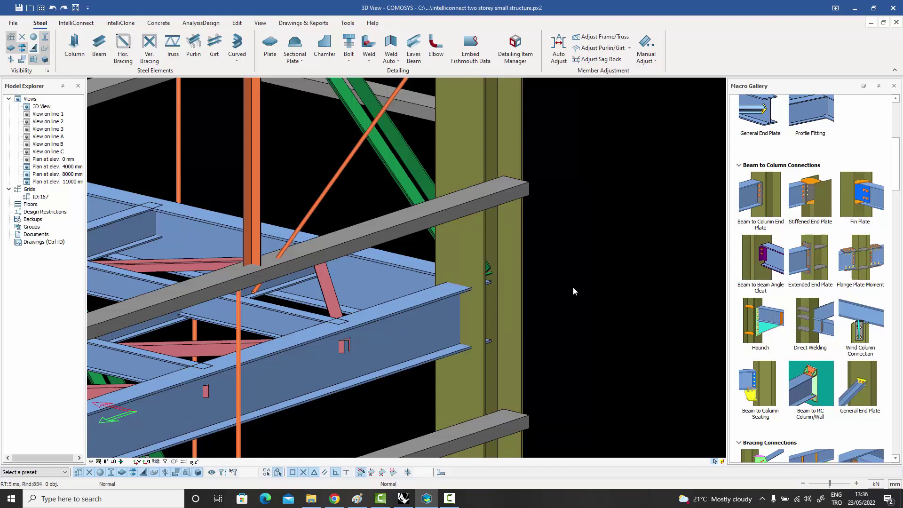
Try a flange plate moment connection between the same column and the beam framing into its flange, and undo it.
left_click(859, 259)
left_click(476, 268)
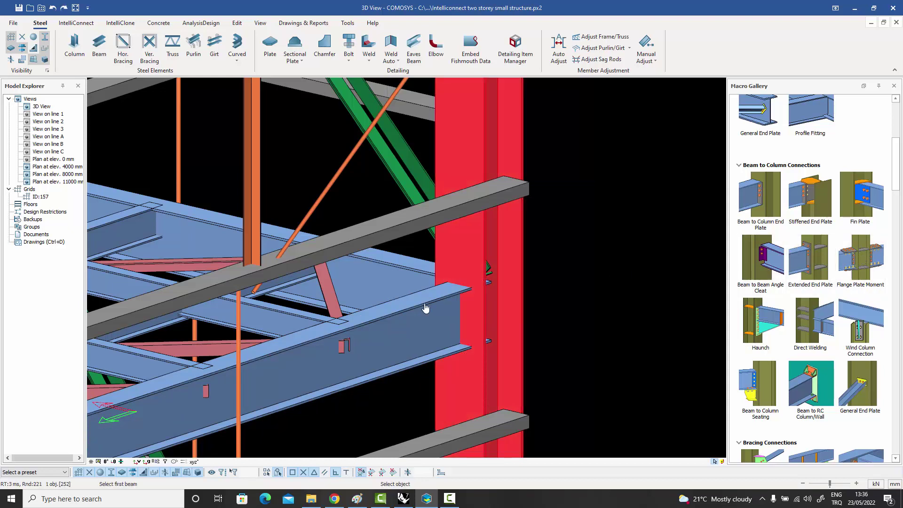
left_click(425, 306)
right_click(520, 276)
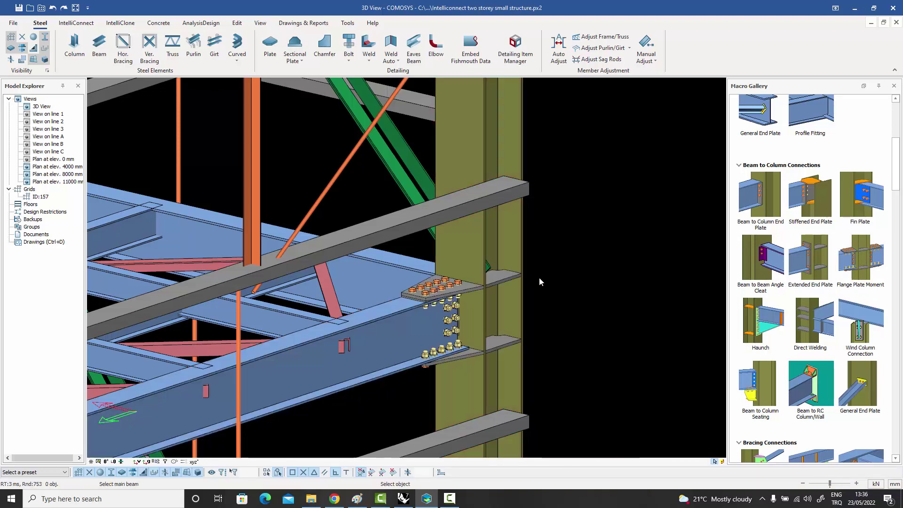
right_click(541, 277)
left_click(555, 283)
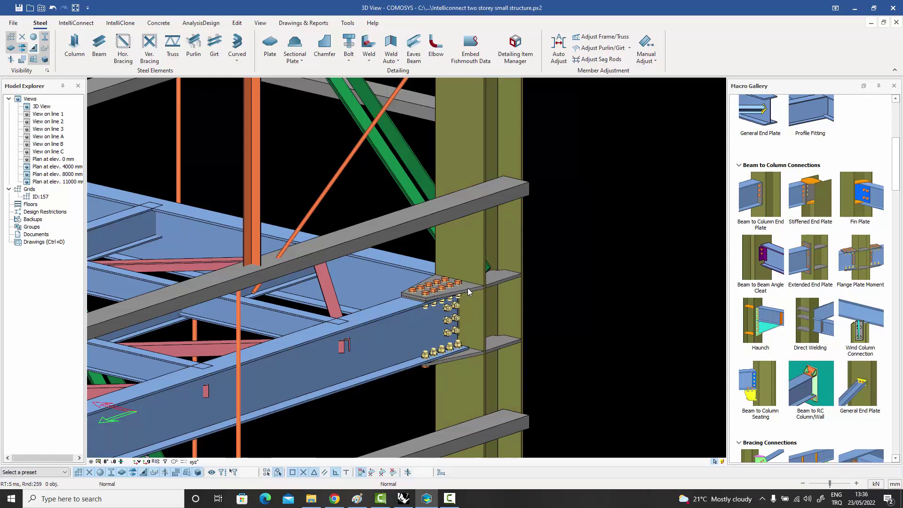
key("ctrl+z")
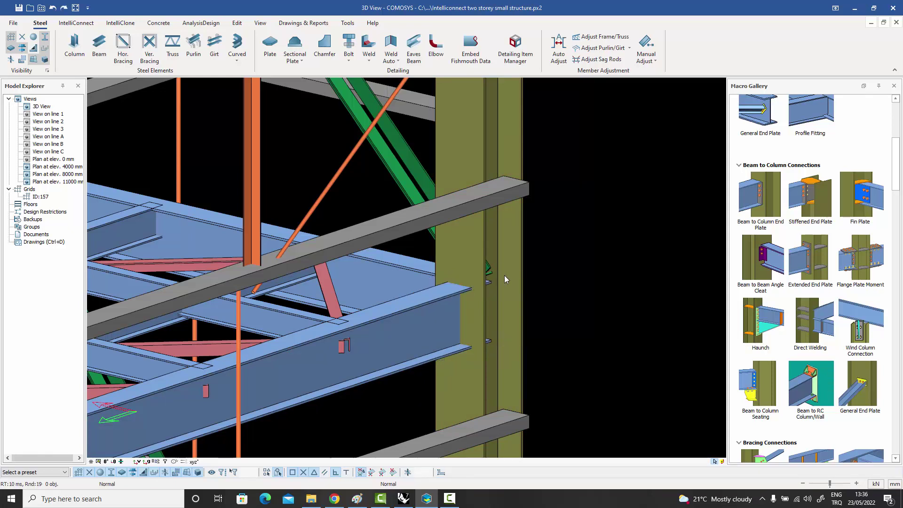
Try a direct welding connection of the blue beam to the olive column's flange.
left_click(810, 327)
left_click(426, 304)
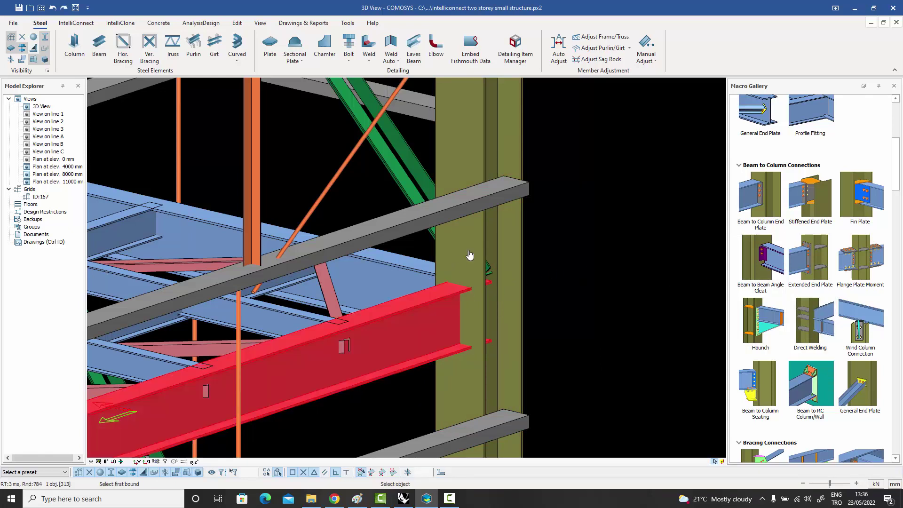
left_click(469, 255)
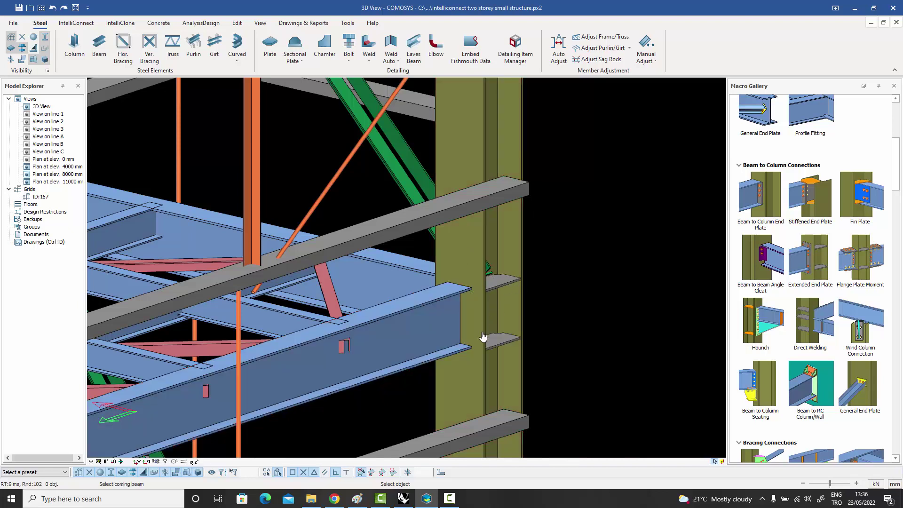
right_click(566, 251)
left_click(577, 250)
Create a haunch connection between the olive column and the blue beam framing into its flange.
left_click(739, 321)
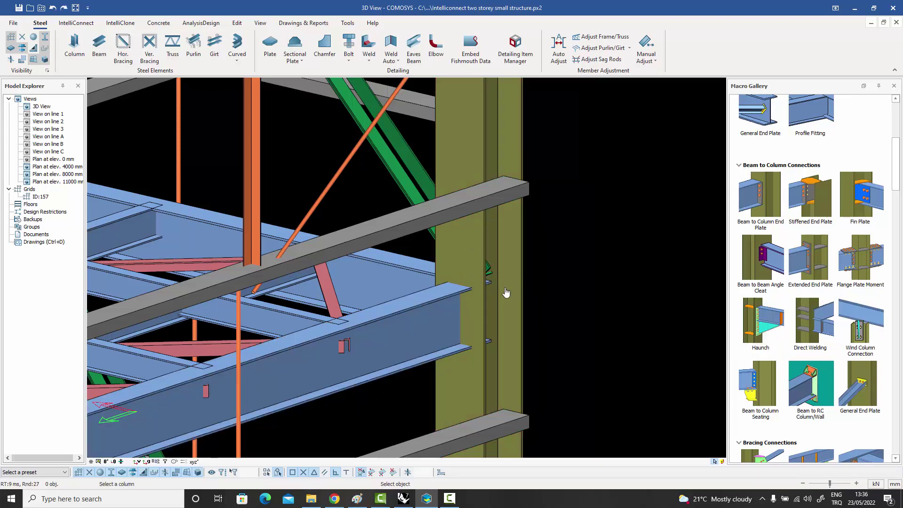
left_click(467, 263)
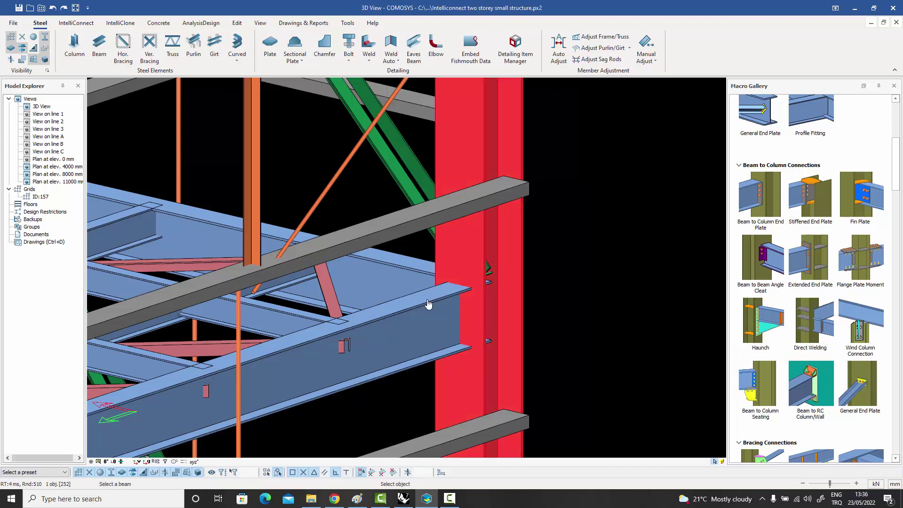
left_click(428, 305)
key("Escape")
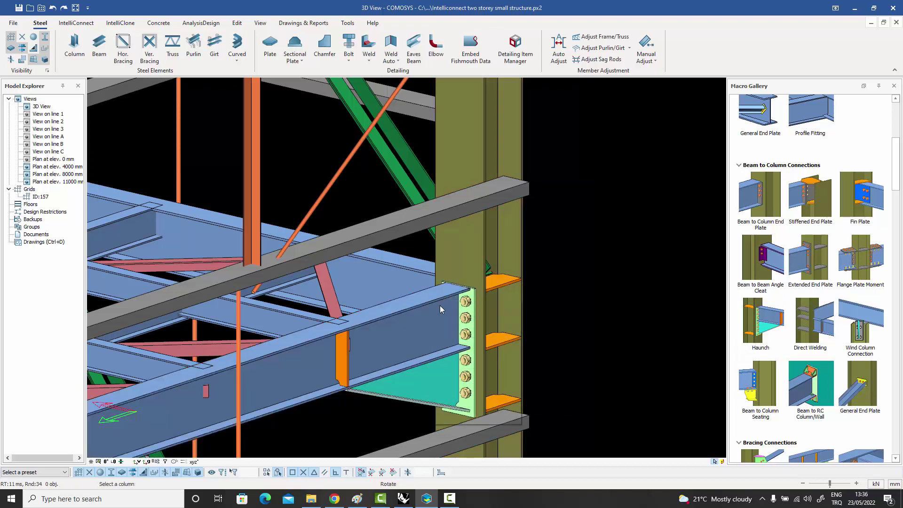
left_click(465, 305)
middle_click_drag(466, 305, 516, 322)
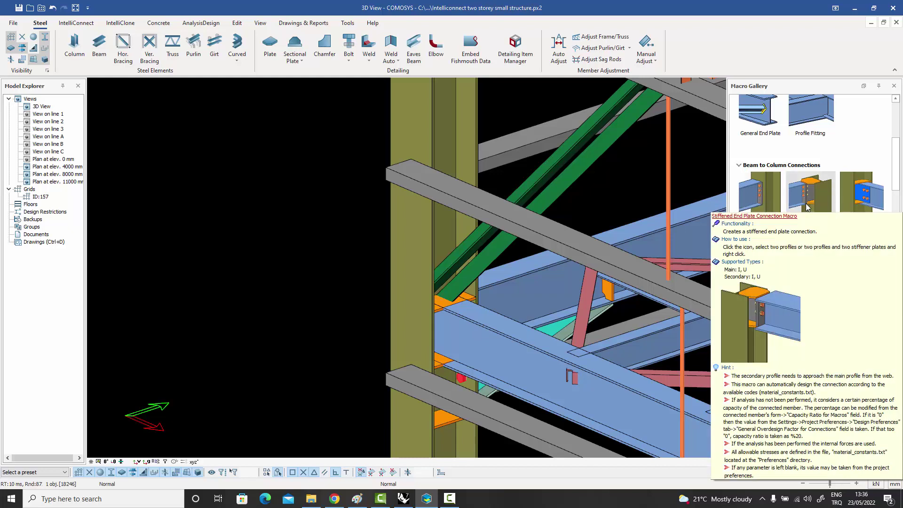
Try a stiffened end plate connection between the column and the beam meeting its web, using the two orange stiffener plates, and undo it.
left_click(828, 205)
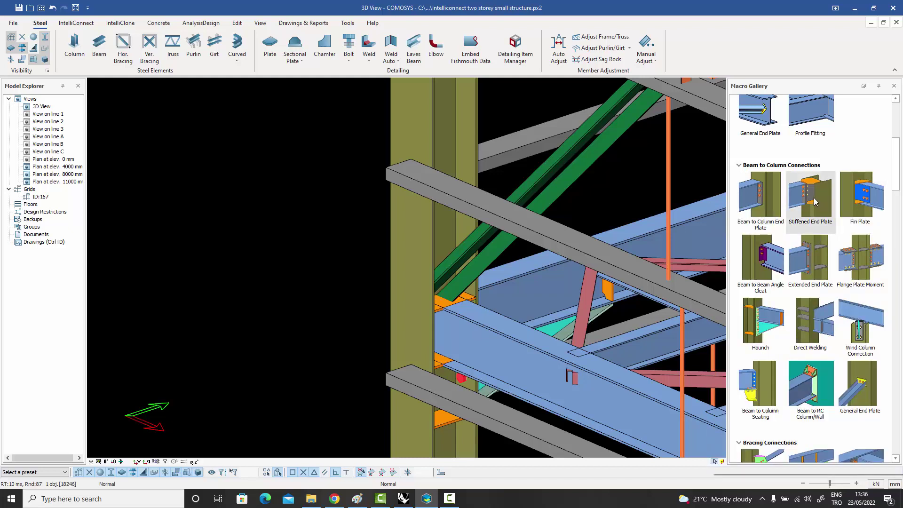
left_click(428, 258)
left_click(447, 320)
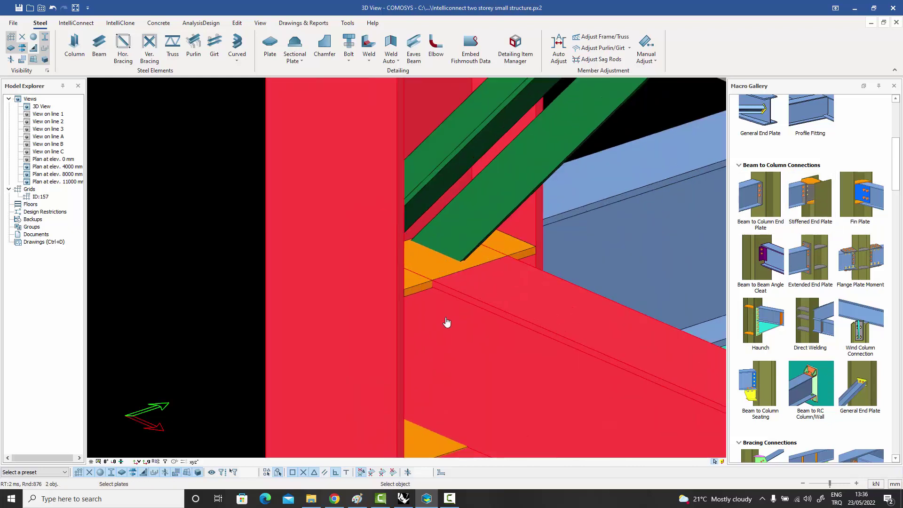
left_click(413, 288)
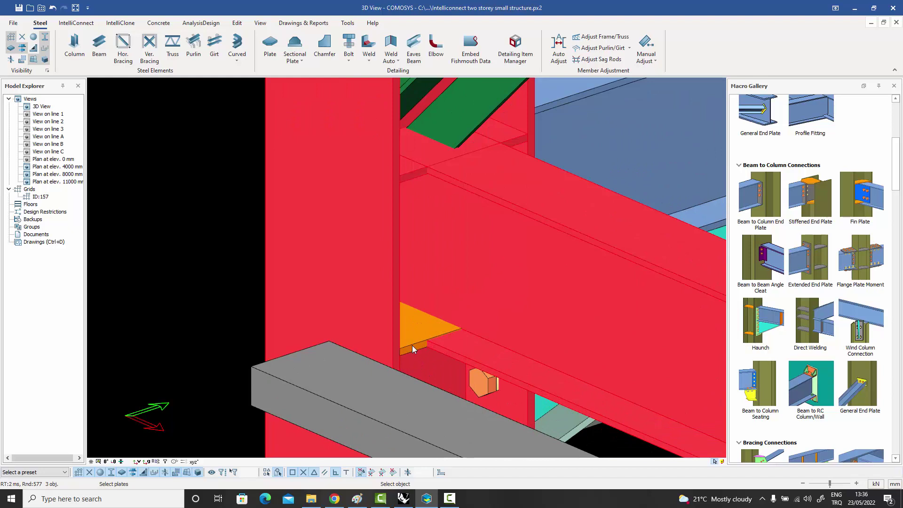
left_click(413, 346)
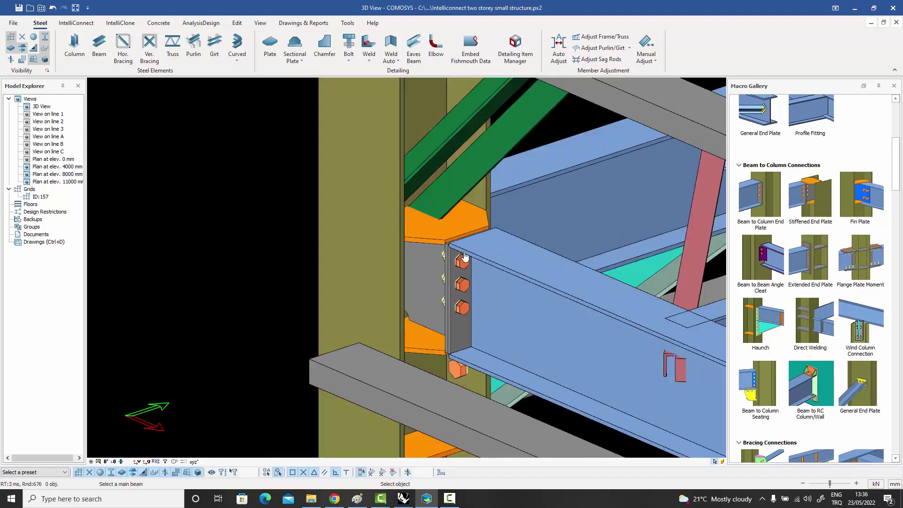
key("Escape")
key("ctrl+z")
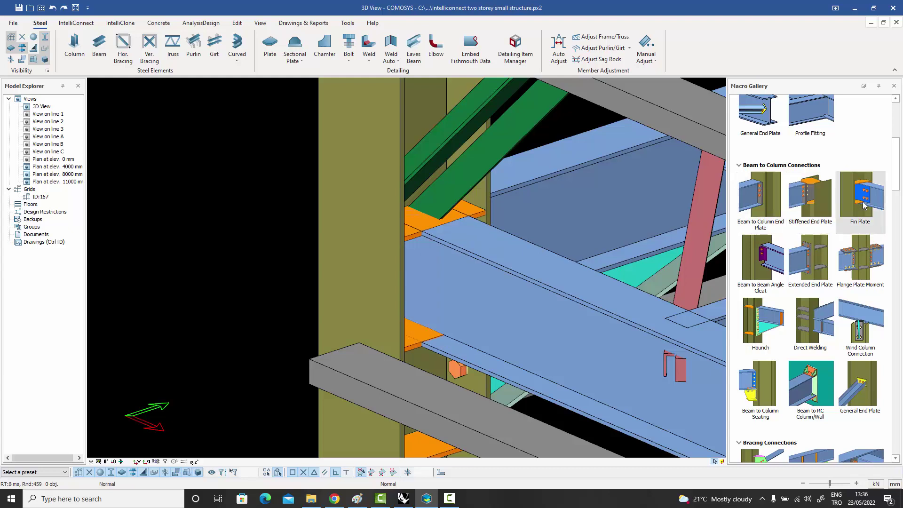
Create a fin plate connection between the olive column and the blue beam meeting its web, using the two orange stiffener plates.
left_click(860, 203)
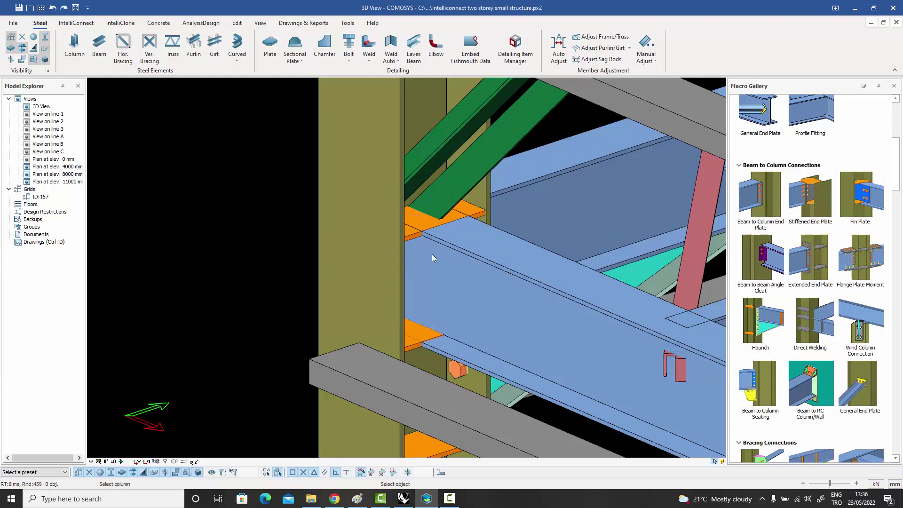
left_click(437, 257)
left_click(476, 260)
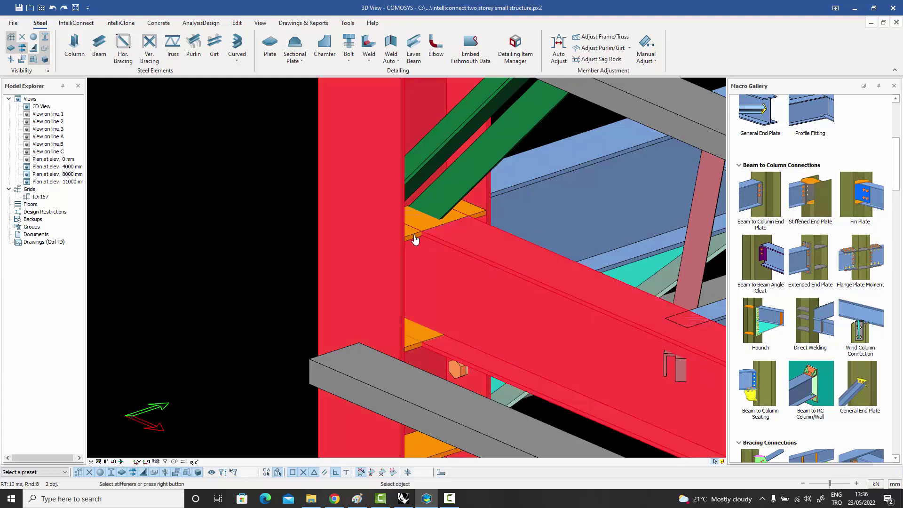
left_click(413, 238)
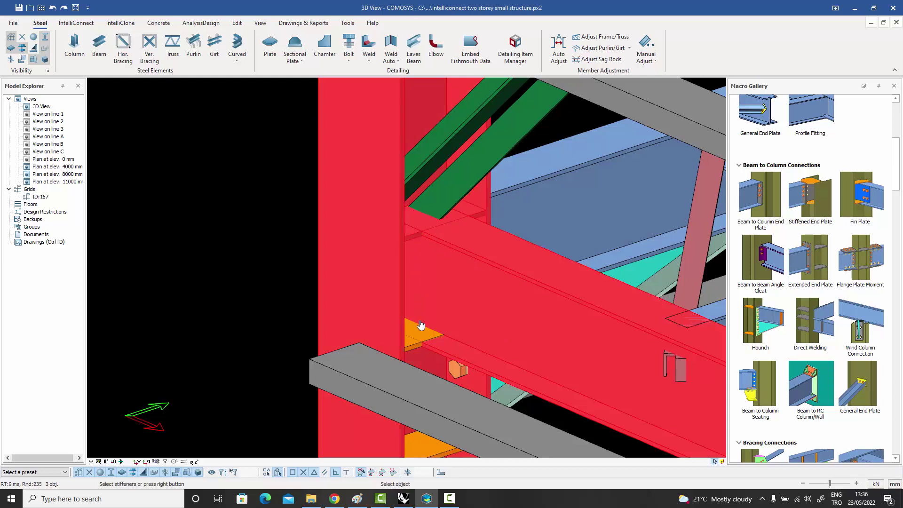
left_click(413, 350)
right_click(413, 349)
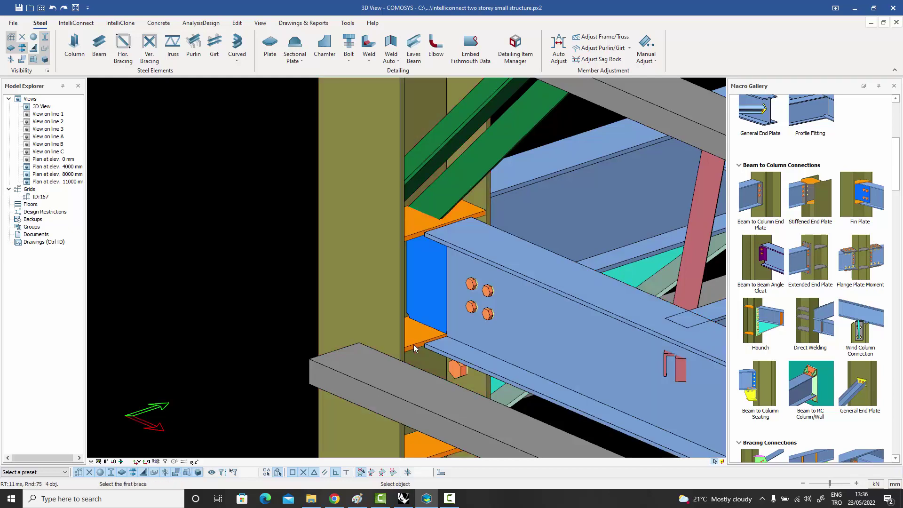
right_click(413, 344)
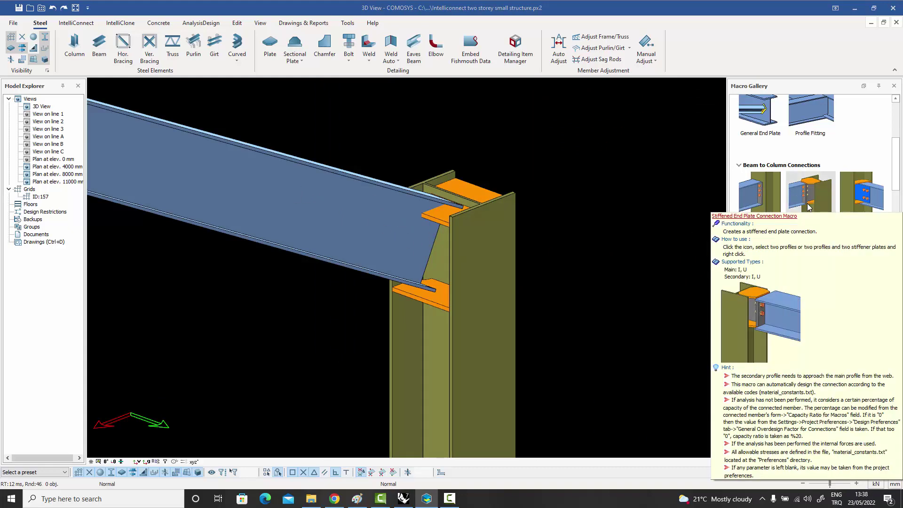
Try a stiffened end plate connection between the column's top and its roof beam, using the upper and lower stiffener plates, and undo it.
left_click(472, 264)
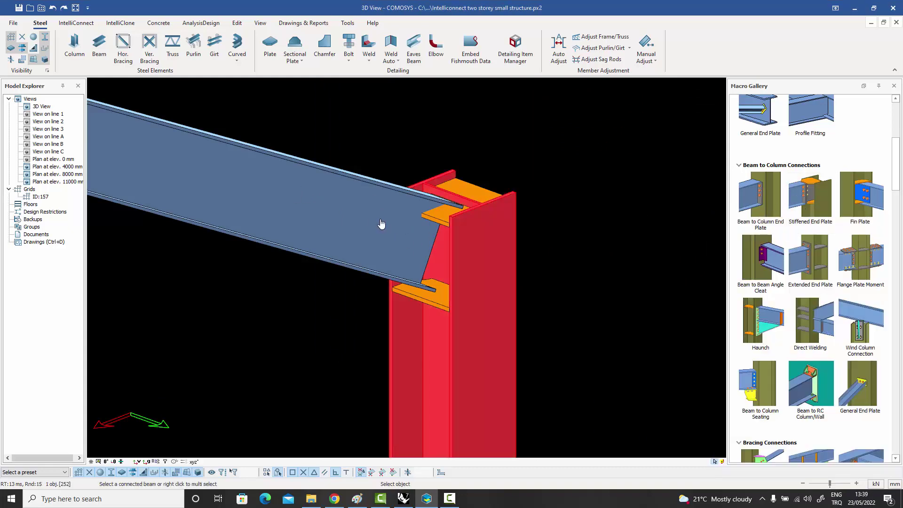
left_click(447, 224)
left_click(446, 223)
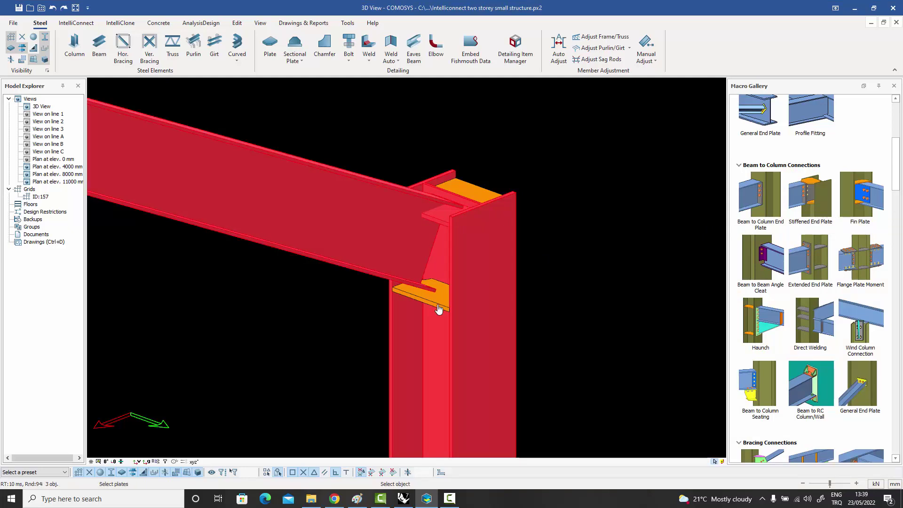
left_click(438, 309)
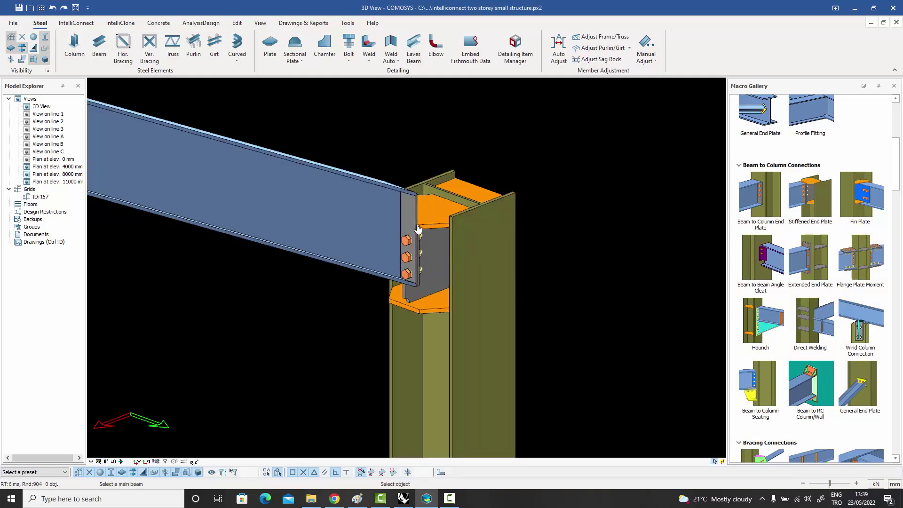
left_click(425, 244)
mouse_move(424, 244)
middle_mouse_down()
mouse_move(475, 242)
mouse_move(408, 246)
mouse_move(418, 250)
middle_mouse_up()
key("ctrl+z")
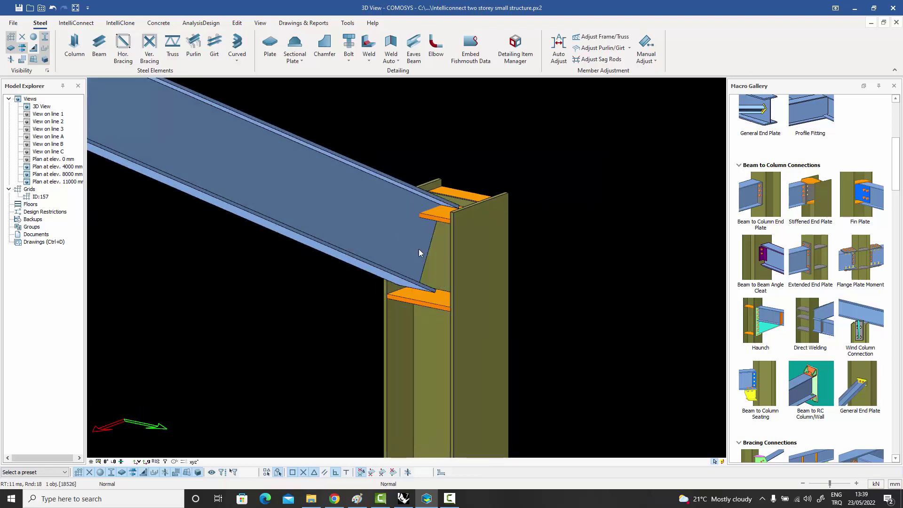
Create a fin plate connection between the column's top and its roof beam, picking the upper and lower stiffener plates.
left_click(868, 200)
left_click(419, 216)
left_click(442, 224)
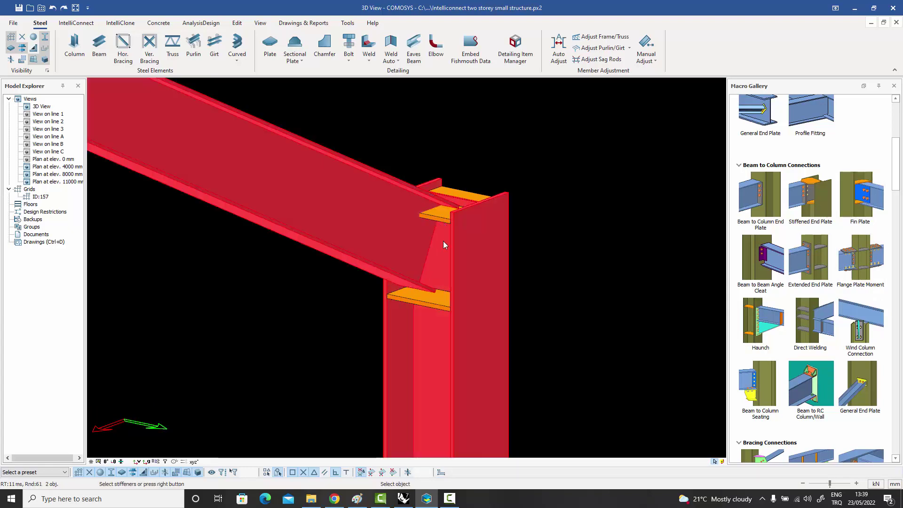
left_click(437, 212)
left_click(438, 307)
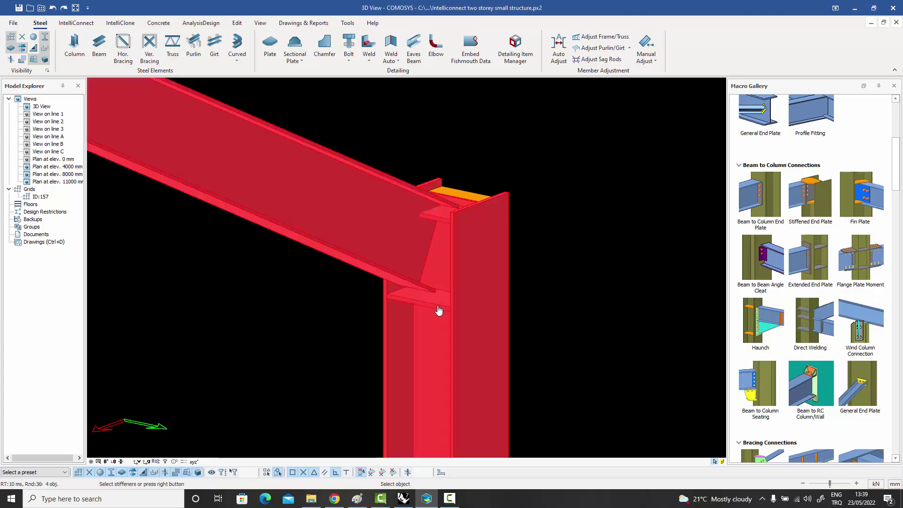
right_click(438, 309)
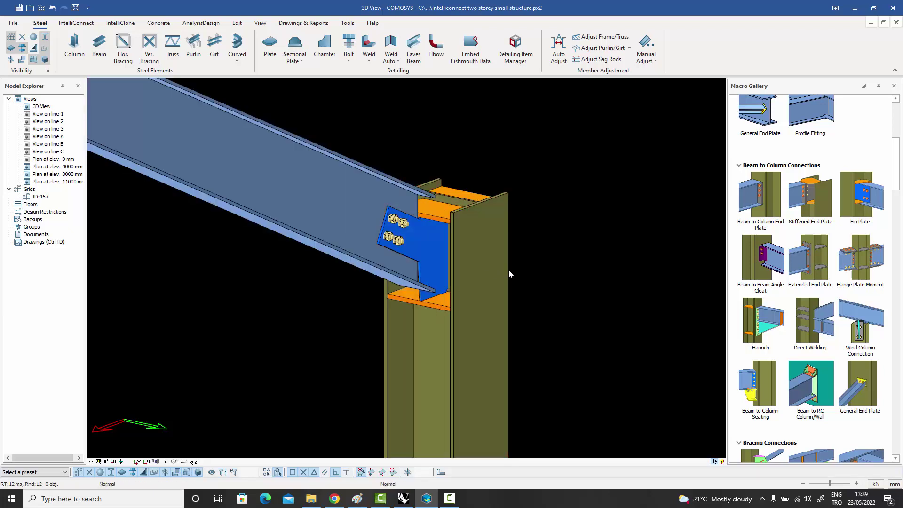
left_click(420, 249)
middle_click_drag(415, 248, 452, 272)
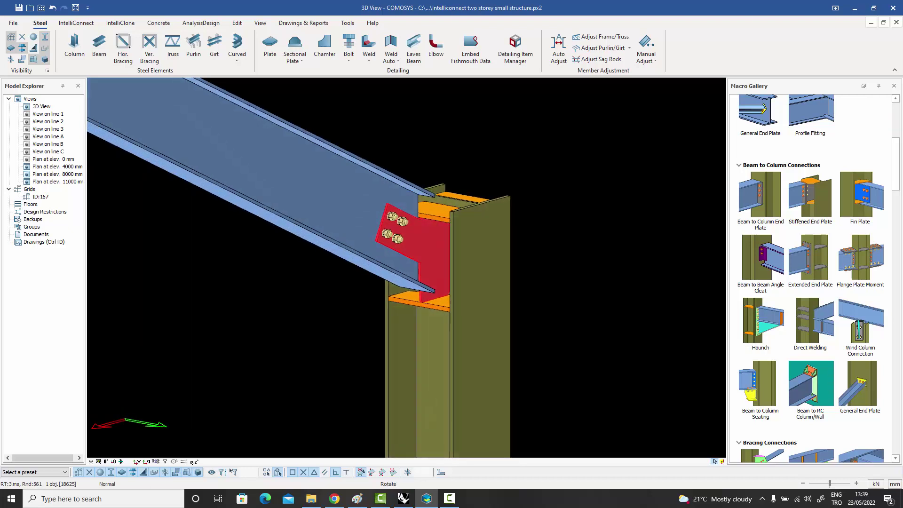
left_click(608, 289)
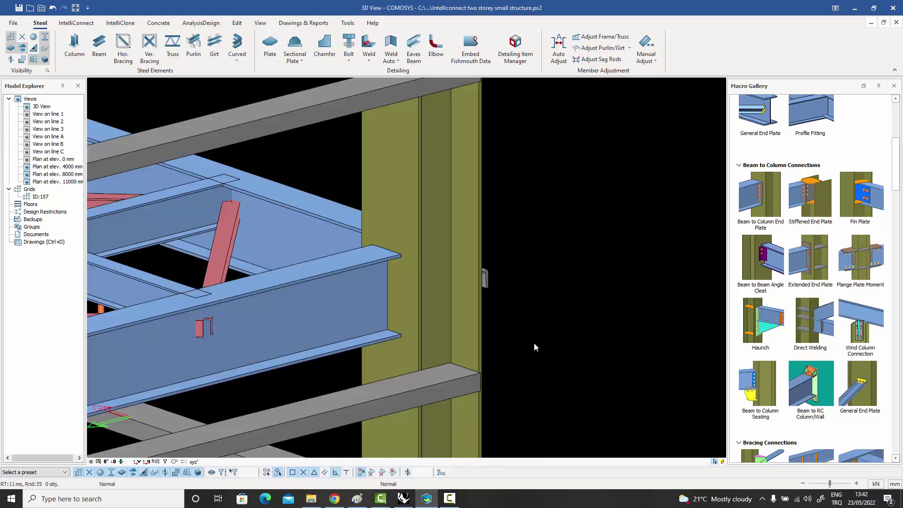
Try a beam to column end plate connection between the olive column's flange and the blue beam framing into it.
left_click(762, 202)
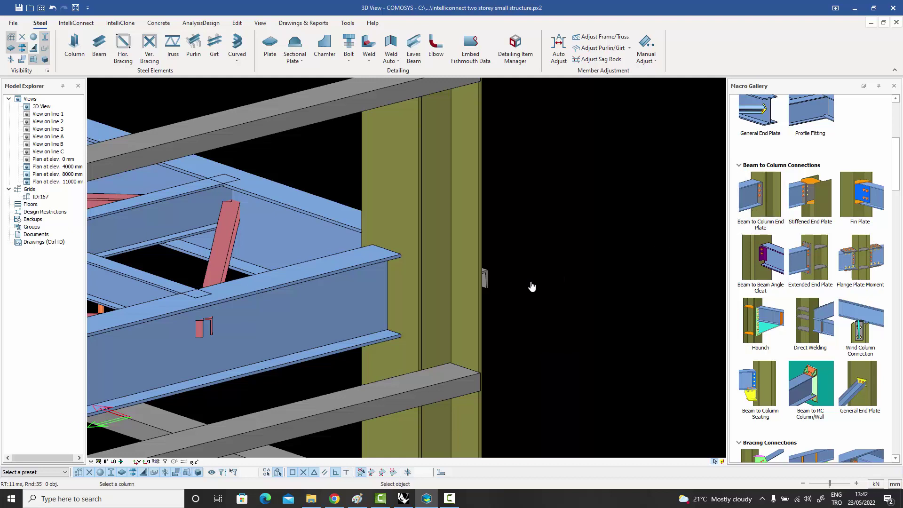
left_click(415, 299)
left_click(350, 297)
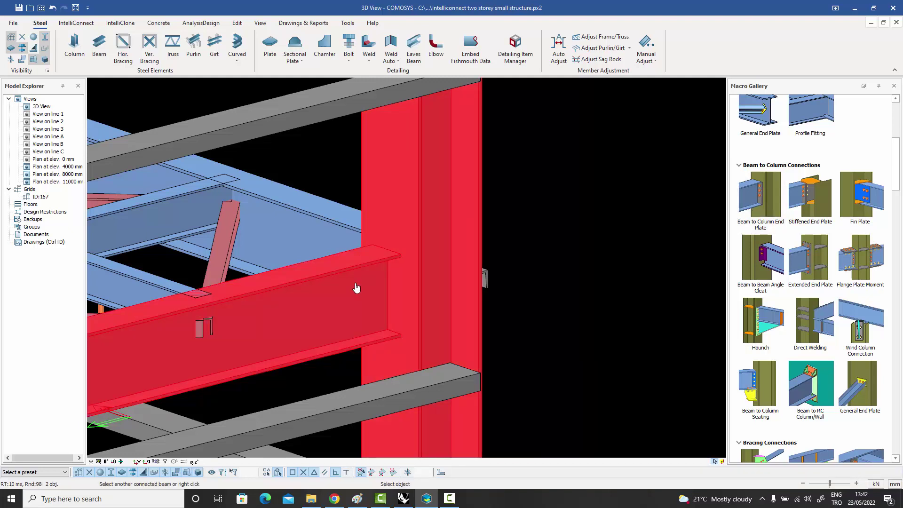
right_click(356, 288)
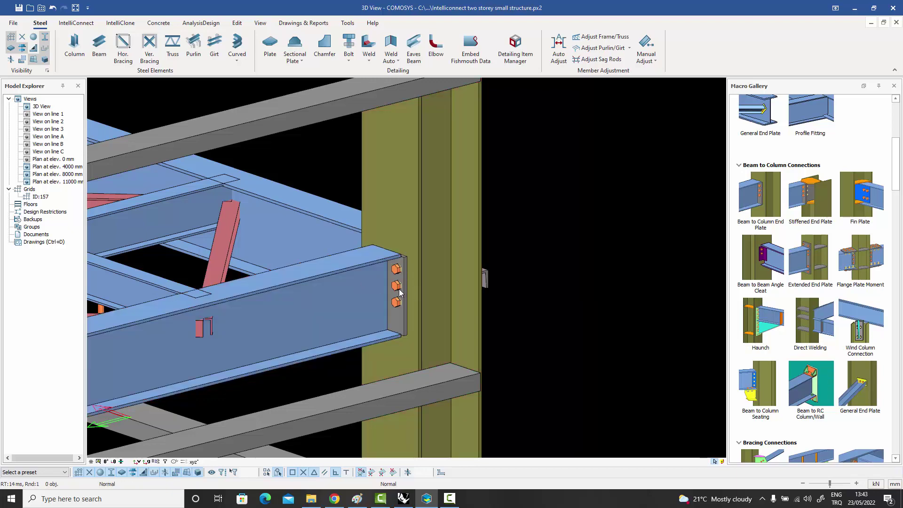
Apply the beam to column end plate connection to the column and blue beam at another corner of the frame.
middle_click_drag(422, 284, 410, 220)
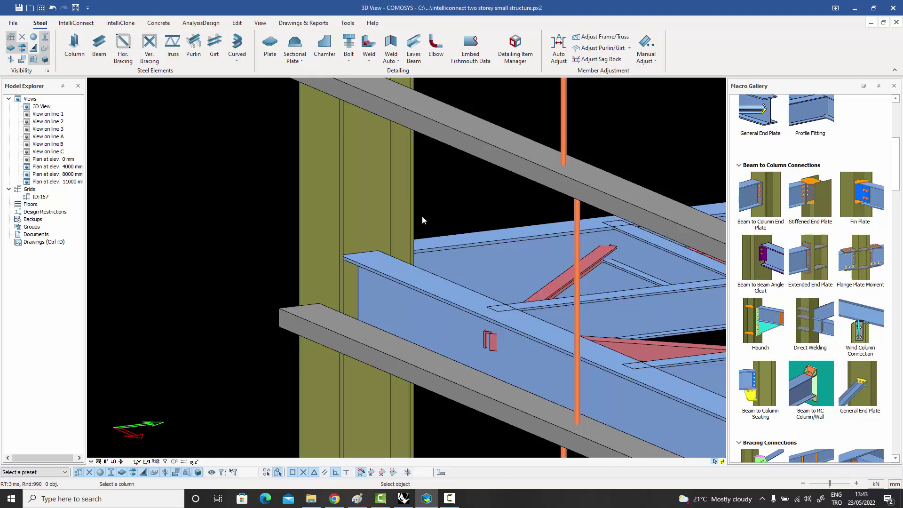
left_click(422, 216)
left_click(425, 290)
right_click(426, 291)
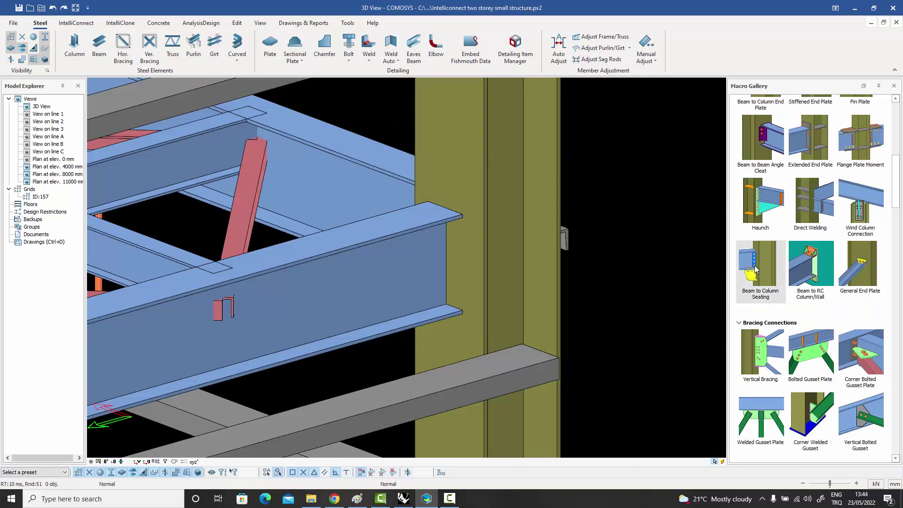
Create a beam to column seating connection between the olive column's flange and the blue beam.
left_click(754, 265)
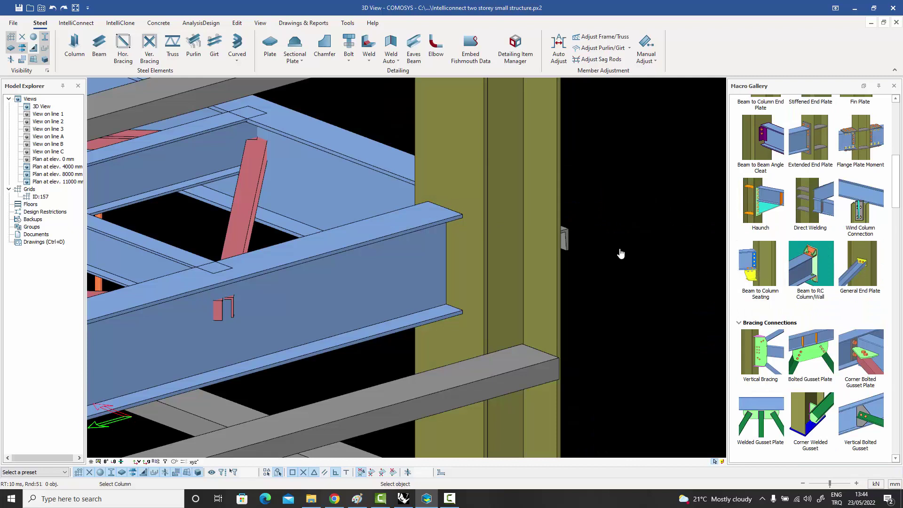
left_click(484, 276)
left_click(385, 290)
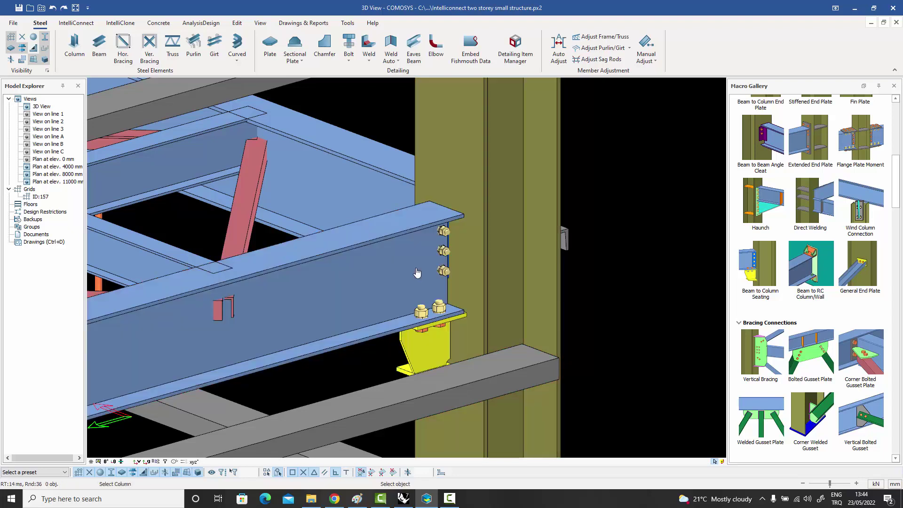
key("Escape")
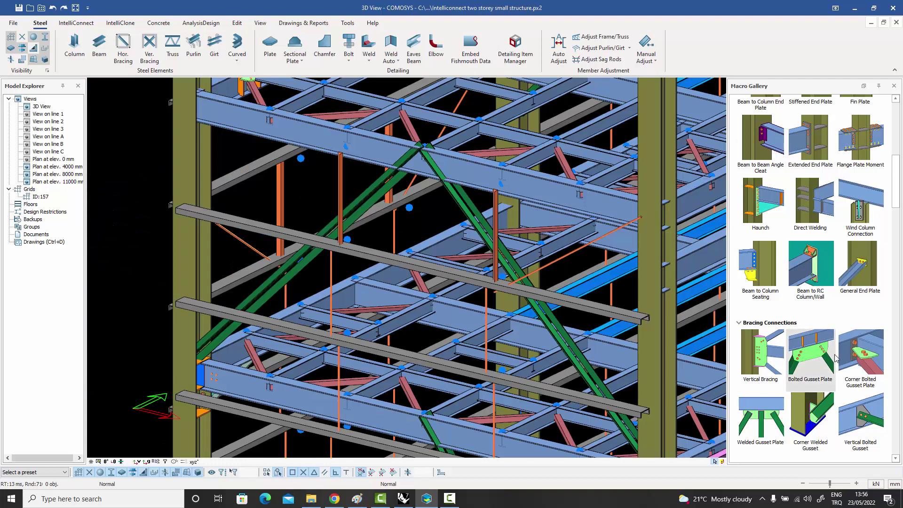
Create a bolted gusset plate joining the two green diagonal braces to the underside of the upper blue beam.
left_click(812, 356)
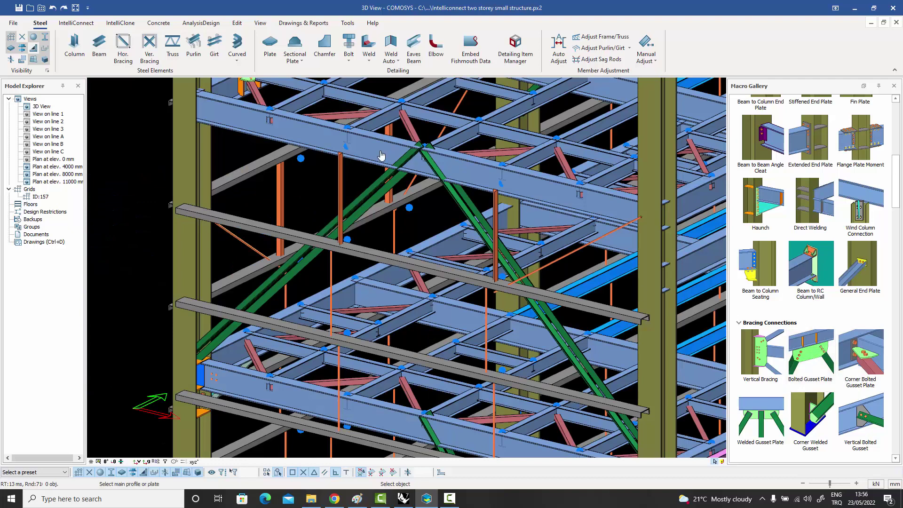
left_click(394, 175)
left_click(388, 181)
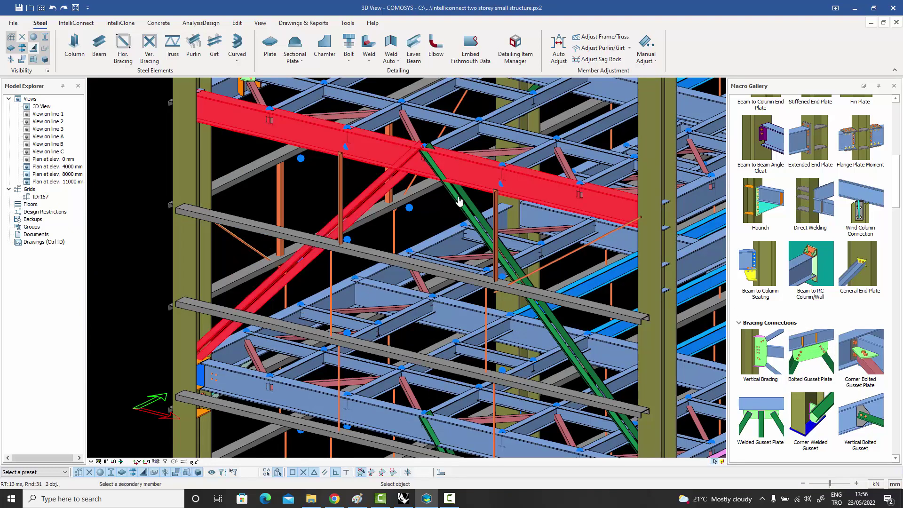
left_click(446, 193)
right_click(441, 185)
right_click(517, 214)
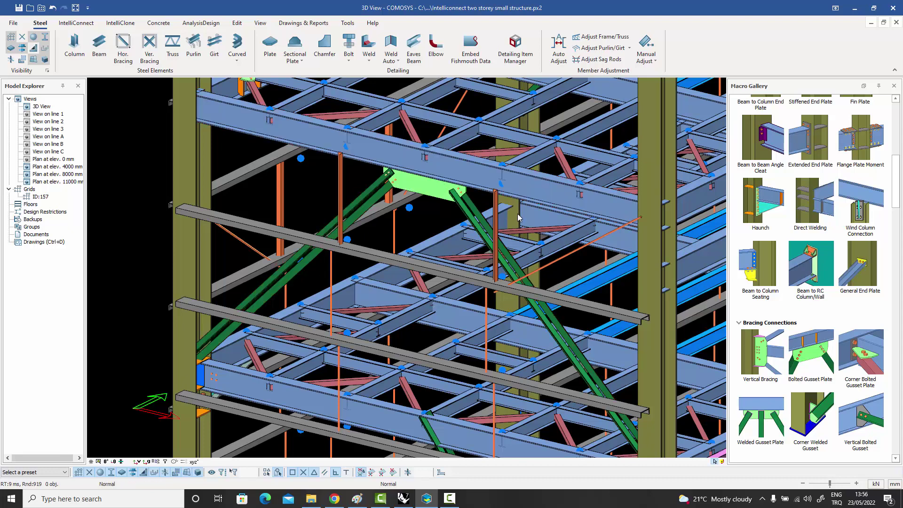
Create a corner bolted gusset plate between the column and the green brace's lower end, with the orange stiffener as boundary member.
left_click(868, 356)
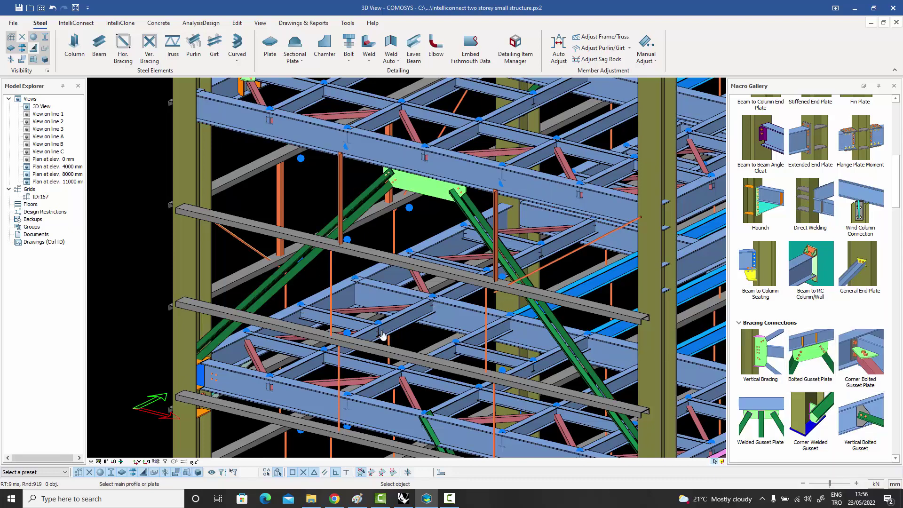
scroll(216, 356, "up", 5)
scroll(181, 278, "down", 3)
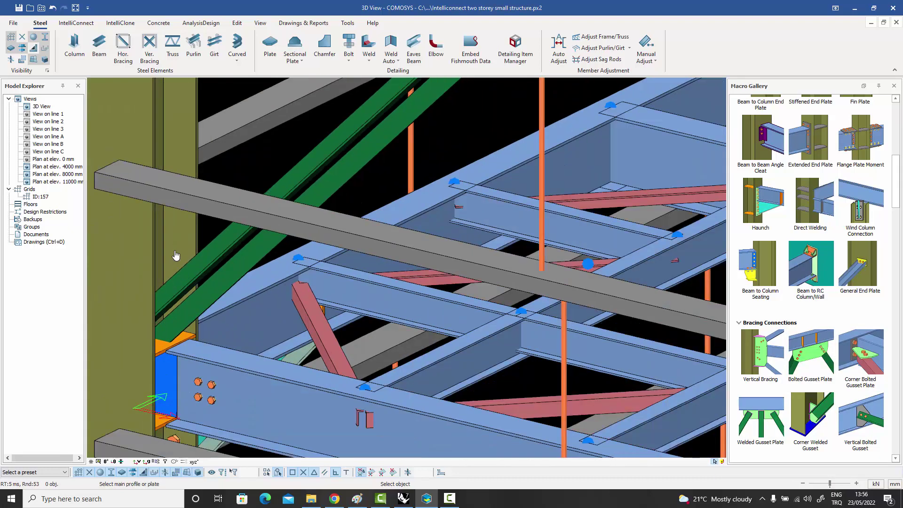
left_click(195, 277)
left_click(163, 352)
scroll(163, 355, "up", 3)
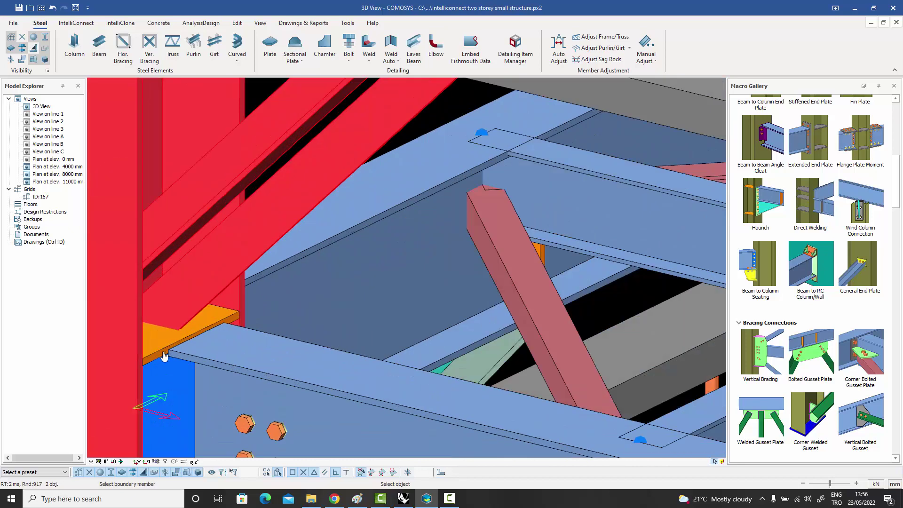
left_click(163, 355)
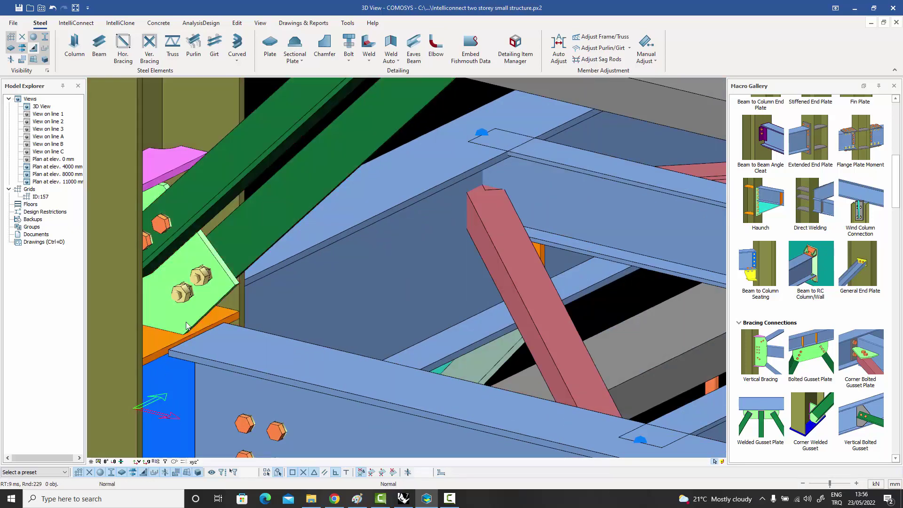
scroll(187, 325, "down", 3)
middle_click_drag(187, 324, 183, 325, "ctrl")
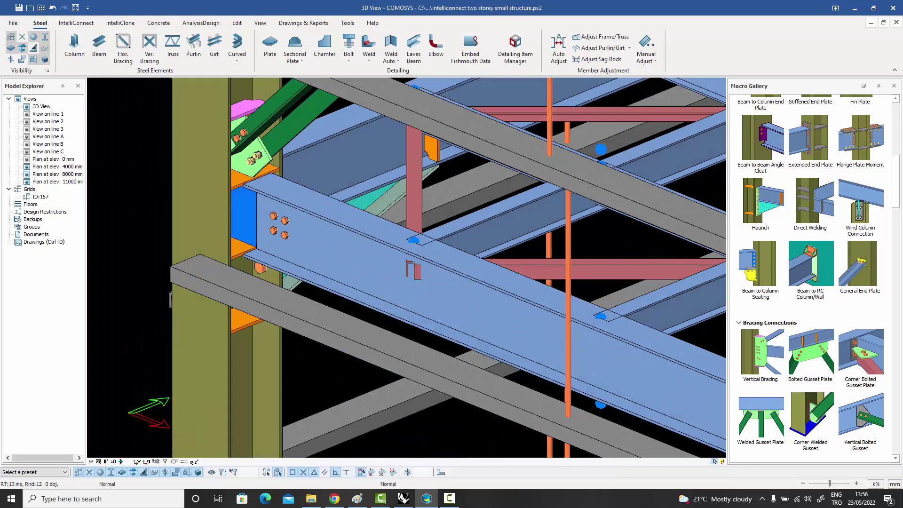
middle_click_drag(247, 270, 223, 323)
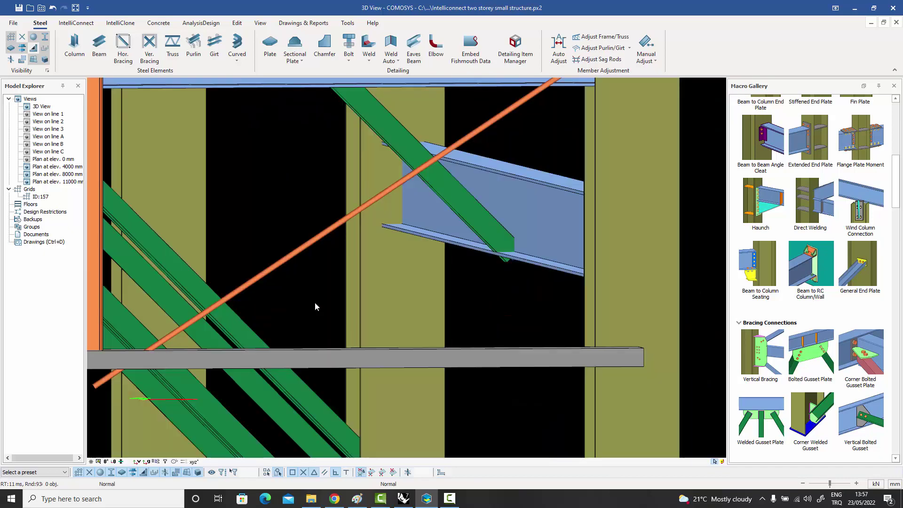
Create a vertical bolted gusset connecting the lower end of the green diagonal brace to the blue beam.
left_click(462, 203)
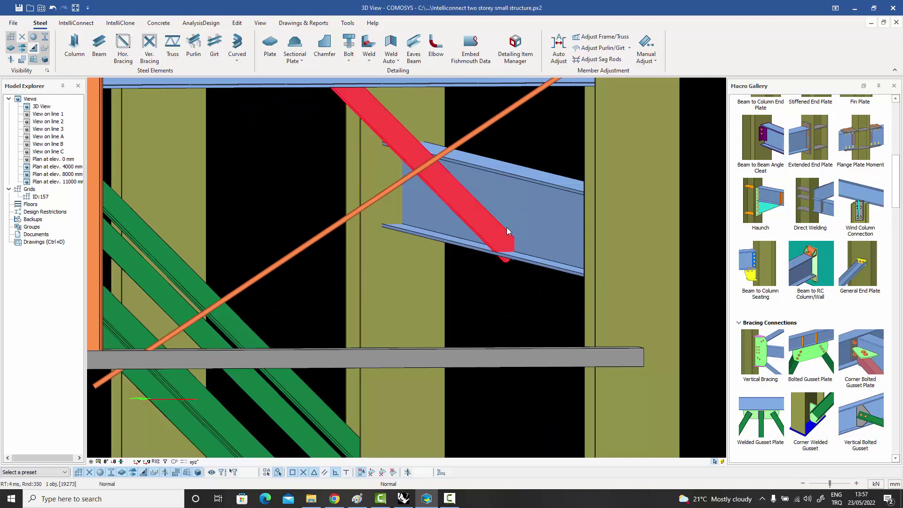
left_click(524, 153)
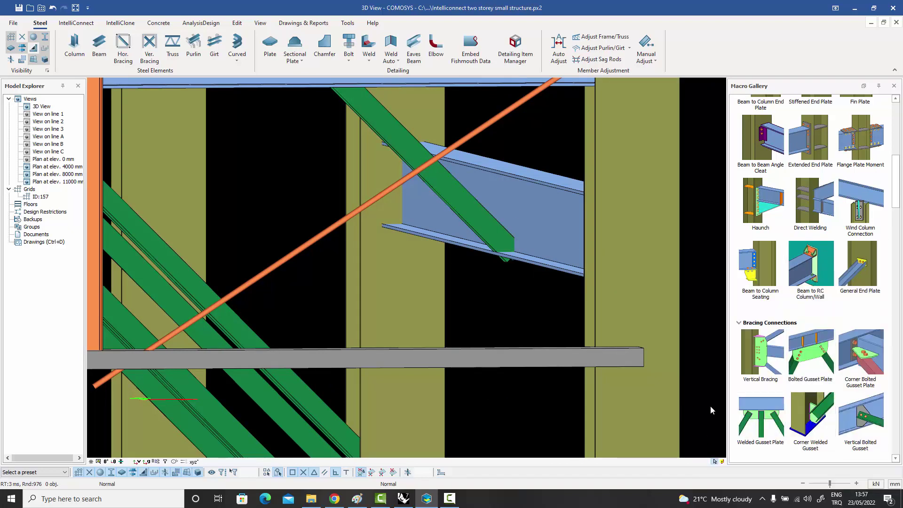
left_click(811, 419)
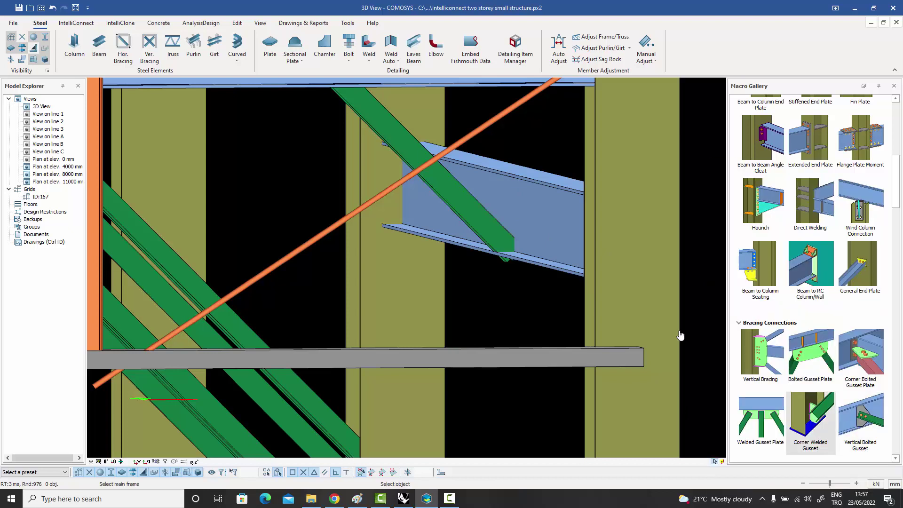
left_click(533, 210)
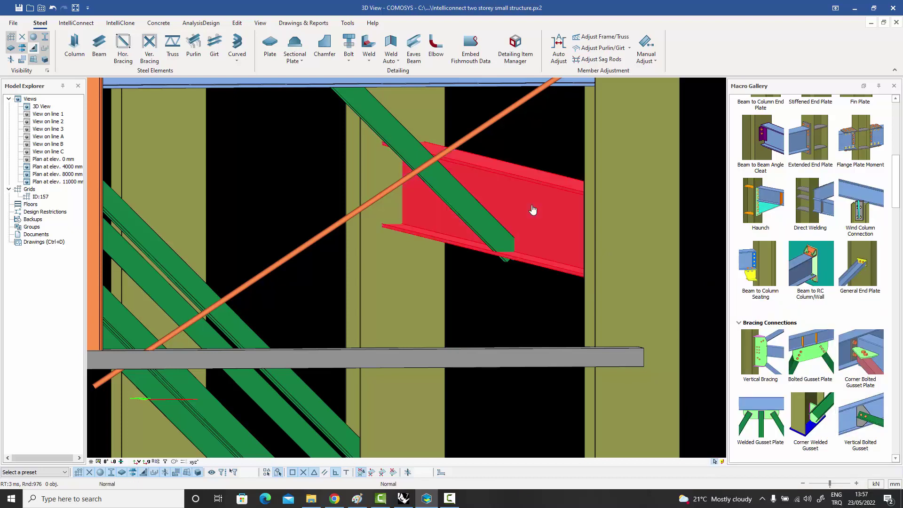
left_click(471, 220)
key("Escape")
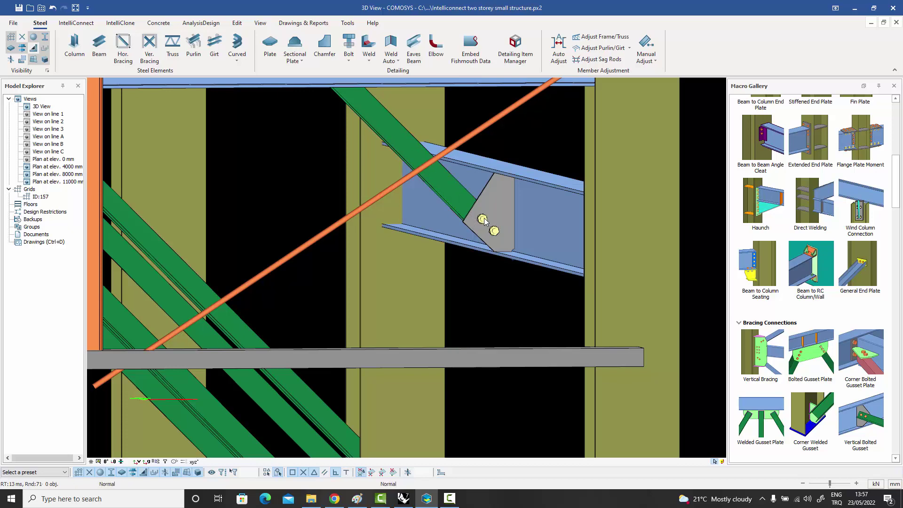
left_click(482, 219)
mouse_move(480, 220)
middle_mouse_down()
mouse_move(473, 197)
mouse_move(495, 211)
middle_mouse_up()
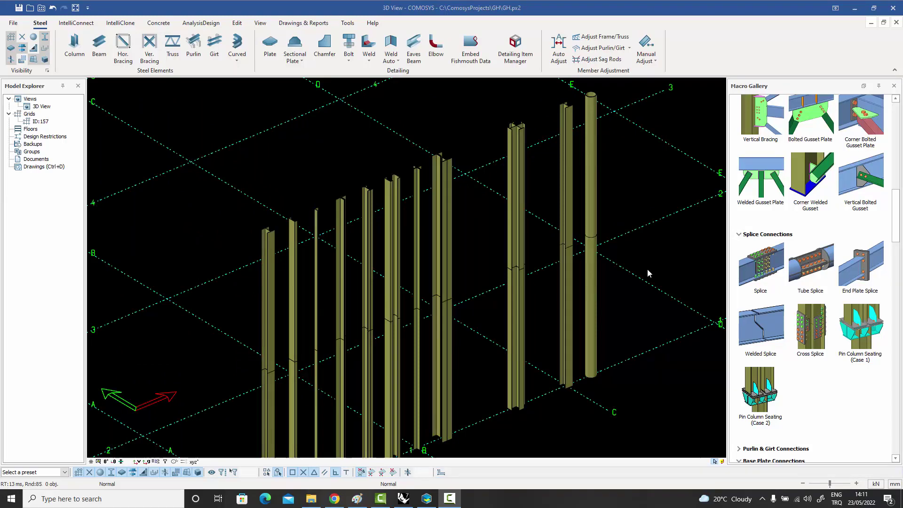
Examine the profile shapes at the tops of the columns from the first single I-section to the built-up sections.
scroll(280, 218, "up", 6)
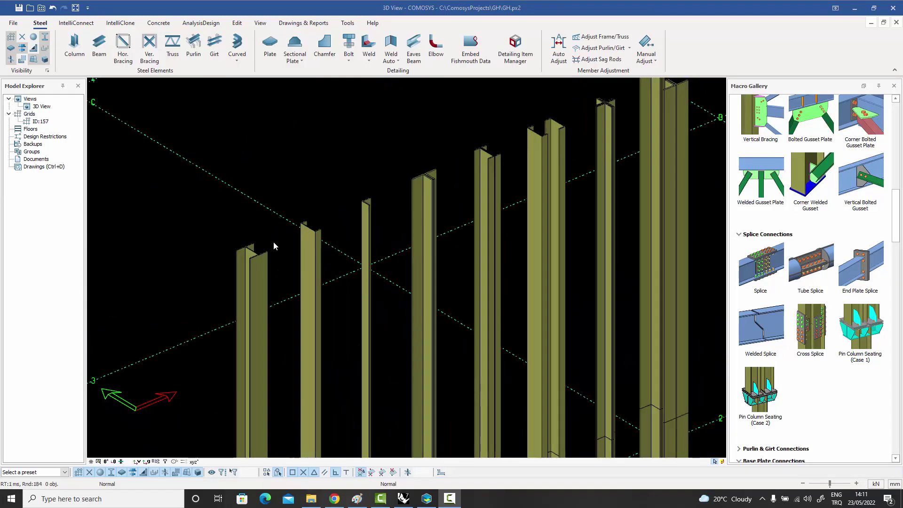
middle_click_drag(309, 192, 288, 224)
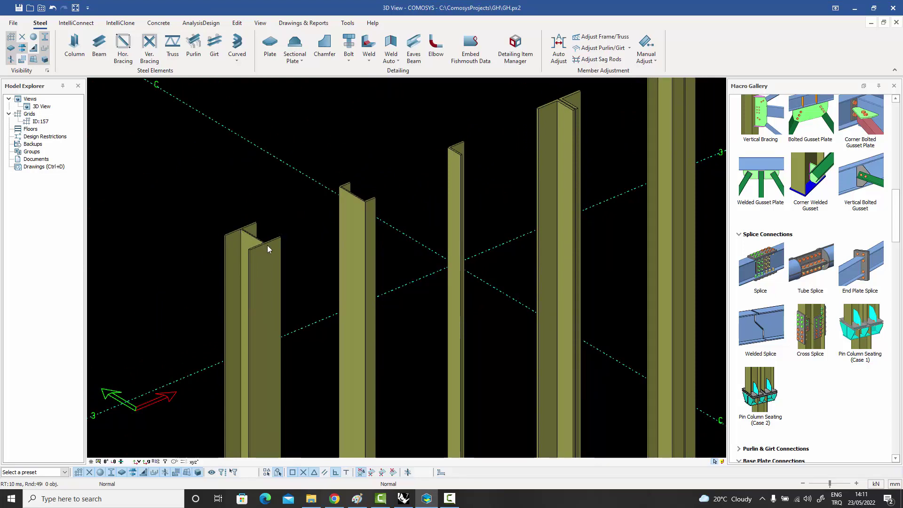
middle_click_drag(457, 151, 337, 222)
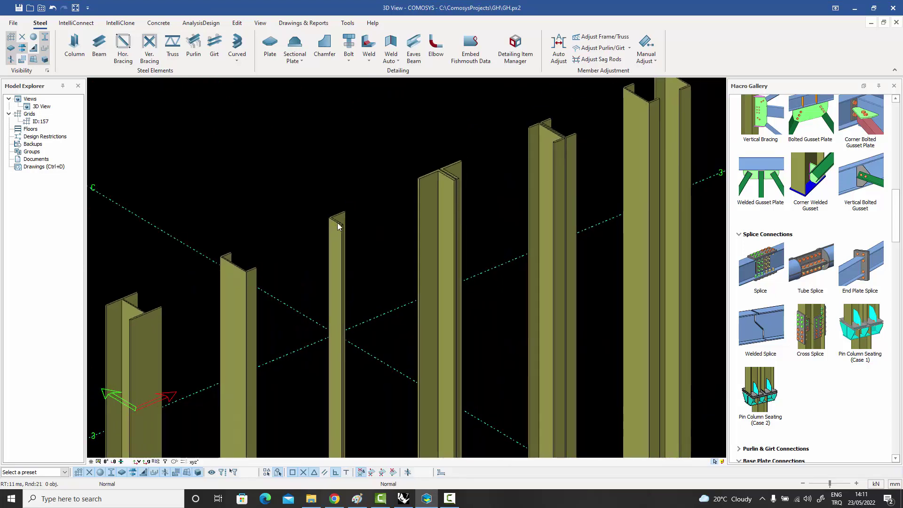
scroll(344, 219, "up", 4)
scroll(345, 219, "down", 2)
middle_click_drag(488, 175, 396, 236)
scroll(469, 202, "down", 2)
middle_click_drag(487, 192, 408, 223)
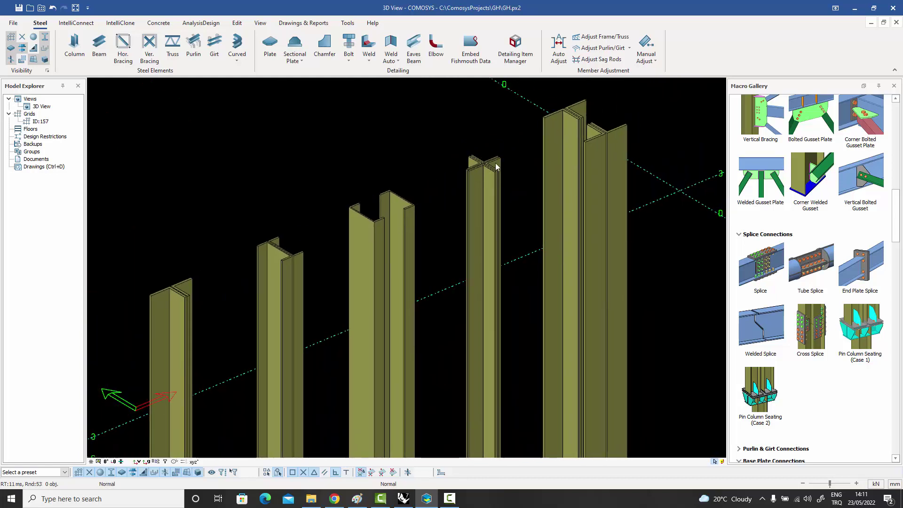
Examine the cross-shaped and remaining built-up column profiles up to the round tube column at the row's end.
scroll(494, 170, "up", 4)
scroll(465, 199, "down", 3)
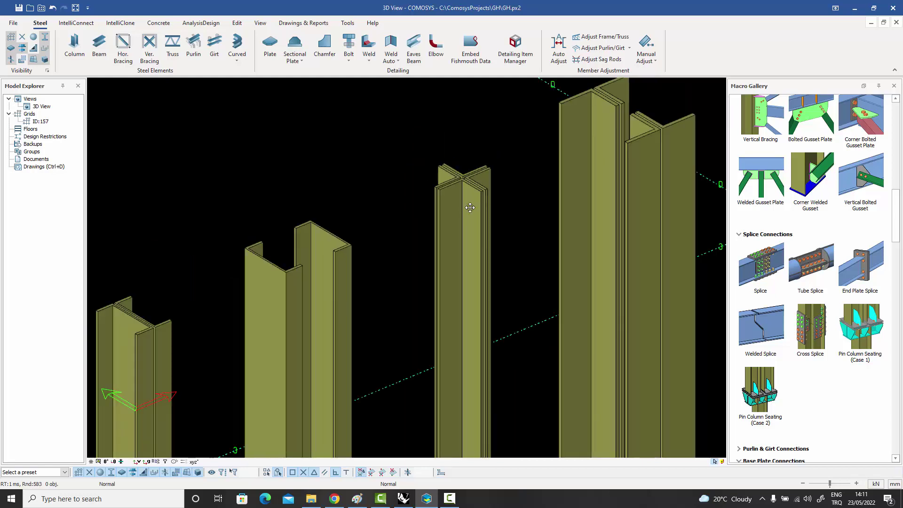
middle_click_drag(504, 181, 416, 244)
scroll(526, 176, "down", 3)
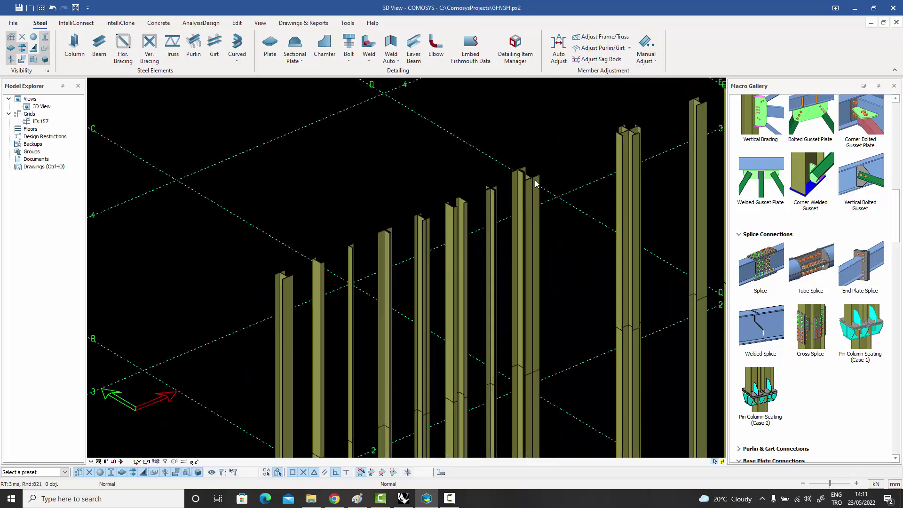
middle_click_drag(535, 181, 456, 211)
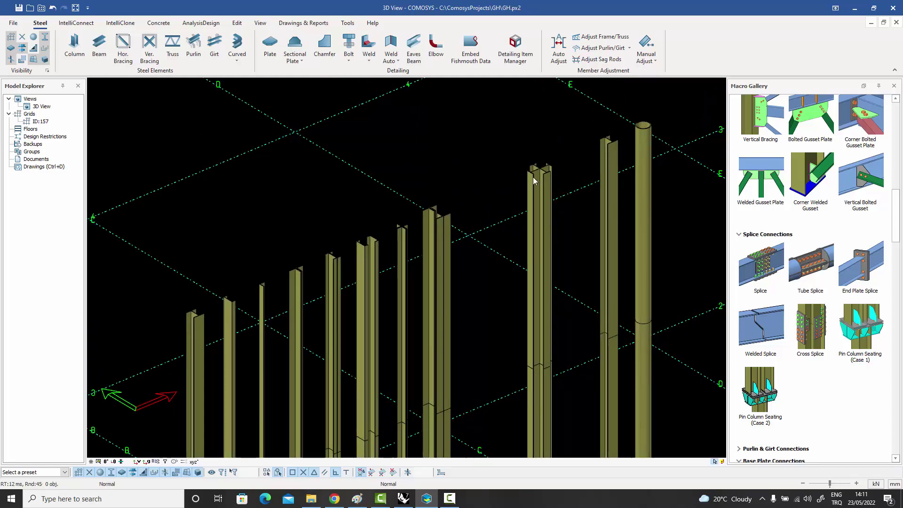
scroll(536, 178, "up", 5)
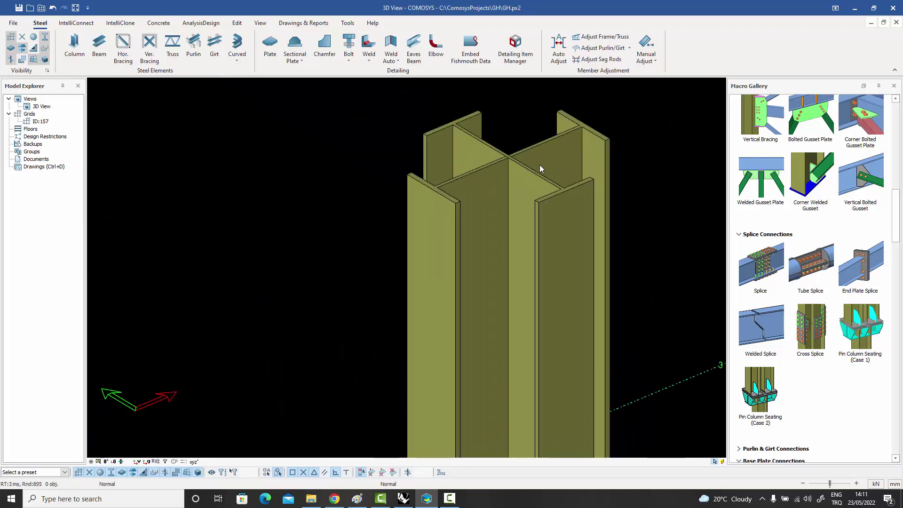
scroll(496, 195, "down", 2)
scroll(496, 196, "down", 4)
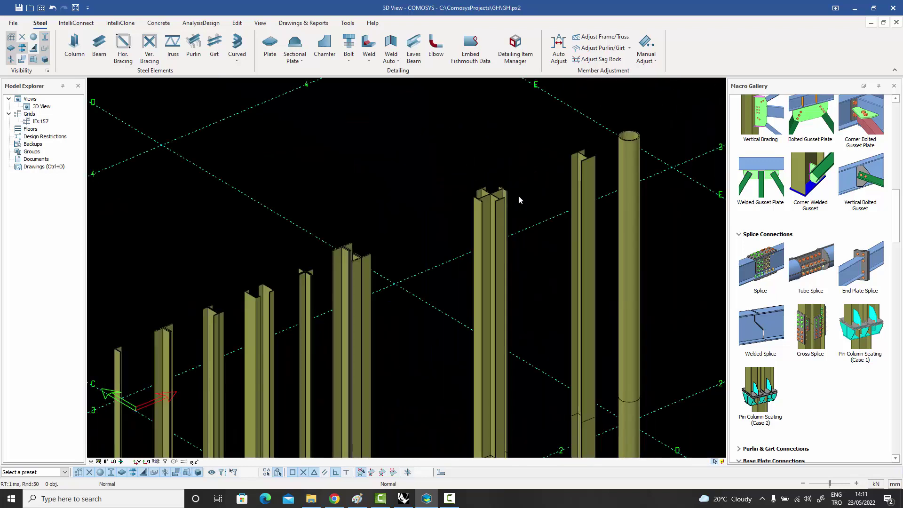
middle_click_drag(519, 197, 503, 195)
middle_click_drag(591, 216, 598, 235)
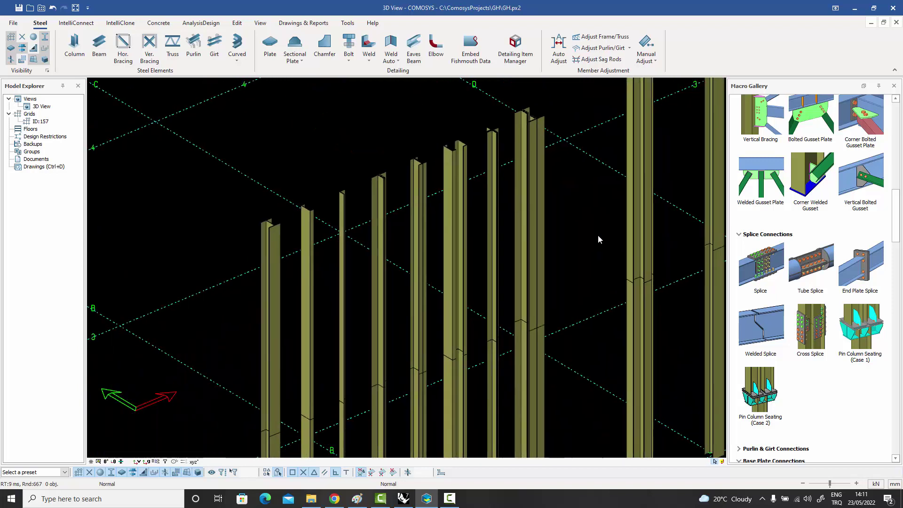
Create a bolted Splice connection between the upper and lower segments of the first, I-section column.
left_click(761, 266)
scroll(475, 241, "up", 1)
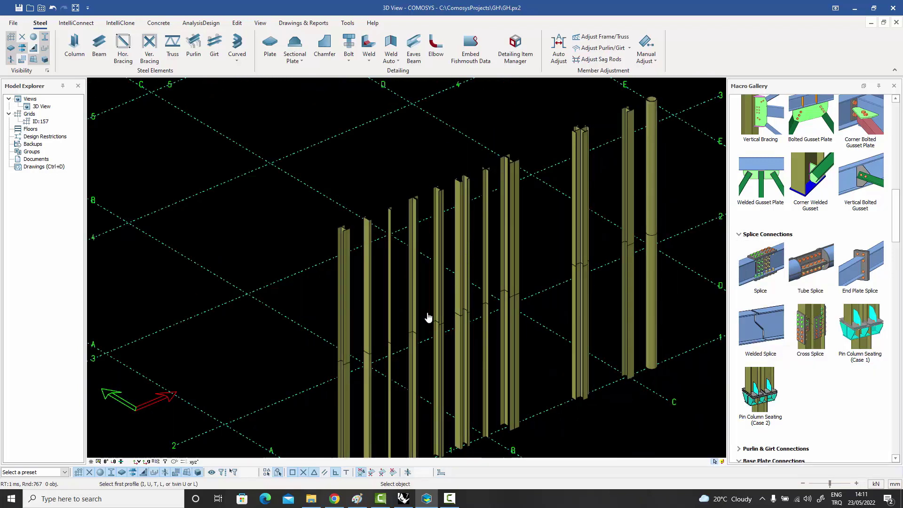
scroll(342, 379, "up", 1)
left_click(346, 363)
scroll(346, 364, "up", 2)
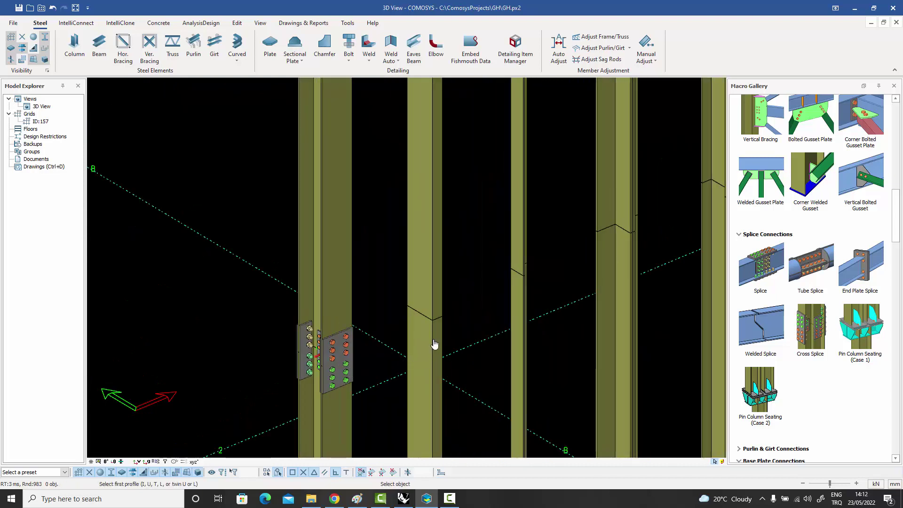
Apply the Splice connection at the joints of the channel column and the single-angle column beside it.
left_click(435, 305)
scroll(449, 327, "up", 1)
scroll(452, 323, "down", 2)
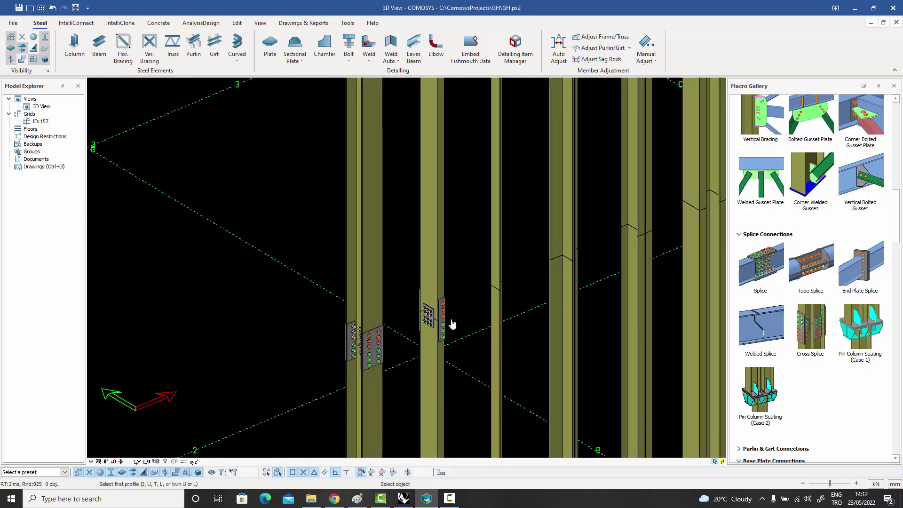
scroll(515, 294, "up", 2)
scroll(481, 305, "down", 2)
left_click(477, 272)
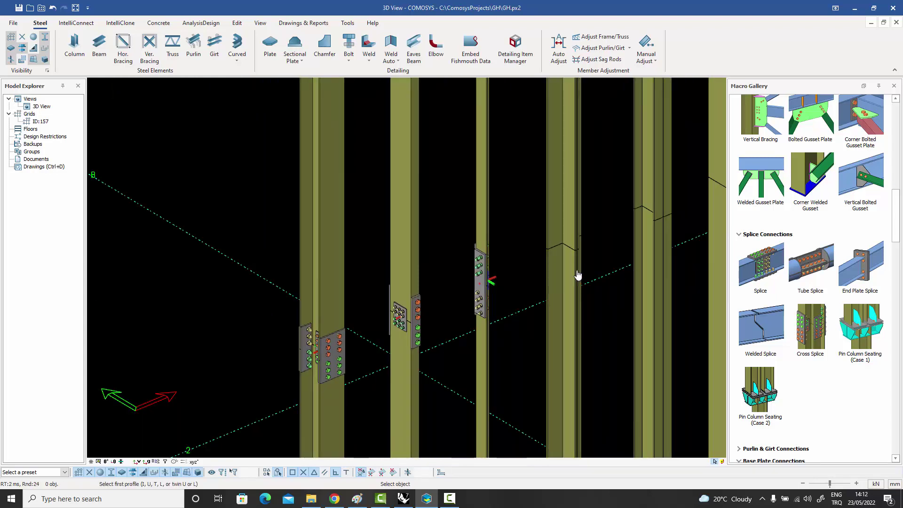
Splice the upper and lower segments of the fourth column, the built-up one beside the single-angle column.
scroll(573, 263, "down", 4)
scroll(565, 146, "up", 4)
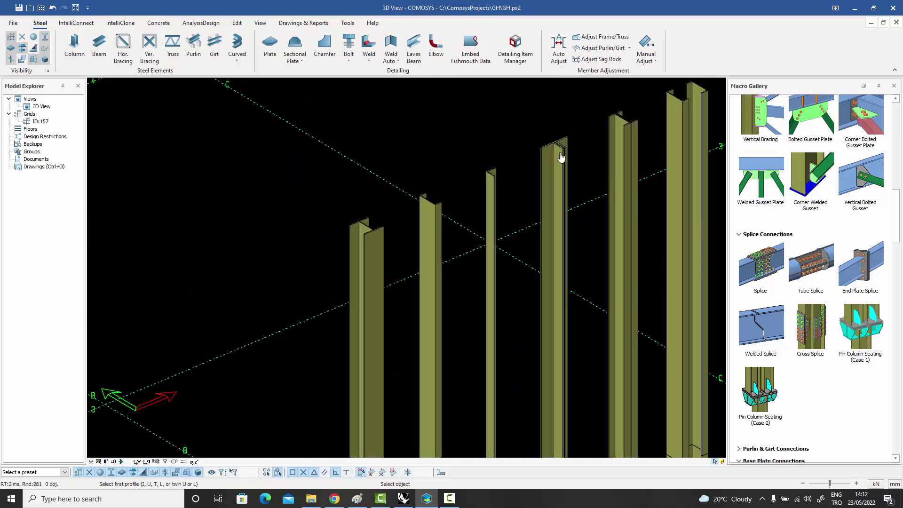
scroll(546, 331, "down", 3)
scroll(540, 339, "up", 4)
left_click(534, 285)
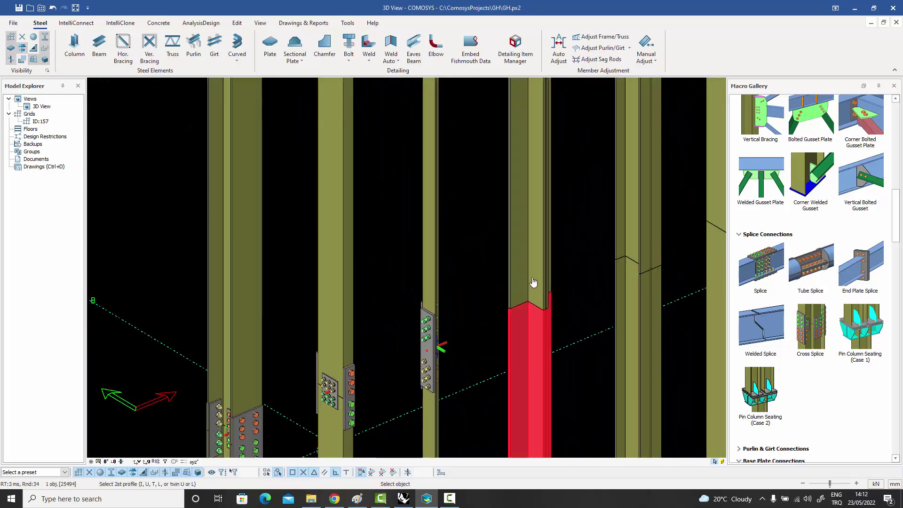
Splice the upper and lower segments of the fifth column, made of back-to-back channels.
scroll(533, 282, "down", 4)
scroll(547, 256, "up", 4)
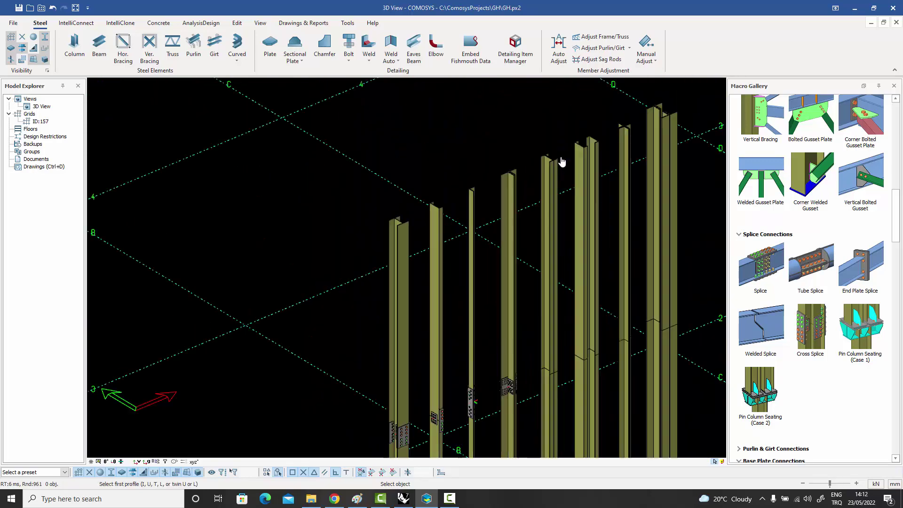
scroll(544, 171, "up", 2)
scroll(537, 170, "down", 4)
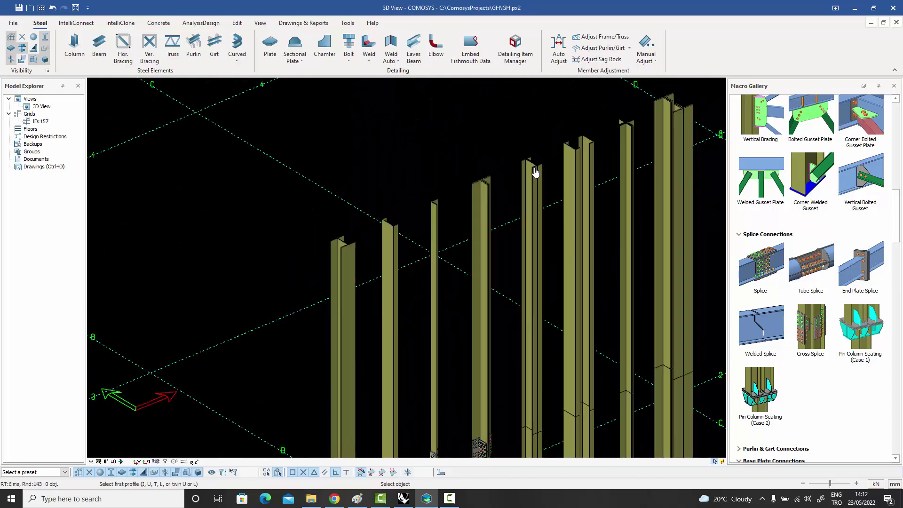
scroll(537, 390, "up", 4)
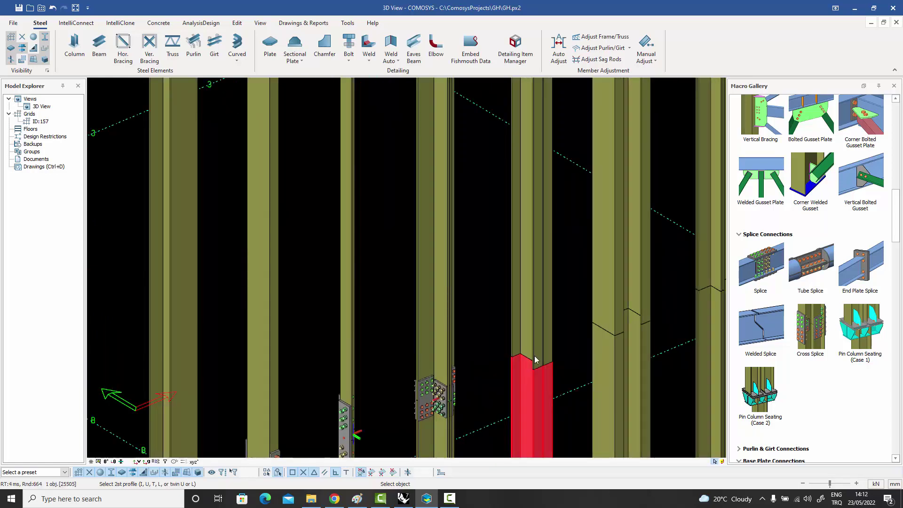
Splice the upper and lower segments of the sixth column, made of two spaced channels.
scroll(535, 358, "down", 4)
scroll(567, 195, "up", 3)
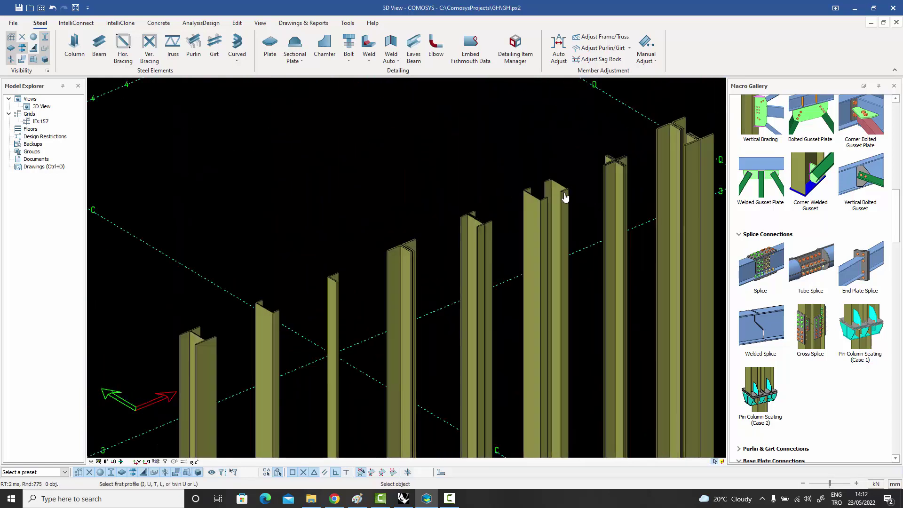
scroll(557, 202, "down", 2)
scroll(547, 254, "down", 2)
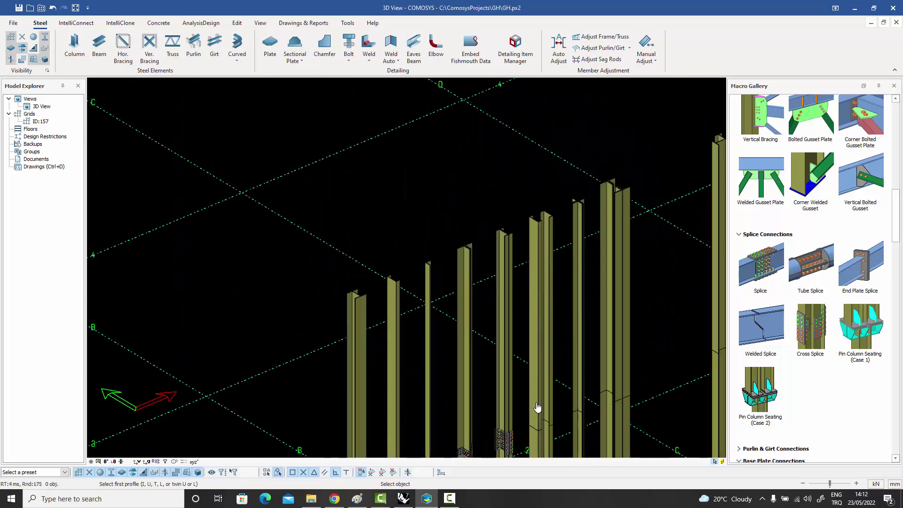
scroll(528, 375, "down", 1)
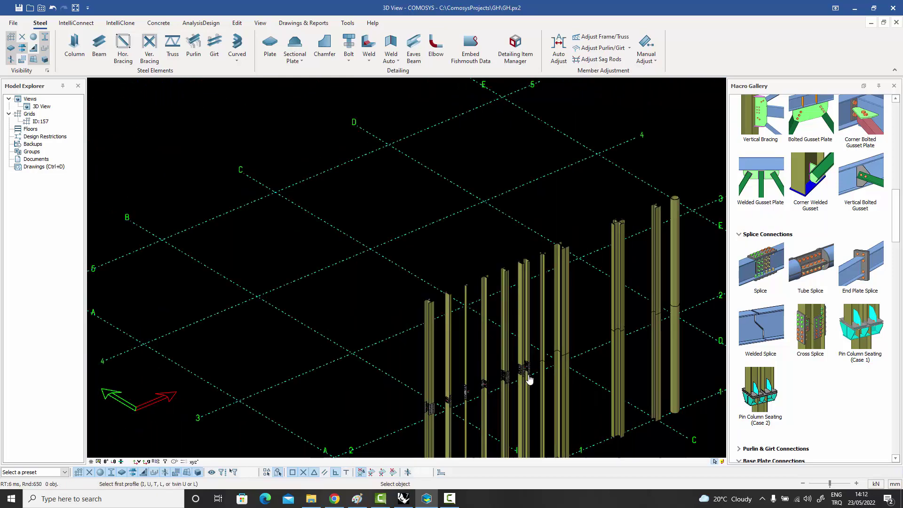
Splice the joint of the seventh column, the slender cross-shaped one built from angles.
scroll(525, 359, "up", 5)
scroll(525, 358, "down", 5)
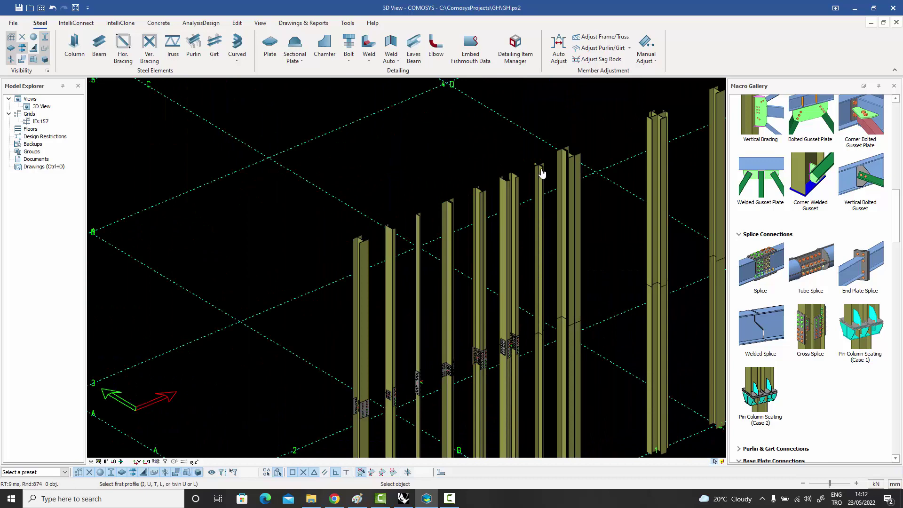
scroll(541, 165, "up", 4)
scroll(522, 163, "down", 2)
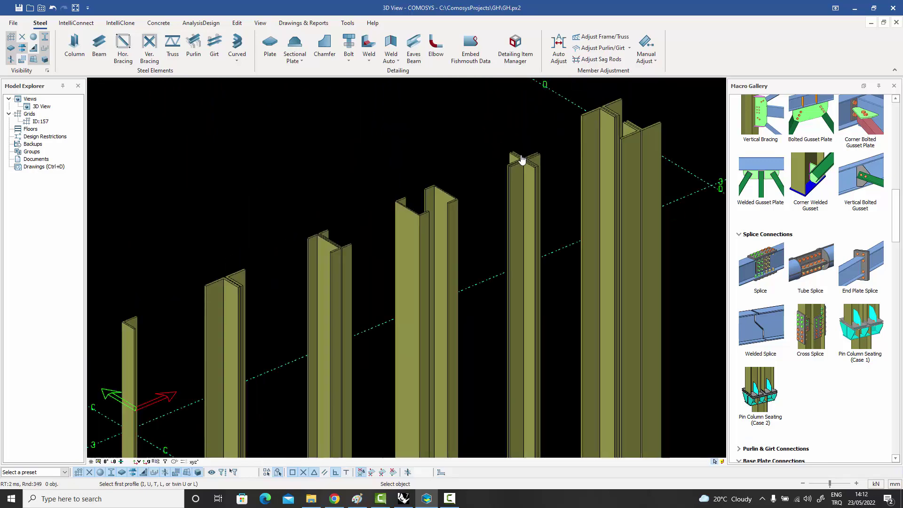
scroll(522, 162, "down", 4)
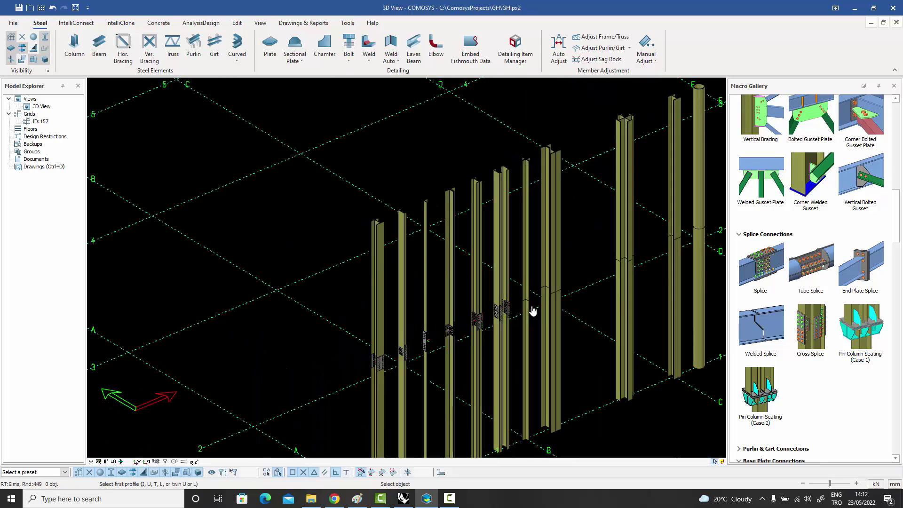
scroll(533, 311, "up", 5)
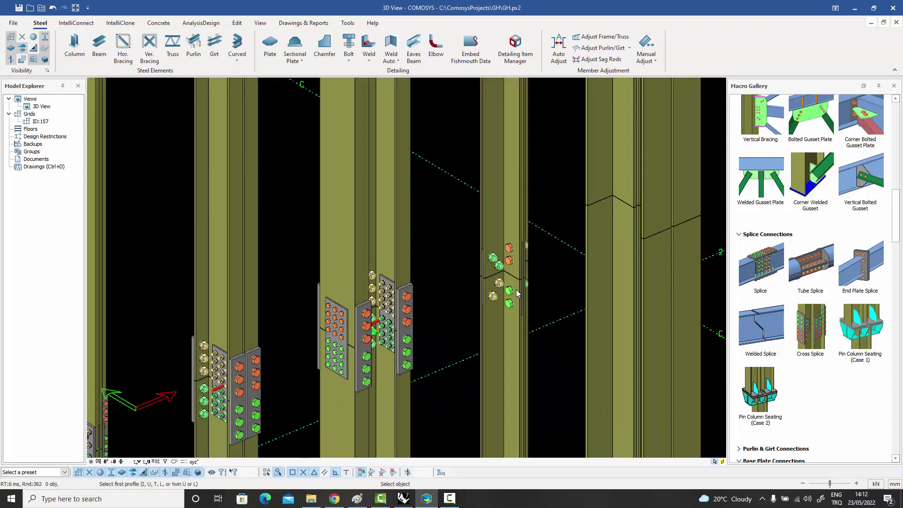
Splice the upper and lower segments of the eighth column, the wide built-up one beside the slender cross-shaped column.
scroll(544, 298, "down", 4)
scroll(574, 131, "up", 2)
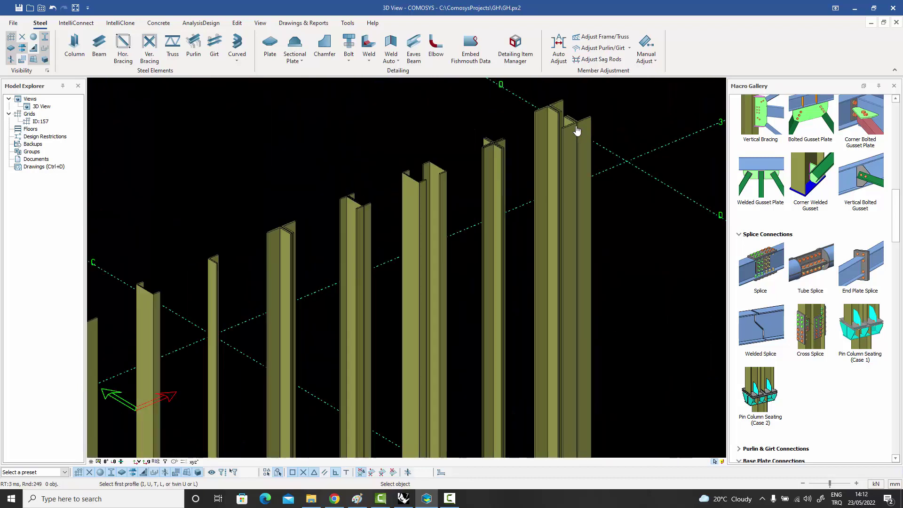
scroll(577, 131, "up", 2)
scroll(569, 141, "down", 4)
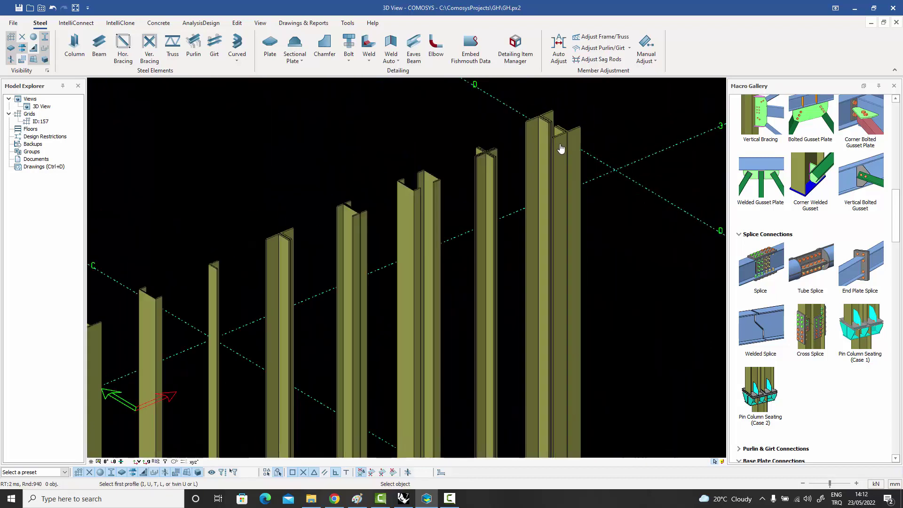
left_click(559, 305)
left_click(586, 277)
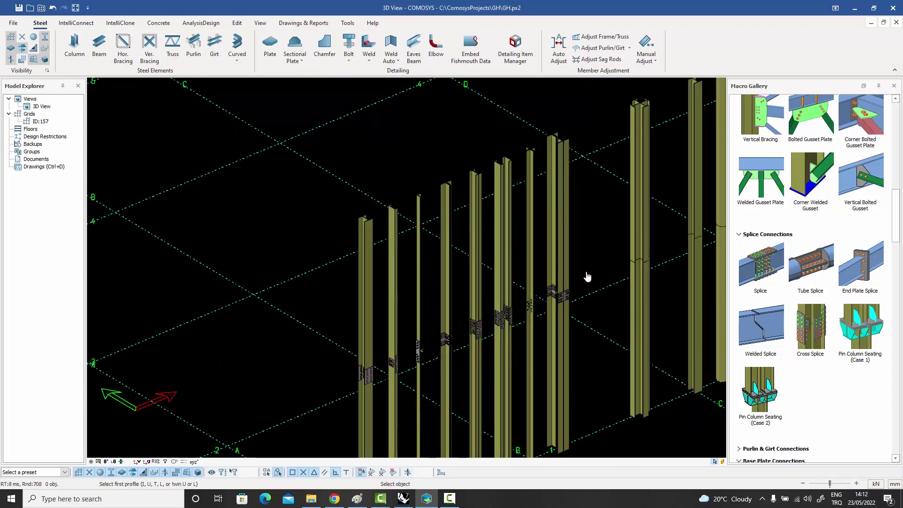
Apply a Cross Splice to the upper and lower segments of the ninth column, the wide cross-shaped one.
middle_click_drag(590, 278, 479, 121)
scroll(480, 121, "up", 2)
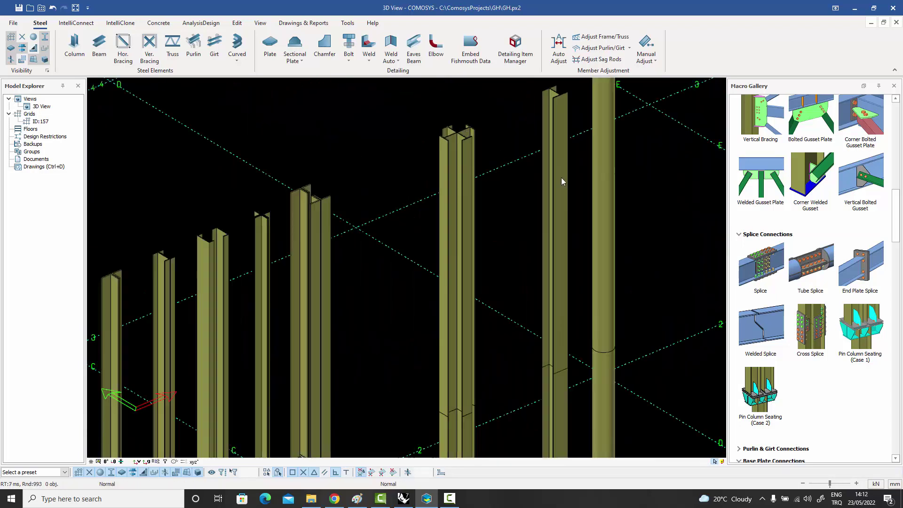
left_click(815, 333)
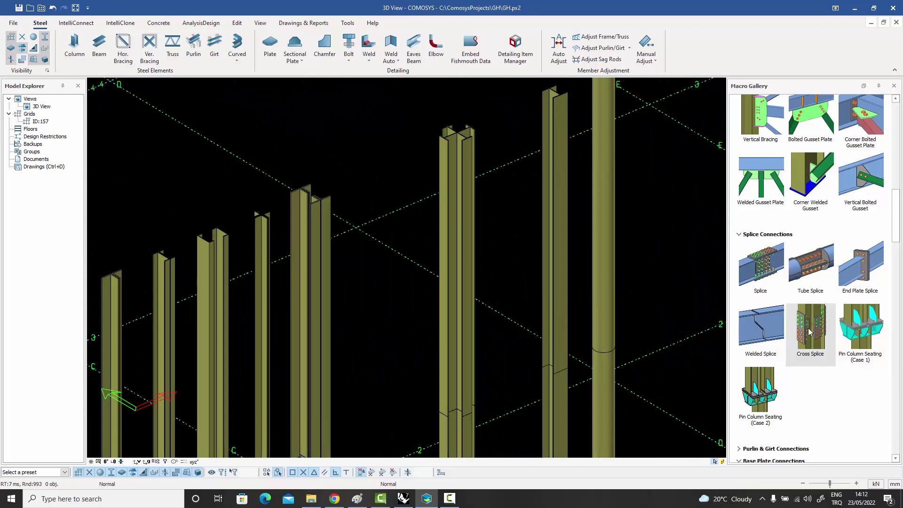
left_click(463, 431)
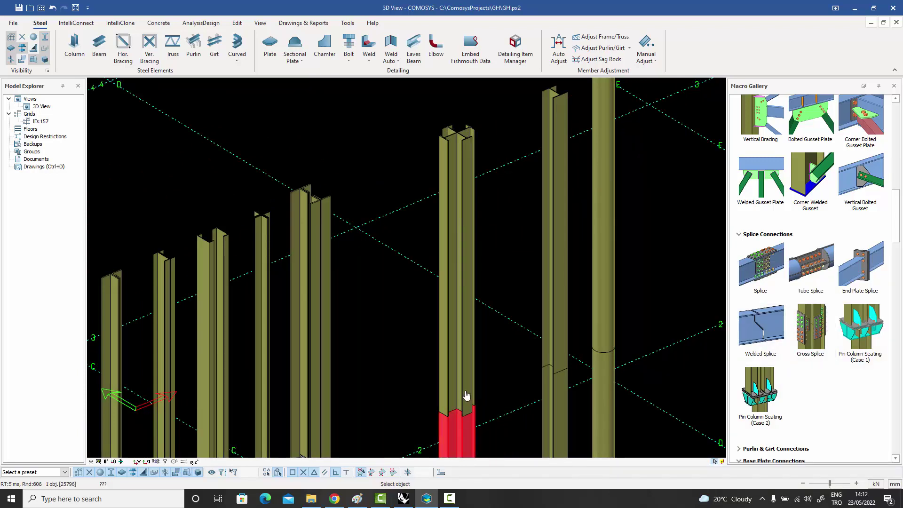
right_click(507, 368)
left_click(523, 245)
scroll(479, 339, "up", 5)
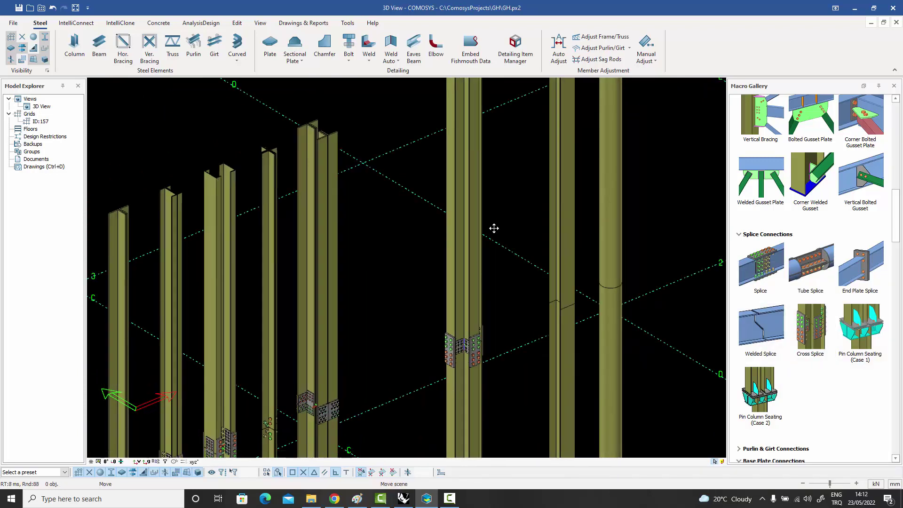
scroll(479, 339, "down", 2)
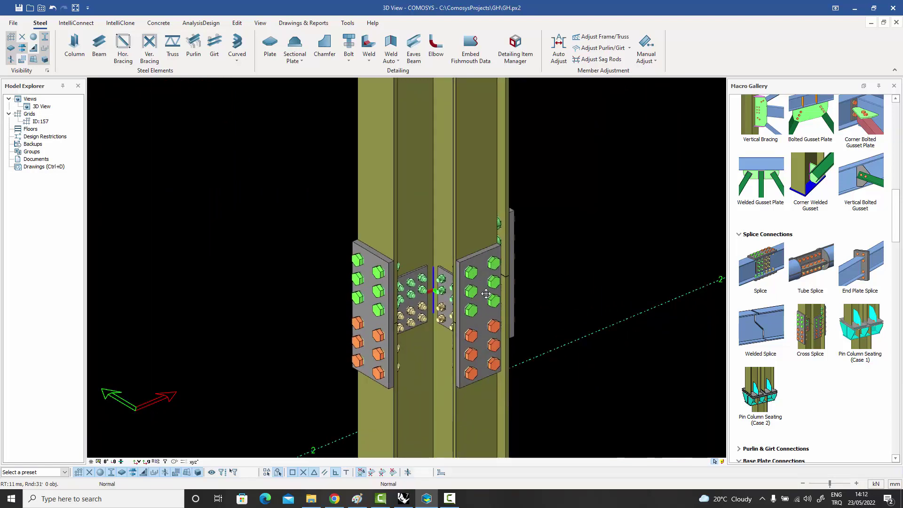
Join the lower and upper segments of the column beside the round one with an End Plate Splice.
scroll(487, 298, "down", 2)
scroll(485, 300, "down", 3)
scroll(470, 324, "up", 2)
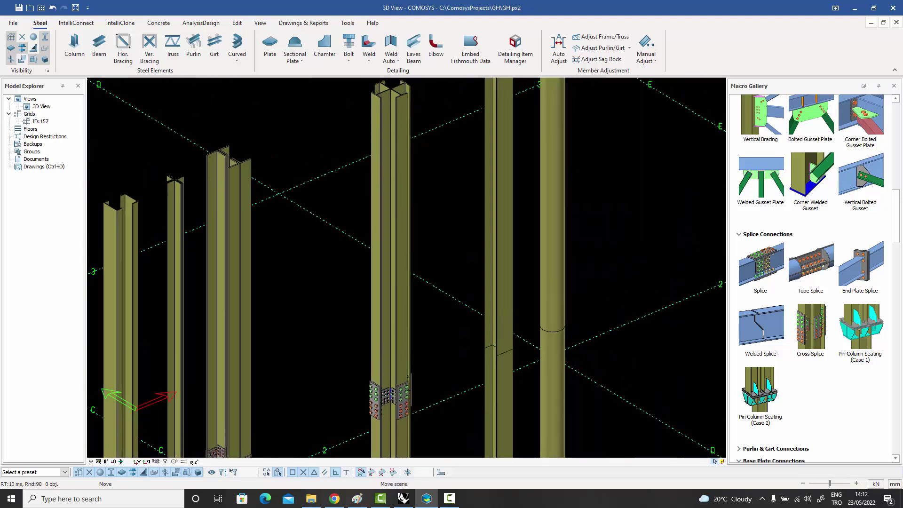
left_click(860, 273)
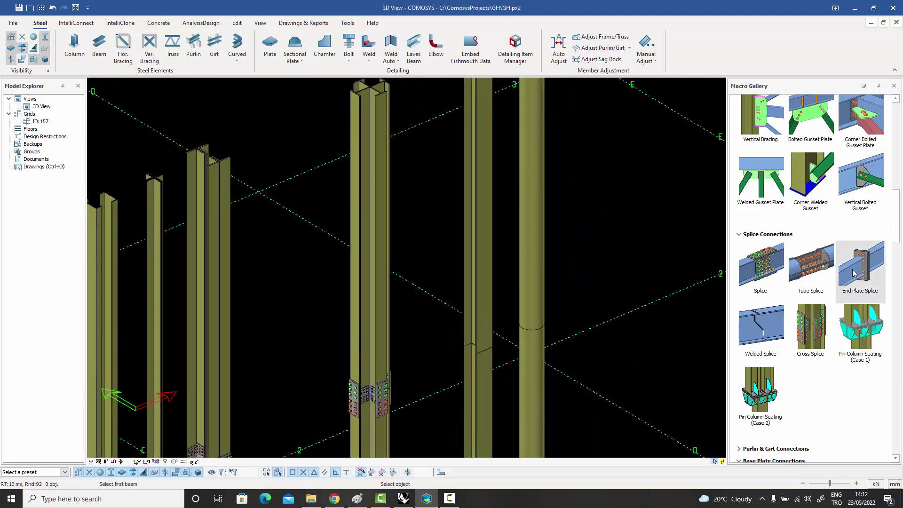
left_click(479, 378)
left_click(484, 331)
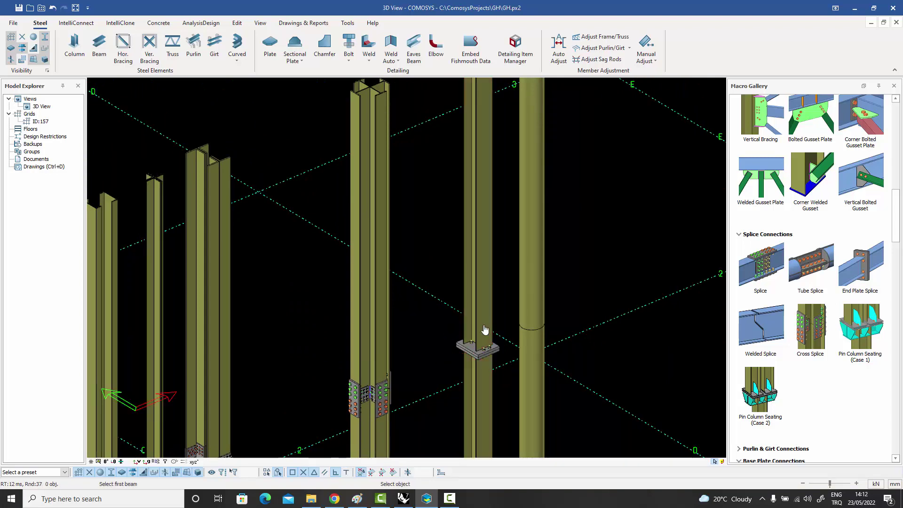
right_click(503, 295)
left_click(581, 356)
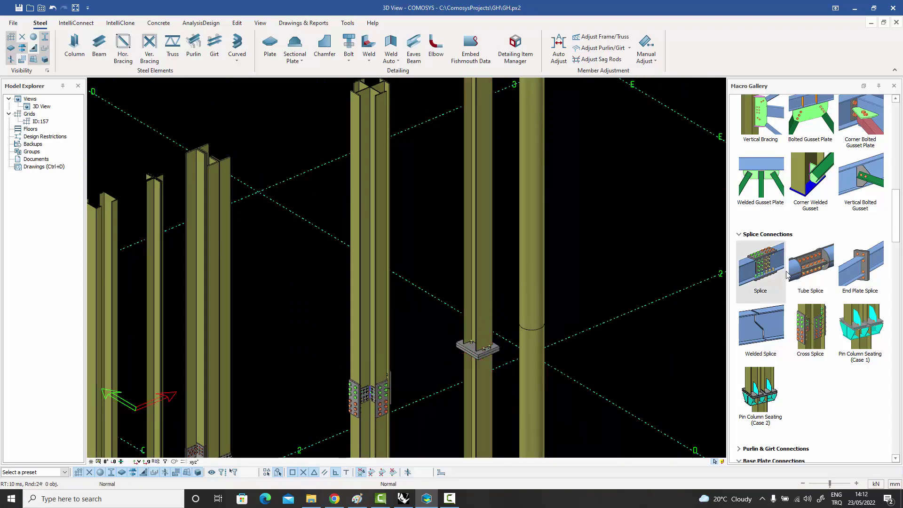
Join the lower and upper segments of the round column with a Tube Splice.
left_click(812, 266)
left_click(537, 357)
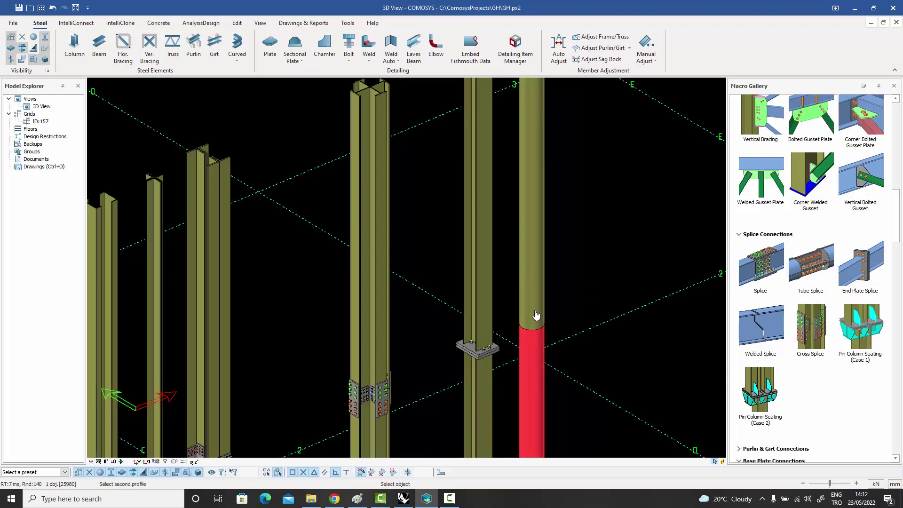
left_click(535, 316)
scroll(545, 328, "up", 3)
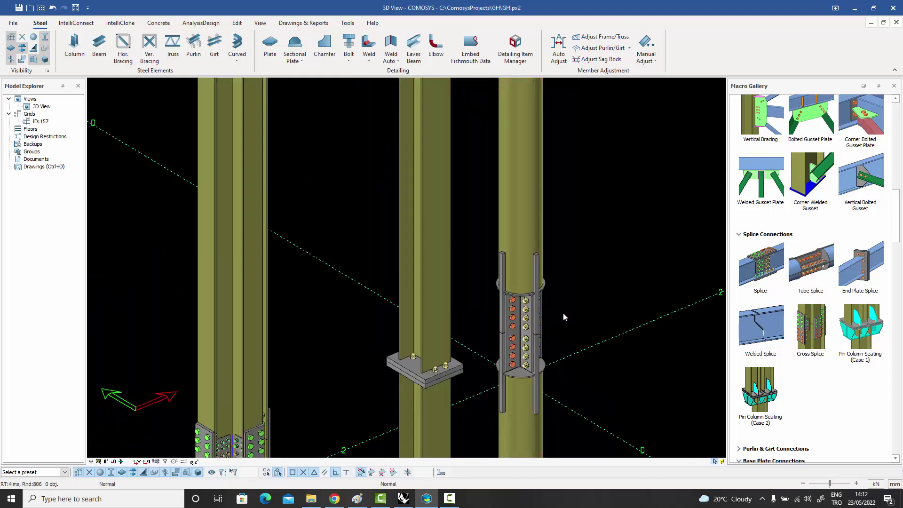
scroll(563, 313, "down", 5)
middle_click_drag(572, 305, 598, 284)
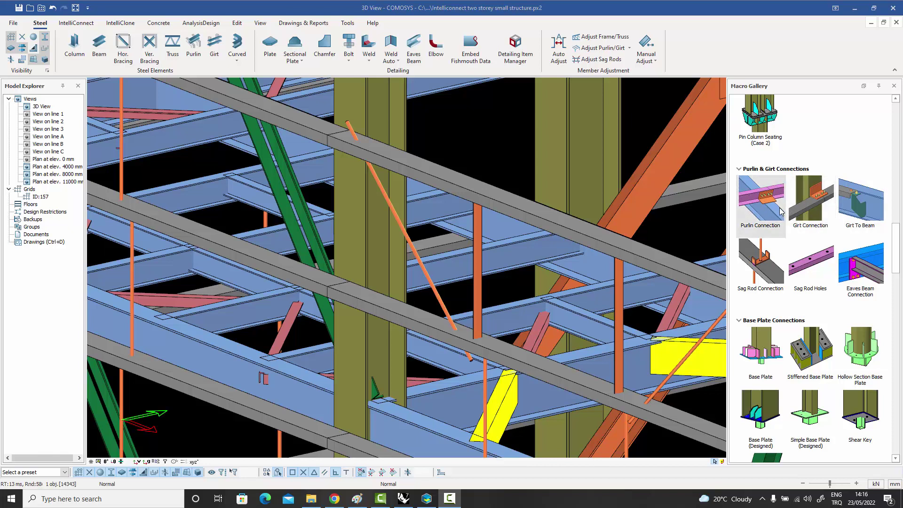
Add a Girt Connection between the front column and the middle row of girts in the two-storey structure.
left_click(812, 200)
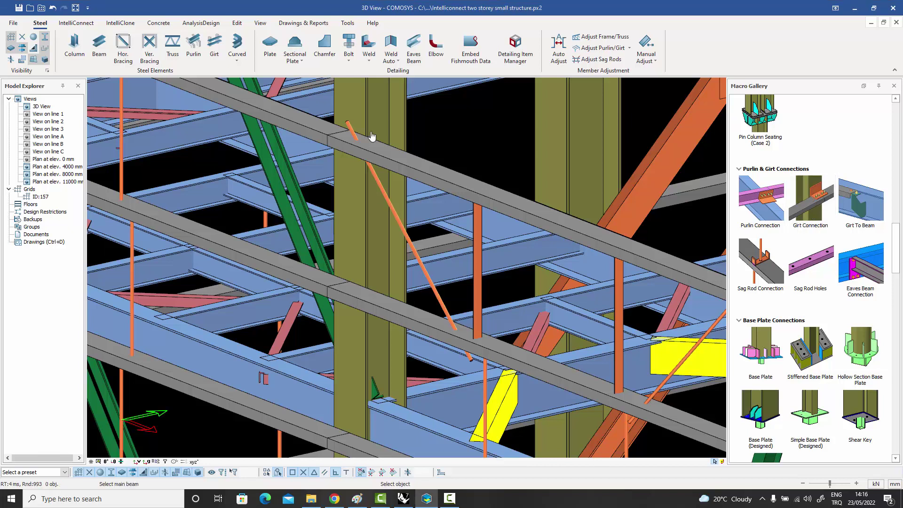
left_click(362, 115)
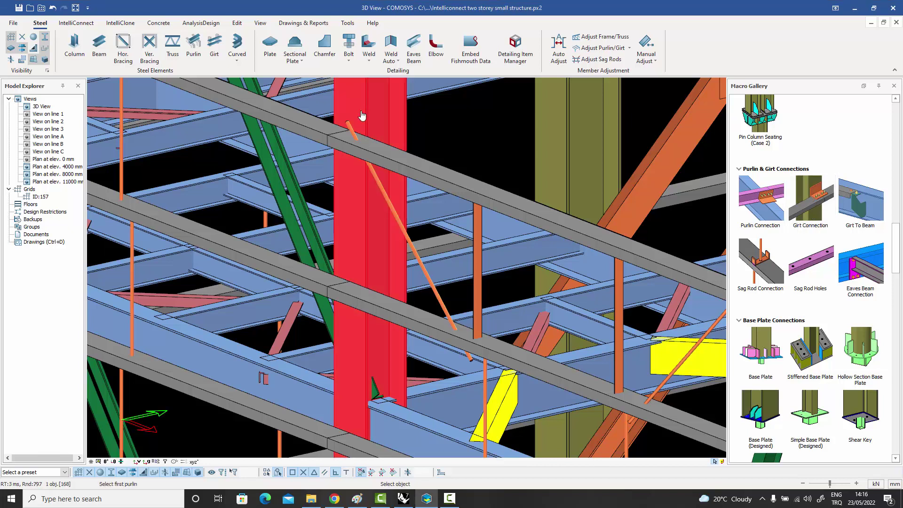
left_click(324, 280)
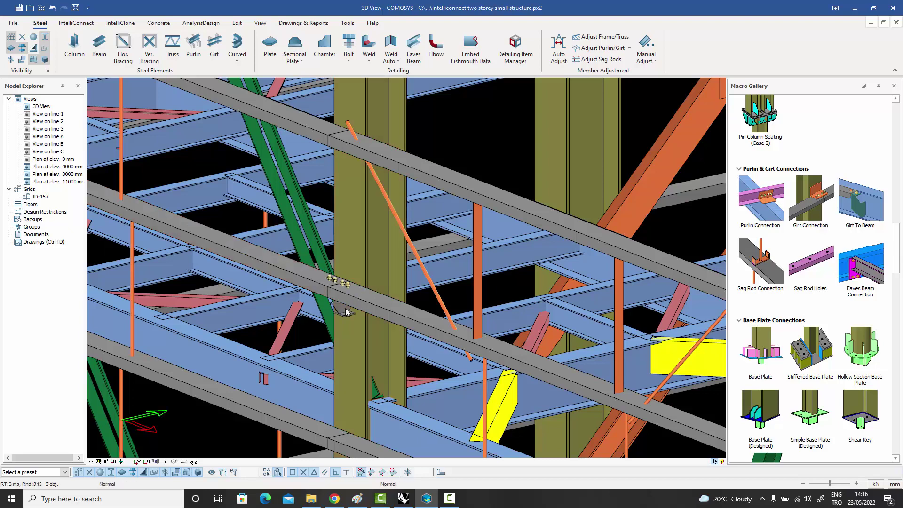
left_click(346, 312)
scroll(345, 311, "up", 10)
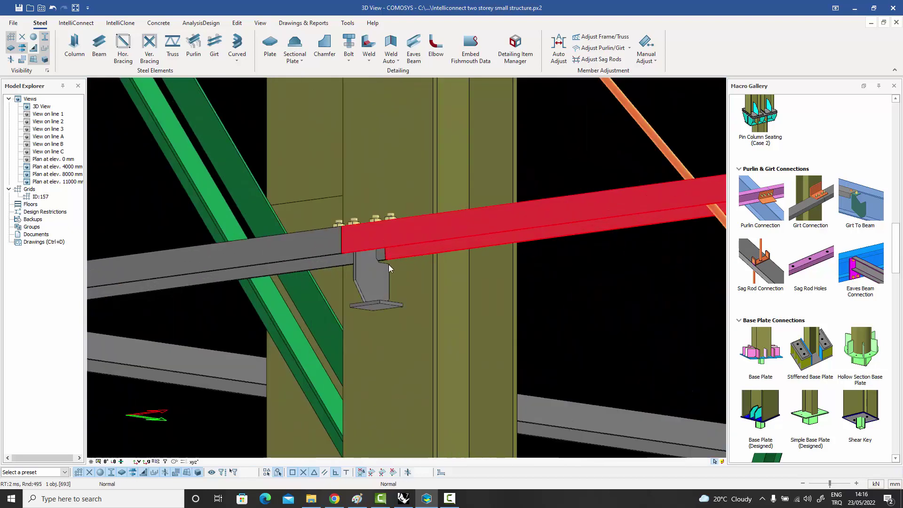
Change the girt connection's support type to Angle Type.
left_click(360, 281)
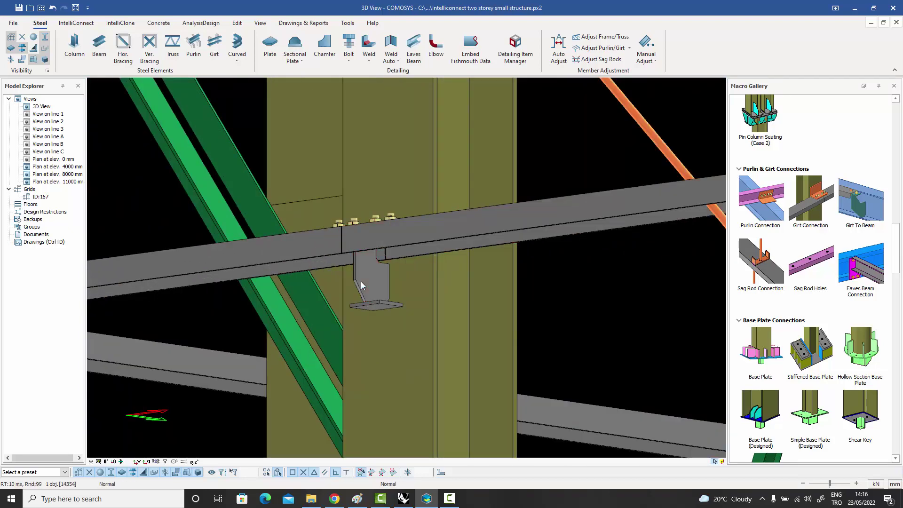
double_click(361, 281)
left_click_drag(397, 131, 583, 105)
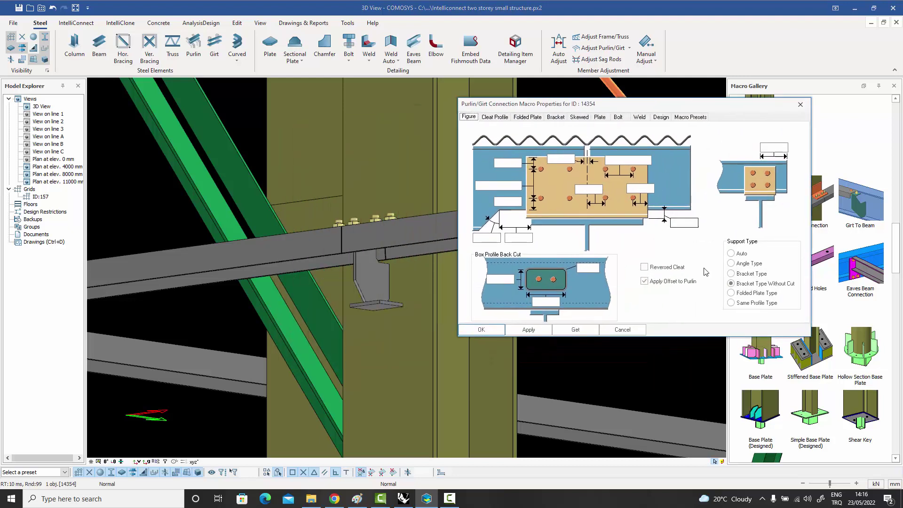
left_click(742, 264)
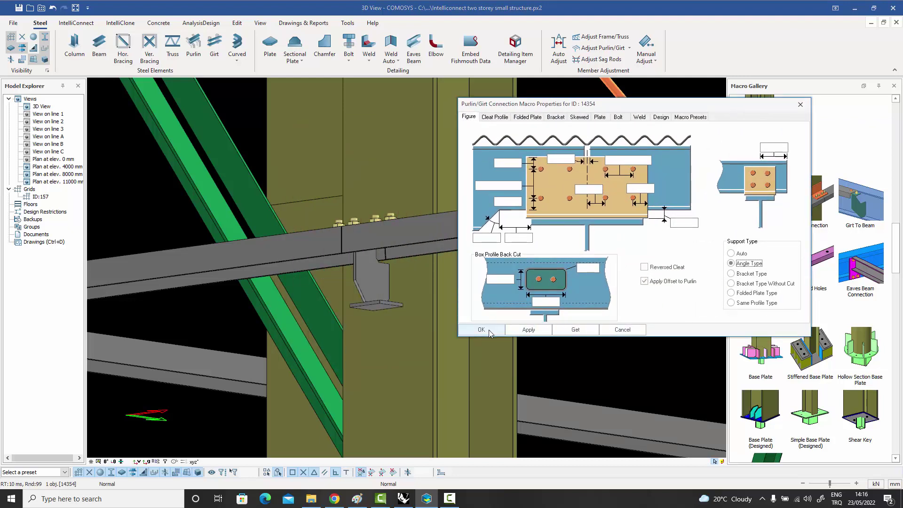
left_click(482, 329)
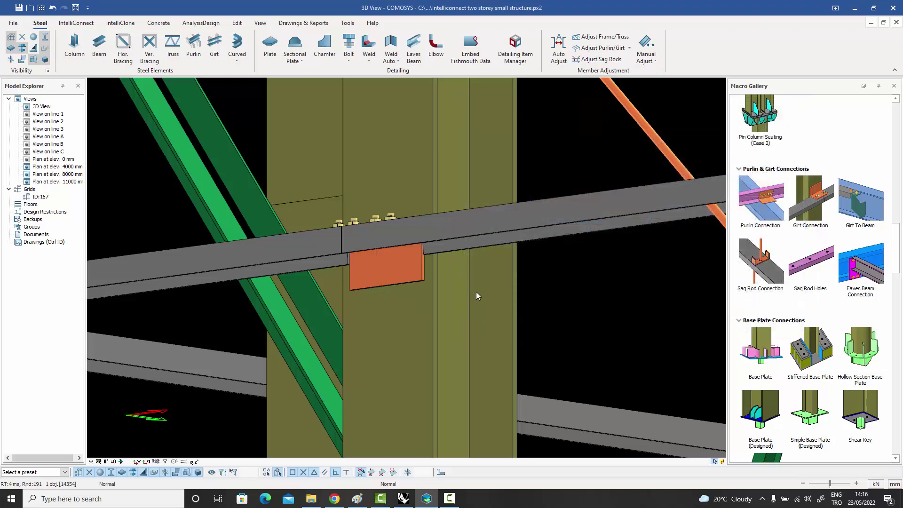
Apply the Bracket Type support to the girt connection, followed by Bracket Type Without Cut.
middle_click_drag(477, 292, 470, 284)
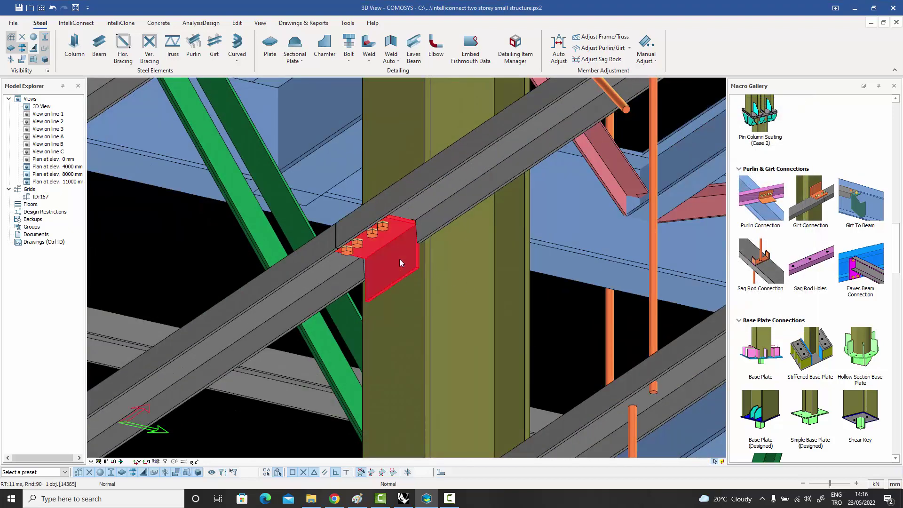
double_click(400, 259)
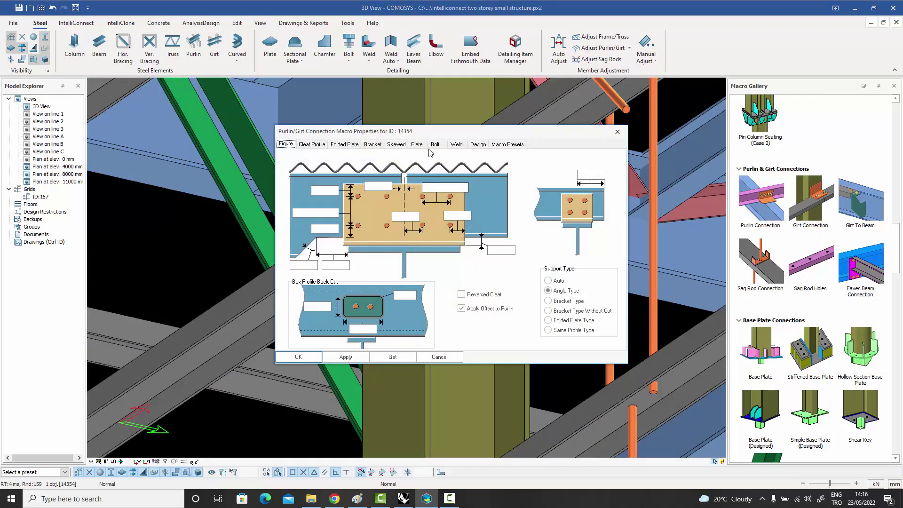
left_click(719, 272)
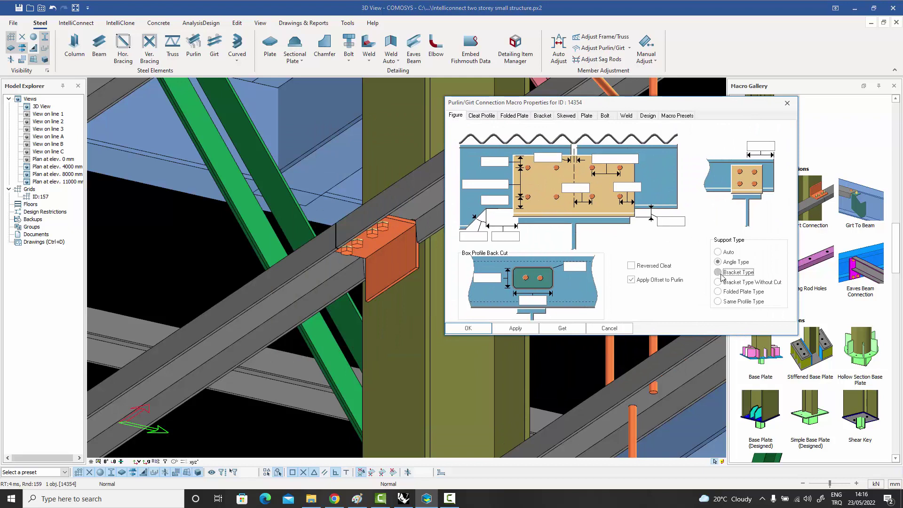
left_click(515, 329)
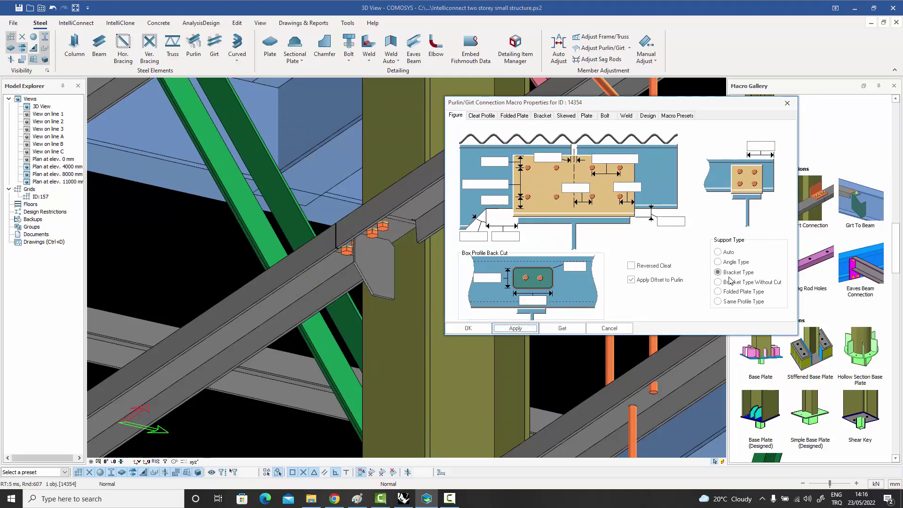
left_click(718, 283)
left_click(515, 328)
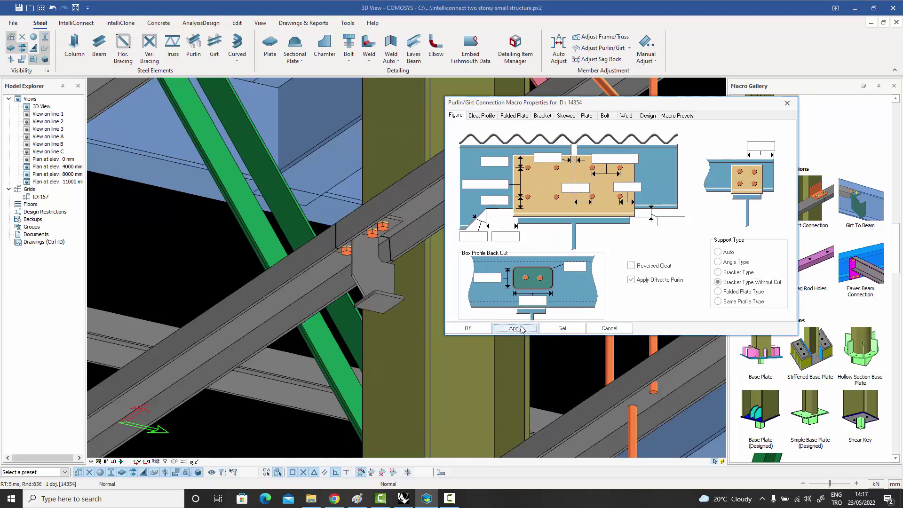
Apply the Same Profile Type support to the girt connection and close its properties.
left_click(719, 301)
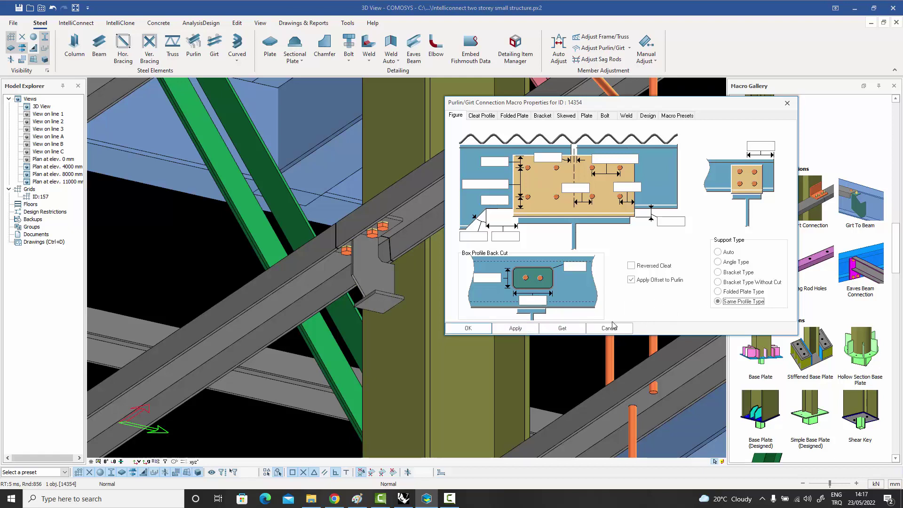
left_click(515, 328)
left_click(609, 328)
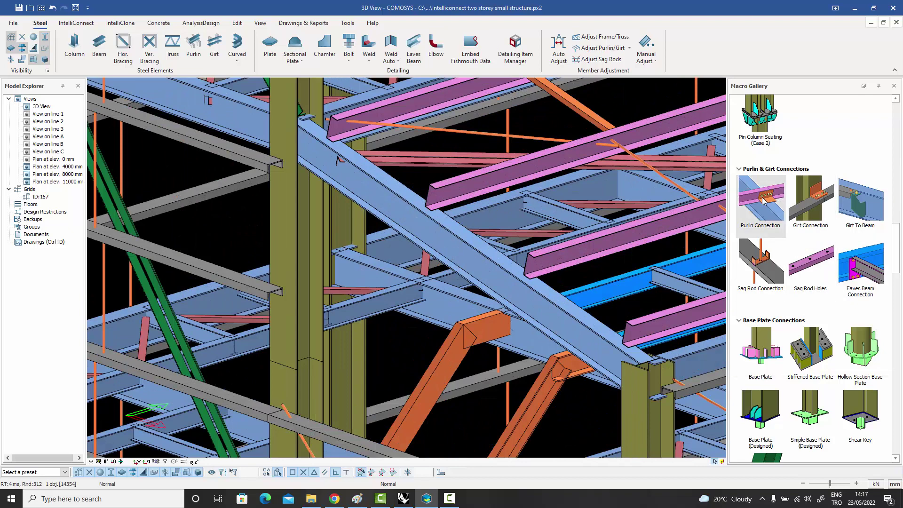
Add a Purlin Connection between the sloping roof beam and the second purlin along it.
left_click(763, 201)
left_click(440, 216)
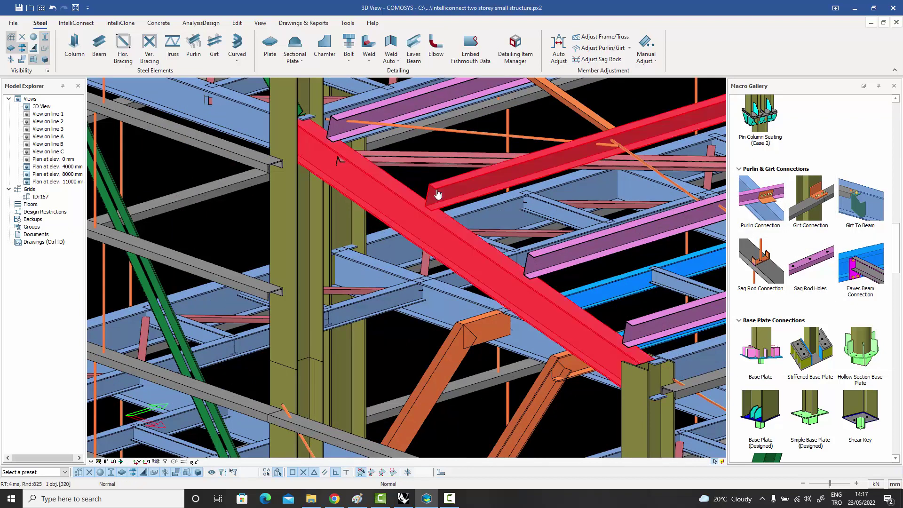
left_click(438, 191)
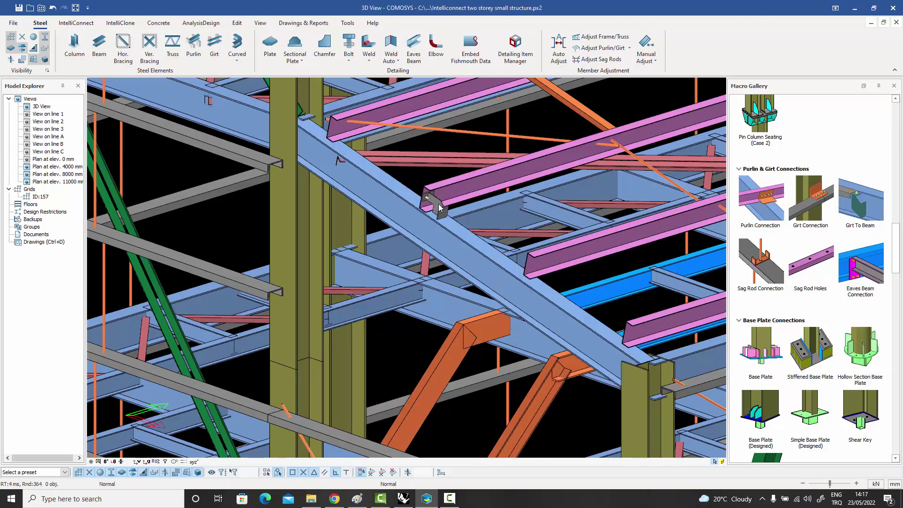
Change the new purlin connection's support type to Folded Plate Type.
left_click(439, 206)
double_click(440, 207)
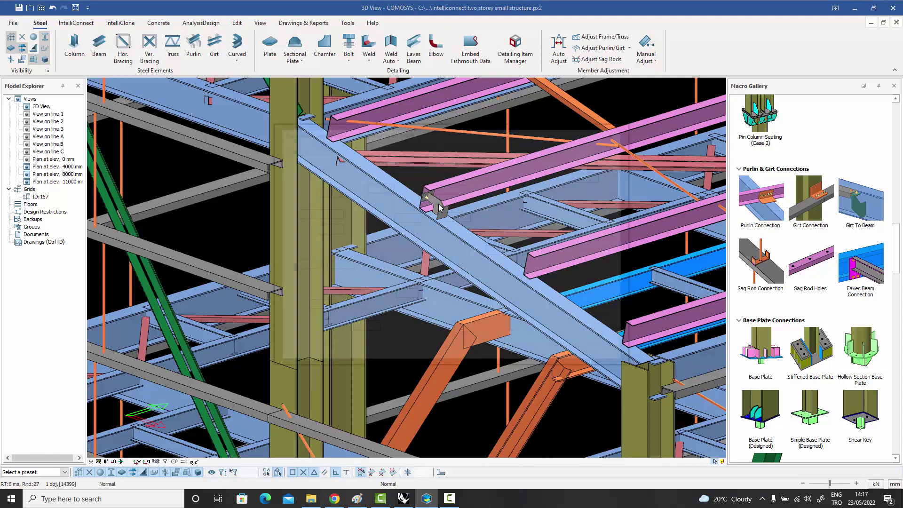
left_click(575, 323)
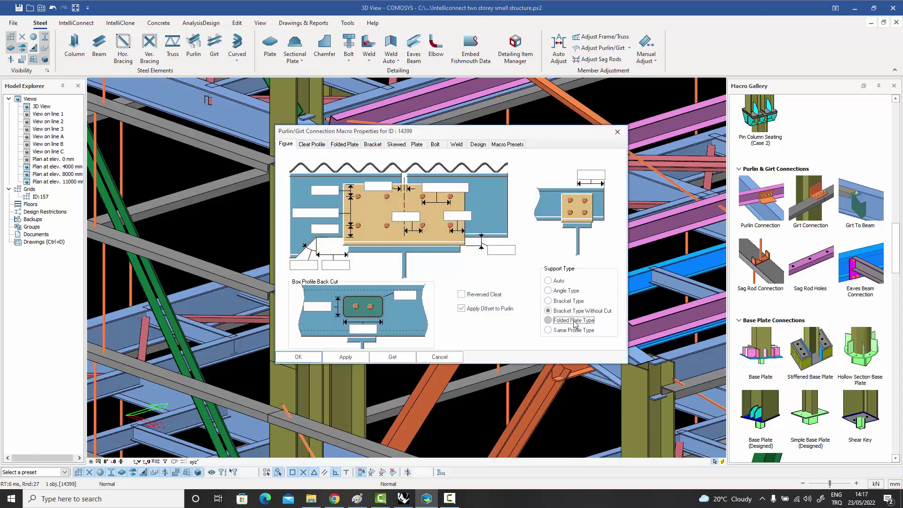
left_click(312, 358)
scroll(430, 203, "up", 8)
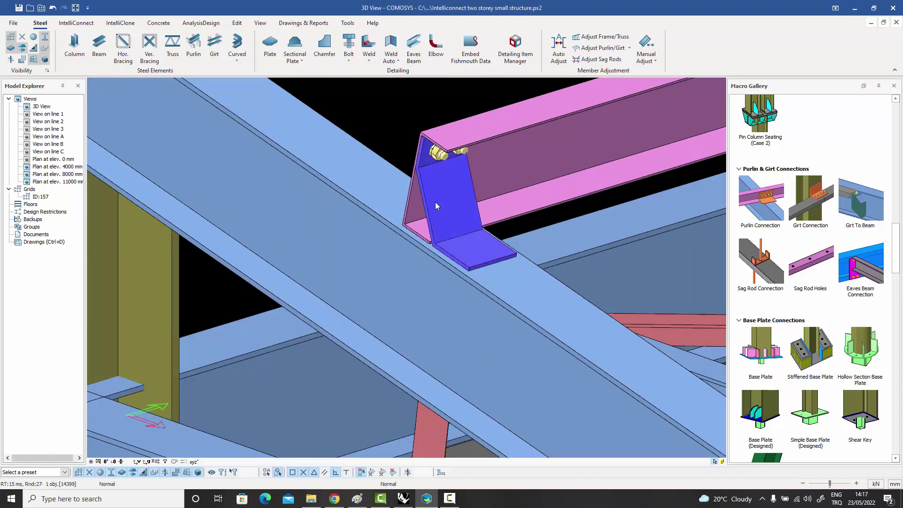
Set the purlin connection's support type to Angle Type.
double_click(436, 205)
left_click(563, 292)
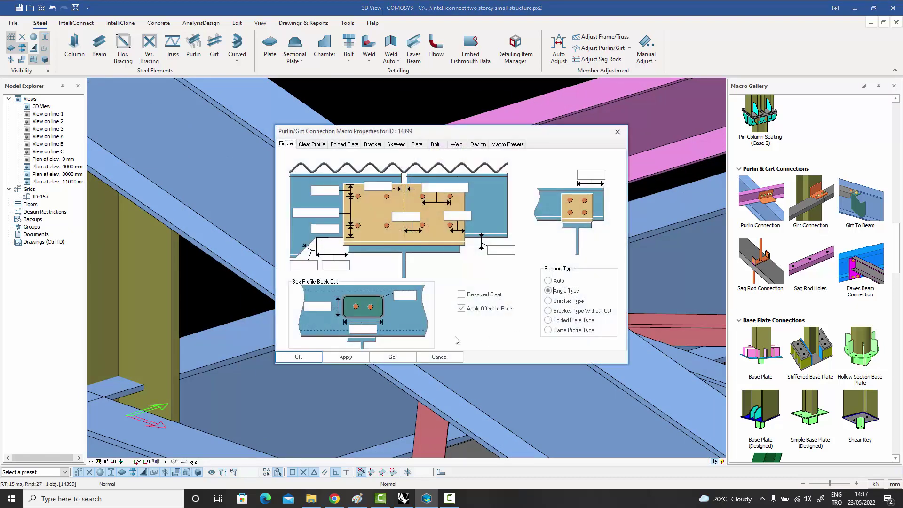
left_click(346, 357)
left_click(307, 357)
middle_click_drag(430, 272, 475, 245)
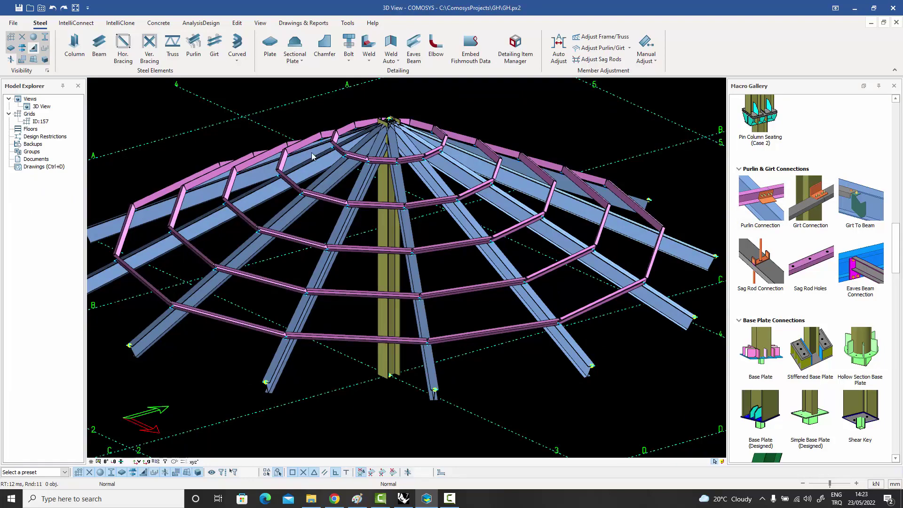
Add a Purlin Connection where two third-ring purlins meet on a sloping beam of the circular roof.
mouse_move(537, 232)
middle_mouse_down()
mouse_move(584, 264)
mouse_move(598, 232)
mouse_move(534, 232)
middle_mouse_up()
scroll(493, 243, "up", 4)
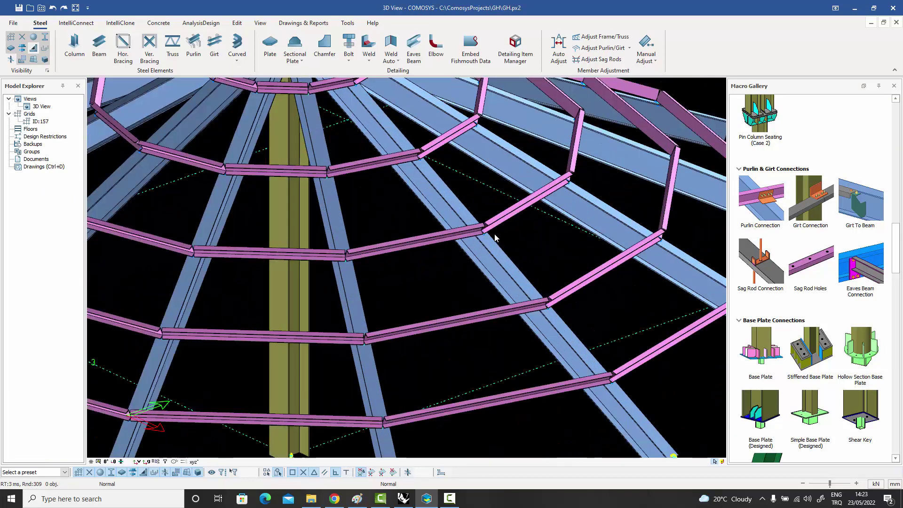
scroll(489, 233, "up", 3)
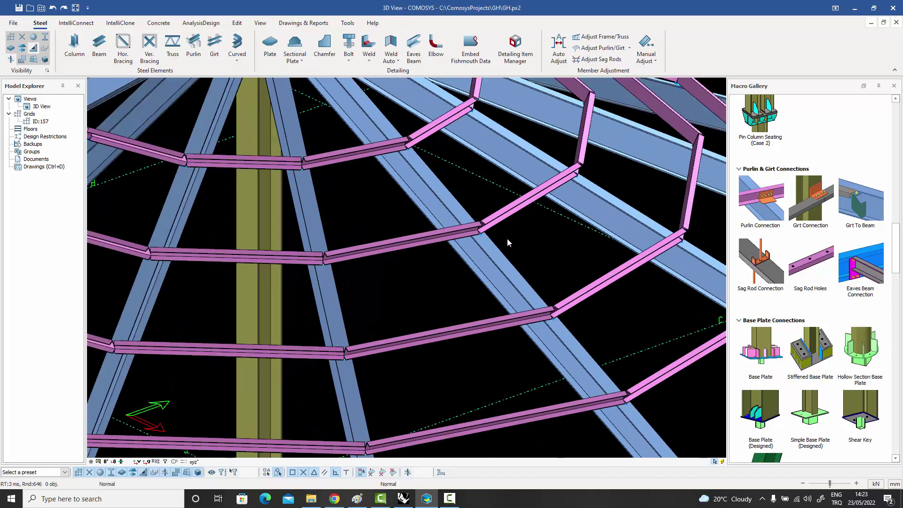
left_click(439, 237)
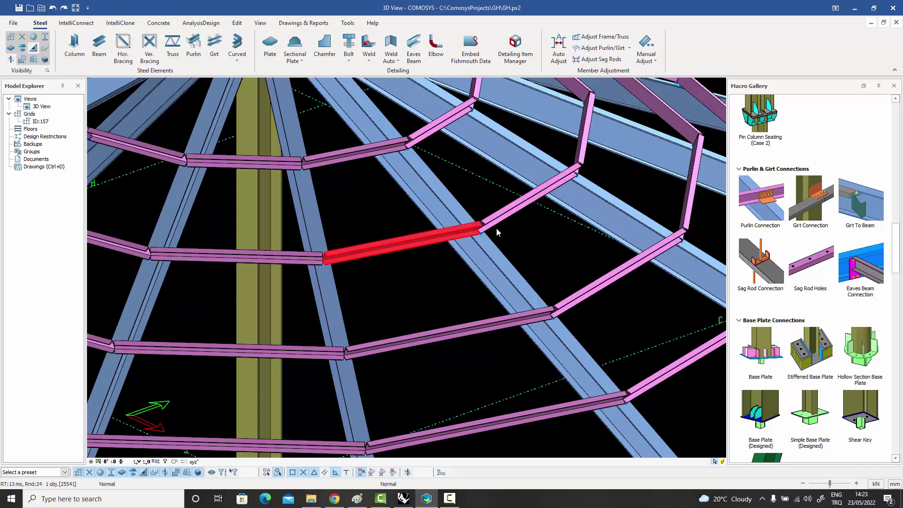
left_click(512, 233)
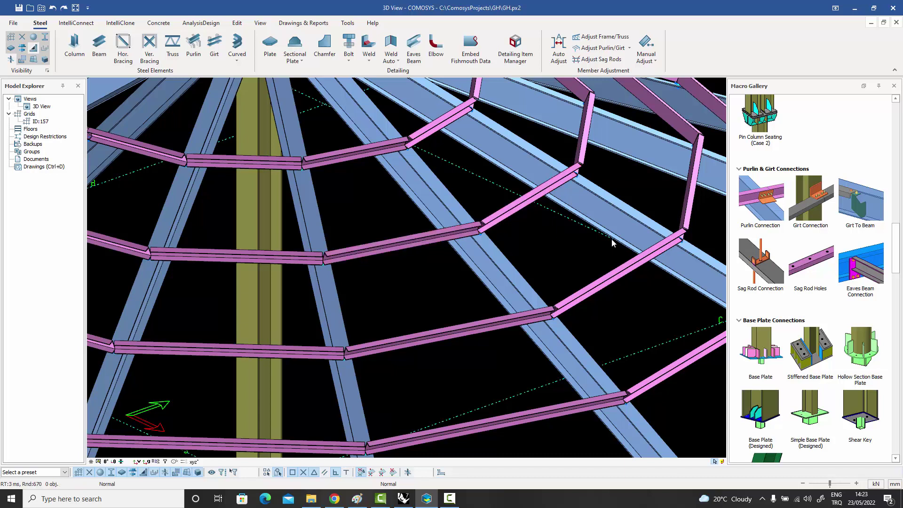
left_click(765, 203)
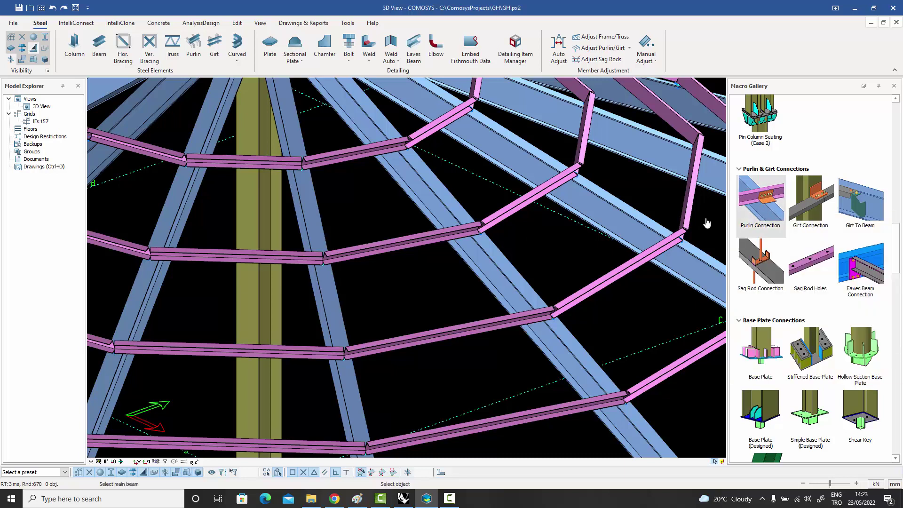
left_click(480, 247)
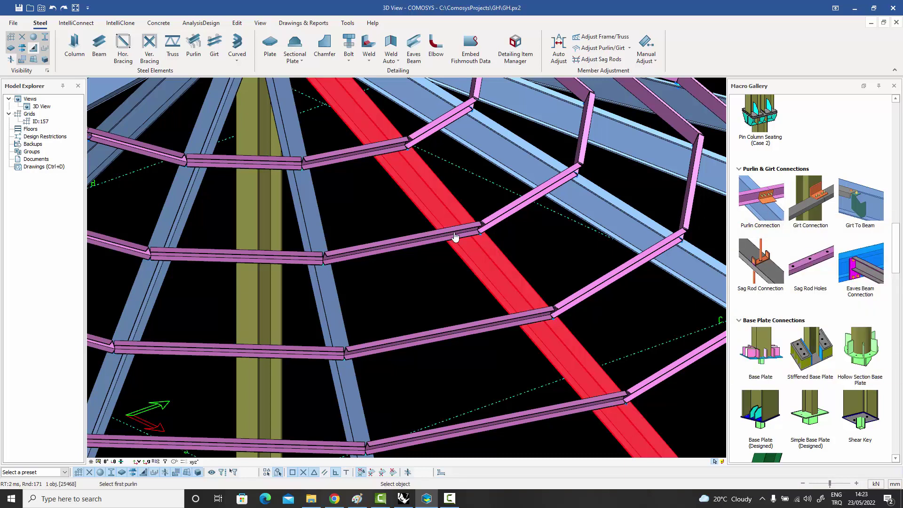
left_click(455, 234)
left_click(497, 220)
key("Escape")
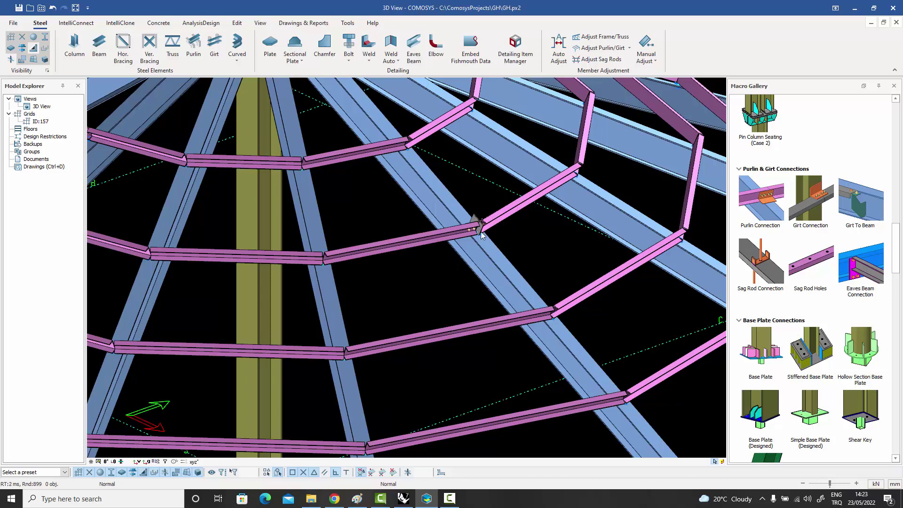
Examine the new purlin connection's plates and bolts up close from several angles.
scroll(480, 230, "up", 8)
left_click(479, 206)
middle_click_drag(484, 220, 376, 225)
middle_click_drag(456, 246, 128, 128)
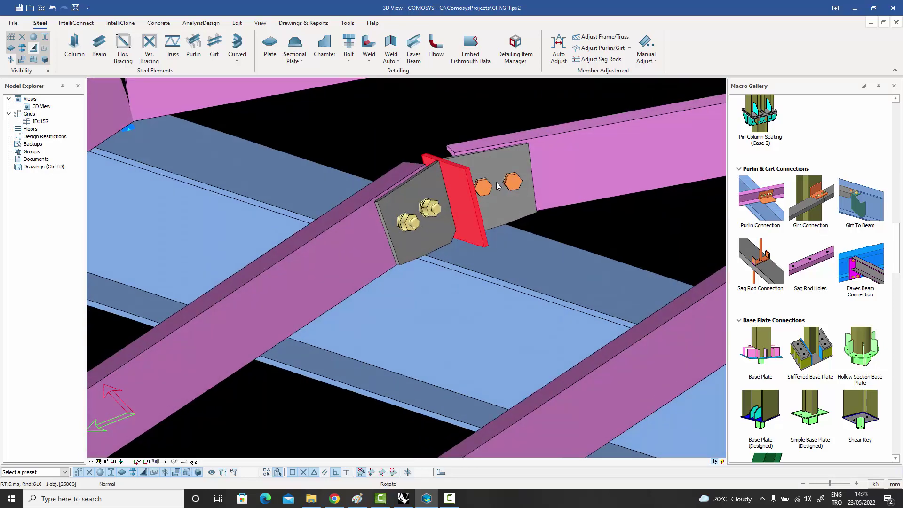
middle_click_drag(497, 183, 572, 209)
scroll(496, 208, "down", 8)
left_click(572, 214)
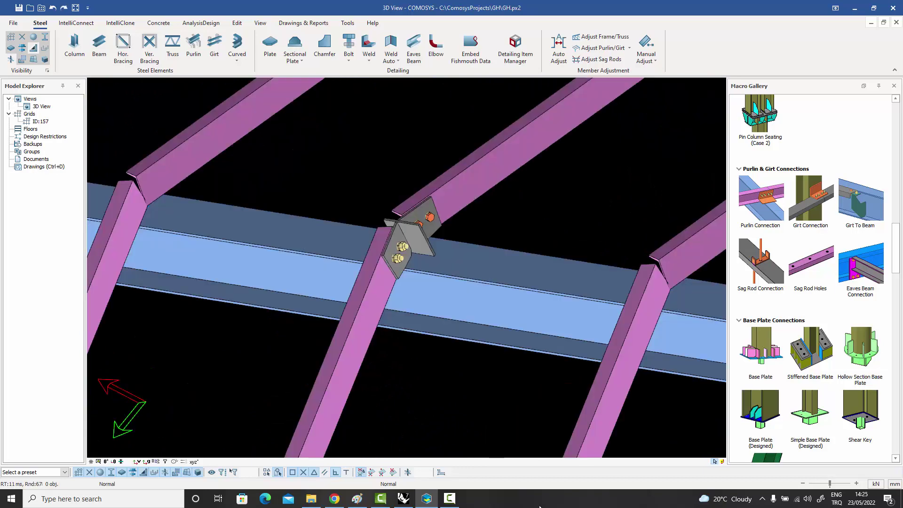
Copy-rotate the purlin connection around the circular roof at a 30-degree angle with 11 copies.
left_click(424, 246)
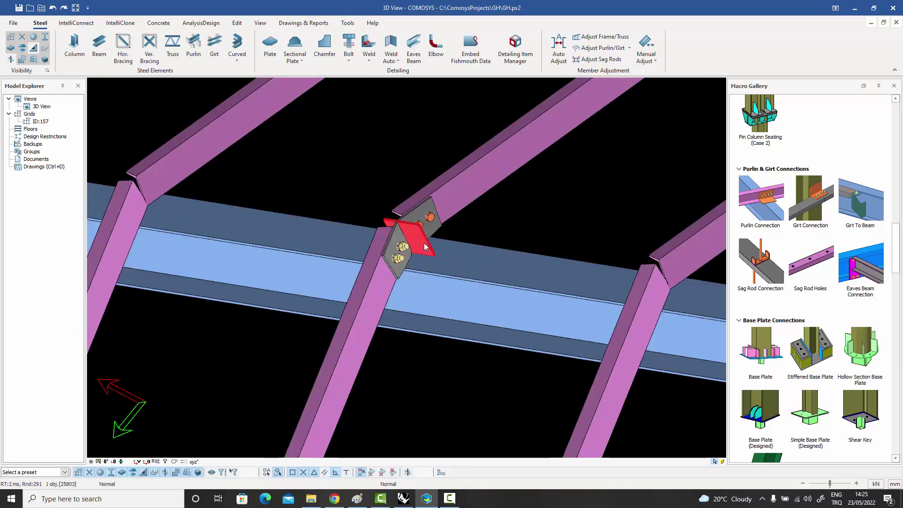
right_click(425, 246)
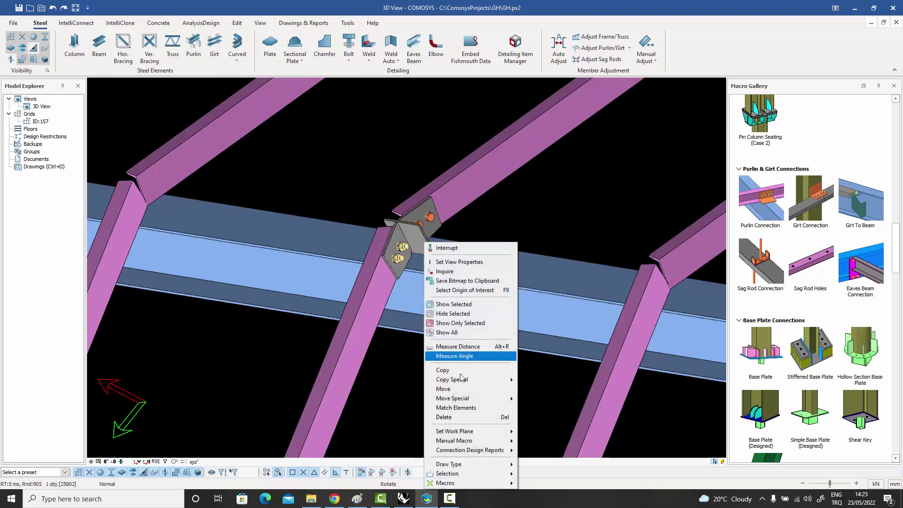
mouse_move(469, 380)
left_click(548, 389)
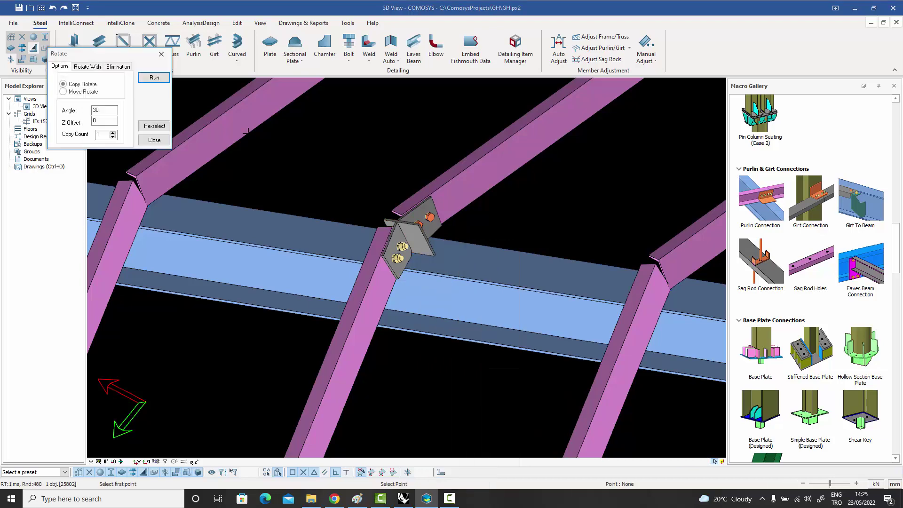
scroll(407, 268, "down", 5)
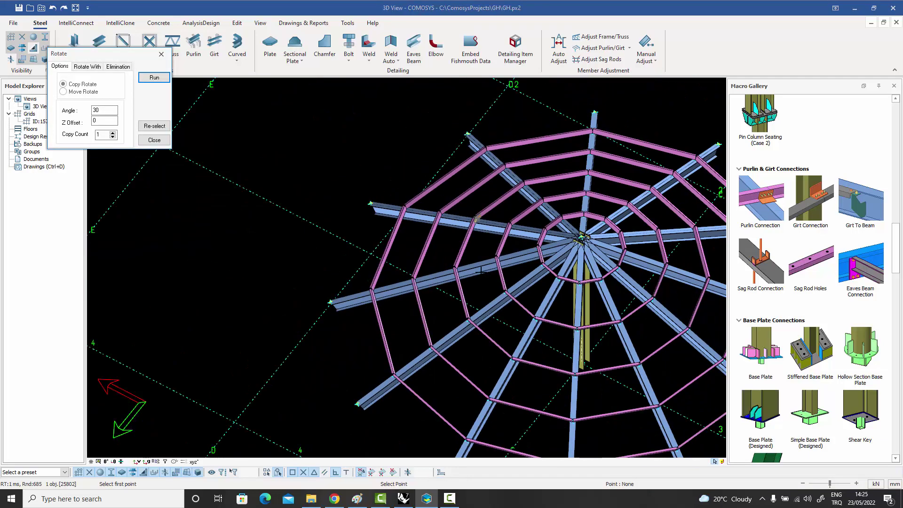
left_click(104, 133)
left_click(154, 78)
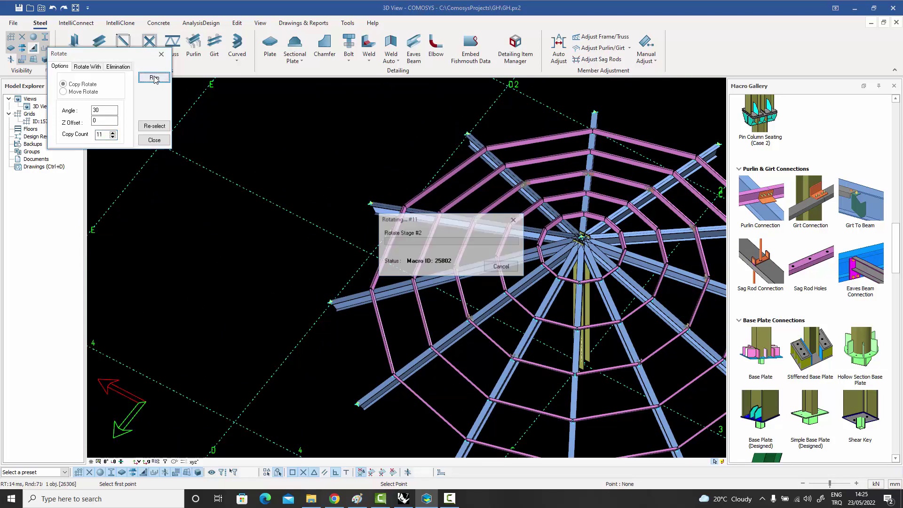
scroll(445, 281, "up", 4)
scroll(445, 280, "down", 2)
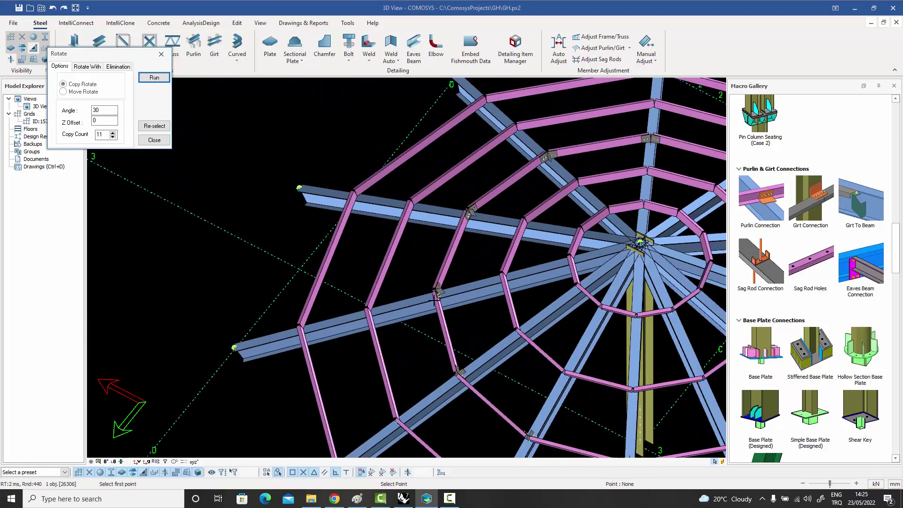
scroll(445, 281, "up", 5)
scroll(445, 281, "up", 1)
scroll(487, 296, "up", 3)
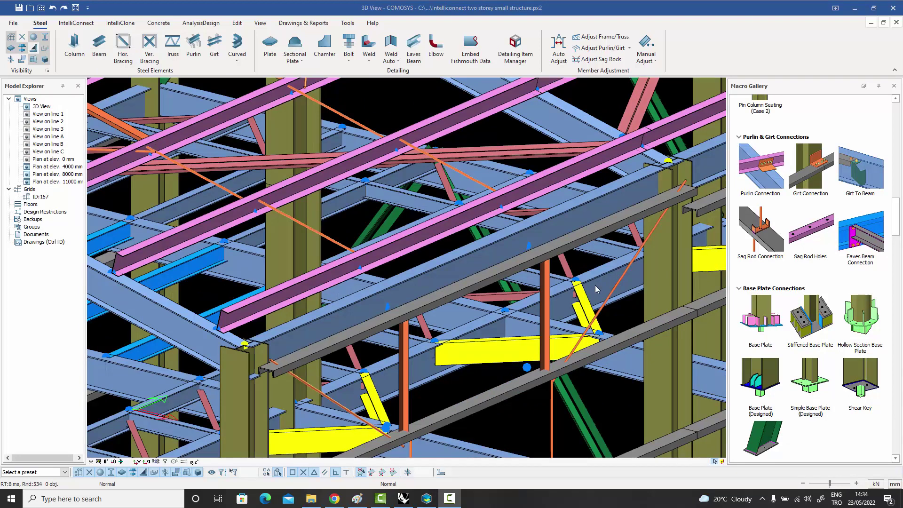
Add a Girt To Beam connection between the eaves beam and the top girt, near the bay's first column.
left_click(860, 176)
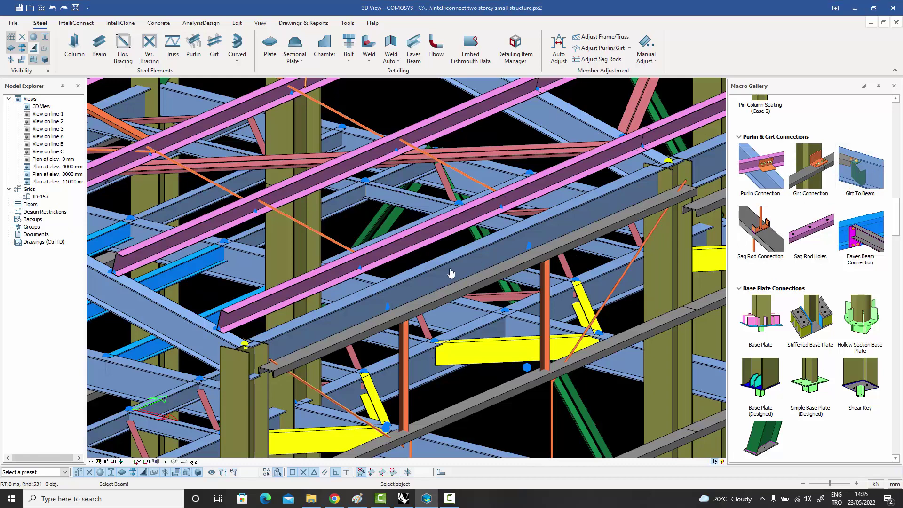
left_click(470, 290)
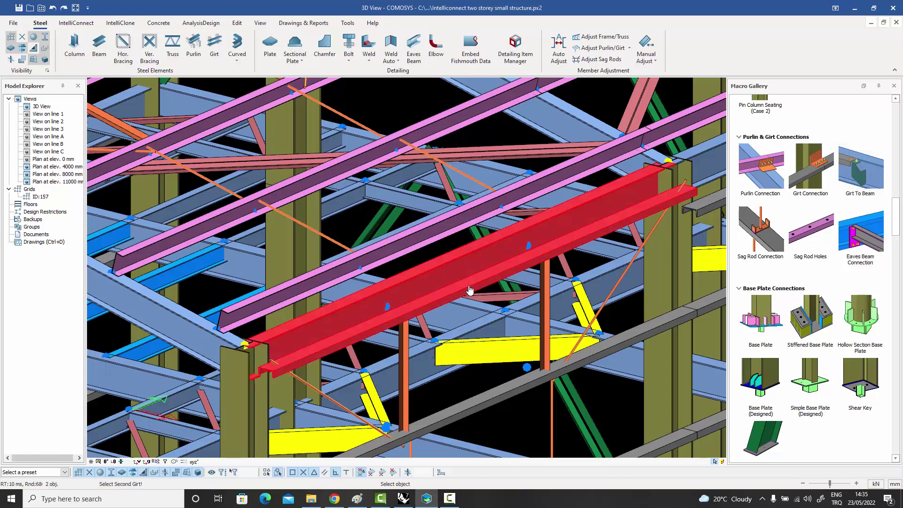
left_click(469, 290)
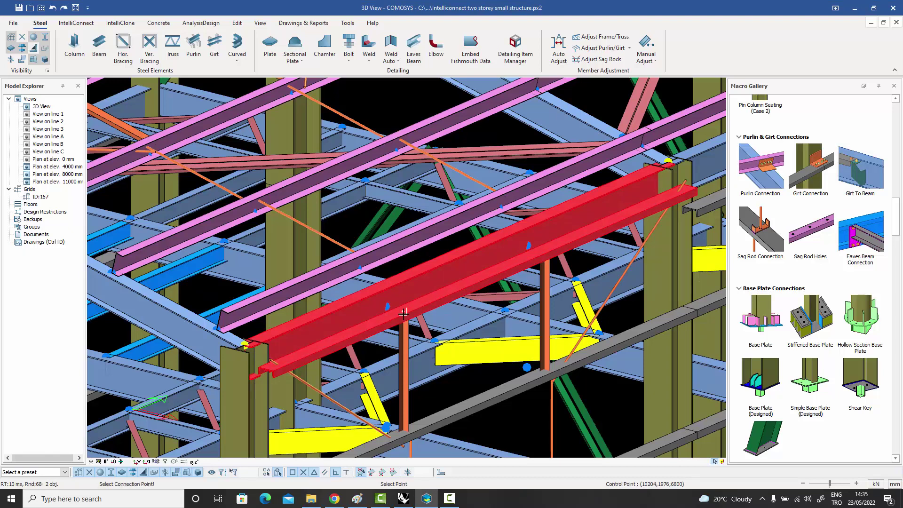
left_click(385, 320)
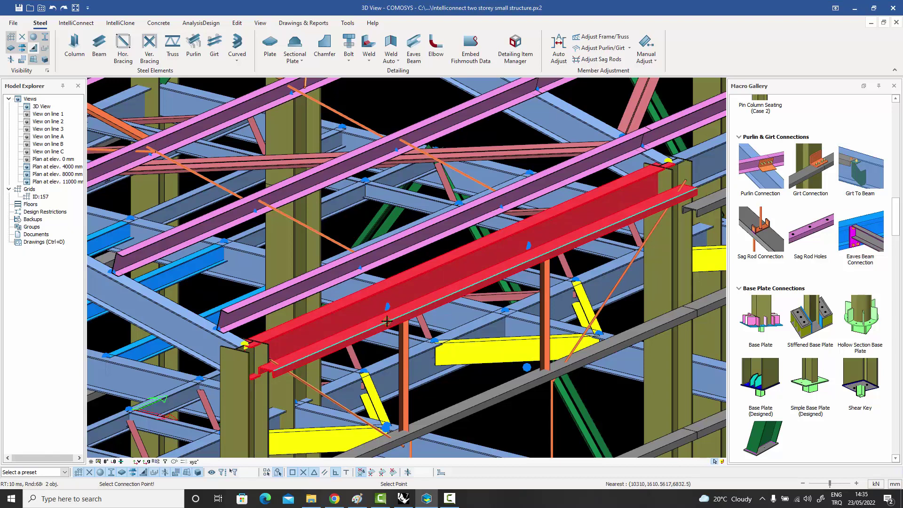
scroll(389, 326, "up", 2)
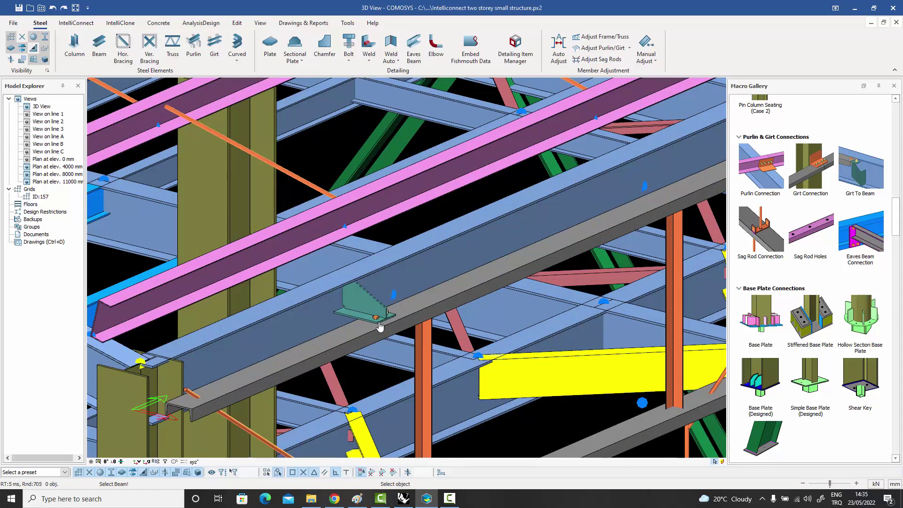
Add a second Girt To Beam connection on the same beam and top girt, near the column at the far end.
scroll(380, 326, "down", 4)
scroll(463, 285, "up", 2)
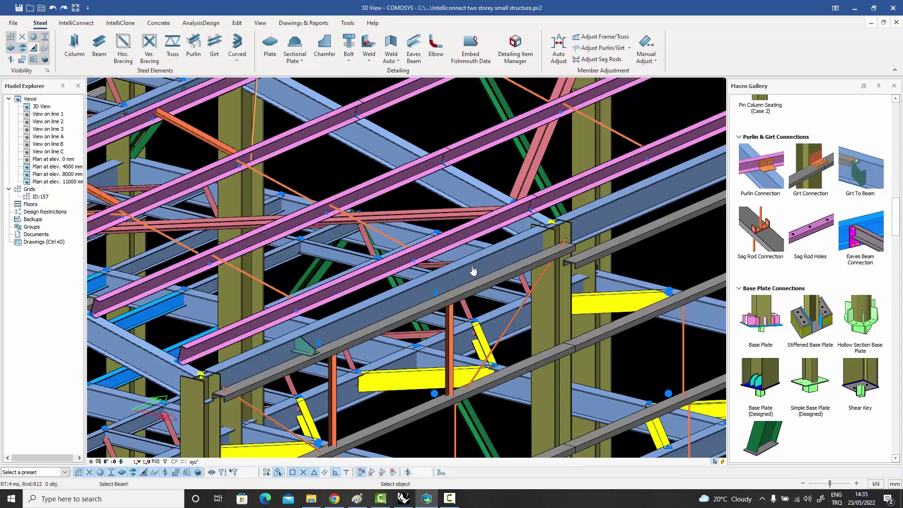
left_click(477, 269)
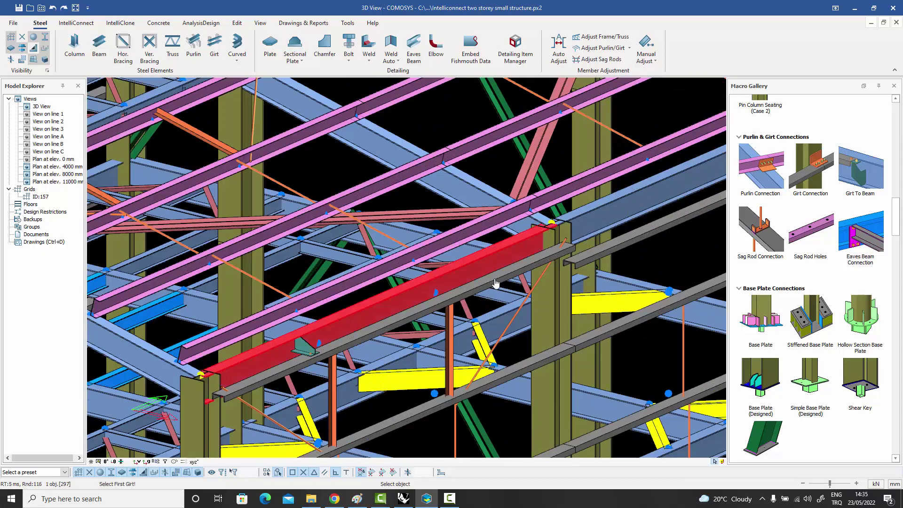
left_click(495, 283)
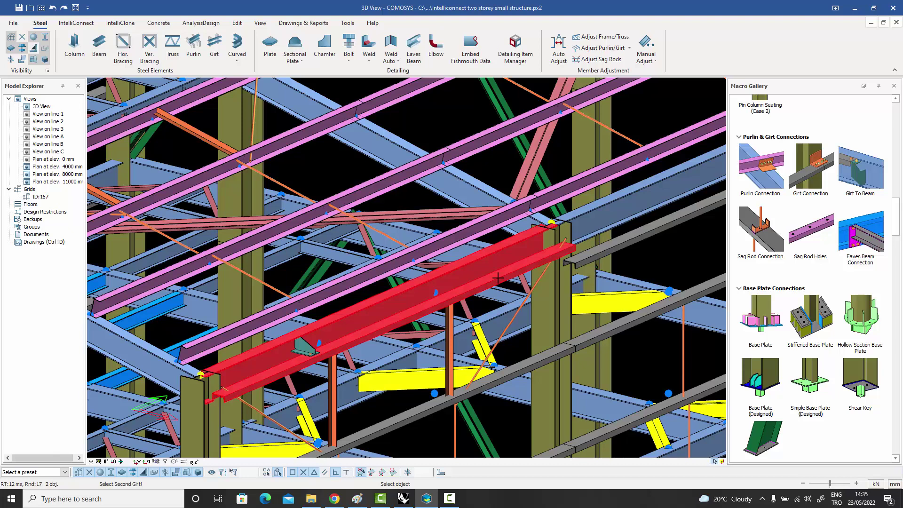
left_click(497, 280)
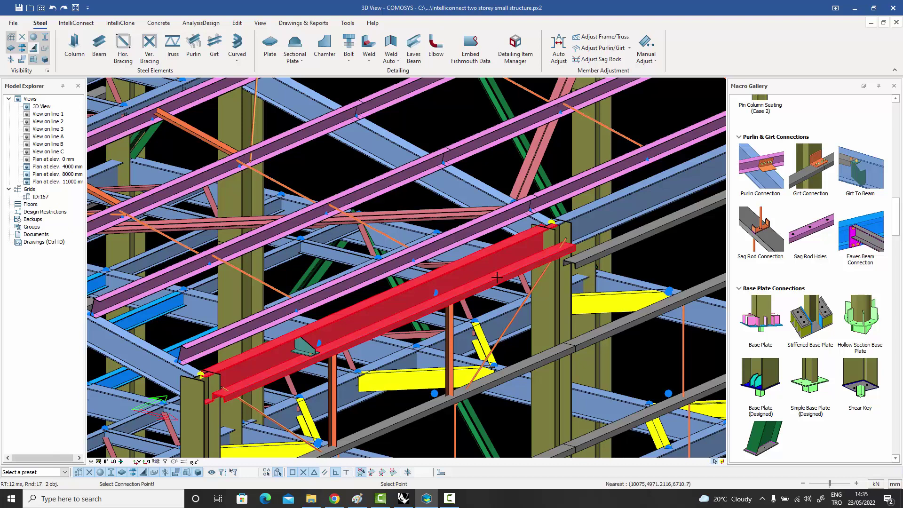
left_click(497, 277)
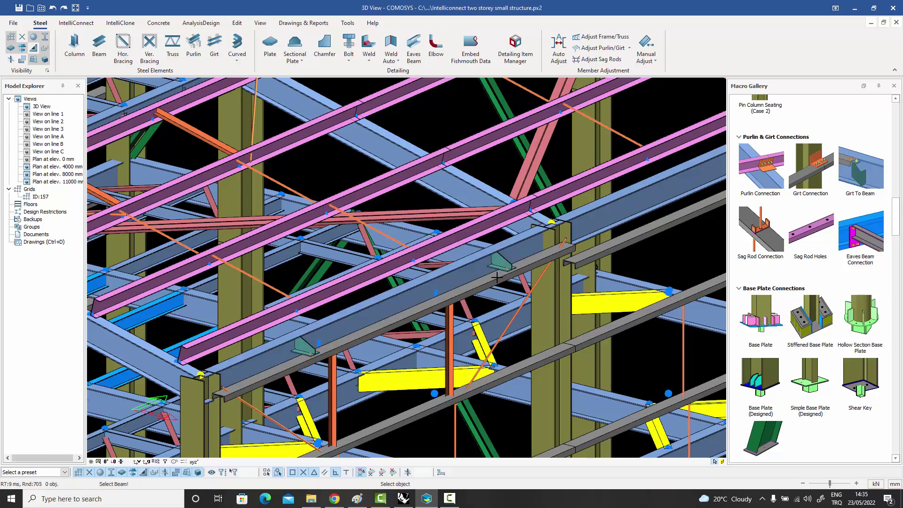
Add a Girt To Beam connection between the next bay's eaves beam and top girt at the girt's midpoint, ending the command.
scroll(564, 259, "down", 5)
scroll(628, 239, "up", 5)
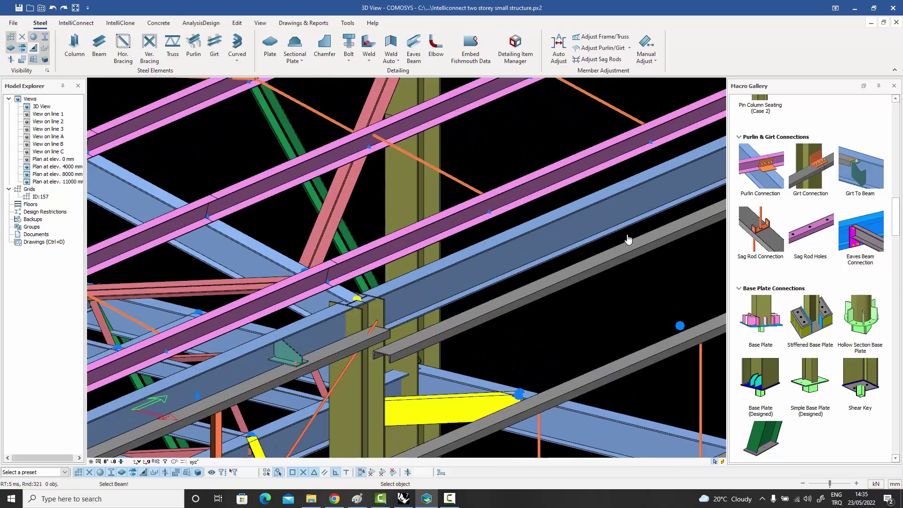
left_click(617, 239)
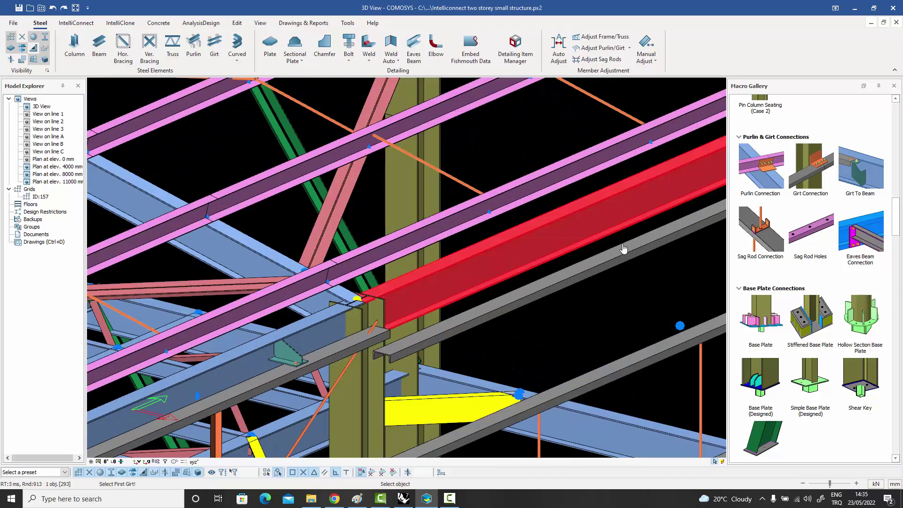
left_click(627, 255)
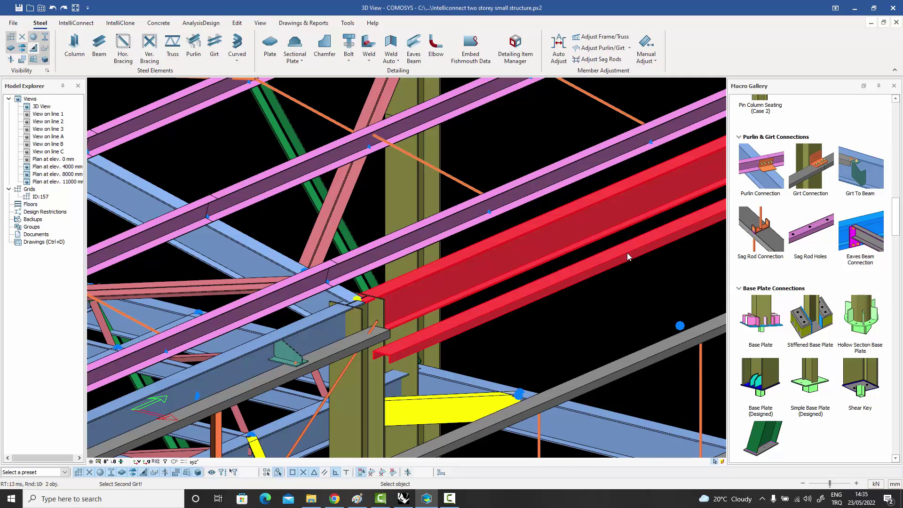
left_click(631, 255)
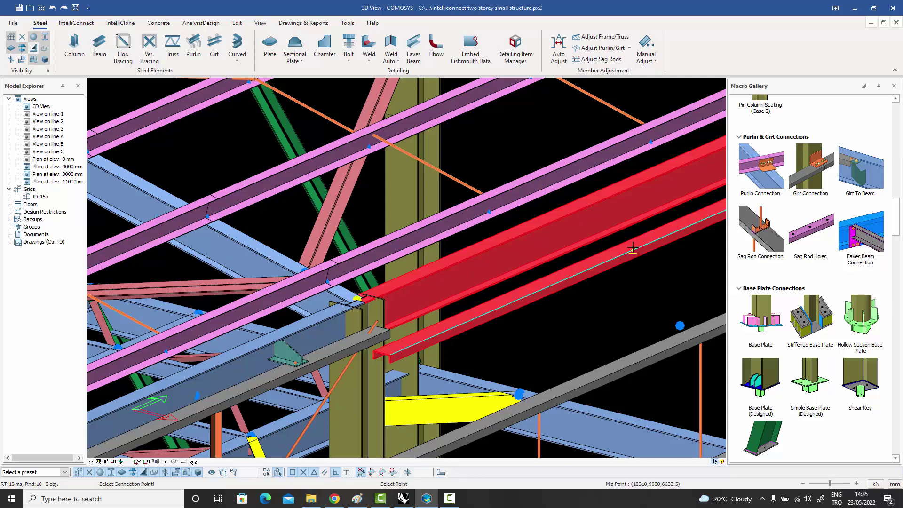
left_click(633, 248)
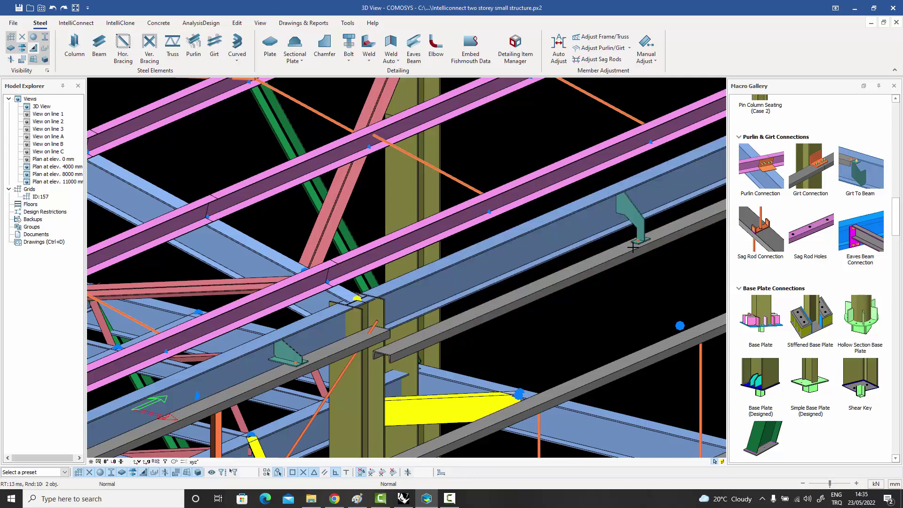
key("Escape")
scroll(607, 250, "up", 5)
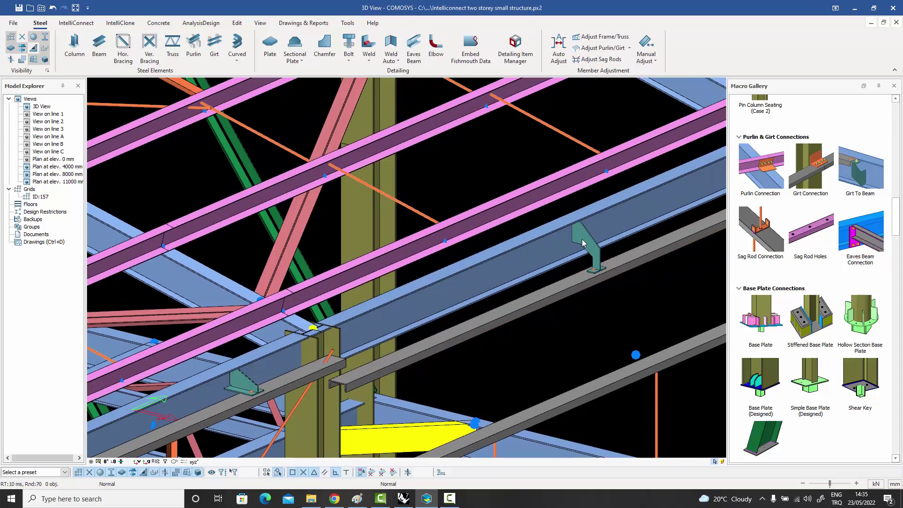
scroll(604, 261, "down", 10)
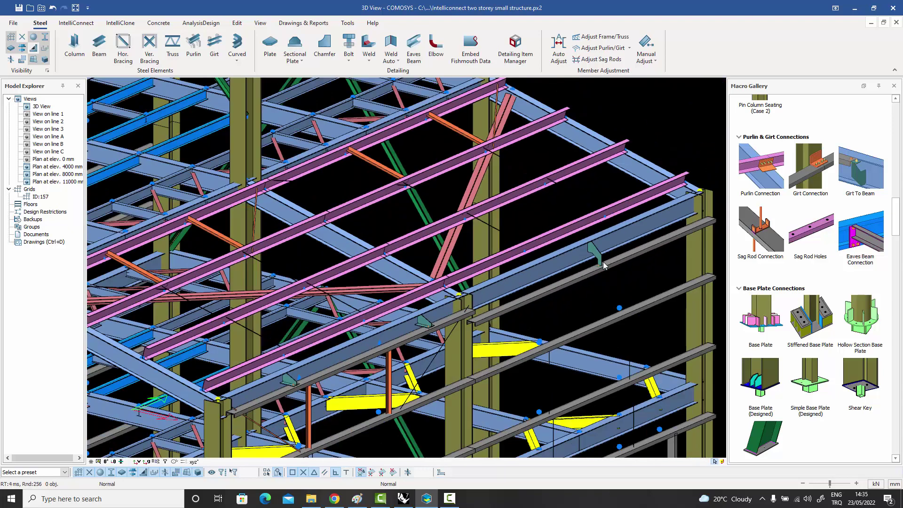
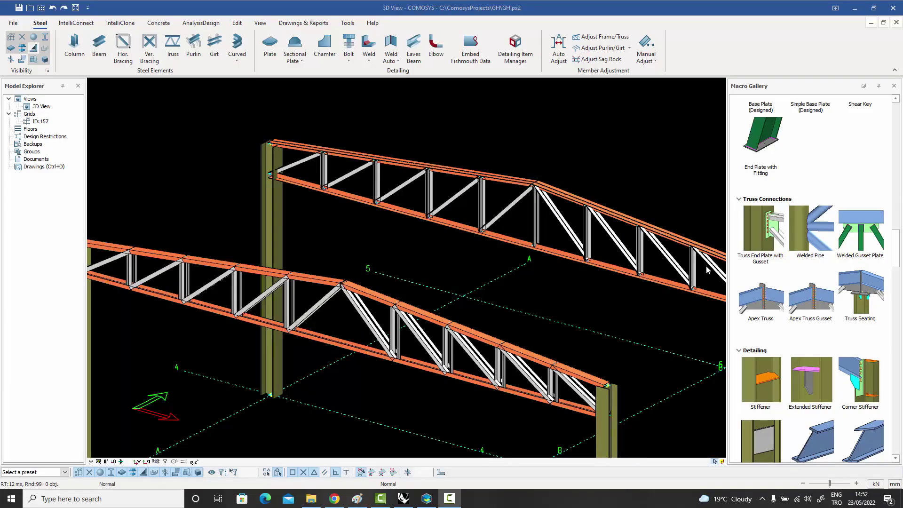
middle_click_drag(707, 269, 700, 261)
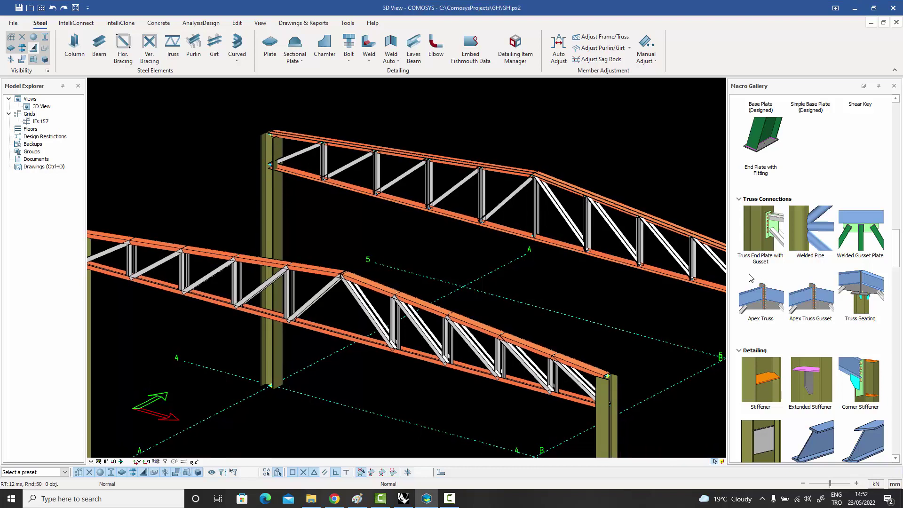
Add a Welded Gusset Plate joining the rear truss's bottom chord to the vertical and diagonal at the node beside the apex post.
double_click(861, 231)
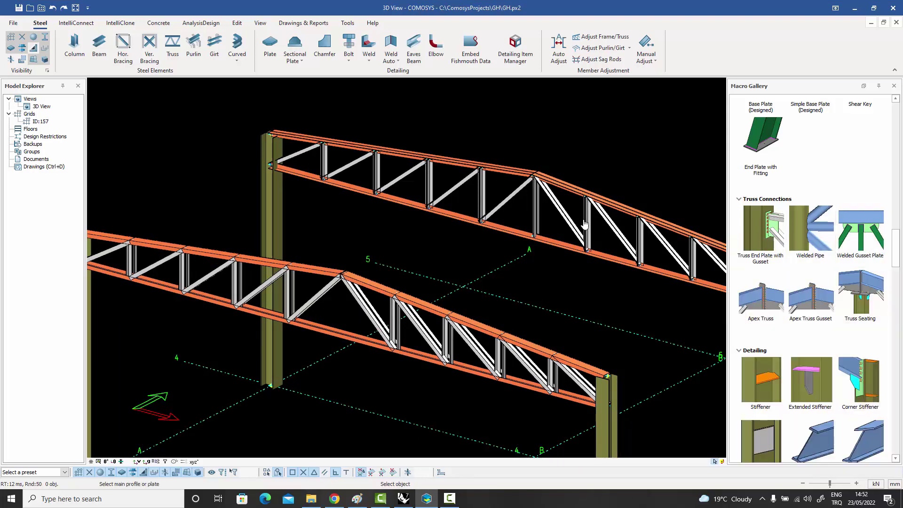
scroll(489, 217, "up", 5)
left_click(466, 246)
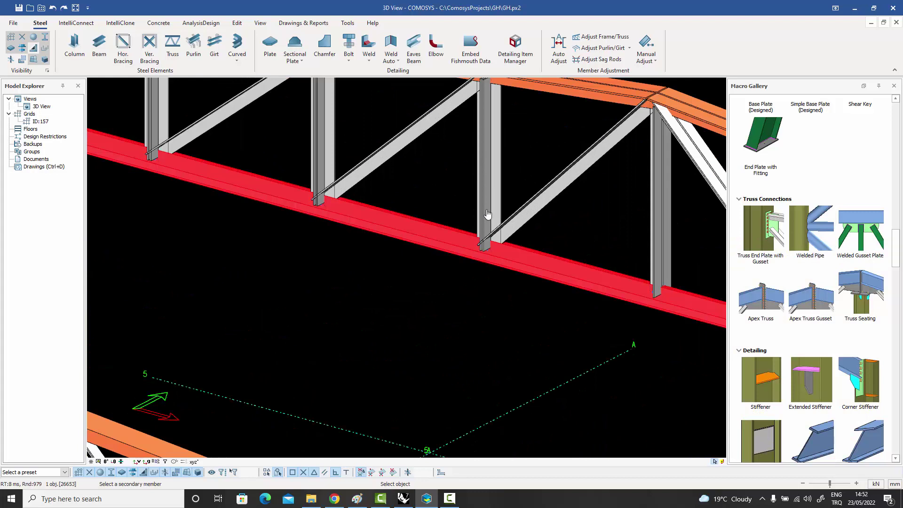
left_click(487, 214)
left_click(524, 221)
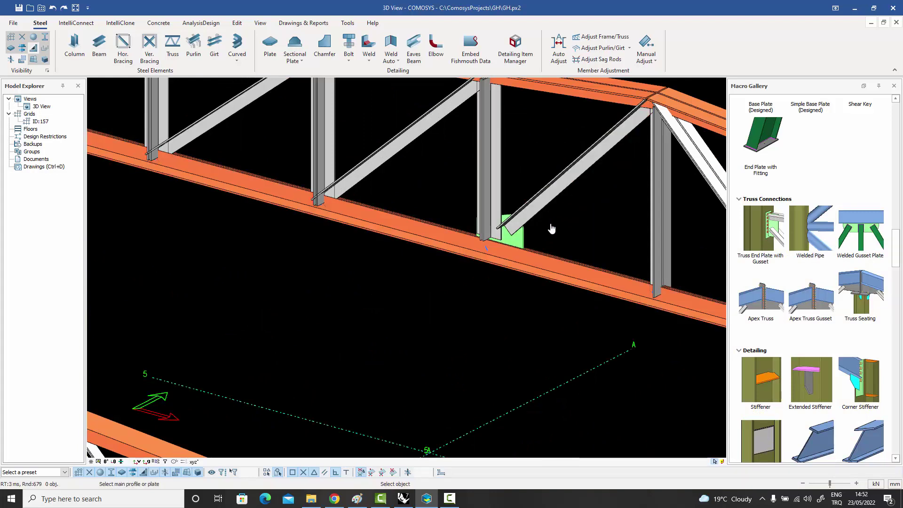
Add a second Welded Gusset Plate on the same bottom chord, at the next vertical and diagonal toward the column.
scroll(534, 262, "down", 3)
left_click(414, 229)
left_click(396, 197)
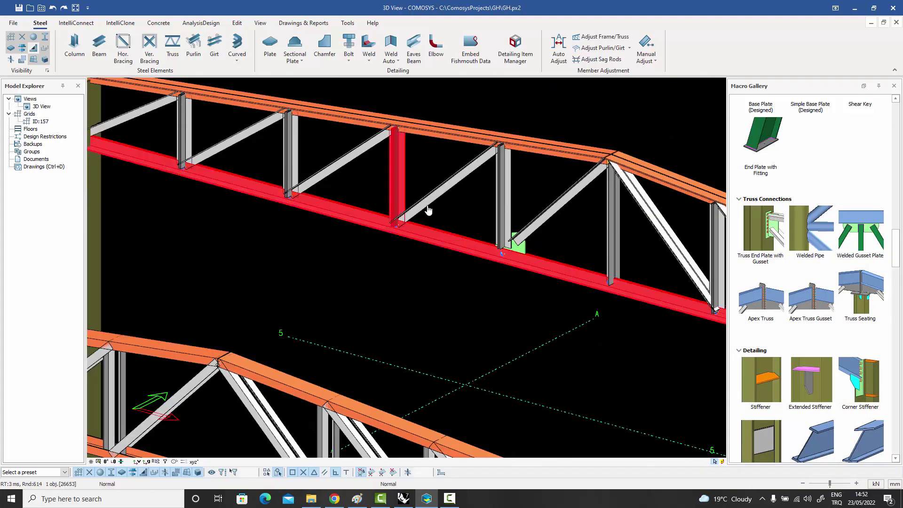
left_click(431, 210)
scroll(510, 249, "up", 5)
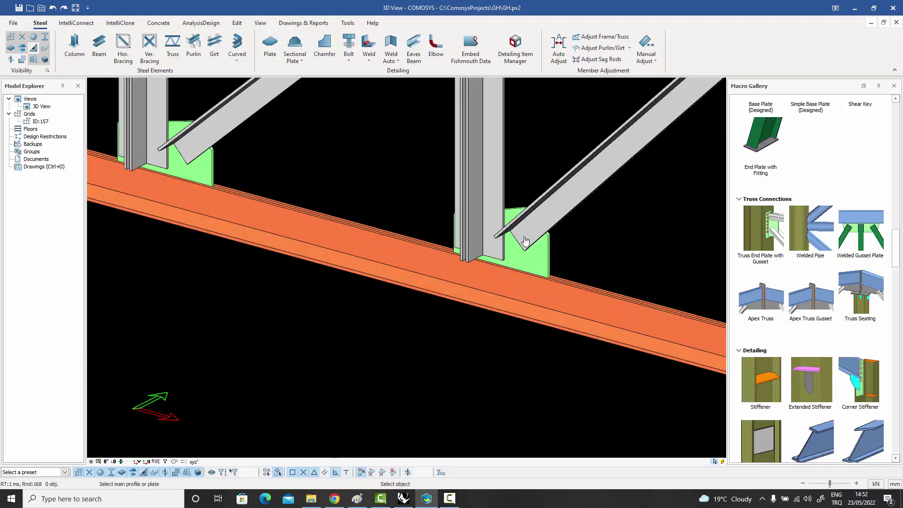
scroll(525, 241, "up", 5)
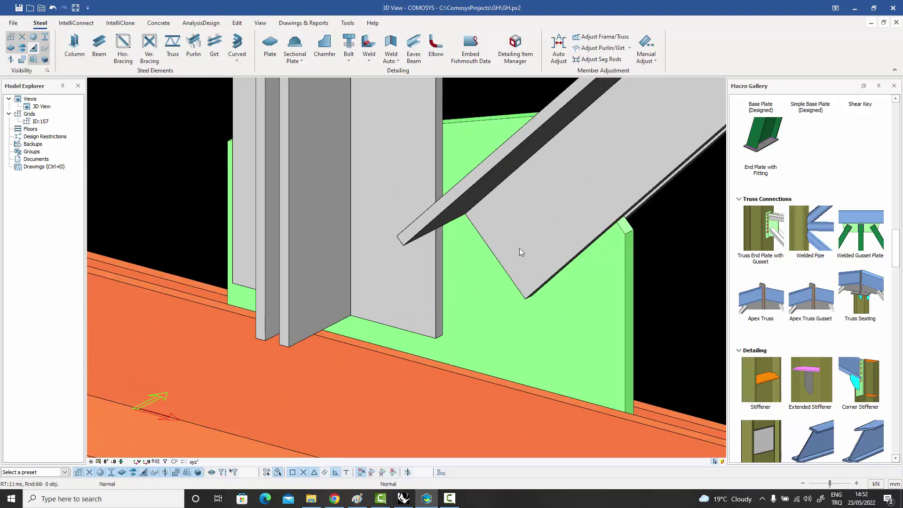
scroll(521, 252, "down", 5)
scroll(515, 252, "down", 8)
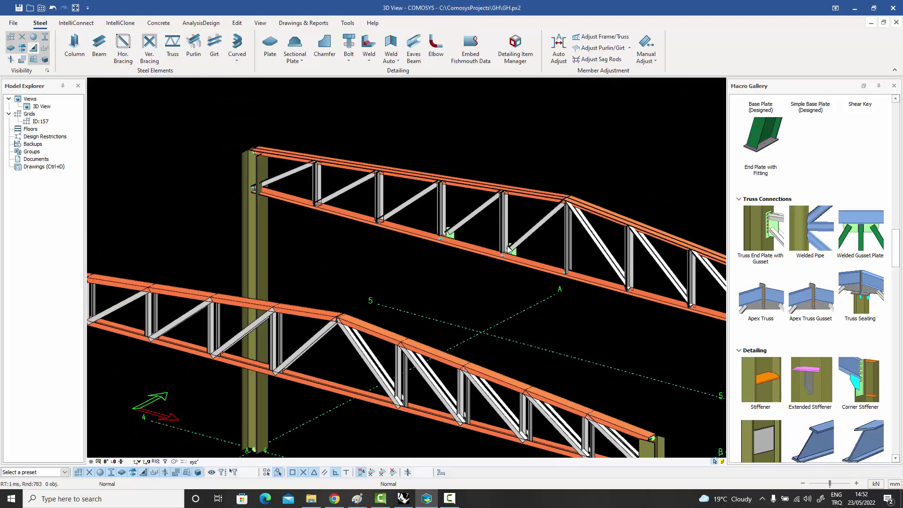
Add a Truss End Plate with Gusset connecting the rear truss's bottom chord and end diagonal to its column, ending the command.
left_click(766, 231)
scroll(278, 202, "up", 5)
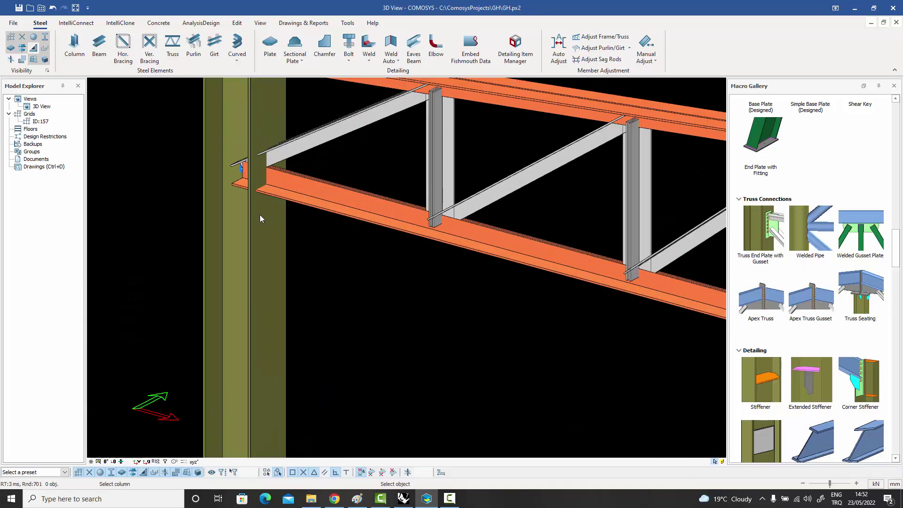
left_click(286, 188)
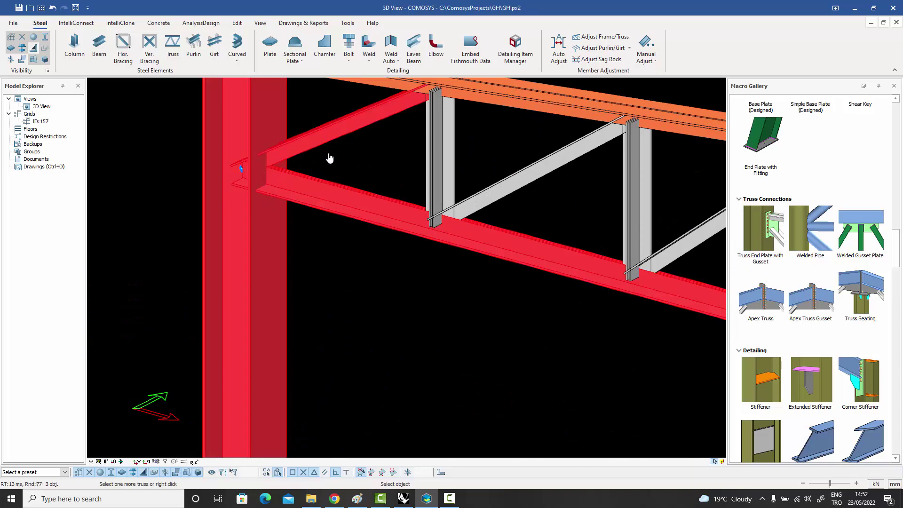
scroll(282, 160, "up", 5)
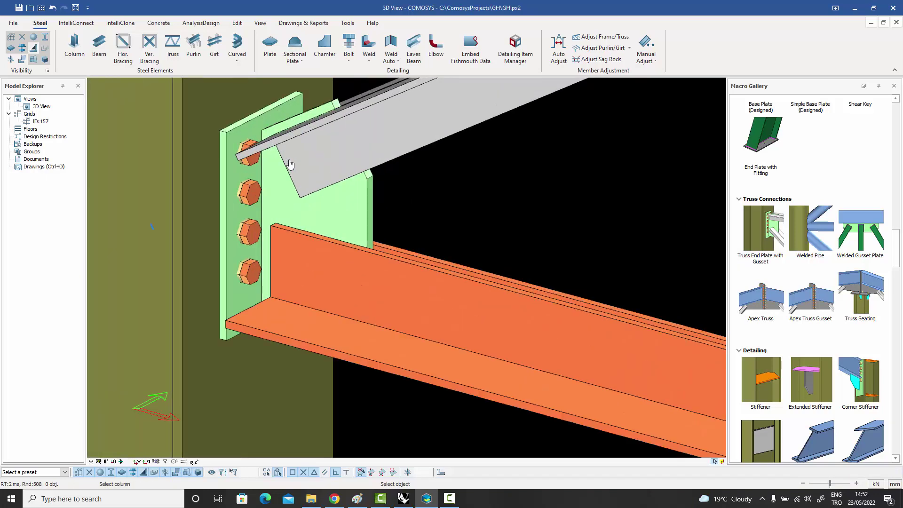
key("Escape")
scroll(293, 165, "down", 10)
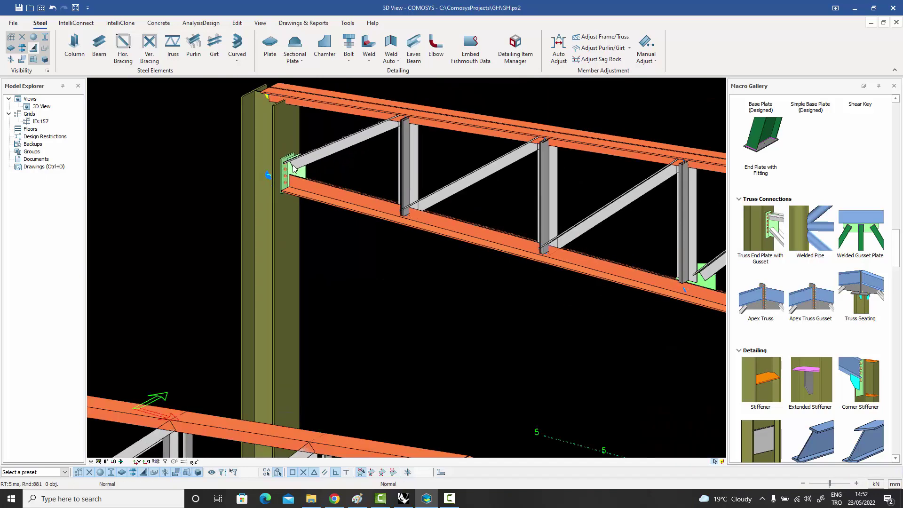
middle_click_drag(310, 182, 346, 184)
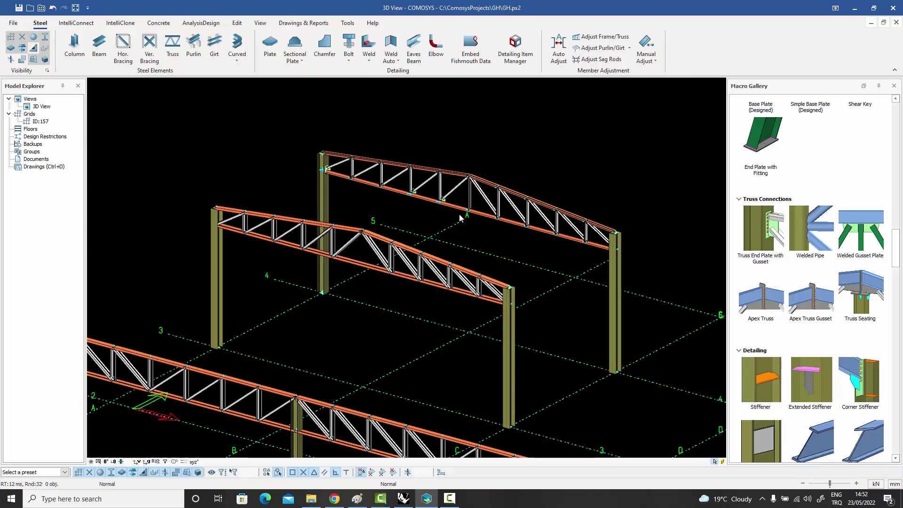
Add a Truss Seating connection on the intermediate column, joining the top chords and diagonals of the trusses on both sides.
scroll(460, 218, "up", 8)
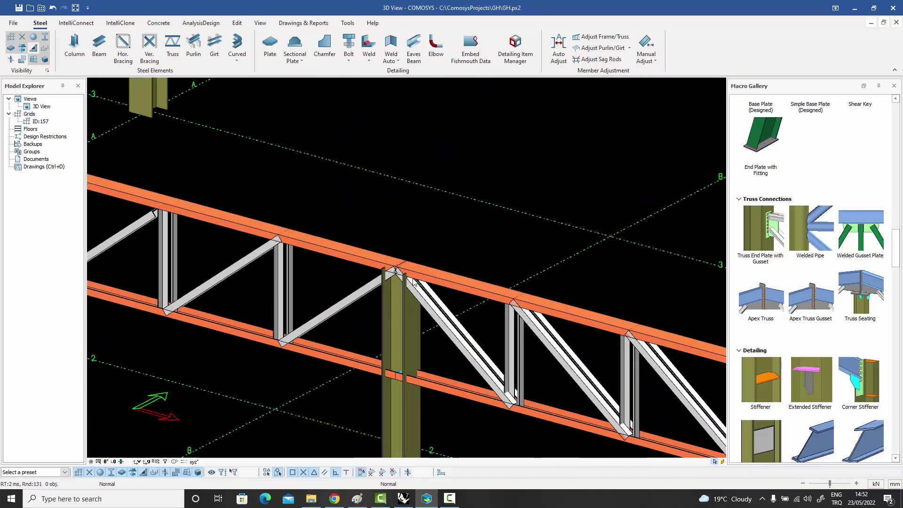
scroll(414, 283, "up", 4)
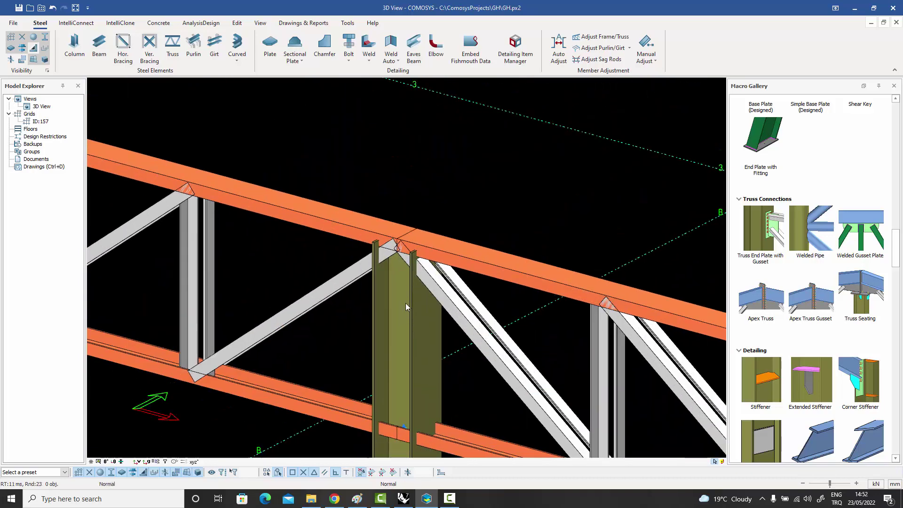
left_click(406, 304)
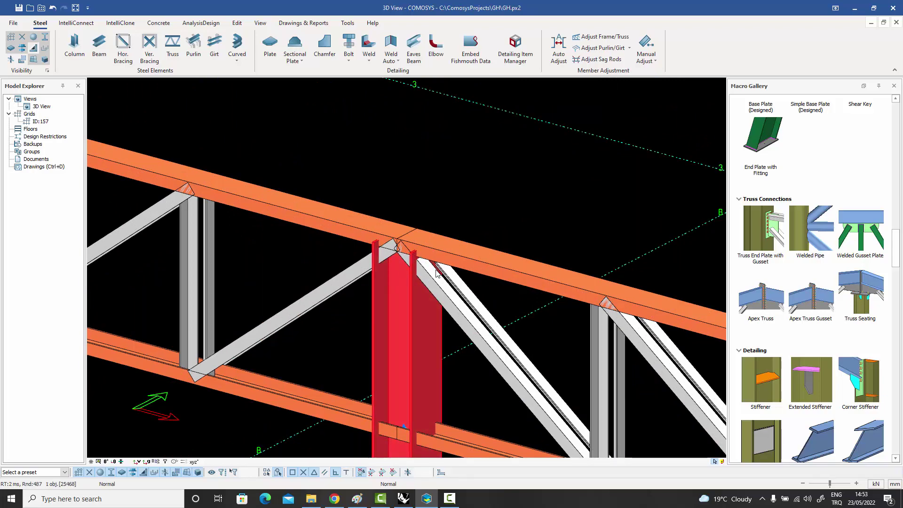
middle_click_drag(442, 296, 473, 310)
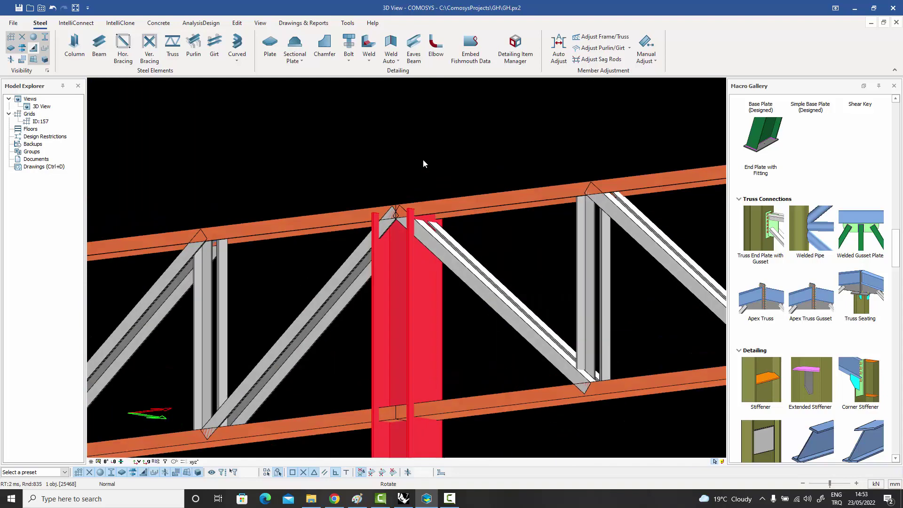
left_click(432, 199)
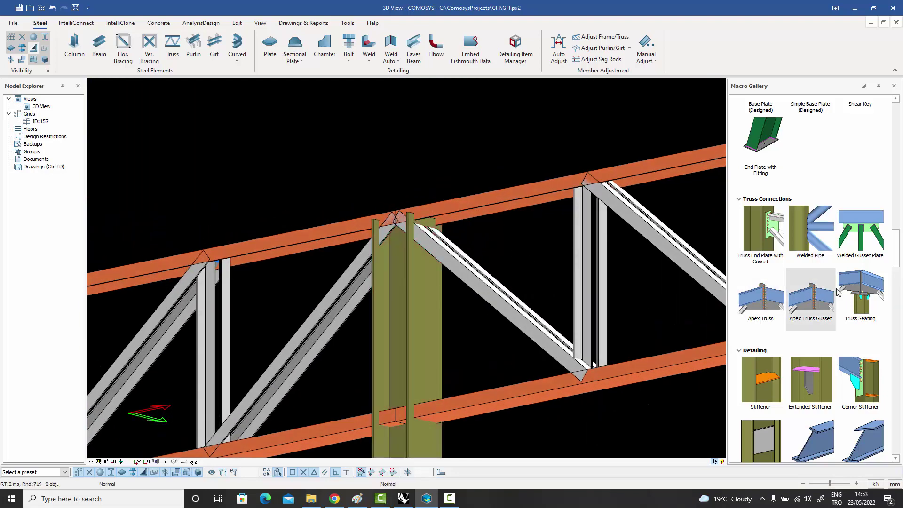
mouse_move(871, 300)
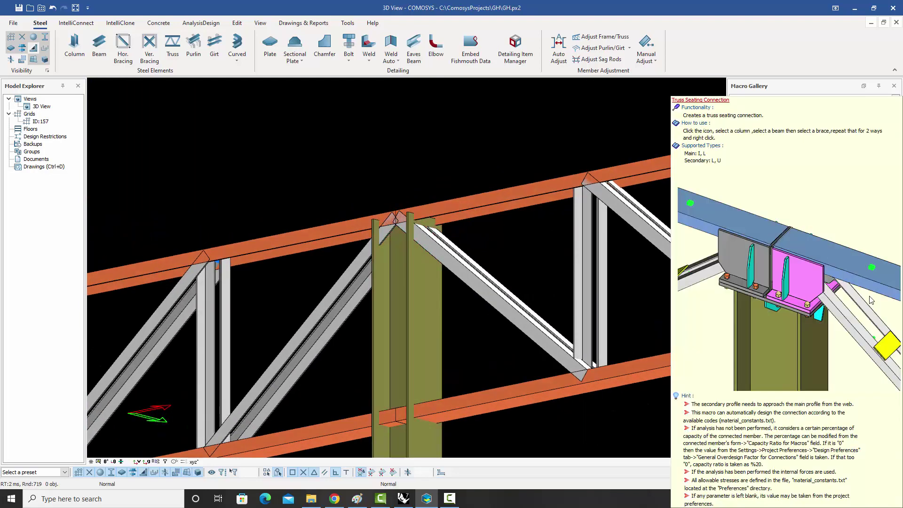
left_click(871, 301)
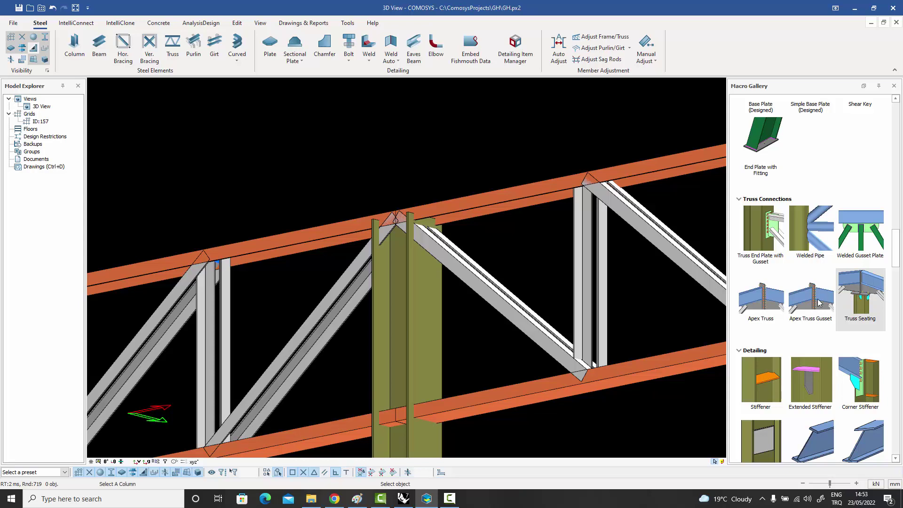
left_click(390, 277)
left_click(338, 234)
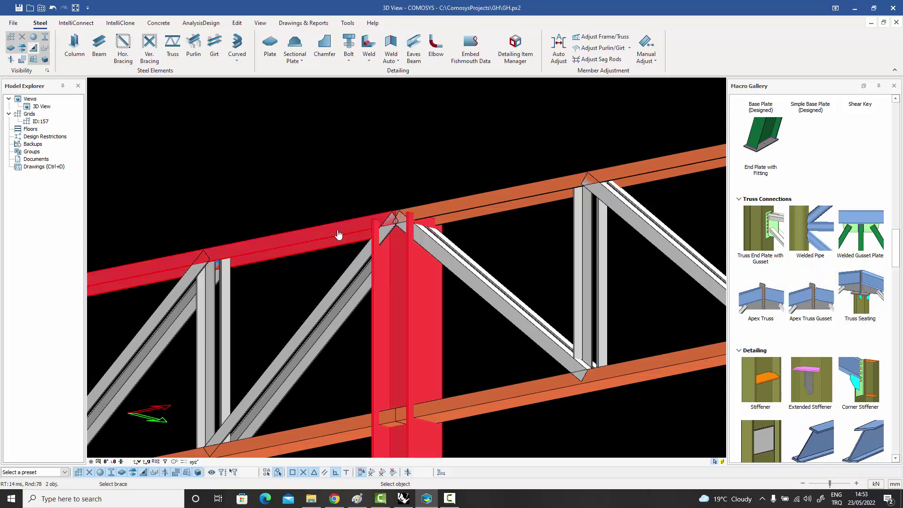
left_click(353, 276)
left_click(462, 211)
left_click(454, 262)
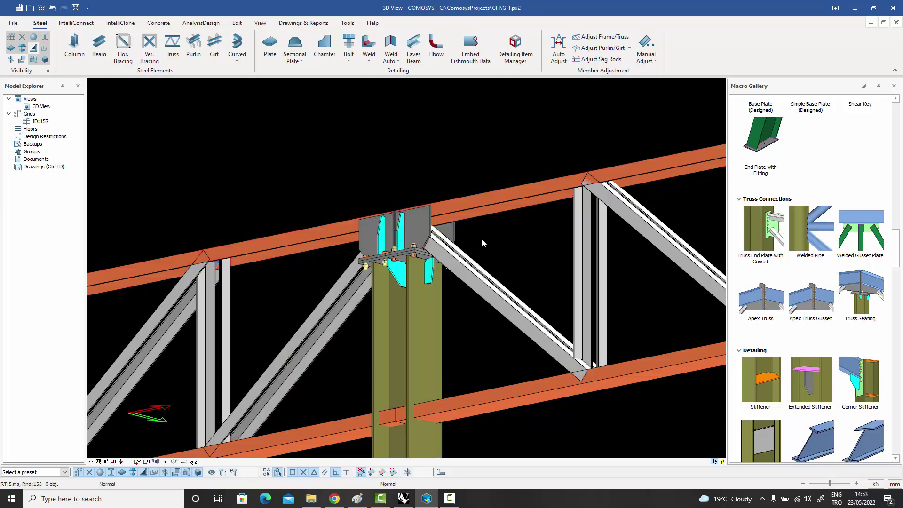
scroll(480, 241, "up", 1)
scroll(490, 252, "up", 1)
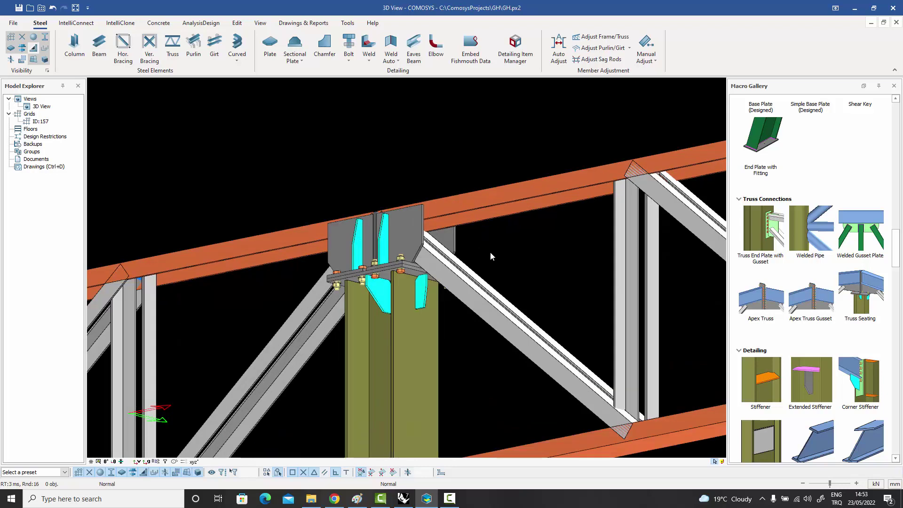
Add an Apex Truss Gusset at the rear truss's apex, joining both top chords with the vertical and diagonals, and check its plate.
middle_click_drag(490, 253, 517, 244)
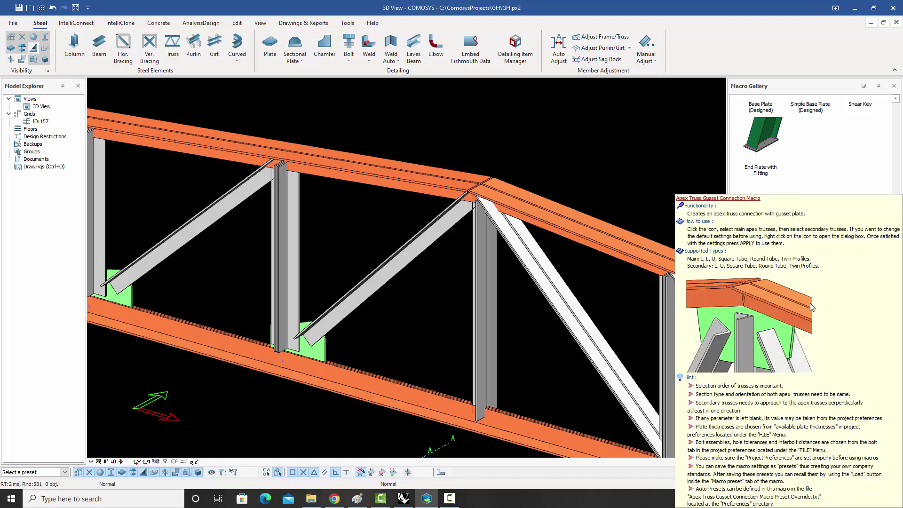
left_click(810, 303)
left_click(431, 183)
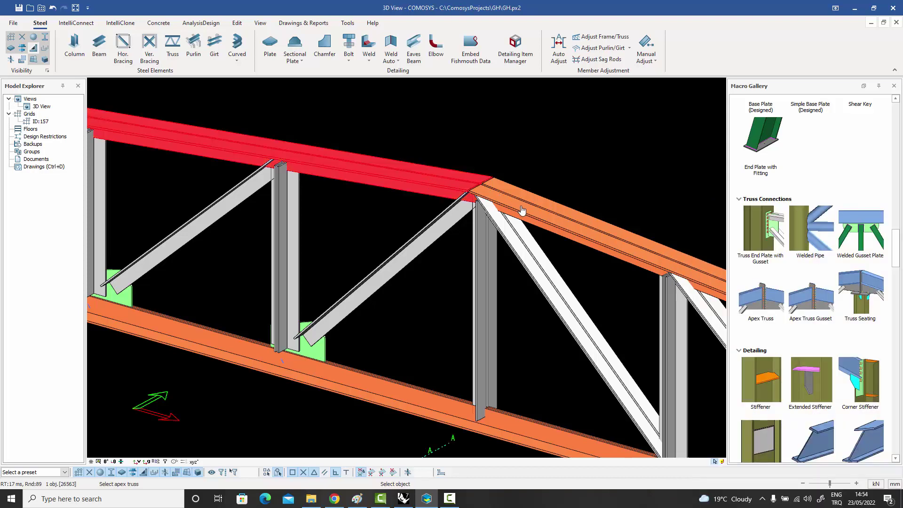
left_click(524, 210)
left_click(442, 232)
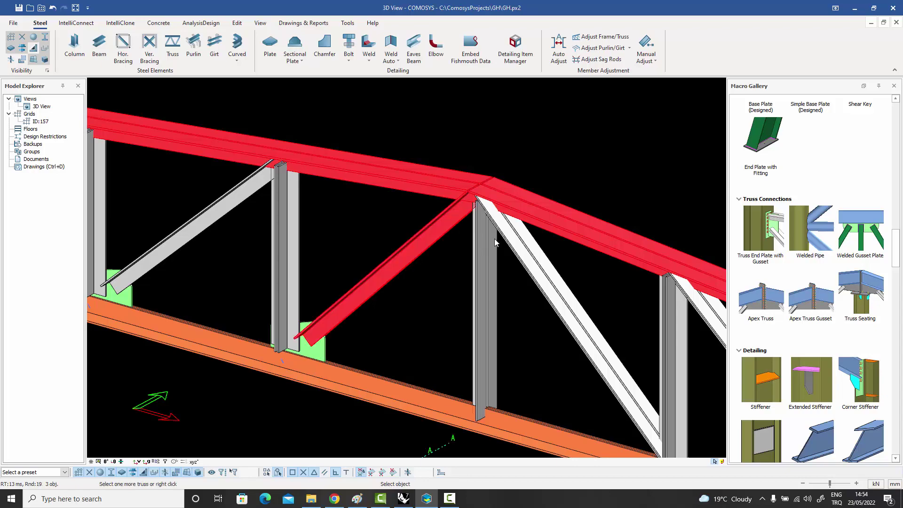
left_click(492, 240)
key("Escape")
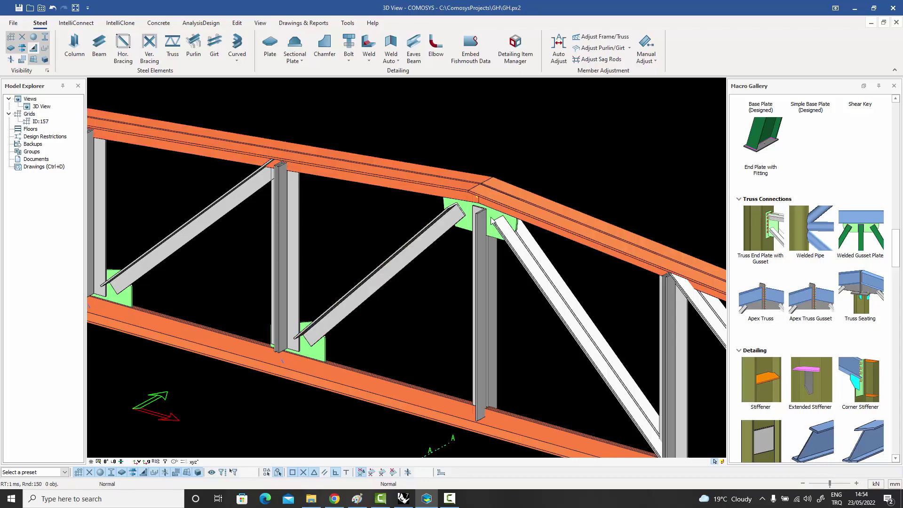
left_click(493, 219)
middle_click_drag(492, 220, 475, 173)
scroll(496, 205, "up", 6)
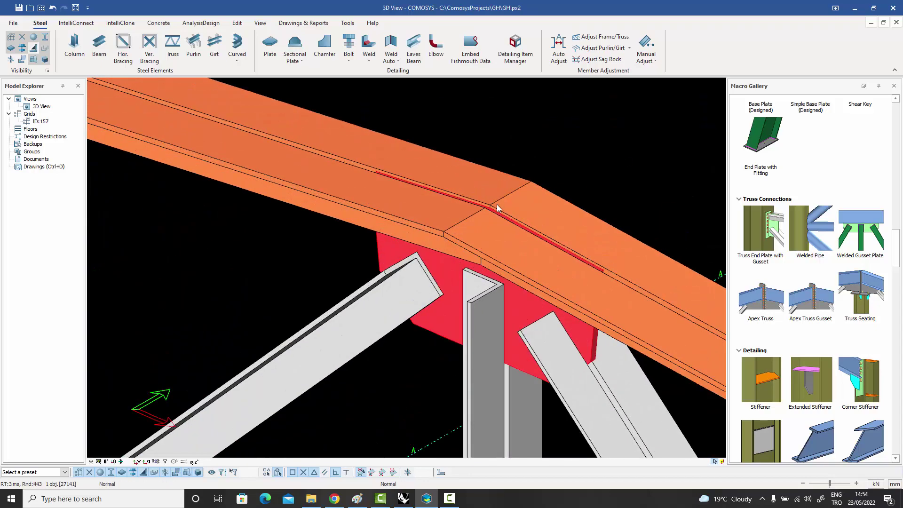
left_click(568, 157)
scroll(567, 161, "down", 4)
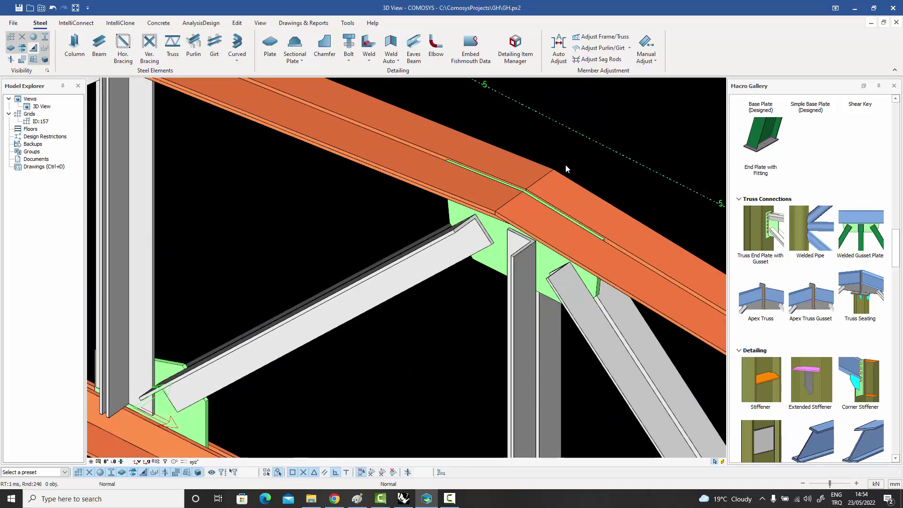
Add an Apex Truss connection at the neighbouring truss's apex between both top chords and their diagonals, and check its end plate.
middle_click_drag(565, 164, 620, 199)
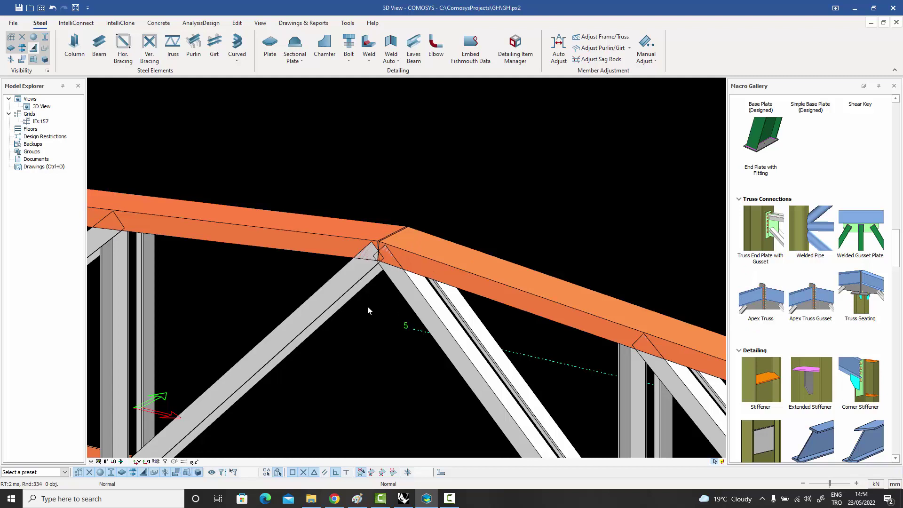
left_click(768, 309)
left_click(324, 245)
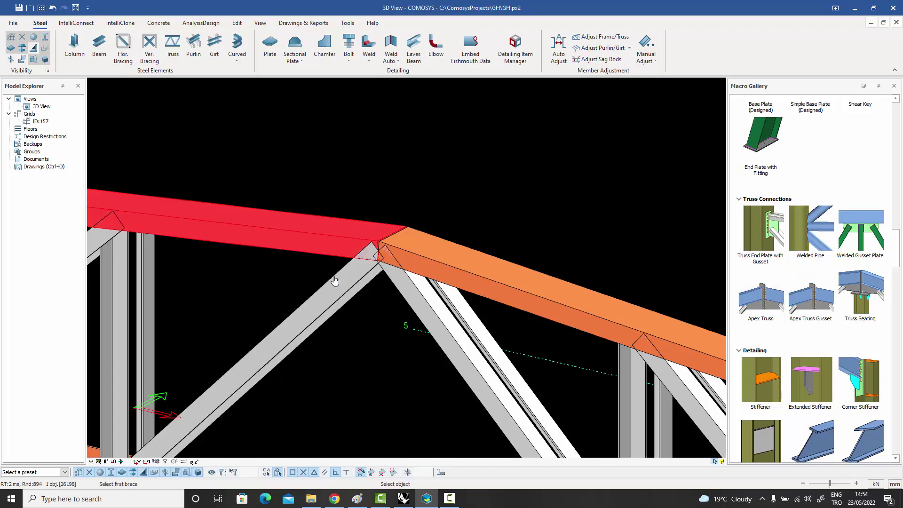
left_click(336, 282)
left_click(465, 277)
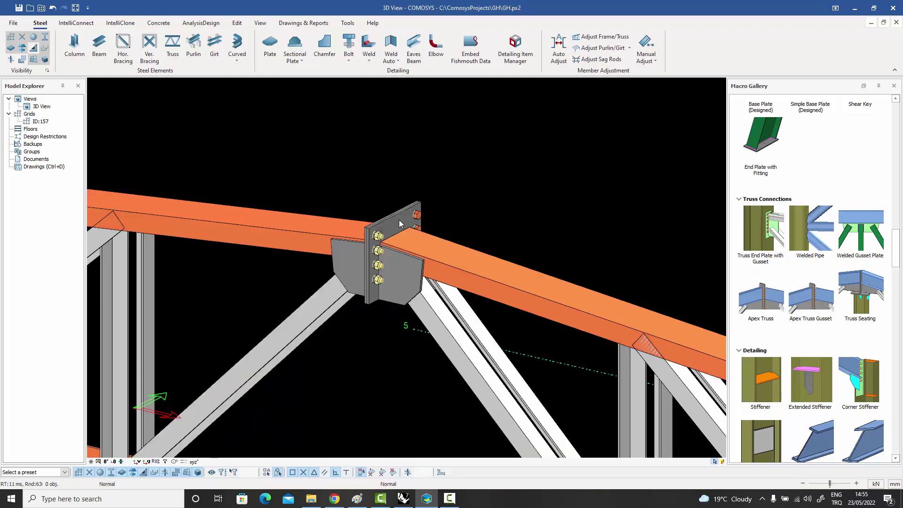
middle_click_drag(376, 240, 435, 216)
left_click(439, 214)
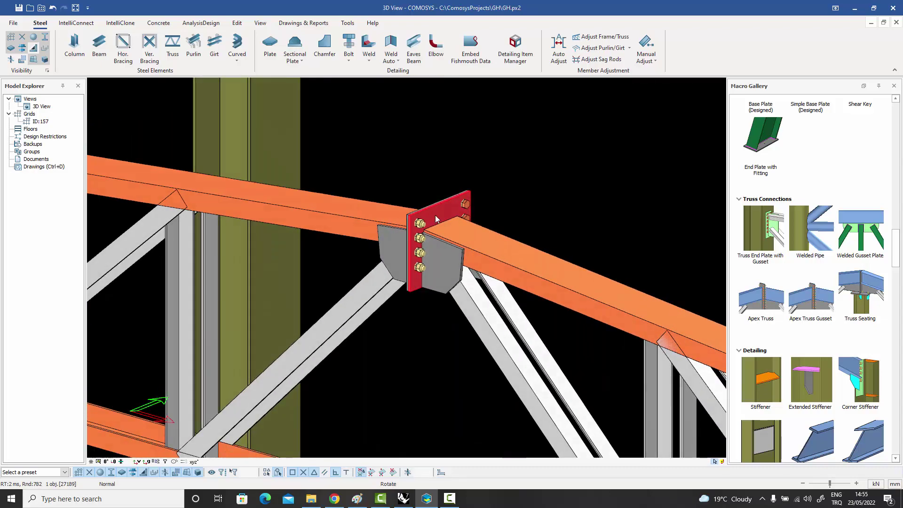
left_click(492, 157)
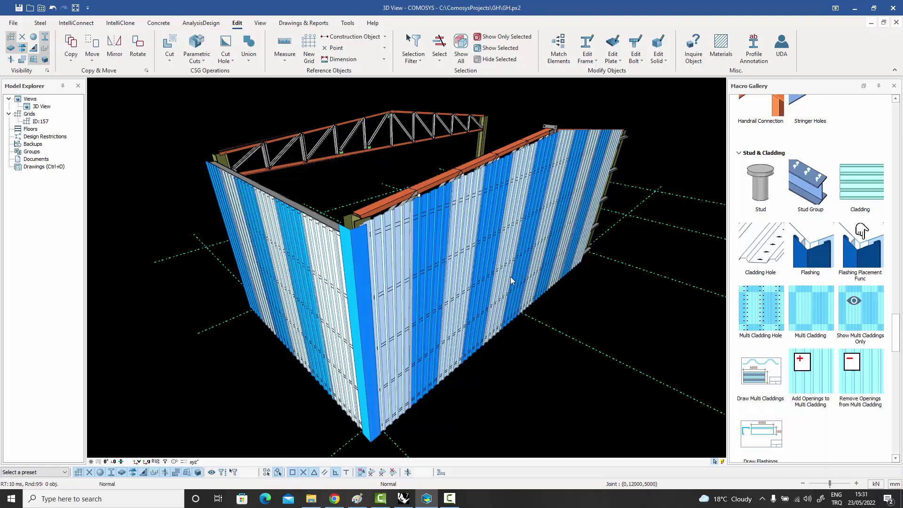
middle_click_drag(511, 281, 621, 259)
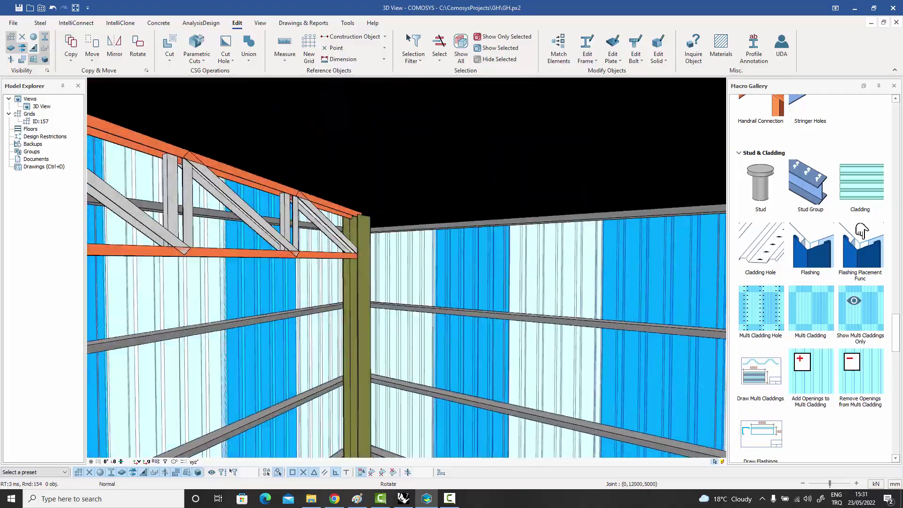
middle_click_drag(546, 315, 363, 237)
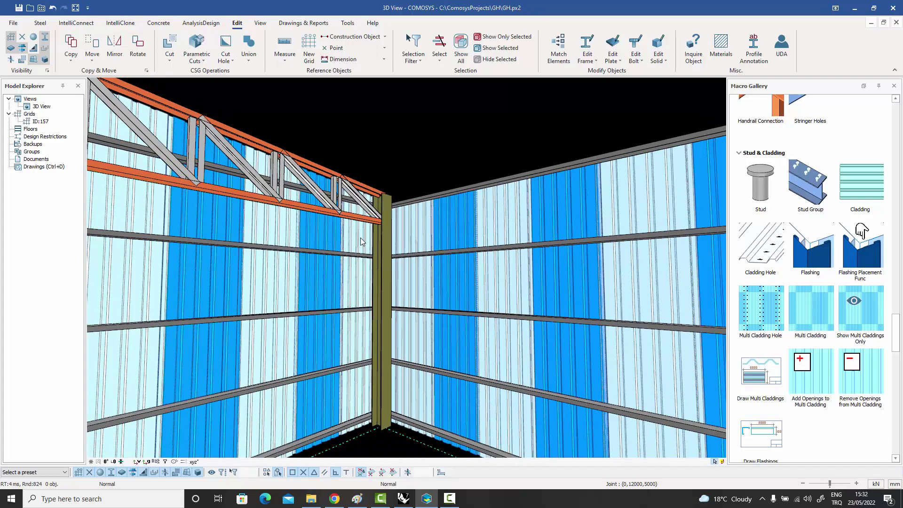
key("Up")
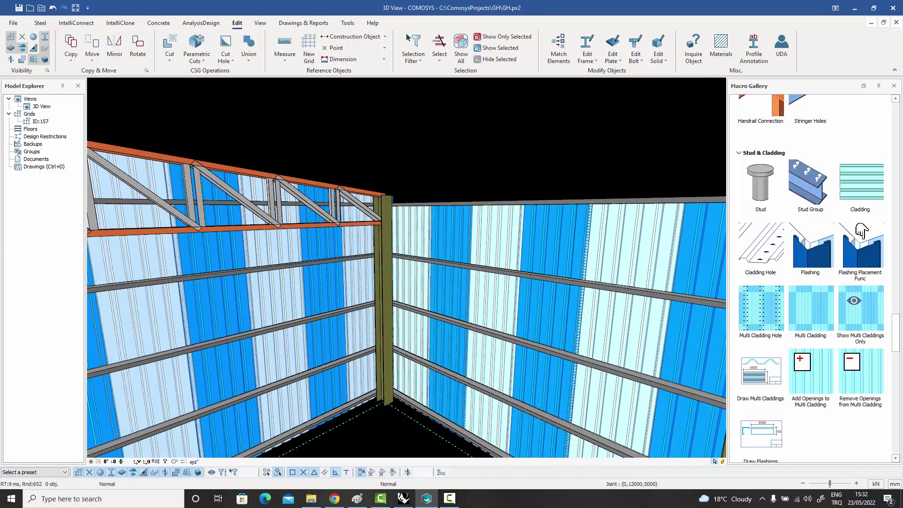
key("Up")
key("Up")
key("Up")
key("Up")
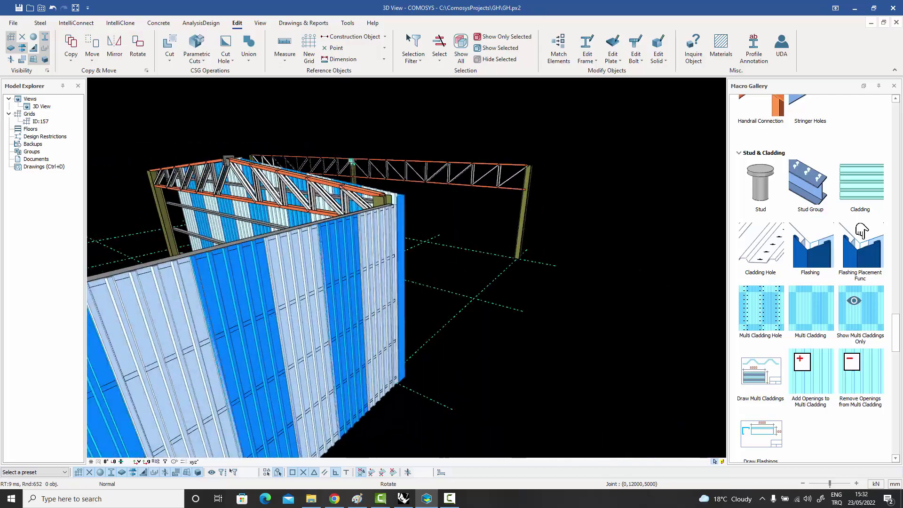
Add a Handrail along the outer edge beam of the two-storey structure's upper floor.
scroll(367, 248, "up", 5)
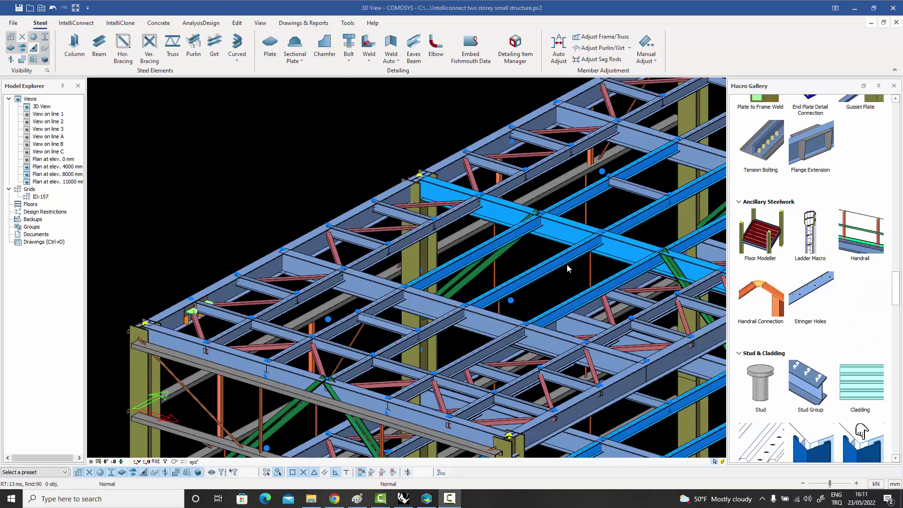
middle_click_drag(568, 269, 554, 254)
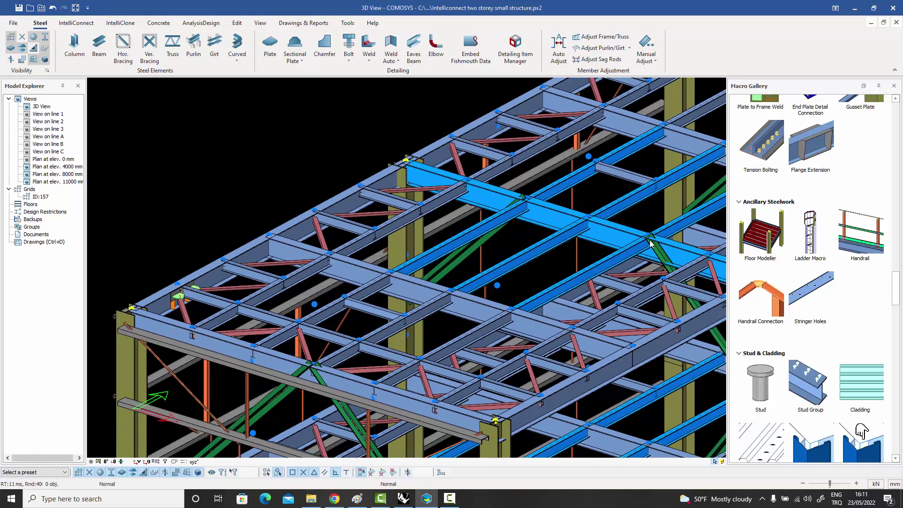
left_click(857, 238)
left_click(293, 233)
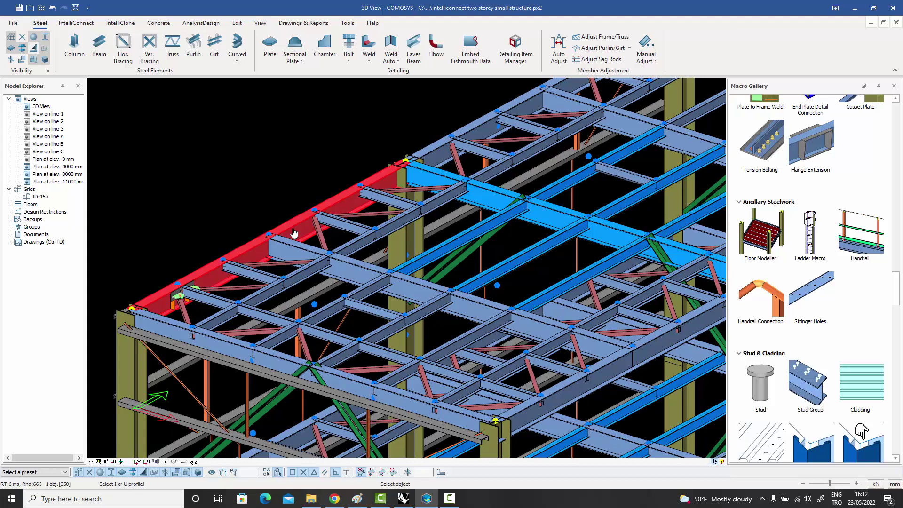
key("Return")
key("Return")
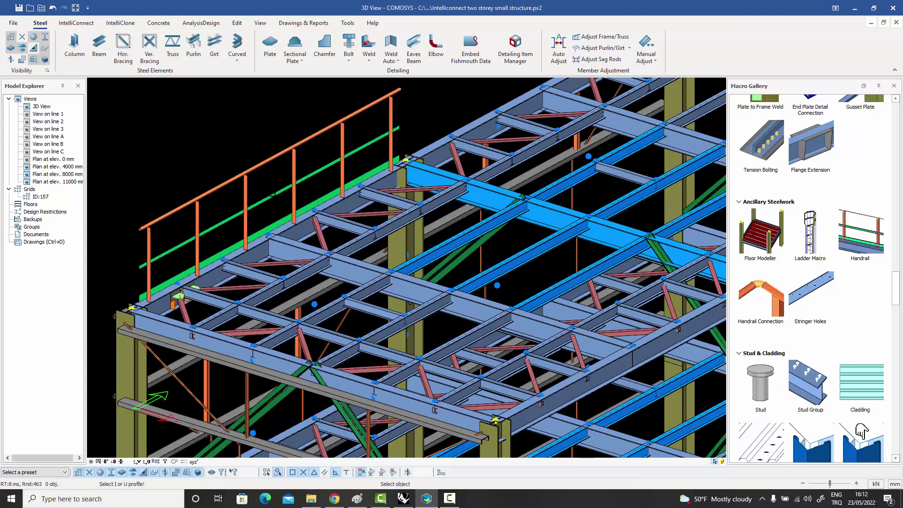
Add another Handrail along the adjoining cross beam that meets the first handrail at the rear column, ending the command.
left_click(497, 199)
key("Return")
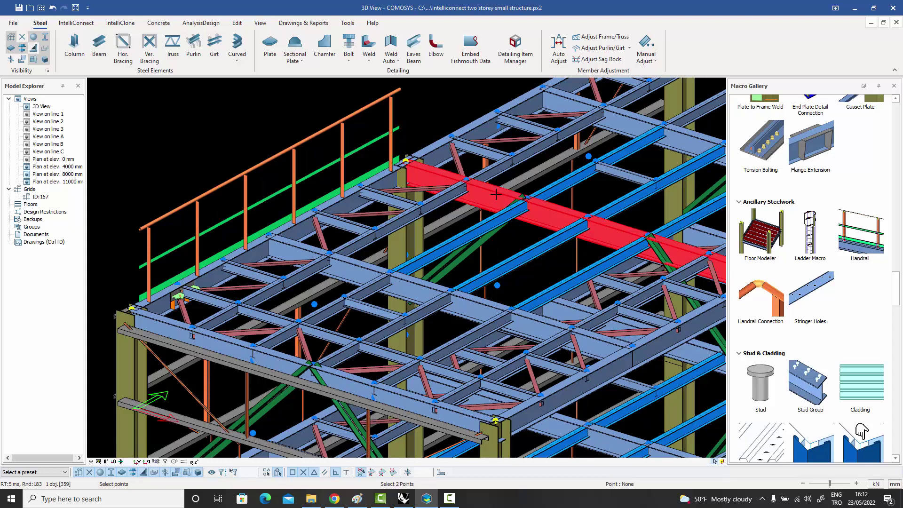
key("Return")
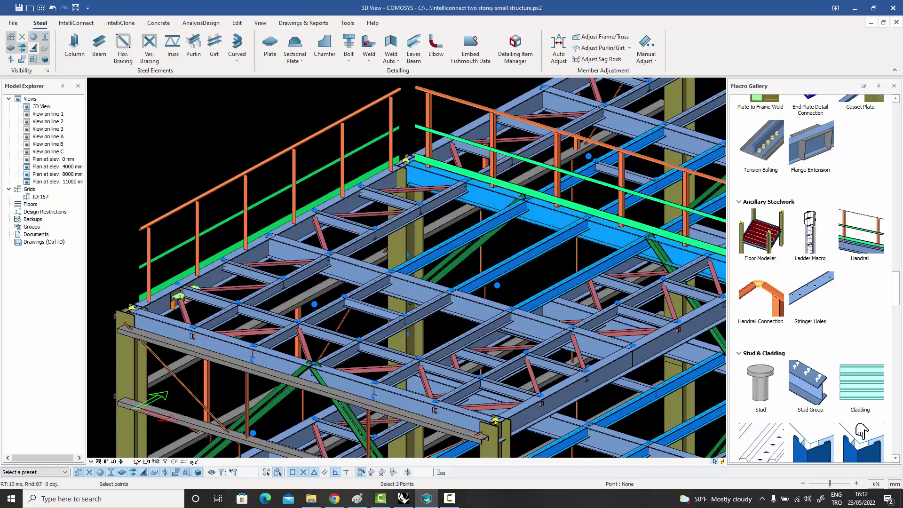
middle_click_drag(355, 93, 335, 119)
key("Escape")
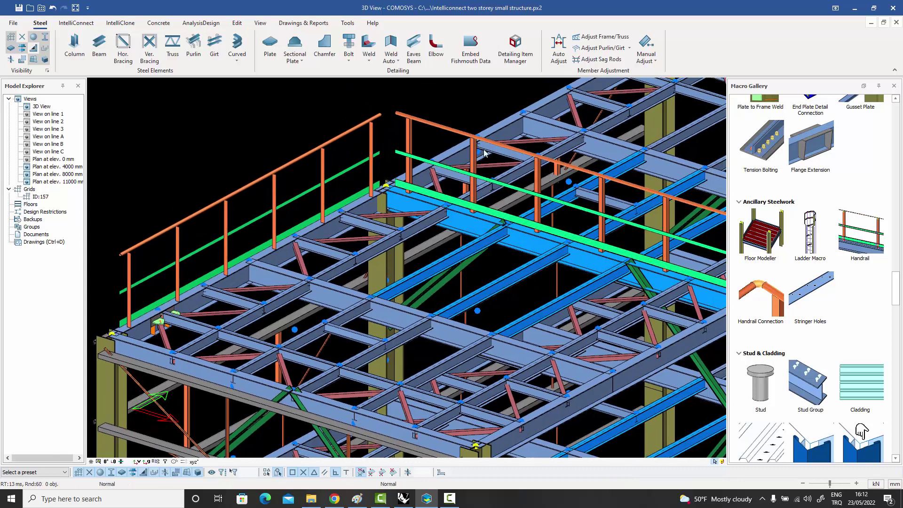
Join the top rails of the two handrails at the rear corner with a Handrail Connection.
left_click(751, 294)
left_click(383, 115)
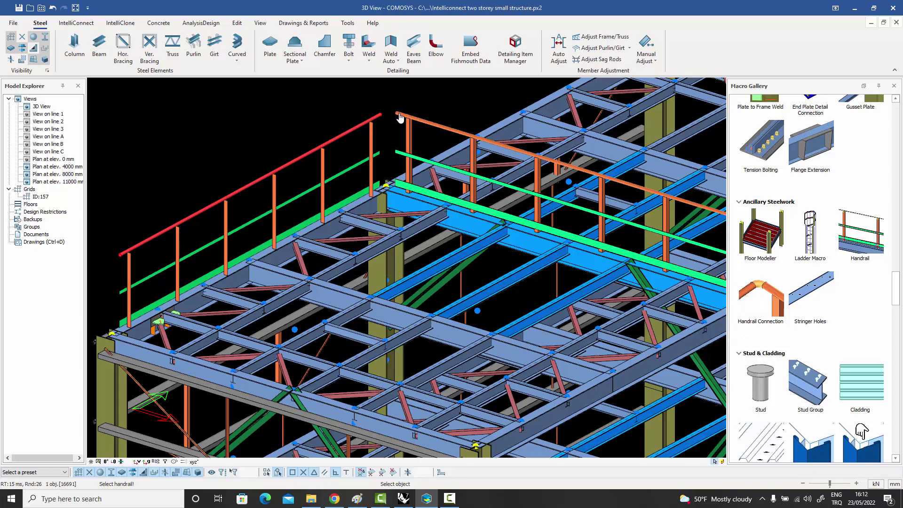
left_click(400, 118)
scroll(396, 168, "down", 2)
scroll(397, 170, "up", 2)
scroll(396, 169, "down", 2)
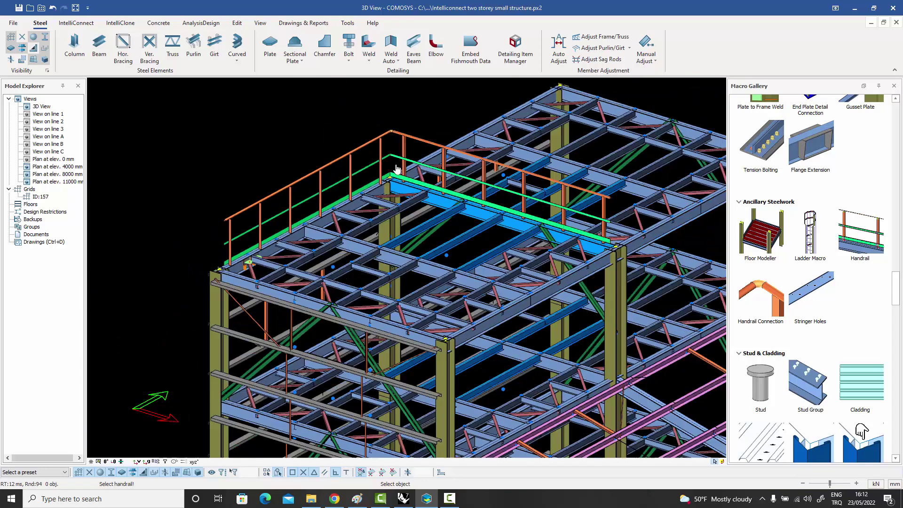
scroll(396, 168, "down", 1)
Add a Handrail along the end beam above the girts on the opposite side of the upper floor.
right_click(319, 118)
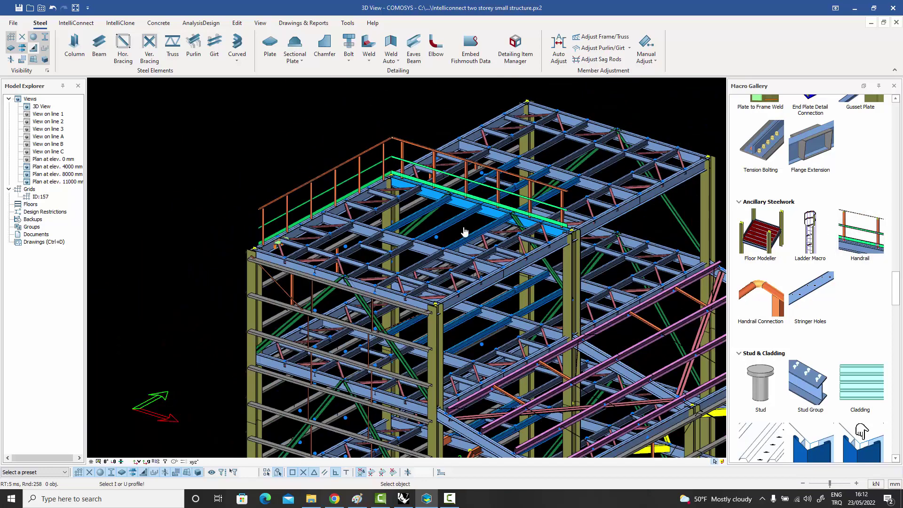
scroll(314, 251, "up", 4)
left_click(226, 267)
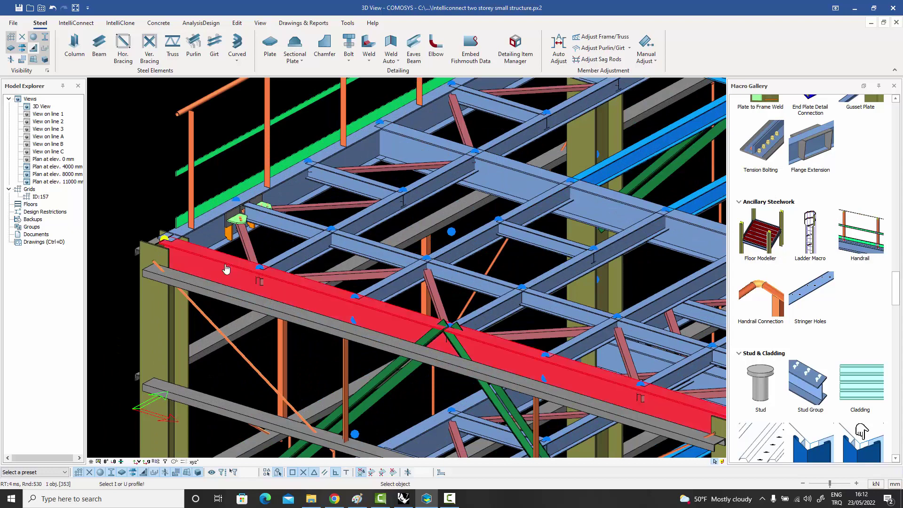
right_click(225, 264)
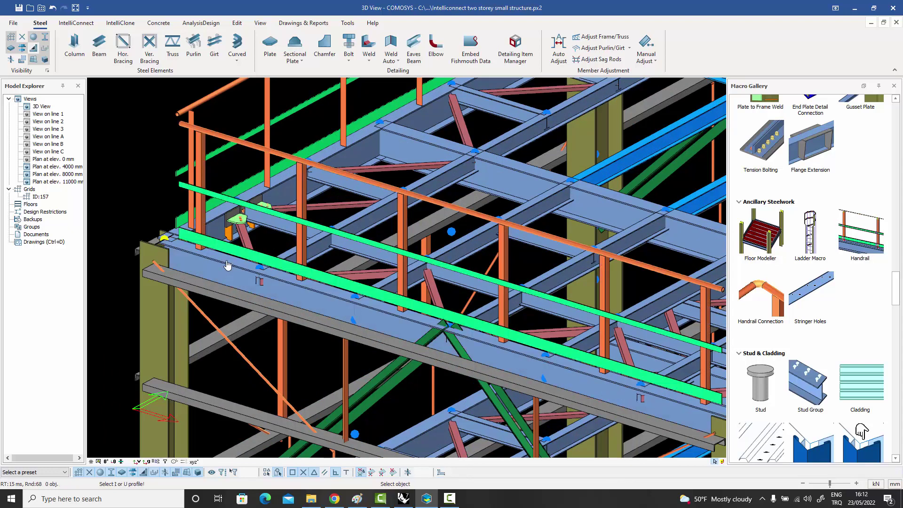
Set the newest handrail's post connection location to the outermost position beside the beam and apply it.
left_click(301, 185)
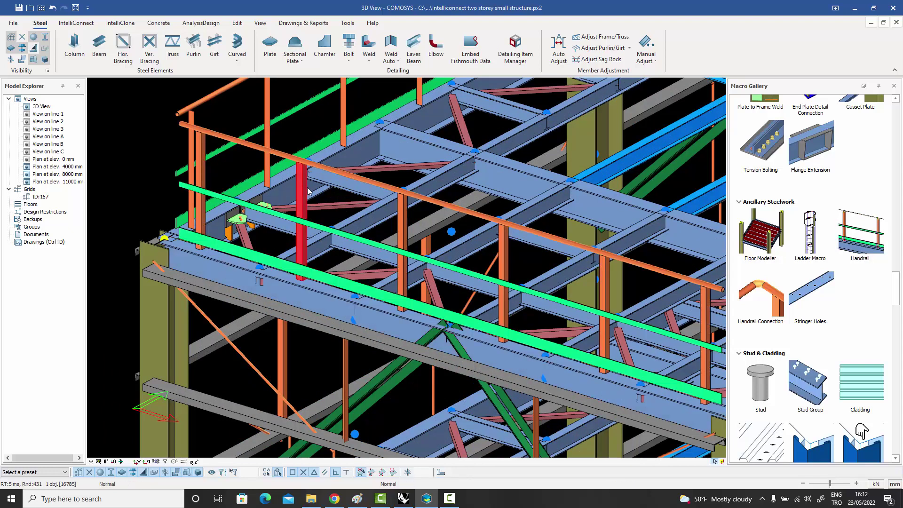
middle_click_drag(301, 185, 265, 188)
double_click(264, 188)
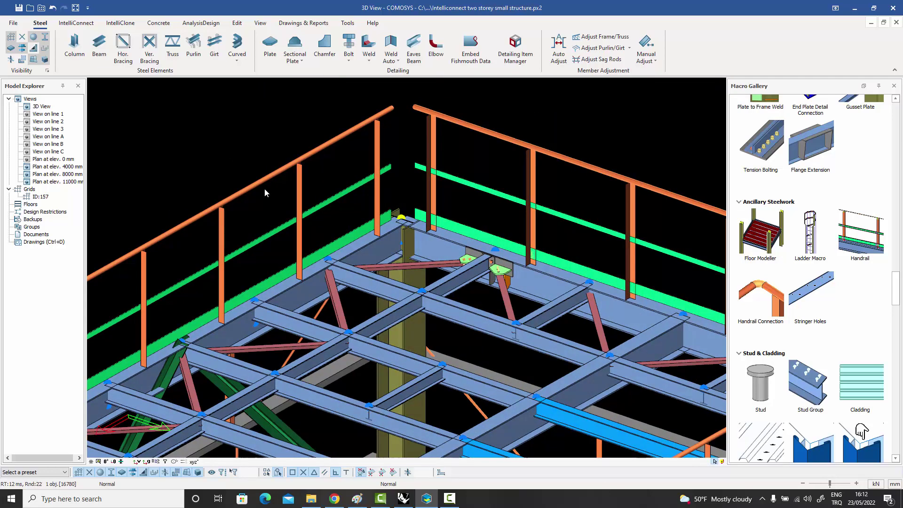
left_click_drag(360, 156, 520, 124)
left_click(479, 129)
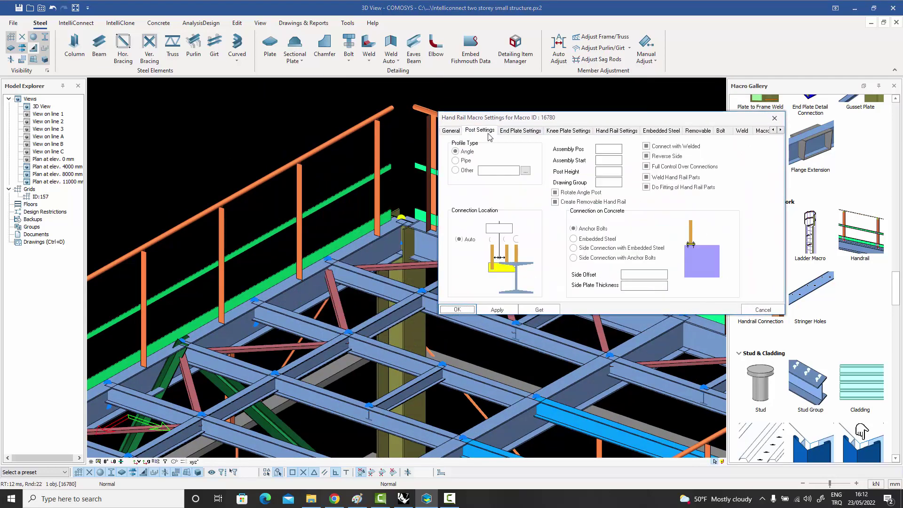
left_click(492, 240)
left_click(494, 310)
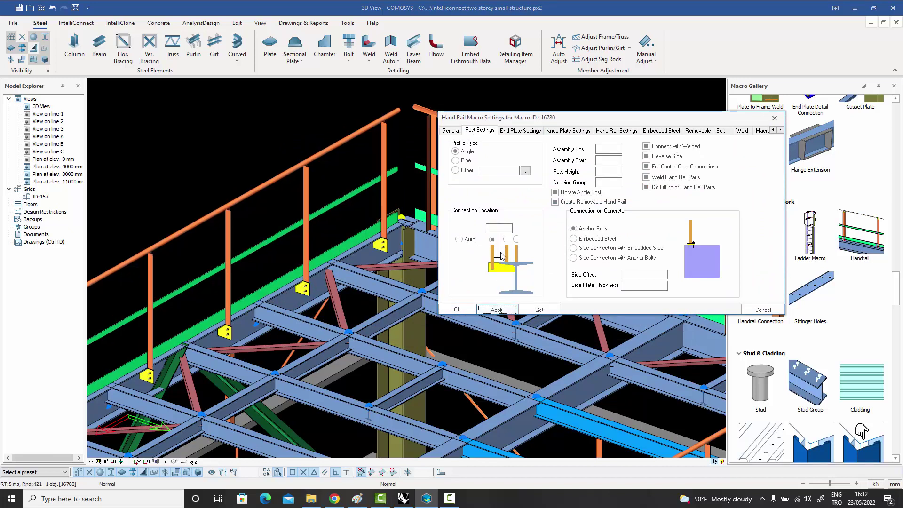
Set the handrail's post connection offset to -200, apply it, close the settings and check the posts.
left_click(499, 227)
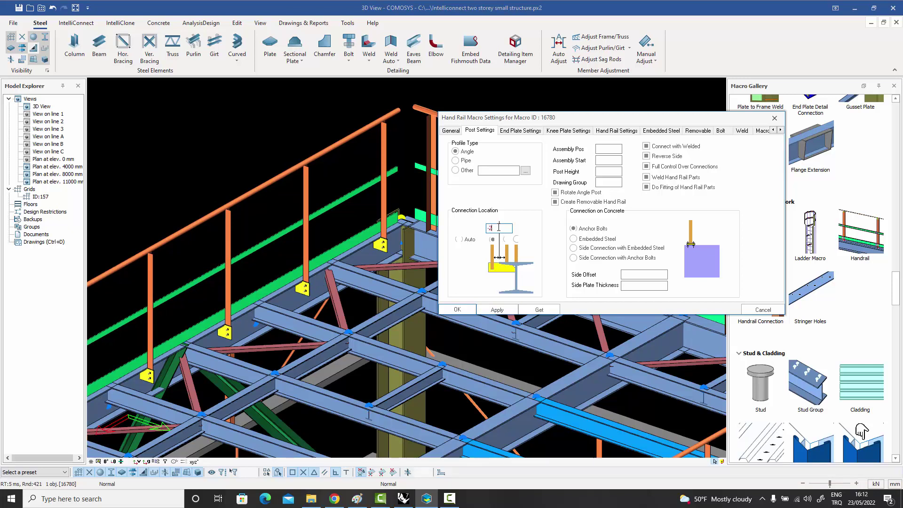
left_click(498, 310)
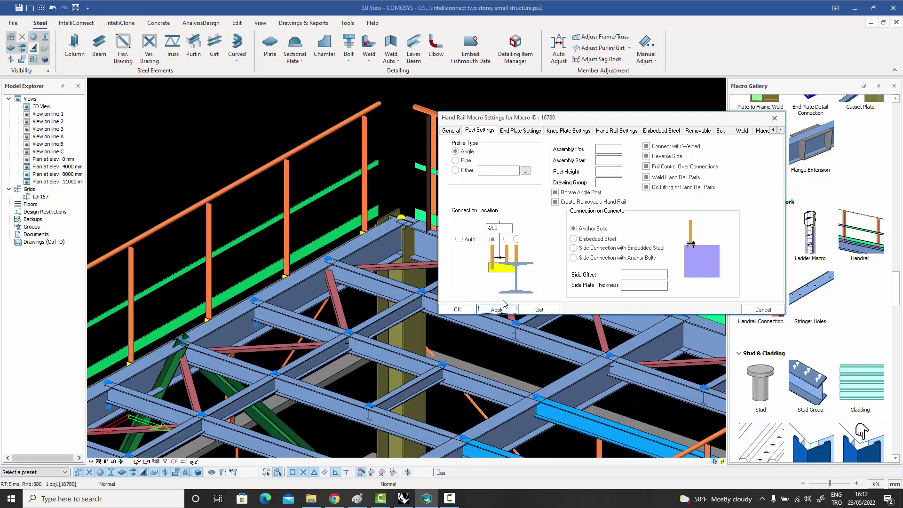
left_click(765, 311)
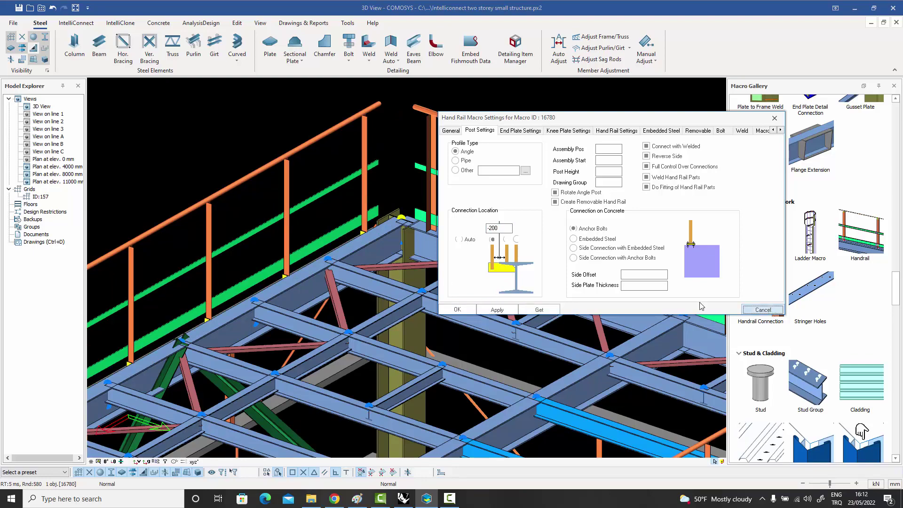
middle_click_drag(207, 264, 371, 282)
scroll(422, 269, "up", 5)
scroll(397, 266, "down", 4)
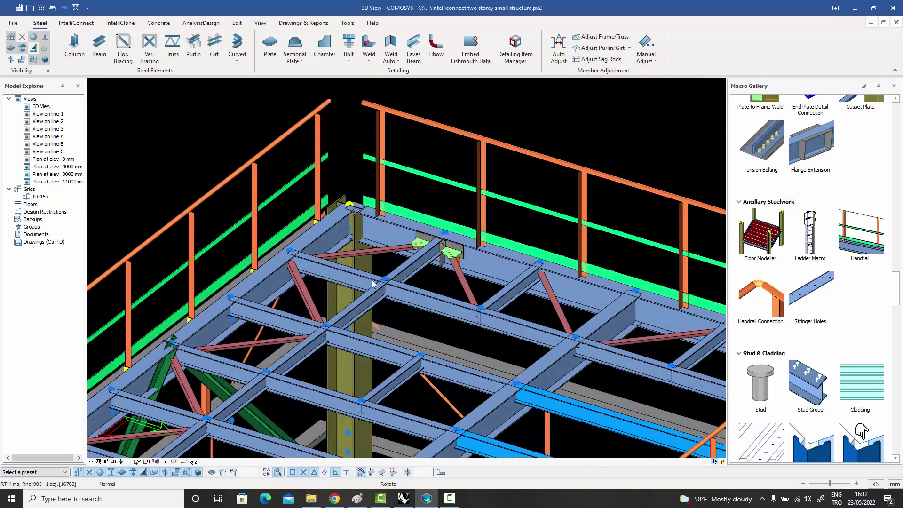
Change the same handrail's post connection location to the position above the beam's web and apply it.
double_click(319, 135)
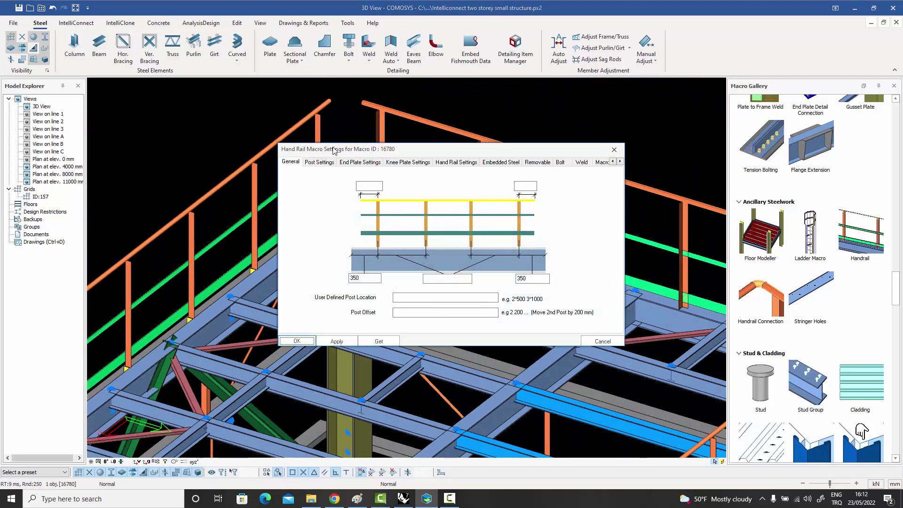
left_click_drag(334, 151, 461, 121)
left_click(447, 132)
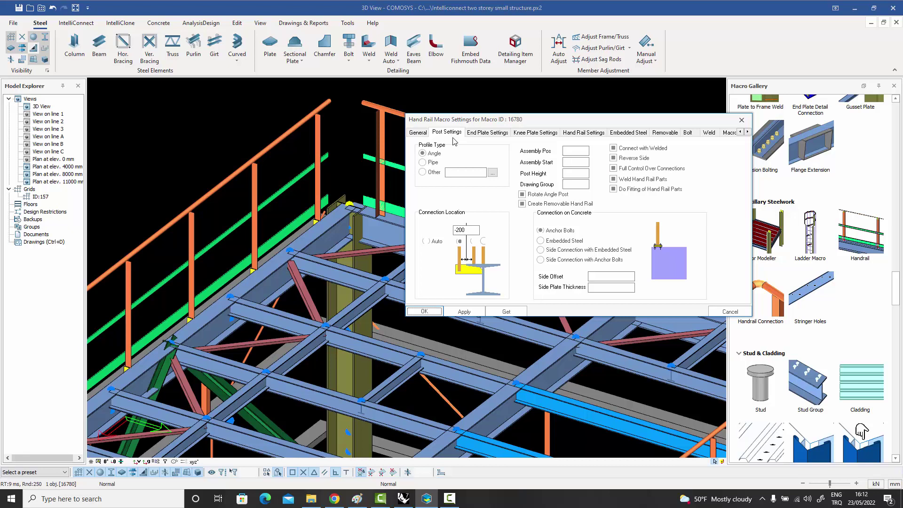
left_click(484, 242)
left_click(464, 311)
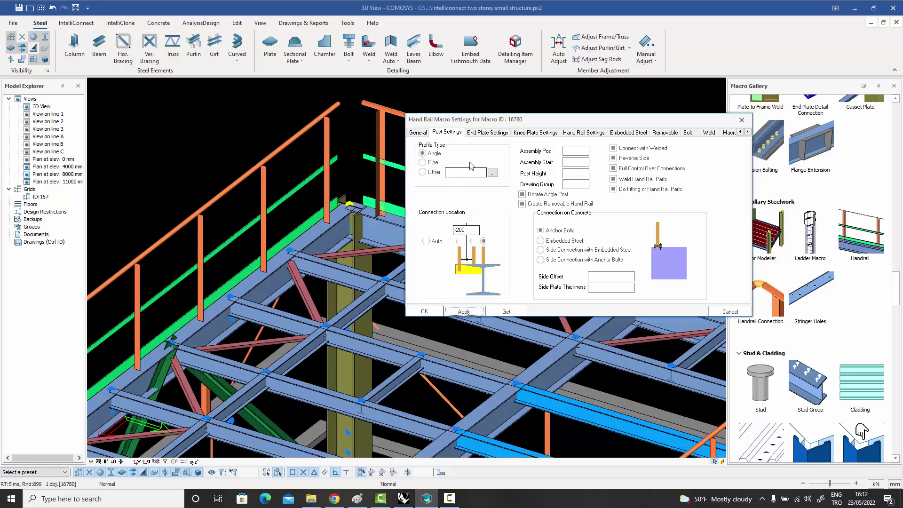
Set the handrail's post profile type to Pipe and enable Create Removable Hand Rail, applying both changes.
left_click(423, 163)
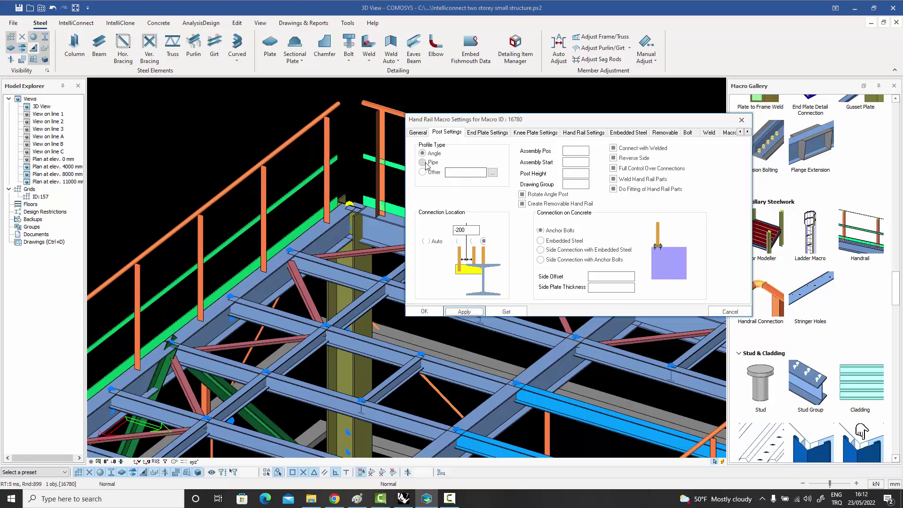
left_click(464, 313)
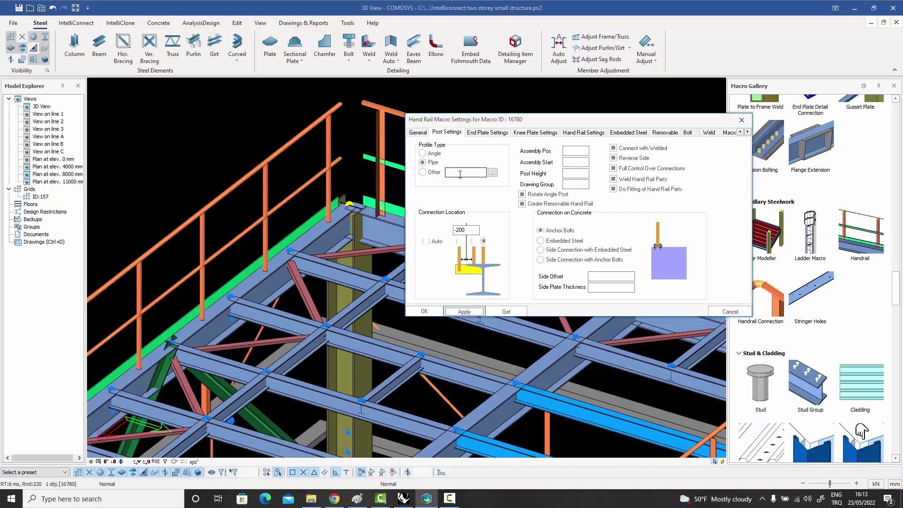
left_click(522, 205)
left_click(462, 313)
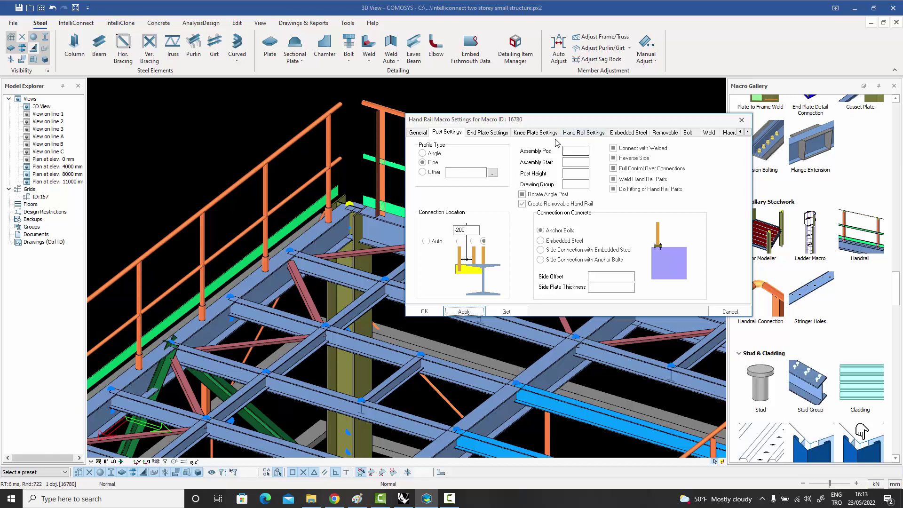
Review the handrail's end plate, knee plate, hand rail, embedded steel and removable settings, then close them.
left_click(494, 134)
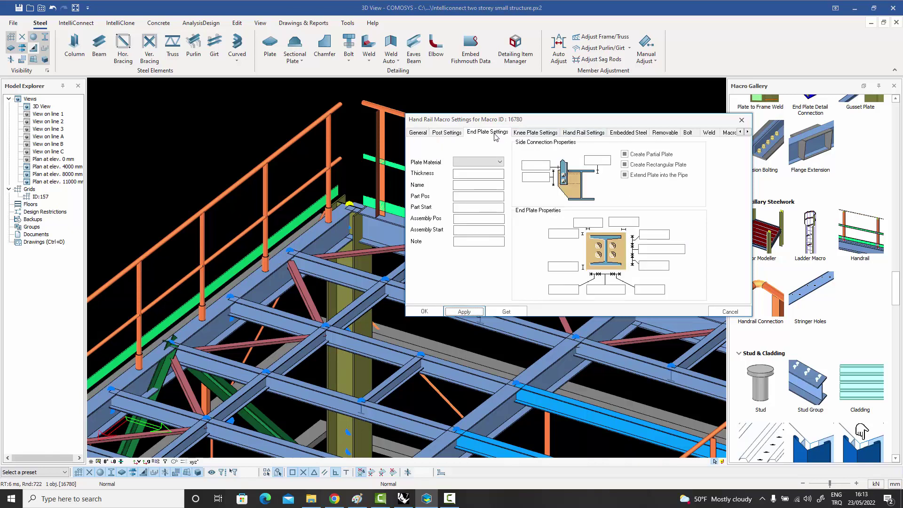
left_click(531, 134)
left_click(587, 134)
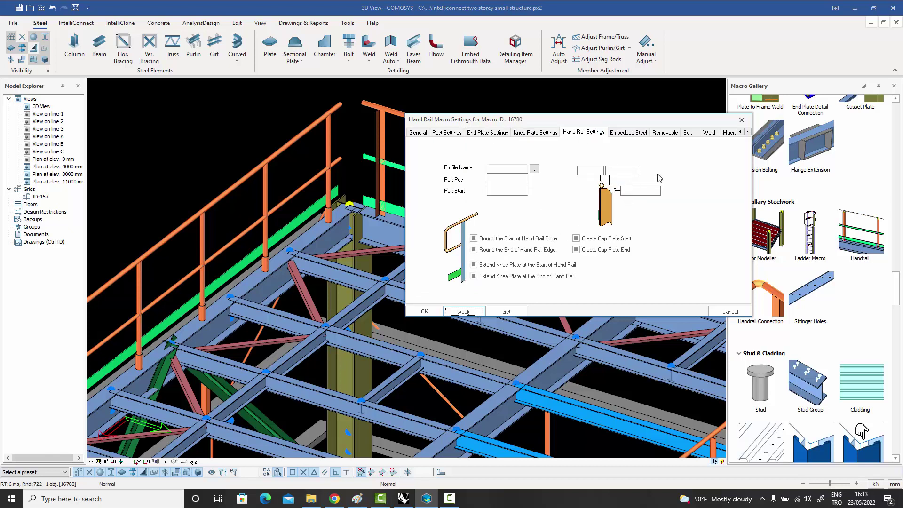
left_click(636, 135)
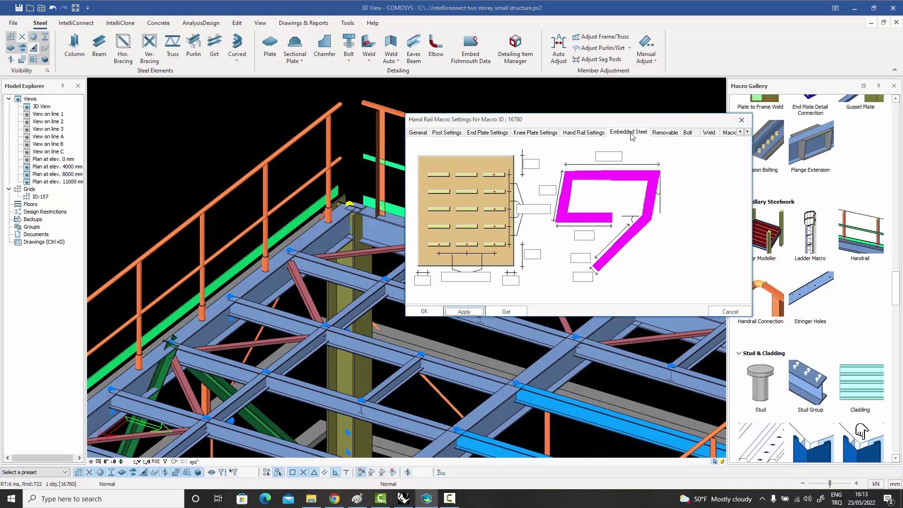
left_click(670, 136)
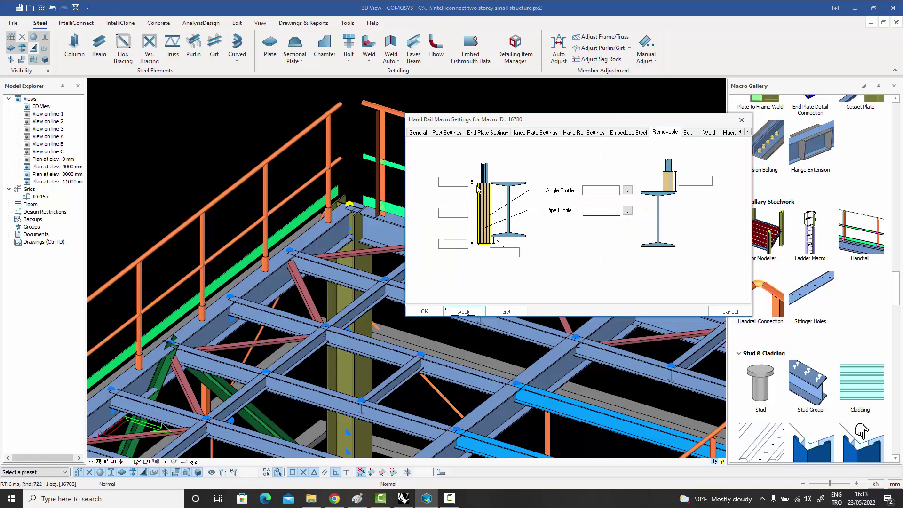
left_click(741, 119)
middle_click_drag(497, 155, 451, 181)
scroll(518, 177, "down", 2)
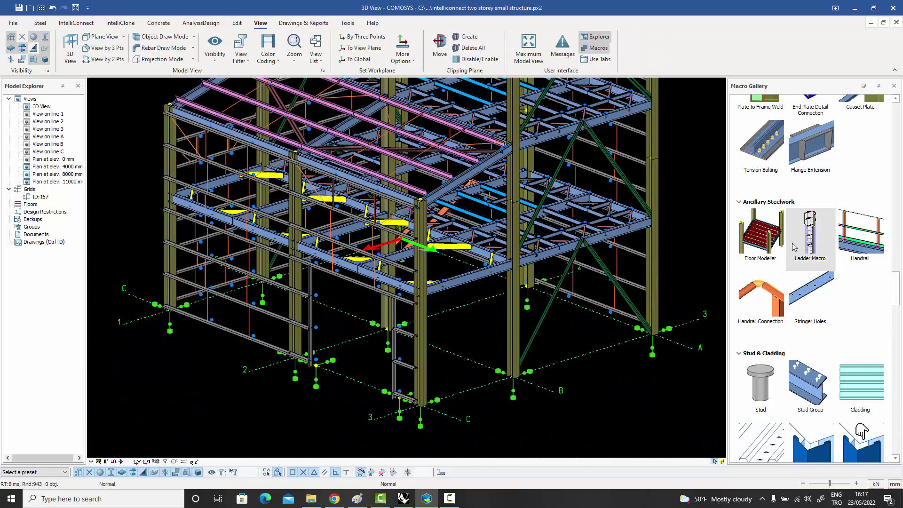
Place a ladder with the Ladder Macro at ground level on grid line 3 between B and C, and open its settings.
left_click(809, 242)
left_click(473, 393)
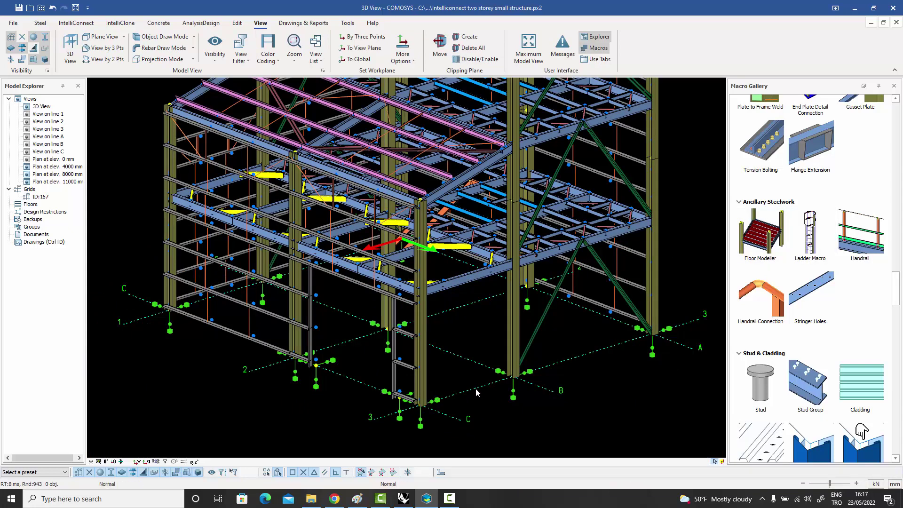
scroll(475, 366, "up", 2)
double_click(475, 363)
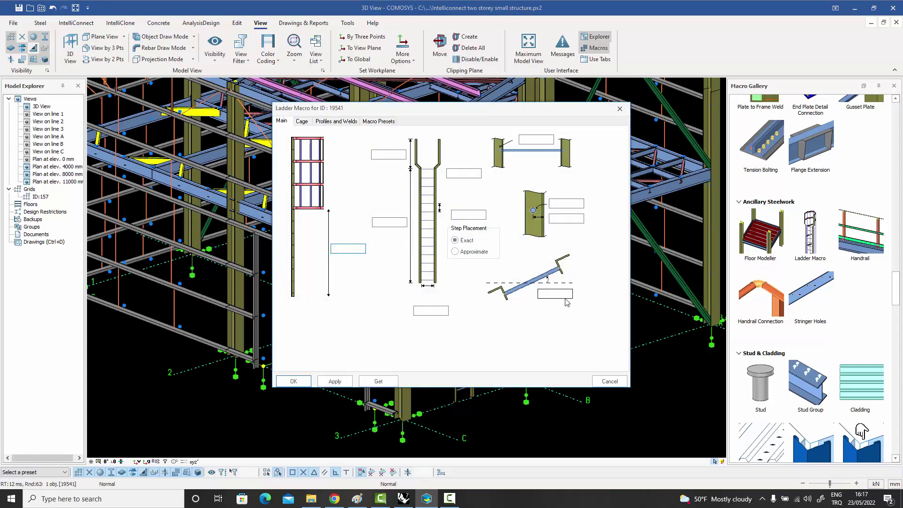
Set the ladder's rotation angle to 180 and apply it.
left_click(563, 294)
type("180")
left_click(335, 381)
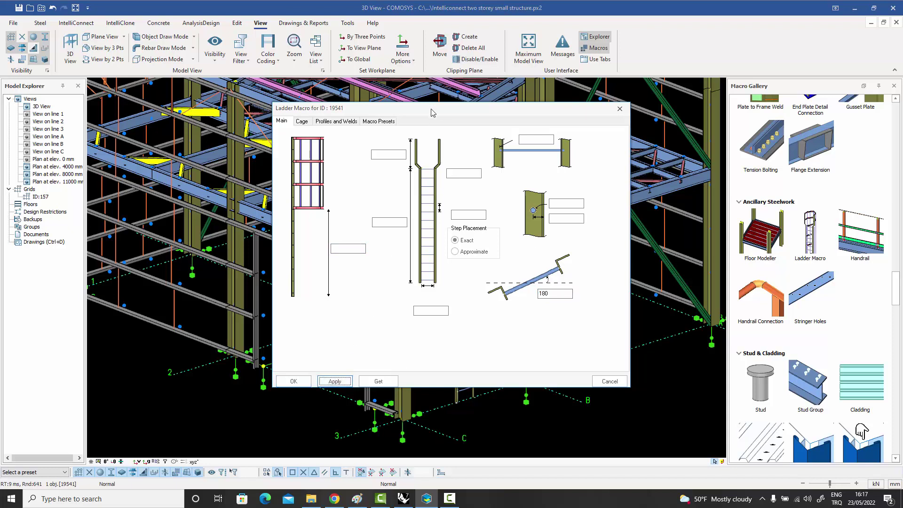
Review the ladder's cage, profile and weld settings, then close the ladder settings.
left_click_drag(432, 112, 658, 108)
left_click(528, 117)
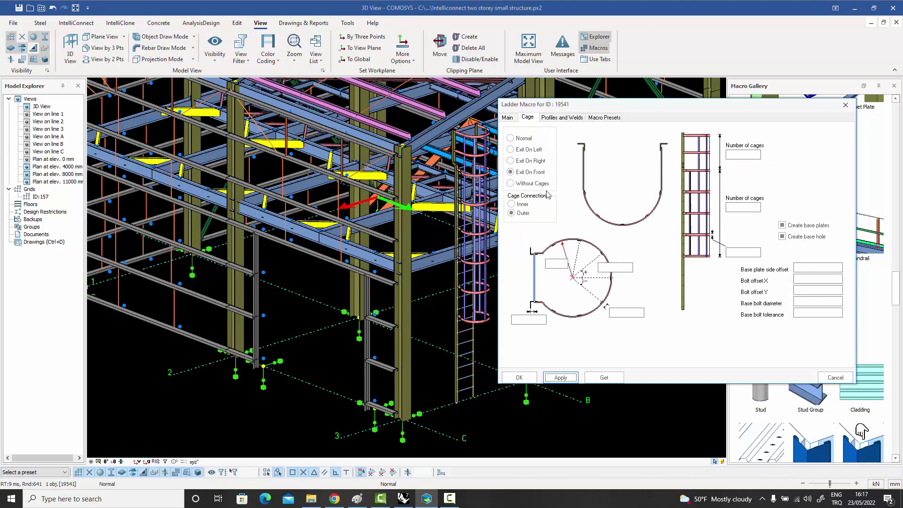
left_click(562, 117)
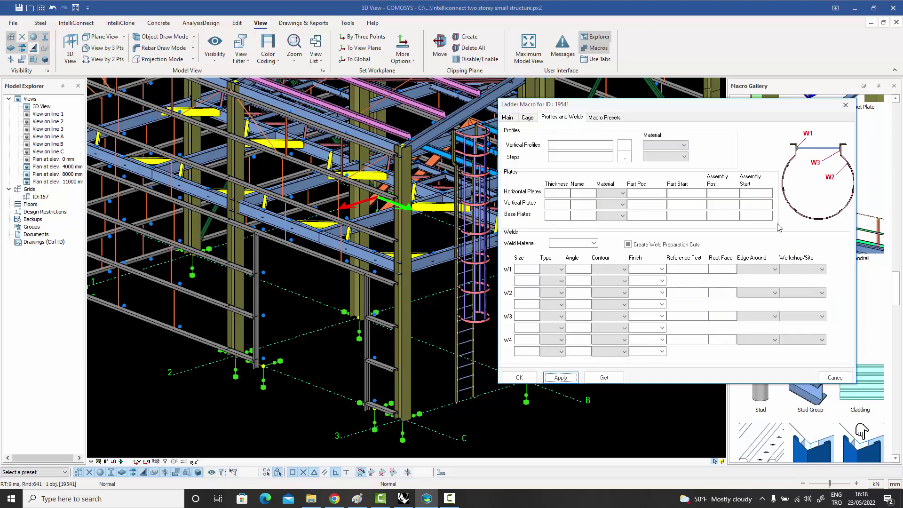
left_click(508, 117)
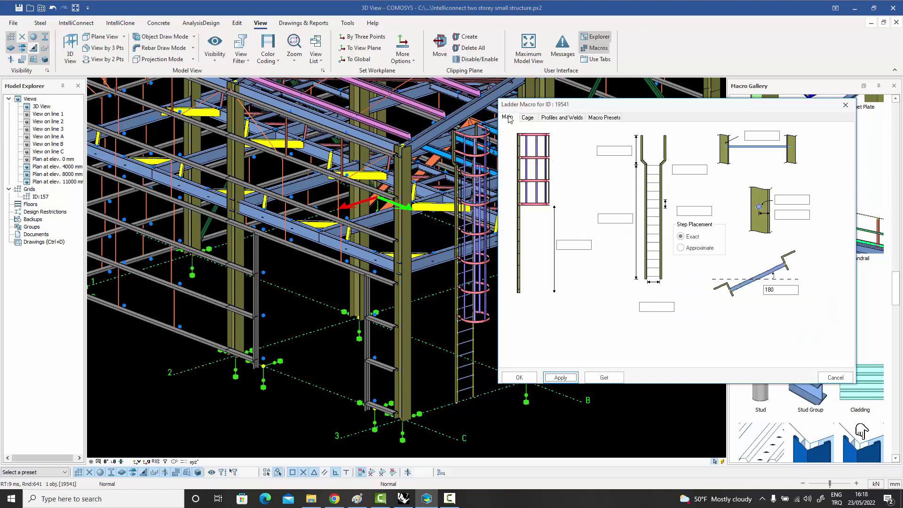
left_click(846, 105)
middle_click_drag(594, 316, 577, 317)
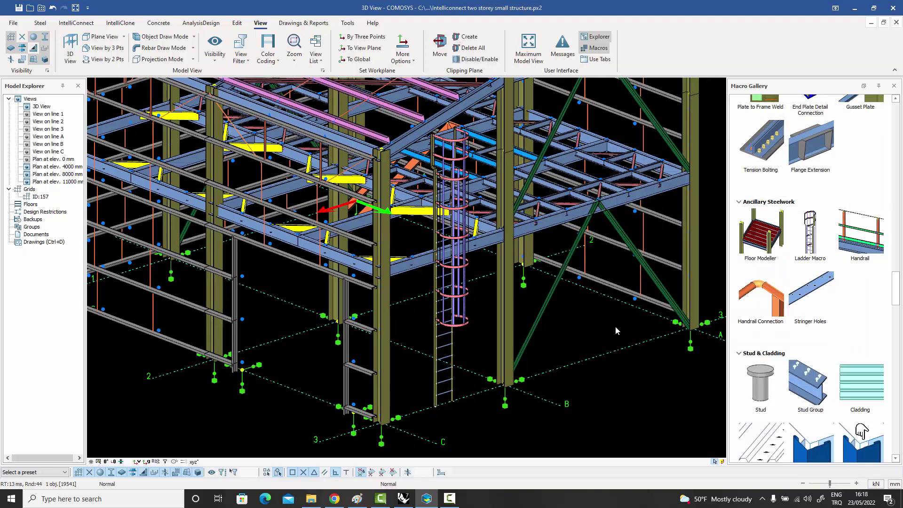
mouse_move(782, 235)
middle_click_drag(611, 236, 575, 283)
scroll(583, 284, "down", 2)
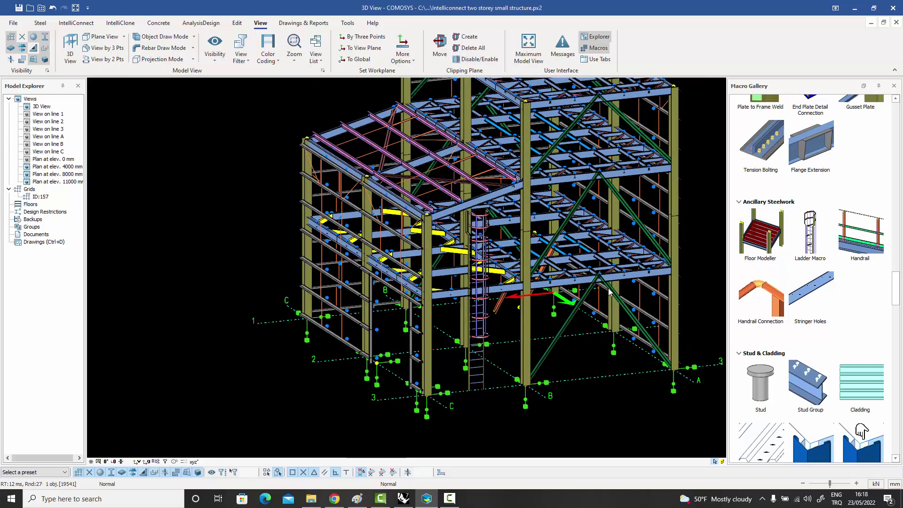
middle_click_drag(610, 289, 553, 288)
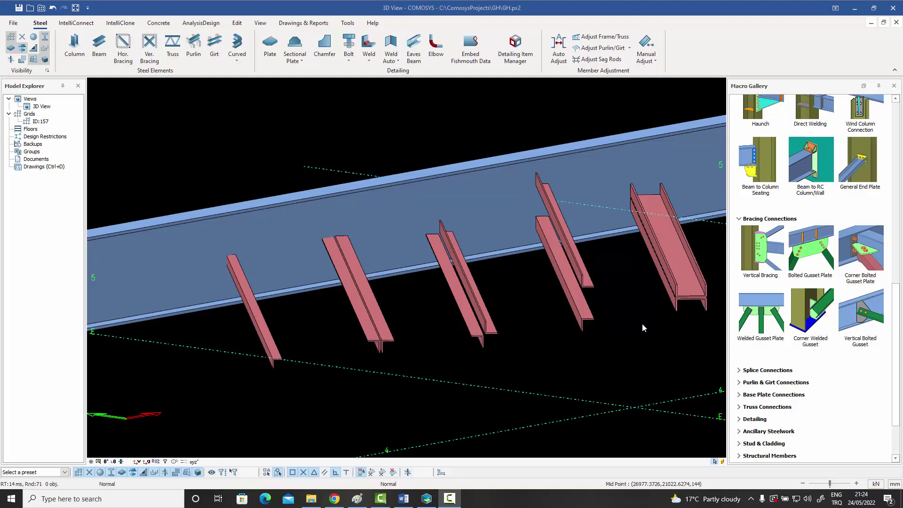
Inspect the main beam and the single-angle and double-angle braces by highlighting them individually, then clear the selection.
middle_click_drag(641, 323, 610, 337)
scroll(635, 323, "up", 1)
scroll(635, 322, "down", 1)
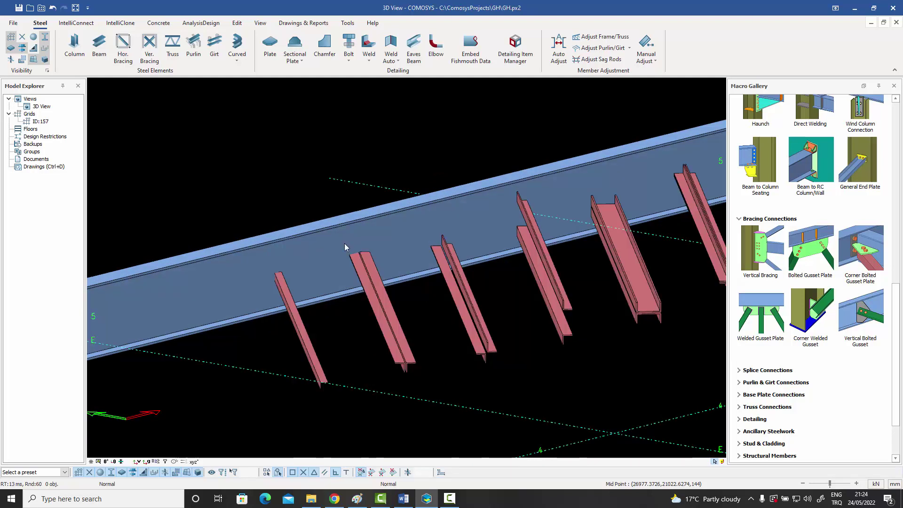
left_click(308, 245)
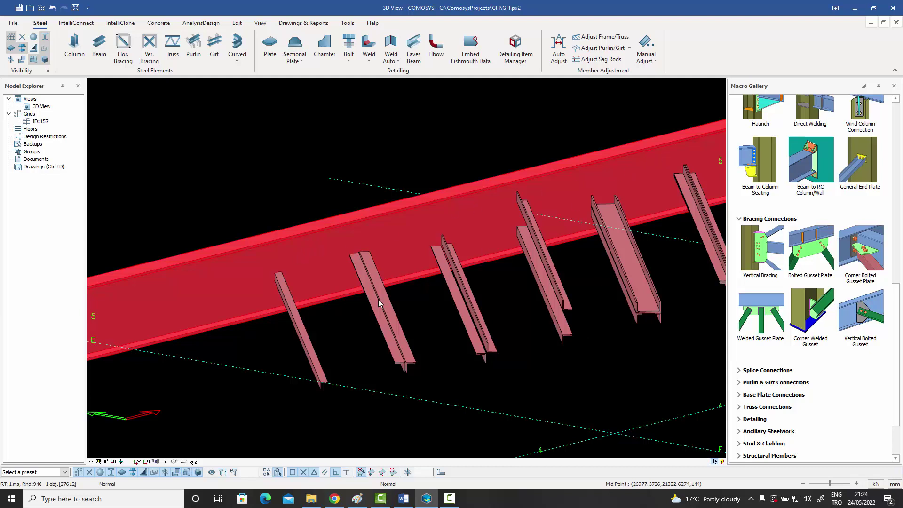
left_click(307, 342)
left_click(387, 320)
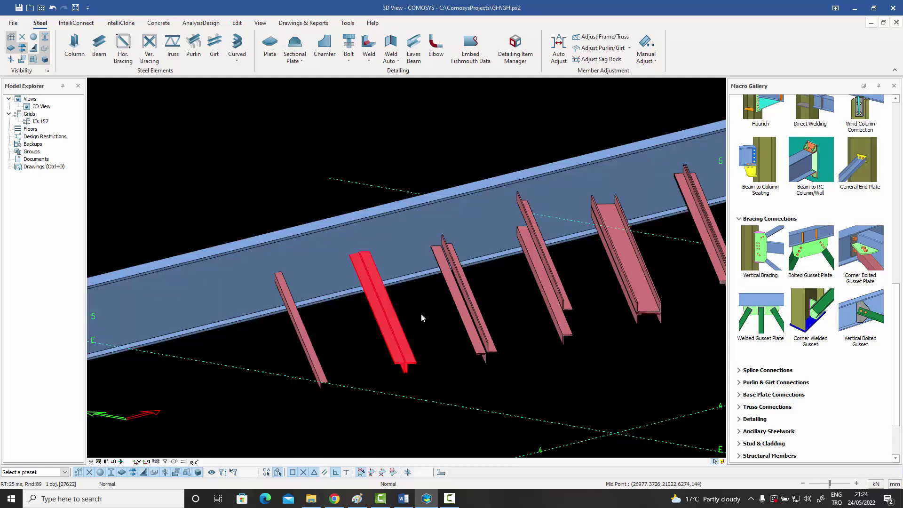
left_click(429, 358)
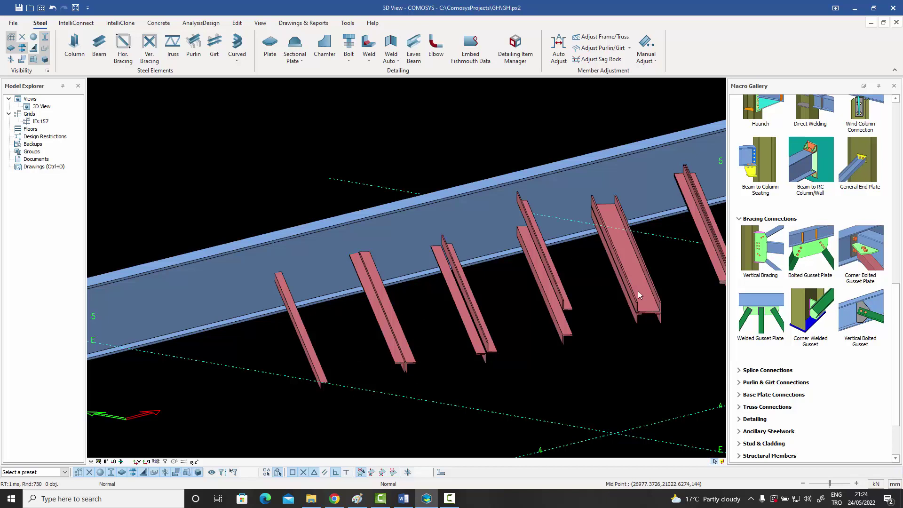
Connect the single-angle brace to the beam's web with the Bolted Gusset Plate macro and check the resulting plate.
left_click(808, 253)
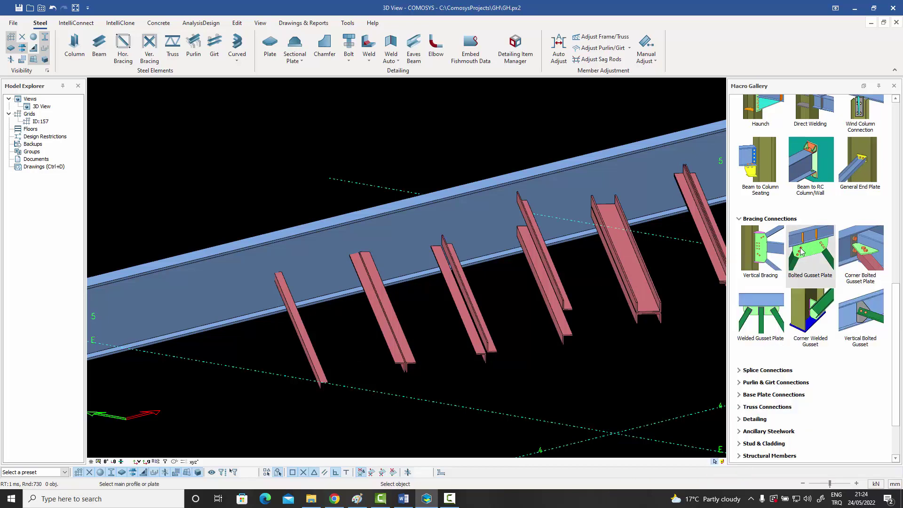
left_click(306, 259)
left_click(286, 290)
right_click(284, 269)
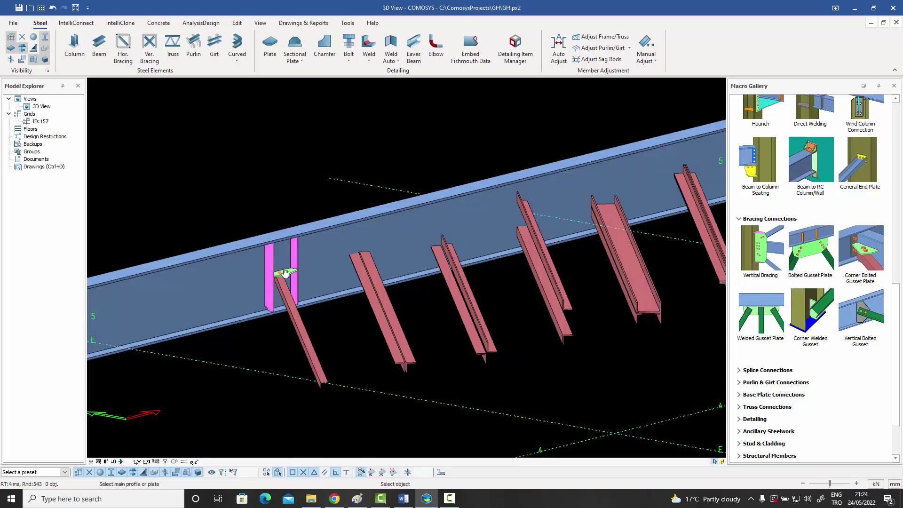
scroll(284, 272, "up", 4)
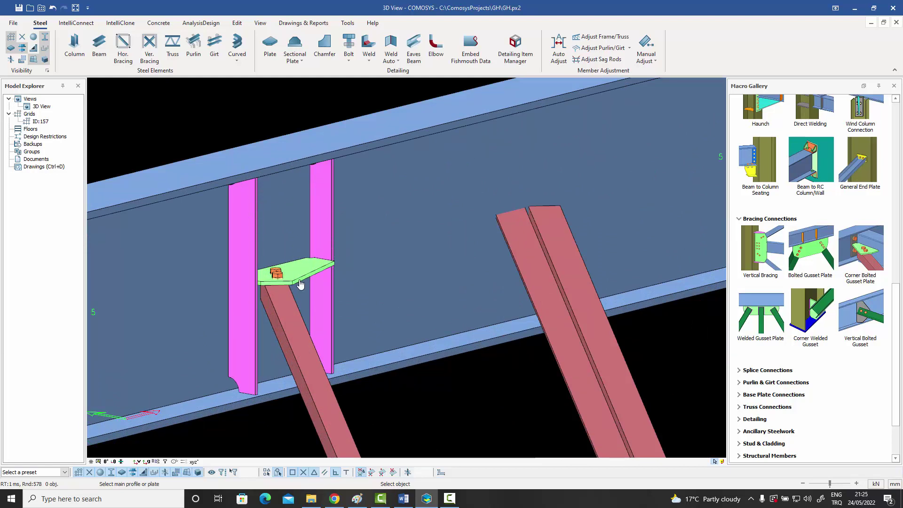
scroll(300, 284, "down", 5)
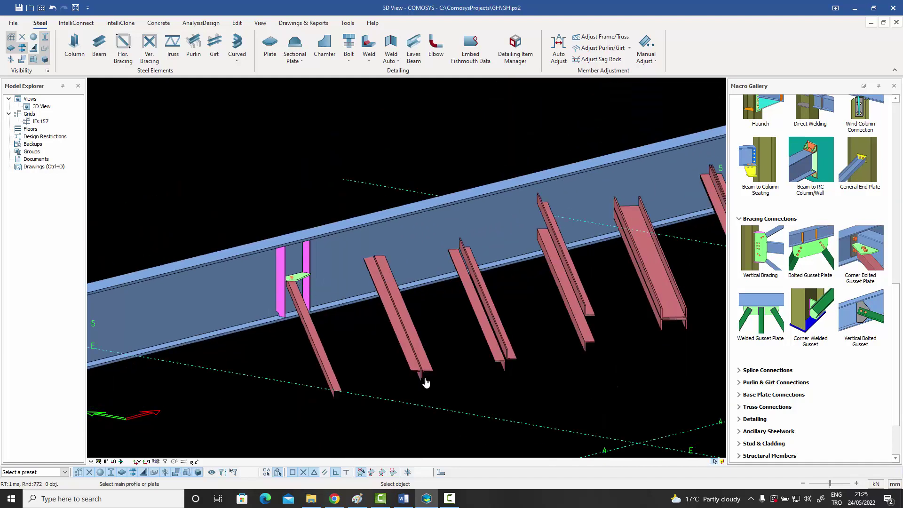
Add a bolted gusset plate connection between the beam and the back-to-back double-angle brace beside the single-angle one.
scroll(426, 382, "up", 5)
scroll(443, 357, "down", 5)
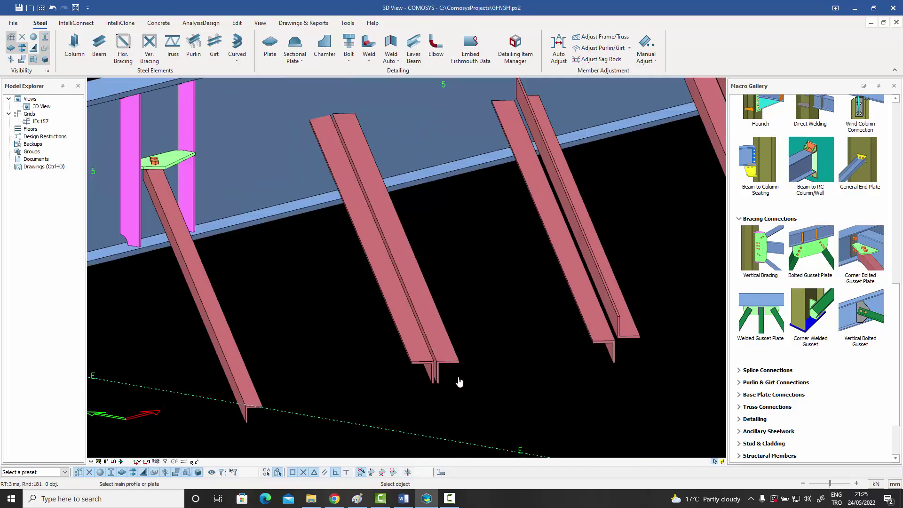
left_click(414, 197)
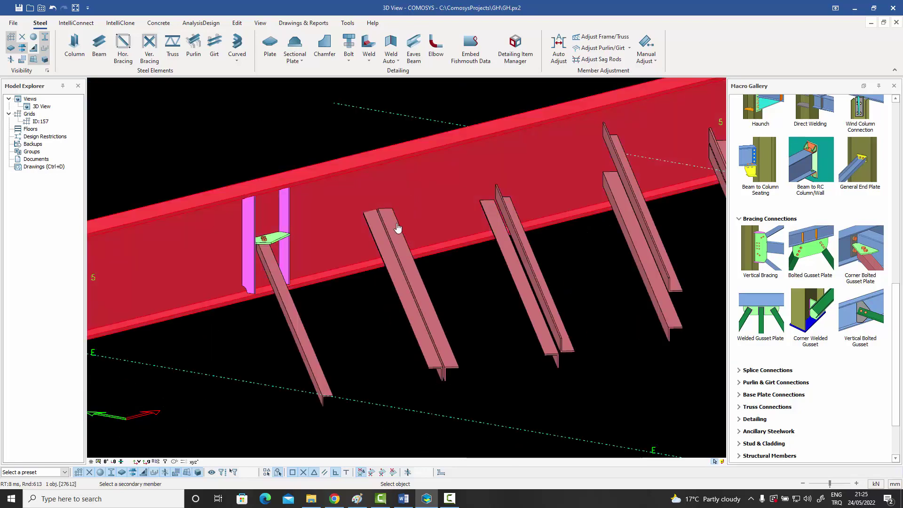
left_click(397, 228)
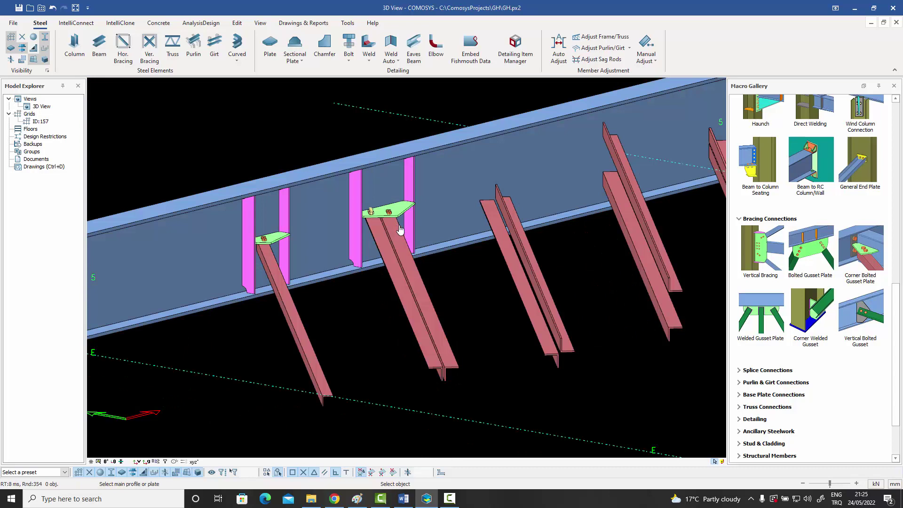
scroll(387, 217, "up", 1)
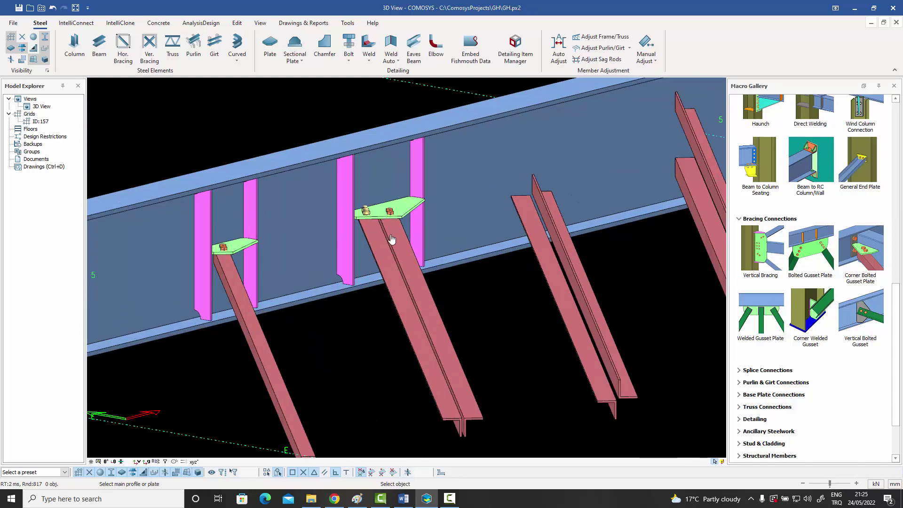
scroll(397, 272, "down", 2)
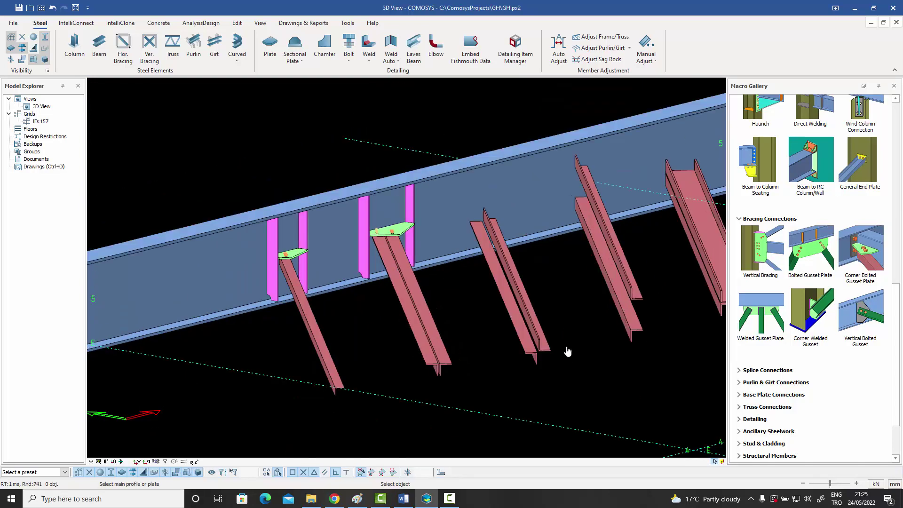
Add a bolted gusset plate connection between the beam and the star-shaped double-angle brace with diagonally opposed angles.
scroll(540, 362, "up", 4)
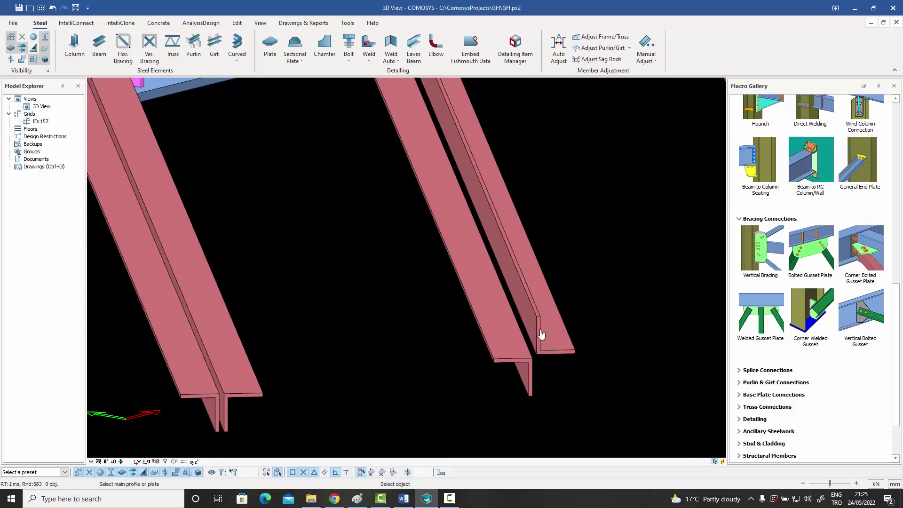
scroll(541, 334, "down", 4)
left_click(481, 183)
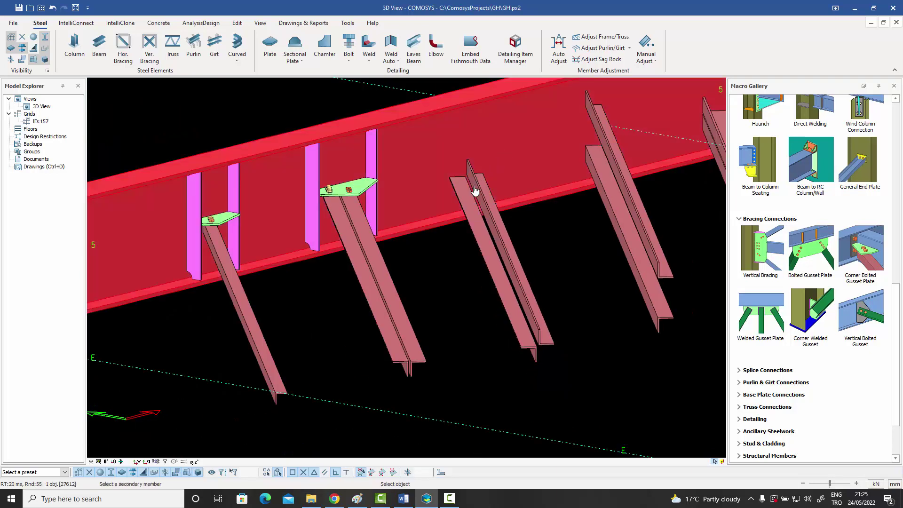
left_click(474, 190)
scroll(515, 175, "down", 2)
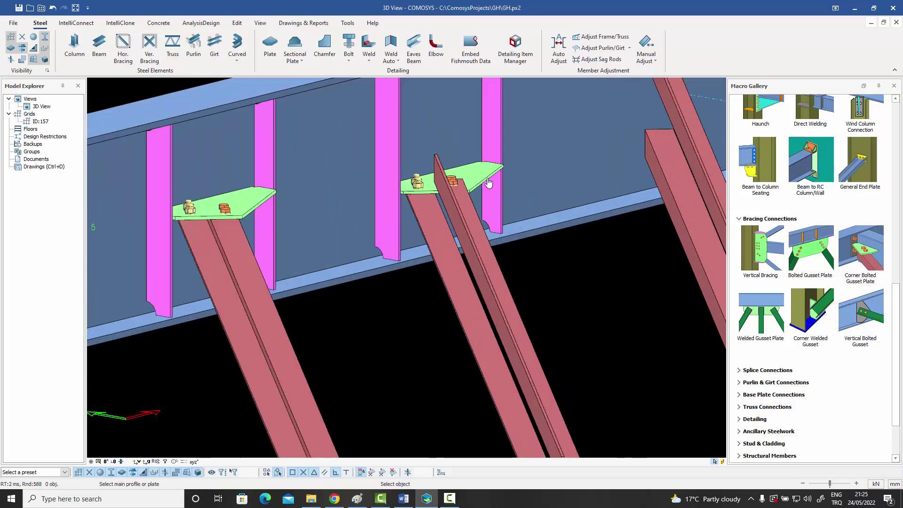
scroll(429, 236, "down", 2)
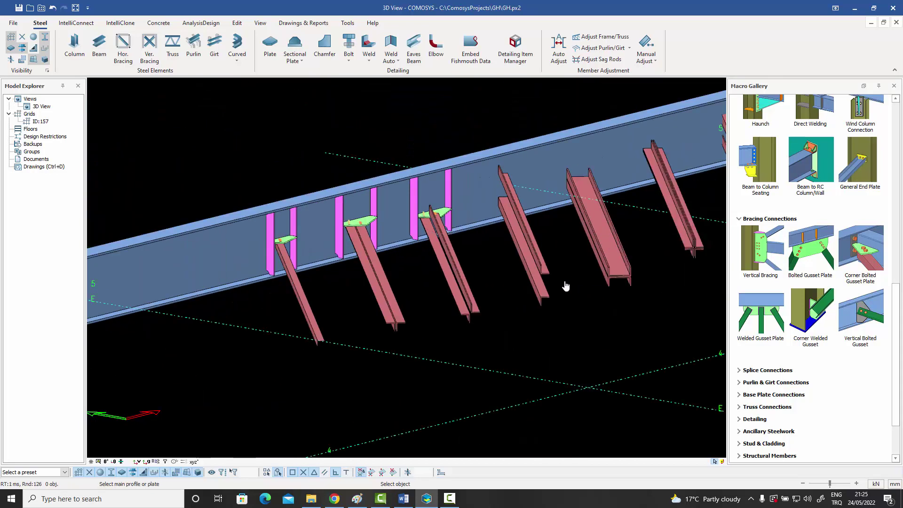
Add a bolted gusset plate connection between the beam and the brace made of two vertically spaced angles.
scroll(561, 285, "up", 1)
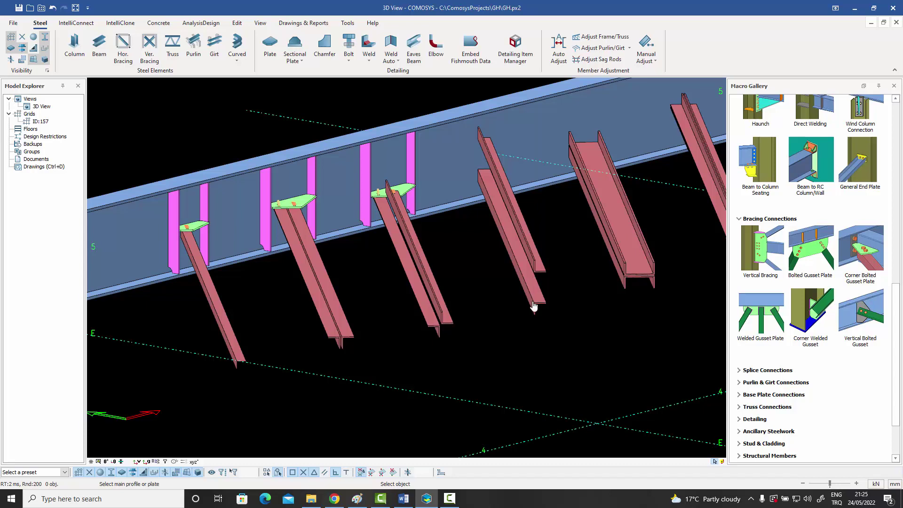
left_click(522, 121)
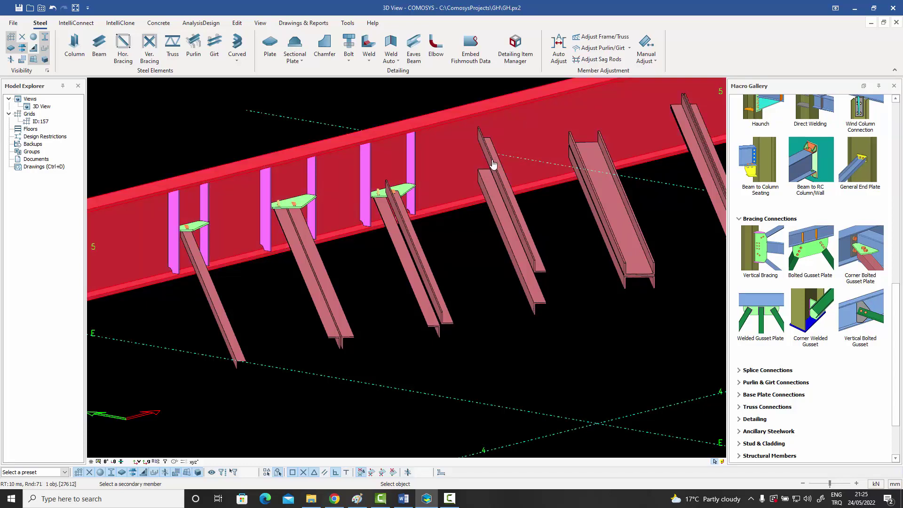
left_click(493, 164)
scroll(494, 160, "up", 6)
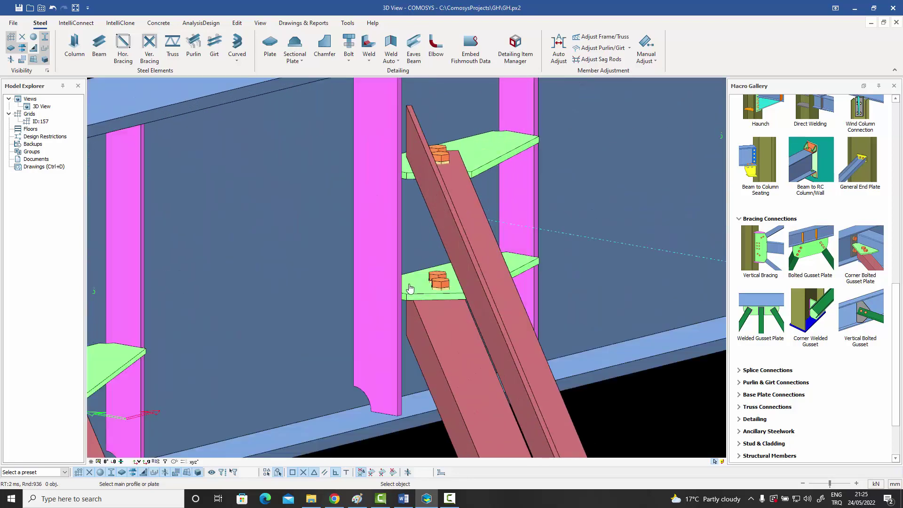
scroll(479, 287, "down", 2)
scroll(479, 285, "down", 4)
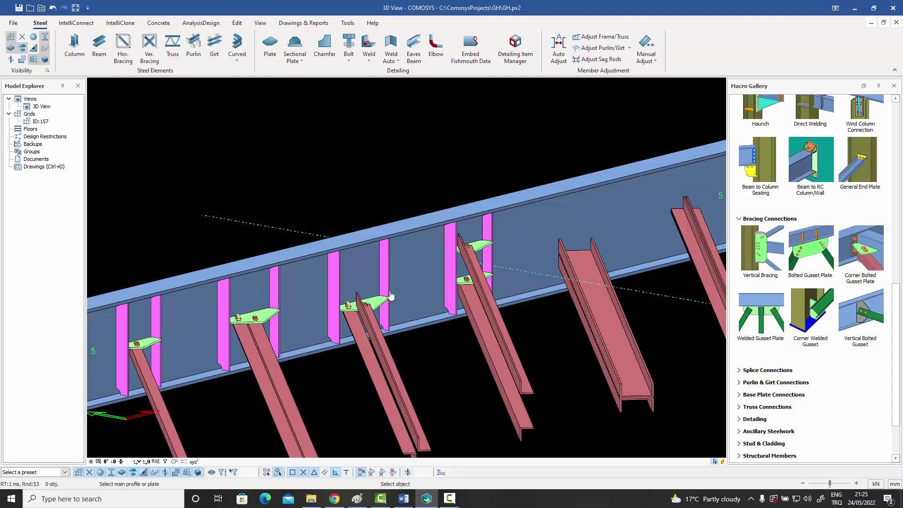
Add a bolted gusset plate connection between the beam and the back-to-back double-channel brace, and check its bolts.
scroll(395, 297, "down", 1)
scroll(549, 364, "up", 3)
scroll(549, 366, "up", 2)
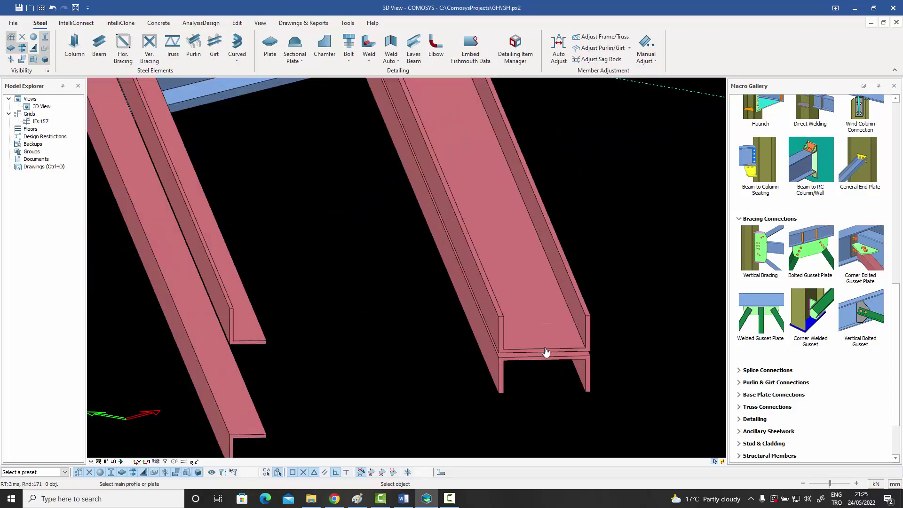
scroll(507, 348, "down", 3)
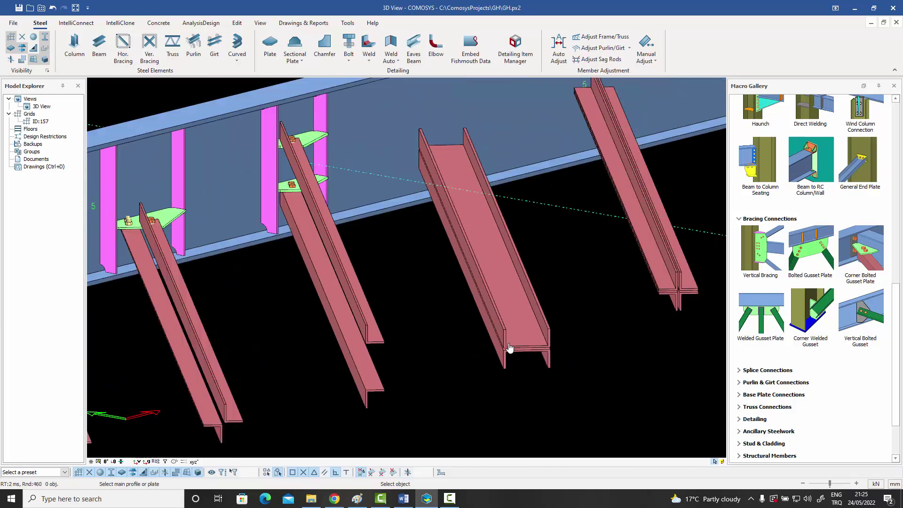
left_click(492, 185)
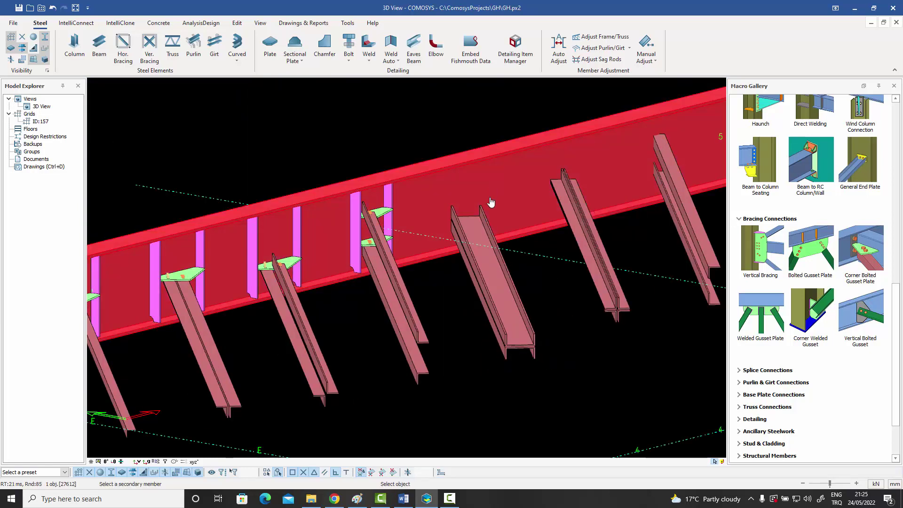
left_click(486, 257)
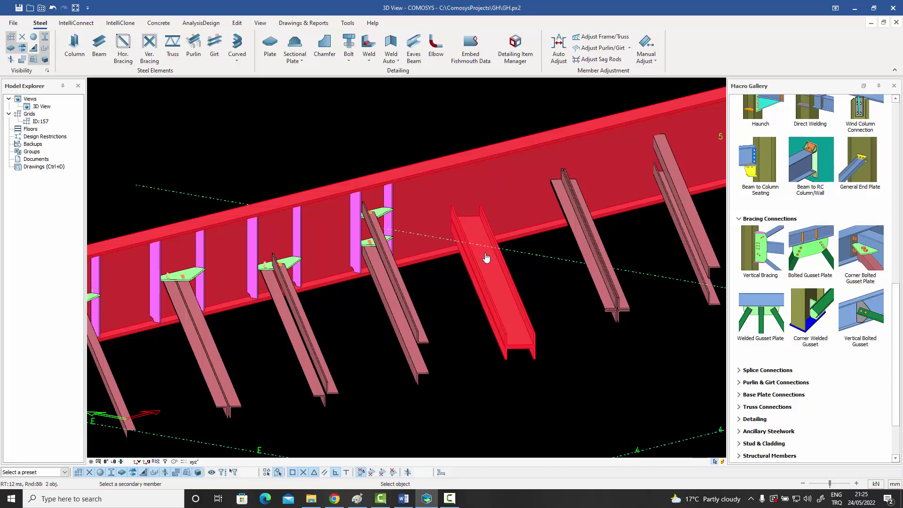
scroll(482, 244, "up", 5)
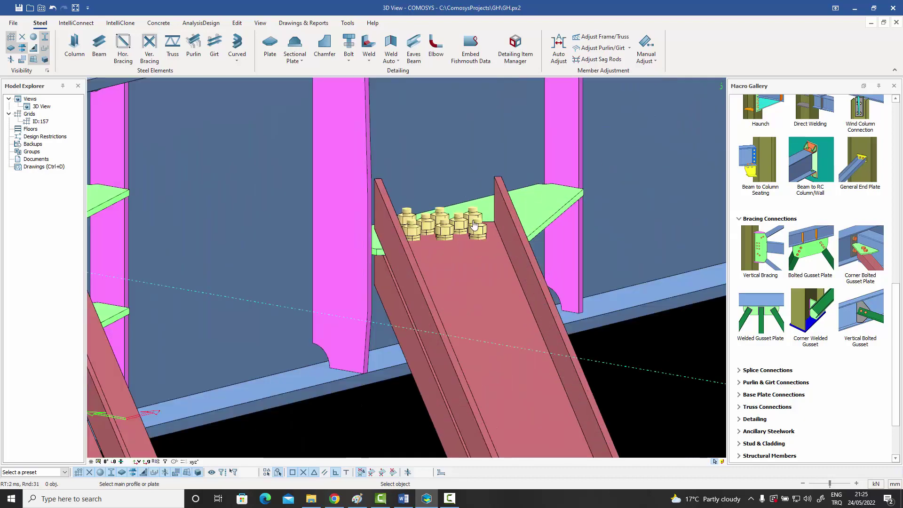
scroll(474, 226, "down", 5)
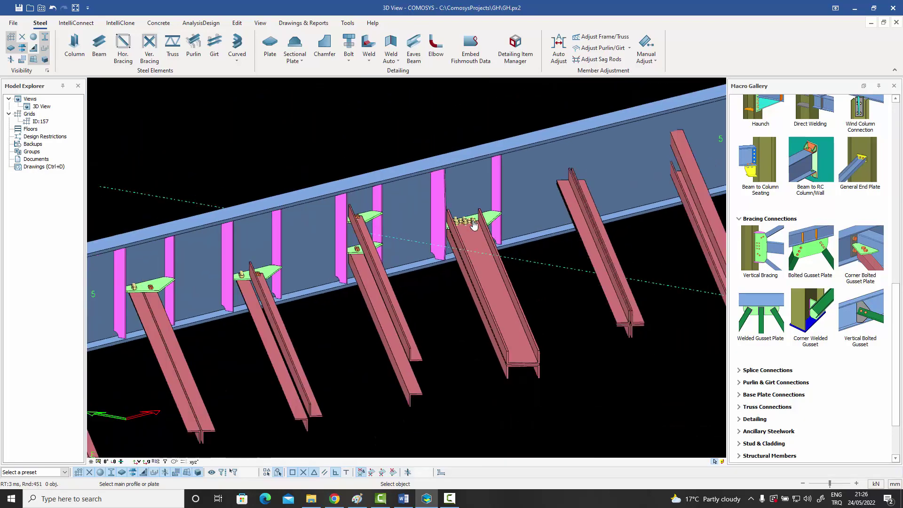
Add a bolted gusset plate connection between the beam and the cruciform brace built from four angles.
scroll(640, 325, "up", 5)
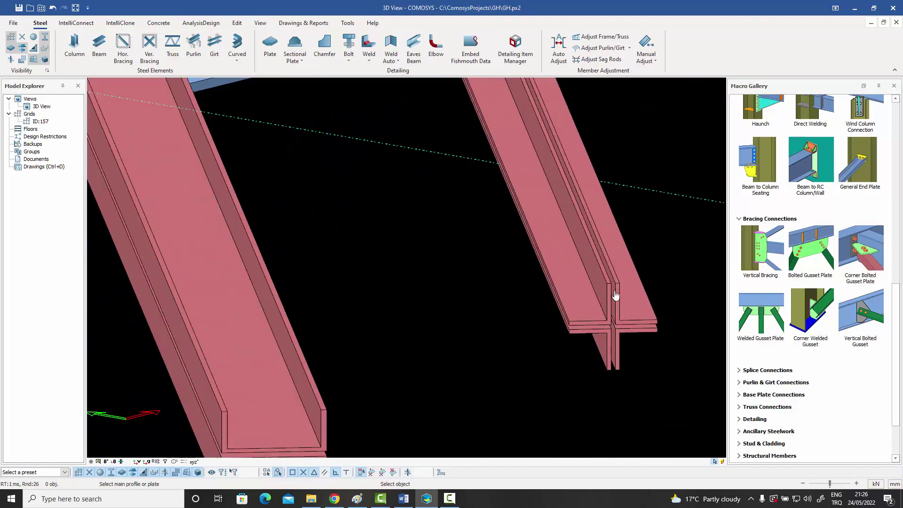
scroll(604, 358, "down", 5)
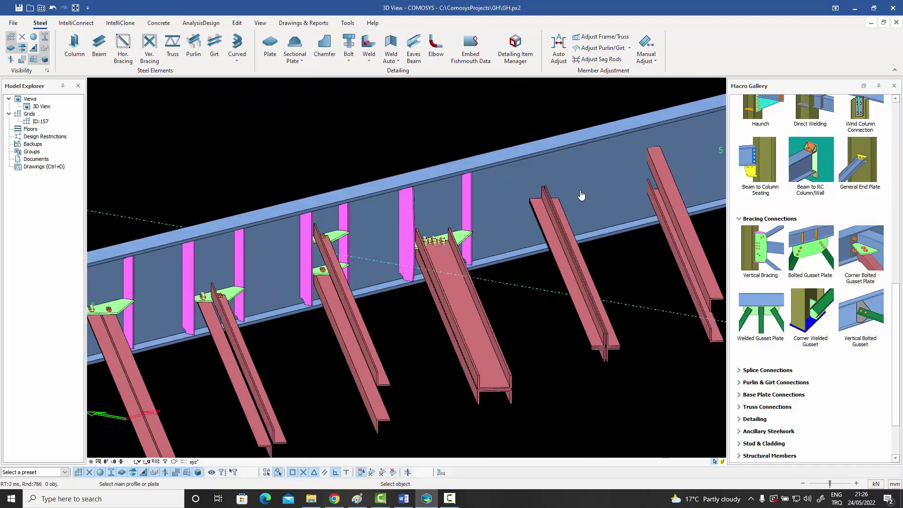
left_click(568, 201)
left_click(552, 216)
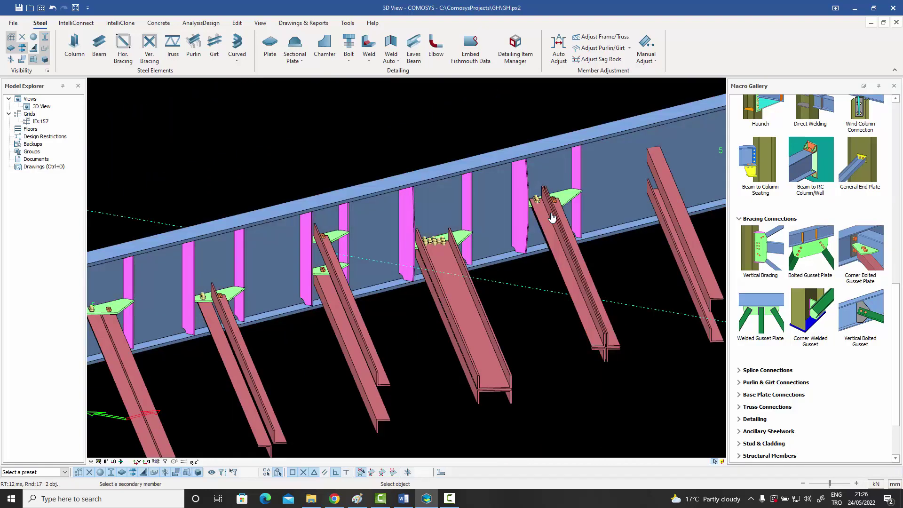
Add a bolted gusset plate connection between the beam and the brace of two vertically spaced angles whose upright legs face each other.
scroll(523, 239, "down", 2)
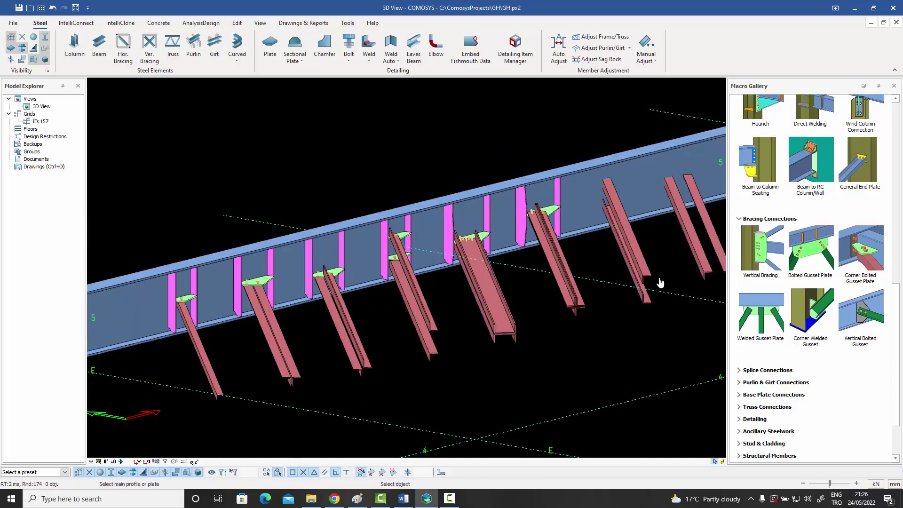
scroll(660, 282, "up", 3)
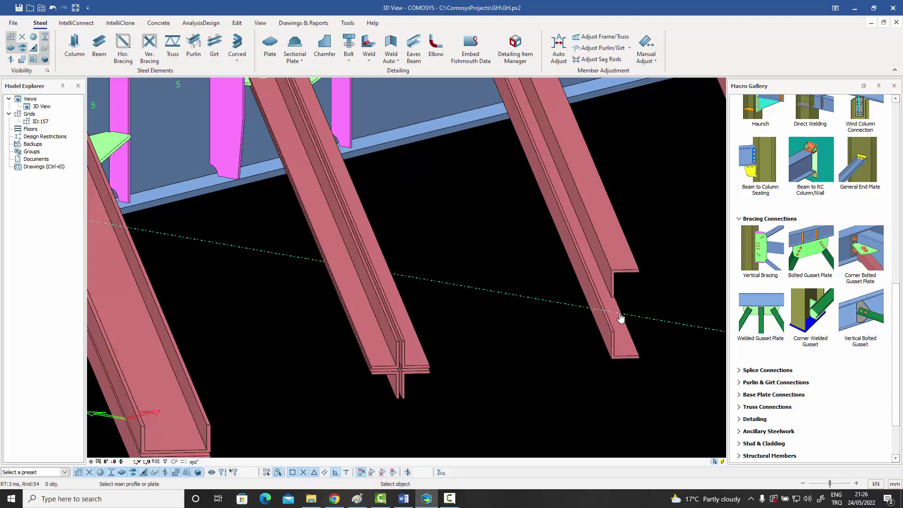
scroll(628, 296, "down", 5)
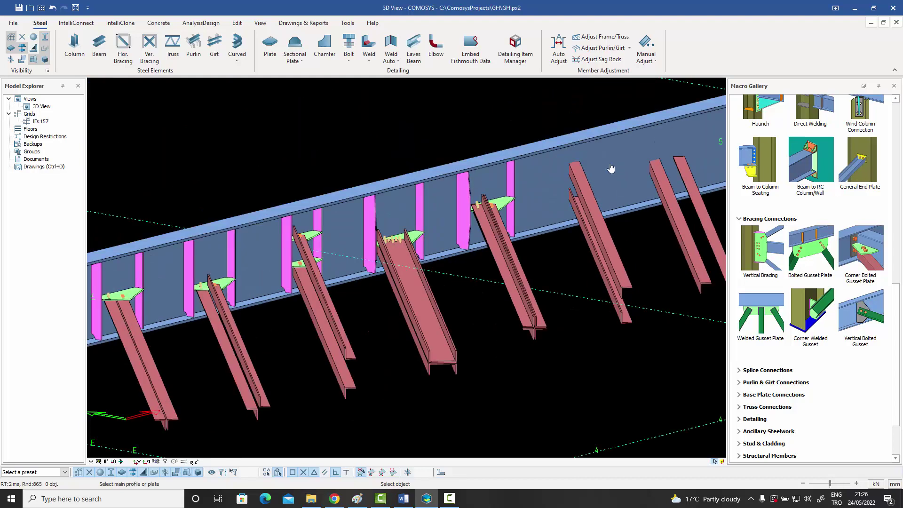
left_click(611, 168)
left_click(591, 200)
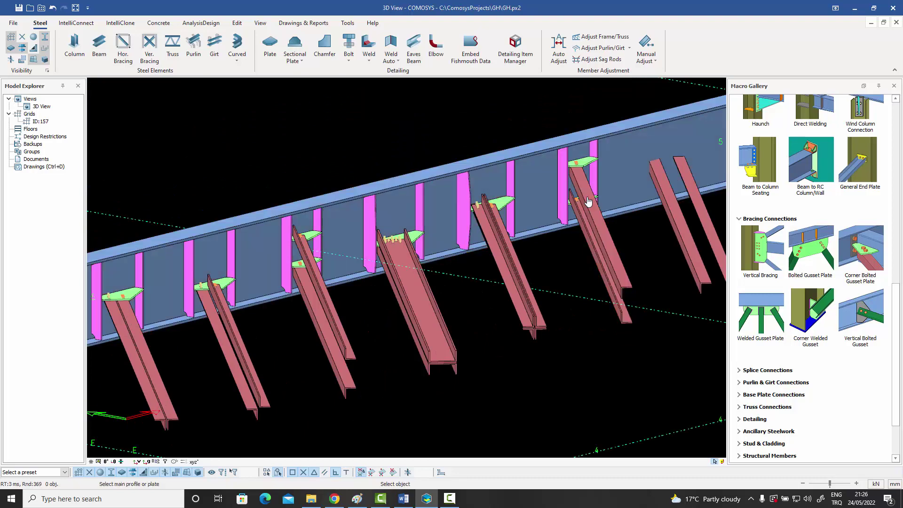
Examine the gusset plates and bolts joining the beam to the brace of two vertically spaced, facing angles.
scroll(586, 226, "up", 4)
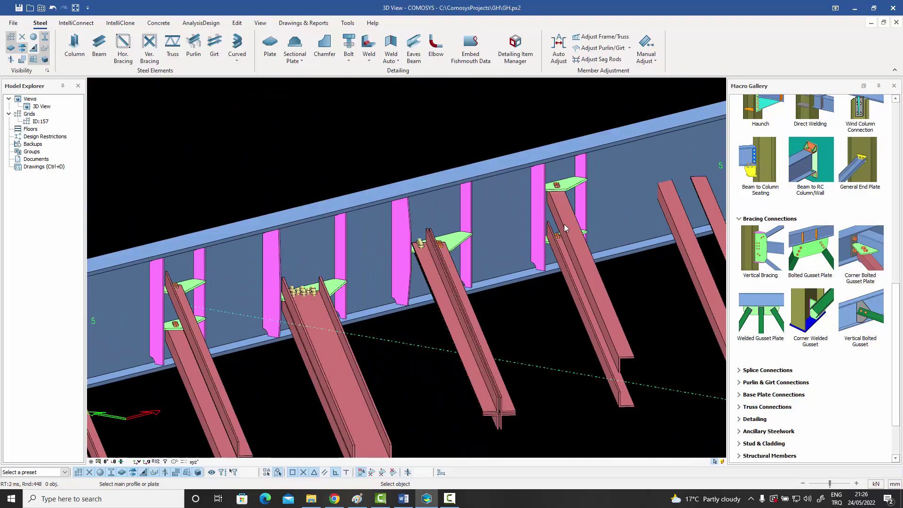
left_click(563, 230)
scroll(563, 235, "down", 3)
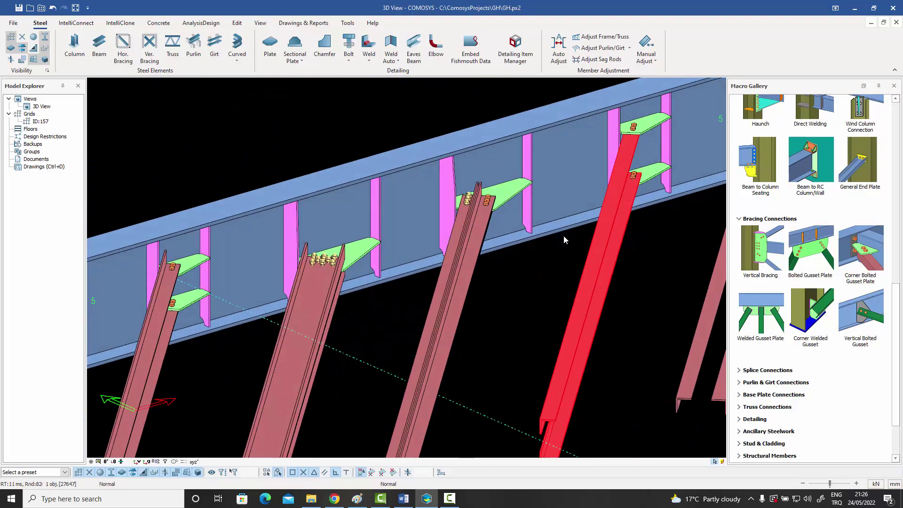
scroll(487, 255, "up", 3)
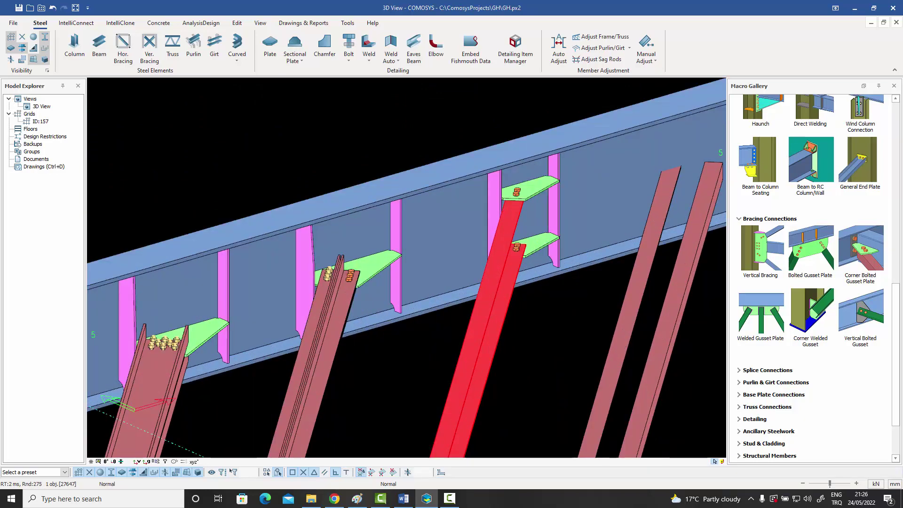
scroll(398, 324, "up", 2)
left_click(399, 324)
scroll(424, 310, "down", 3)
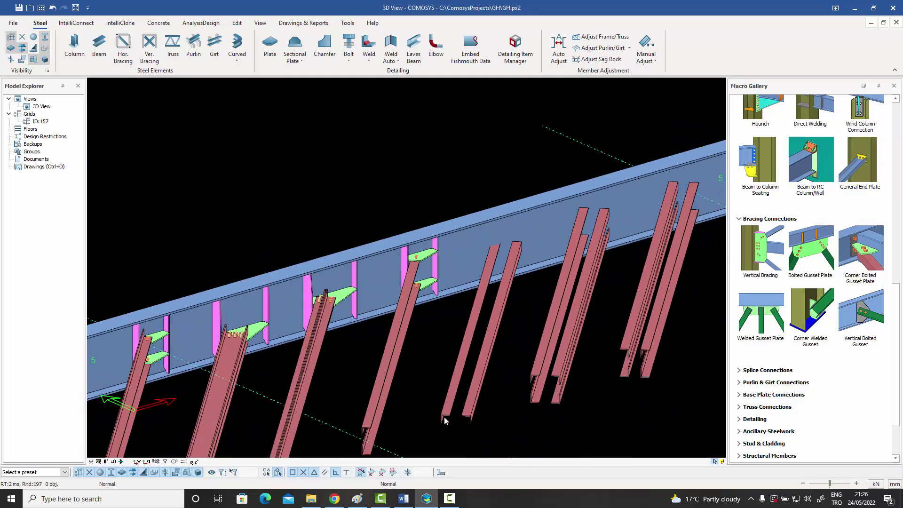
left_click(371, 408)
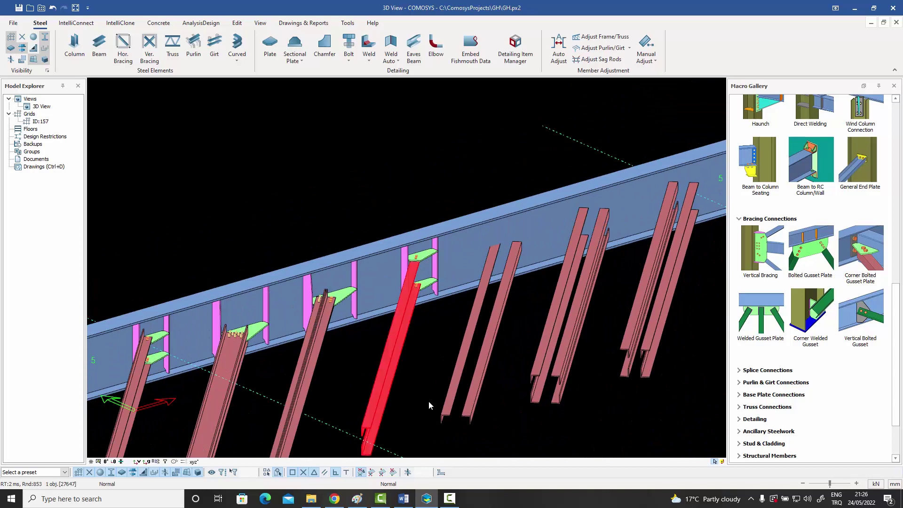
left_click(429, 405)
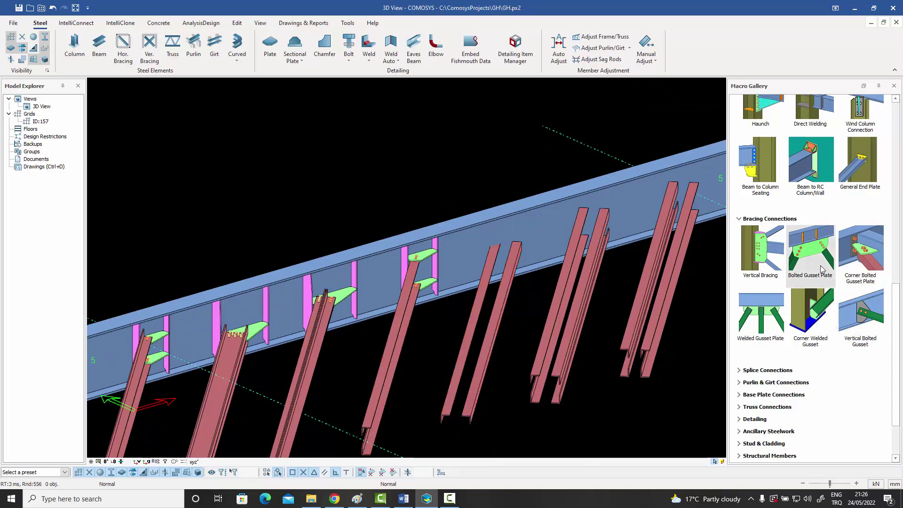
Add a bolted gusset plate connection between the beam and the brace of two horizontally spaced angles, and check its bolts.
left_click(793, 251)
left_click(518, 254)
left_click(514, 259)
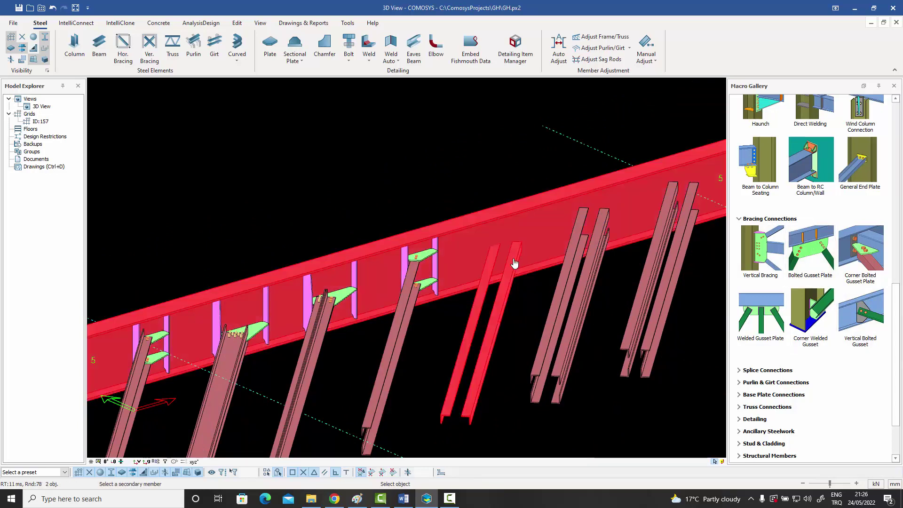
scroll(514, 263, "up", 2)
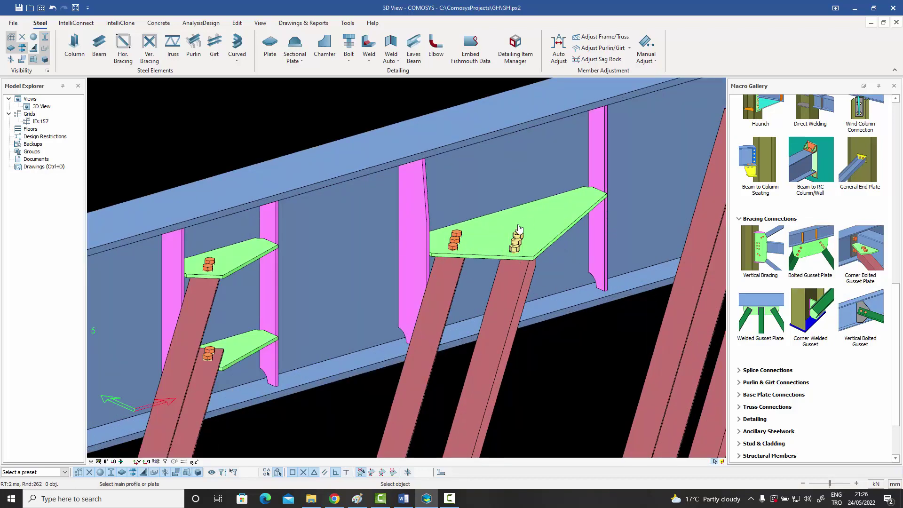
Add a bolted gusset plate connection between the beam and the box-shaped four-angle brace with its vertical legs on the outside.
scroll(520, 229, "down", 3)
scroll(562, 388, "up", 3)
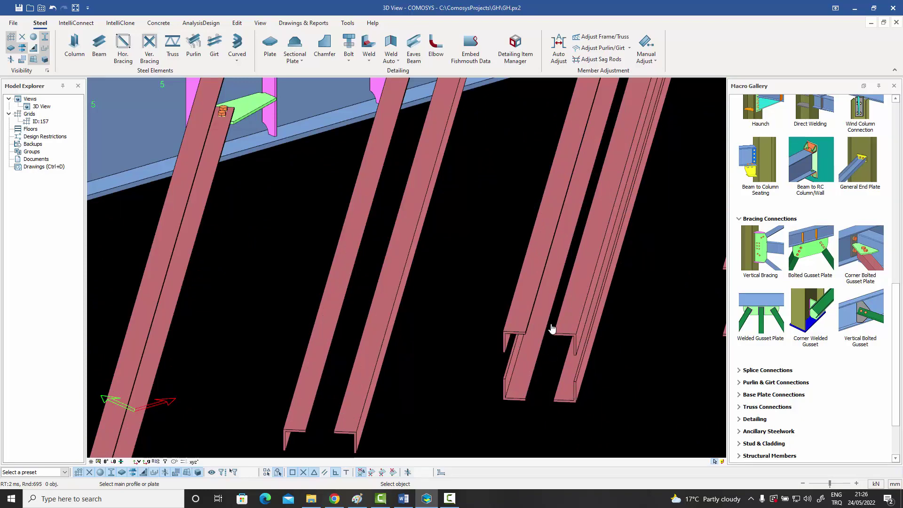
scroll(521, 348, "down", 3)
scroll(596, 207, "up", 2)
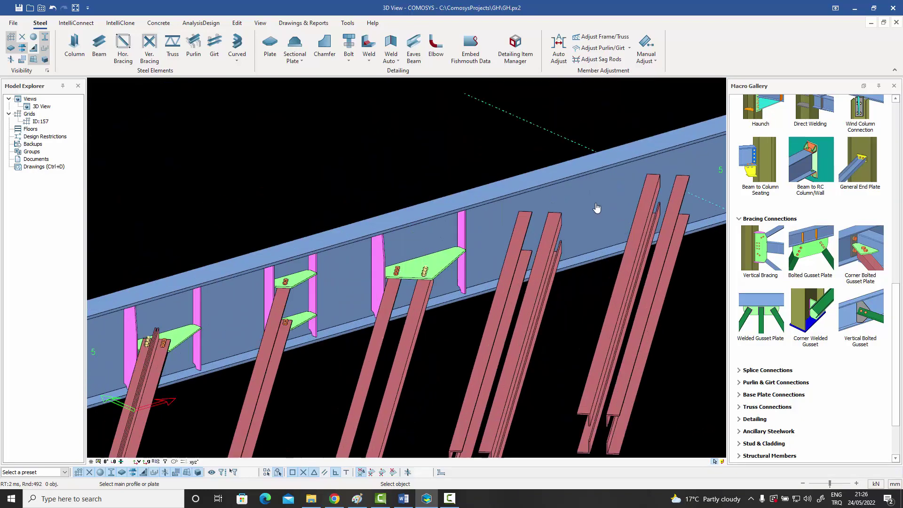
left_click(588, 209)
left_click(551, 244)
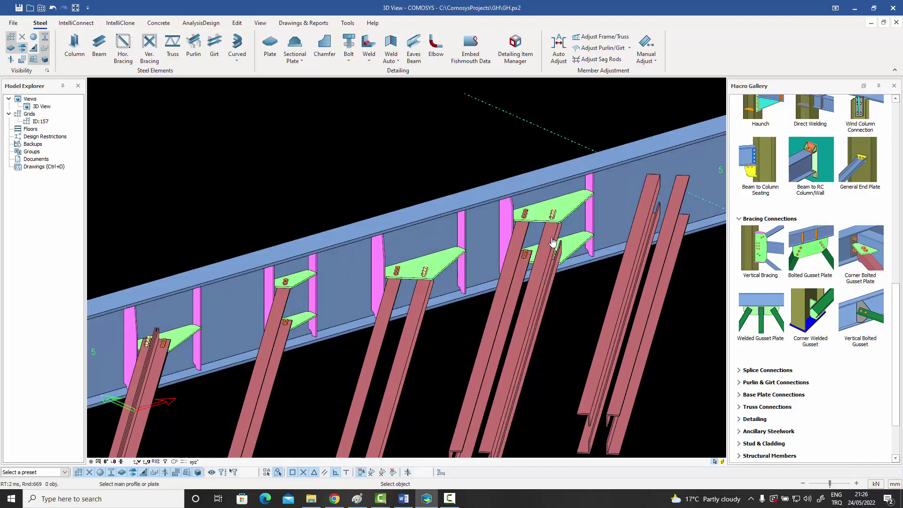
Add a bolted gusset plate connection between the beam and the last four-angle brace, whose vertical legs are on the inside.
scroll(553, 213, "down", 1)
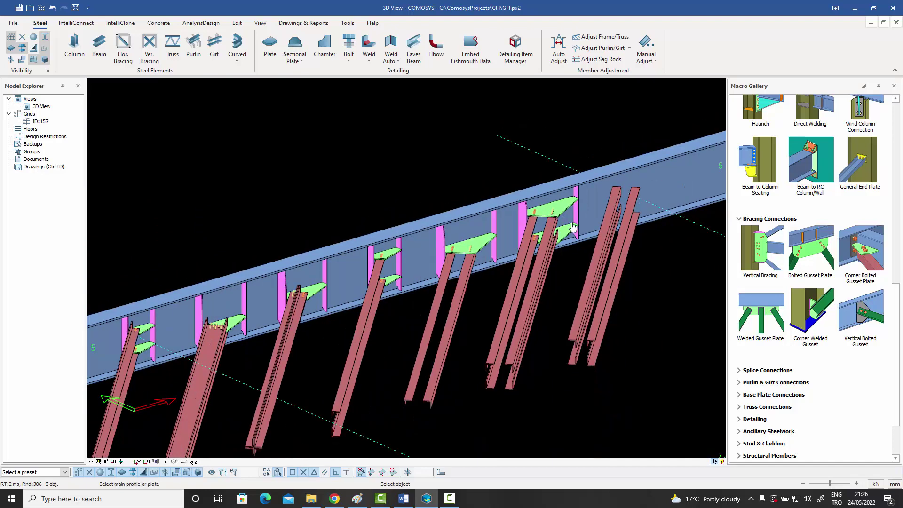
scroll(588, 348, "up", 2)
scroll(580, 346, "down", 3)
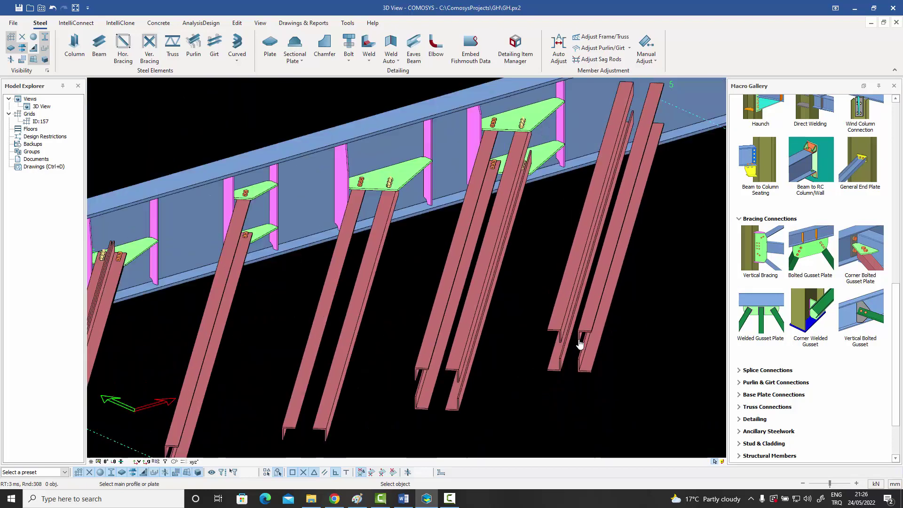
scroll(637, 195, "up", 1)
left_click(634, 165)
left_click(634, 164)
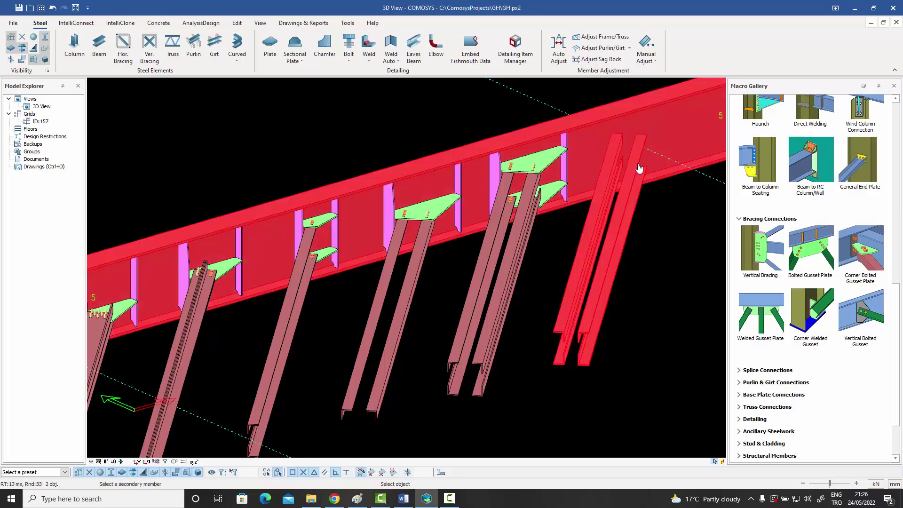
scroll(647, 179, "down", 5)
key("Escape")
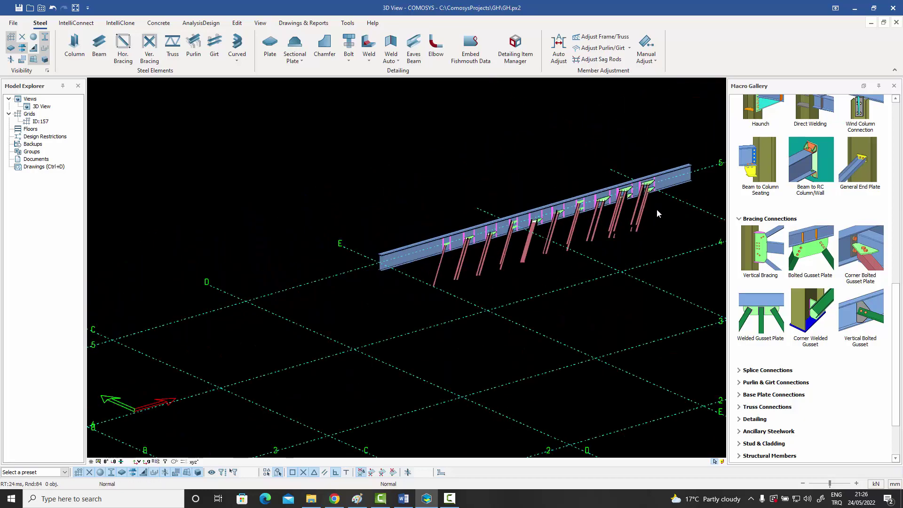
Add a bolted gusset plate connection between the other beam and its first pipe brace, and inspect the gusset plate.
middle_click_drag(657, 209, 506, 273)
scroll(619, 224, "up", 5)
middle_click_drag(531, 245, 648, 255)
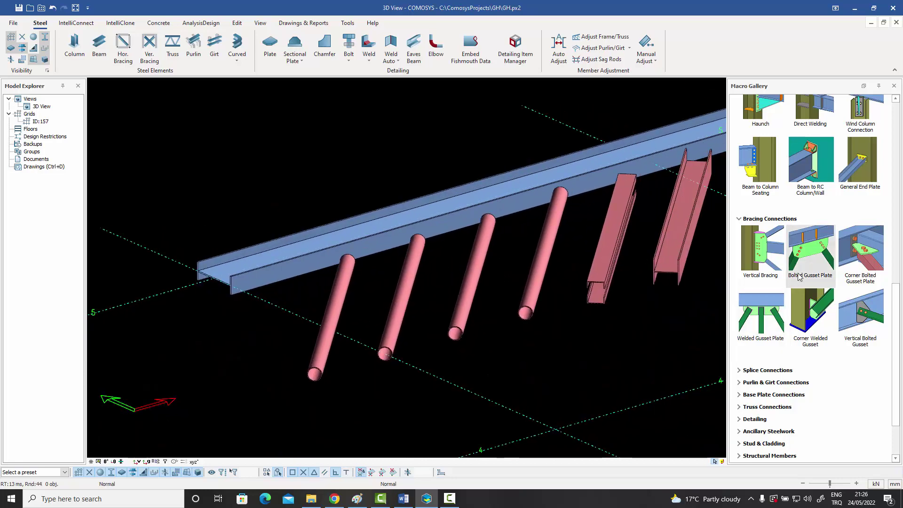
left_click(806, 254)
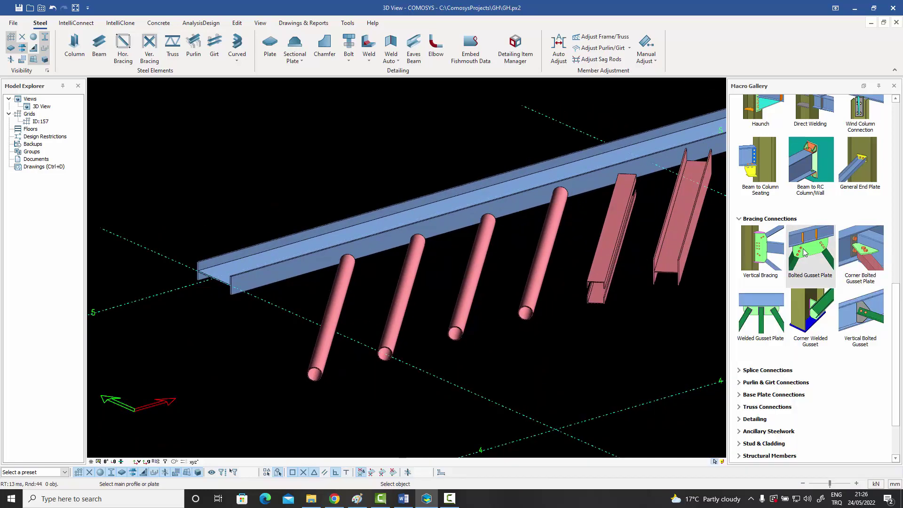
left_click(365, 250)
left_click(349, 268)
scroll(358, 263, "up", 5)
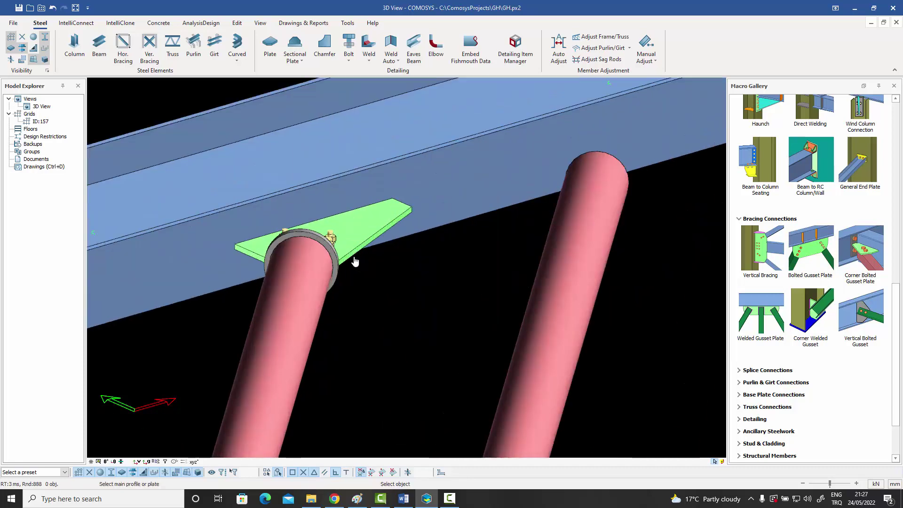
left_click(348, 252)
middle_click_drag(348, 252, 294, 258)
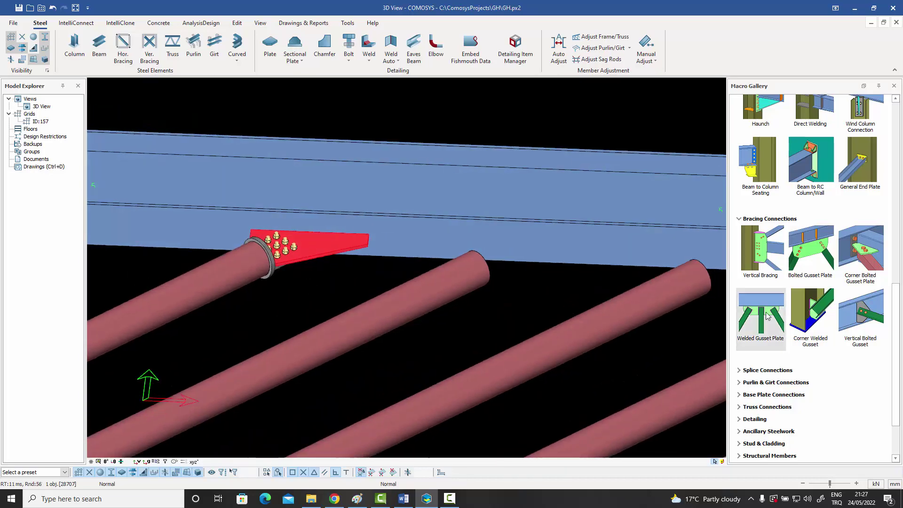
Add a bolted gusset plate connection between the beam and the second pipe brace.
left_click(809, 250)
left_click(541, 258)
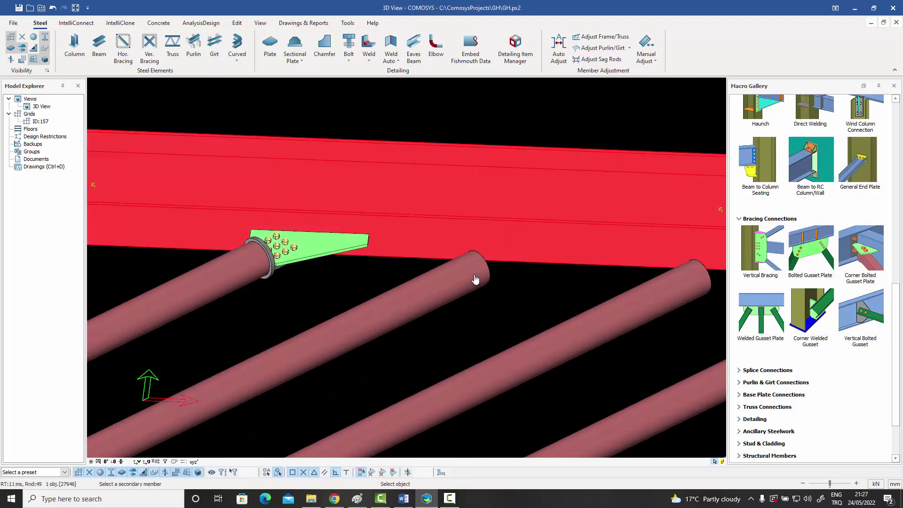
left_click(475, 278)
Apply the macro preset "Pipe with double plates and end plate" to the second pipe brace's gusset connection.
left_click(532, 266)
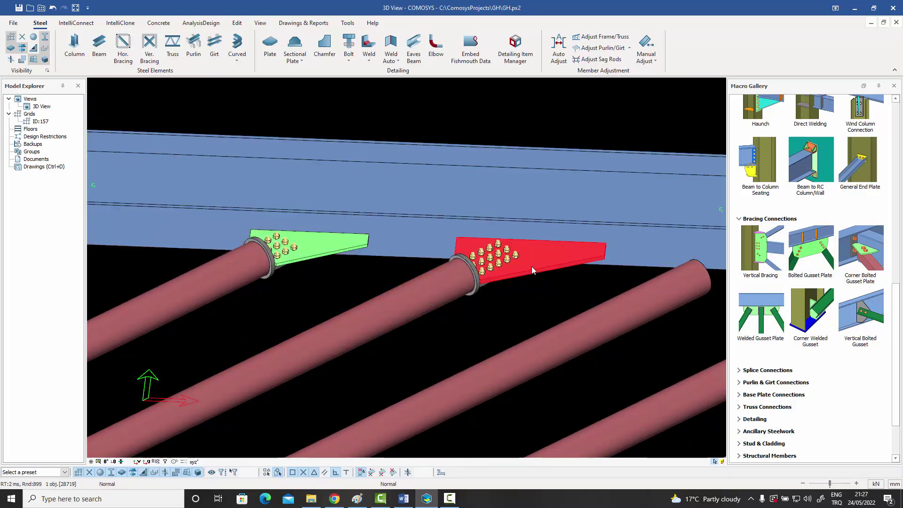
double_click(532, 266)
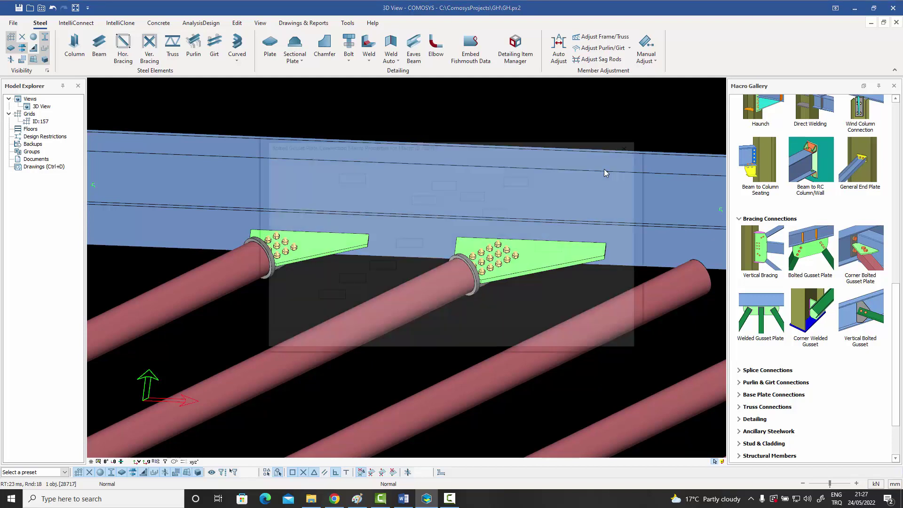
left_click(614, 156)
left_click(416, 189)
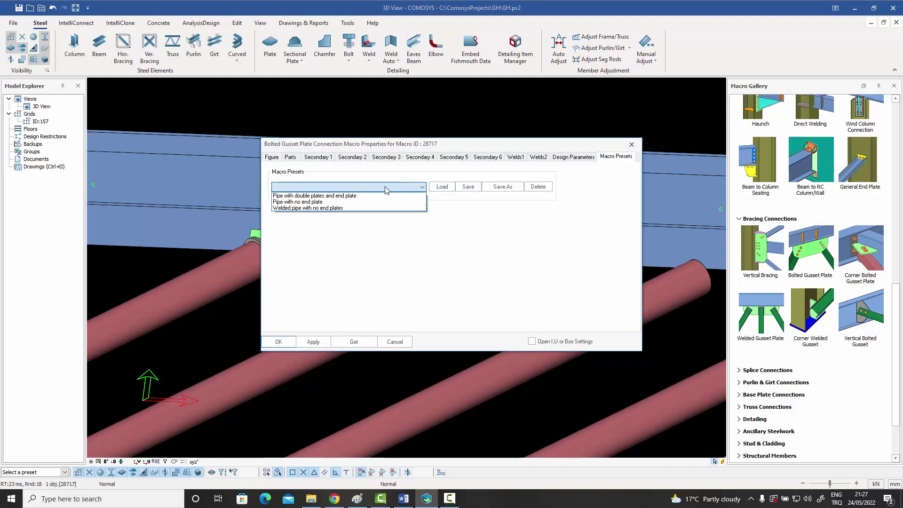
left_click(355, 194)
left_click(444, 188)
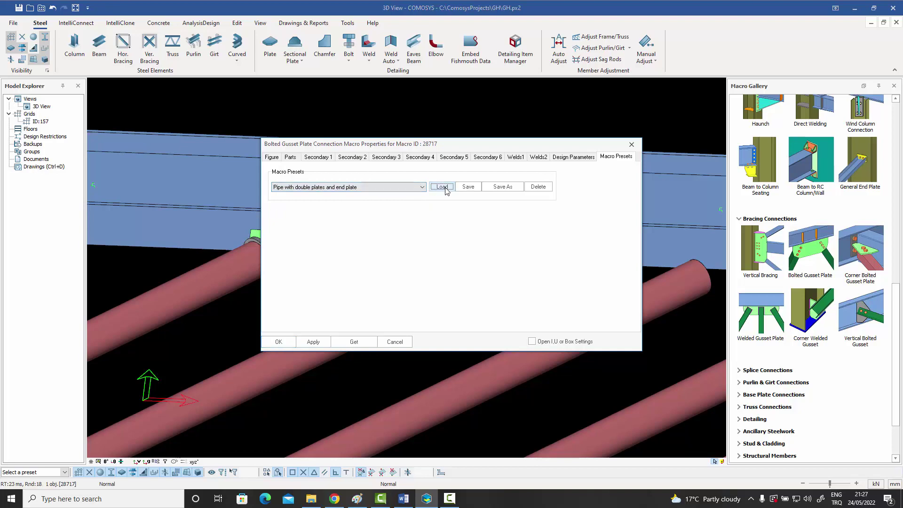
left_click(279, 341)
Add a bolted gusset plate connection between the beam and the third pipe brace.
middle_click_drag(471, 287, 329, 329)
left_click(805, 251)
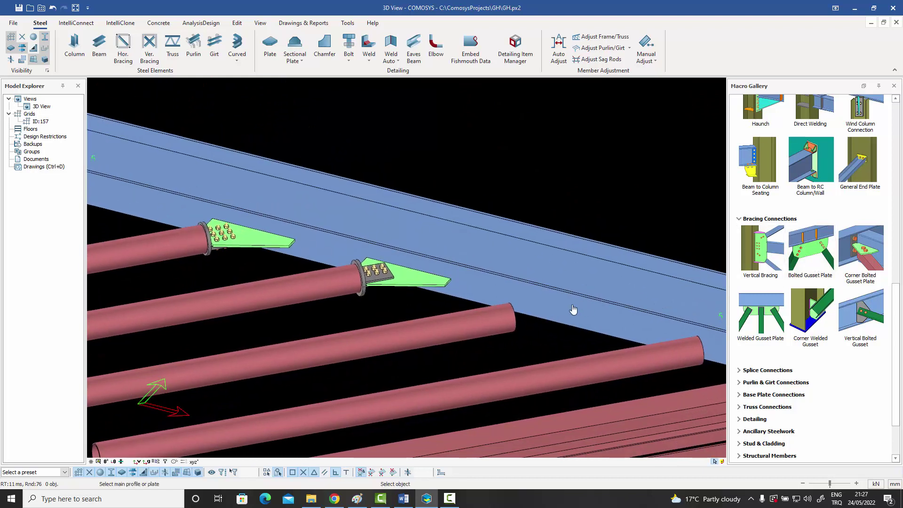
left_click(574, 312)
left_click(503, 320)
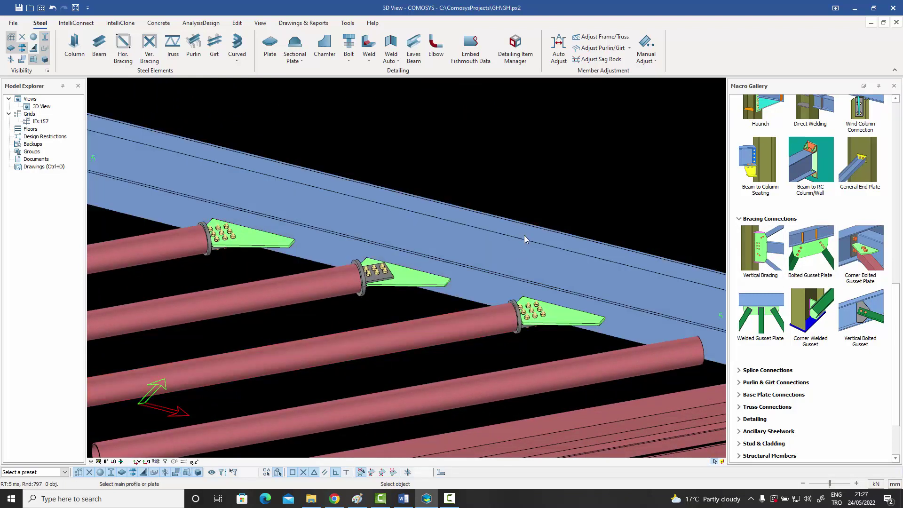
Apply the macro preset "Pipe with no end plate" to the third pipe brace's gusset connection.
left_click(558, 317)
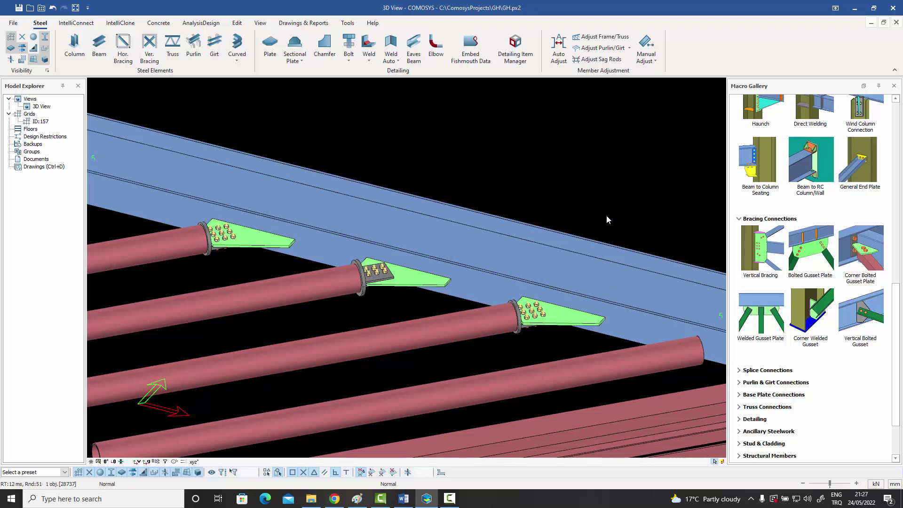
left_click(613, 157)
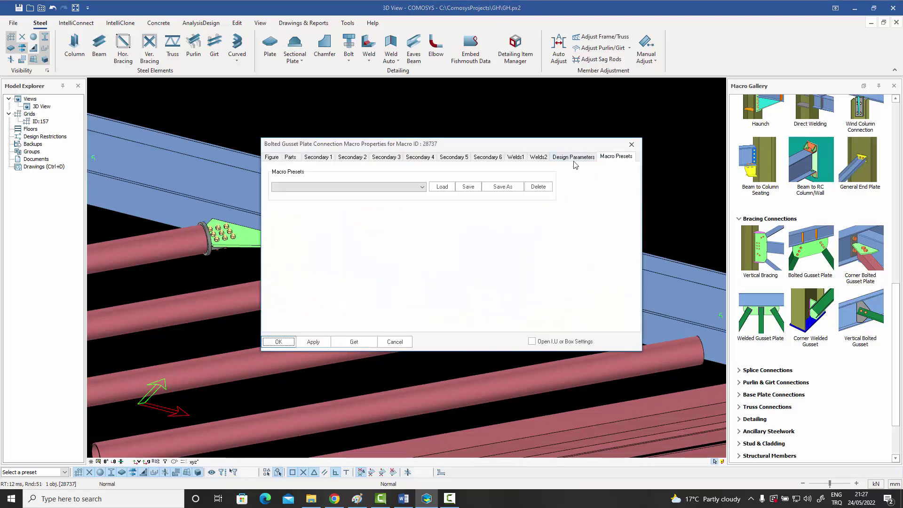
left_click(389, 188)
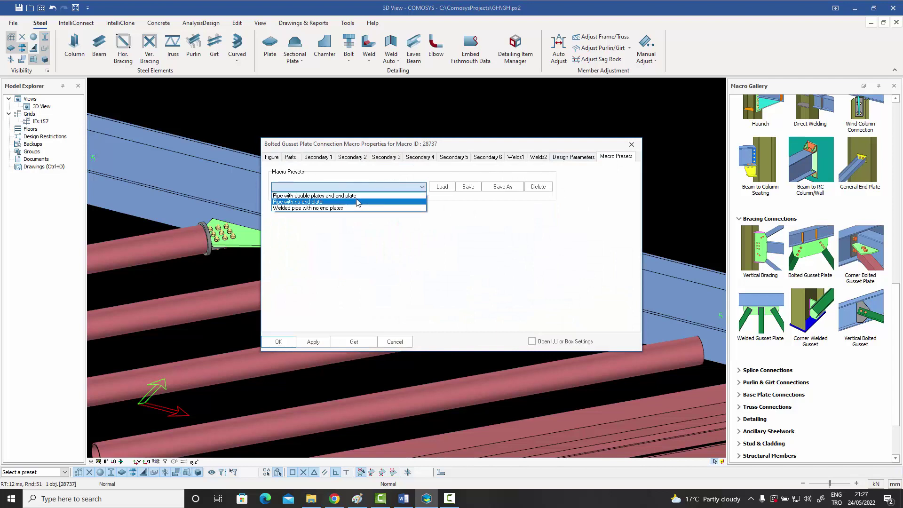
left_click(307, 202)
left_click(441, 187)
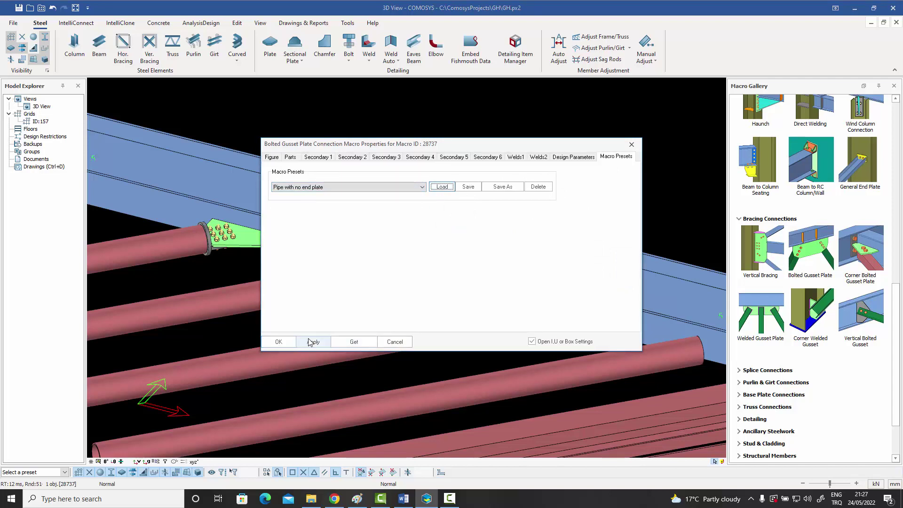
left_click(279, 342)
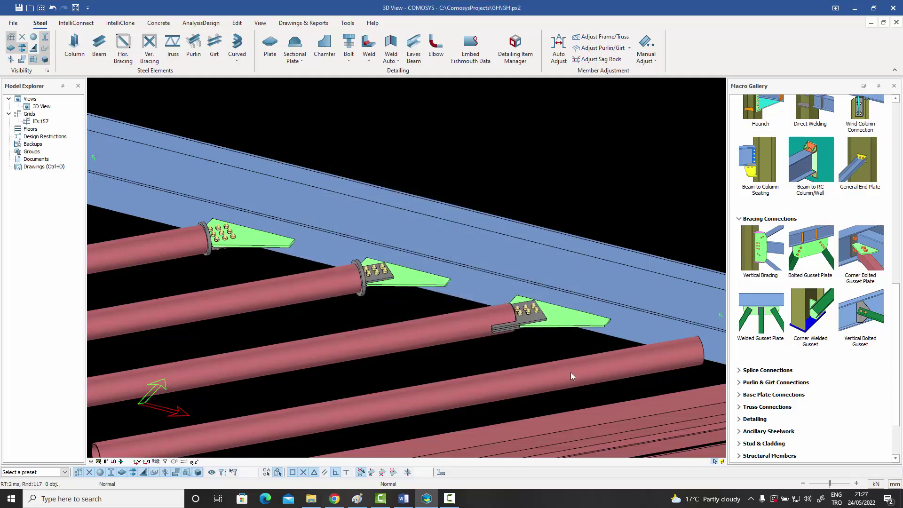
Compare the end plate on the second pipe brace with the double plates on the third pipe brace.
scroll(545, 342, "up", 7)
scroll(497, 307, "down", 6)
scroll(349, 265, "up", 3)
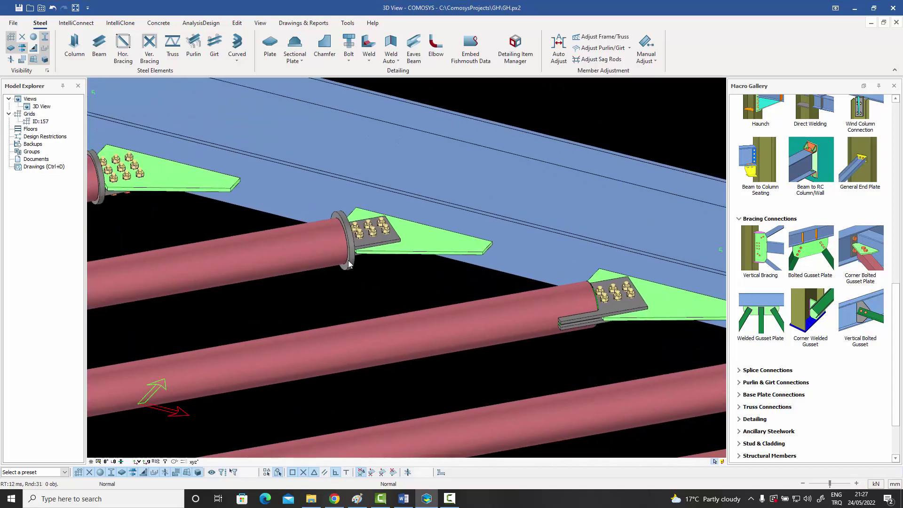
scroll(348, 261, "up", 2)
left_click(357, 239)
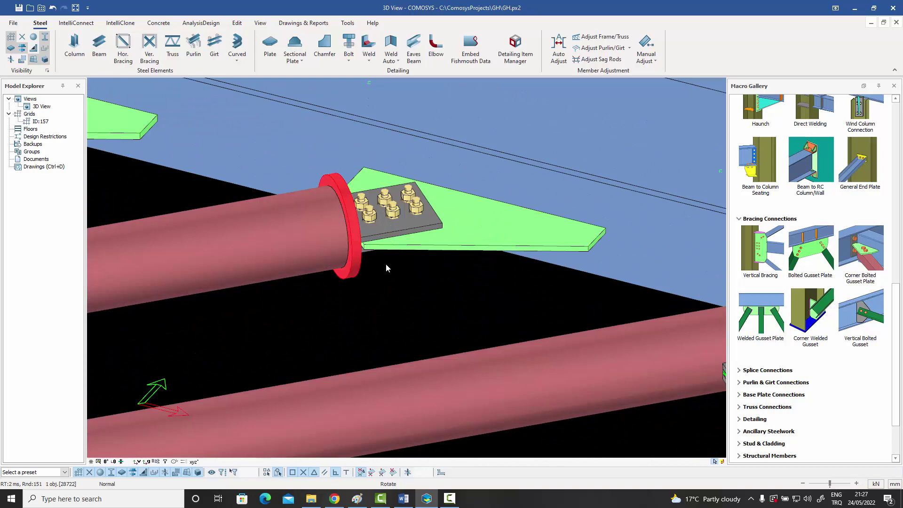
scroll(386, 268, "down", 5)
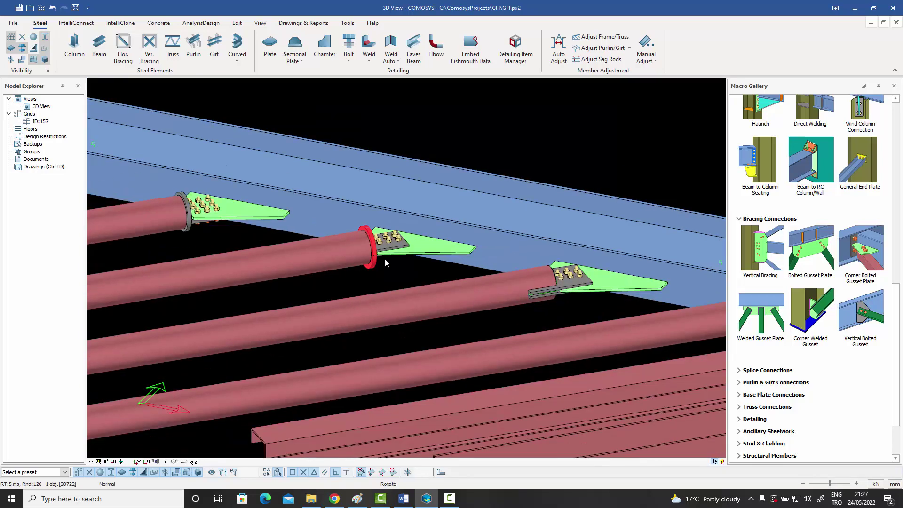
middle_click_drag(385, 258, 348, 260, "shift")
scroll(486, 276, "up", 5)
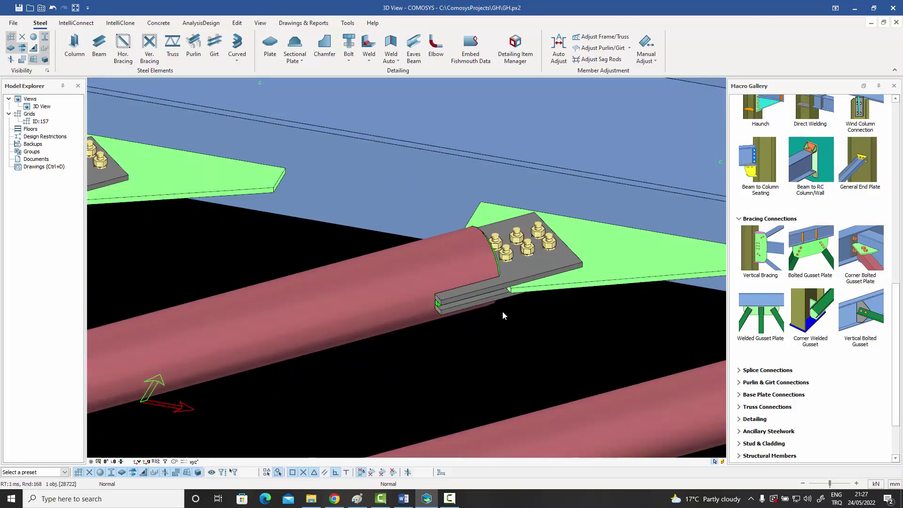
scroll(503, 315, "down", 6)
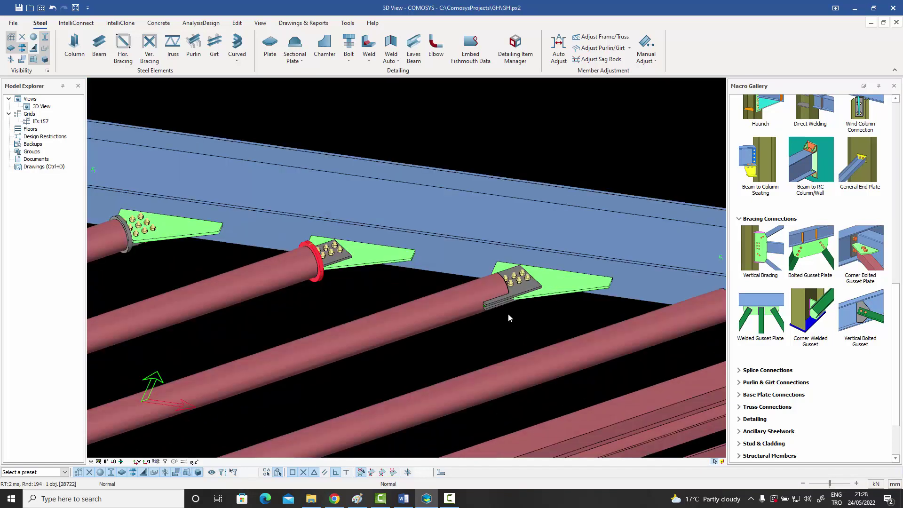
Add a bolted gusset plate connection between the beam and the fourth pipe brace.
middle_click_drag(508, 313, 344, 308)
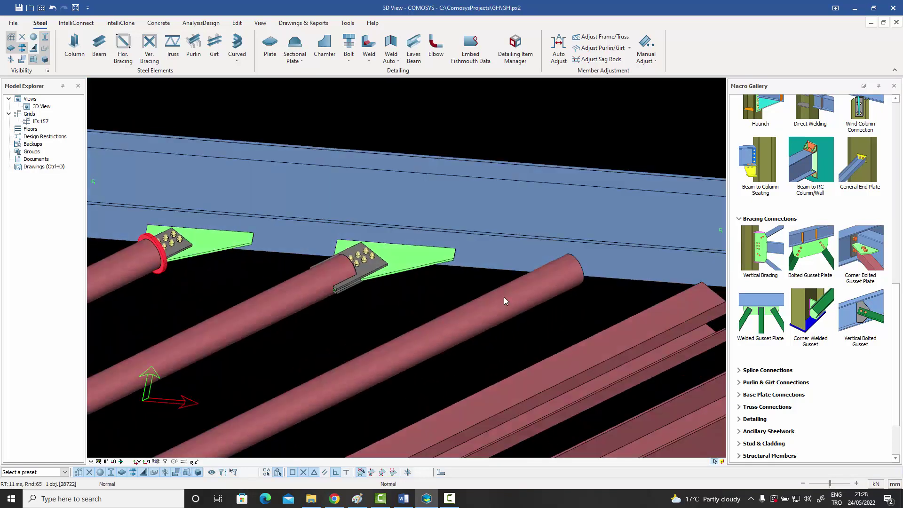
left_click(802, 251)
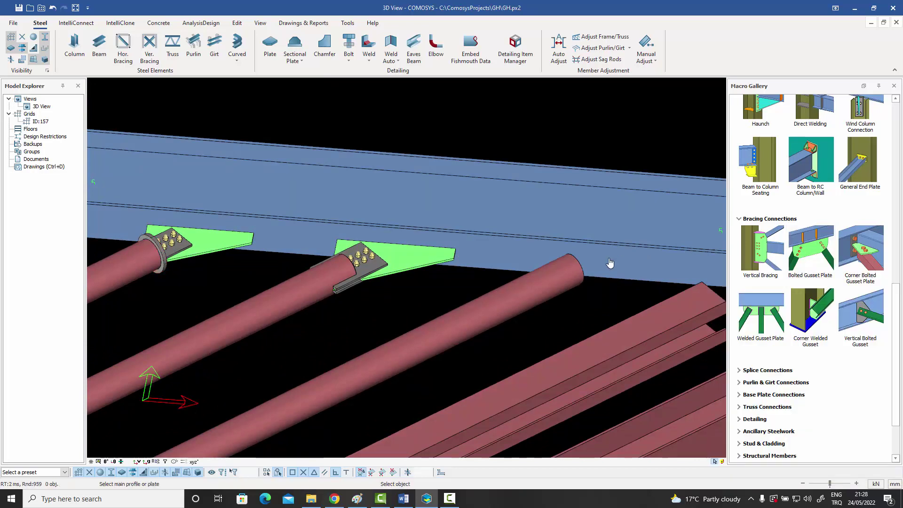
left_click(608, 262)
left_click(557, 285)
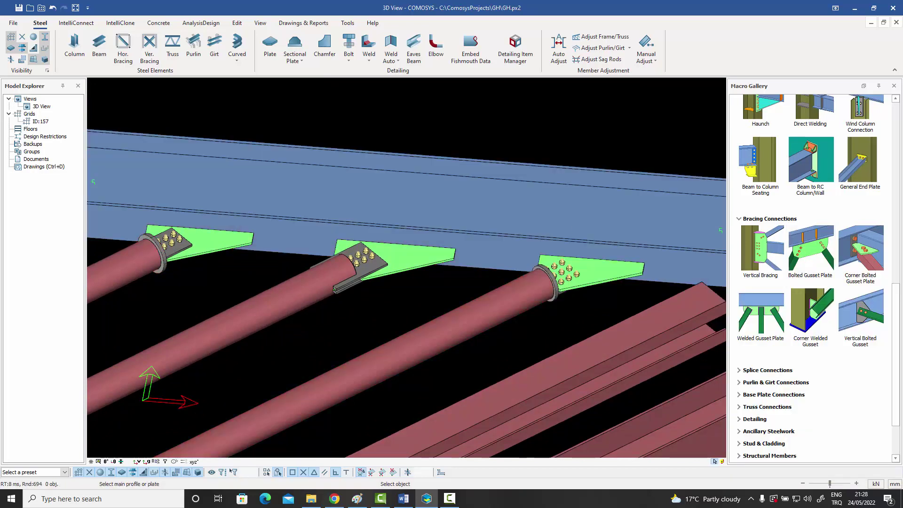
Apply the macro preset "Welded pipe with no end plates" to the fourth pipe brace's gusset connection.
left_click(598, 266)
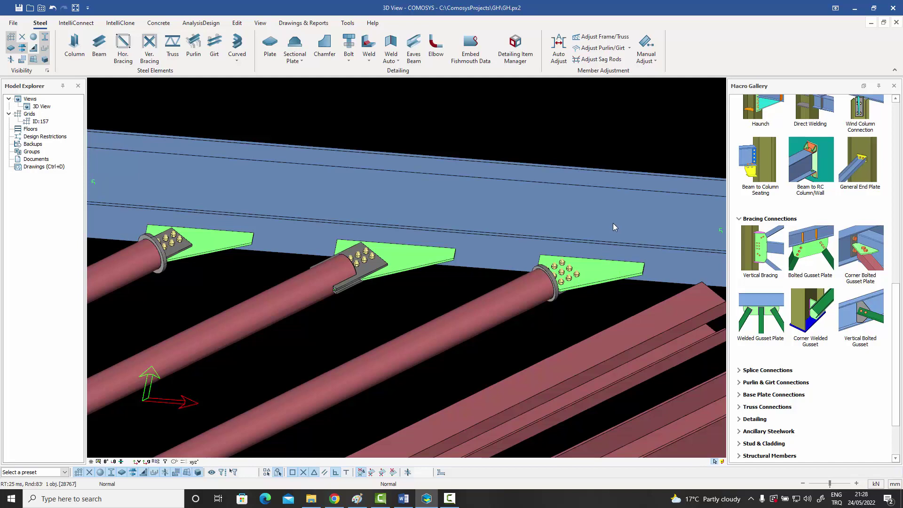
left_click(609, 157)
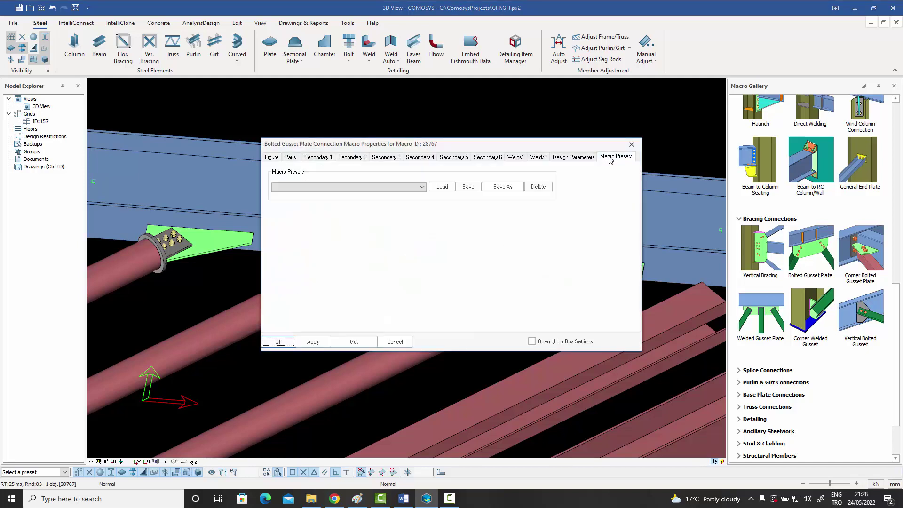
left_click(396, 186)
left_click(386, 210)
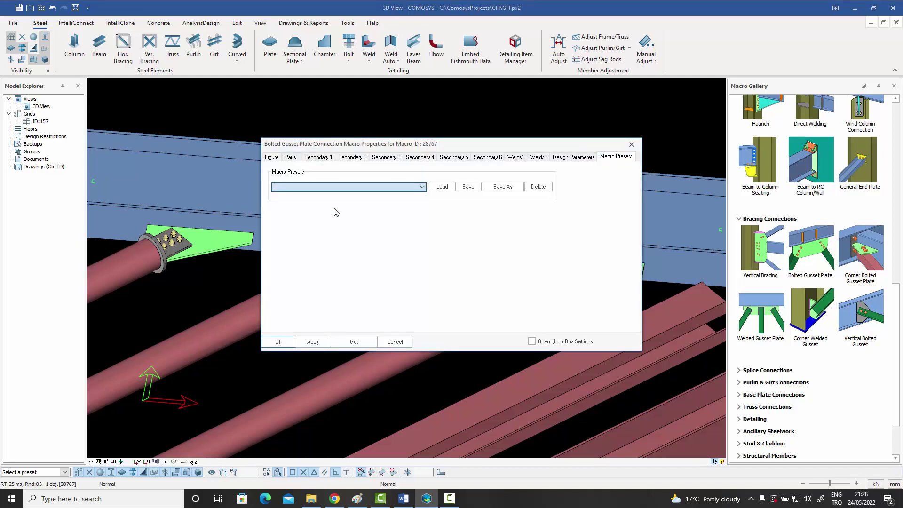
left_click(442, 187)
left_click(280, 342)
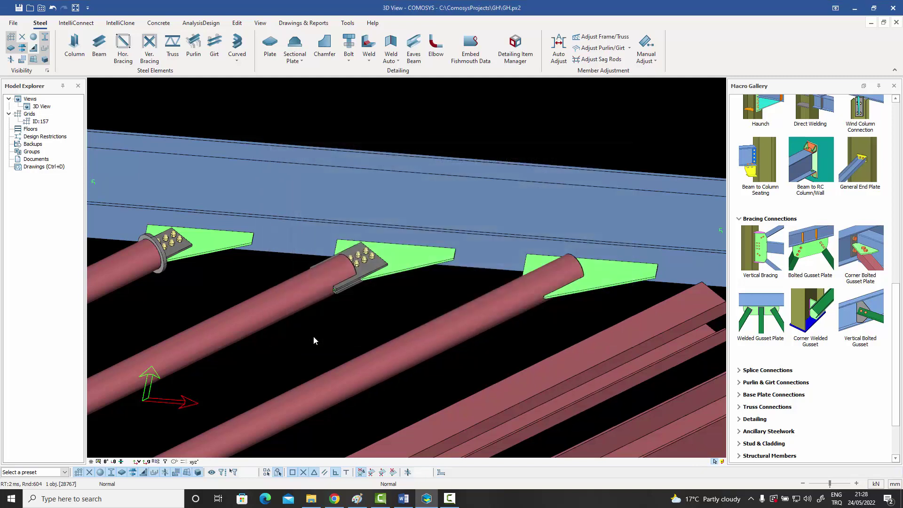
scroll(534, 289, "up", 2)
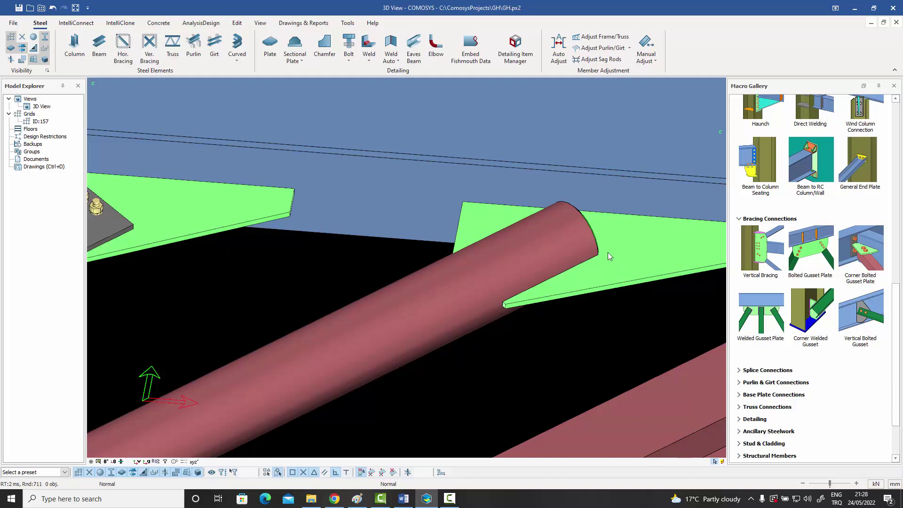
scroll(608, 252, "down", 5)
Add a bolted gusset plate connection between the beam and the I-section brace beside the fourth pipe, and inspect its plates and bolts.
scroll(546, 310, "up", 3)
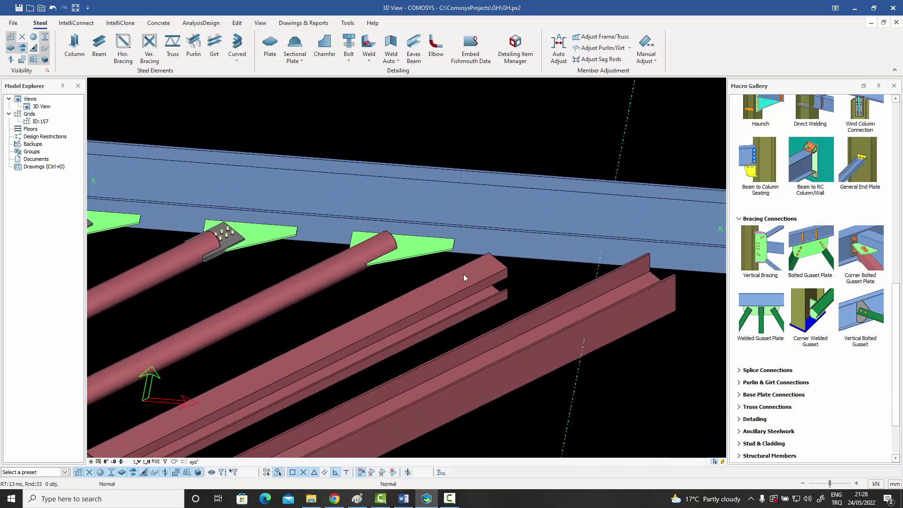
middle_click_drag(498, 278, 462, 279)
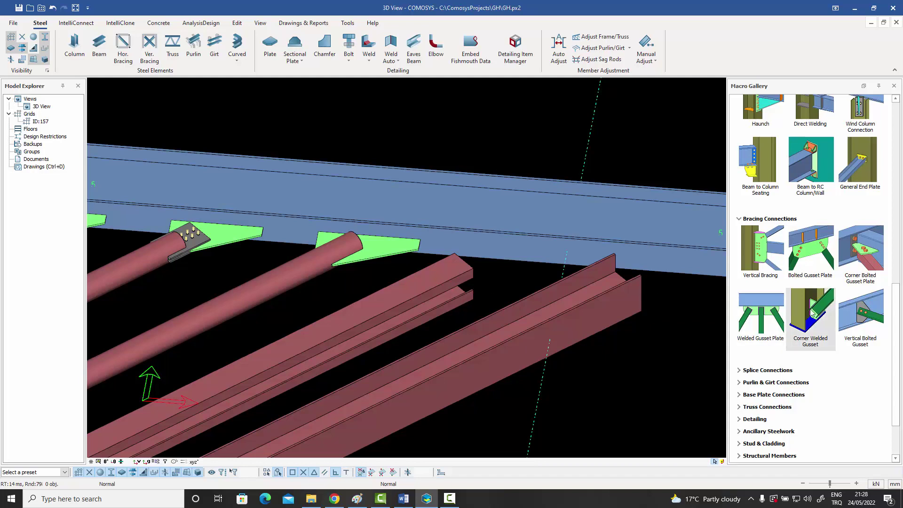
left_click(811, 249)
left_click(516, 256)
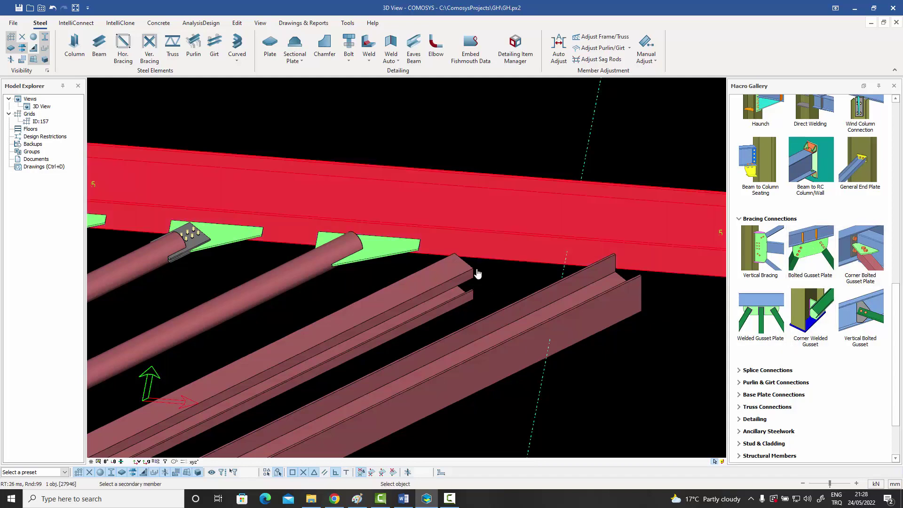
left_click(443, 287)
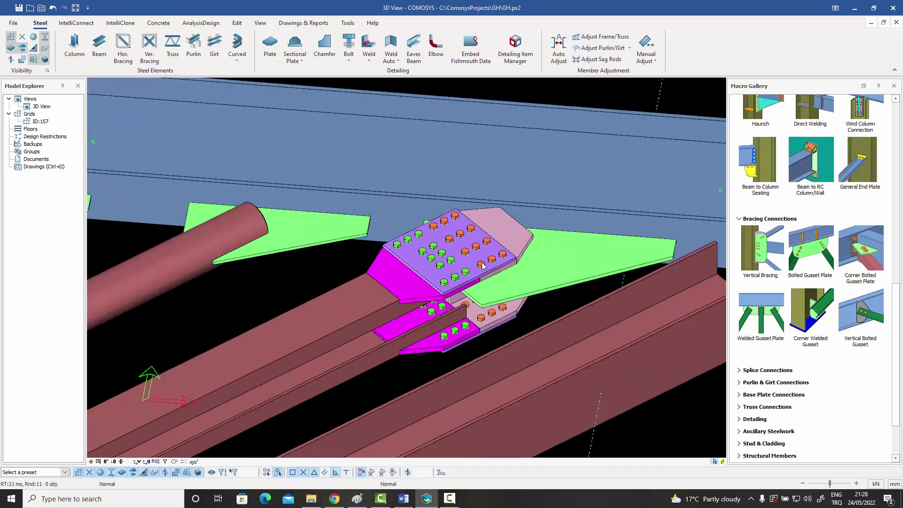
middle_click_drag(486, 274, 431, 275)
middle_click_drag(474, 299, 447, 284)
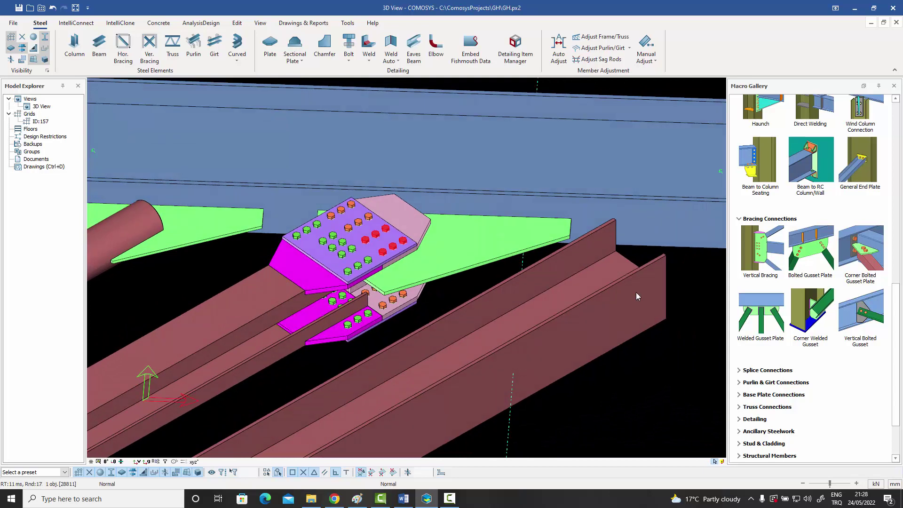
Delete the gusset plate connection from the I-section brace beside the fourth pipe.
left_click(457, 247)
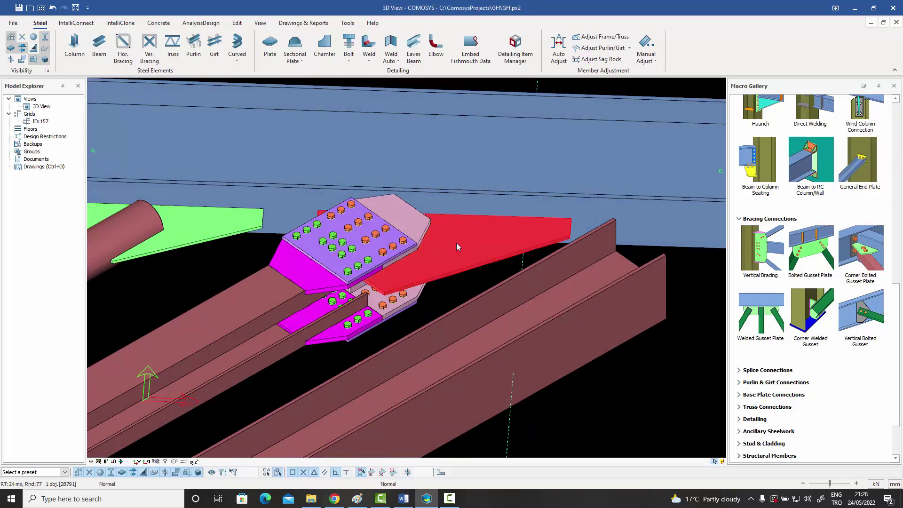
key("Delete")
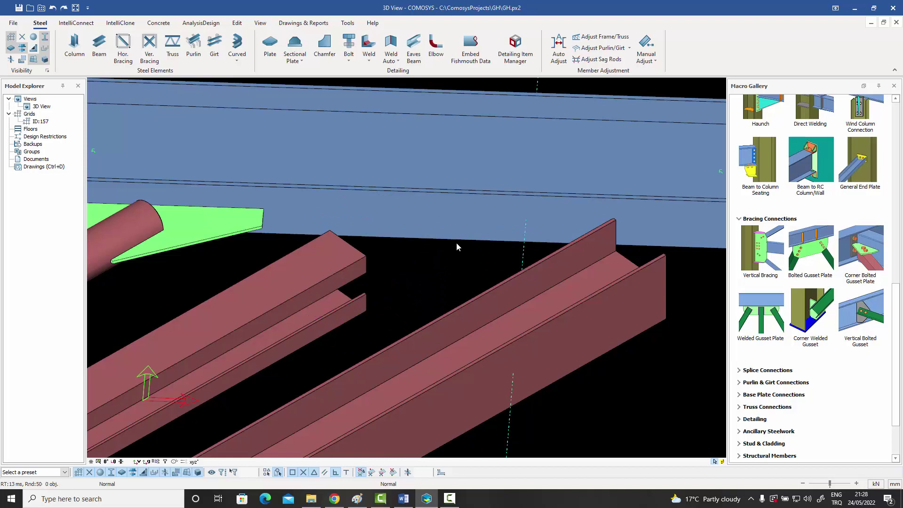
Add a bolted gusset plate connection between the beam and the last I-section brace, whose web lies horizontal.
left_click(680, 233)
key("ctrl+z")
scroll(569, 267, "down", 5)
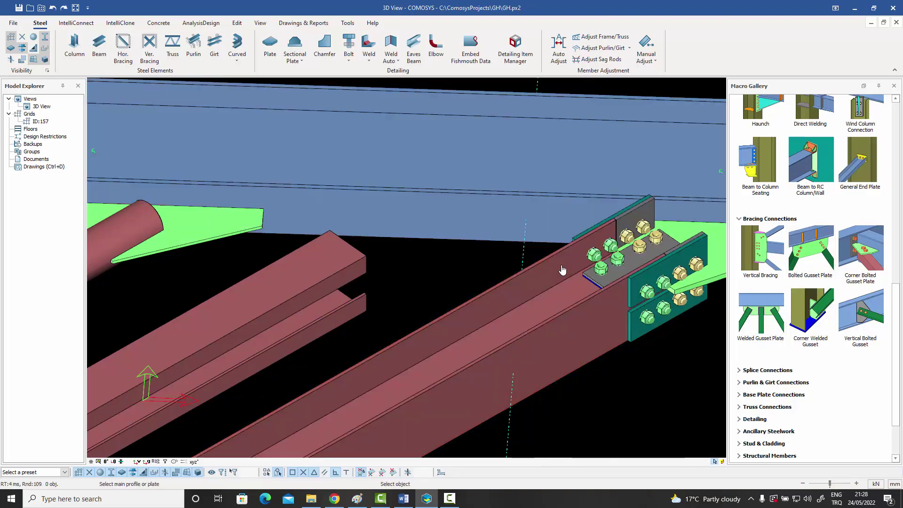
scroll(555, 254, "up", 6)
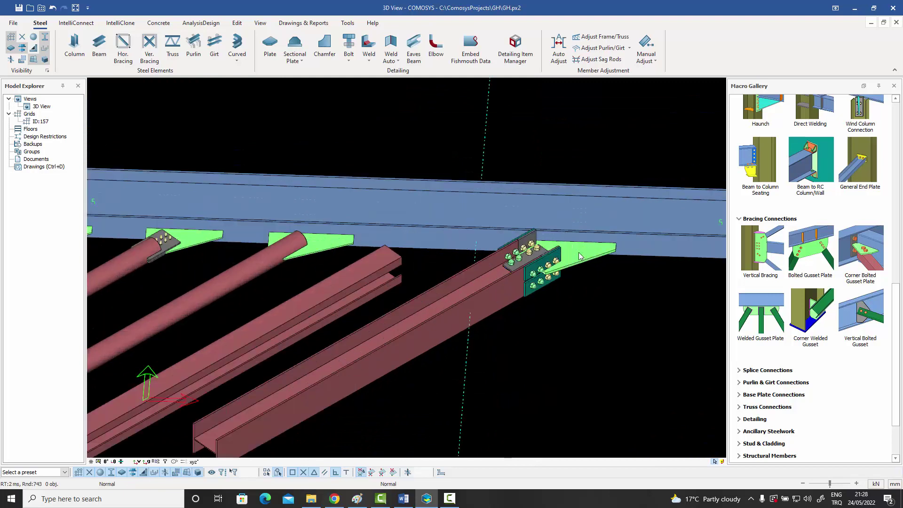
Review the gusset plate connections along the beam, from the last I-section brace back to the first pipe brace.
mouse_move(814, 249)
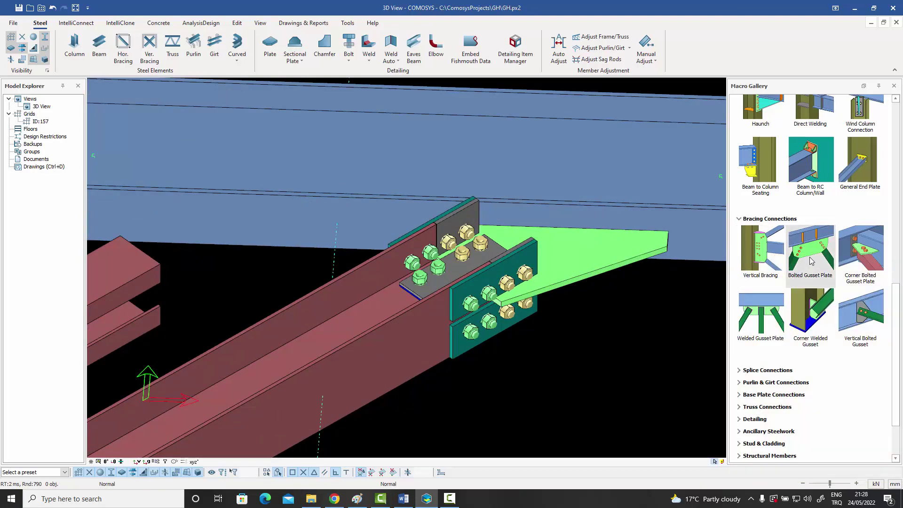
mouse_move(855, 271)
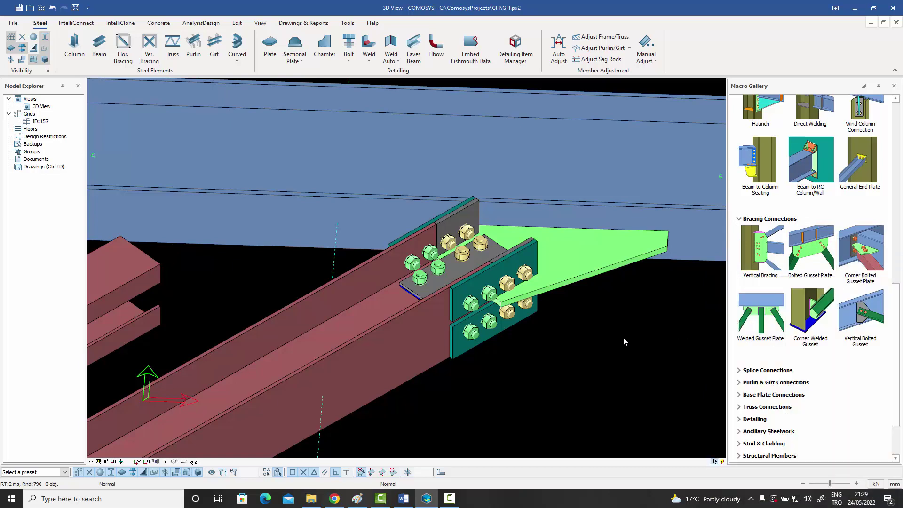
scroll(623, 337, "down", 10)
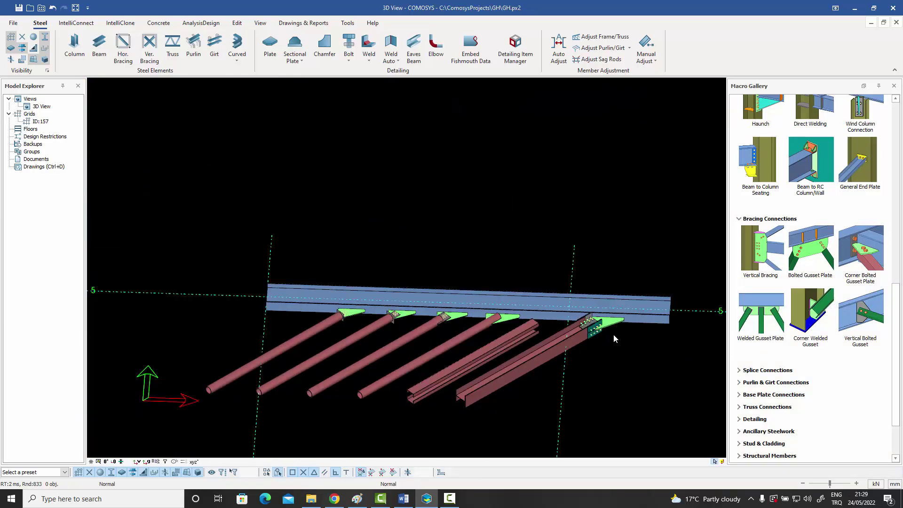
scroll(379, 335, "up", 5)
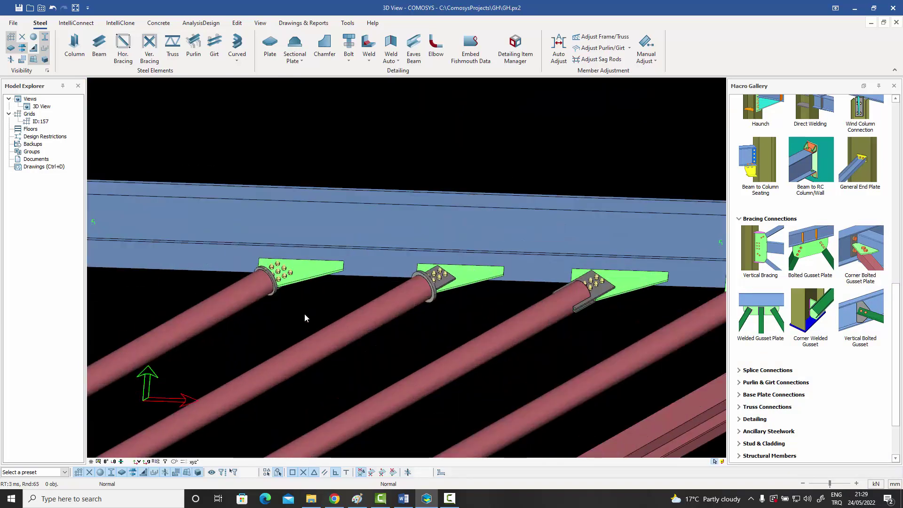
left_click(227, 297)
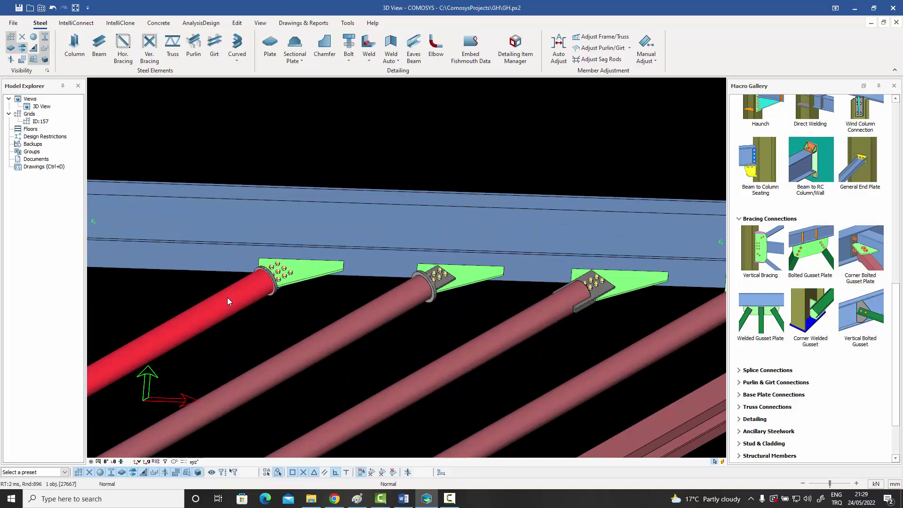
scroll(227, 298, "down", 5)
middle_click_drag(233, 300, 281, 277)
scroll(228, 275, "up", 3)
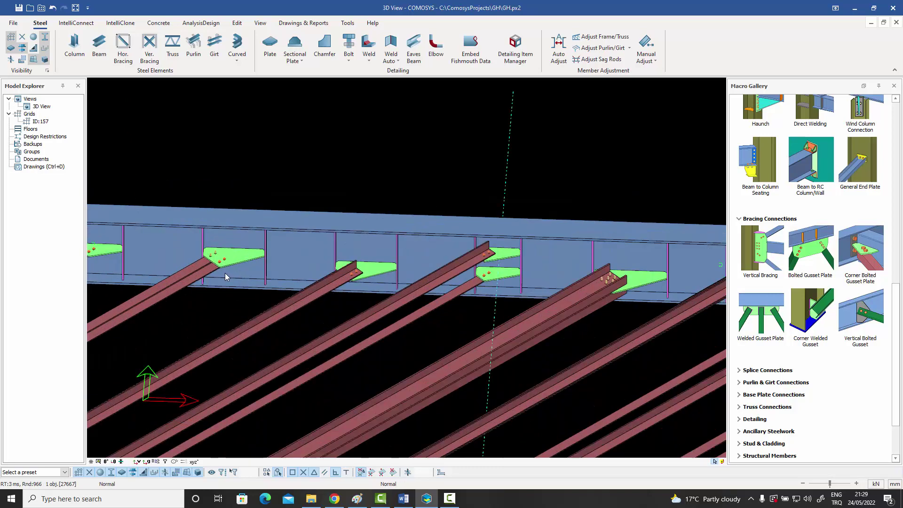
Inspect the twin-profile braces along the beam, highlighting each one in turn to show which profiles suit batten plates.
middle_click_drag(419, 306, 202, 314)
scroll(507, 270, "up", 3)
middle_click_drag(499, 279, 357, 326)
middle_click_drag(467, 308, 340, 323)
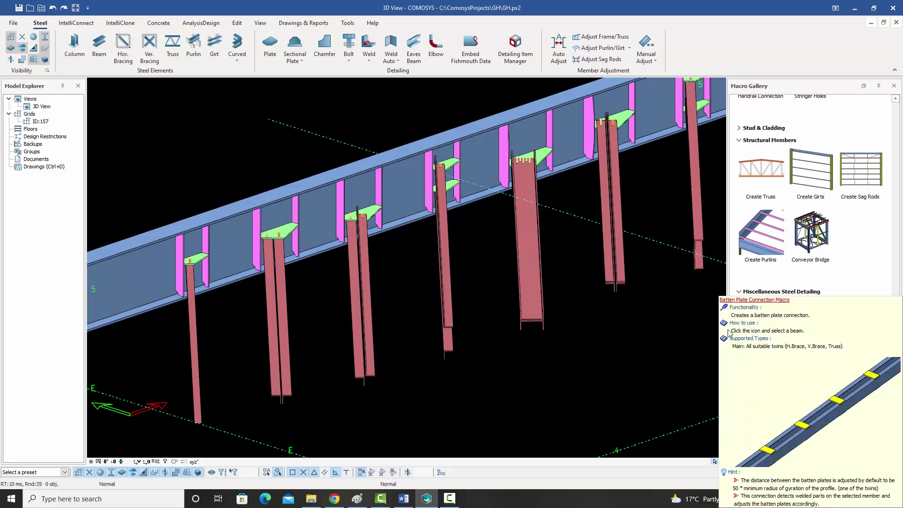
left_click(287, 387)
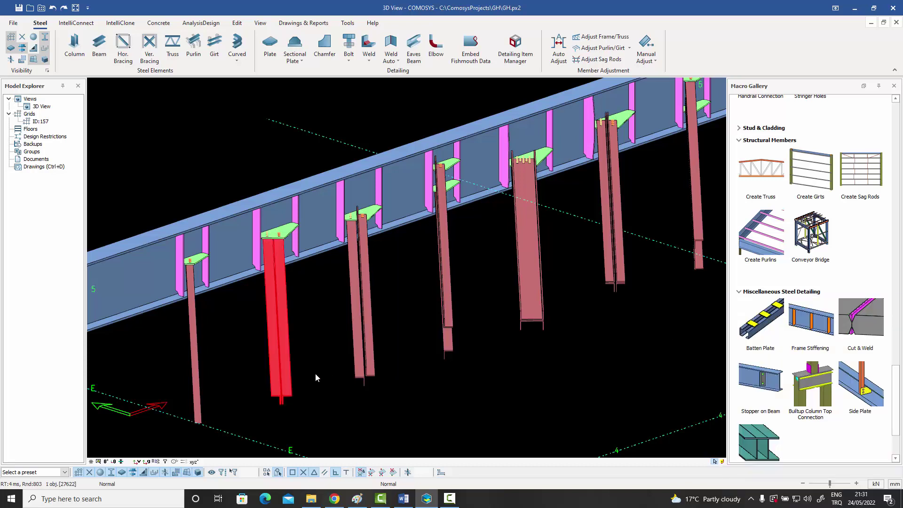
left_click(362, 366)
left_click(450, 345)
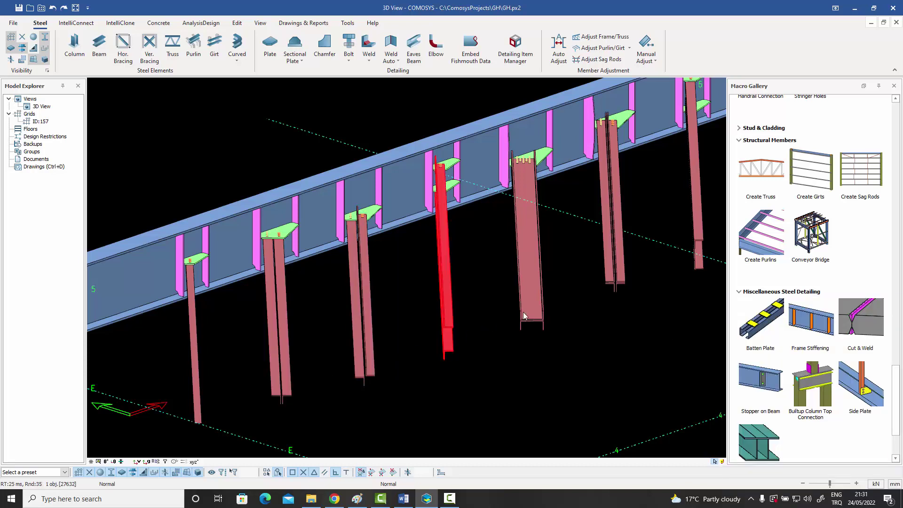
left_click(538, 311)
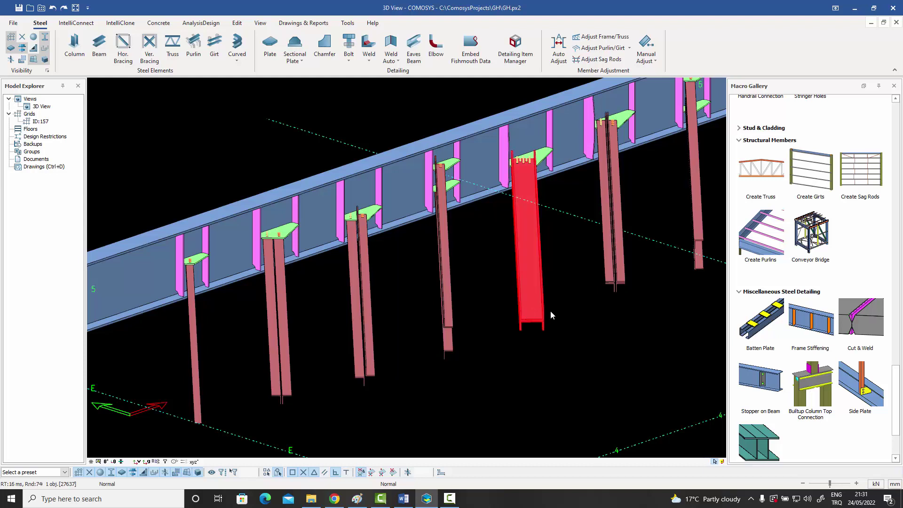
left_click(614, 279)
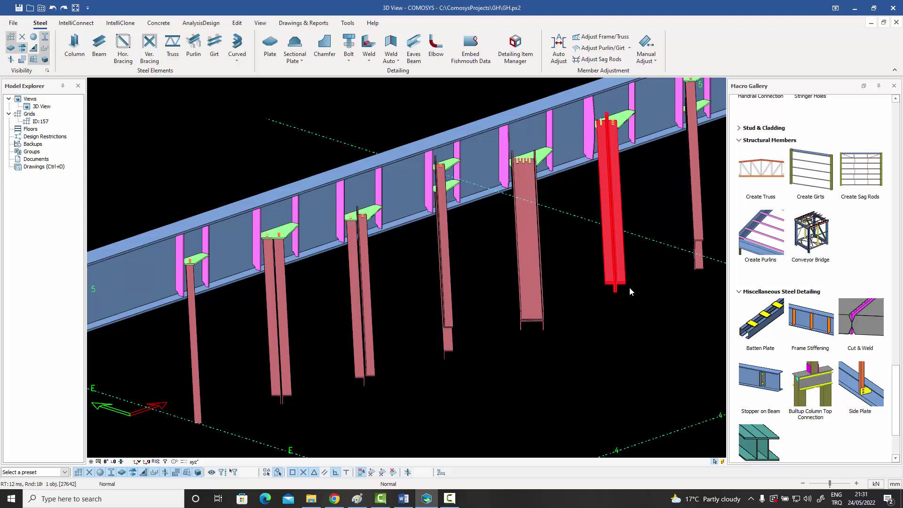
left_click(588, 340)
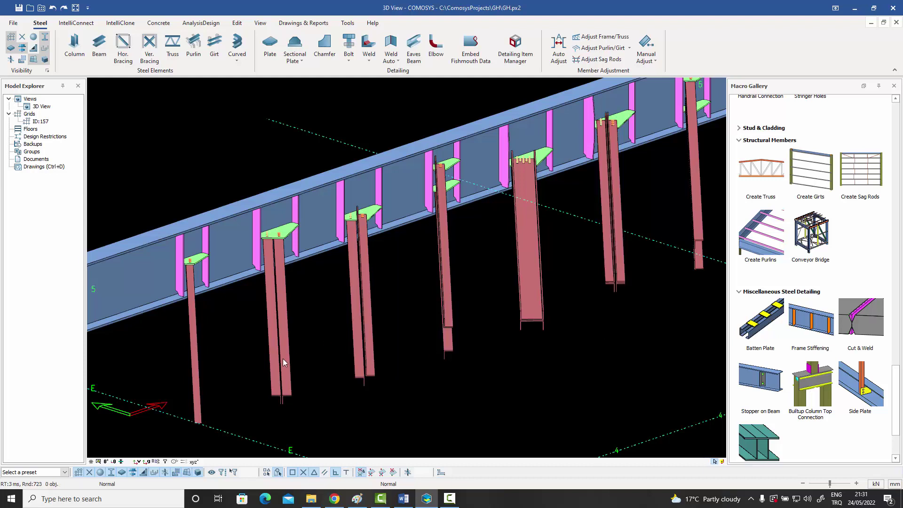
left_click(288, 362)
left_click(313, 373)
Add batten plates to the first two twin-angle braces with the Batten Plate macro and inspect the plates.
left_click(740, 329)
scroll(282, 349, "up", 3)
scroll(296, 314, "down", 3)
left_click(389, 328)
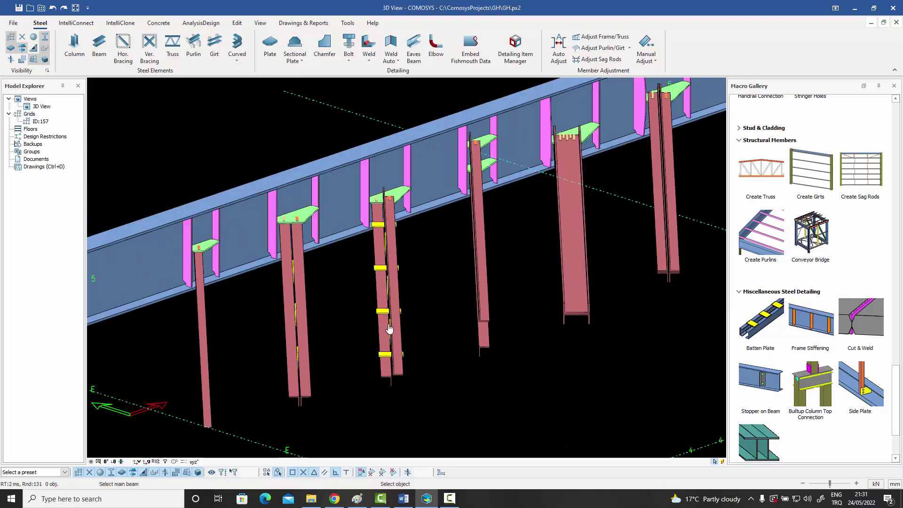
scroll(396, 346, "up", 4)
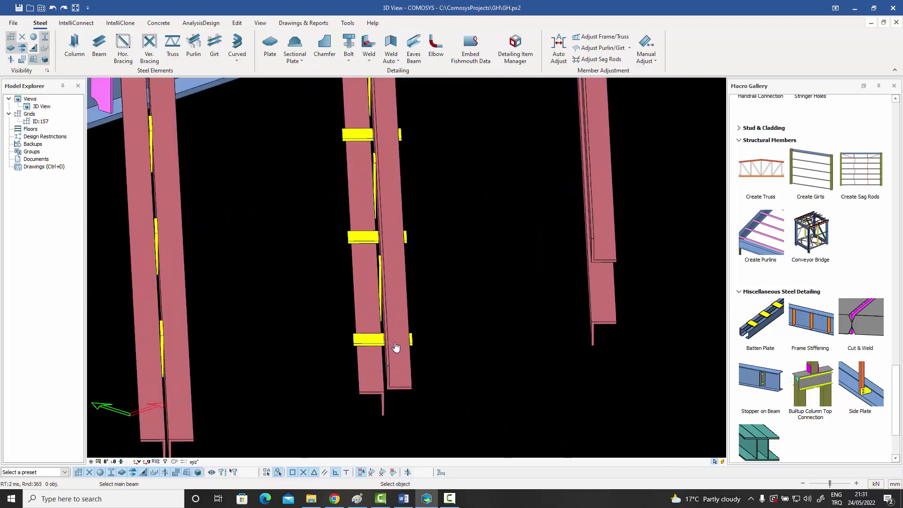
scroll(397, 337, "down", 4)
right_click(434, 327)
left_click(446, 337)
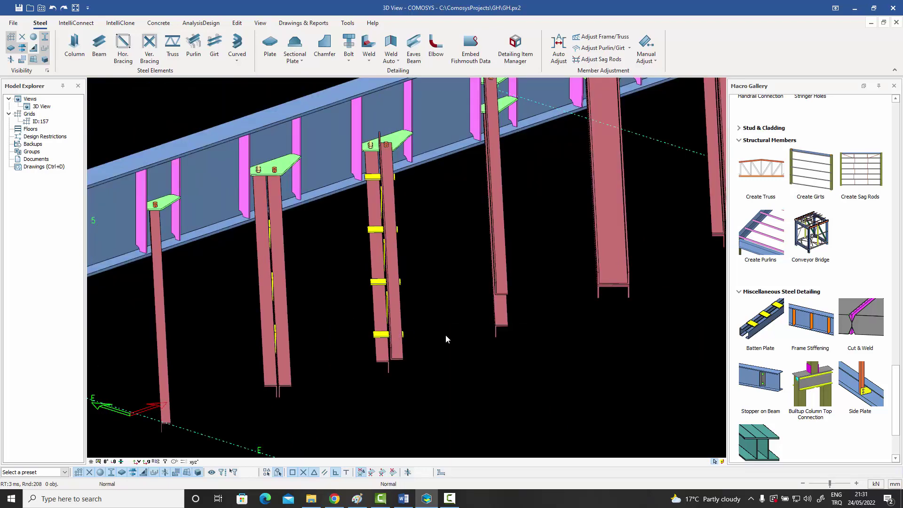
Add batten plates to the stacked twin-angle brace, the back-to-back channel brace and the cross-shaped angle brace.
middle_click_drag(446, 335, 453, 333)
double_click(760, 319)
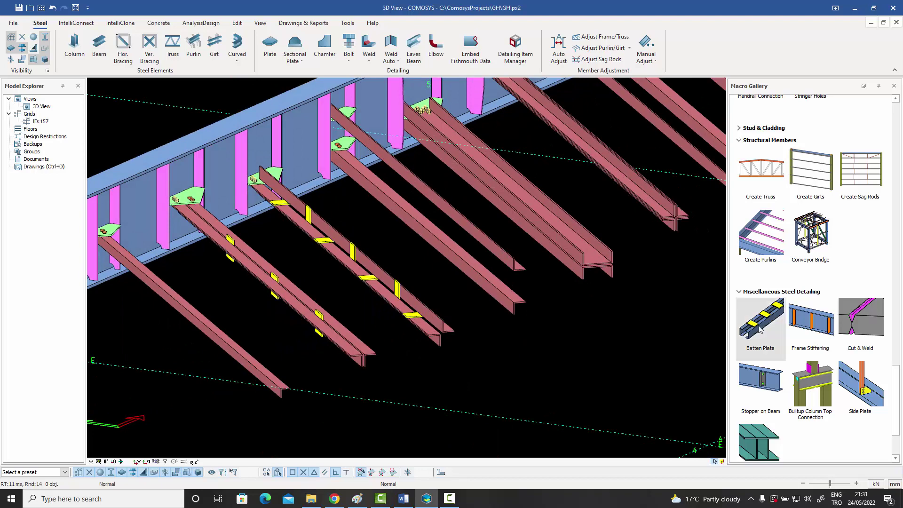
left_click(510, 305)
scroll(512, 296, "down", 3)
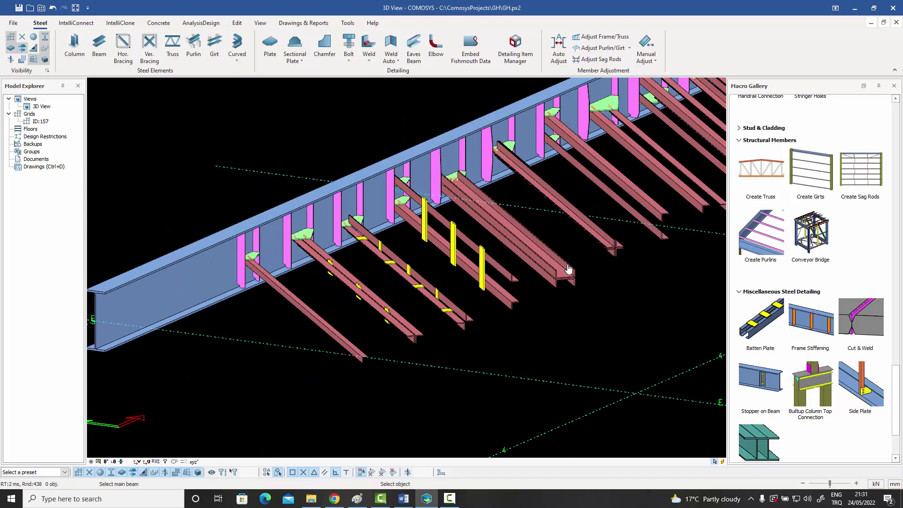
scroll(545, 268, "up", 3)
scroll(593, 256, "up", 5)
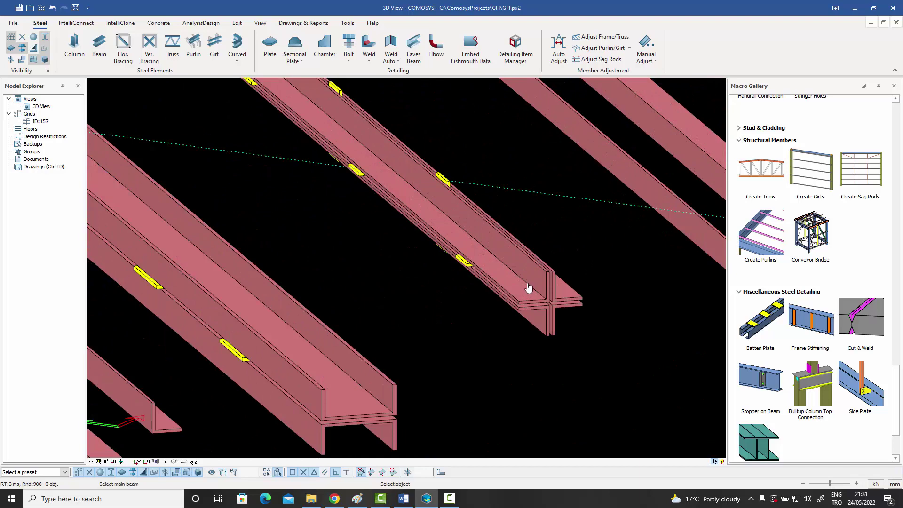
scroll(528, 288, "down", 5)
Add batten plates to the next stacked twin-angle brace, the side-by-side twin-angle brace and the four-angle box brace.
left_click(643, 260)
scroll(610, 288, "up", 2)
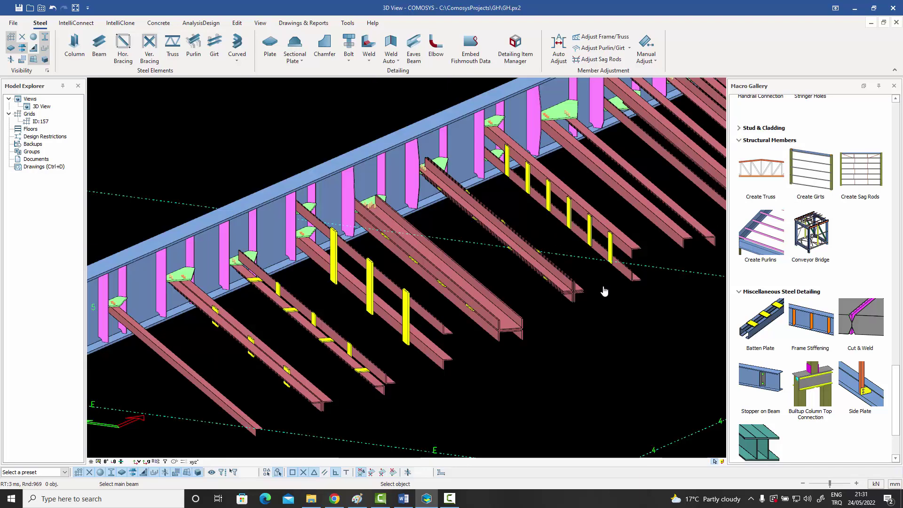
scroll(606, 277, "down", 3)
scroll(647, 260, "up", 5)
left_click(648, 258)
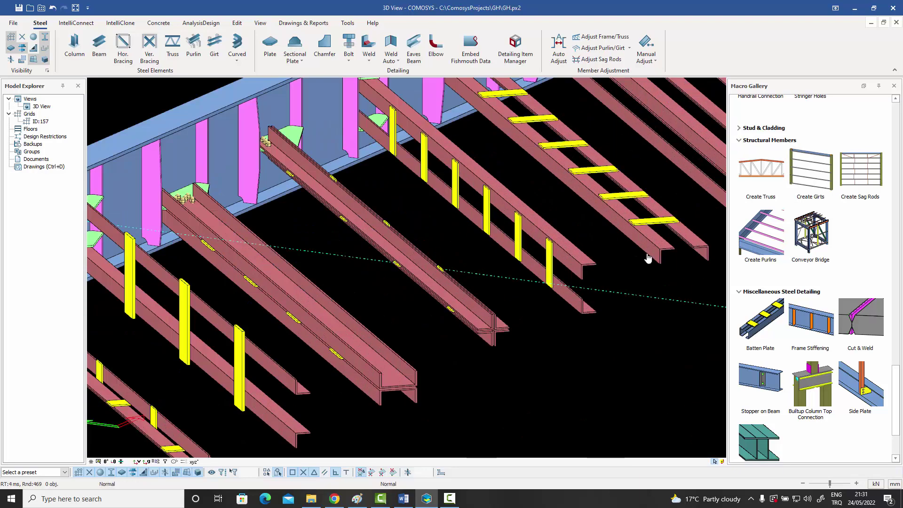
scroll(649, 258, "down", 3)
left_click(671, 230)
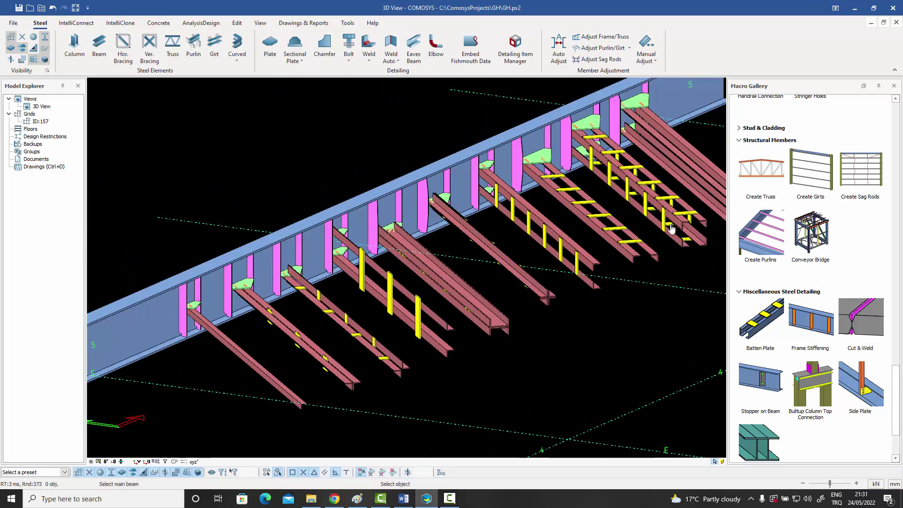
right_click(656, 224)
left_click(660, 230)
middle_click_drag(552, 328, 578, 309)
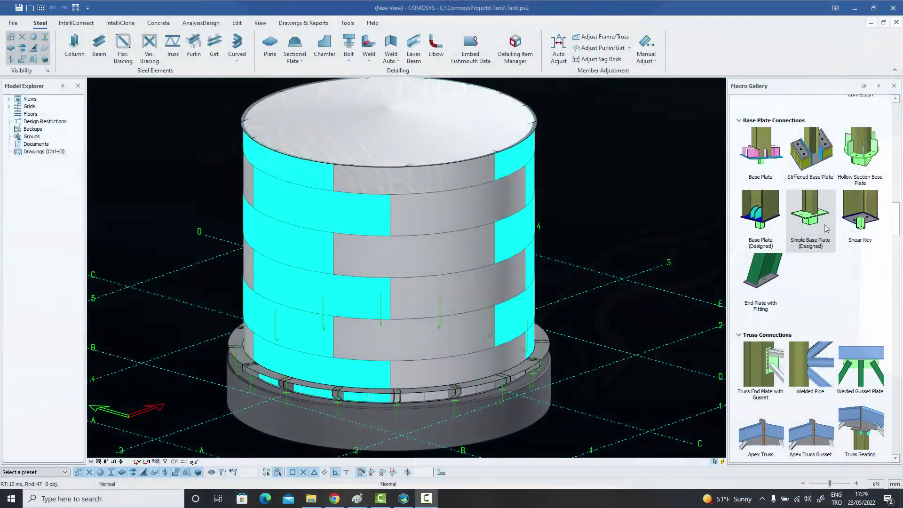
Browse the Macro Gallery in the Tank project from the base plate connections through the truss connections to the detailing macros.
scroll(826, 228, "down", 5)
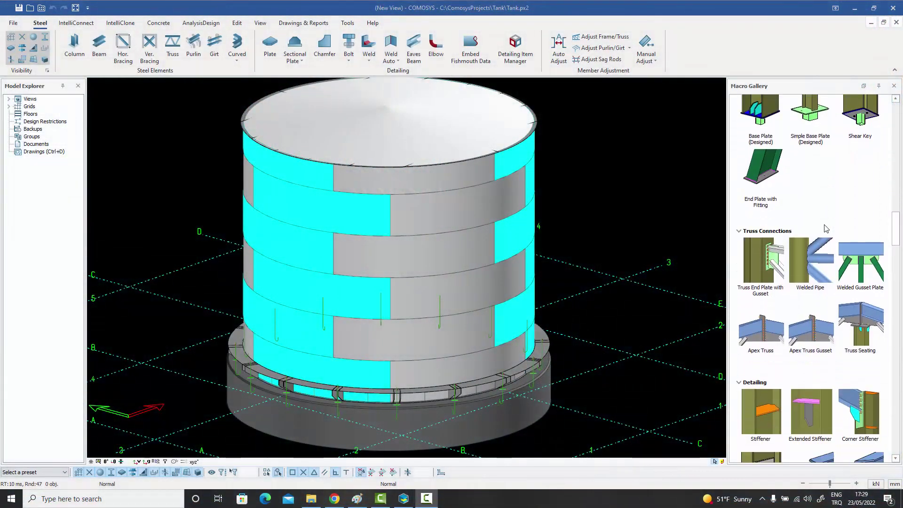
scroll(826, 228, "down", 8)
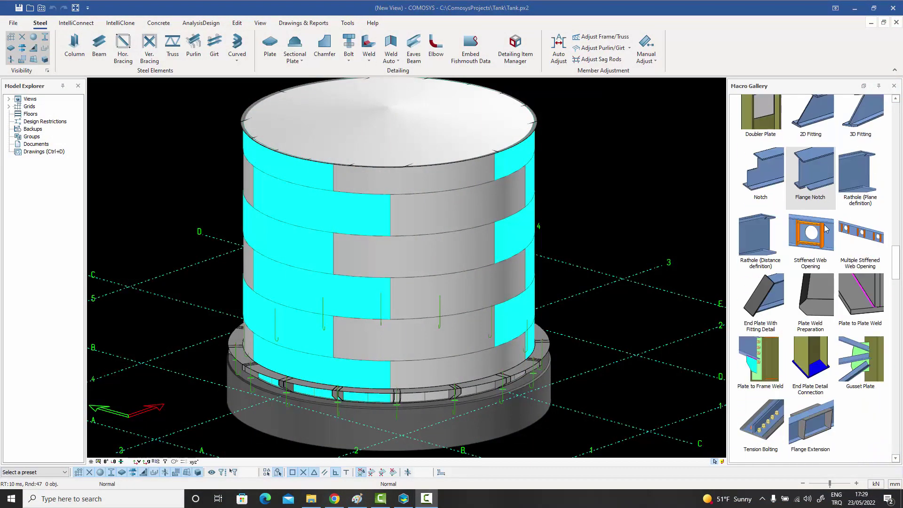
scroll(857, 210, "down", 4)
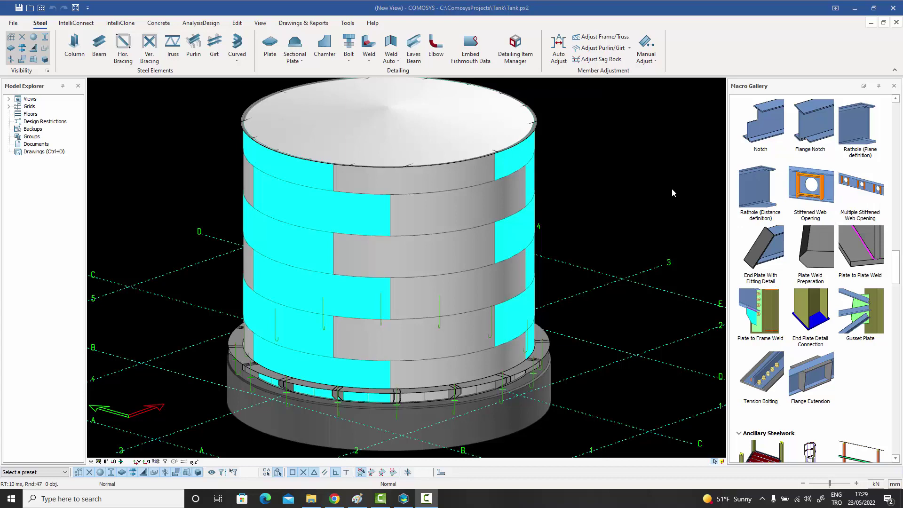
Look through the base plate, splice and bracing connection macros available in the Macro Gallery.
scroll(678, 185, "down", 1)
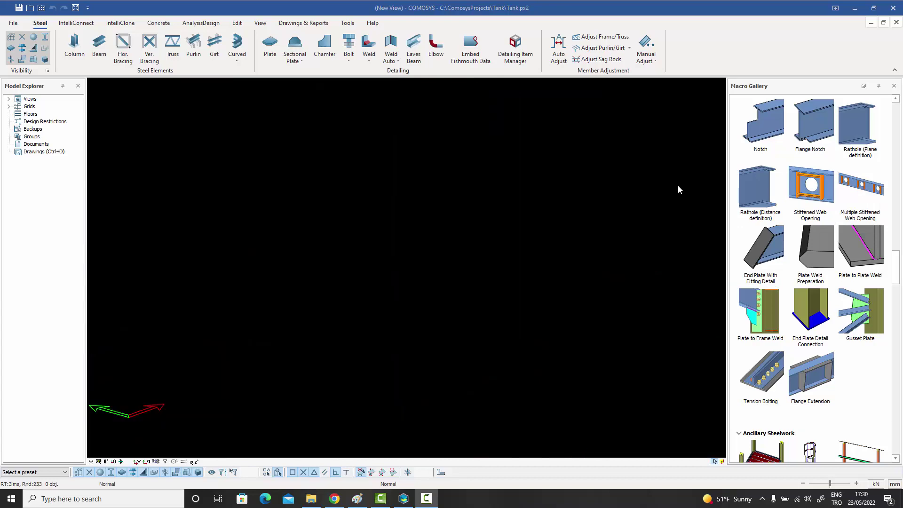
scroll(836, 176, "down", 15)
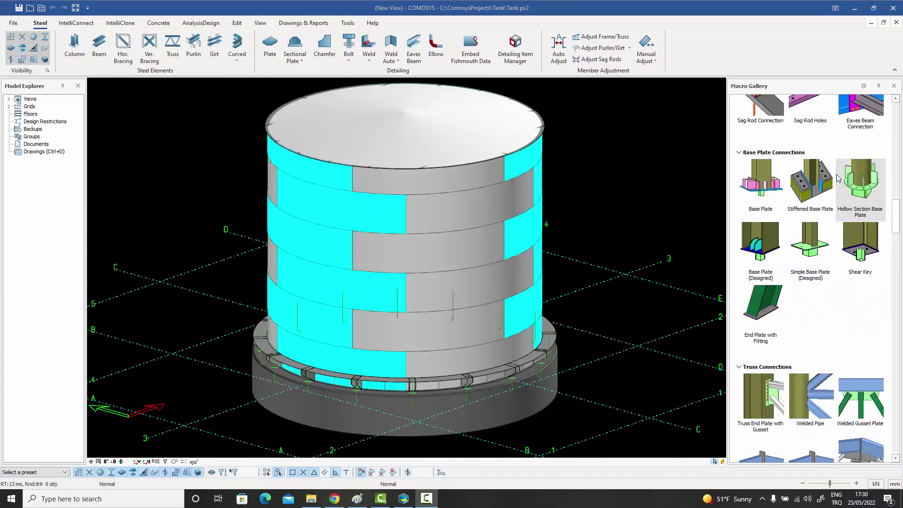
scroll(836, 176, "up", 3)
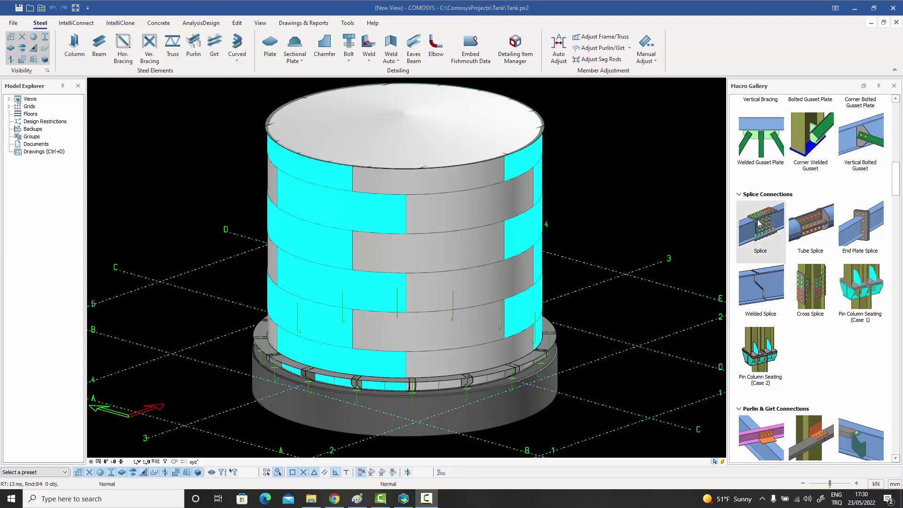
scroll(818, 221, "up", 4)
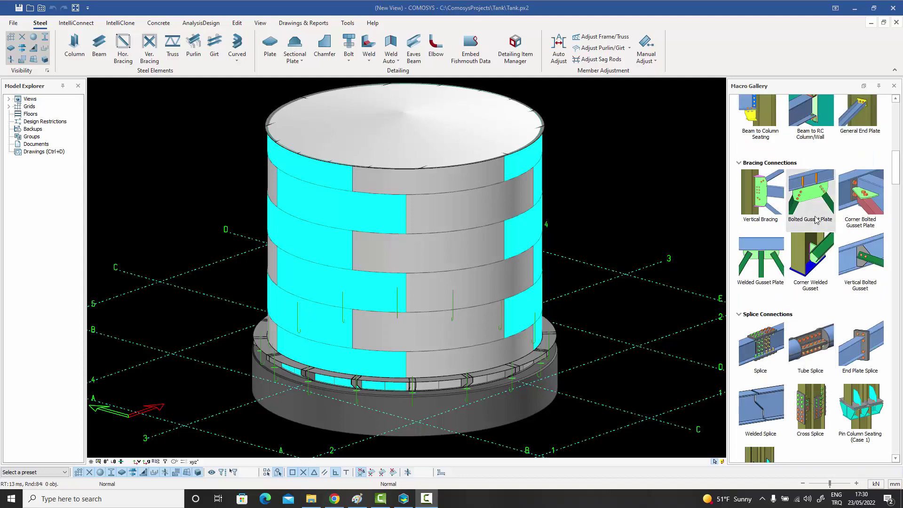
scroll(816, 220, "up", 3)
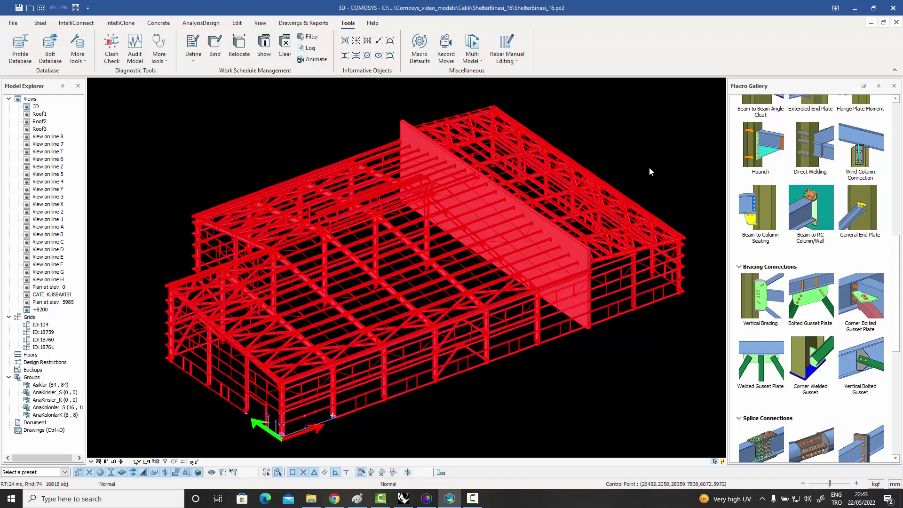
Run a clash check on all selected objects of the shelter building model.
right_click(588, 112)
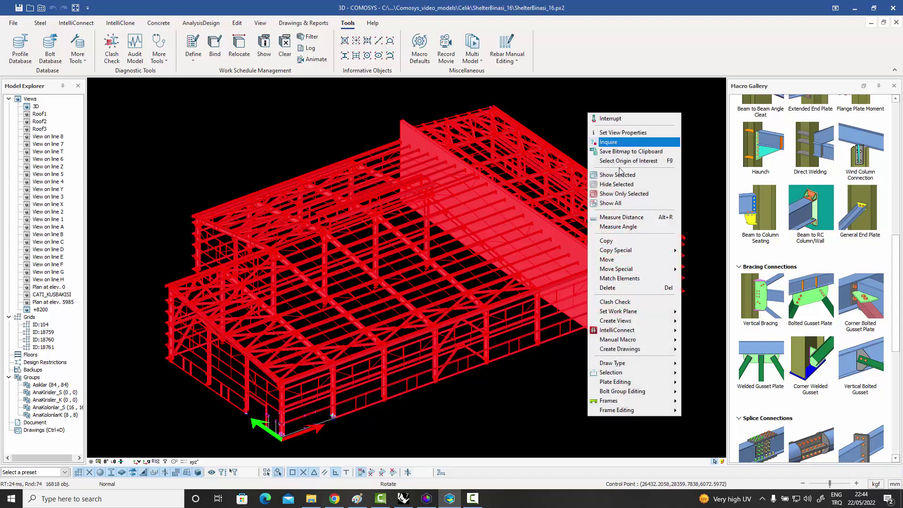
left_click(635, 306)
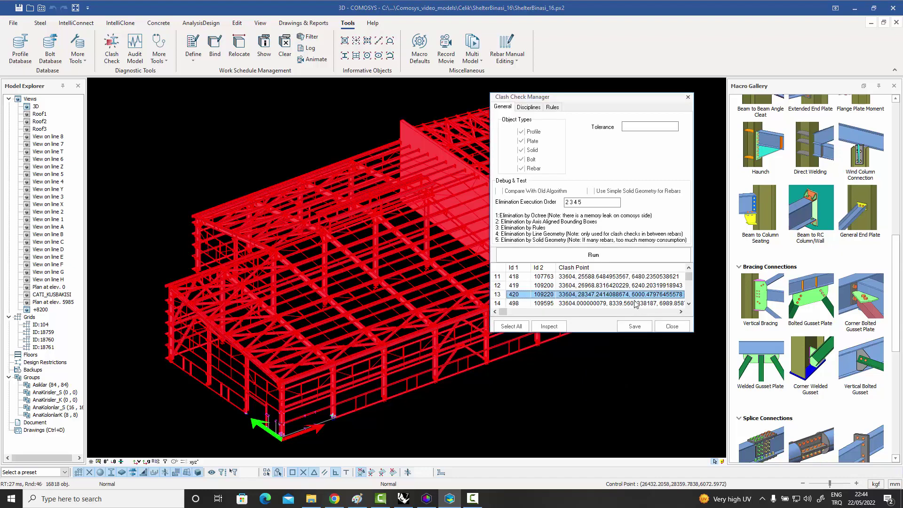
left_click(603, 259)
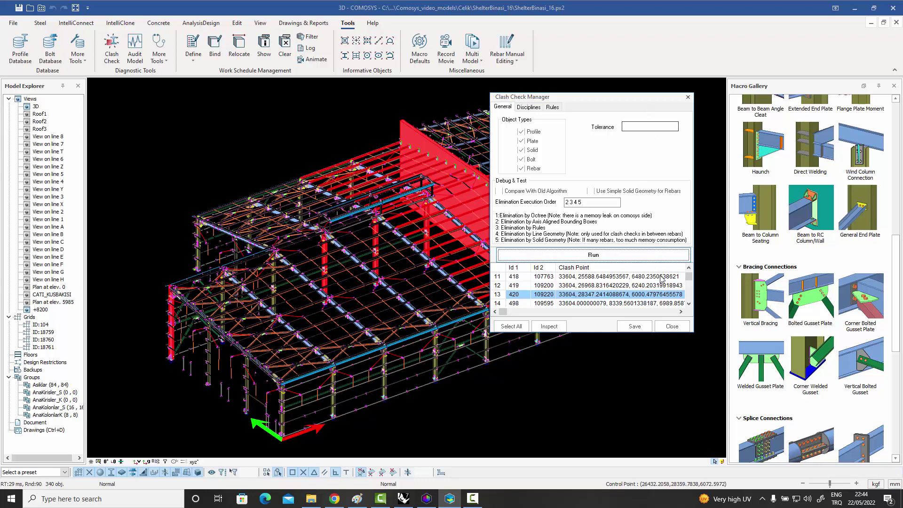
Locate the clash between objects 571 and 109637 in the model, then close the Clash Check Manager.
left_click(689, 304)
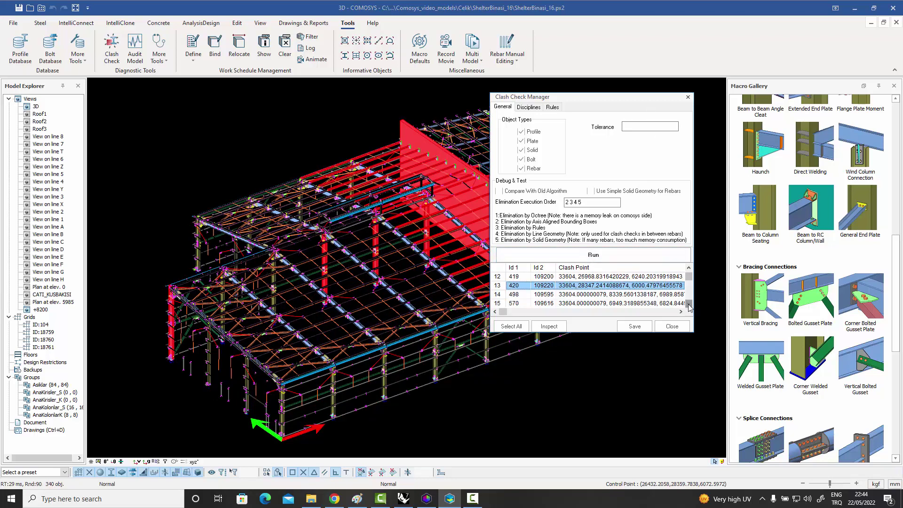
scroll(663, 302, "down", 1)
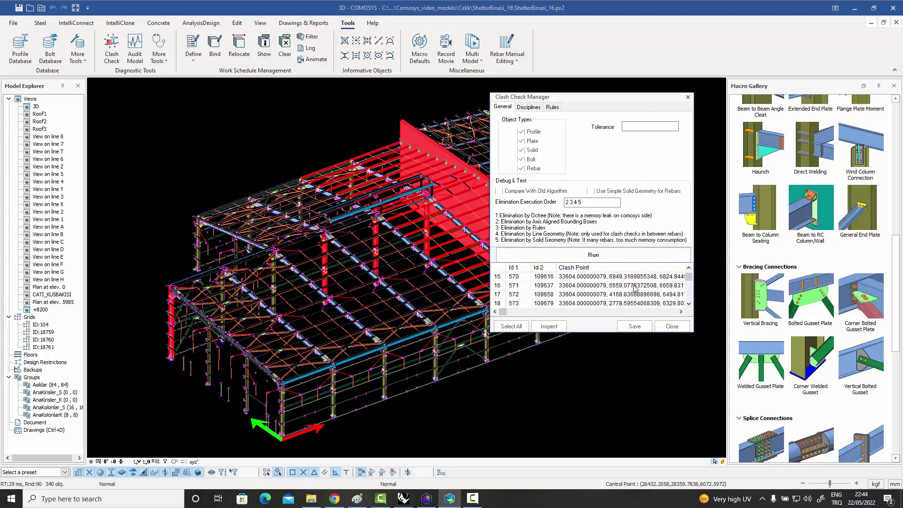
left_click(635, 287)
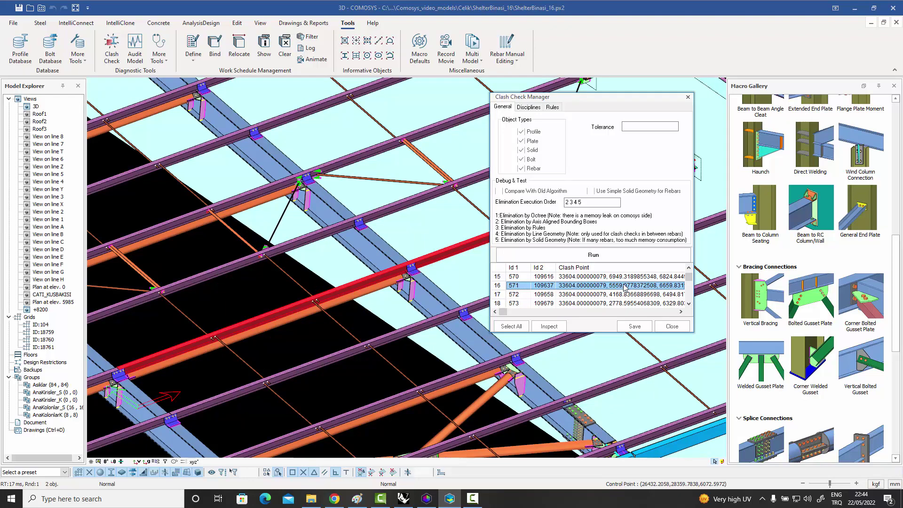
left_click(673, 326)
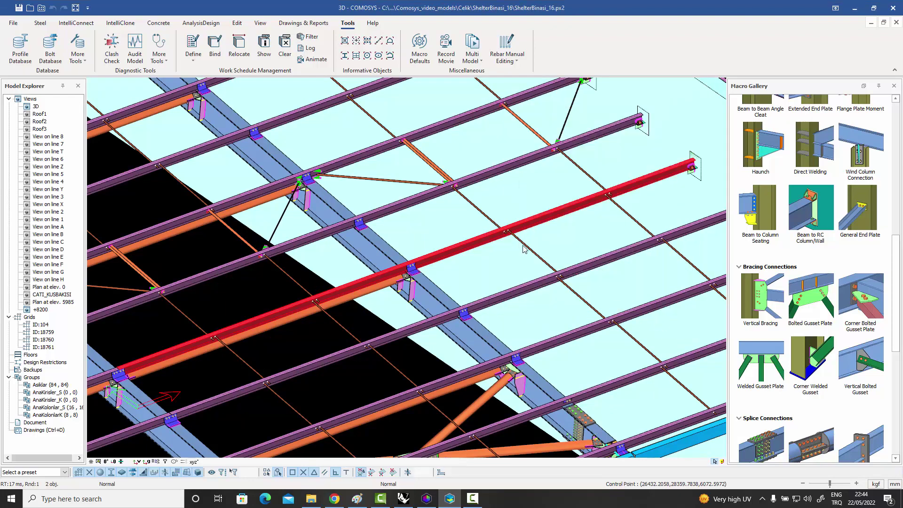
scroll(523, 248, "down", 5)
middle_click_drag(518, 248, 533, 250)
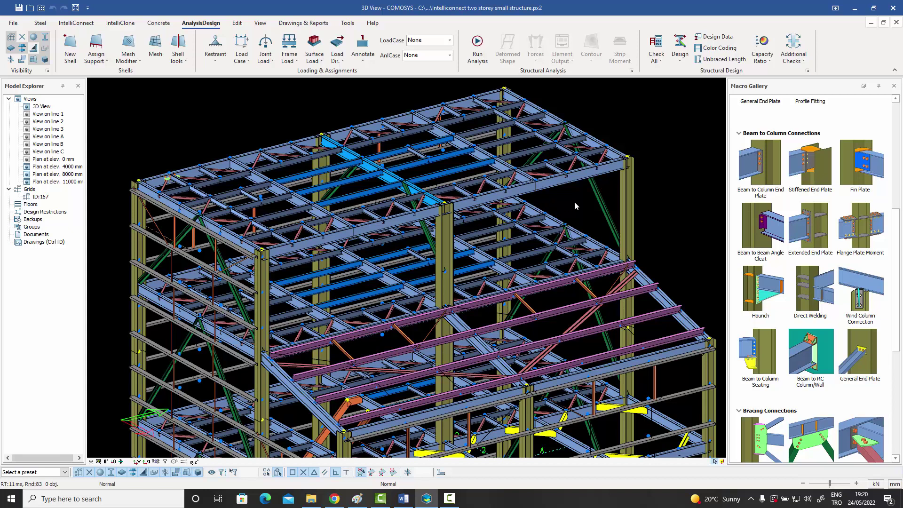
Examine the intermediate roof beam between the end frame and the light-blue beam by highlighting it in the 3D view.
middle_click_drag(398, 207, 486, 235)
scroll(406, 217, "up", 5)
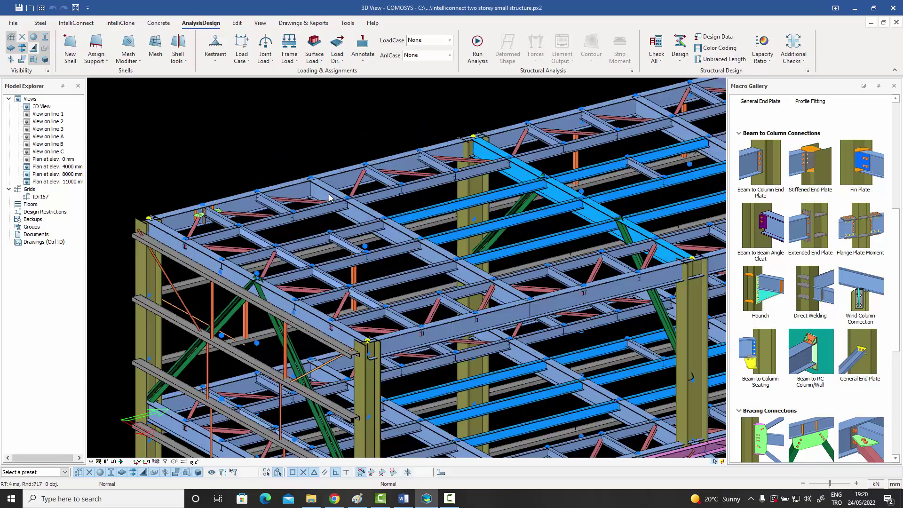
left_click(487, 275)
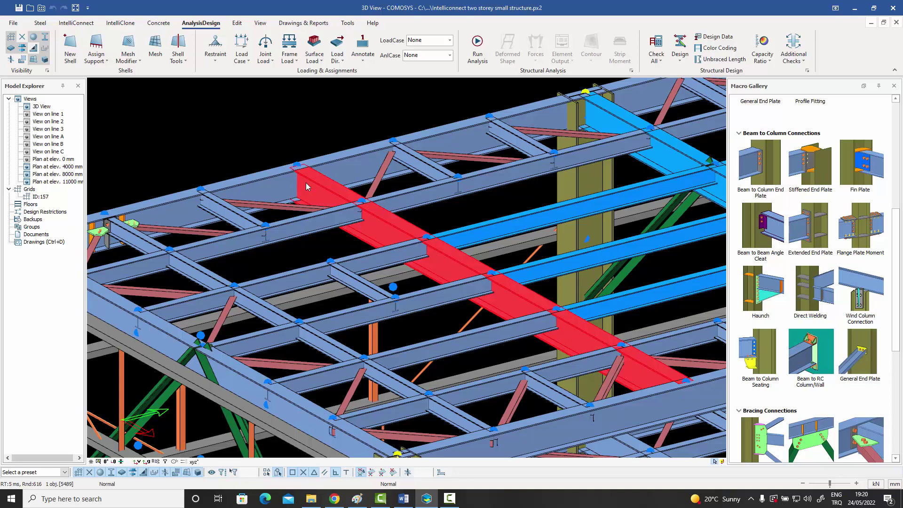
left_click(312, 136)
middle_click_drag(317, 142, 364, 155)
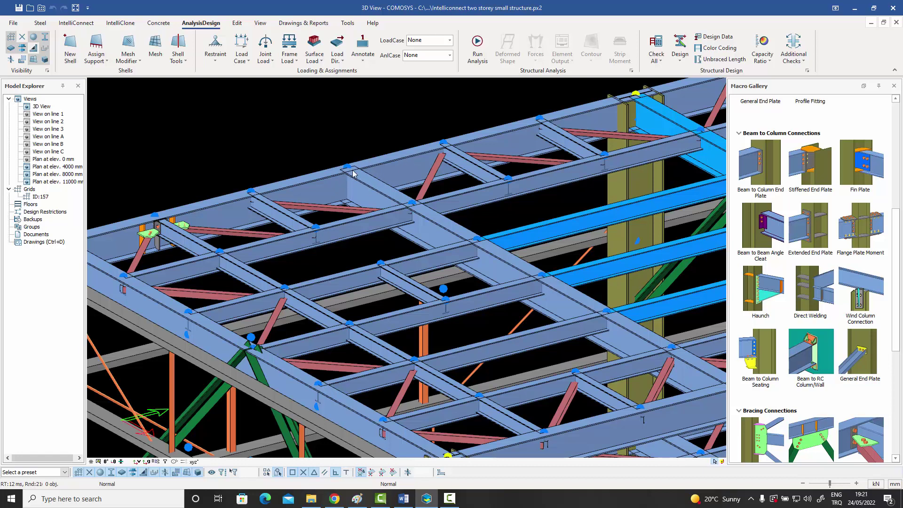
Review the intermediate roof beam's profile geometry in its properties and close them without changes.
middle_click_drag(356, 172, 373, 172)
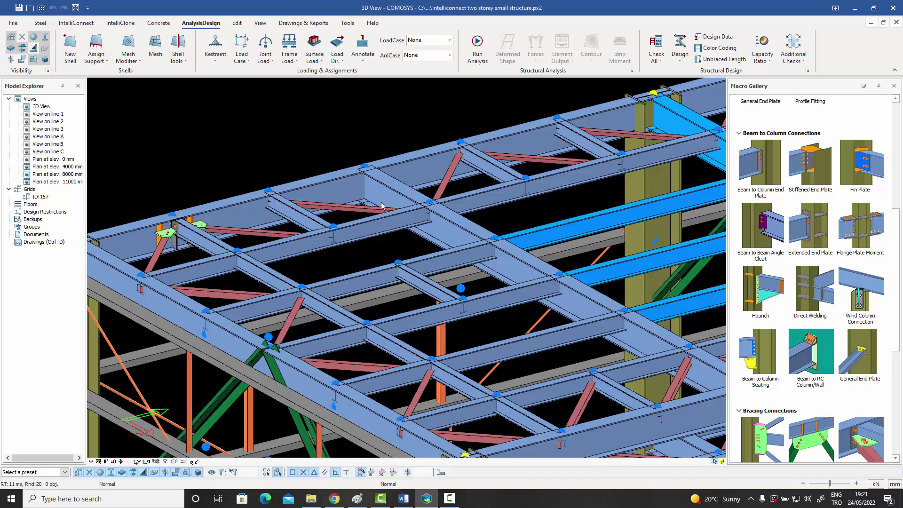
scroll(374, 192, "up", 5)
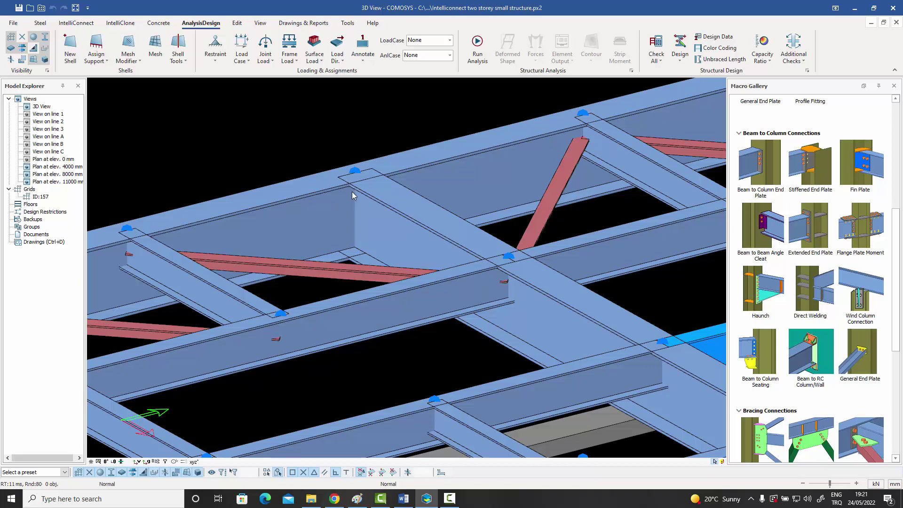
double_click(388, 203)
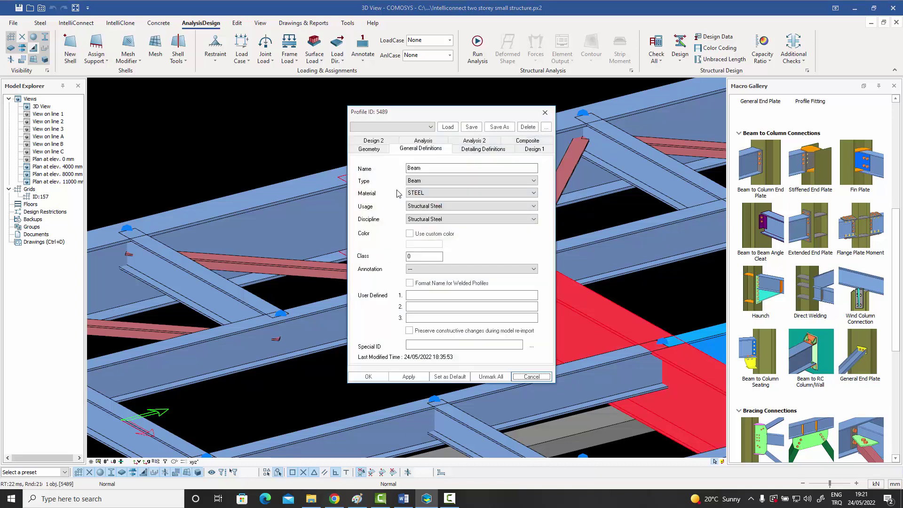
left_click(370, 146)
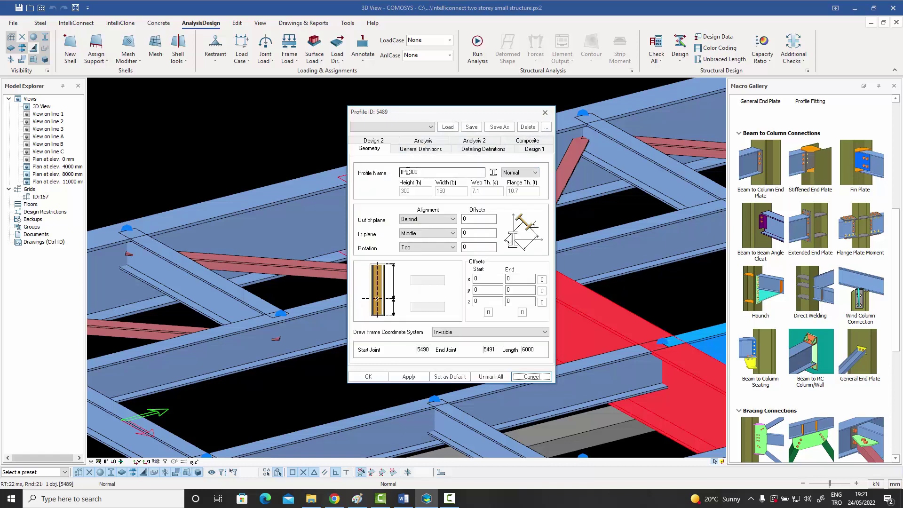
left_click(545, 113)
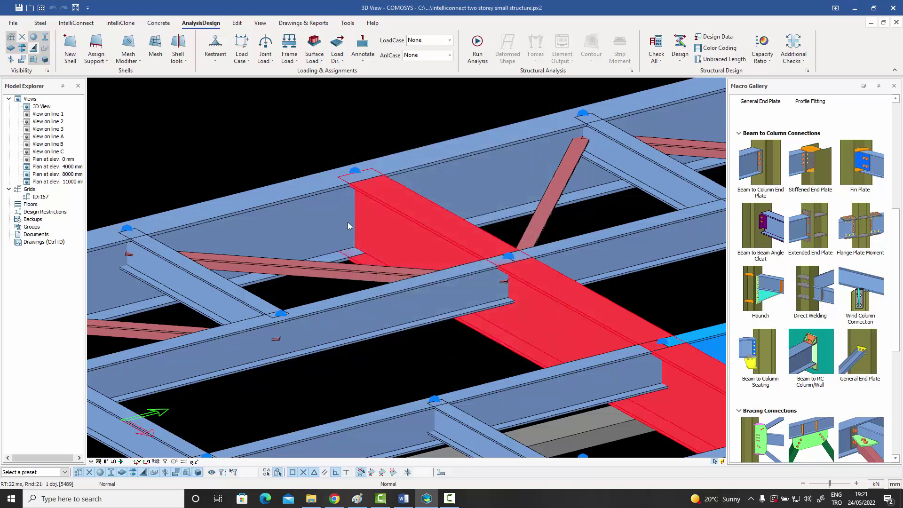
left_click(390, 119)
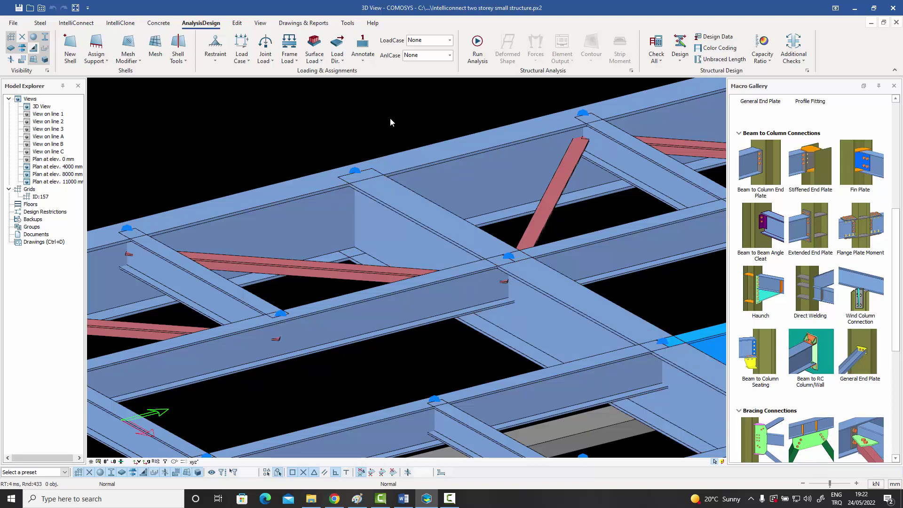
Examine the intermediate beam's connection to the roof edge beam and the adjoining horizontal roof bracing.
scroll(402, 157, "down", 2)
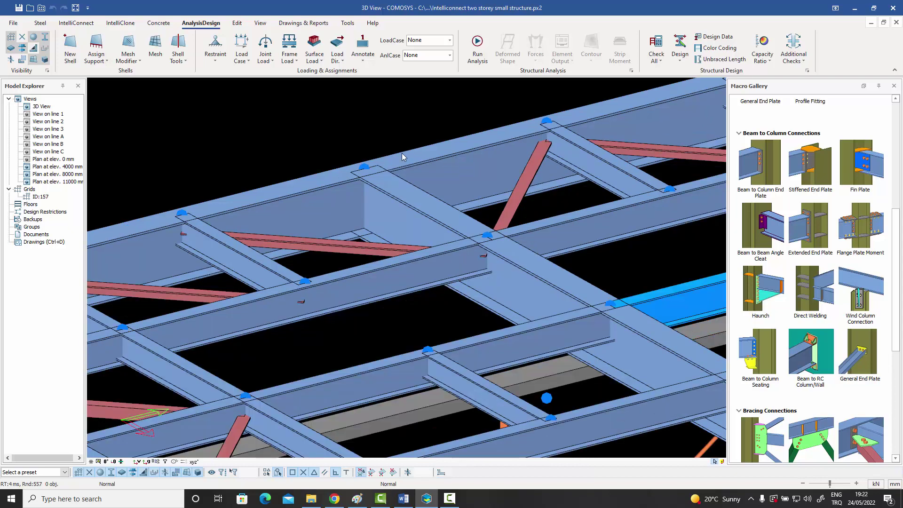
scroll(402, 156, "down", 2)
scroll(401, 160, "up", 4)
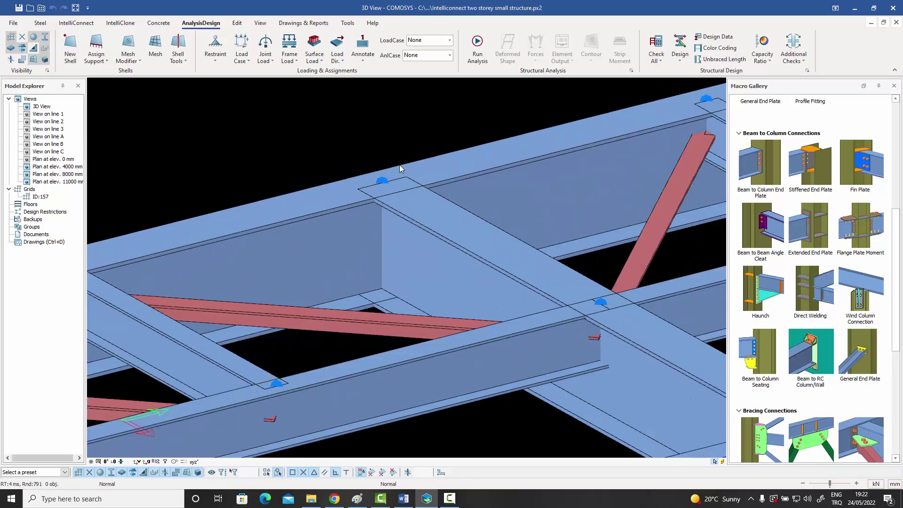
scroll(400, 165, "down", 1)
middle_click_drag(399, 165, 406, 162)
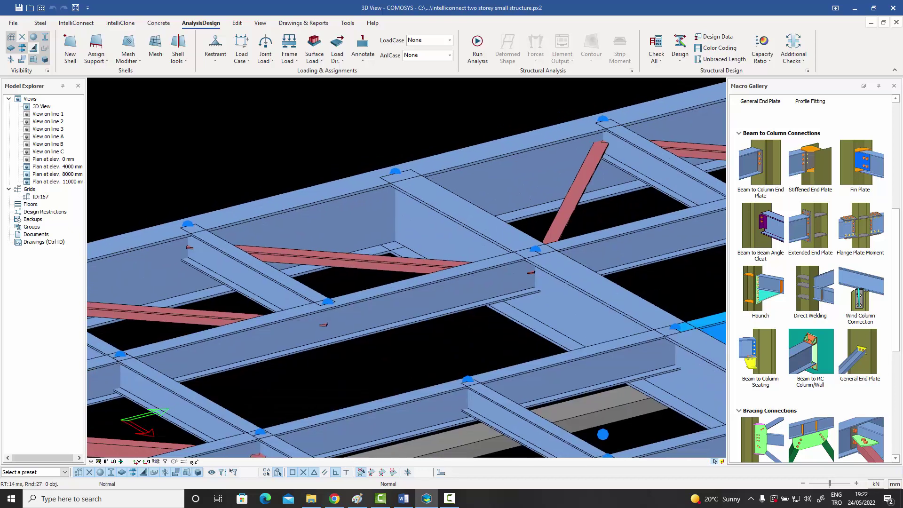
left_click(366, 264)
scroll(390, 268, "down", 3)
middle_click_drag(396, 275, 391, 197)
scroll(372, 256, "up", 4)
scroll(372, 252, "down", 2)
scroll(372, 252, "down", 2)
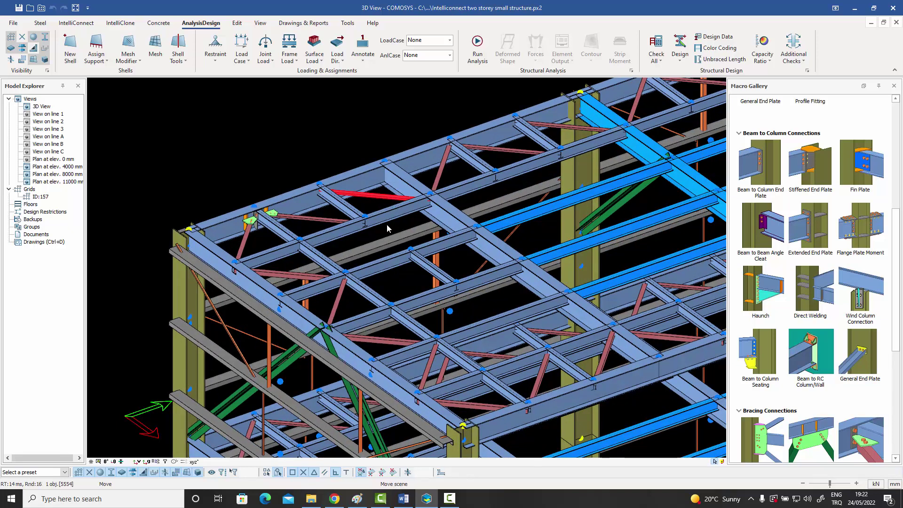
Examine the green vertical bracing in the end wall and its meeting point at the roof edge beam.
middle_click_drag(390, 228, 405, 203)
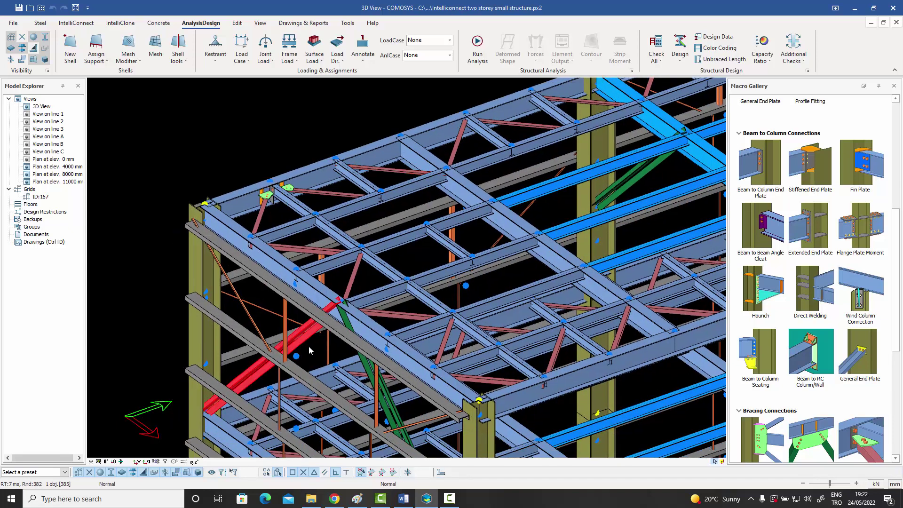
middle_click_drag(309, 346, 372, 345, "shift")
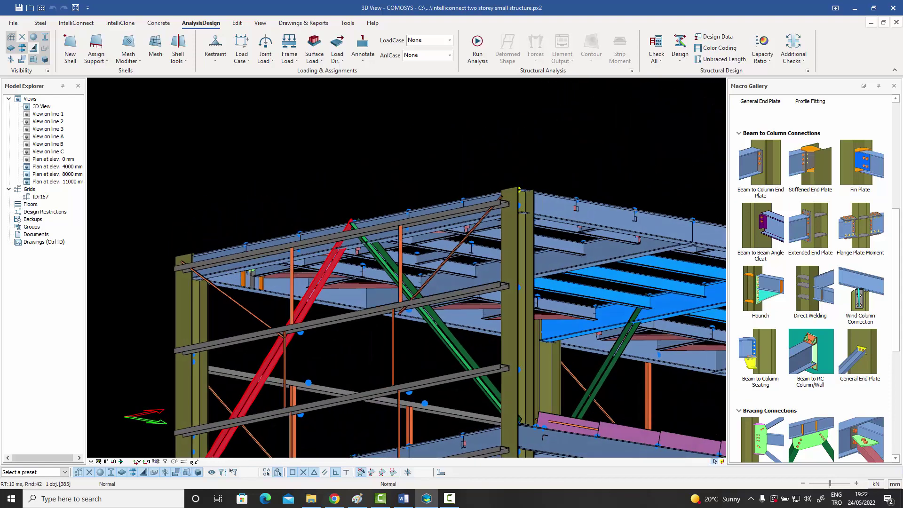
middle_click_drag(375, 189, 377, 155)
left_click(377, 155)
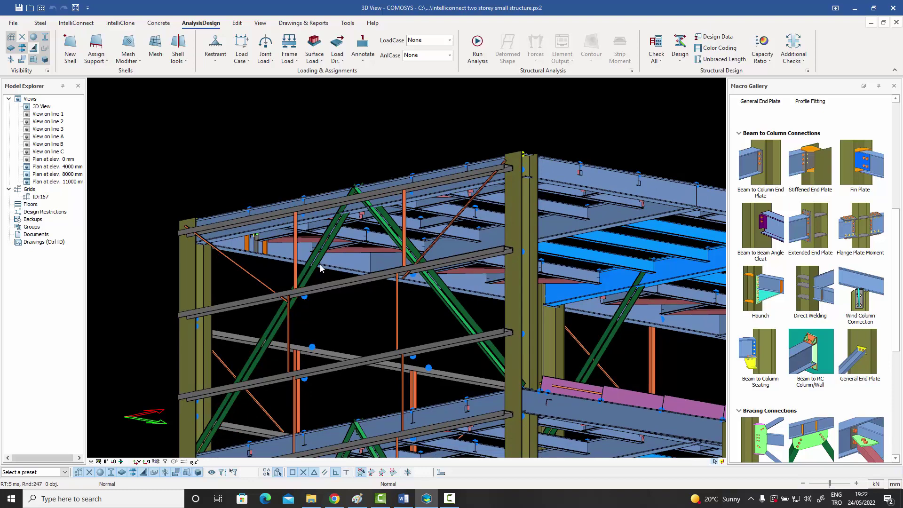
middle_click_drag(292, 355, 330, 395, "shift")
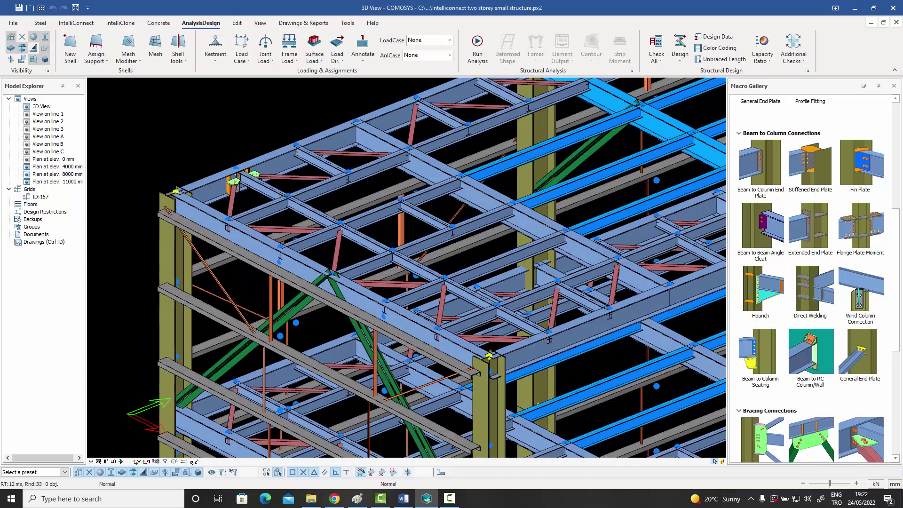
middle_click_drag(327, 294, 306, 301, "shift")
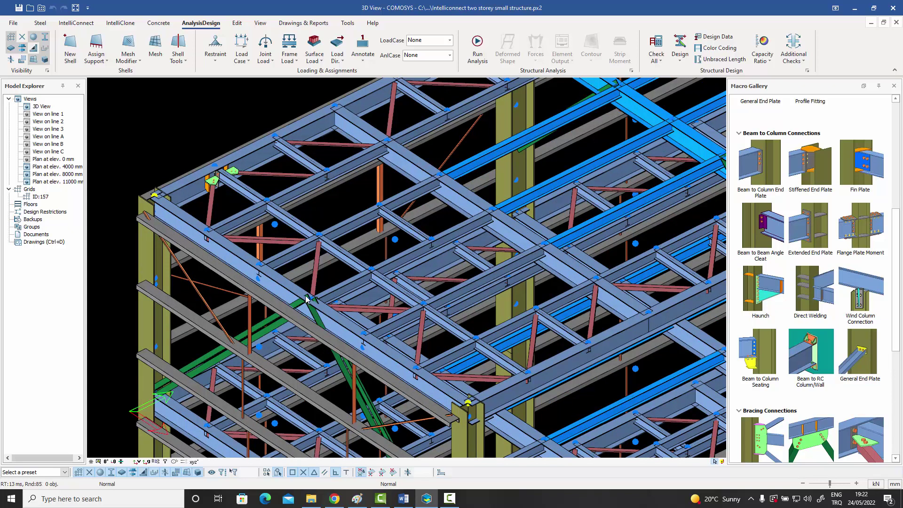
Look over the whole two-storey structure and view the available capacity ratio assignment options without applying one.
scroll(306, 300, "down", 5)
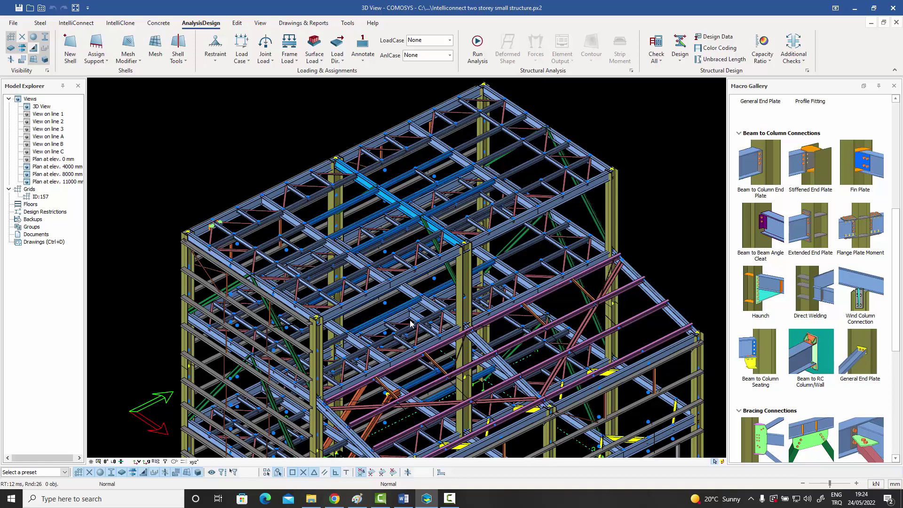
middle_click_drag(417, 330, 418, 330)
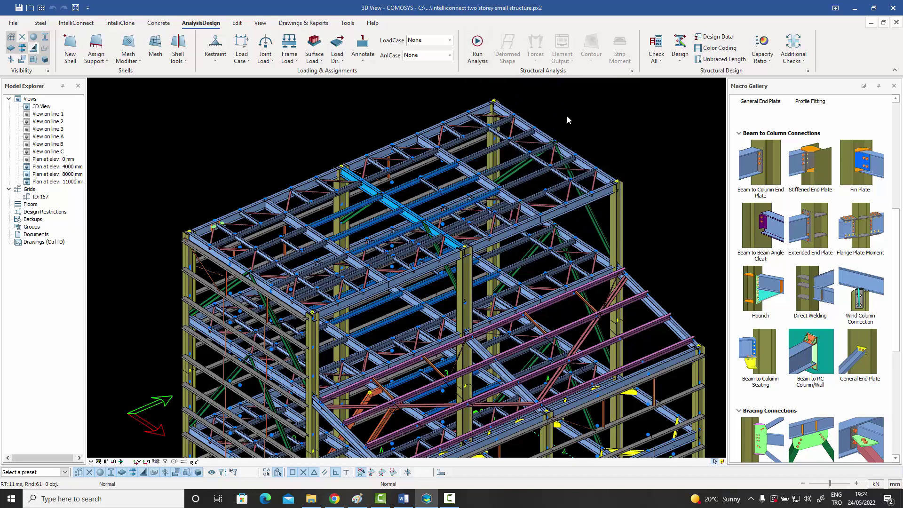
scroll(566, 117, "down", 1)
scroll(574, 121, "down", 2)
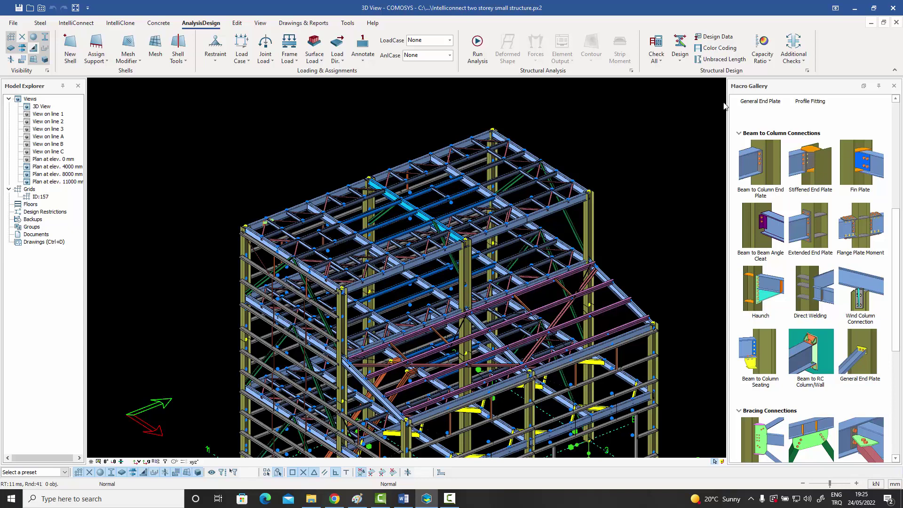
left_click(770, 62)
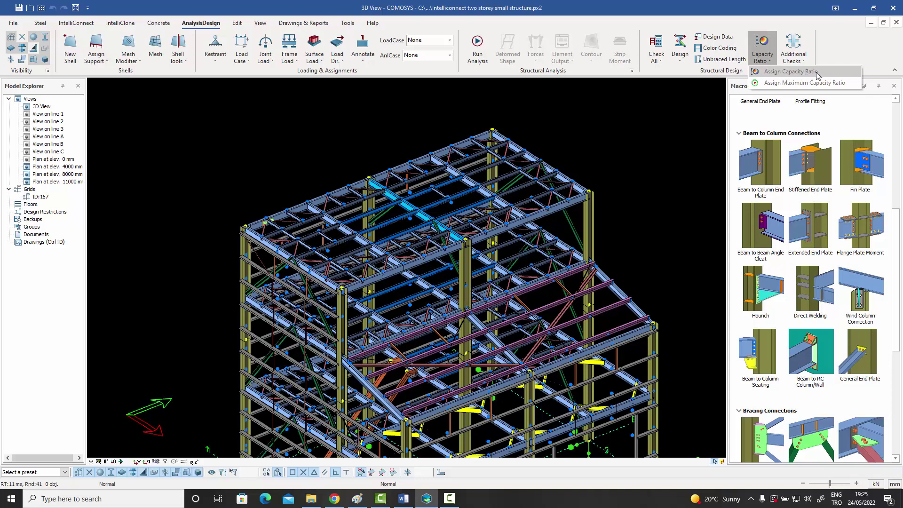
left_click(648, 111)
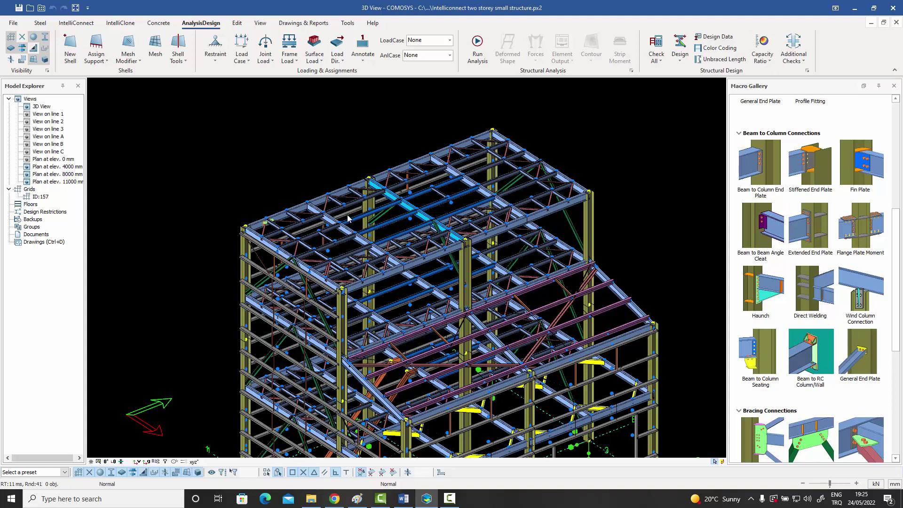
Examine the diagonal roof brace beside the intermediate beam and bring up the capacity ratio assignment options.
scroll(347, 221, "up", 3)
scroll(324, 196, "up", 3)
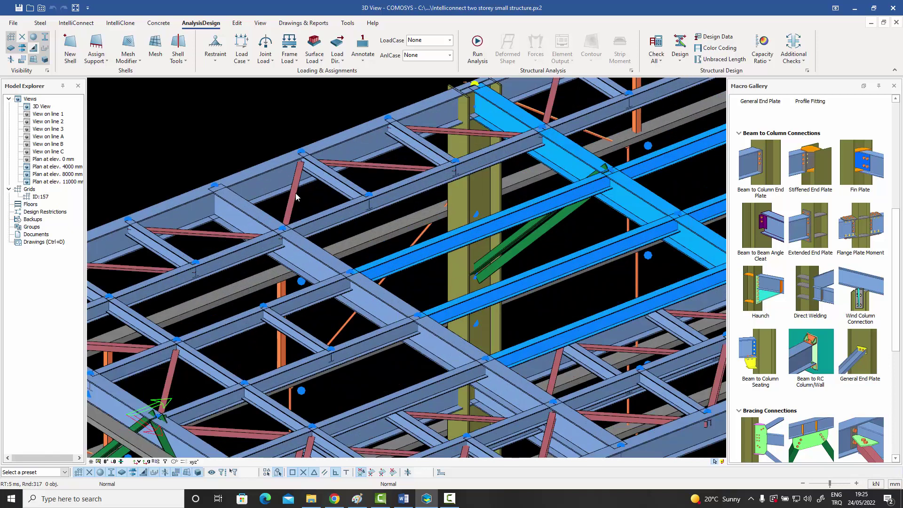
left_click(294, 195)
left_click(312, 192)
left_click(770, 61)
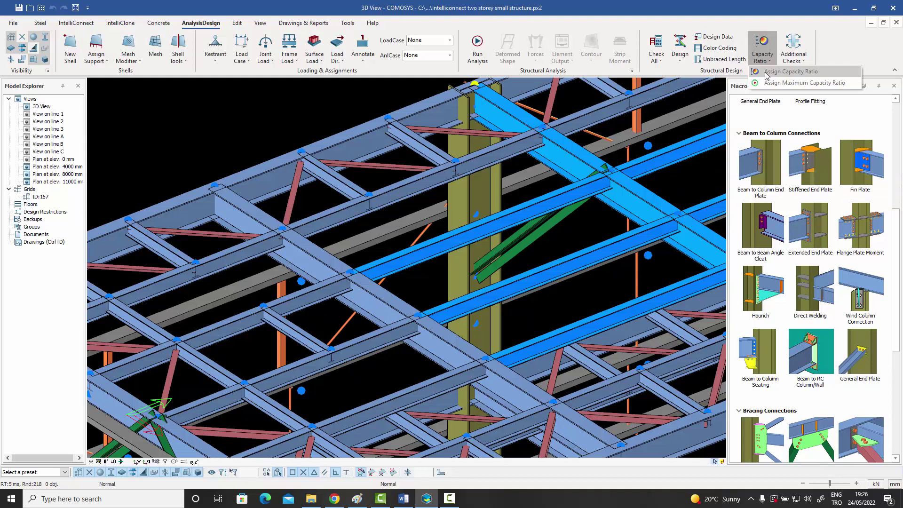
Review the L60*6 roof brace's axial capacity ratio in its detailing definitions and close the properties without changes.
left_click(298, 189)
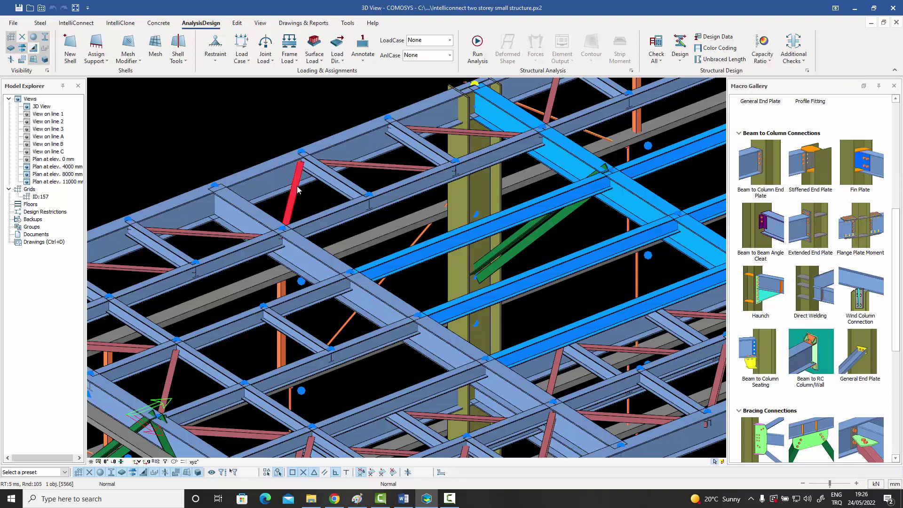
double_click(297, 187)
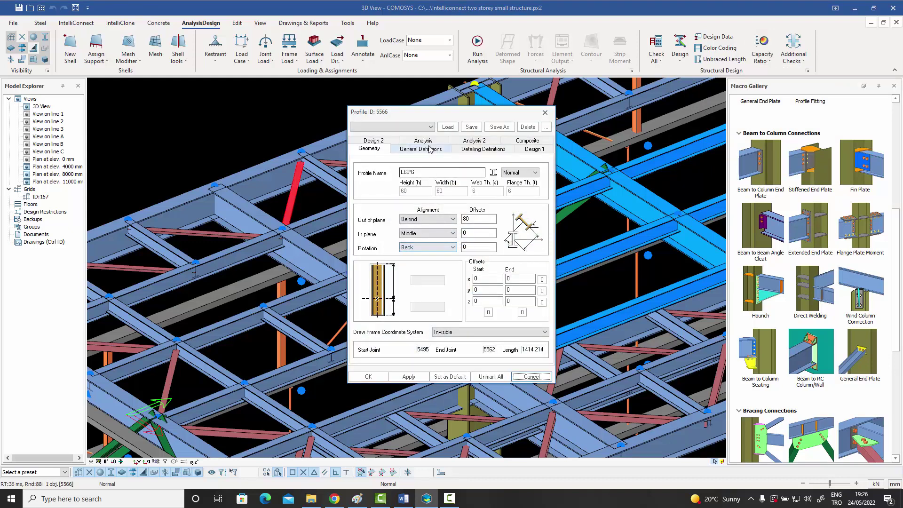
left_click(422, 149)
left_click(474, 151)
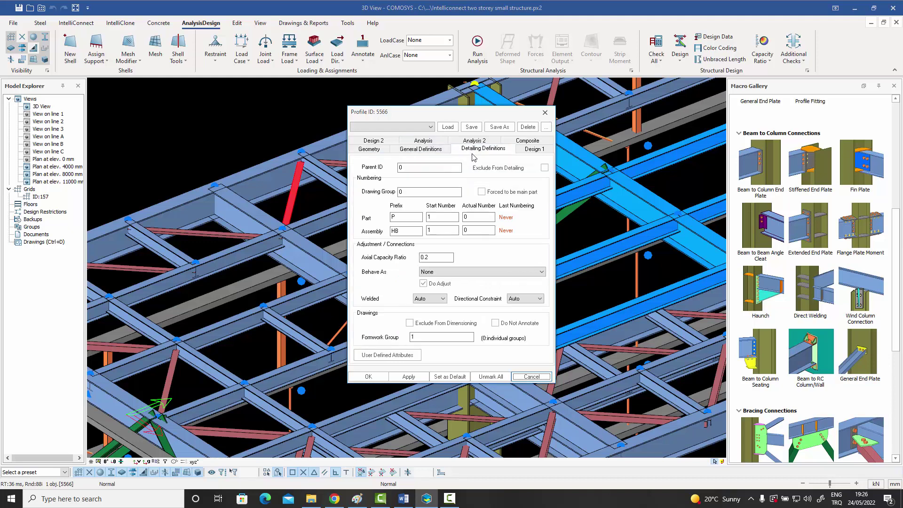
left_click(451, 257)
left_click(544, 112)
left_click(361, 99)
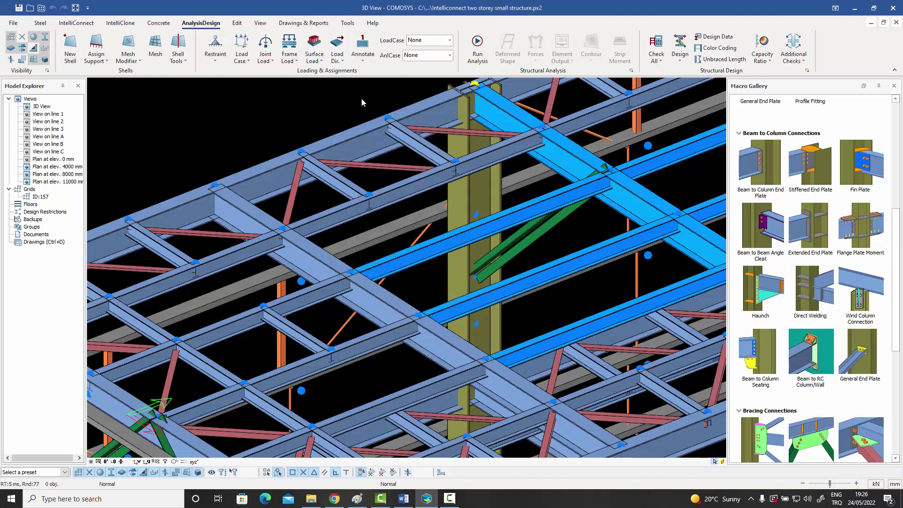
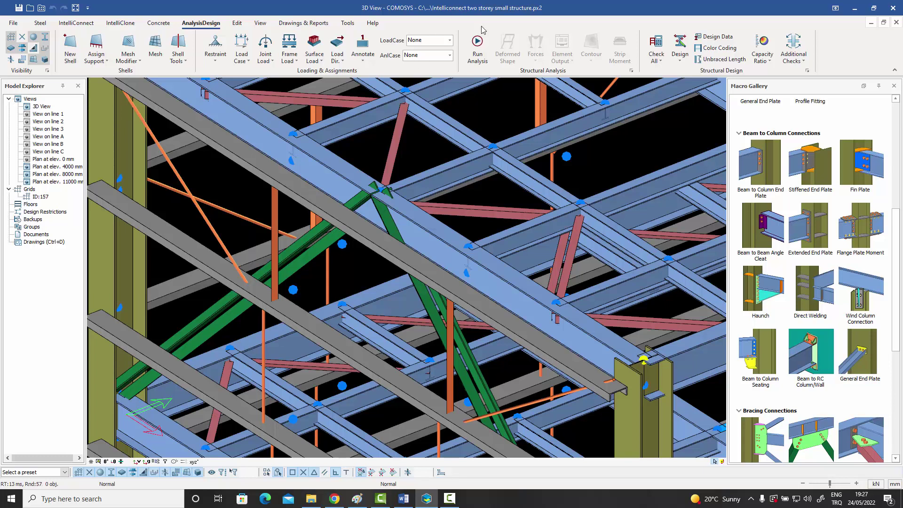
Recheck the capacity ratio assignment options and survey the roof framing and bracing across the structure.
left_click(770, 61)
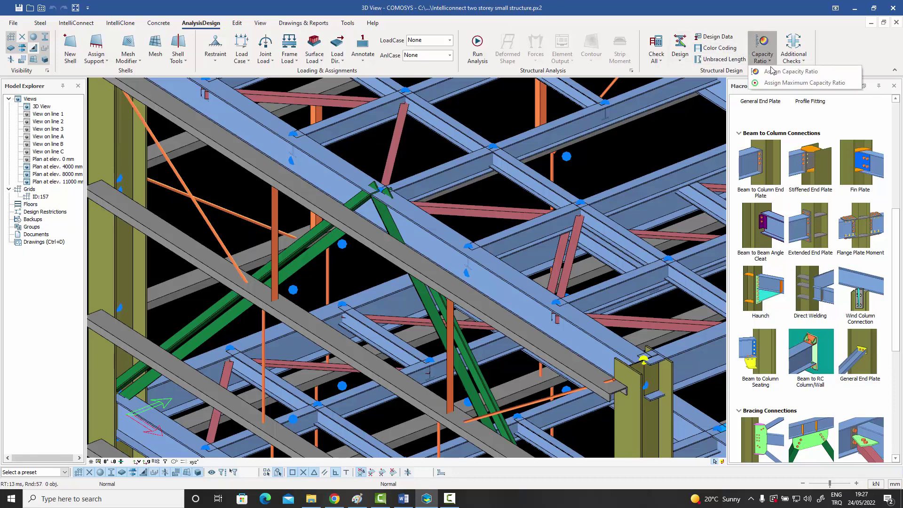
left_click(644, 158)
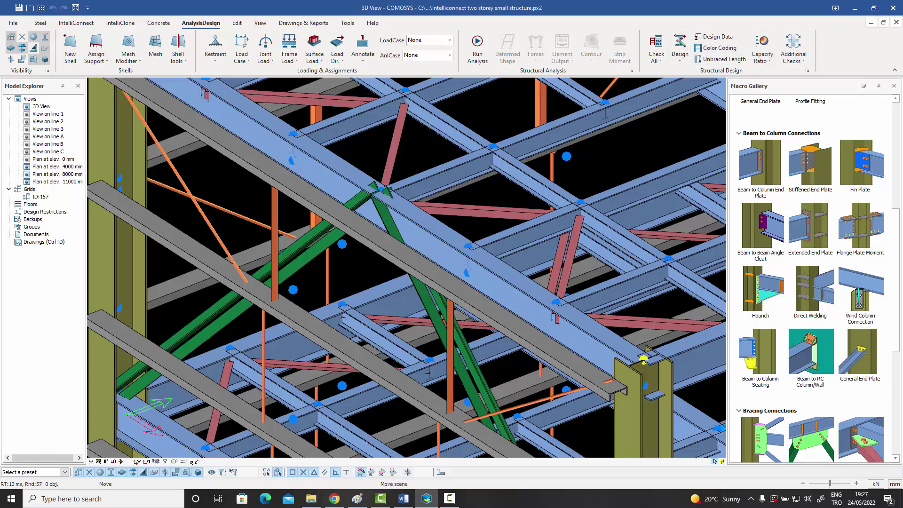
middle_click_drag(639, 158, 564, 231)
scroll(512, 356, "up", 2)
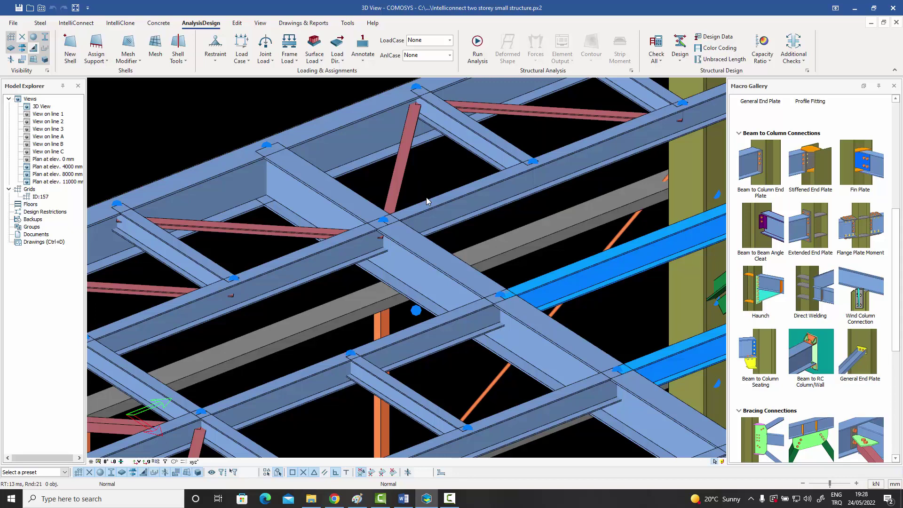
scroll(427, 202, "down", 6)
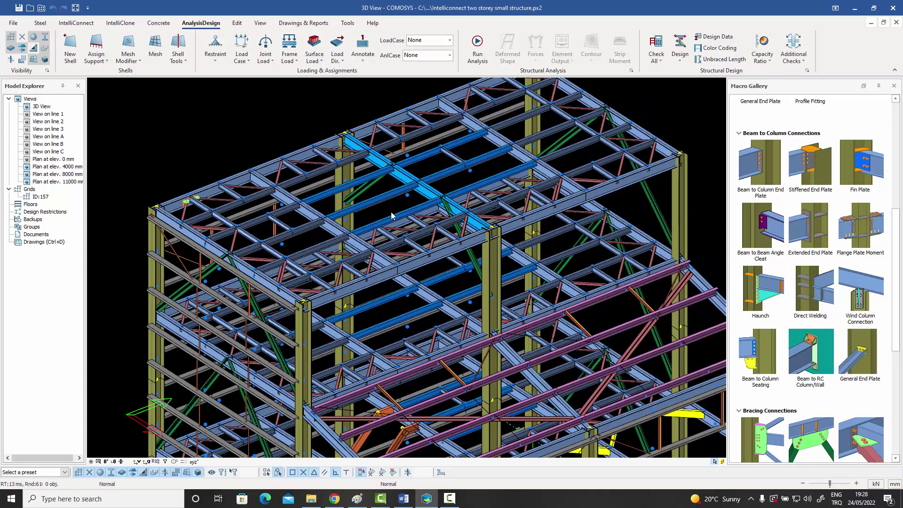
middle_click_drag(391, 215, 303, 237)
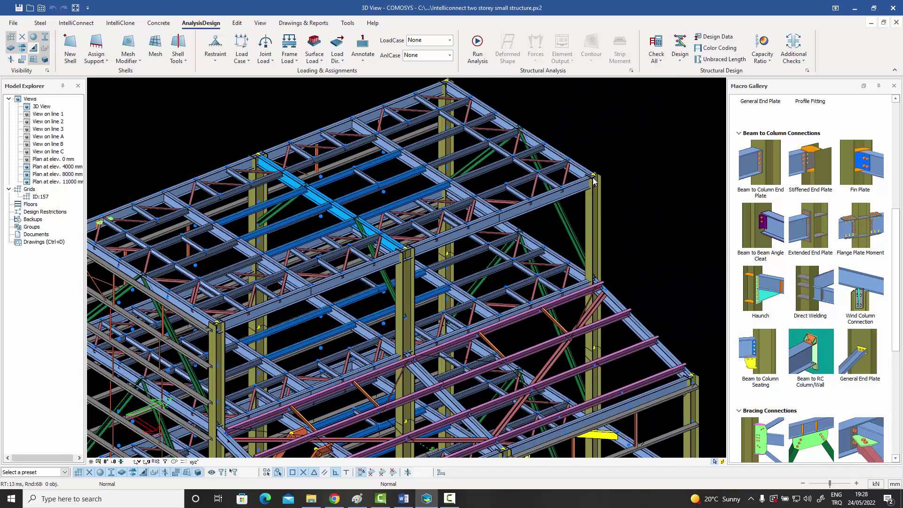
middle_click_drag(563, 196, 612, 257)
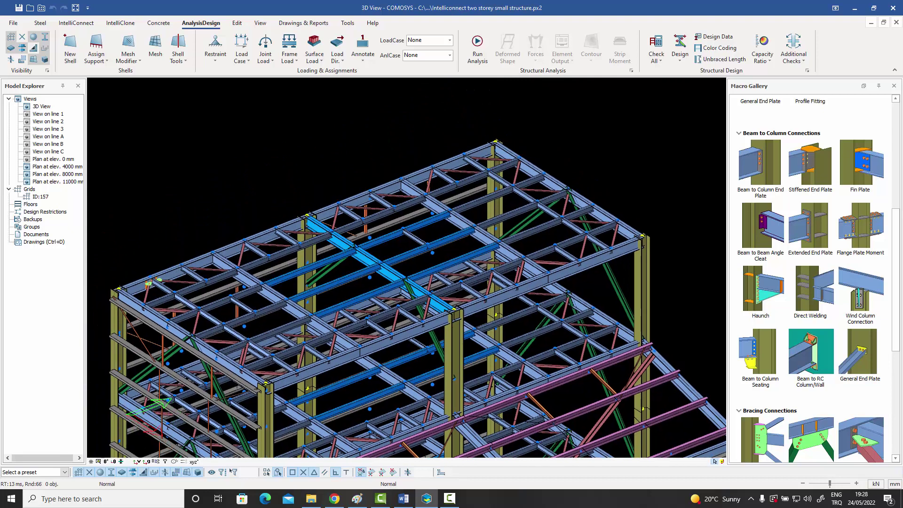
scroll(596, 140, "down", 2)
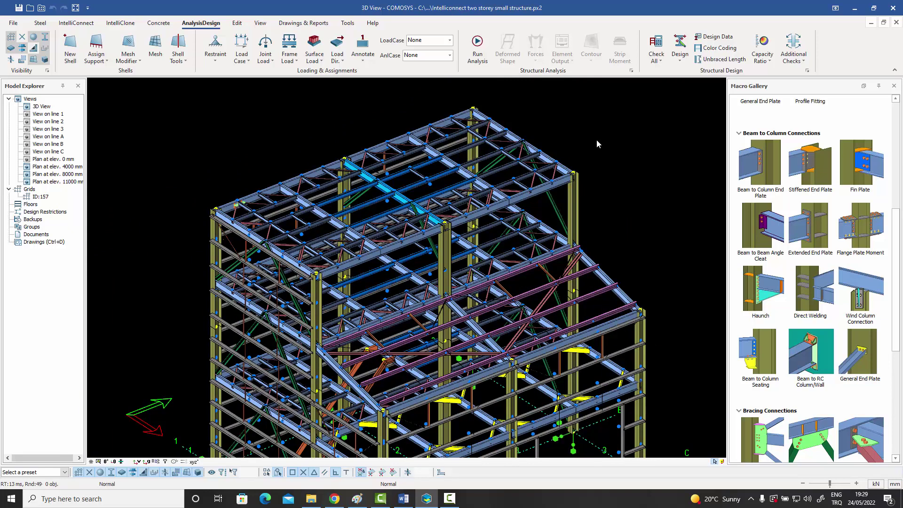
mouse_move(600, 254)
middle_mouse_down()
mouse_move(586, 251)
mouse_move(607, 242)
mouse_move(596, 252)
middle_mouse_up()
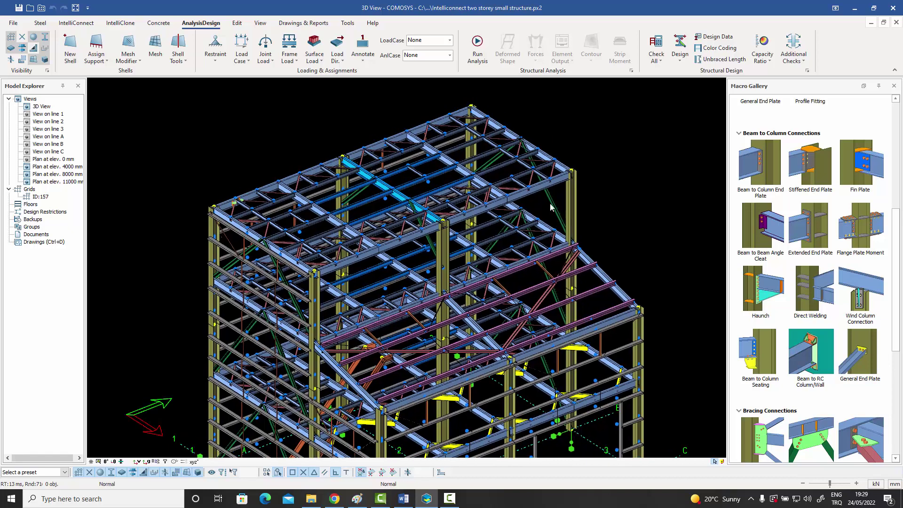
Examine the two transverse roof beams, including the light-blue one between the columns, by highlighting each in the 3D view.
left_click(468, 175)
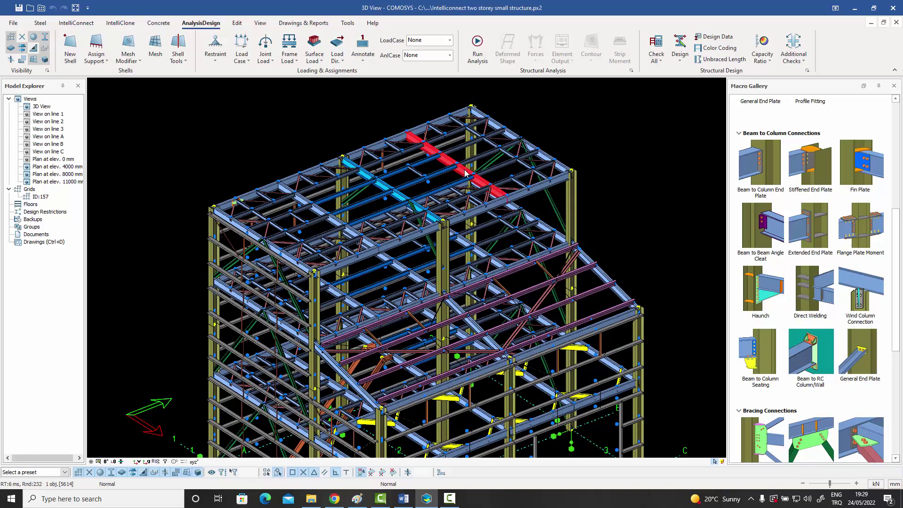
left_click(387, 187)
scroll(331, 178, "up", 2)
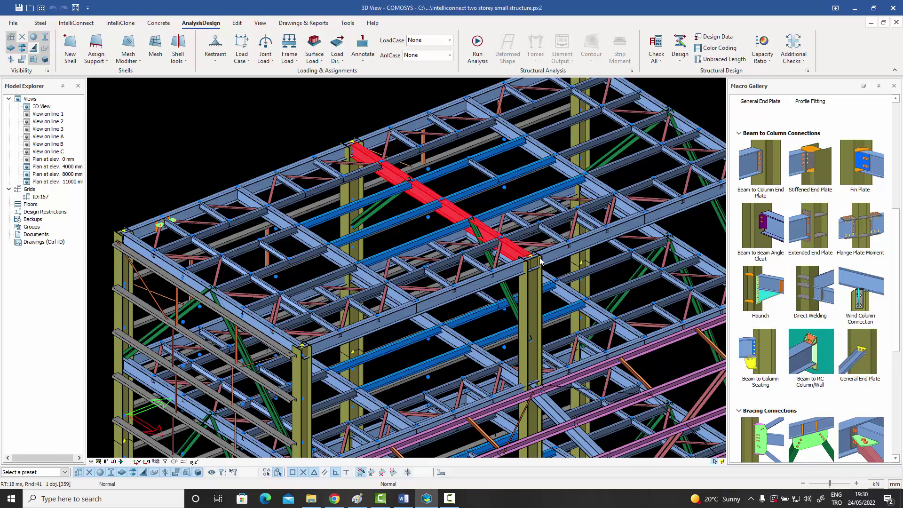
left_click(459, 182)
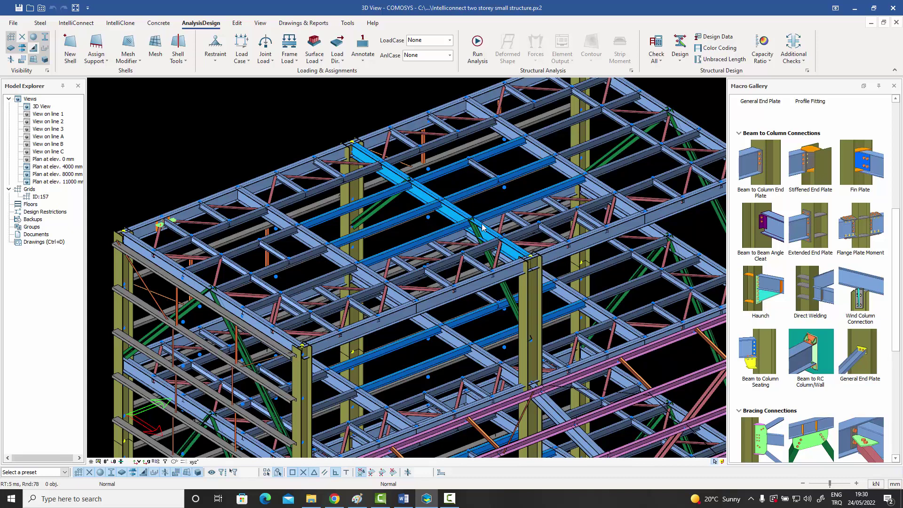
middle_click_drag(482, 229, 474, 235)
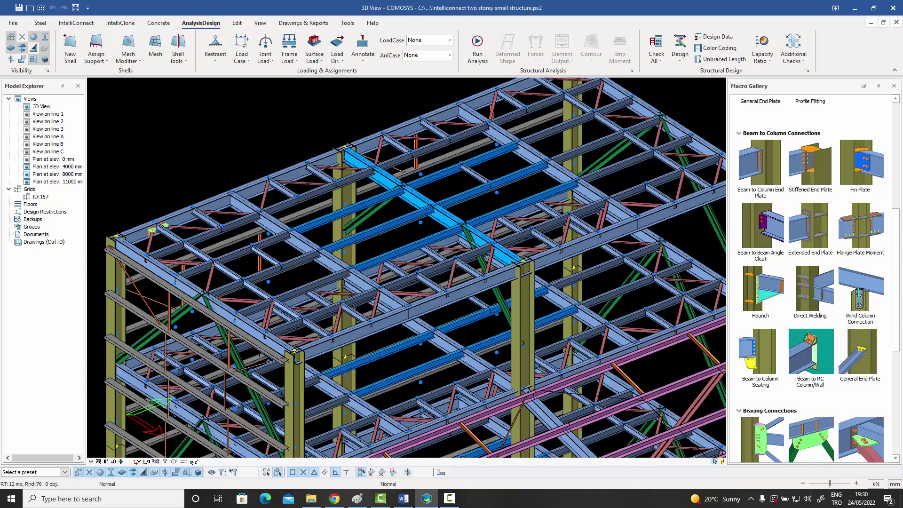
Review the light-blue roof beam's capacity ratios and profile geometry, and close its properties without changes.
double_click(385, 176)
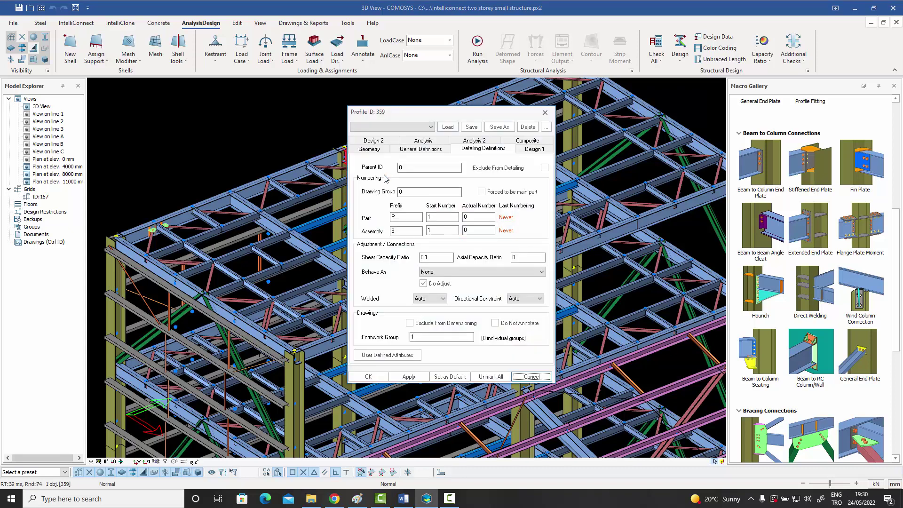
left_click(369, 149)
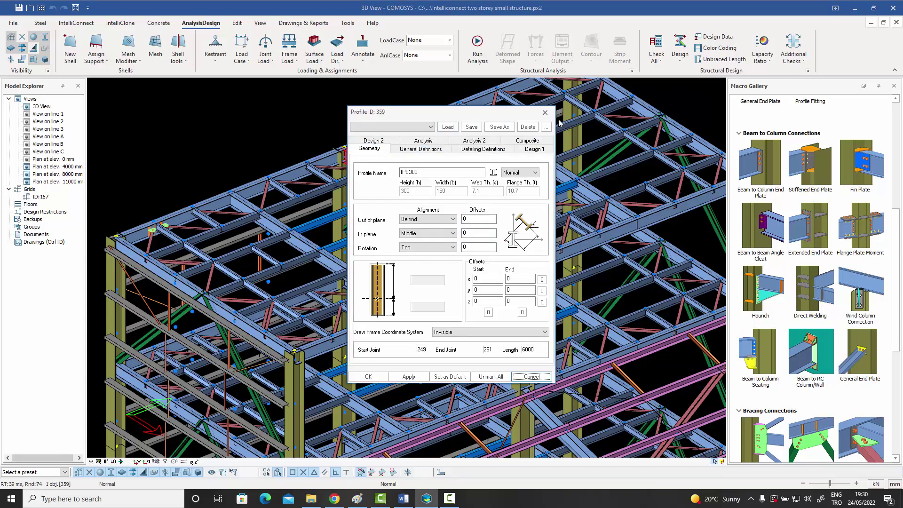
left_click(545, 113)
Review the adjacent intermediate roof beam's properties without changes and view the maximum capacity ratio assignment option.
left_click(243, 203)
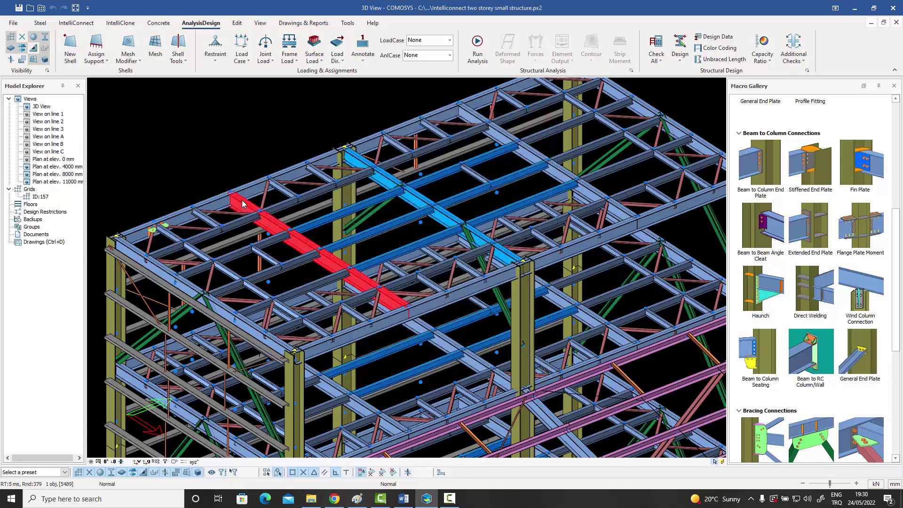
double_click(243, 204)
left_click(544, 117)
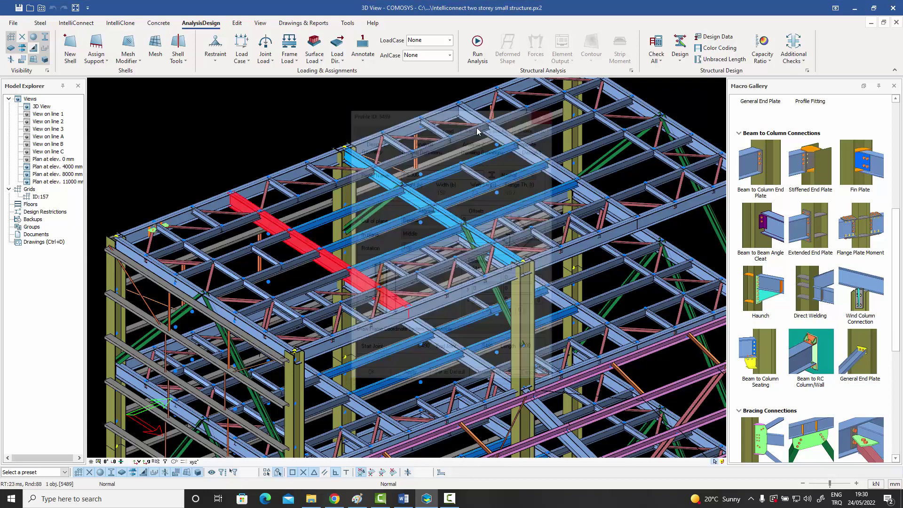
left_click(252, 143)
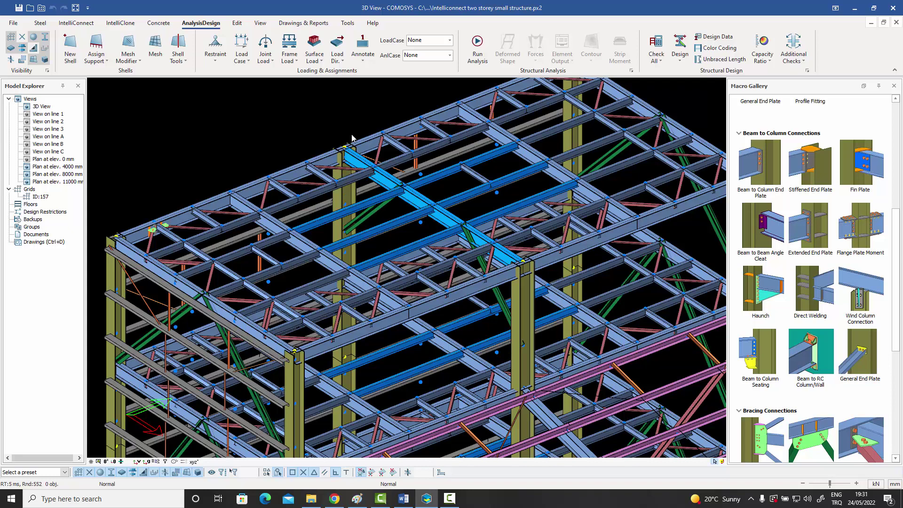
left_click(772, 64)
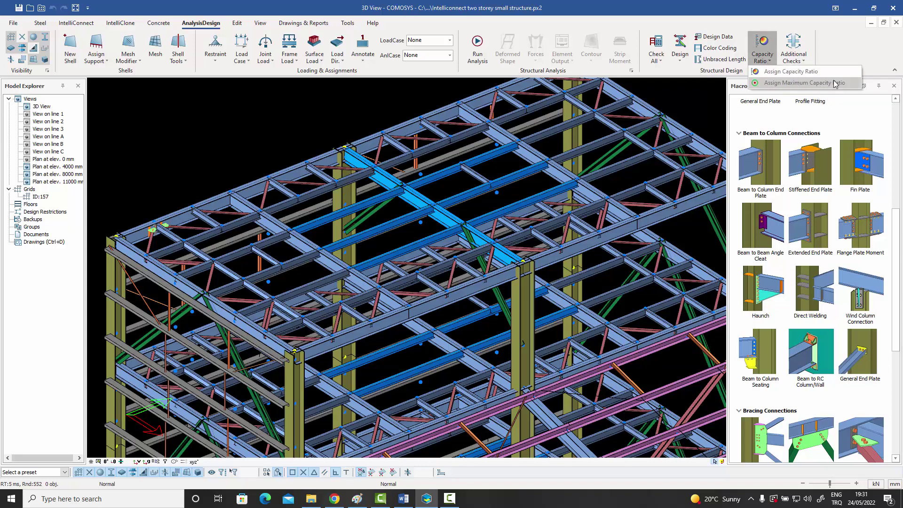
left_click(684, 100)
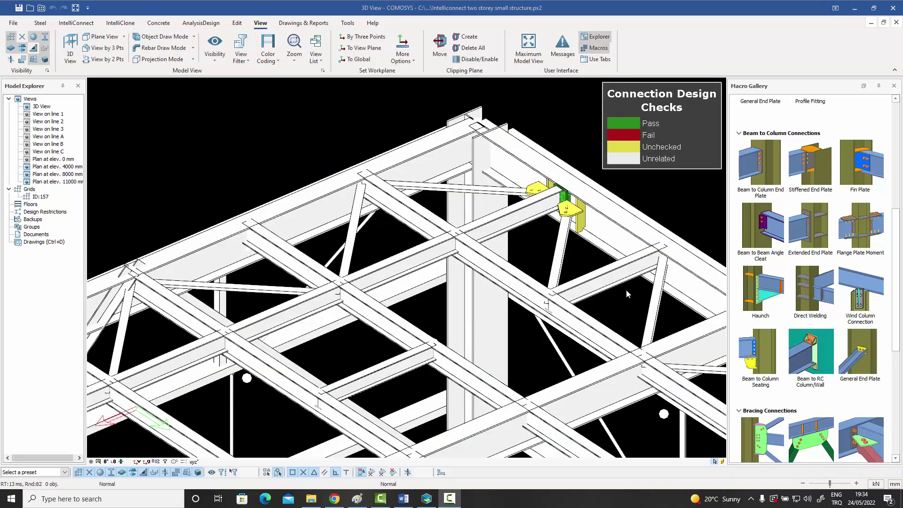
Add a fin plate connection between the roof edge beam and the end of the transverse roof beam beside the brace.
middle_click_drag(627, 291, 643, 291)
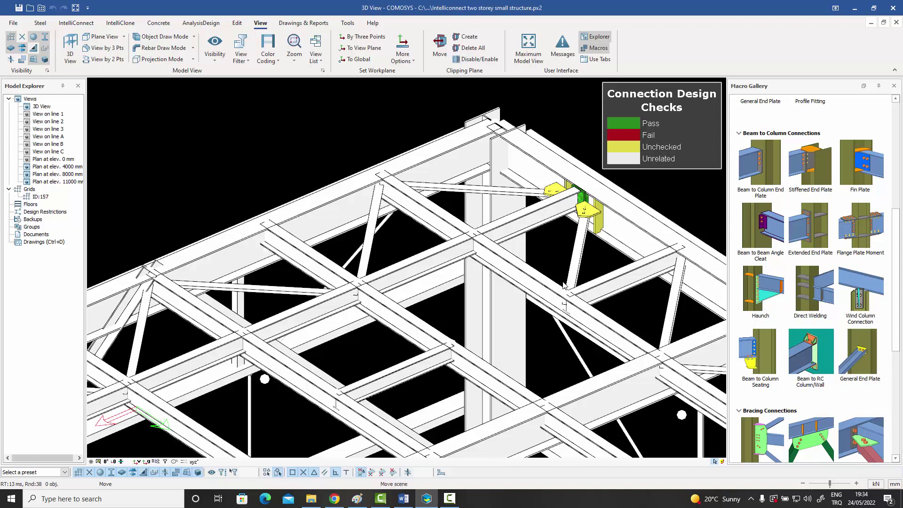
middle_click_drag(564, 283, 579, 282)
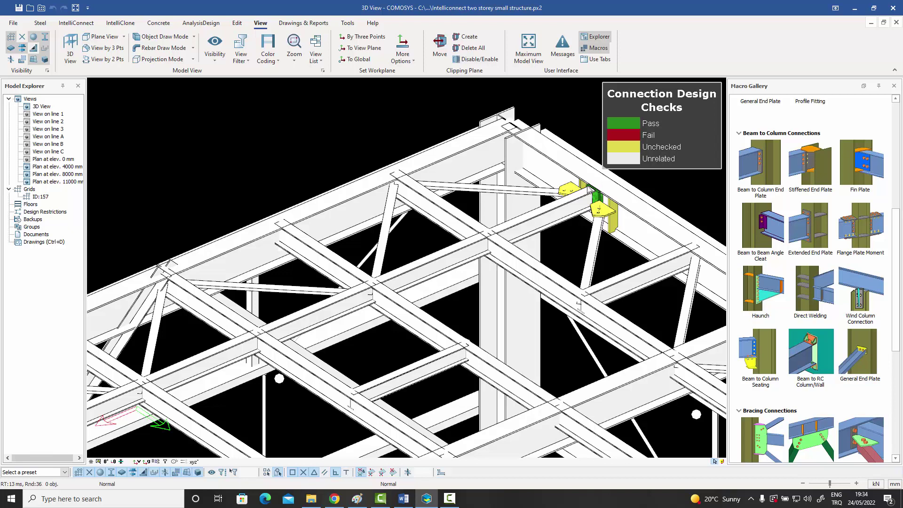
left_click(857, 160)
scroll(395, 185, "up", 3)
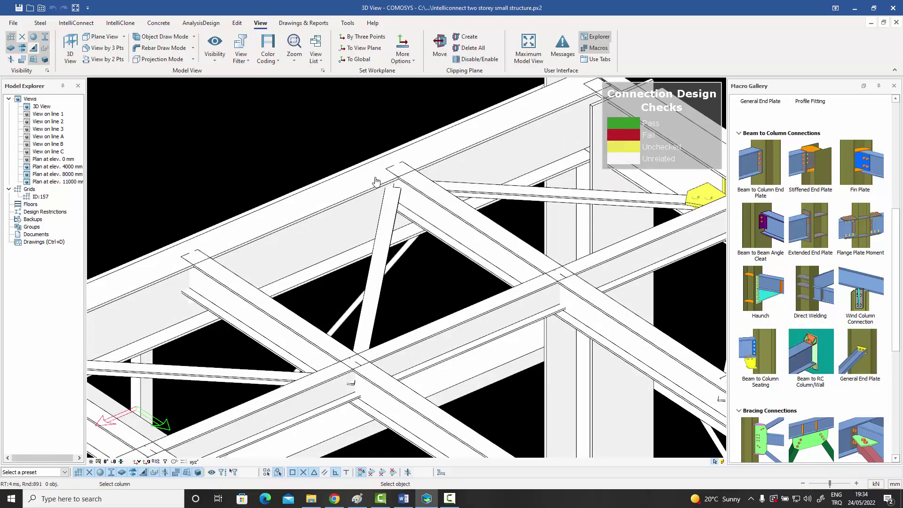
left_click(375, 182)
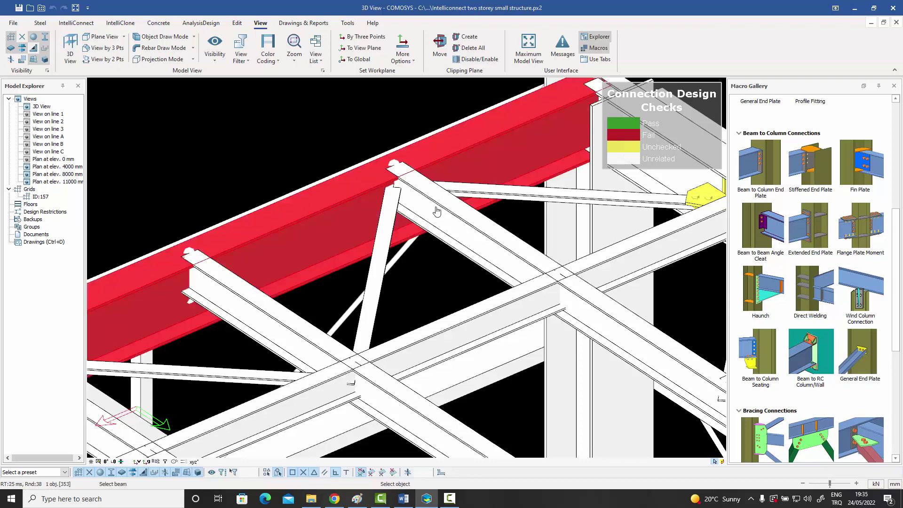
left_click(437, 211)
right_click(436, 208)
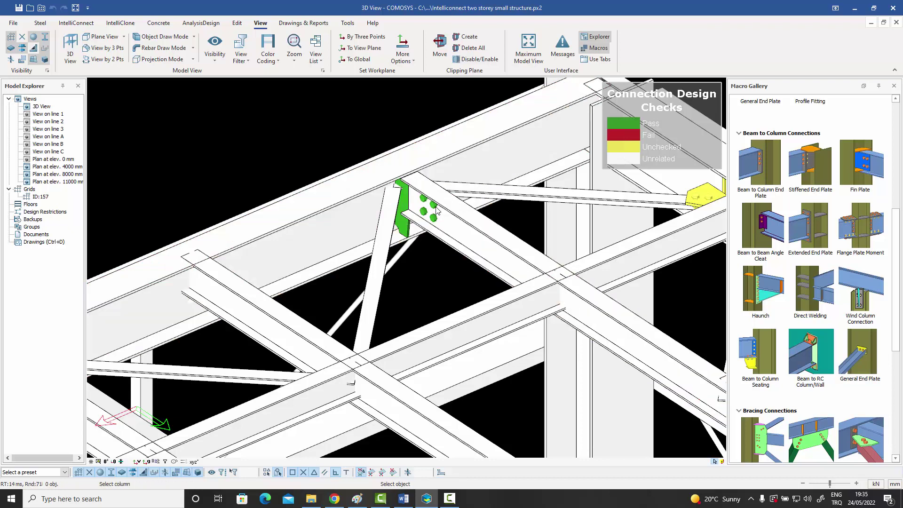
Check the new fin plate up close using the Connection Design Ratio Coloring view option.
scroll(411, 198, "up", 2)
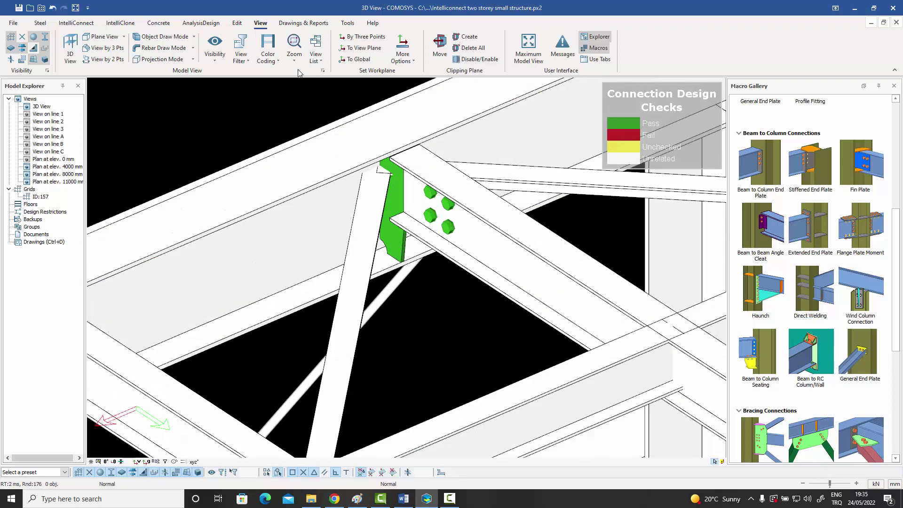
left_click(278, 65)
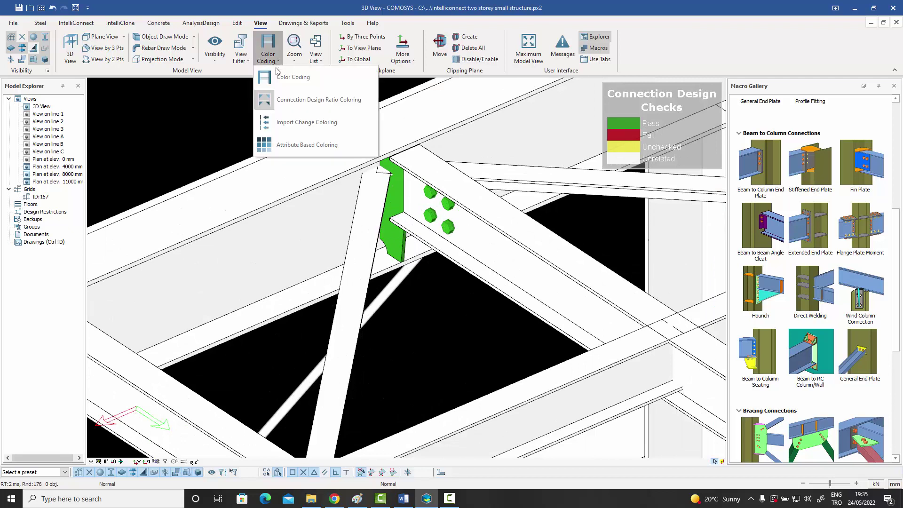
left_click(281, 100)
scroll(409, 189, "down", 1)
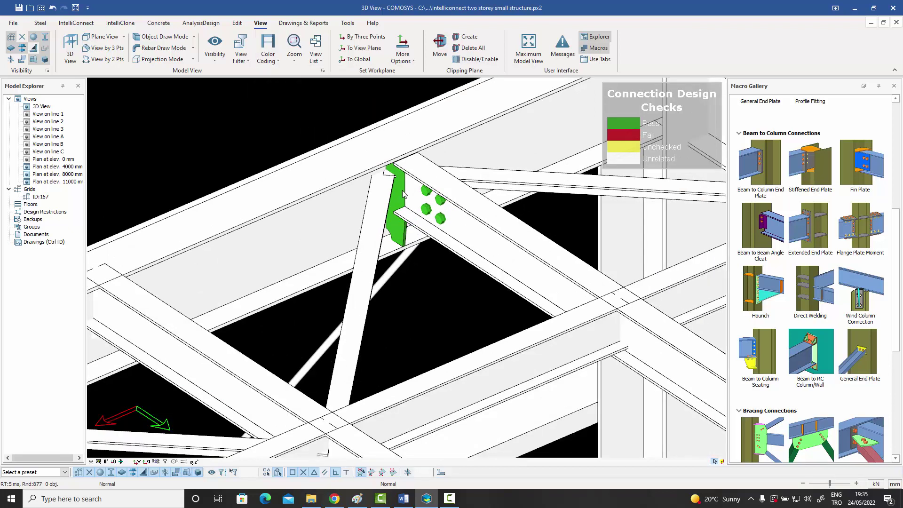
Add a Corner Bolted Gusset Plate joining the diagonal brace to the roof edge beam beside the new fin plate.
scroll(800, 377, "down", 3)
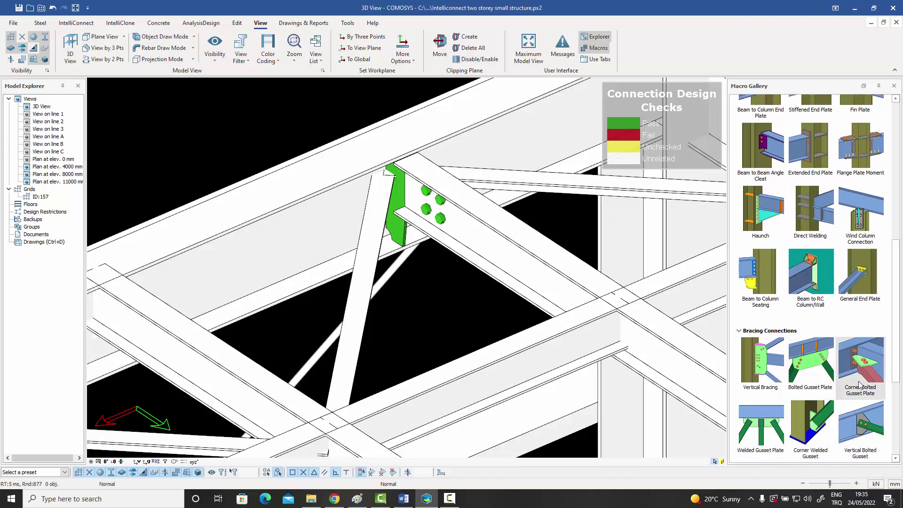
left_click(859, 384)
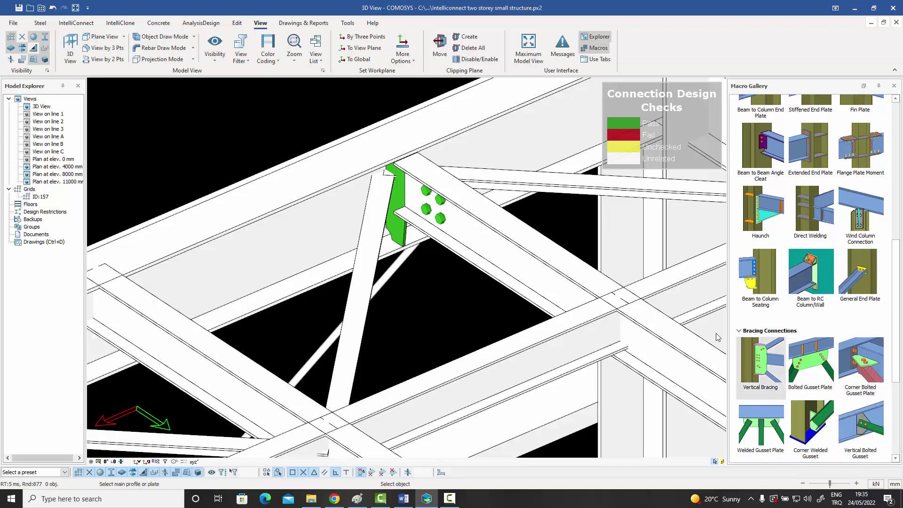
left_click(319, 229)
left_click(379, 209)
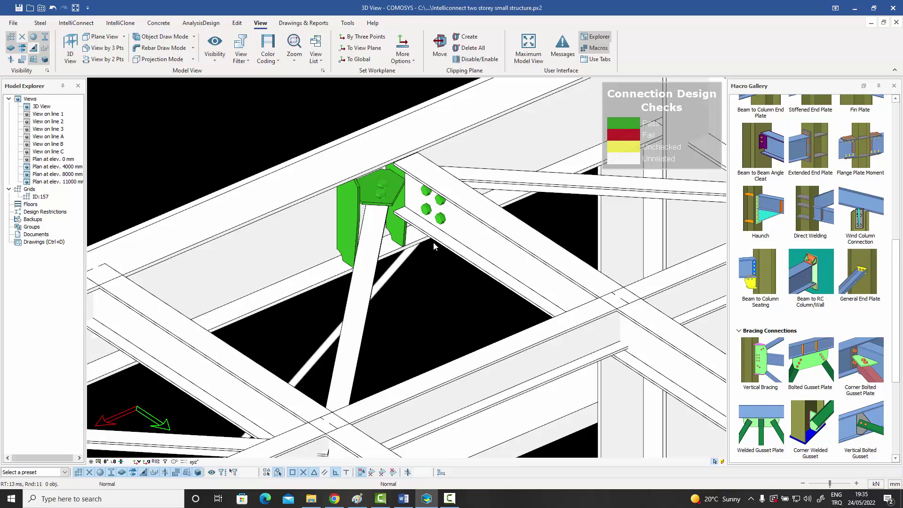
Add a Corner Bolted Gusset Plate for the diagonal brace on the opposite side of the same transverse beam.
left_click(397, 195)
middle_click_drag(397, 195, 429, 119)
left_click(429, 119)
left_click(863, 357)
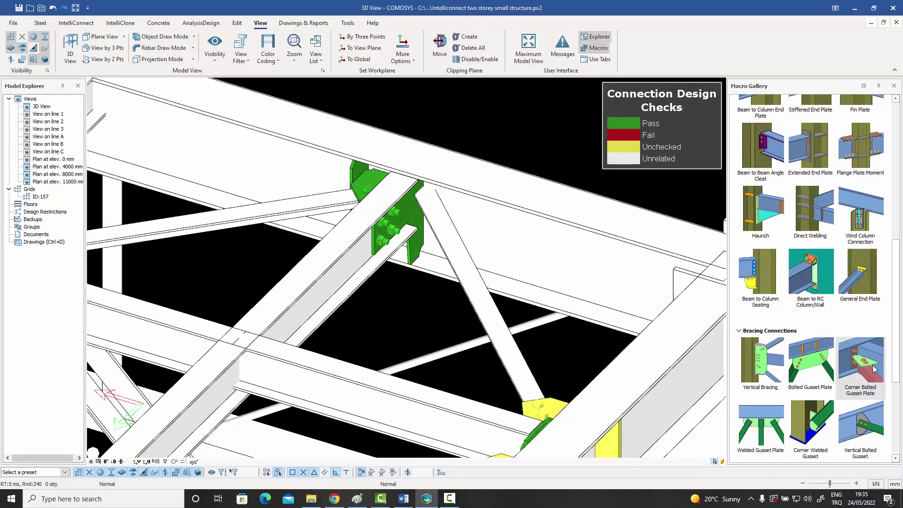
left_click(479, 234)
left_click(444, 235)
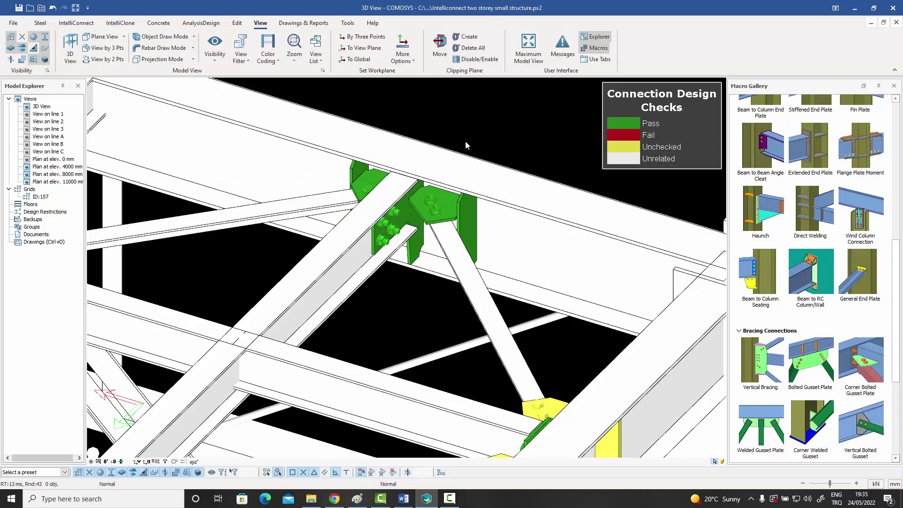
Add a Beam to Beam End Plate connecting the adjacent transverse roof beam to the edge beam.
middle_click_drag(466, 145, 498, 188)
scroll(800, 261, "up", 5)
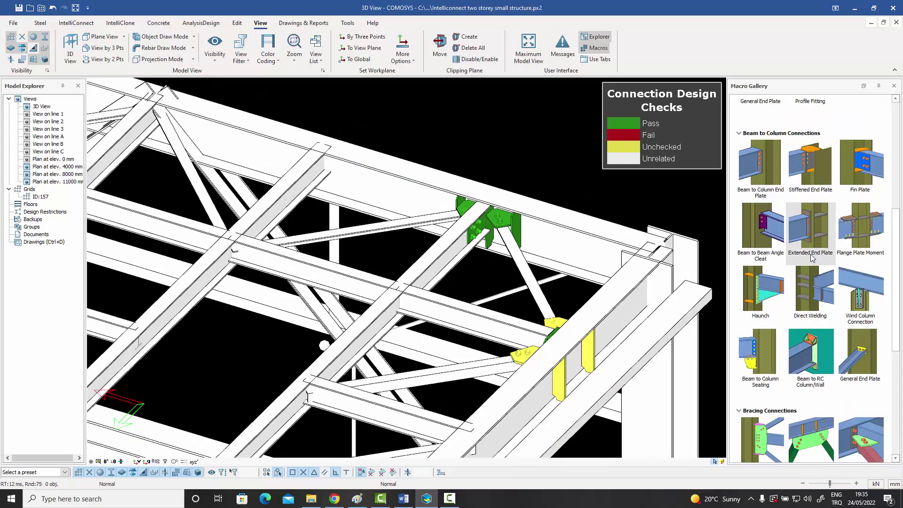
scroll(812, 256, "up", 2)
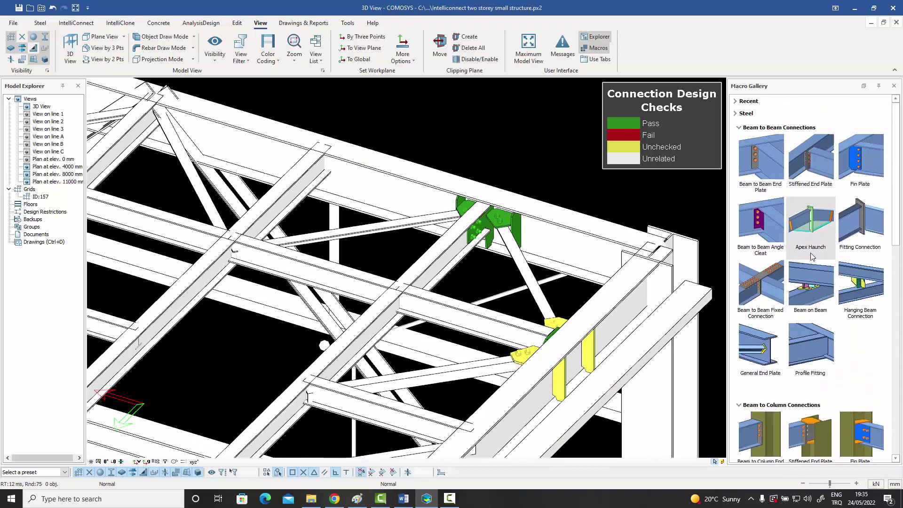
left_click(758, 154)
left_click(336, 177)
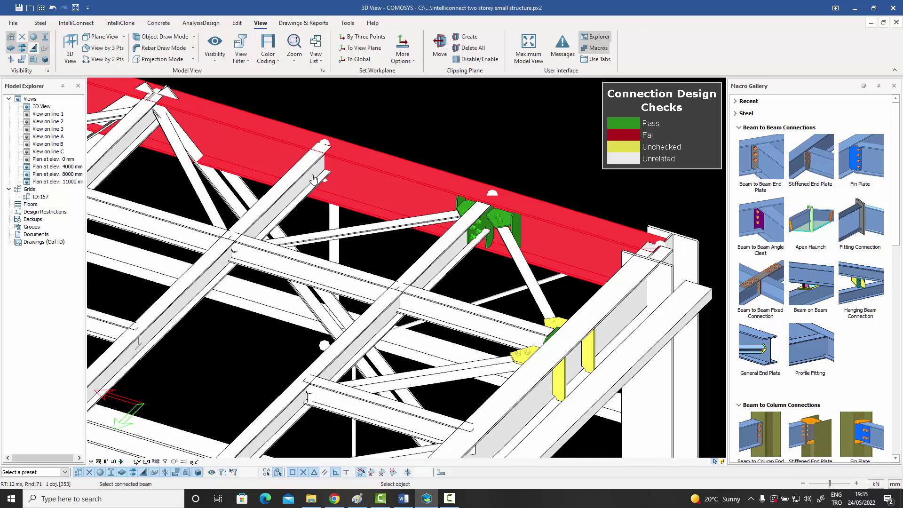
left_click(314, 179)
scroll(344, 161, "down", 4)
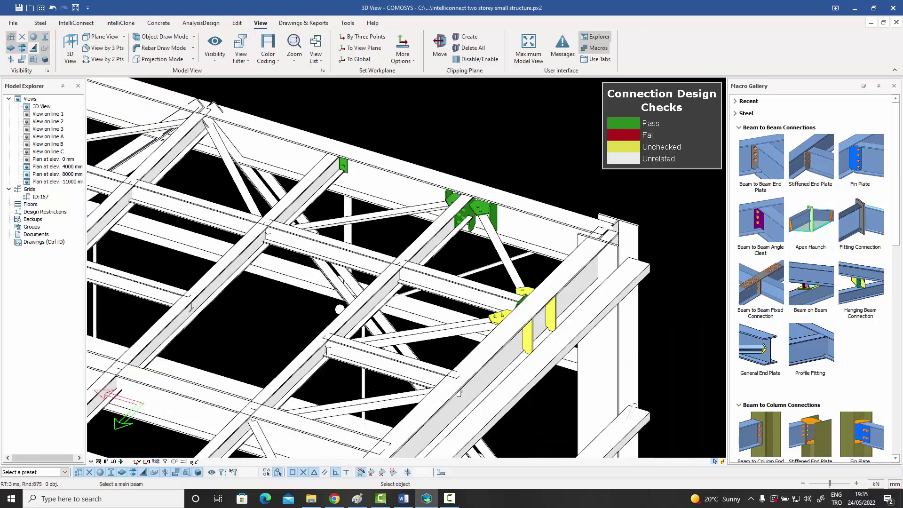
Add a Bolted Gusset Plate beneath the roof edge beam connecting the two lower diagonal braces that meet there.
middle_click_drag(363, 134, 377, 160)
scroll(377, 157, "up", 5)
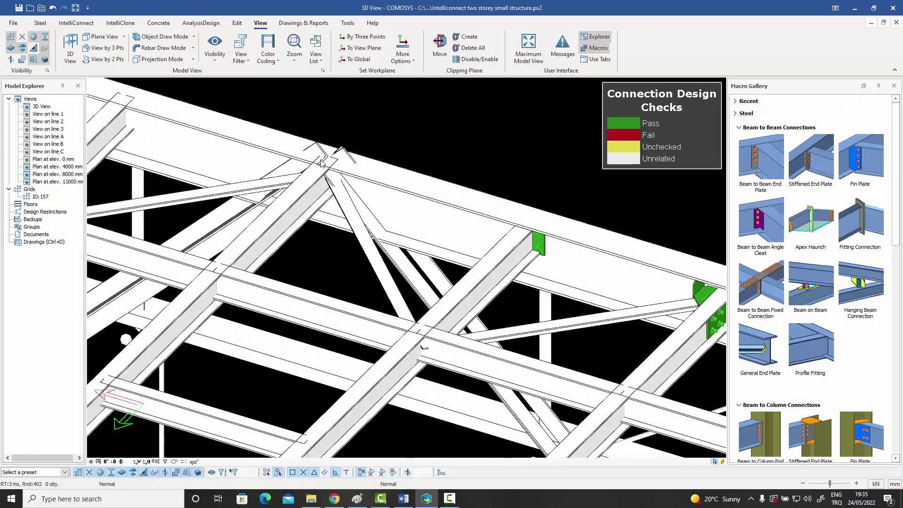
scroll(790, 342, "down", 6)
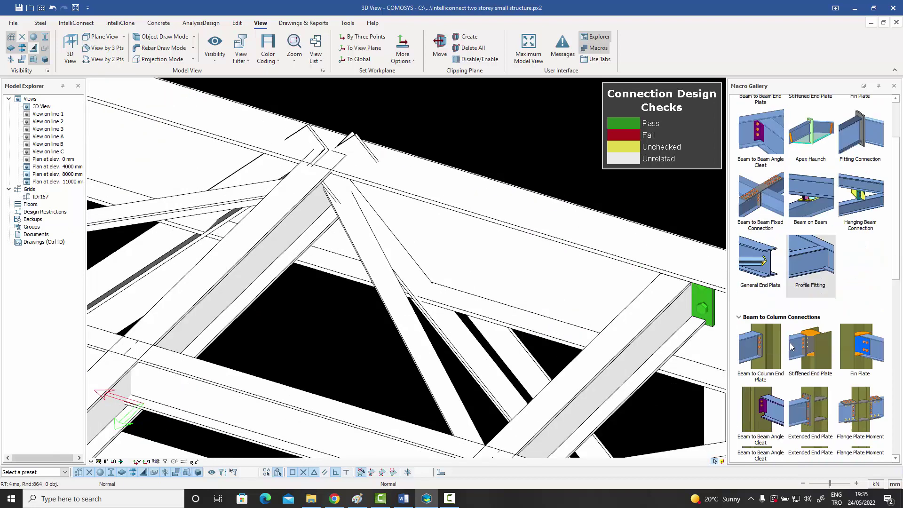
left_click(816, 356)
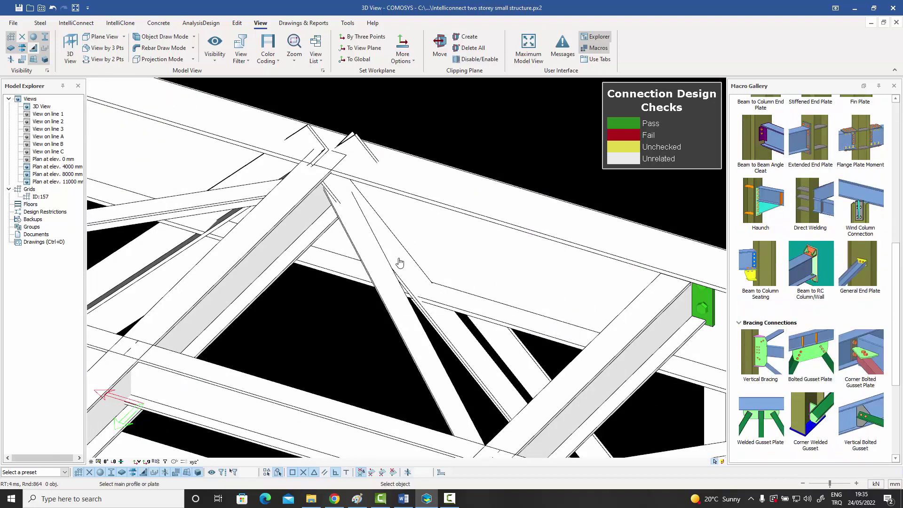
left_click(332, 266)
left_click(162, 260)
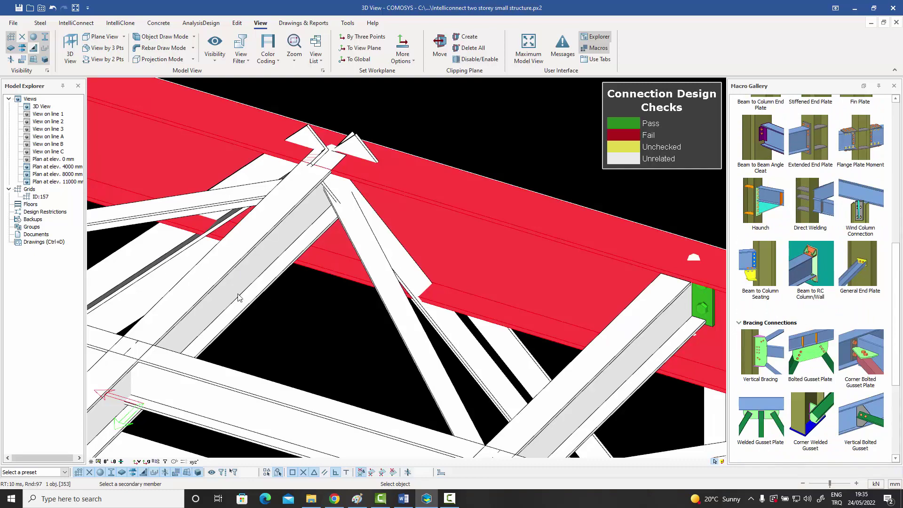
left_click(460, 347)
right_click(460, 347)
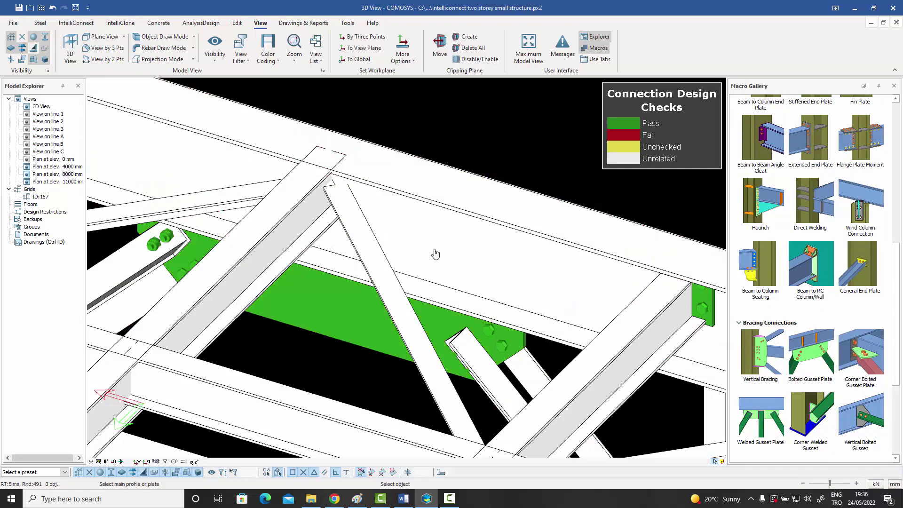
Add a Flange Plate Moment connection joining the two roof beams on opposite sides of the column top.
scroll(451, 132, "down", 2)
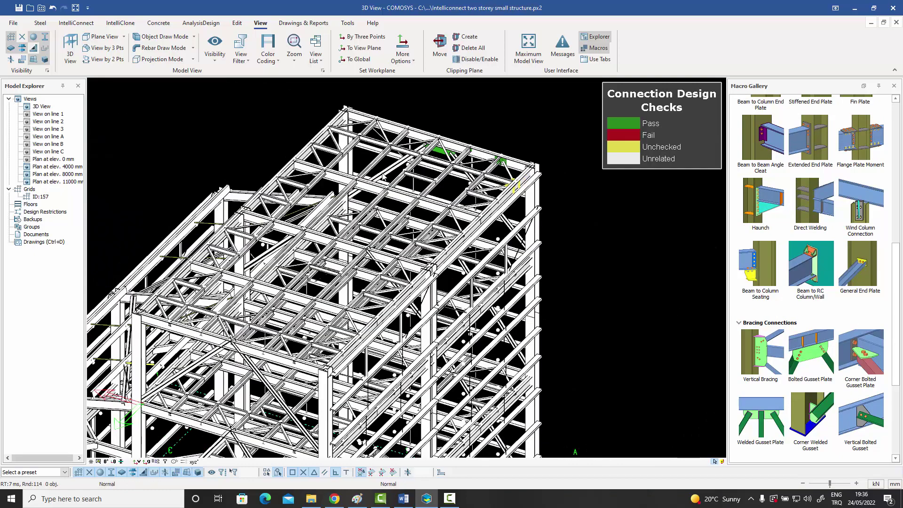
scroll(284, 218, "up", 3)
scroll(283, 218, "up", 2)
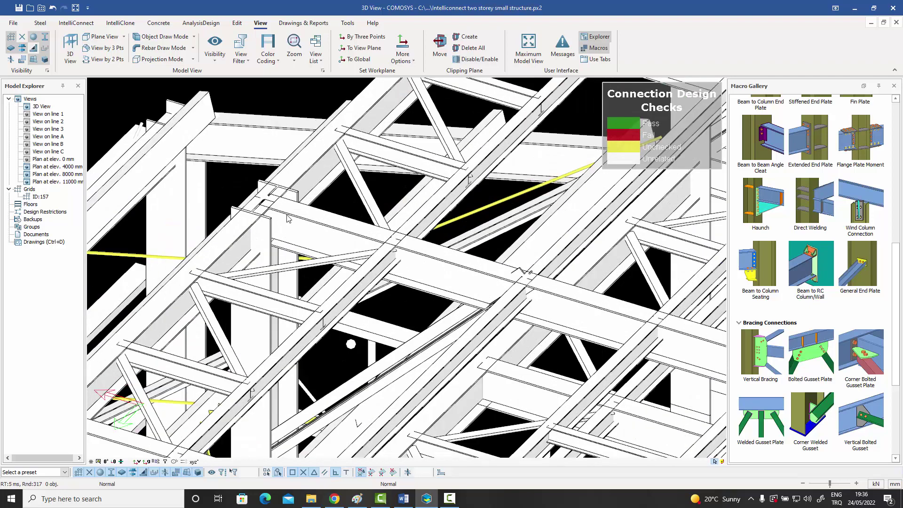
left_click(794, 150)
scroll(256, 236, "up", 2)
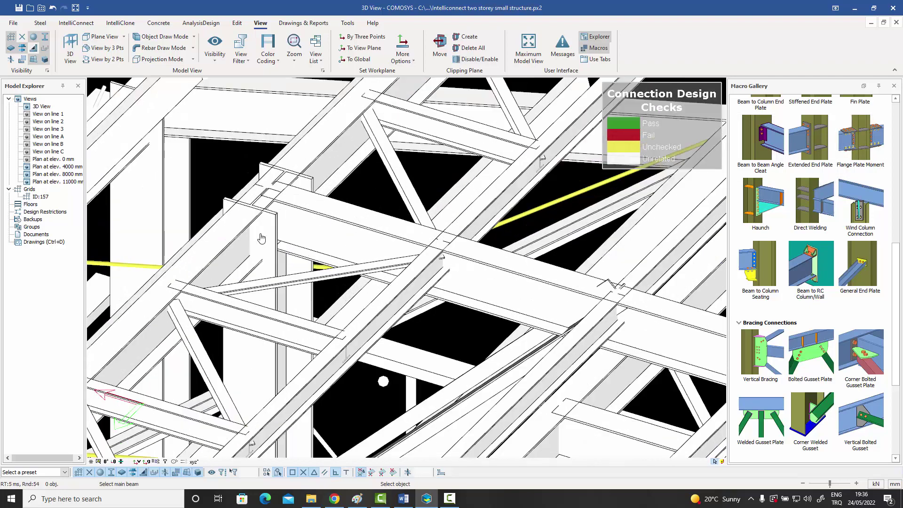
left_click(260, 361)
left_click(311, 173)
left_click(320, 159)
right_click(382, 185)
left_click(397, 185)
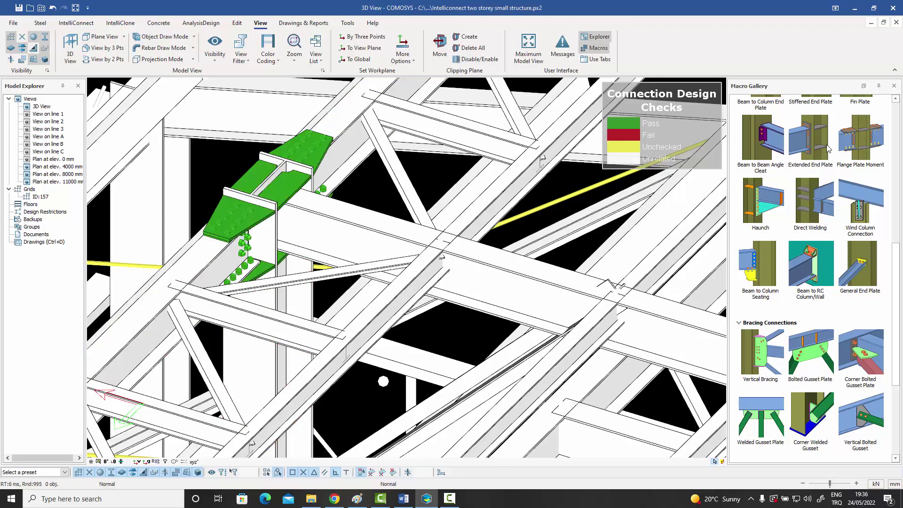
Add a beam-to-column Fin Plate between the same column and the perpendicular roof beam, including the lower stiffener and no doubler plates.
scroll(865, 172, "up", 3)
scroll(865, 172, "up", 1)
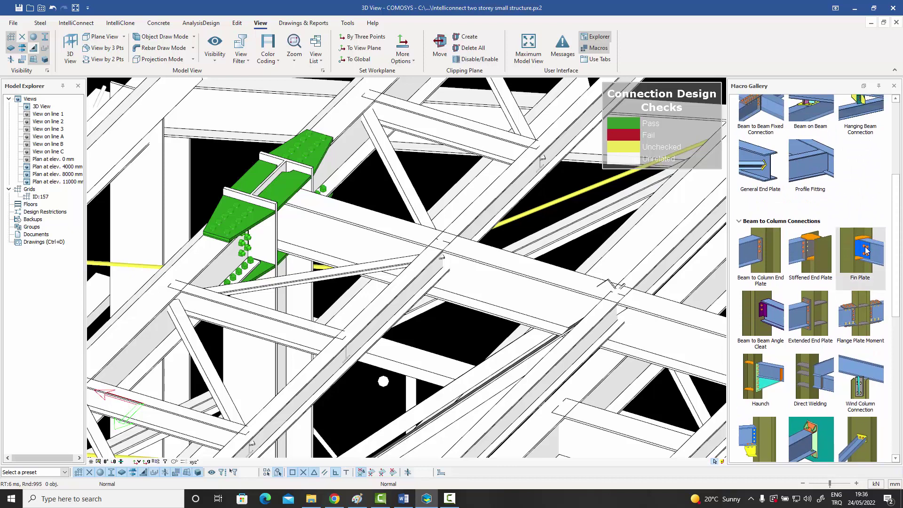
left_click(866, 250)
scroll(316, 230, "up", 2)
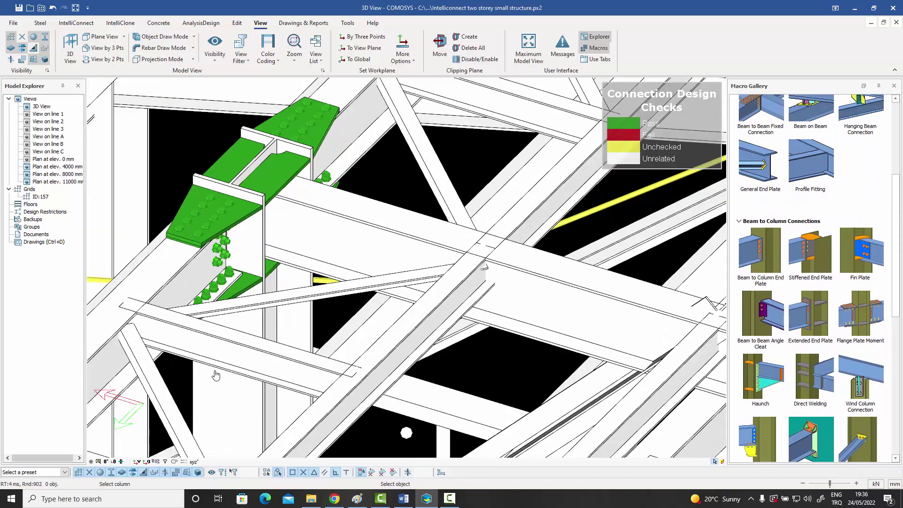
left_click(224, 394)
left_click(331, 240)
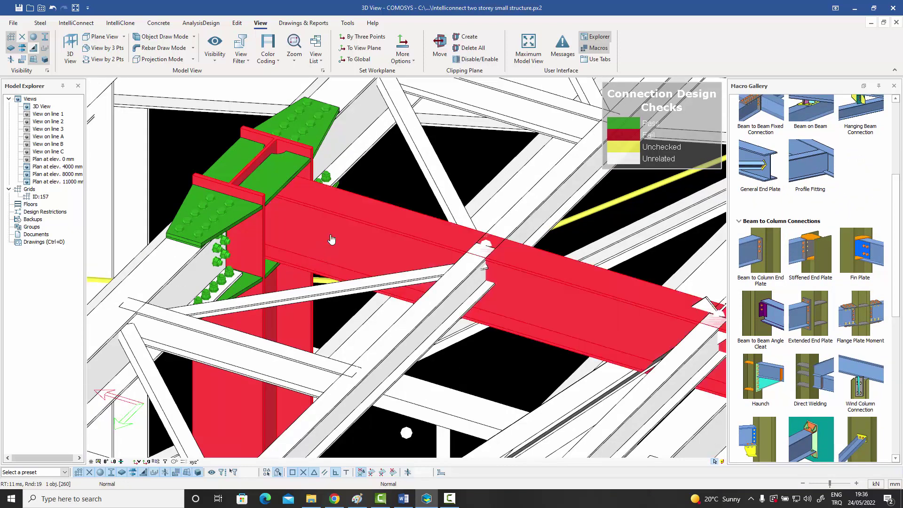
scroll(300, 195, "up", 2)
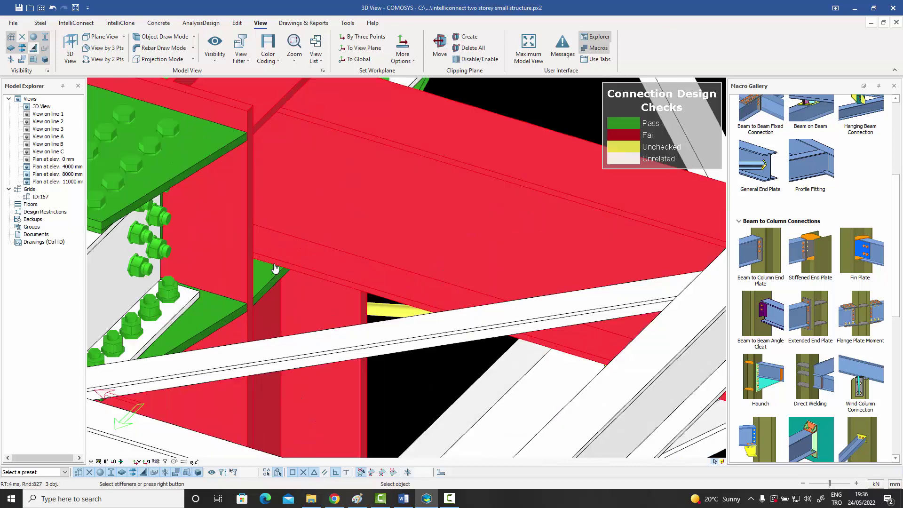
left_click(273, 285)
right_click(275, 286)
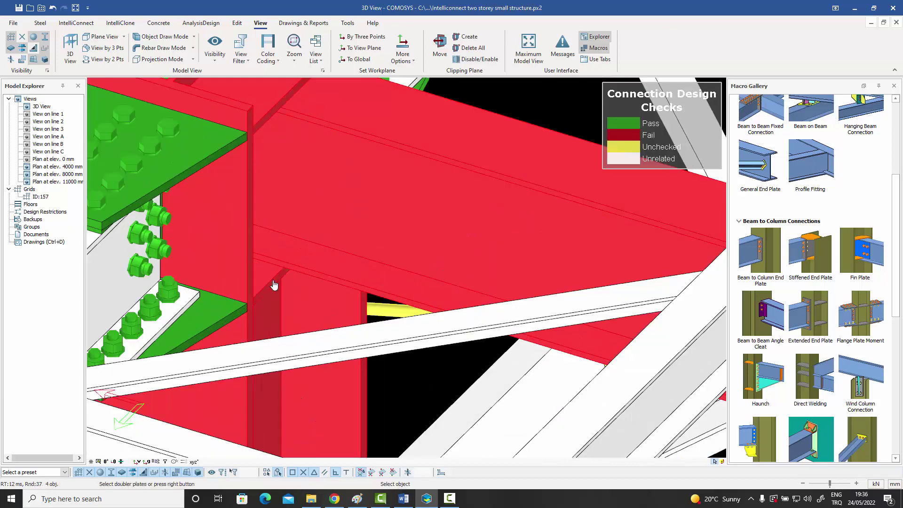
right_click(274, 285)
scroll(376, 170, "down", 3)
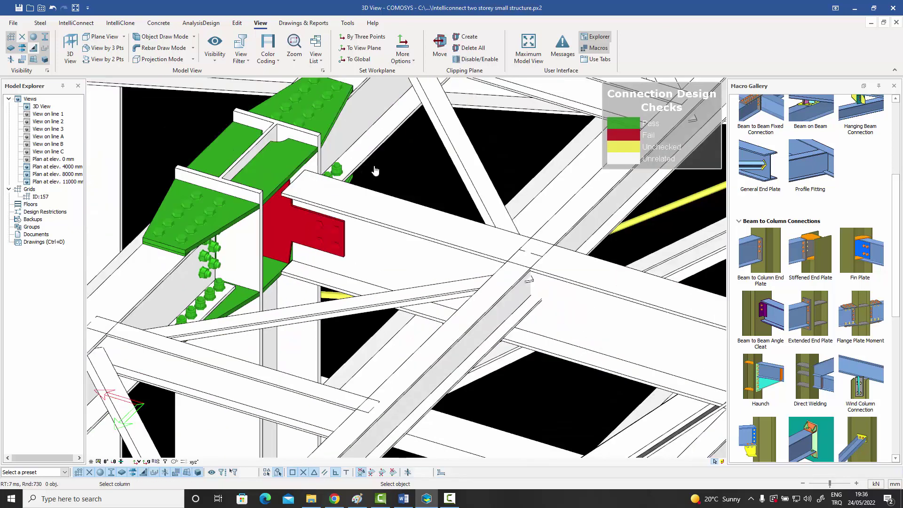
Open the default connection design report for the fin plate joining the perpendicular roof beam to the column top.
scroll(391, 173, "down", 5)
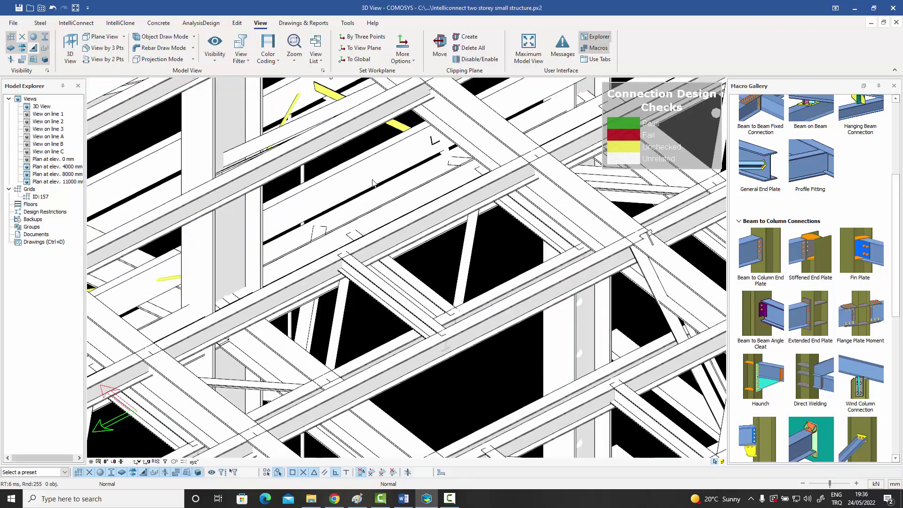
scroll(372, 183, "down", 4)
middle_click_drag(339, 169, 356, 219)
scroll(367, 153, "up", 5)
scroll(368, 152, "up", 3)
left_click(347, 234)
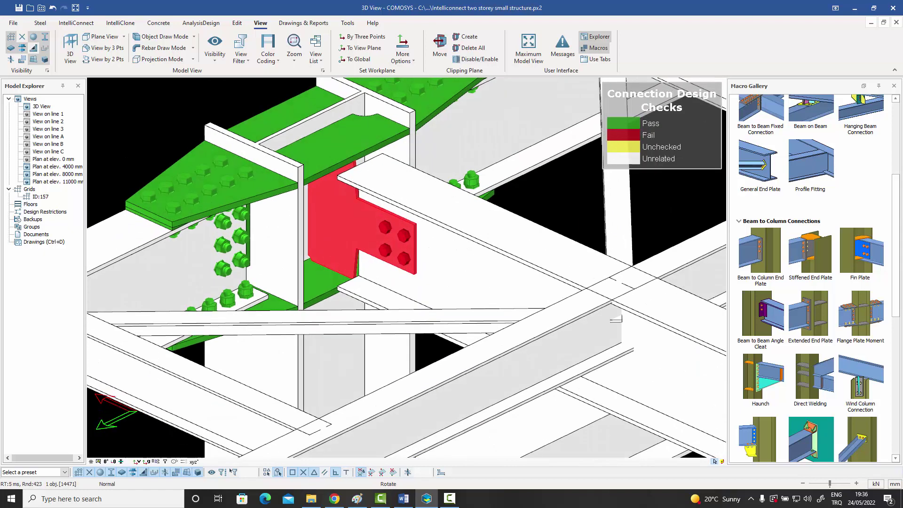
right_click(349, 225)
mouse_move(414, 434)
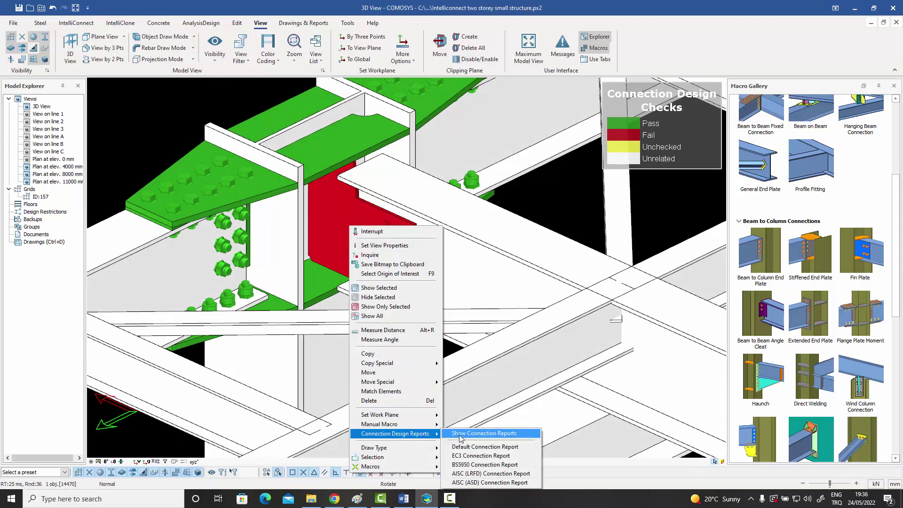
left_click(475, 446)
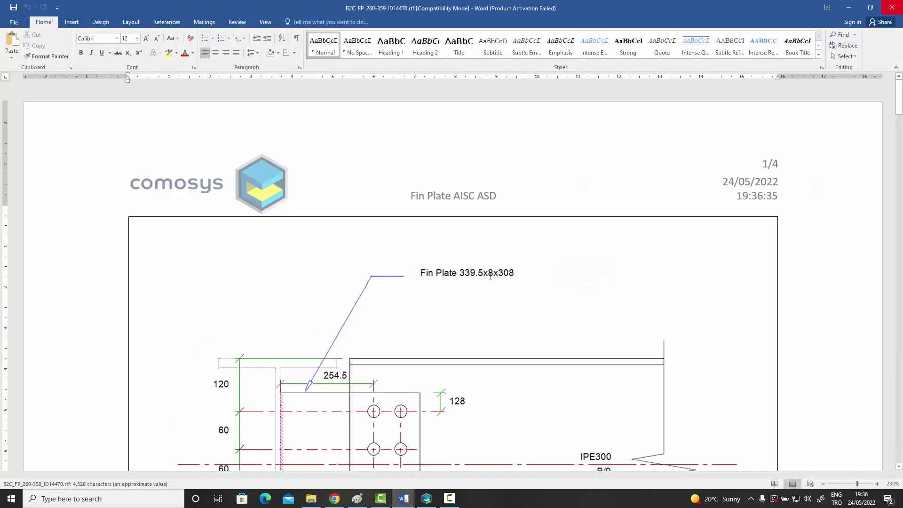
Review the fin plate report's connection drawing, bolt group data, geometry checks and weld checks.
scroll(476, 274, "down", 15)
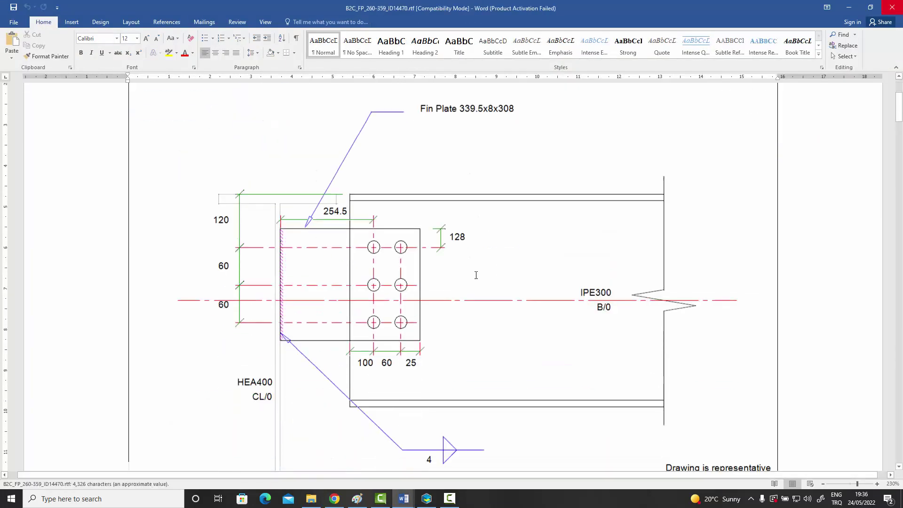
scroll(821, 240, "down", 8)
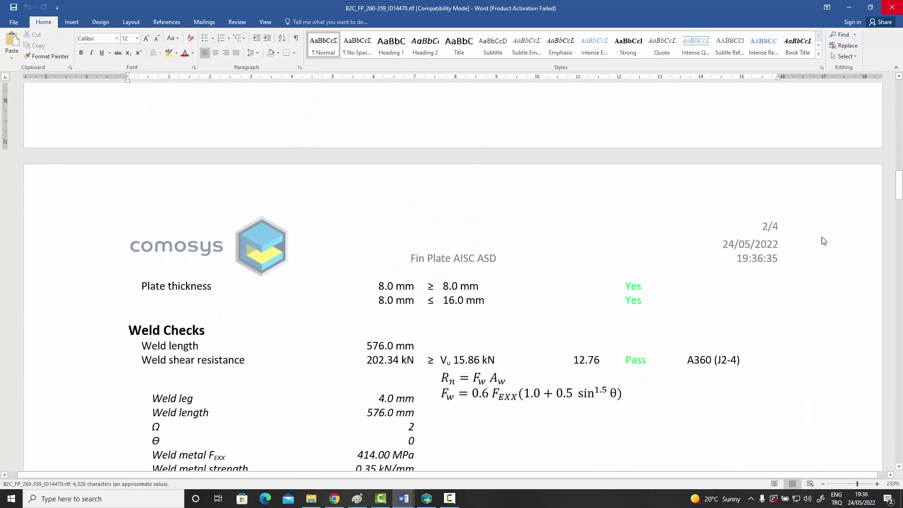
scroll(676, 244, "up", 5)
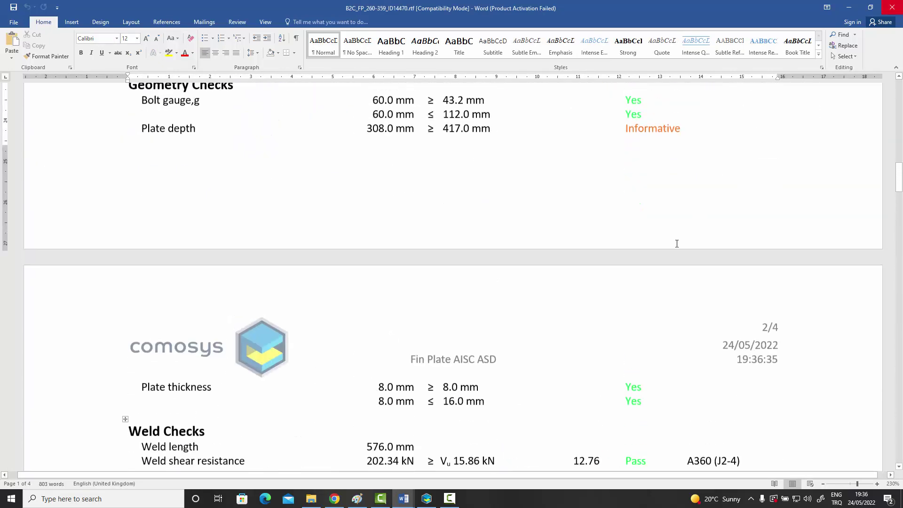
scroll(675, 244, "down", 5)
scroll(668, 314, "up", 6)
scroll(668, 314, "up", 3)
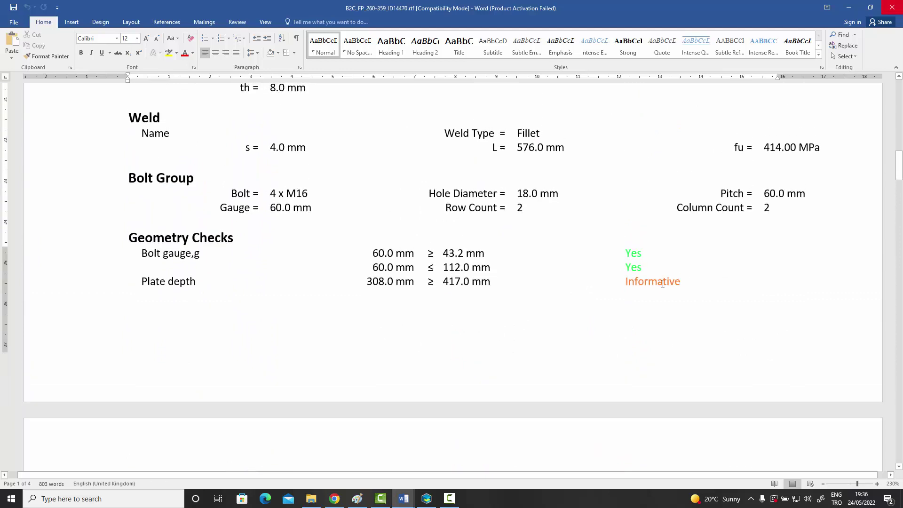
Examine the report's bolt shear, tearing and plate checks through to the last page, then close it and return to COMOSYS.
scroll(663, 283, "down", 10)
scroll(663, 283, "down", 12)
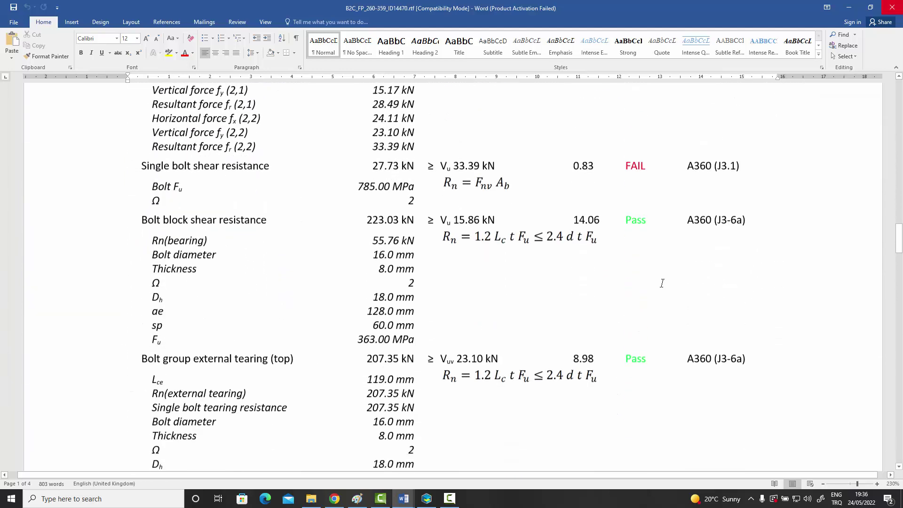
scroll(662, 277, "up", 5)
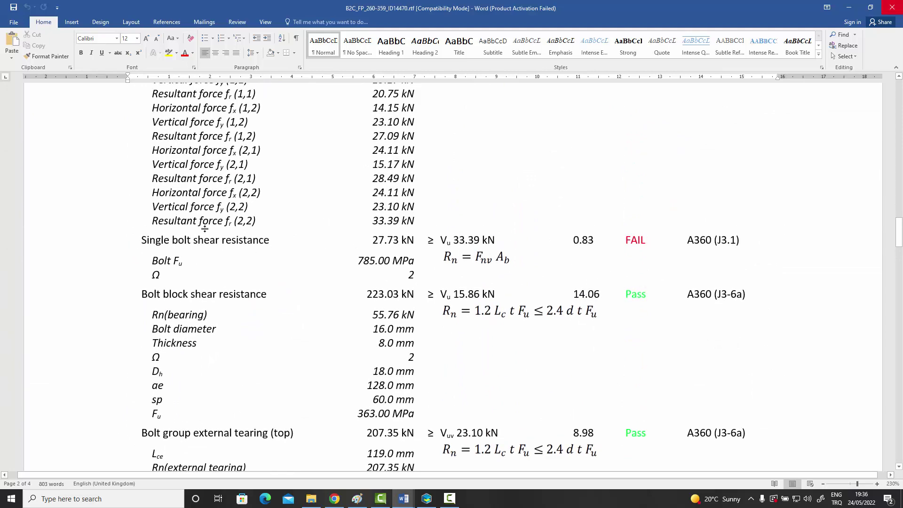
scroll(557, 273, "down", 12)
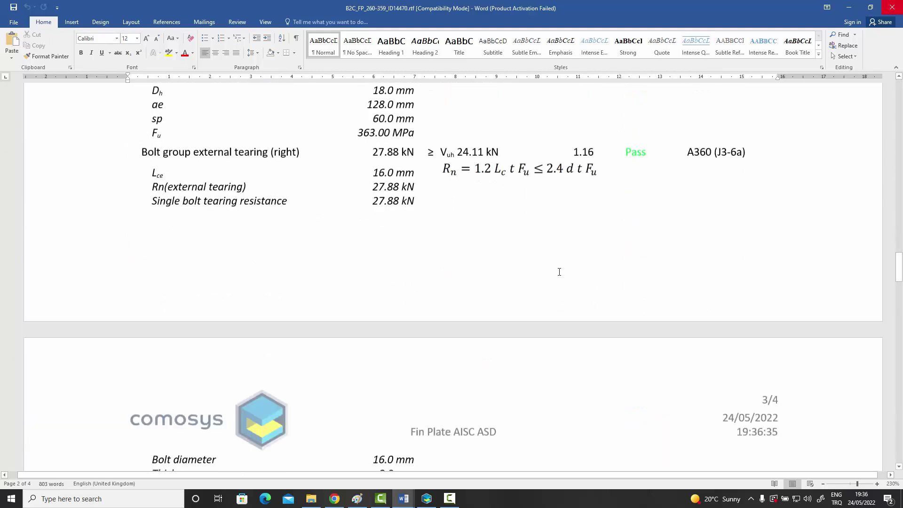
scroll(560, 275, "down", 10)
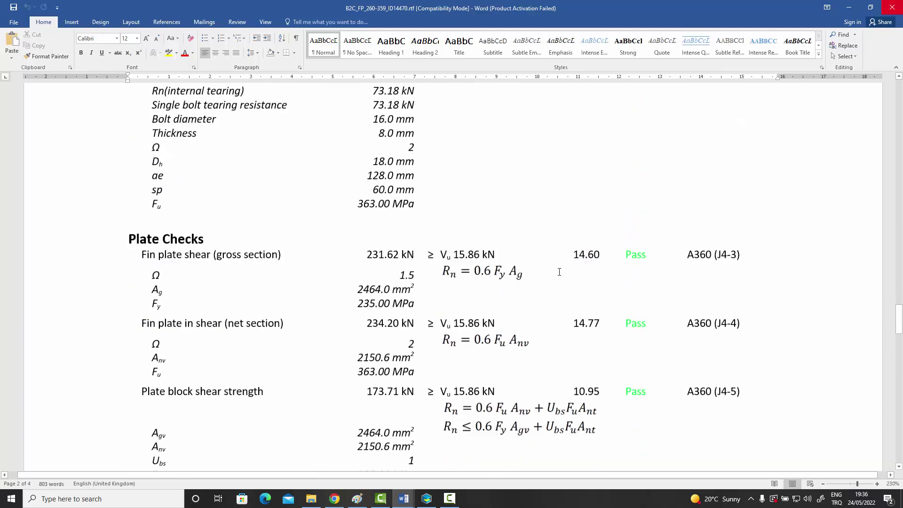
scroll(558, 272, "down", 12)
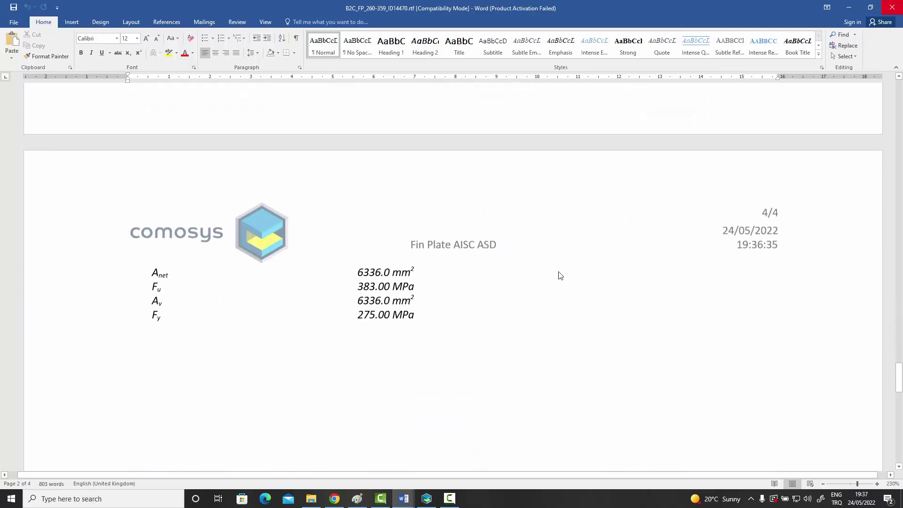
left_click(892, 7)
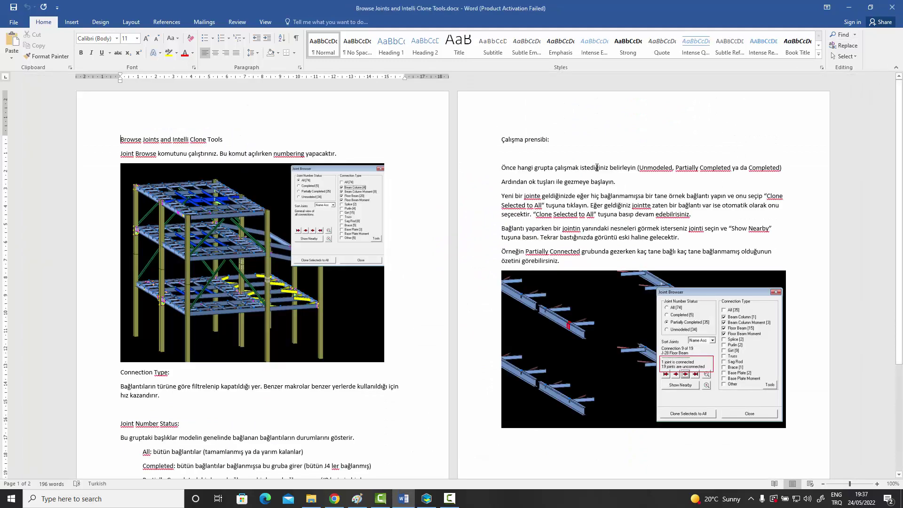
left_click(849, 7)
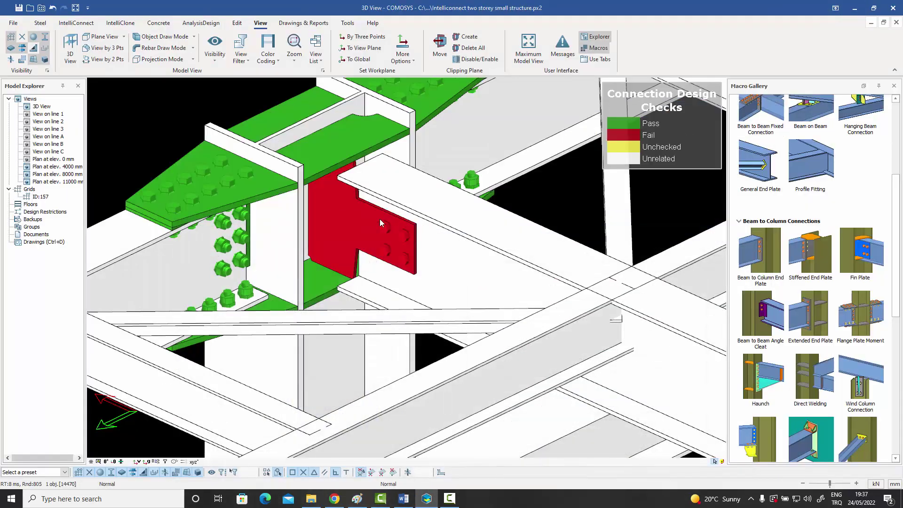
Set the bolt diameter of the beam-to-column fin plate connection to 20 and apply the change.
double_click(344, 229)
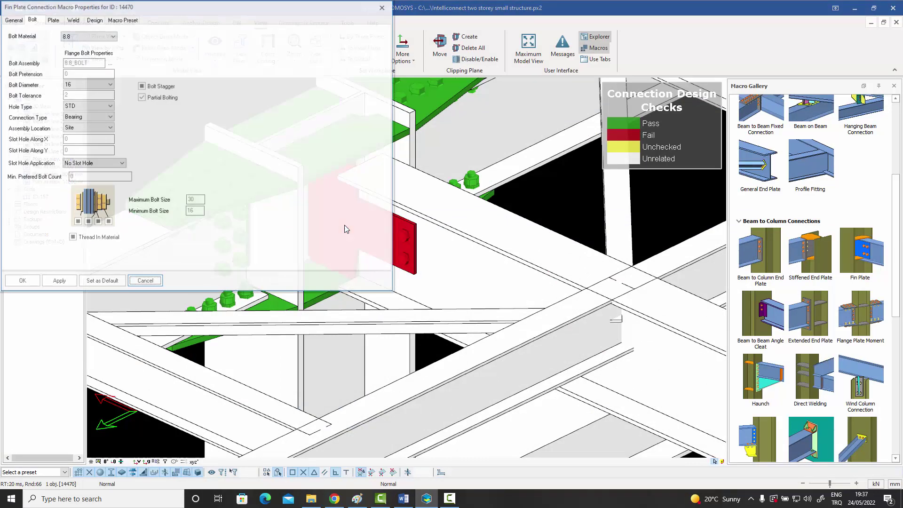
left_click_drag(183, 9, 534, 94)
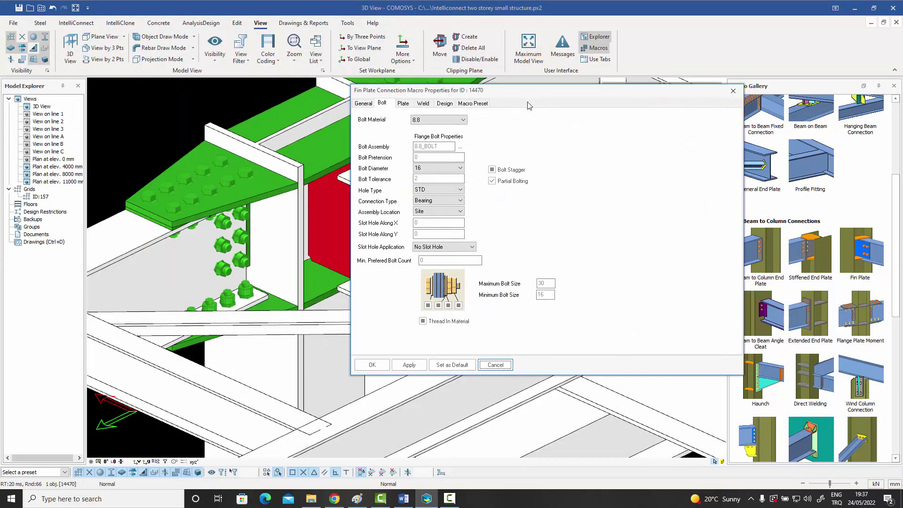
left_click(459, 168)
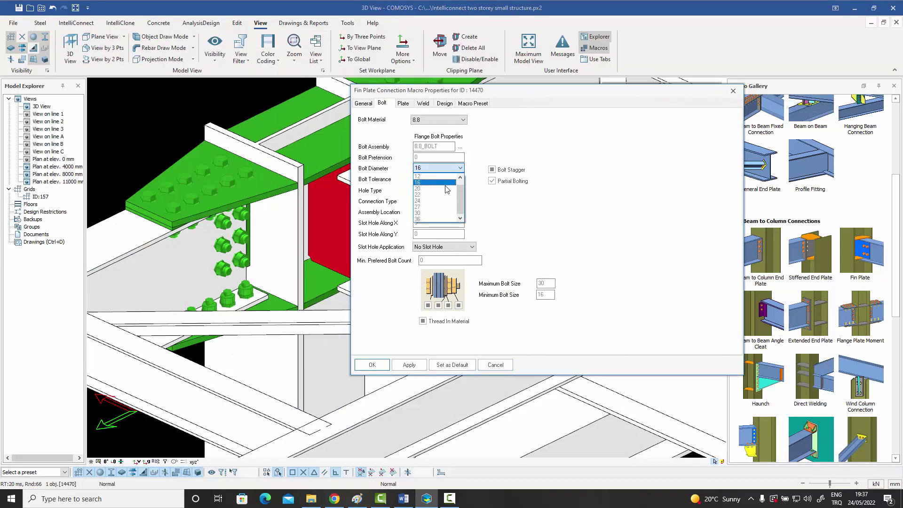
left_click(431, 188)
left_click(372, 365)
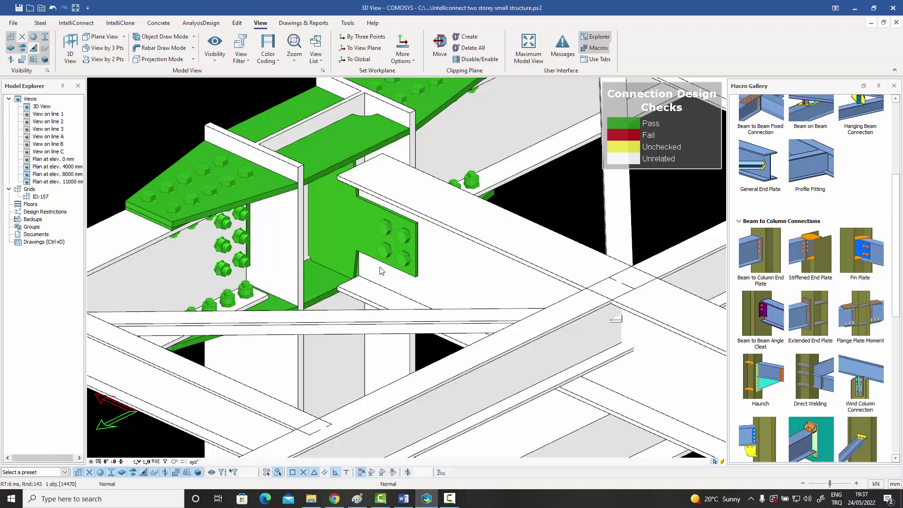
scroll(397, 317, "down", 5)
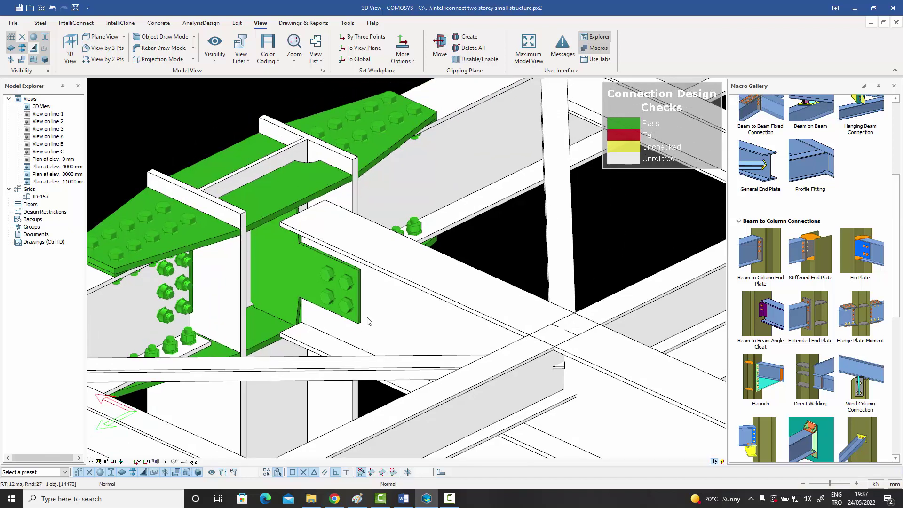
scroll(397, 318, "down", 4)
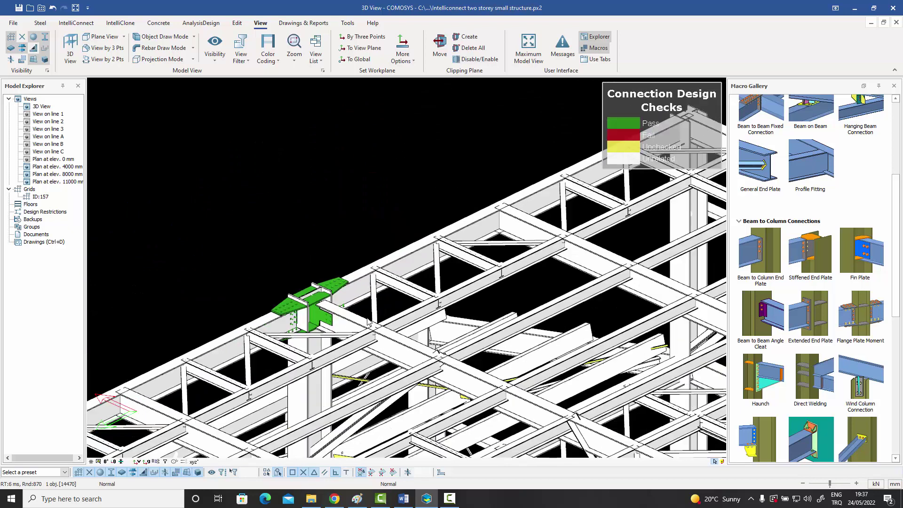
middle_click_drag(350, 330, 307, 311)
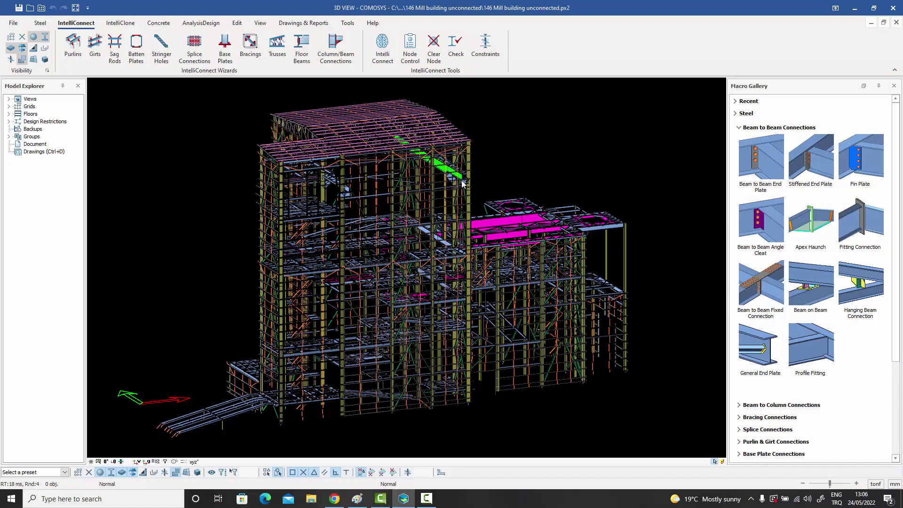
Examine the unconnected mill building model from several sides, including a closer look at the joints on its frames.
mouse_move(461, 219)
middle_mouse_down()
mouse_move(465, 200)
mouse_move(455, 218)
mouse_move(421, 228)
mouse_move(459, 220)
middle_mouse_up()
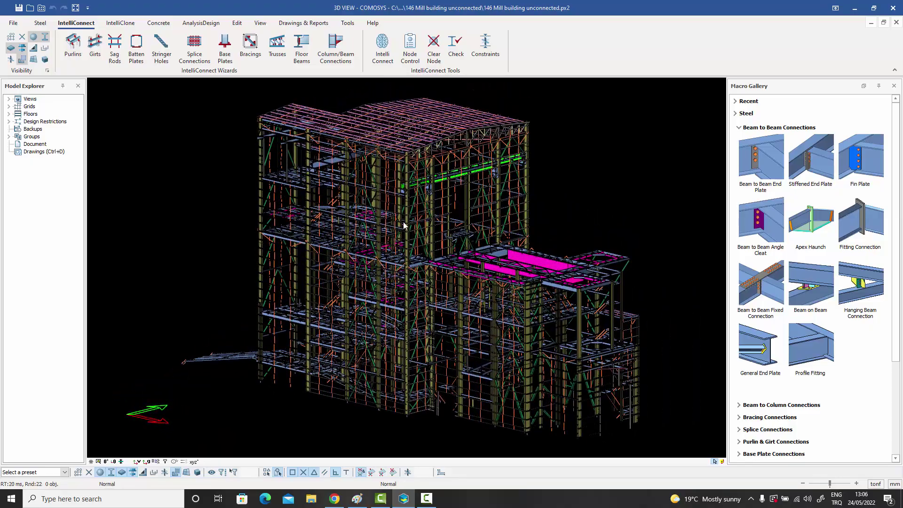
scroll(403, 225, "up", 5)
scroll(403, 225, "down", 5)
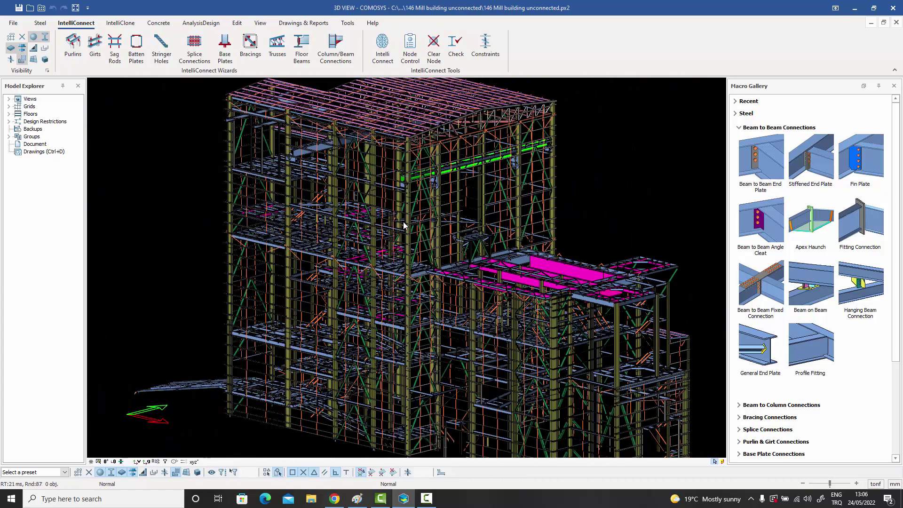
scroll(404, 225, "up", 3)
scroll(402, 216, "down", 3)
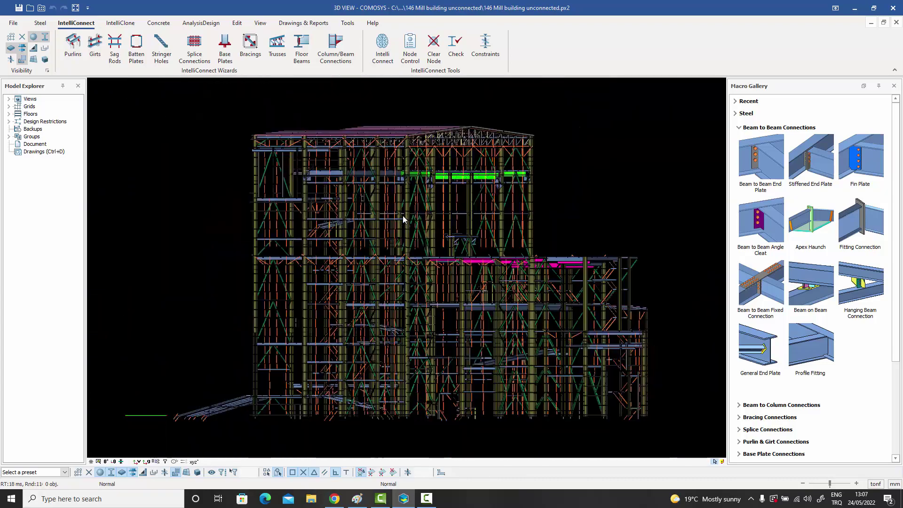
middle_click_drag(403, 215, 372, 181)
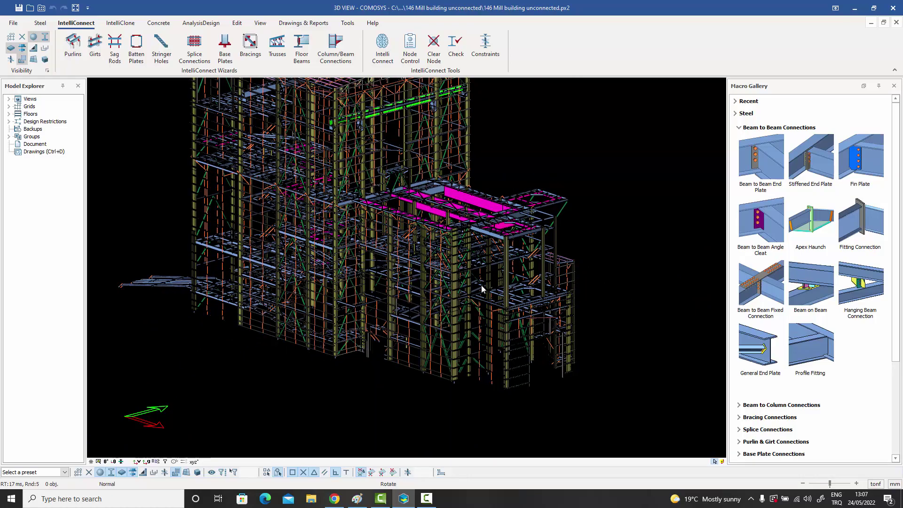
scroll(456, 272, "up", 2)
scroll(464, 271, "up", 2)
scroll(463, 272, "down", 2)
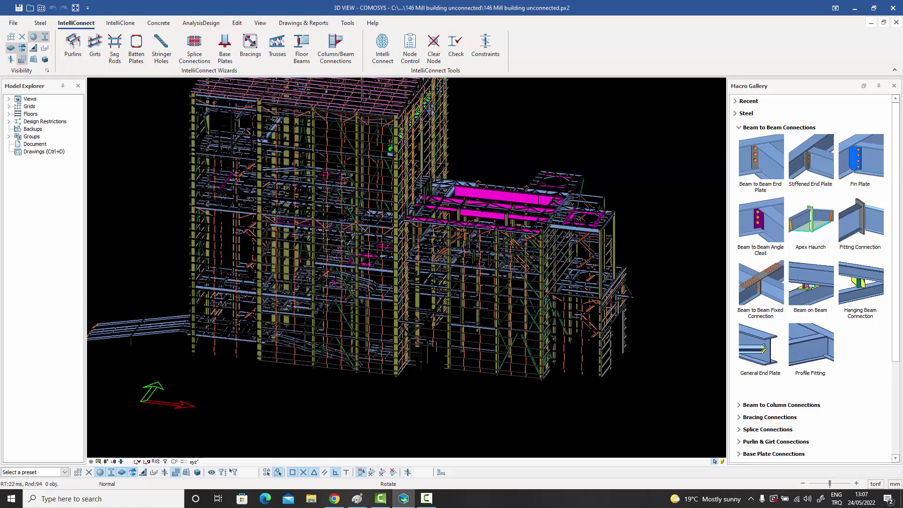
middle_click_drag(463, 271, 409, 288)
scroll(454, 281, "up", 2)
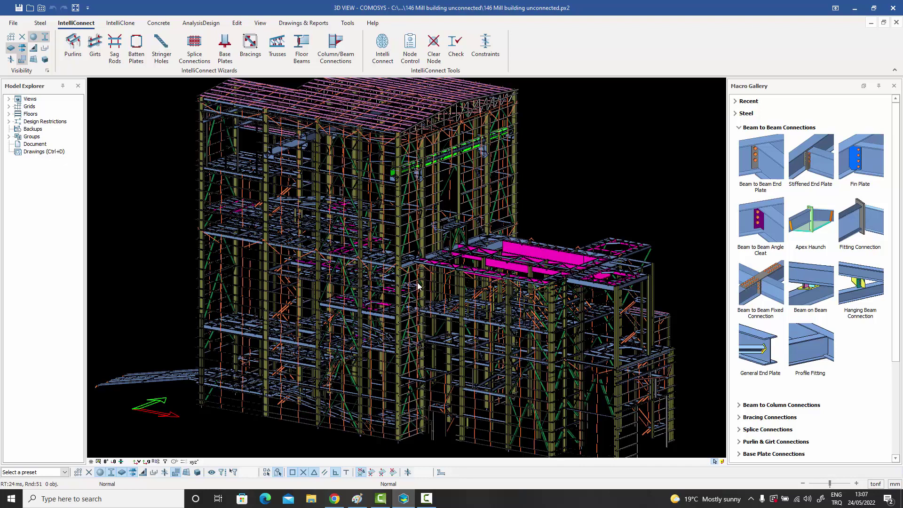
middle_click_drag(421, 287, 410, 286)
scroll(410, 286, "down", 3)
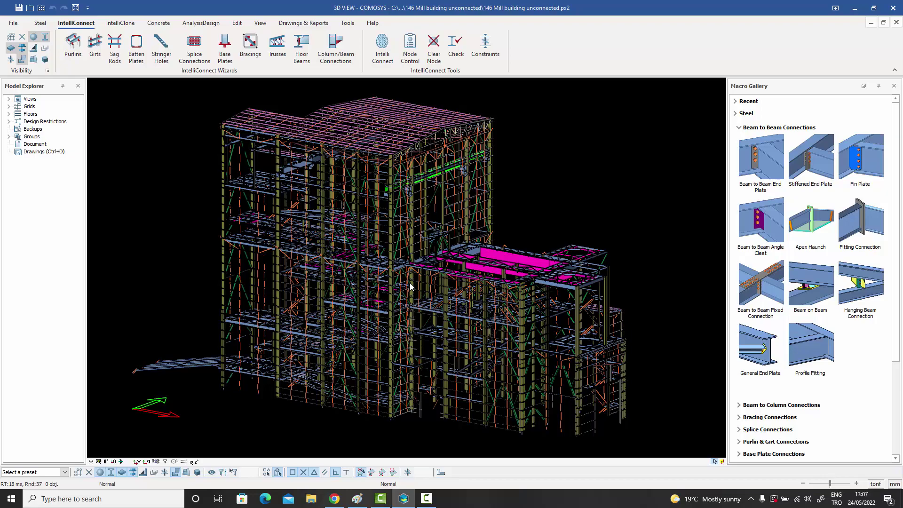
scroll(390, 260, "up", 5)
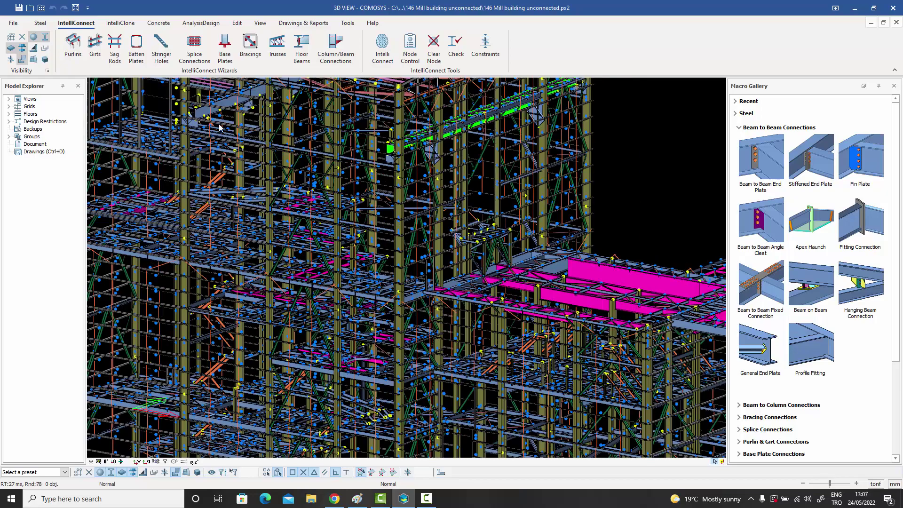
scroll(329, 222, "down", 10)
middle_click_drag(328, 221, 450, 264)
scroll(364, 238, "up", 3)
scroll(377, 238, "down", 5)
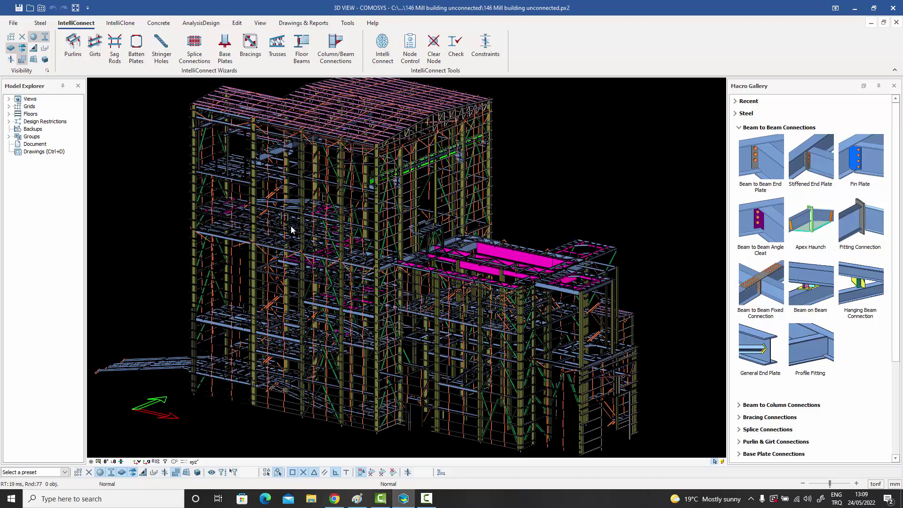
Inspect the general properties of the joint on the corner column at floor beam level, leaving them unchanged.
scroll(292, 231, "up", 5)
scroll(326, 232, "up", 5)
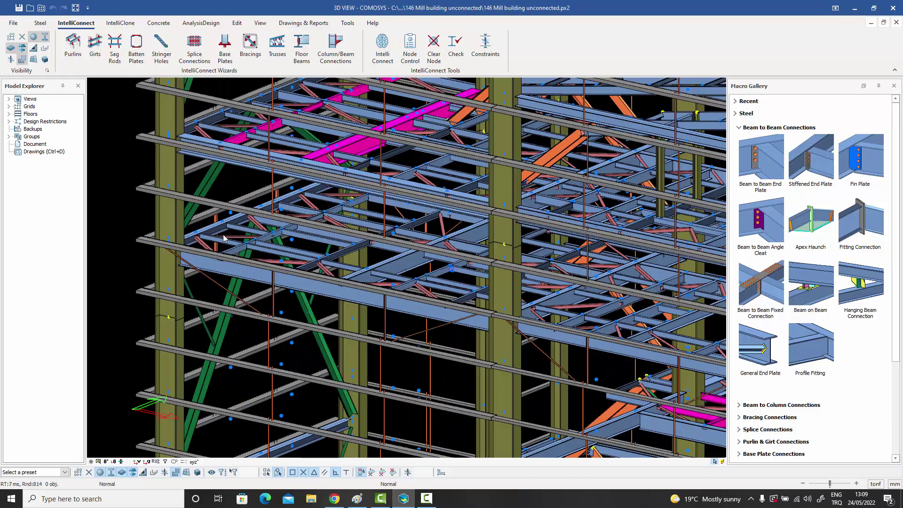
scroll(326, 232, "up", 2)
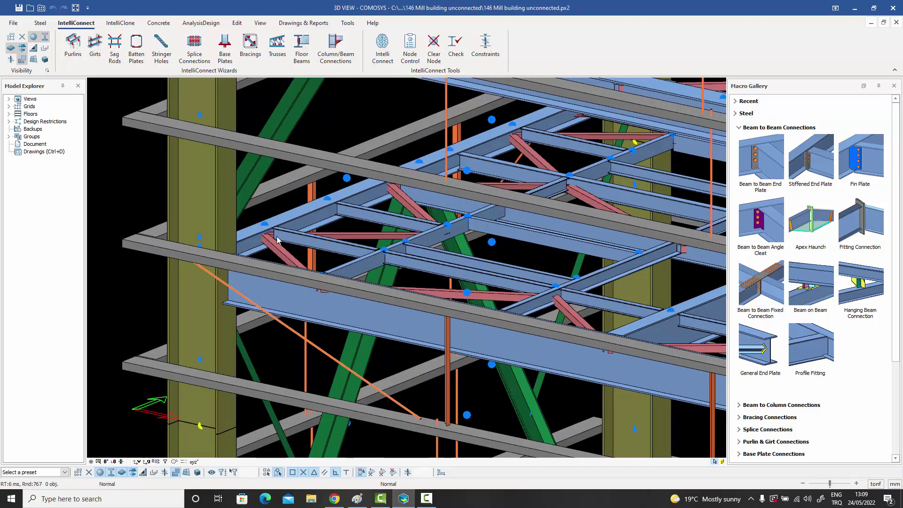
left_click(201, 238)
double_click(200, 236)
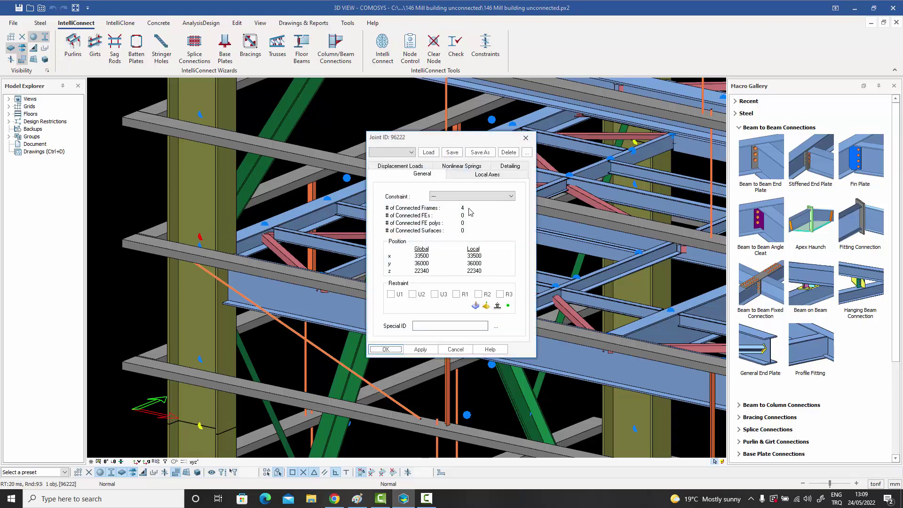
left_click(526, 138)
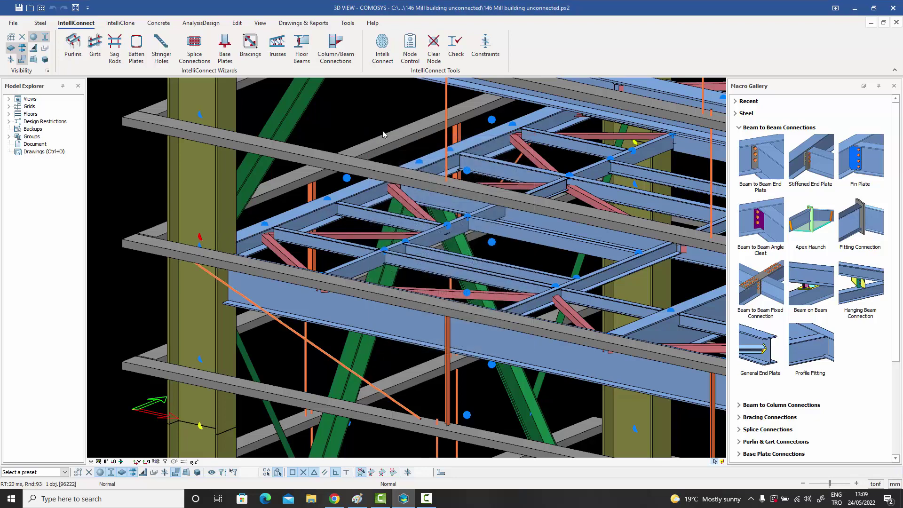
Inspect the general properties of the joint on the edge floor beam and the one on the corner column, leaving both unchanged.
double_click(328, 199)
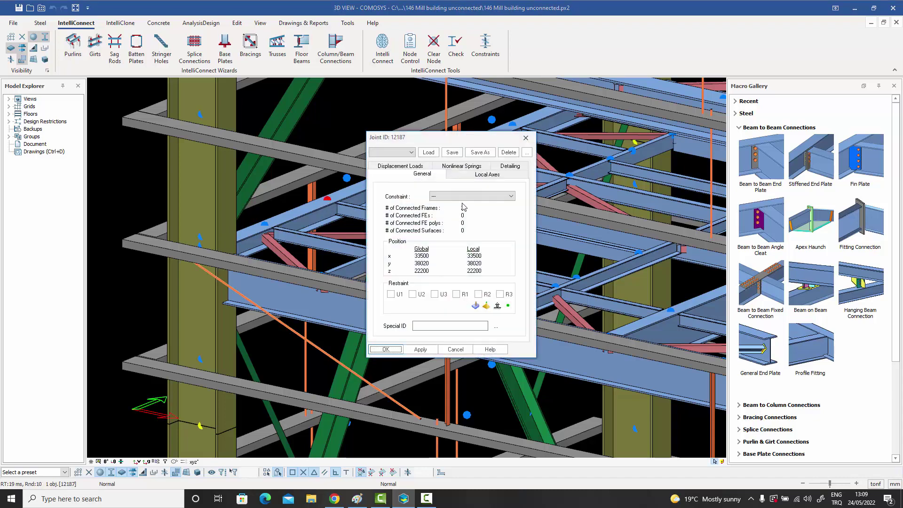
left_click(526, 138)
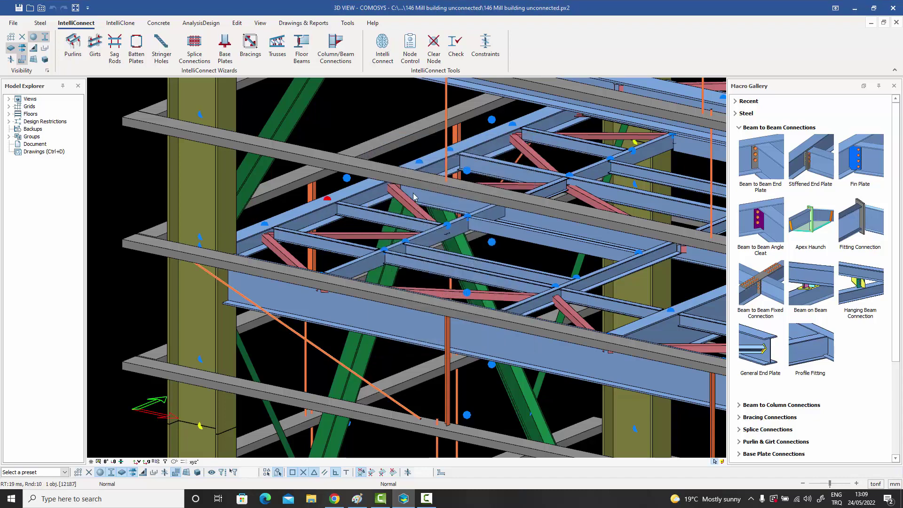
left_click(365, 200)
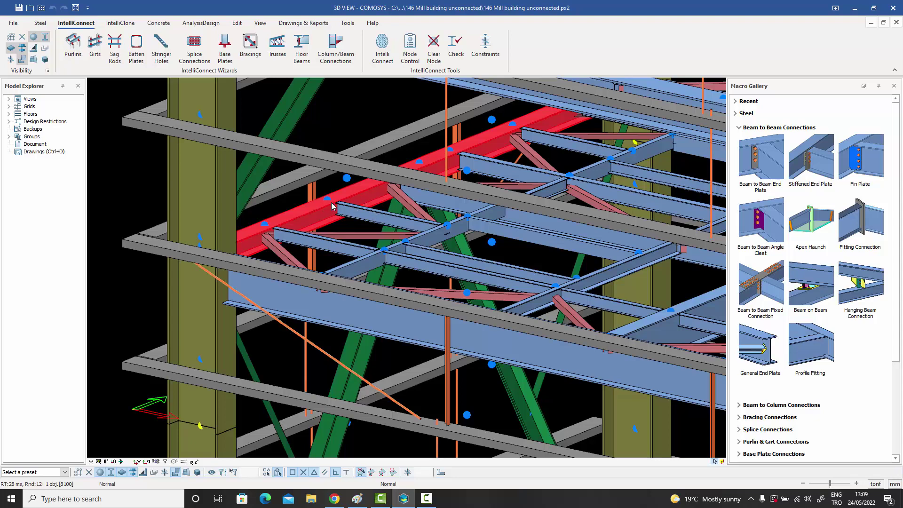
double_click(200, 237)
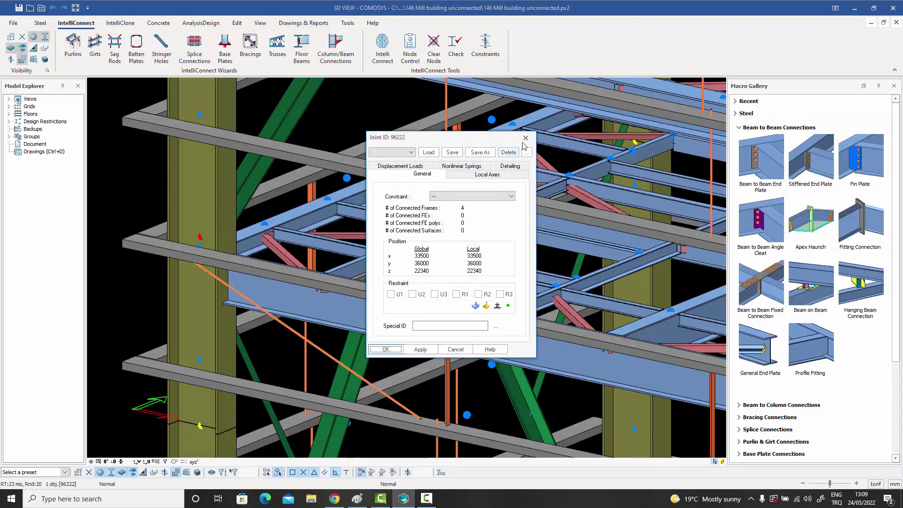
left_click(525, 139)
Examine the whole mill building, followed by a close look at the beams and joints of a lower floor near the corner column.
scroll(349, 158, "down", 10)
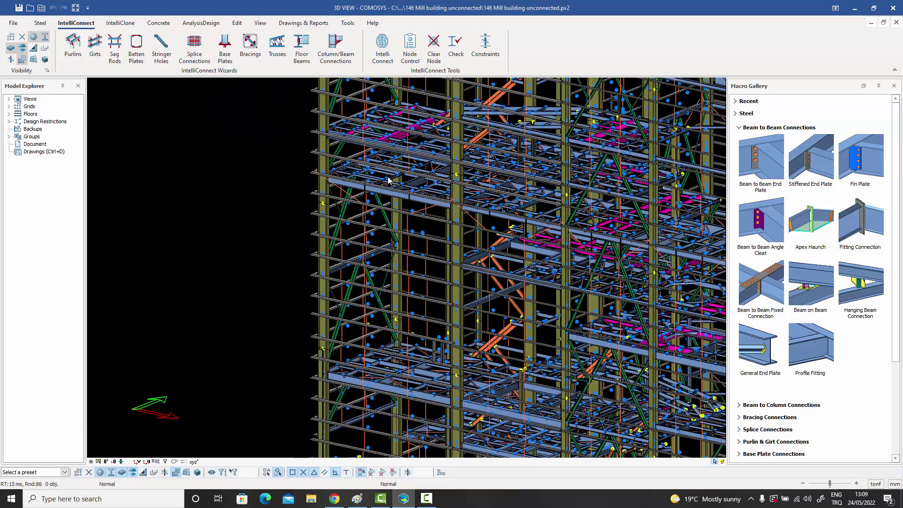
scroll(311, 223, "down", 10)
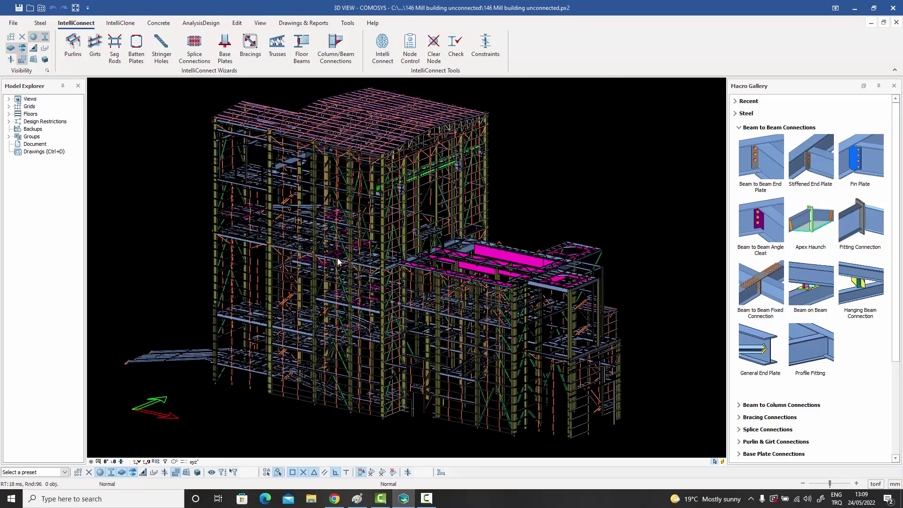
middle_click_drag(337, 259, 358, 260)
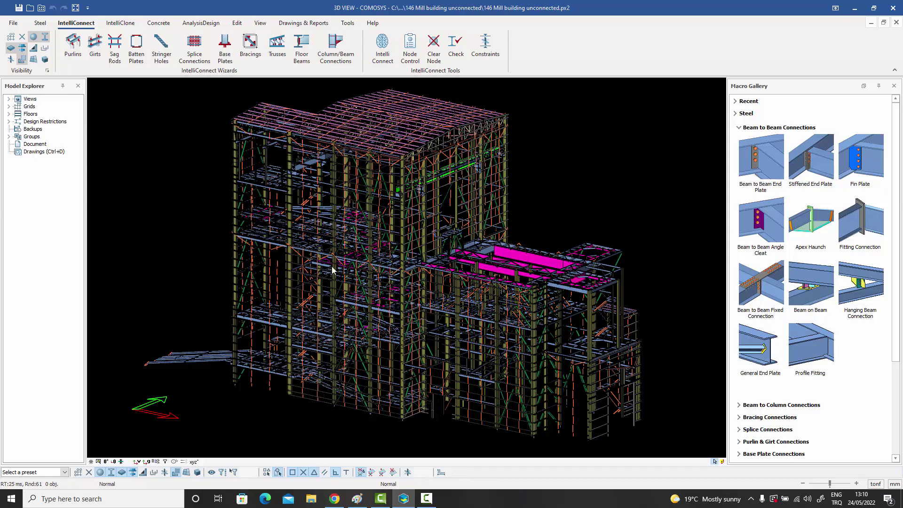
scroll(272, 251, "up", 6)
middle_click_drag(255, 255, 314, 192)
middle_click_drag(299, 317, 326, 248)
scroll(309, 311, "up", 4)
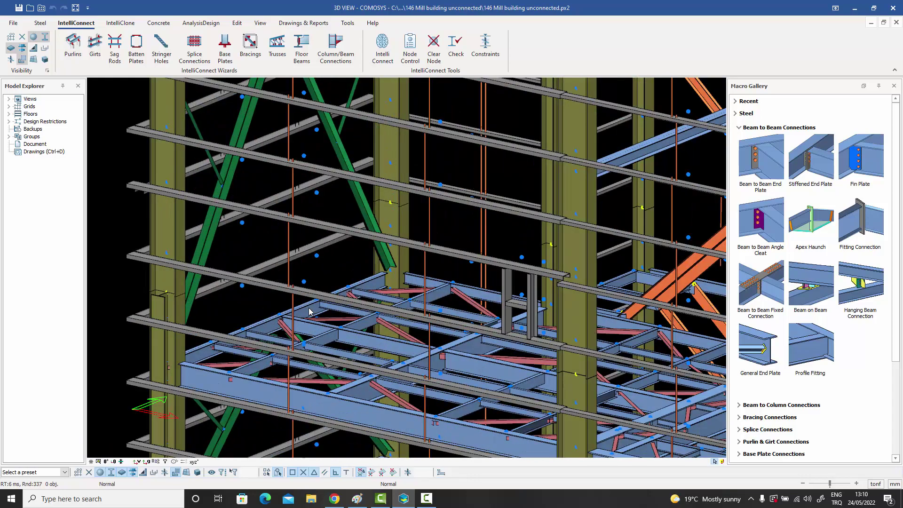
scroll(301, 313, "down", 3)
scroll(294, 315, "up", 6)
scroll(294, 314, "up", 5)
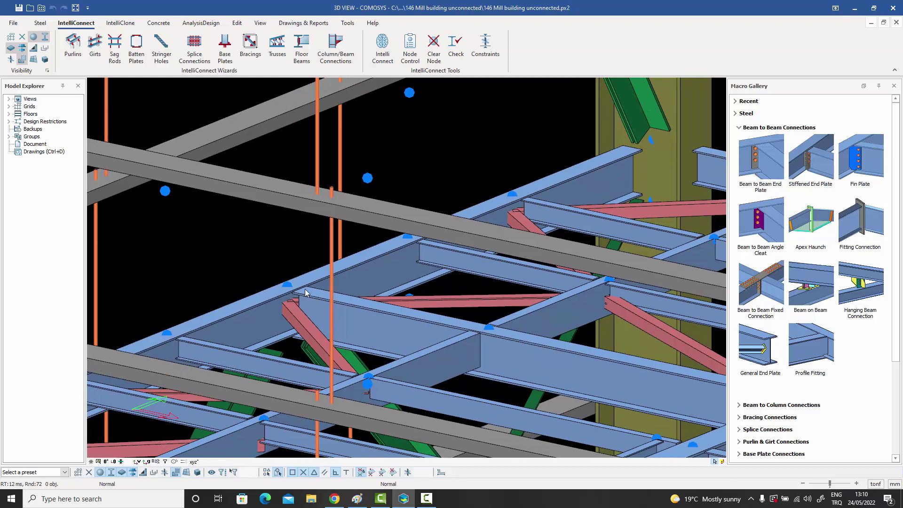
Select in turn the joint on the edge beam and the edge beam, floor beam and two horizontal braces meeting there to identify them.
left_click(288, 285)
mouse_move(314, 294)
middle_mouse_down()
mouse_move(325, 274)
mouse_move(281, 259)
middle_mouse_up()
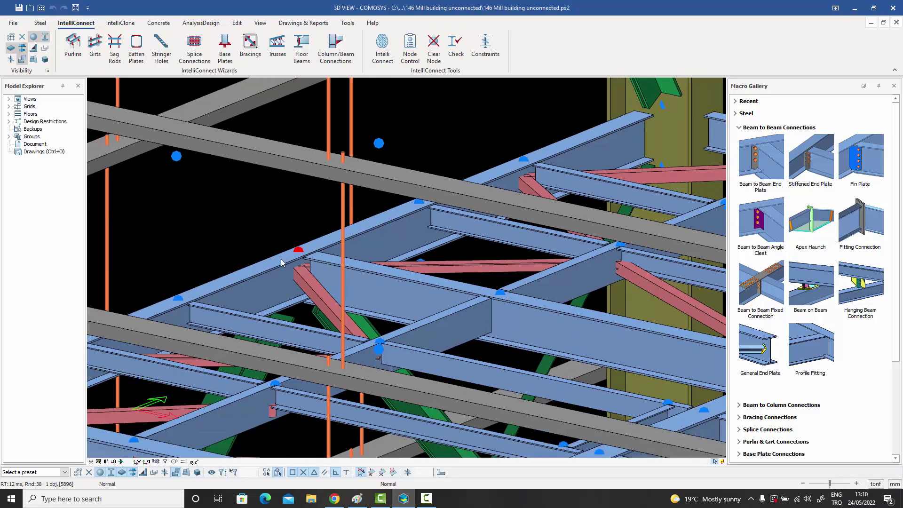
left_click(281, 258)
left_click(341, 270)
left_click(383, 276)
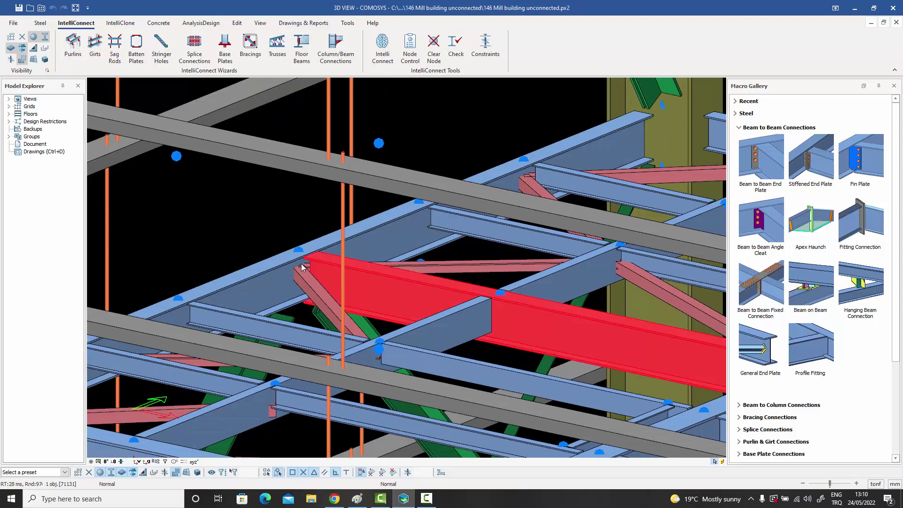
left_click(276, 264)
left_click(372, 282)
left_click(267, 268)
left_click(312, 286)
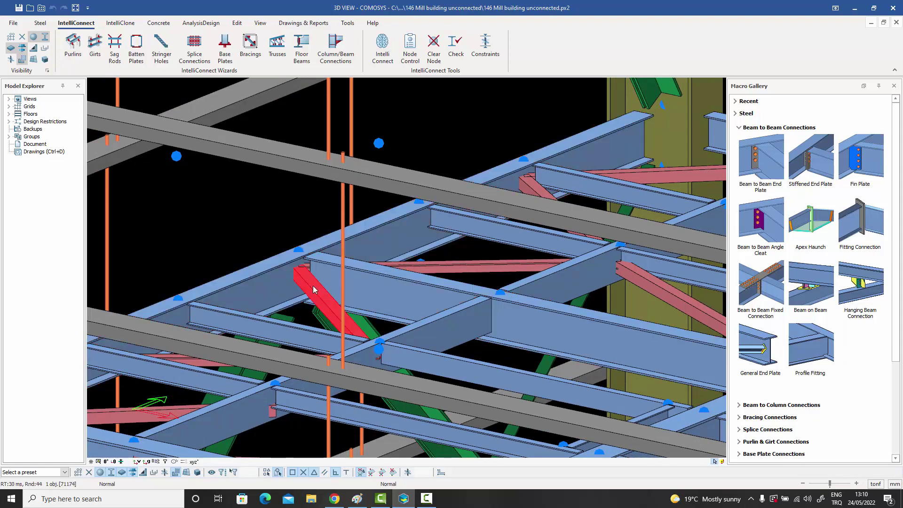
left_click(392, 253)
left_click(410, 266)
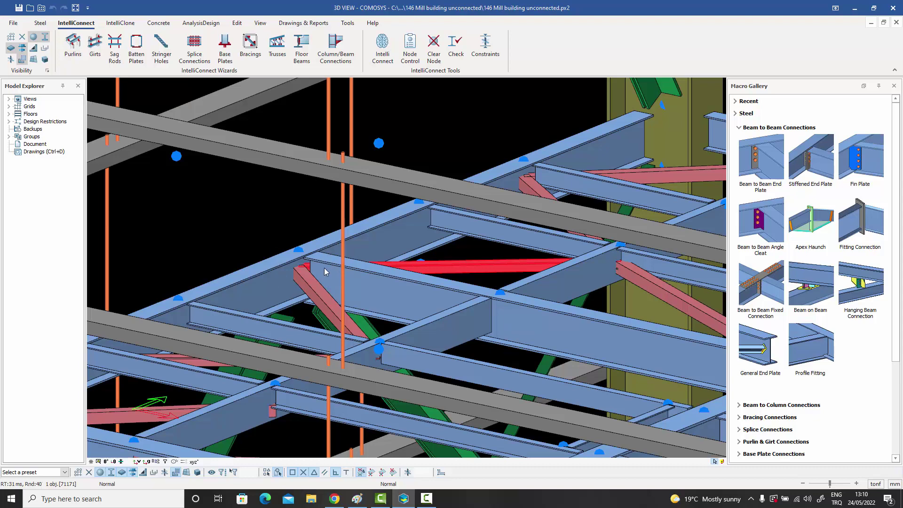
Review the IntelliConnect macro constraints for the Extended End Plate, Apex Haunch, Fitting, Purlin and Splice macros, then close the wizard without saving.
scroll(323, 267, "down", 10)
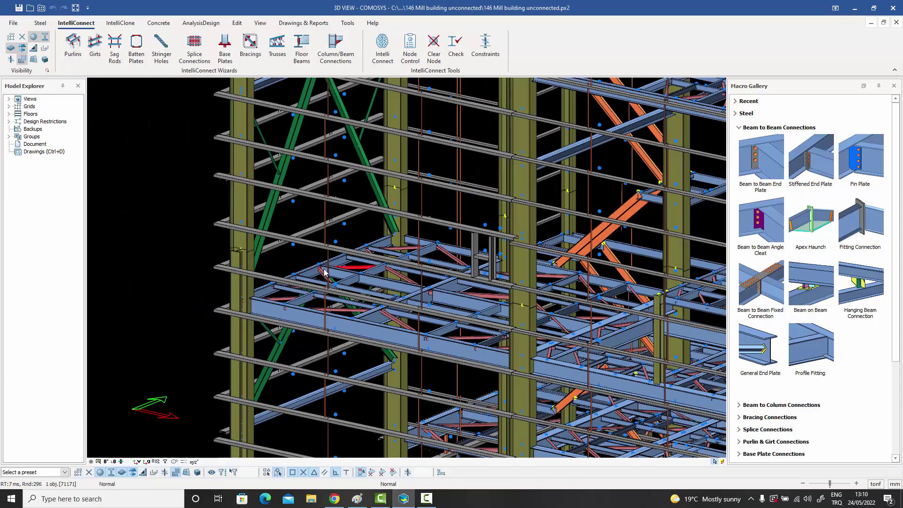
scroll(286, 309, "up", 5)
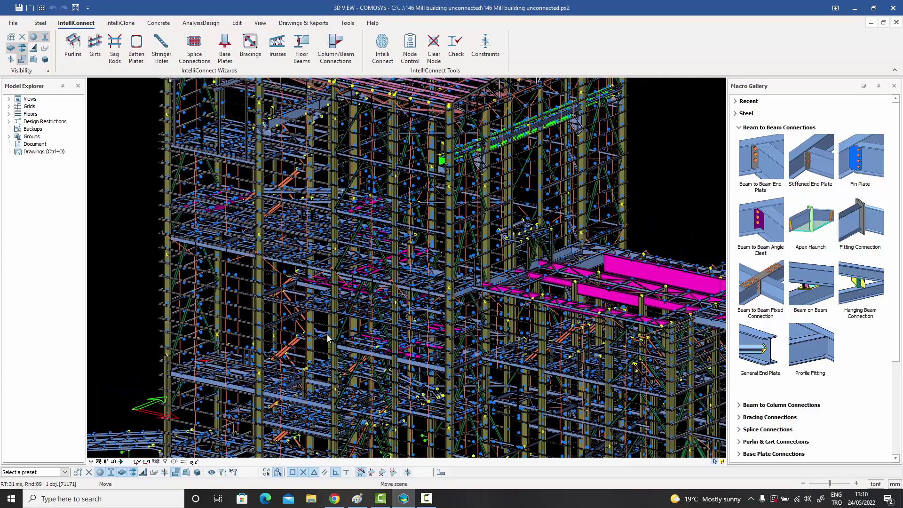
scroll(329, 332, "up", 2)
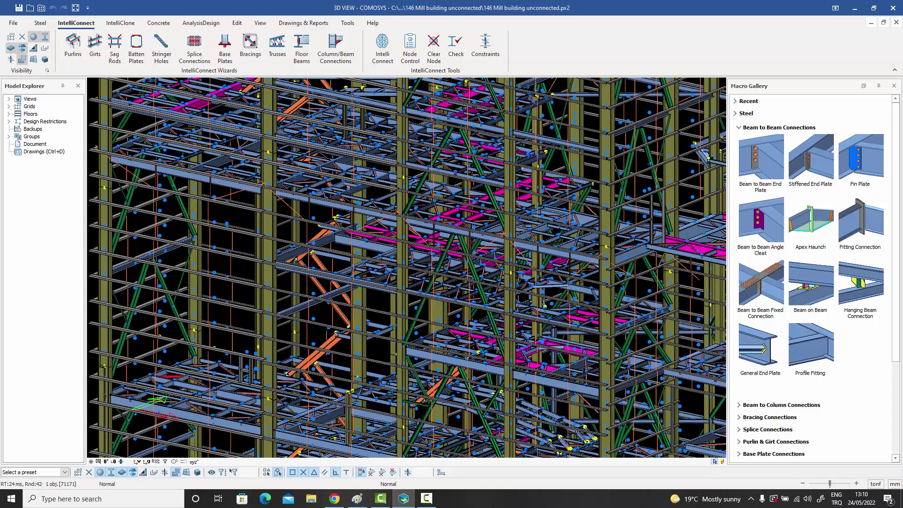
scroll(282, 358, "up", 2)
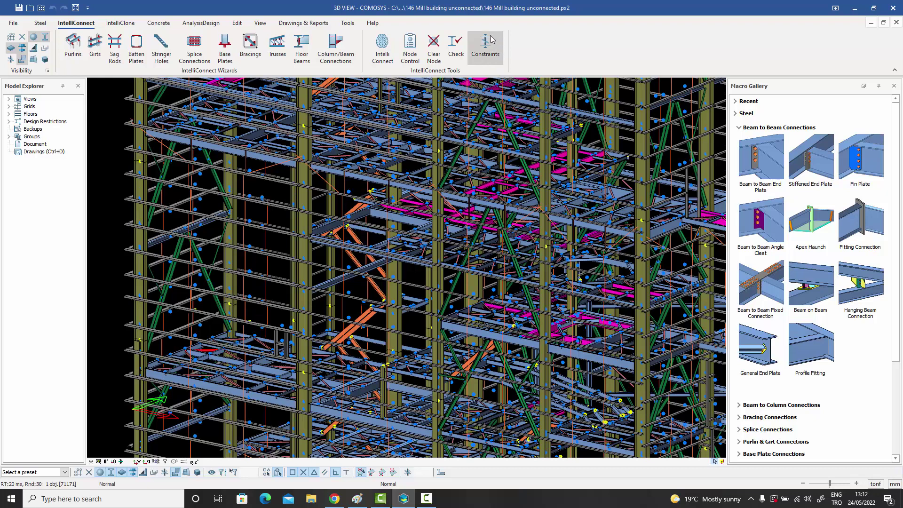
left_click(490, 51)
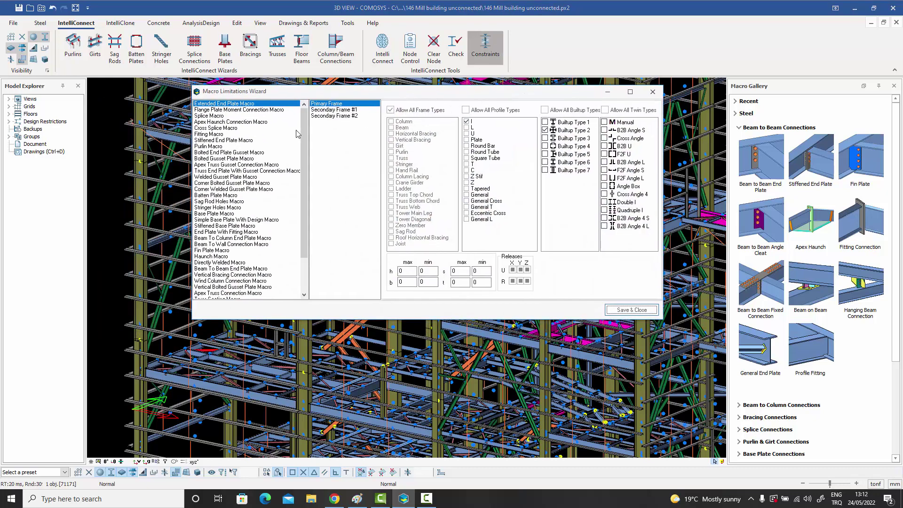
left_click(231, 122)
left_click(214, 134)
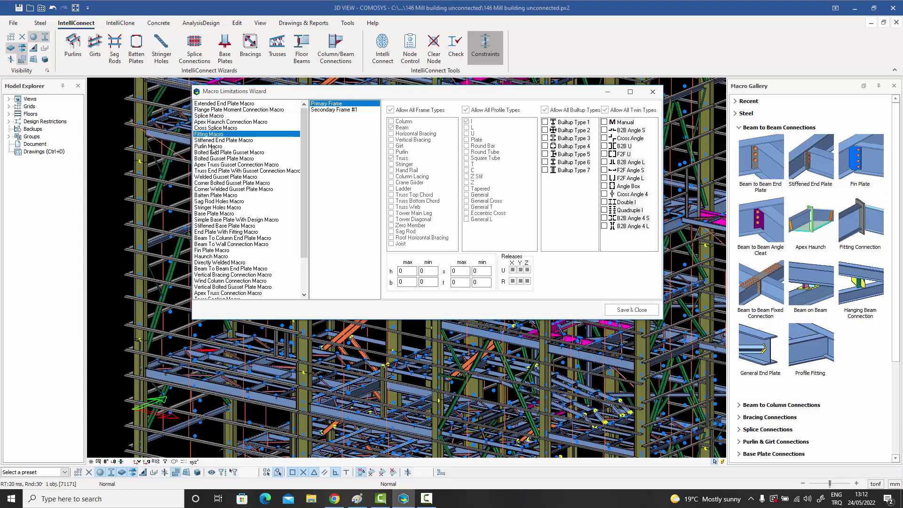
left_click(218, 146)
left_click(244, 104)
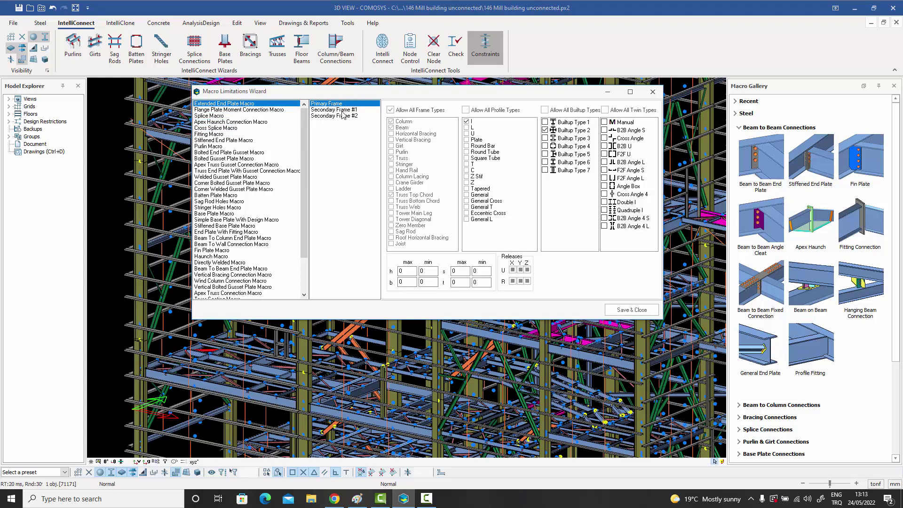
left_click(216, 117)
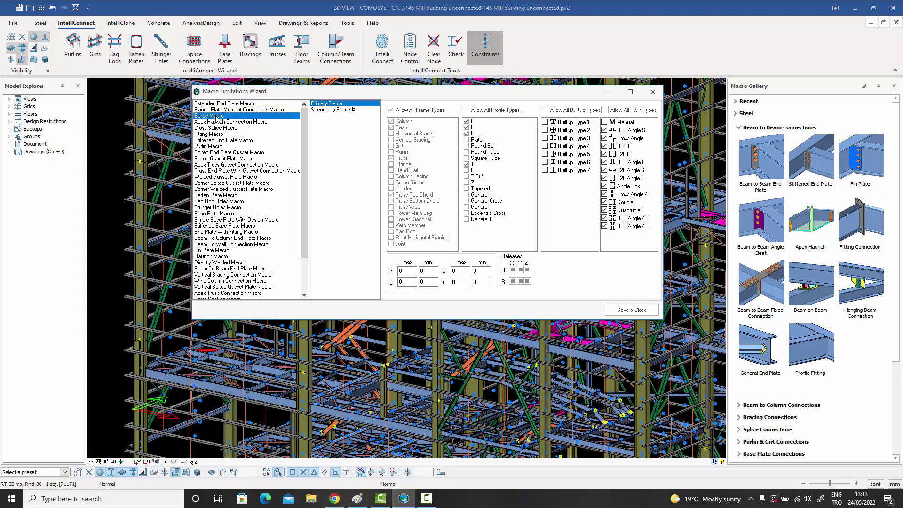
left_click(222, 104)
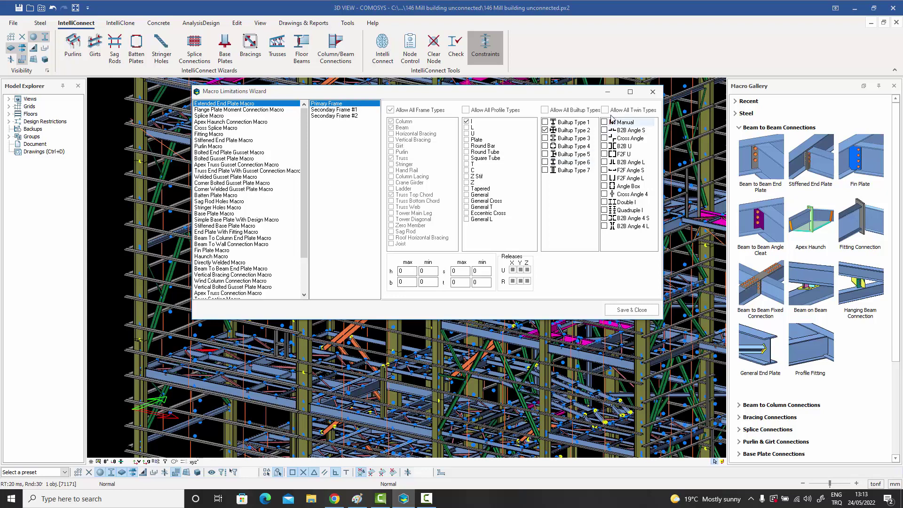
left_click(653, 92)
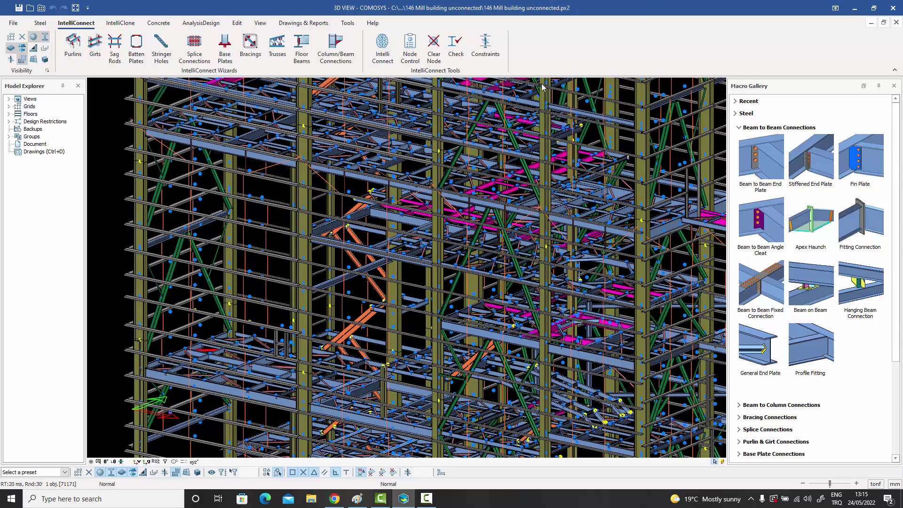
Examine the roof of the taller block, including the purlins, their meeting points on the truss chords and the end truss.
scroll(493, 149, "down", 4)
scroll(449, 261, "down", 5)
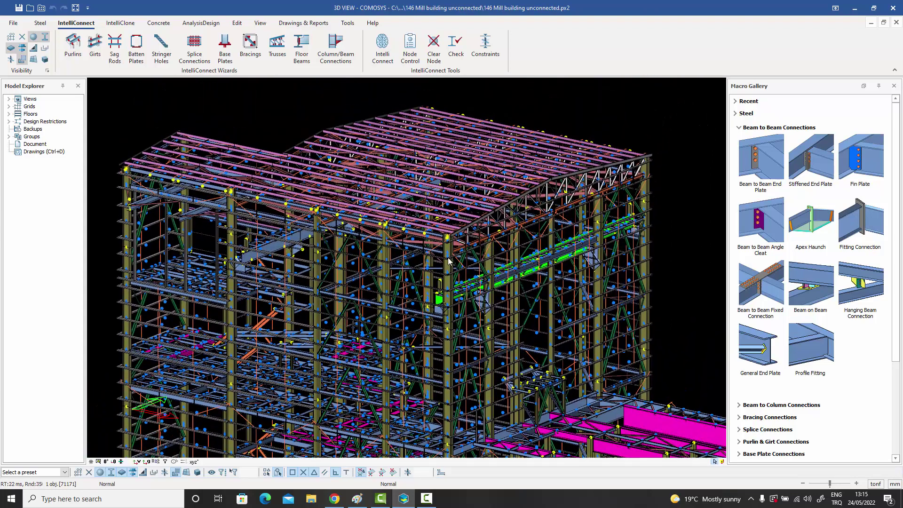
middle_click_drag(448, 261, 484, 250)
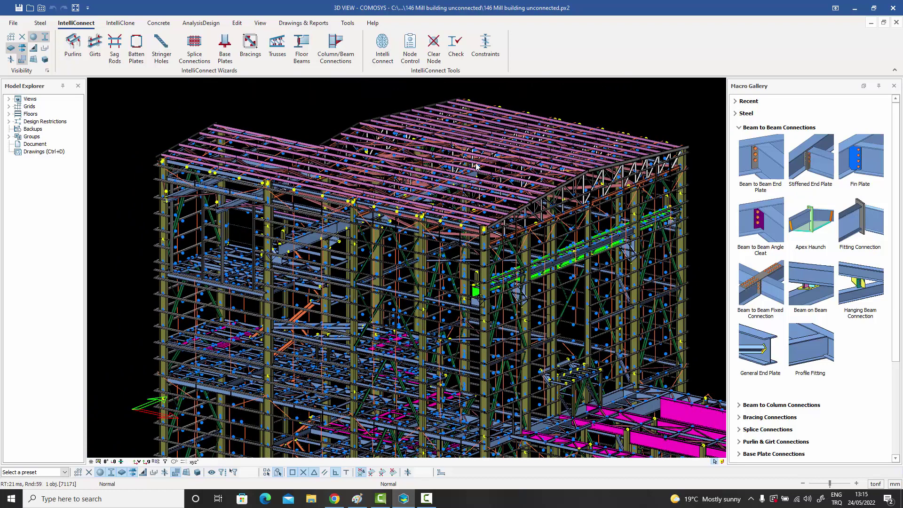
middle_click_drag(480, 187, 487, 170)
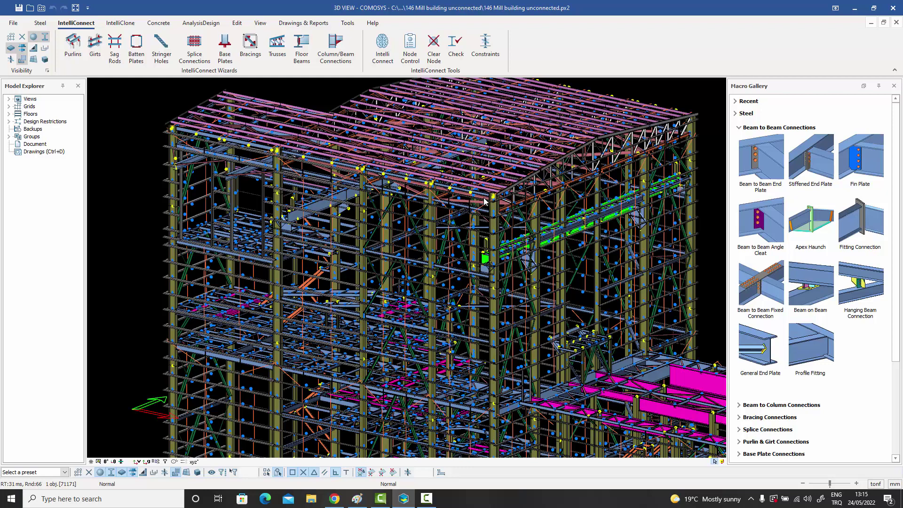
middle_click_drag(485, 201, 410, 248)
scroll(449, 228, "up", 5)
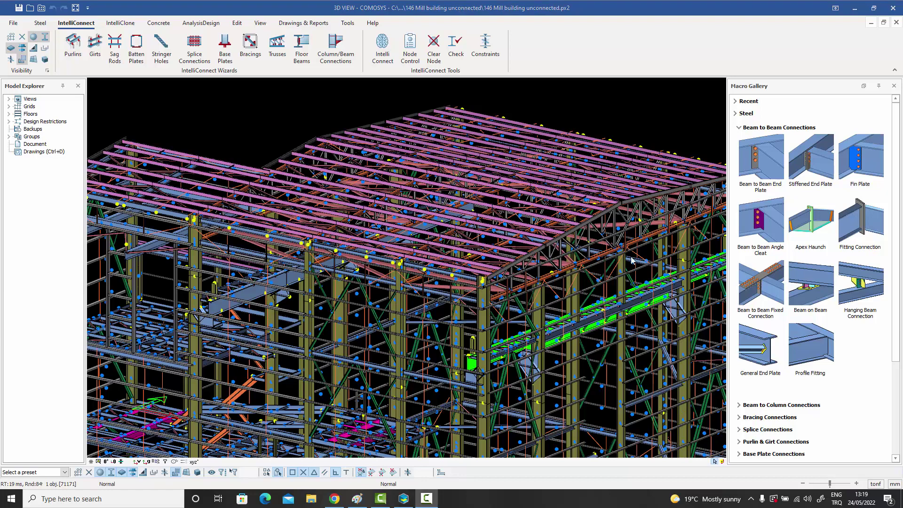
middle_click_drag(632, 261, 600, 257)
scroll(600, 257, "up", 4)
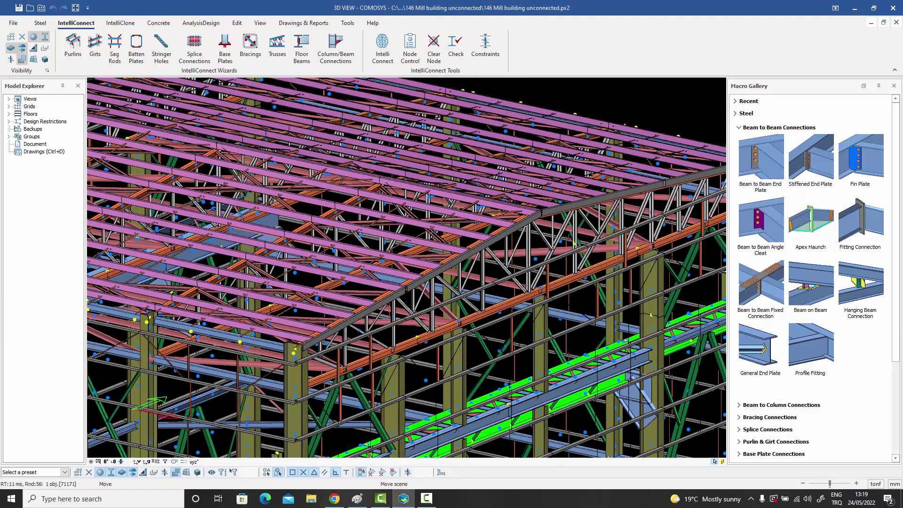
scroll(541, 221, "up", 4)
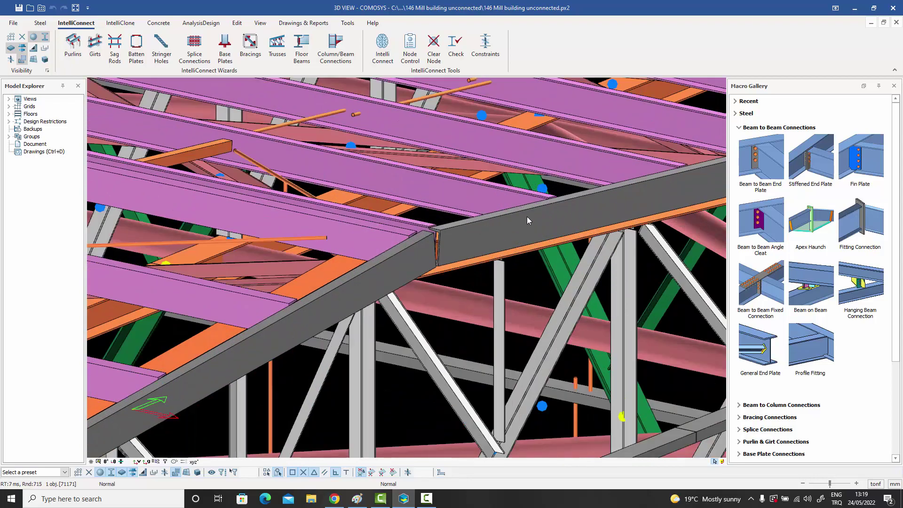
scroll(488, 229, "up", 3)
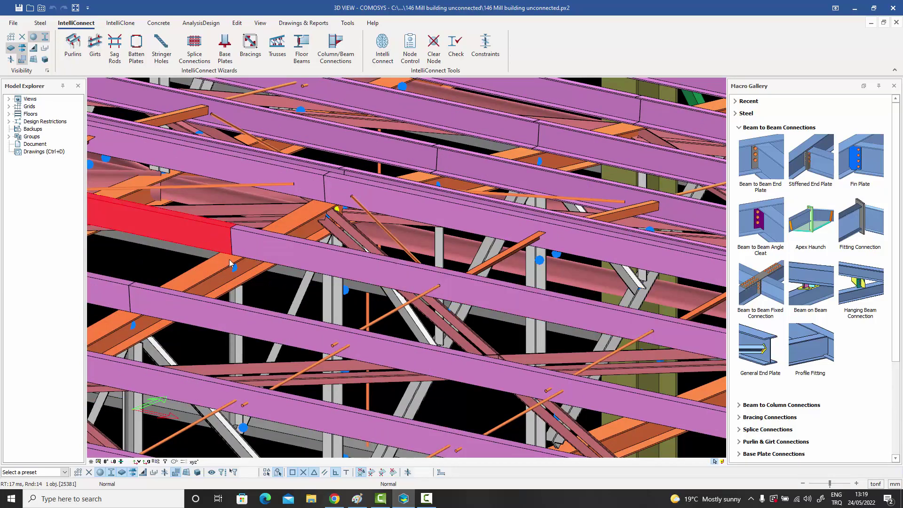
scroll(257, 250, "down", 5)
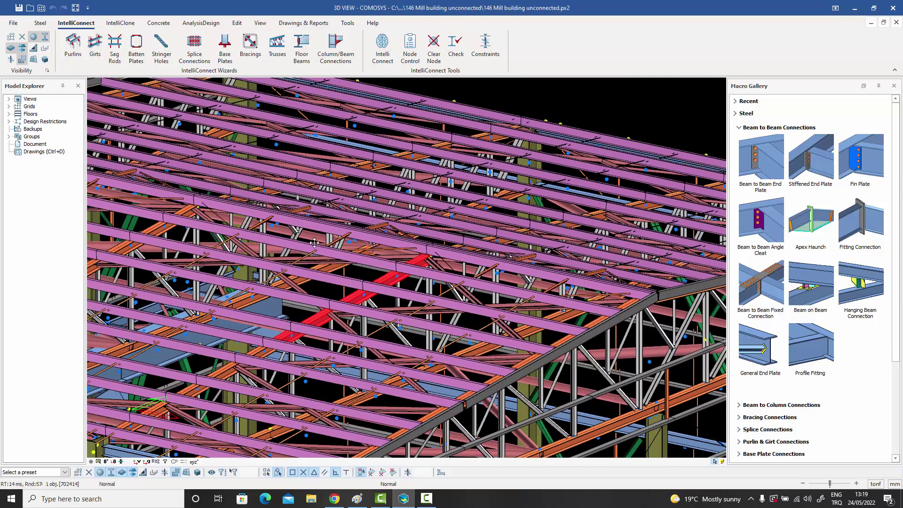
scroll(314, 243, "down", 5)
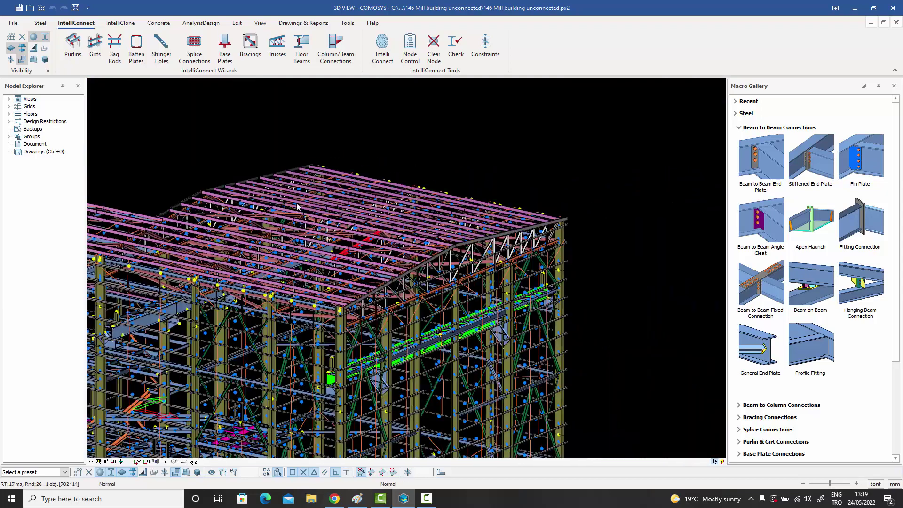
Create Folded Plate Type purlin connections with IntelliConnect on all members of the taller block's roof area, then close the connection log.
middle_click_drag(297, 207, 351, 179)
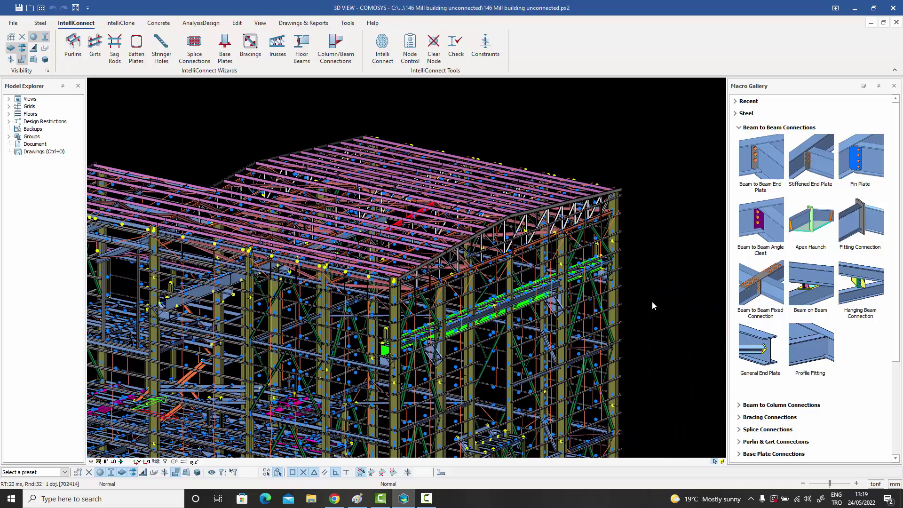
left_click_drag(644, 311, 301, 113)
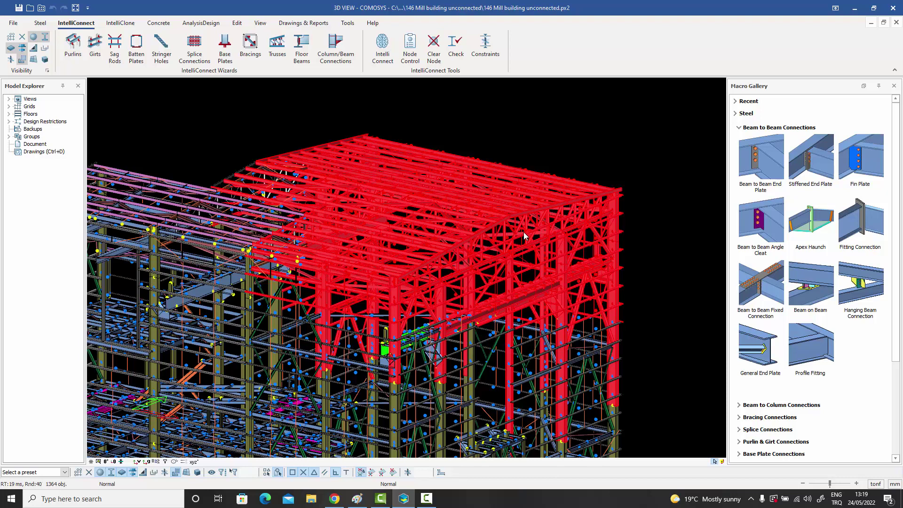
right_click(494, 136)
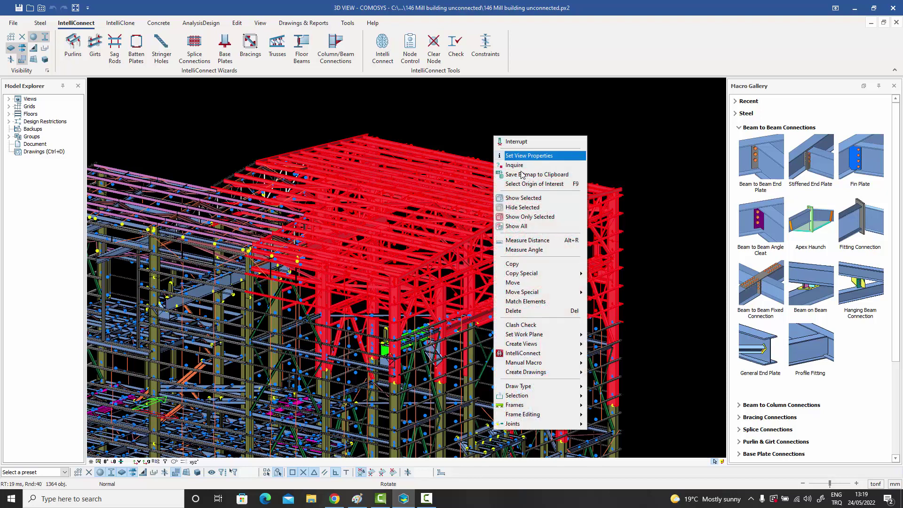
mouse_move(540, 356)
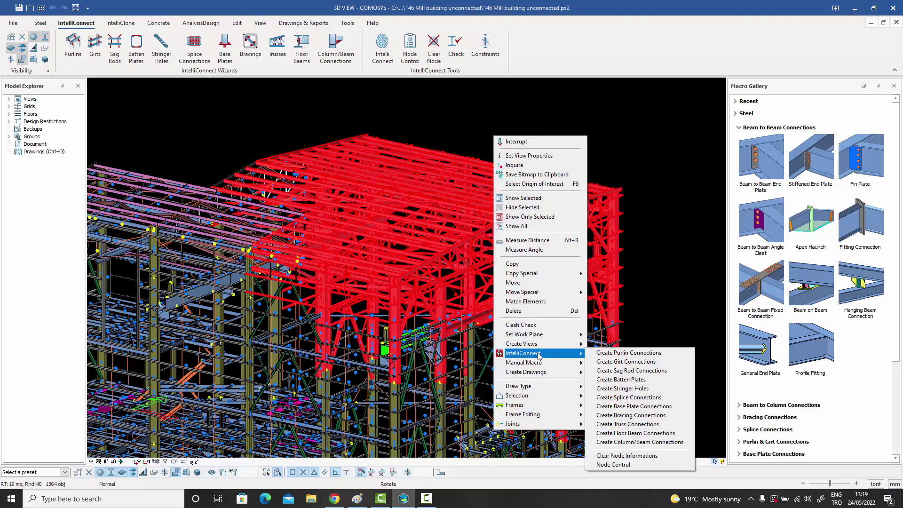
left_click(633, 353)
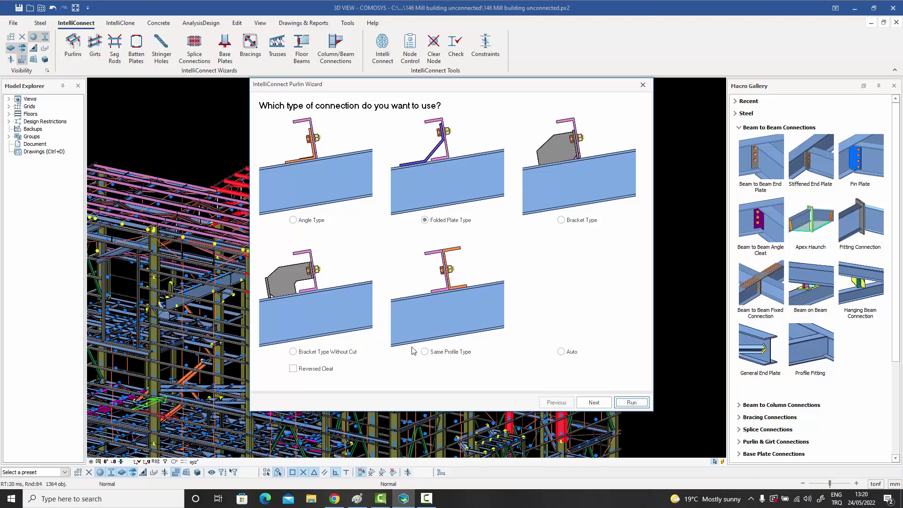
left_click(632, 403)
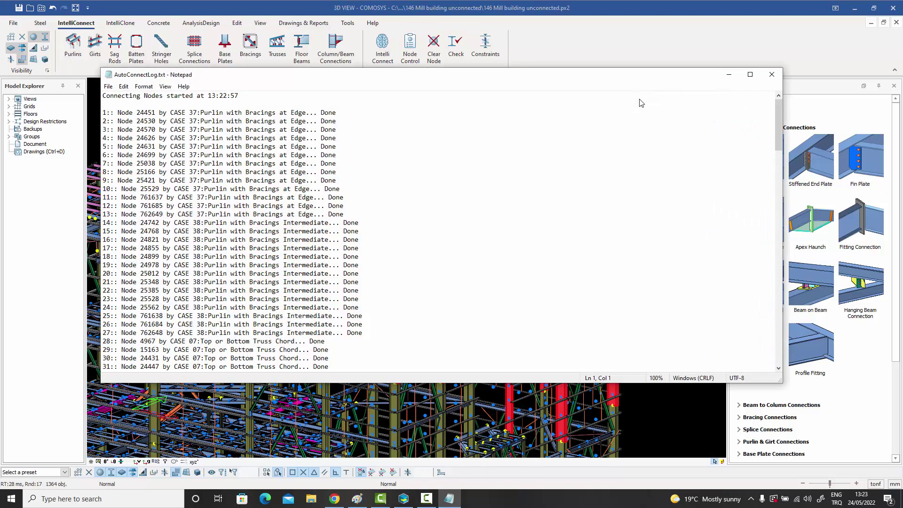
left_click(775, 75)
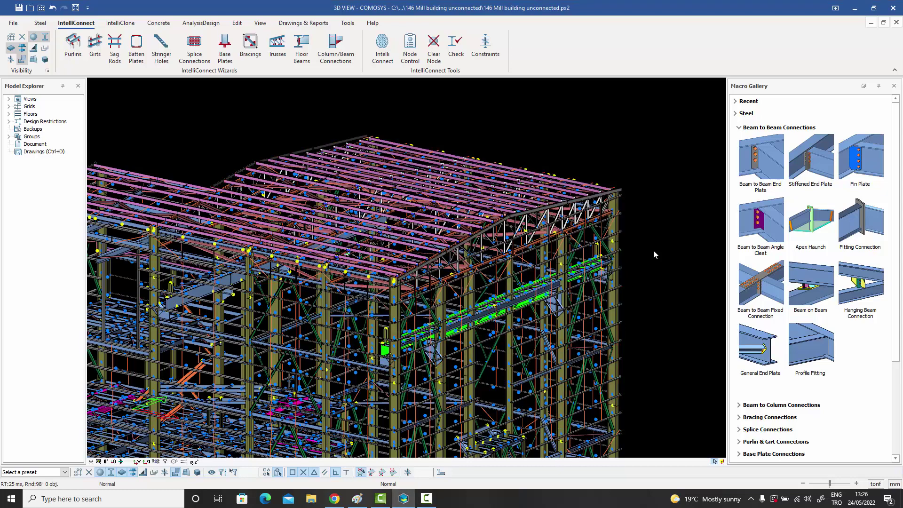
Examine the folded plate purlin cleats along the truss top chords of the taller block's roof, selecting one purlin to identify it.
middle_click_drag(646, 248, 656, 252)
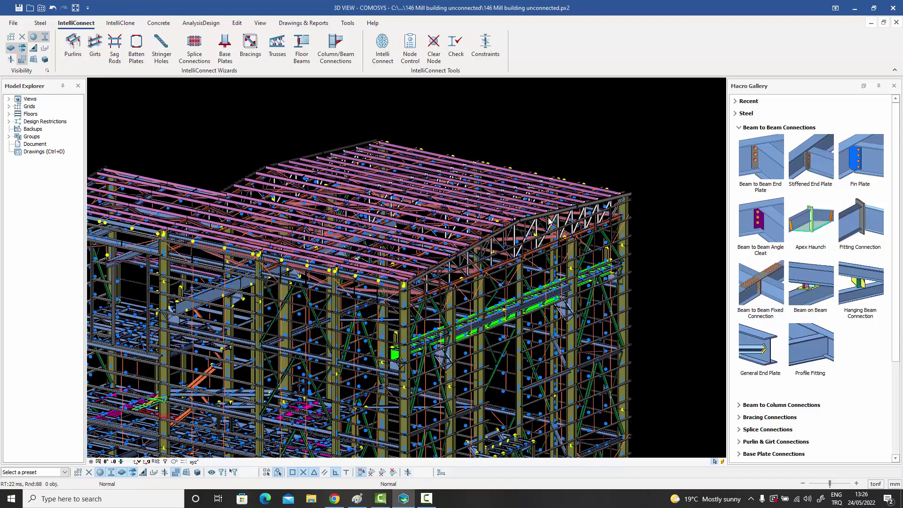
scroll(527, 214, "up", 4)
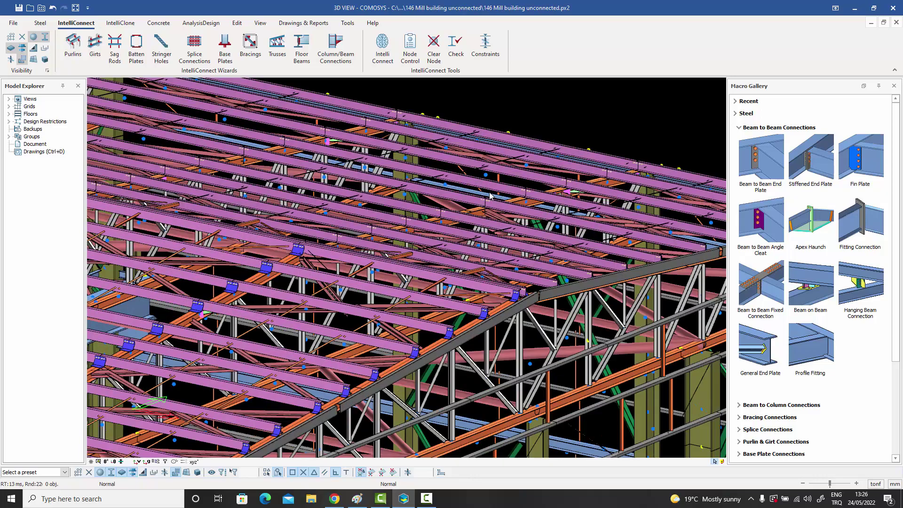
scroll(490, 193, "up", 1)
scroll(460, 222, "down", 3)
mouse_move(353, 309)
middle_mouse_down()
mouse_move(440, 241)
mouse_move(588, 312)
middle_mouse_up()
scroll(501, 268, "up", 4)
mouse_move(463, 252)
middle_mouse_down()
mouse_move(514, 282)
mouse_move(588, 307)
middle_mouse_up()
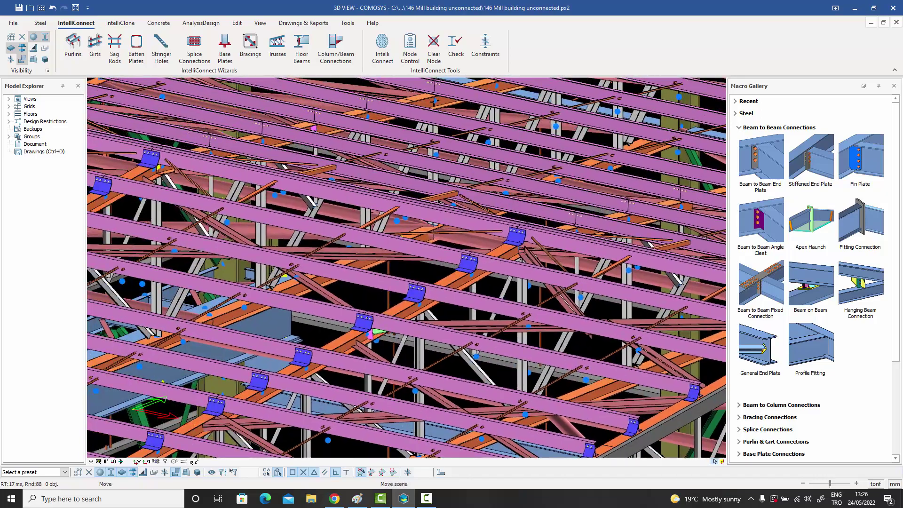
middle_click_drag(406, 229, 527, 307)
middle_click_drag(508, 203, 242, 288)
left_click(405, 229)
middle_click_drag(615, 313, 388, 244)
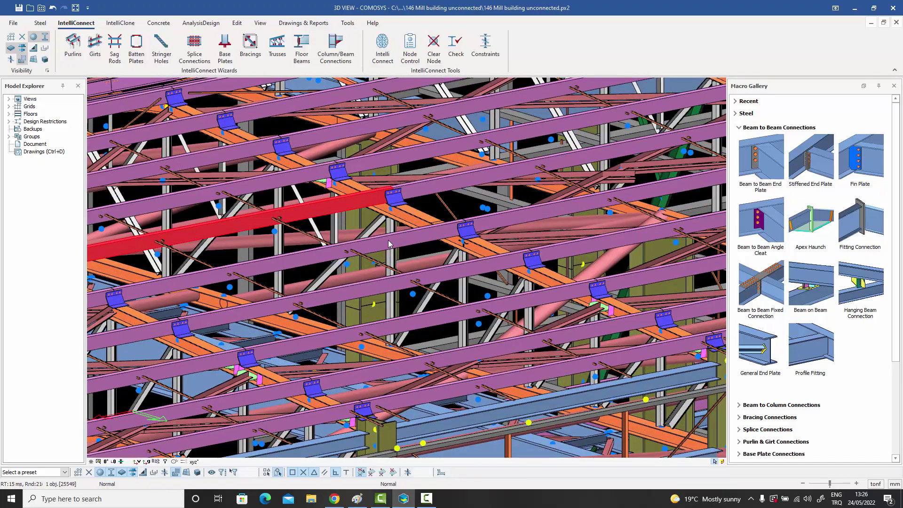
scroll(389, 244, "down", 1)
mouse_move(447, 254)
middle_mouse_down()
mouse_move(348, 268)
mouse_move(360, 274)
mouse_move(460, 248)
mouse_move(460, 213)
mouse_move(441, 244)
mouse_move(361, 264)
middle_mouse_up()
mouse_move(528, 251)
middle_mouse_down()
mouse_move(436, 279)
mouse_move(476, 277)
middle_mouse_up()
mouse_move(393, 284)
middle_mouse_down()
mouse_move(494, 274)
mouse_move(454, 279)
middle_mouse_up()
middle_click_drag(366, 239, 436, 282)
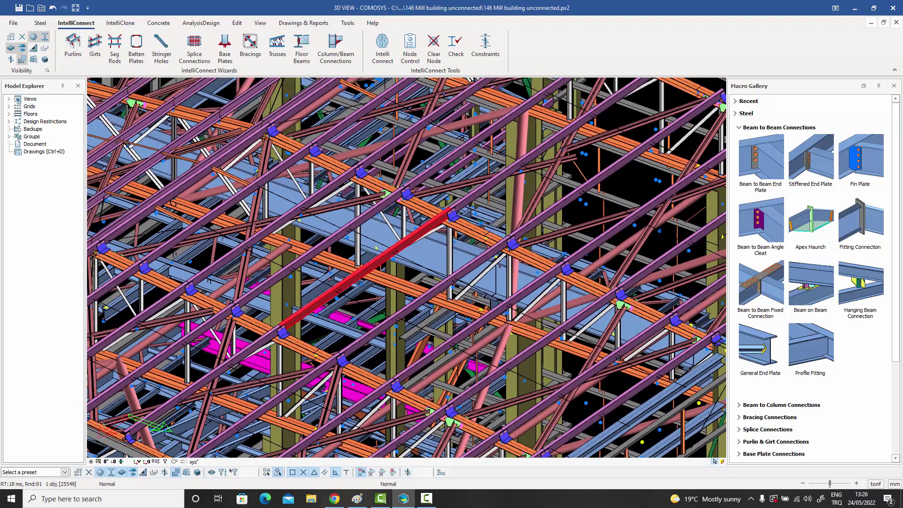
mouse_move(326, 220)
middle_mouse_down()
mouse_move(494, 294)
mouse_move(474, 282)
middle_mouse_up()
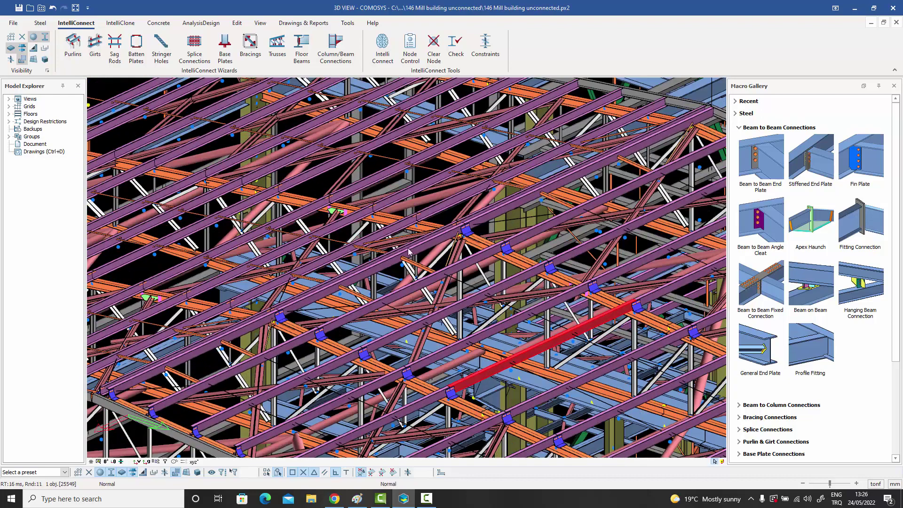
middle_click_drag(409, 252, 447, 255)
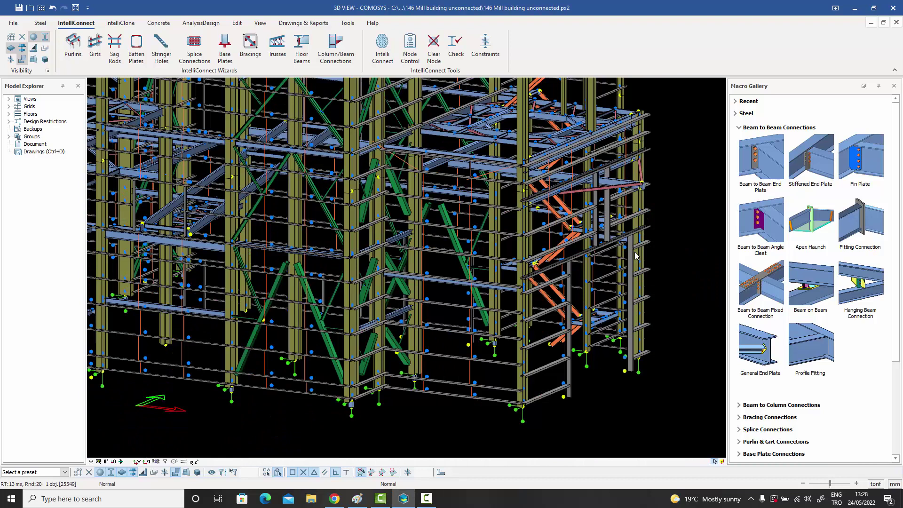
Create Bracket Type Without Cut girt connections with IntelliConnect on the members of the building's lower corner bay.
mouse_move(414, 264)
middle_mouse_down()
mouse_move(404, 257)
mouse_move(412, 256)
middle_mouse_up()
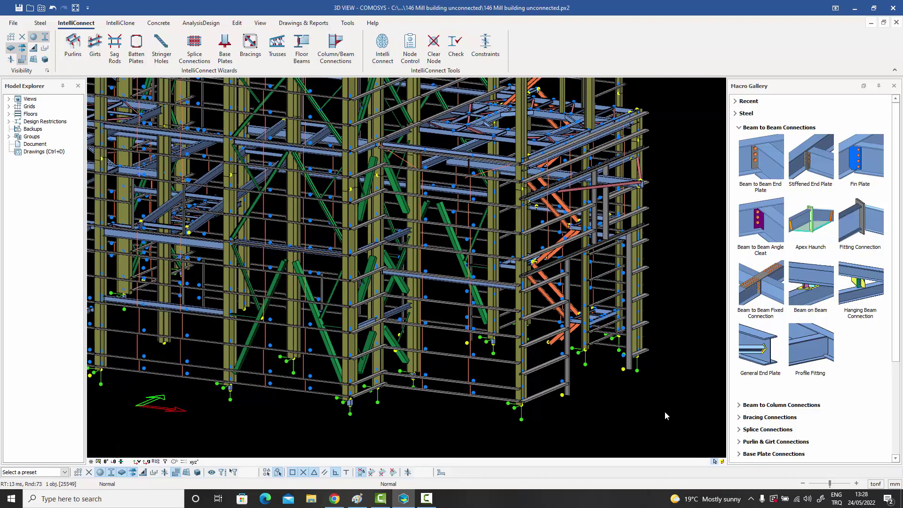
left_click_drag(665, 418, 458, 101)
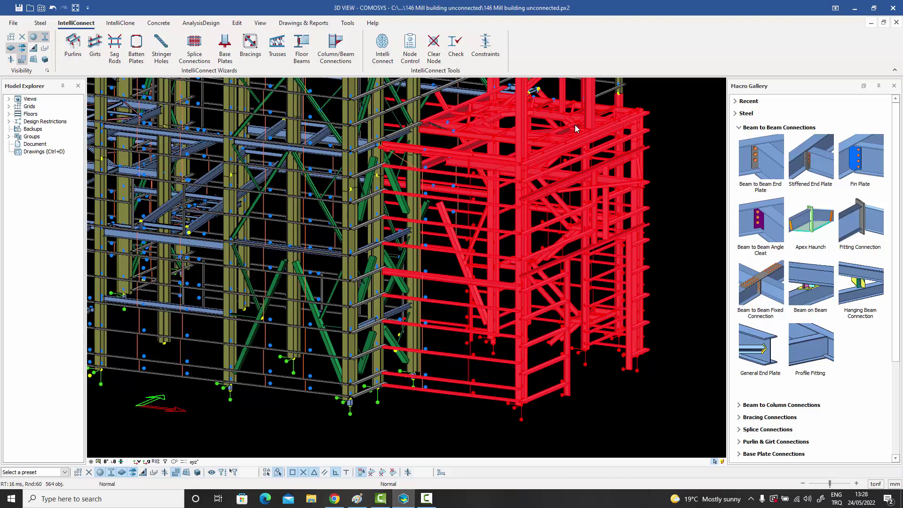
scroll(577, 136, "up", 3)
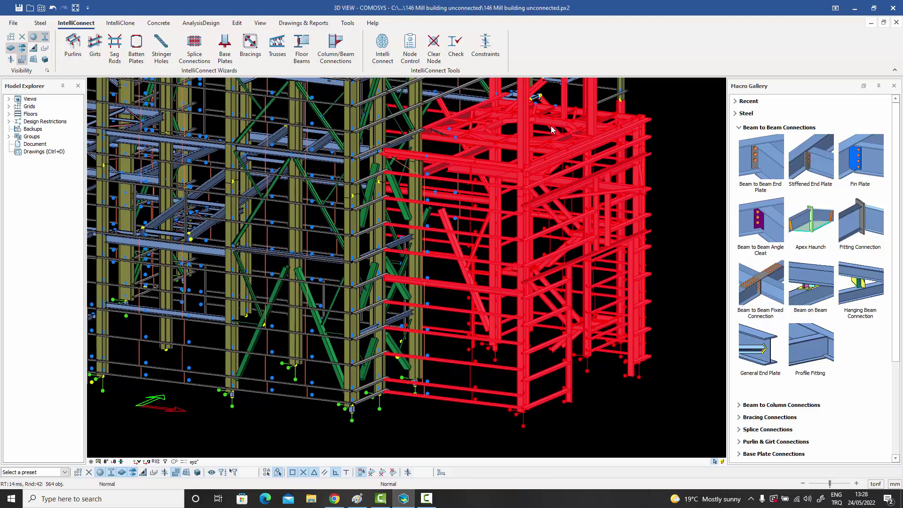
right_click(552, 130)
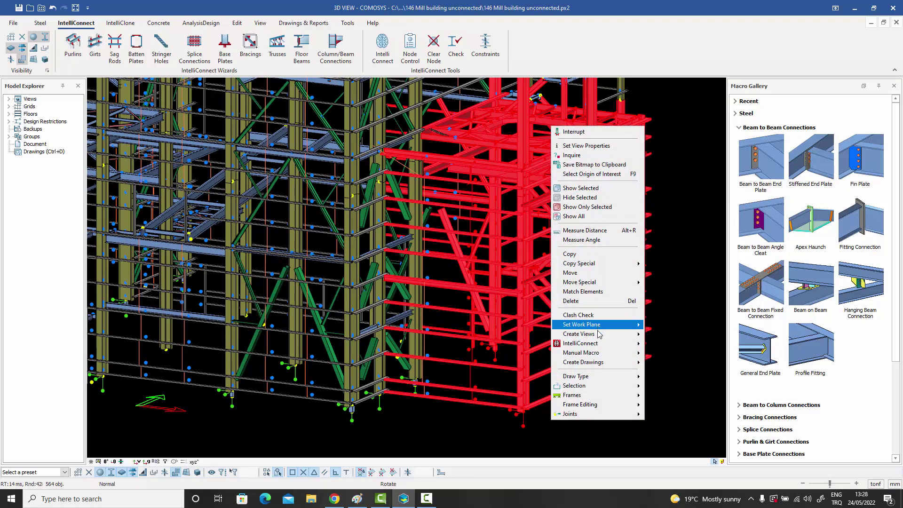
mouse_move(617, 347)
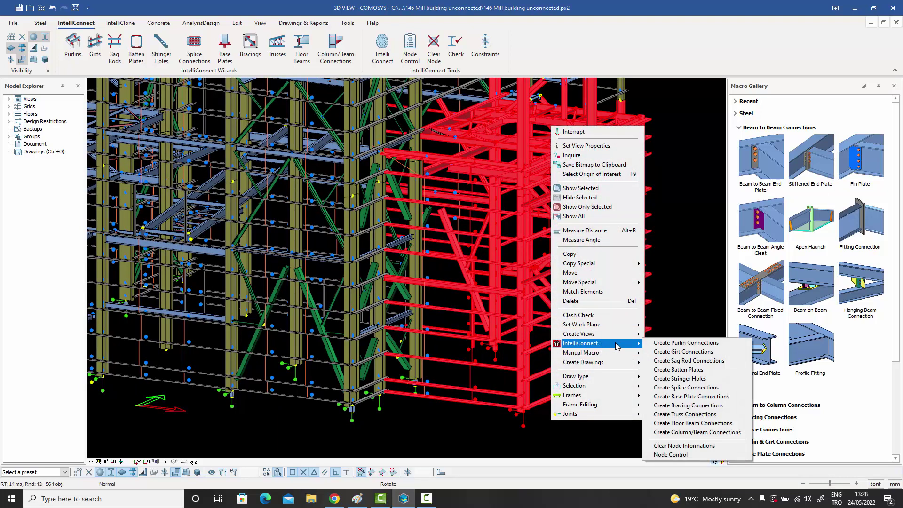
left_click(671, 353)
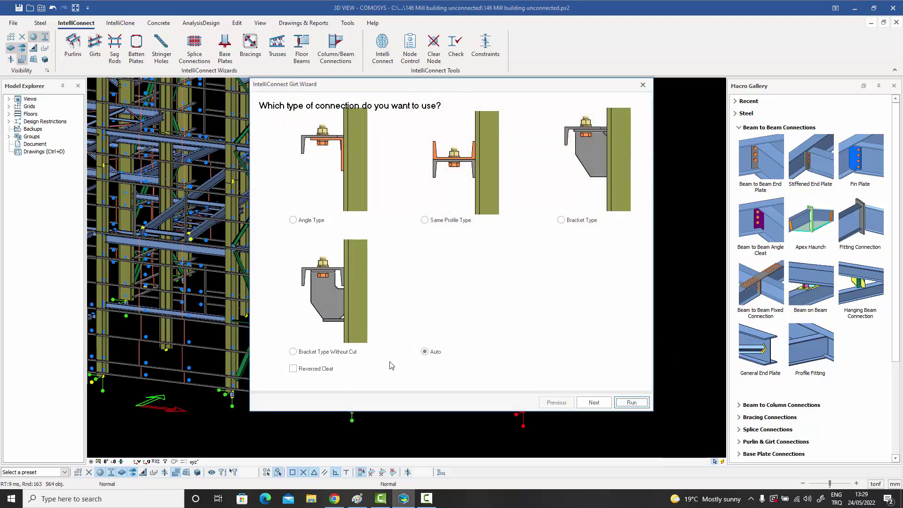
left_click(294, 352)
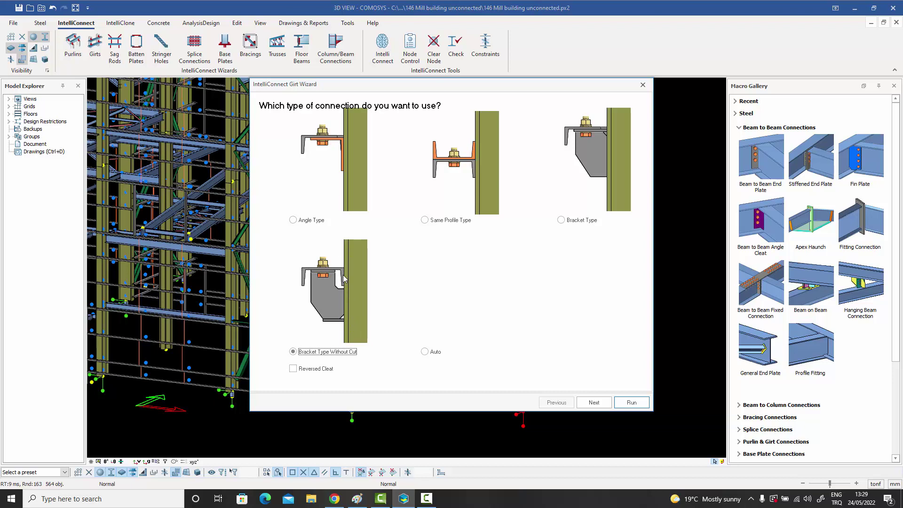
left_click(630, 403)
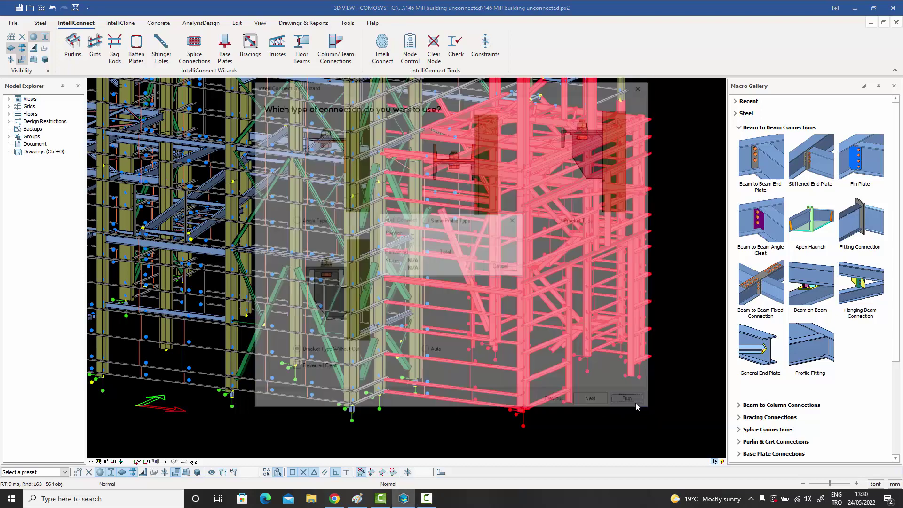
left_click_drag(433, 222, 674, 75)
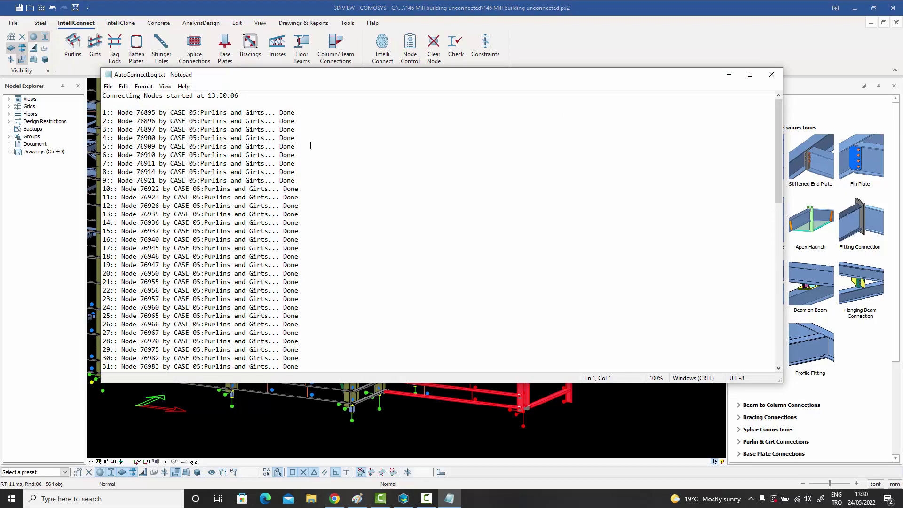
Check the node entries in the girt connection log and close it.
mouse_move(775, 141)
left_mouse_down()
mouse_move(756, 296)
mouse_move(764, 129)
left_mouse_up()
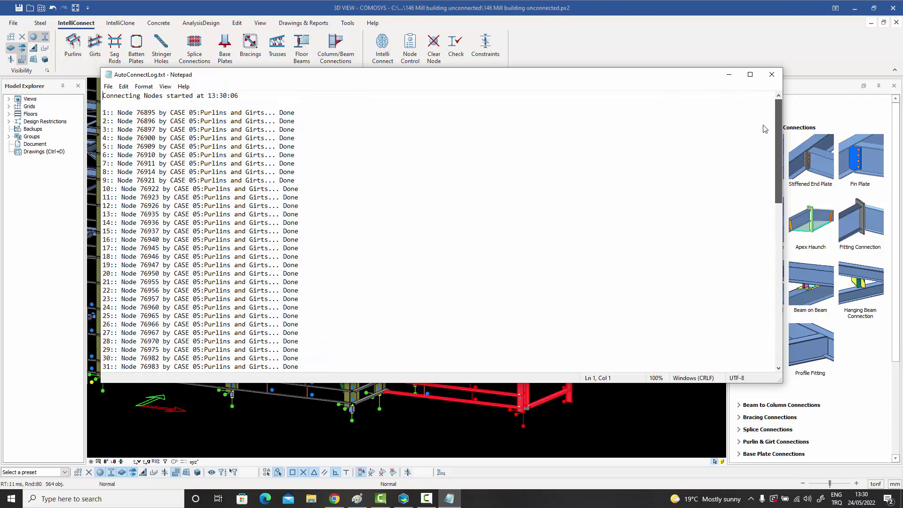
left_click_drag(708, 127, 708, 127)
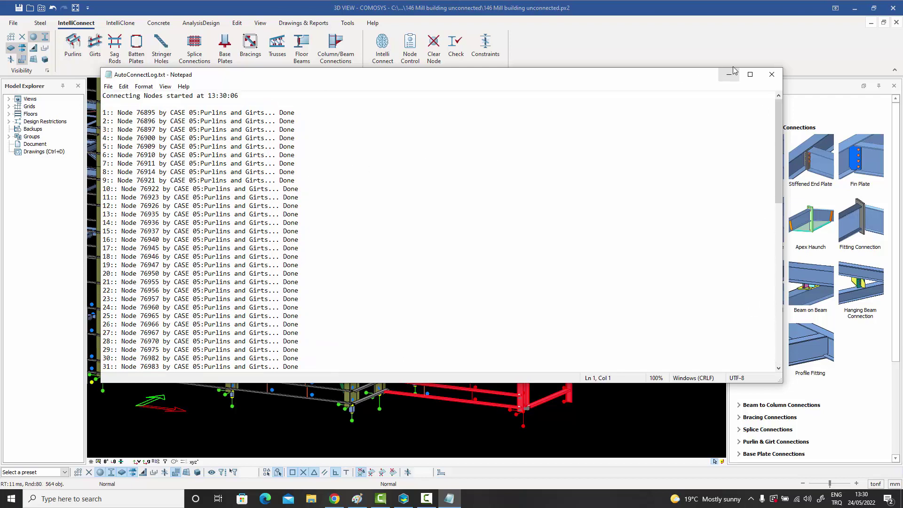
left_click(771, 75)
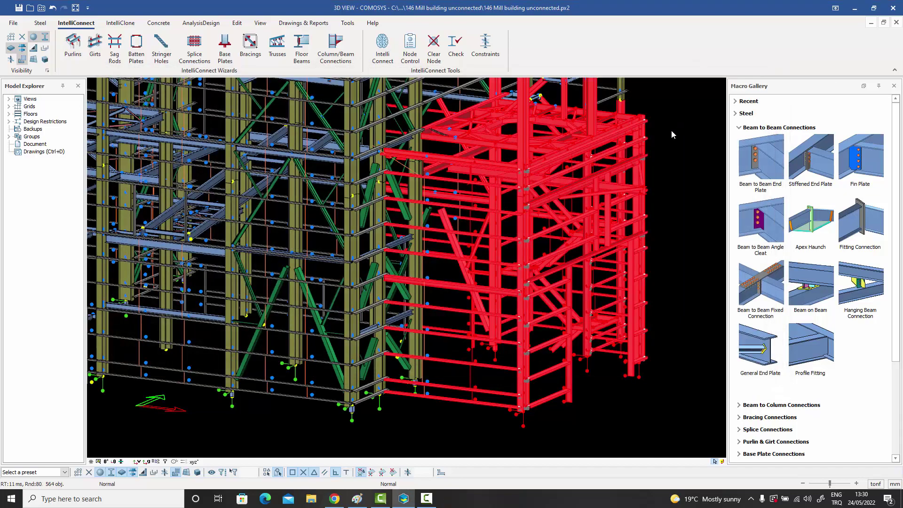
Examine the girt brackets and bolts at the corner columns from several sides, followed by the girts down to the column bases.
scroll(656, 135, "up", 8)
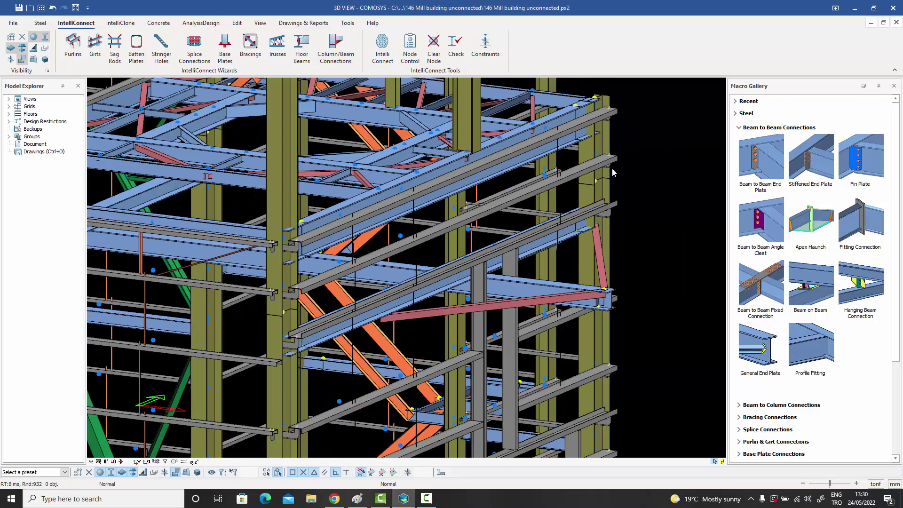
scroll(614, 173, "down", 3)
middle_click_drag(614, 172, 642, 121)
scroll(442, 227, "up", 4)
middle_click_drag(434, 281, 444, 208)
scroll(444, 222, "up", 6)
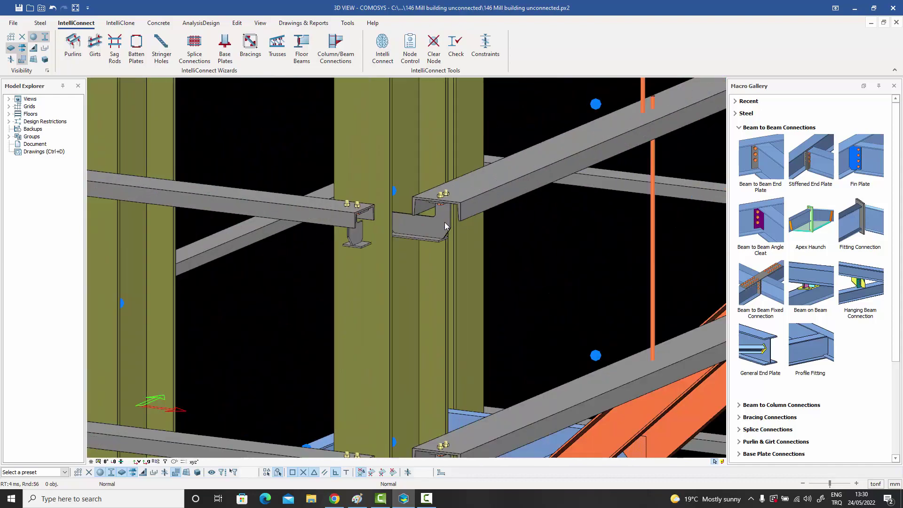
scroll(425, 178, "down", 6)
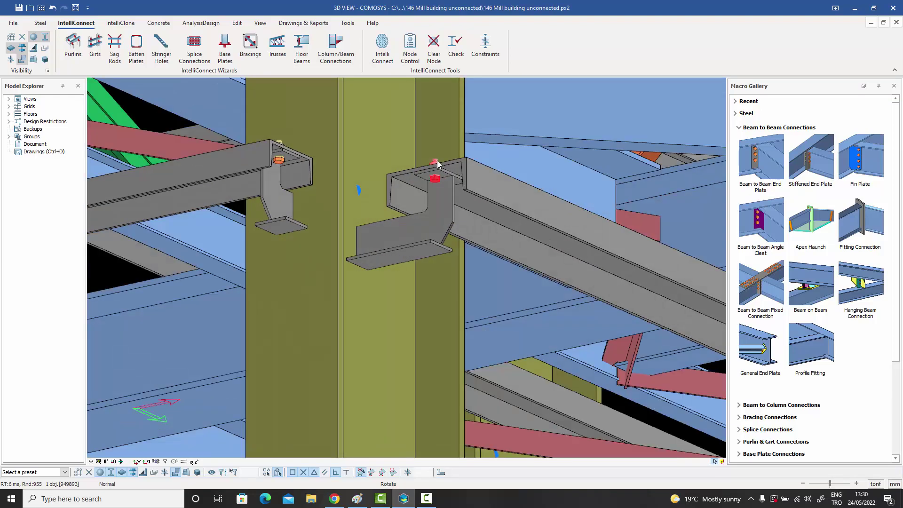
scroll(425, 178, "down", 3)
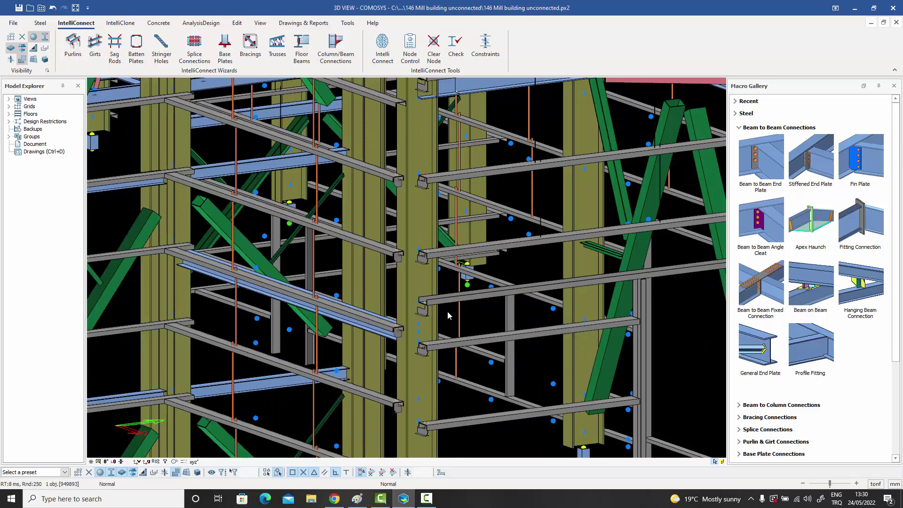
scroll(447, 312, "down", 2)
scroll(450, 263, "up", 2)
scroll(450, 275, "up", 3)
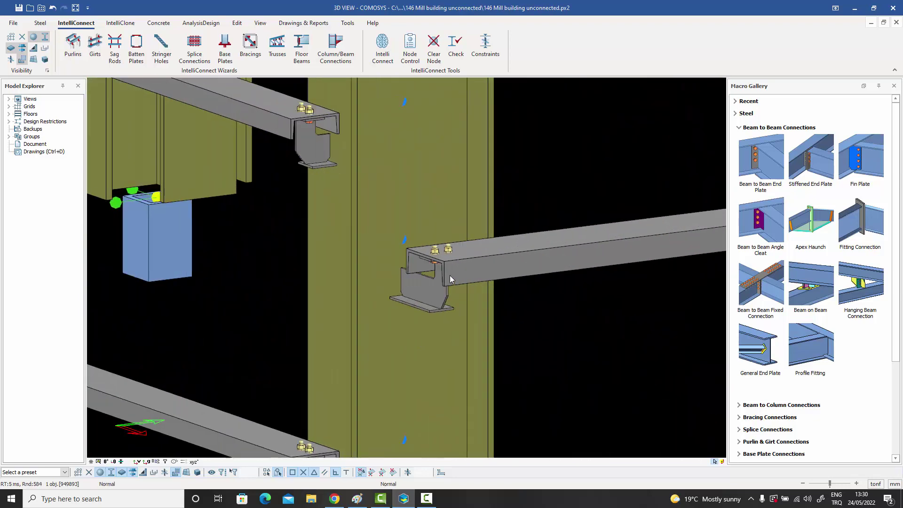
scroll(450, 273, "down", 4)
middle_click_drag(449, 277, 448, 296)
scroll(448, 296, "down", 8)
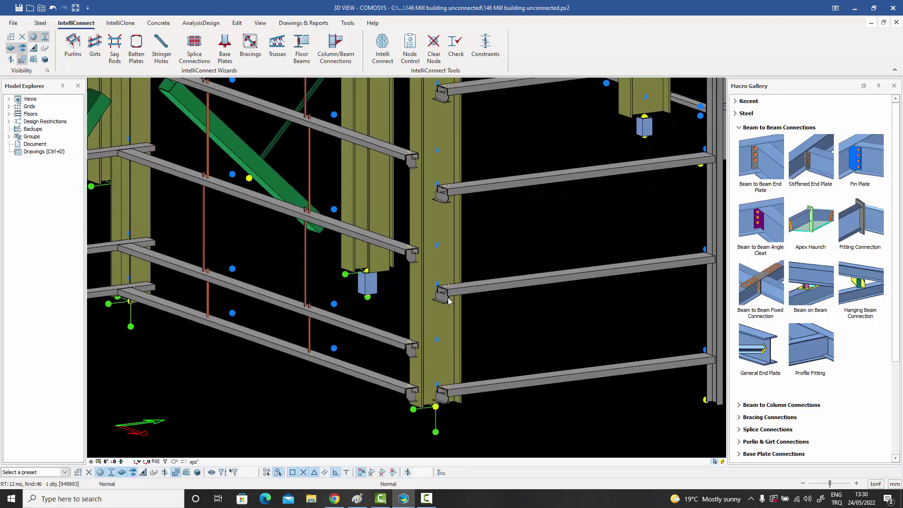
scroll(541, 234, "down", 1)
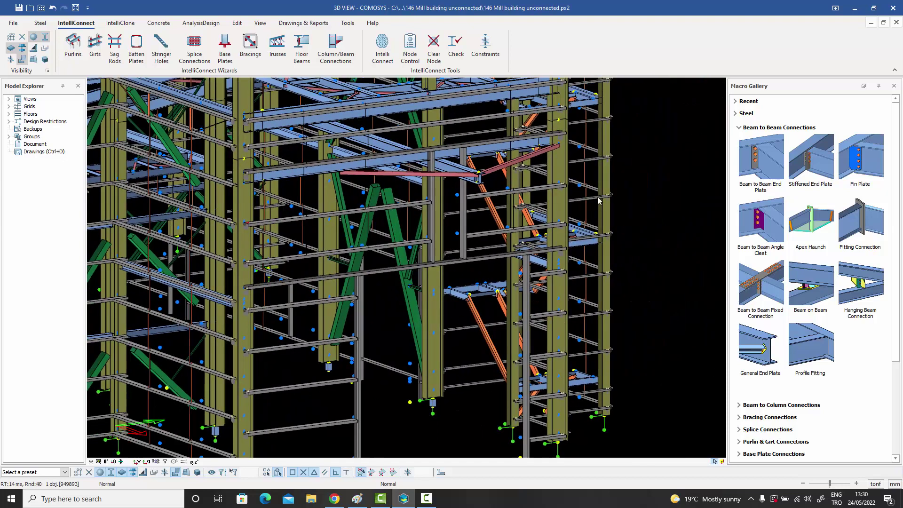
middle_click_drag(577, 225, 644, 235)
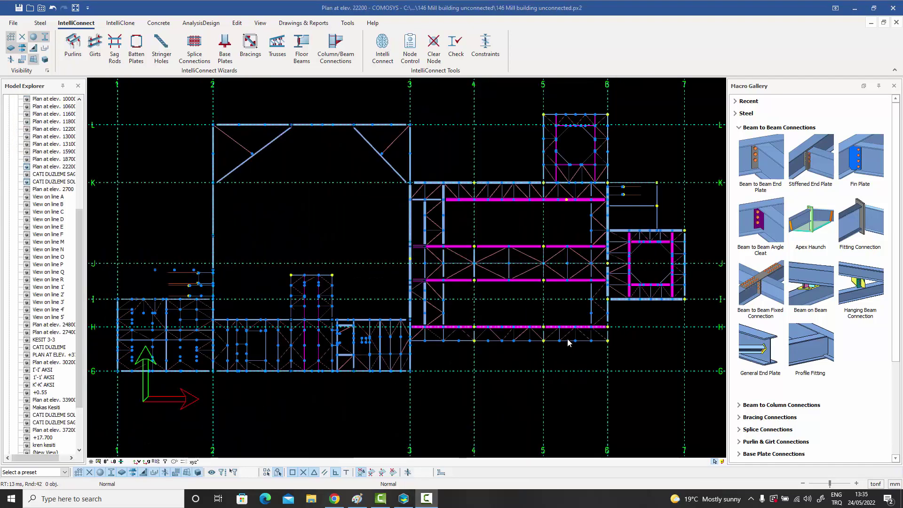
Examine the floor framing in the plan at elevation 22200, focusing on the bay between grid lines 1 and 2.
middle_click_drag(535, 343, 549, 347)
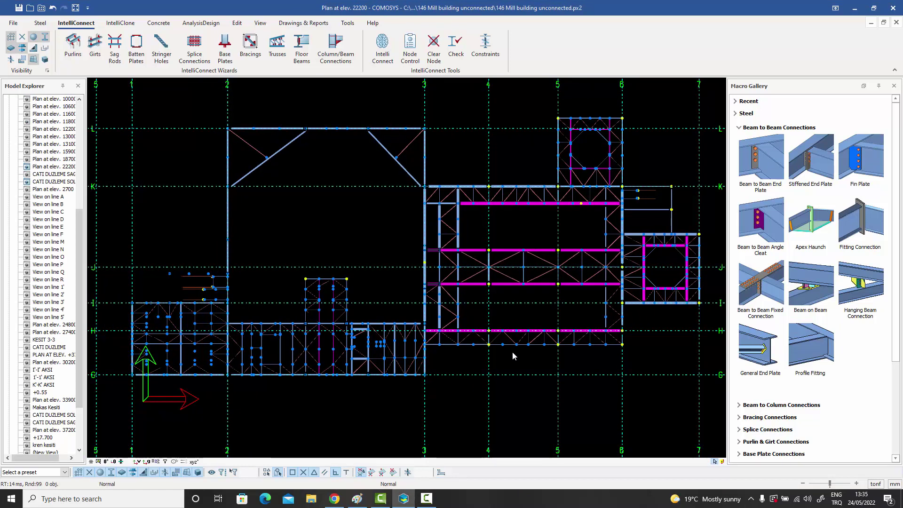
middle_click_drag(500, 356, 566, 331)
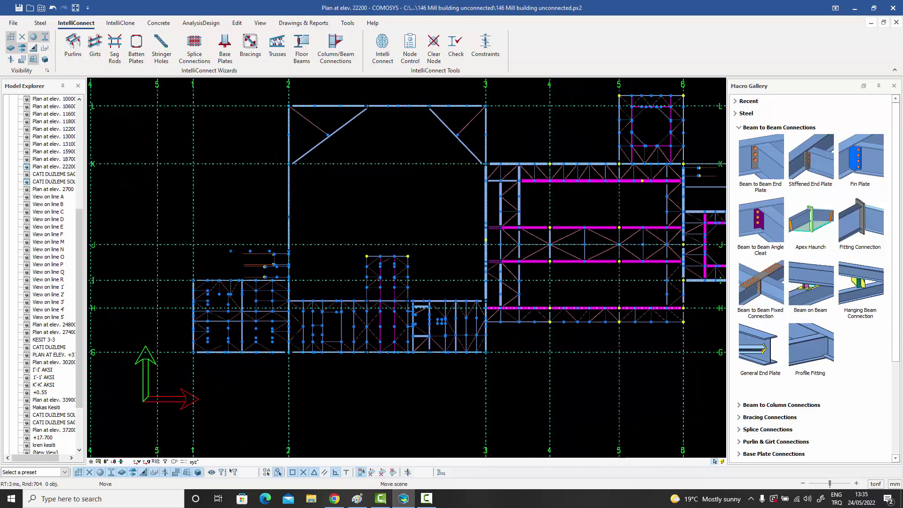
scroll(230, 322, "up", 5)
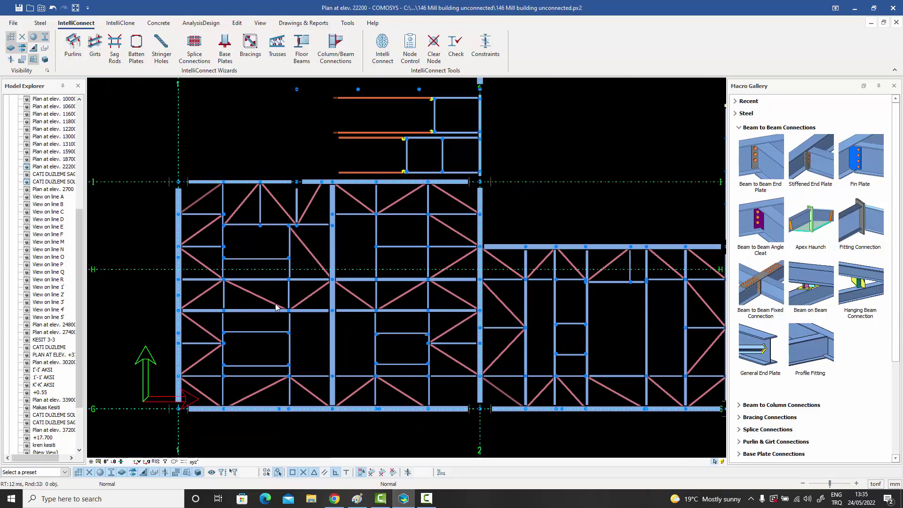
scroll(270, 306, "up", 3)
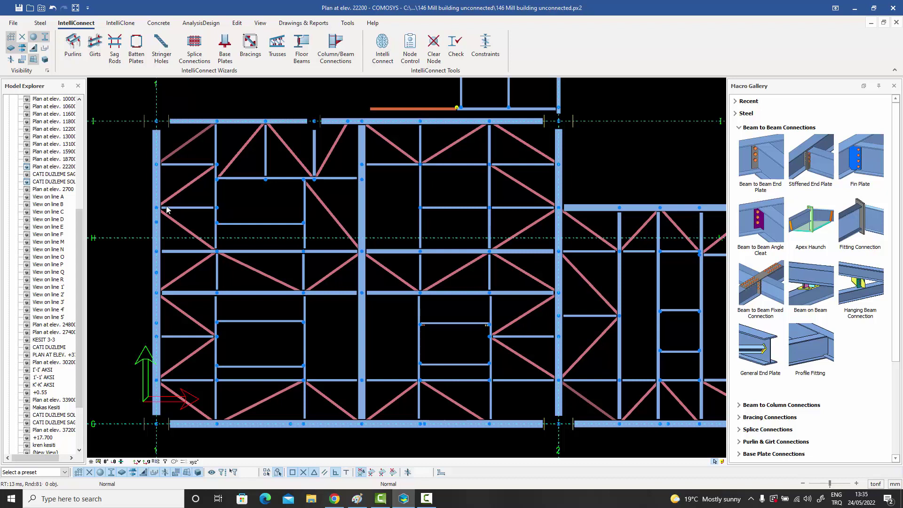
middle_click_drag(281, 261, 267, 263)
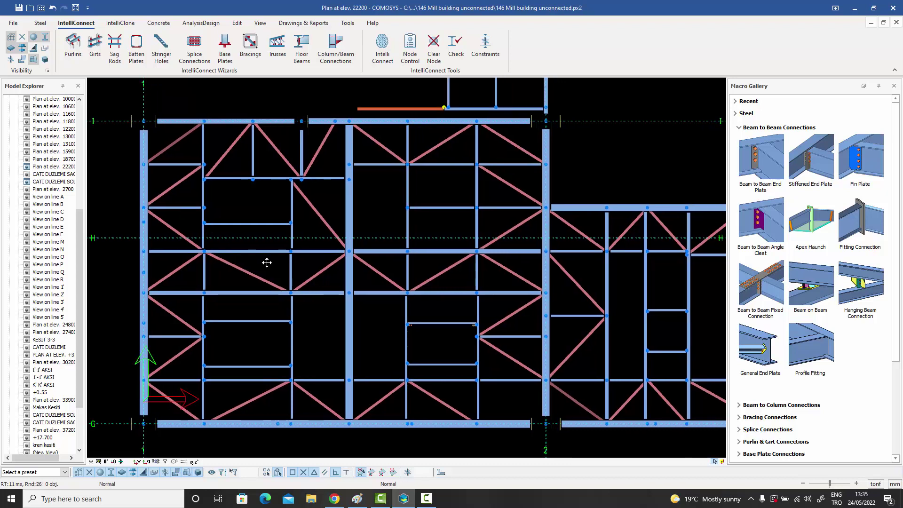
scroll(267, 263, "down", 5)
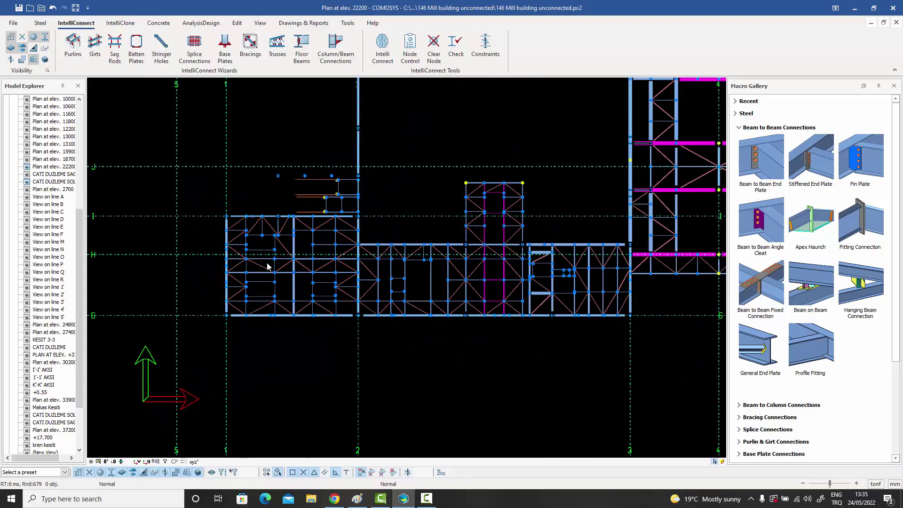
scroll(267, 266, "down", 3)
middle_click_drag(216, 317, 194, 335)
scroll(193, 335, "up", 1)
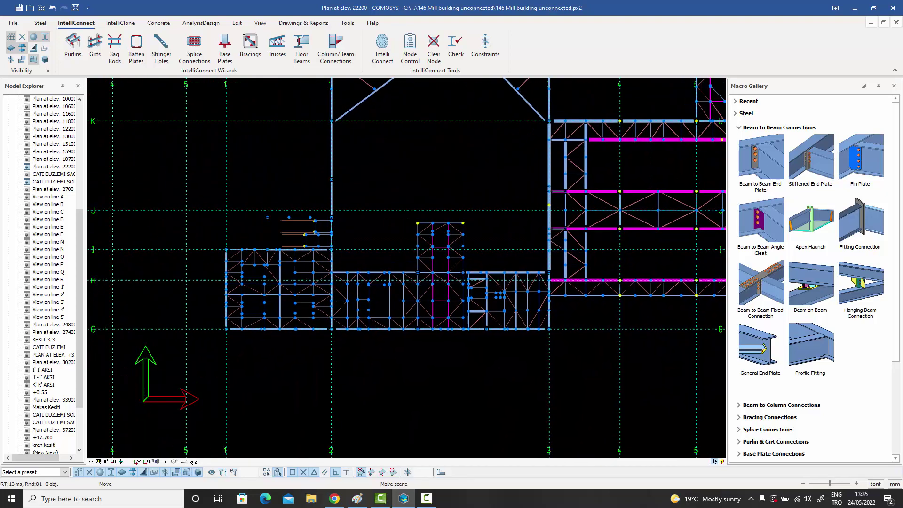
scroll(291, 290, "up", 5)
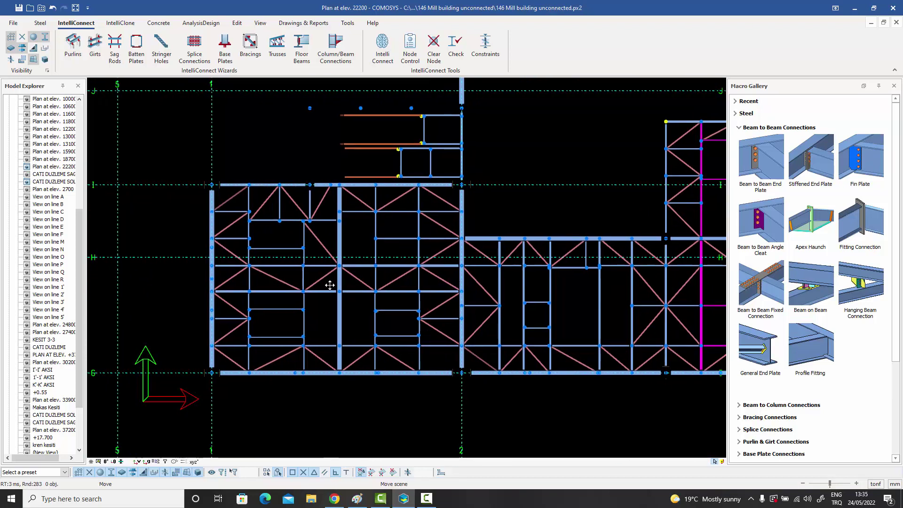
scroll(330, 286, "up", 1)
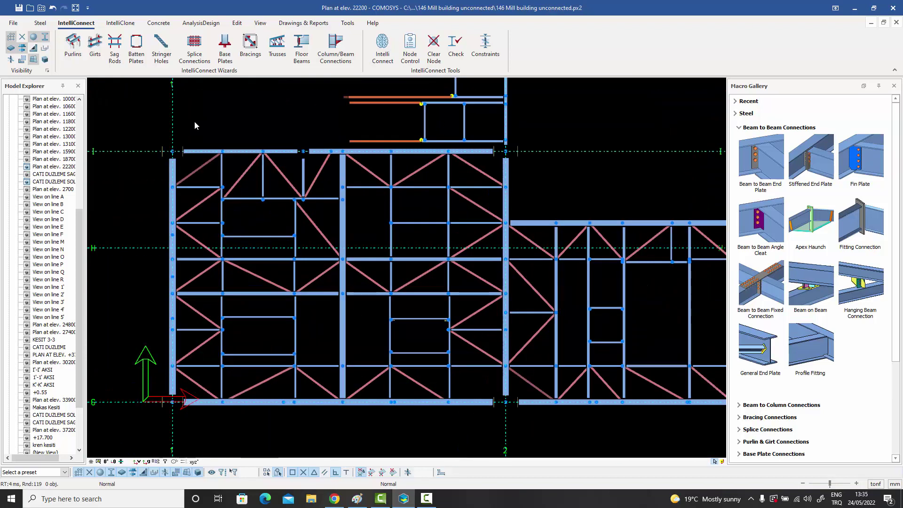
Start IntelliConnect floor beam connections on all members of the bay between grid lines 1-2 and G-I, using the Fin Plate Connection Macro.
left_click_drag(140, 123, 507, 445)
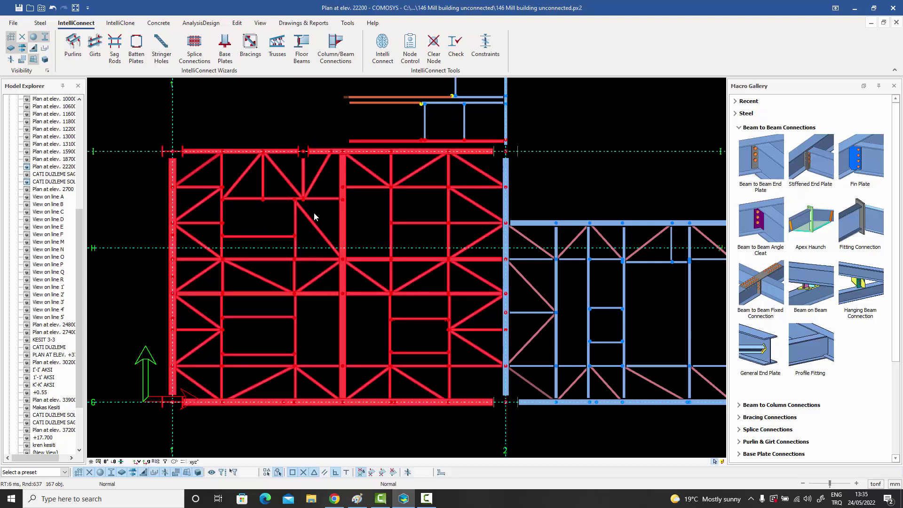
right_click(261, 112)
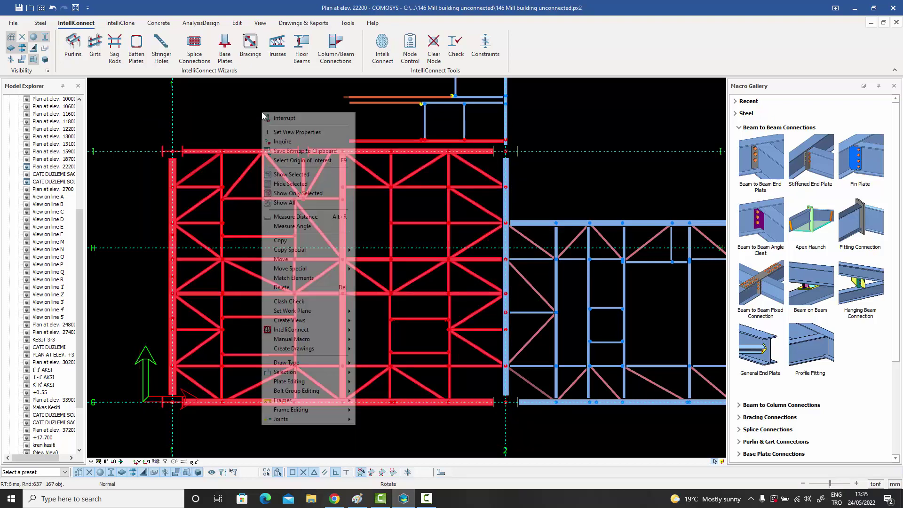
mouse_move(303, 331)
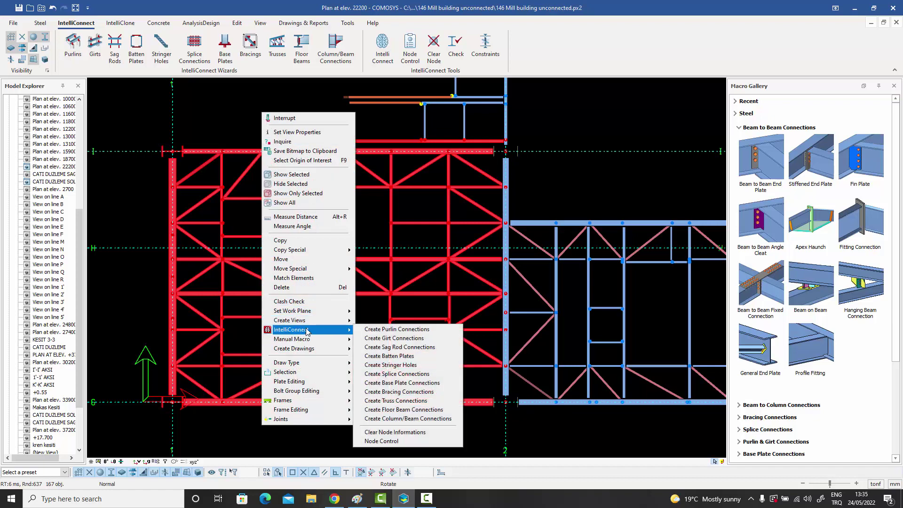
left_click(407, 409)
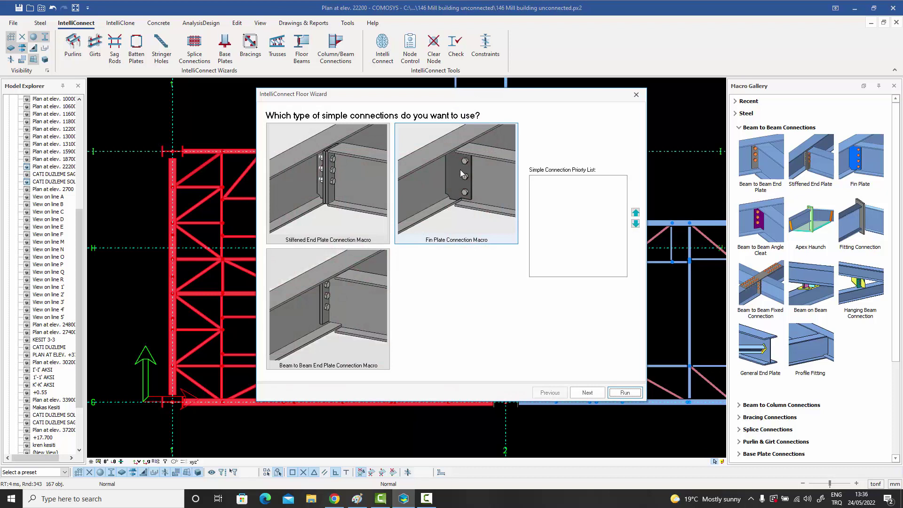
left_click(461, 176)
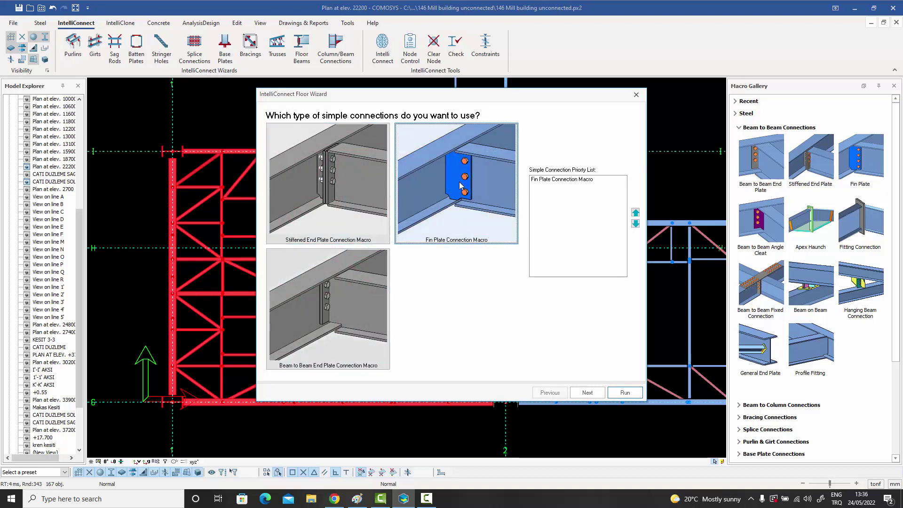
left_click(587, 392)
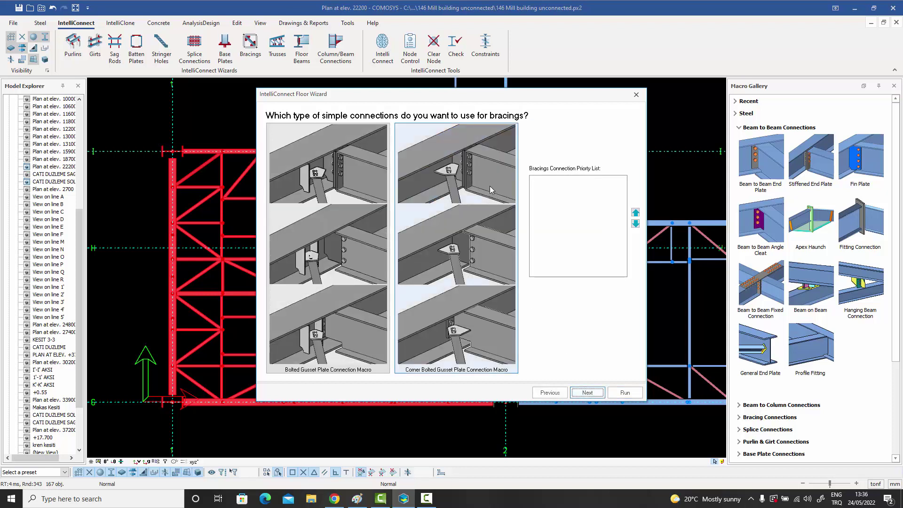
Choose Corner Bolted Gusset Plate and then Bolted Gusset Plate for the bracings, and run the floor connections with the default shifting settings.
left_click(451, 175)
left_click(338, 177)
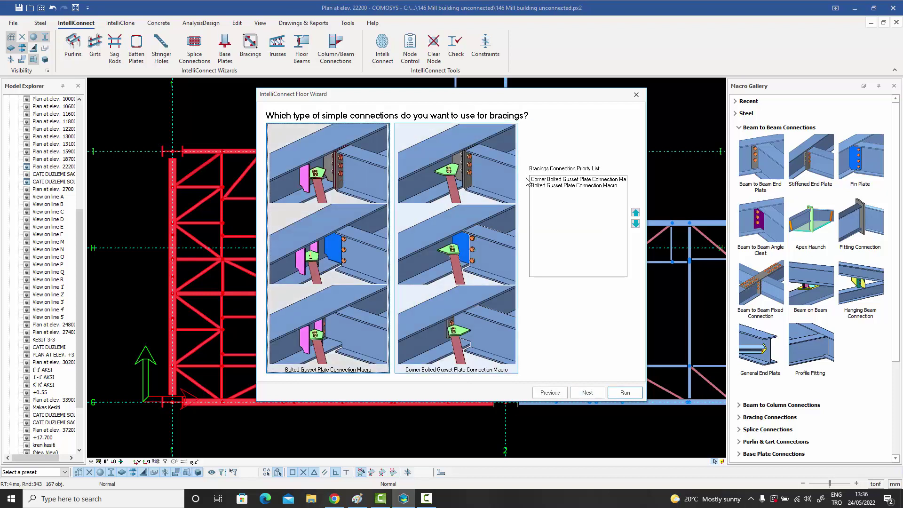
left_click(588, 394)
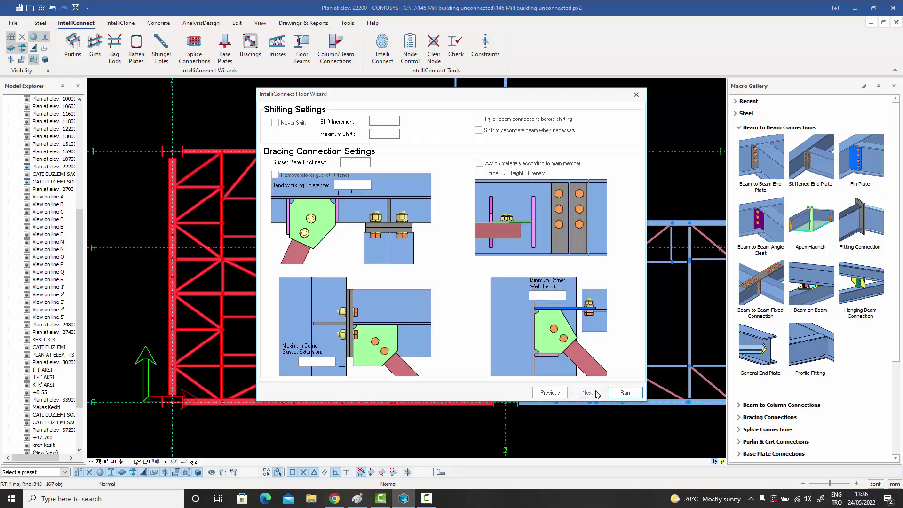
left_click(625, 393)
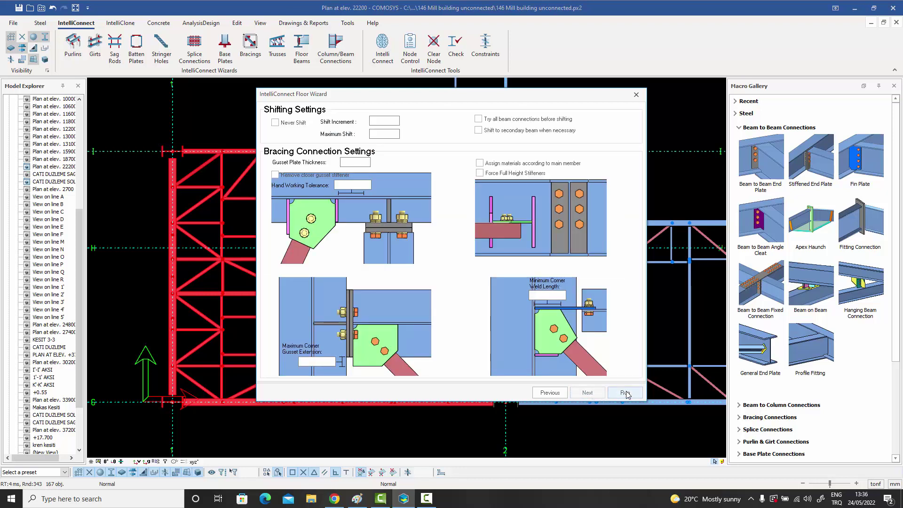
left_click_drag(465, 222, 609, 118)
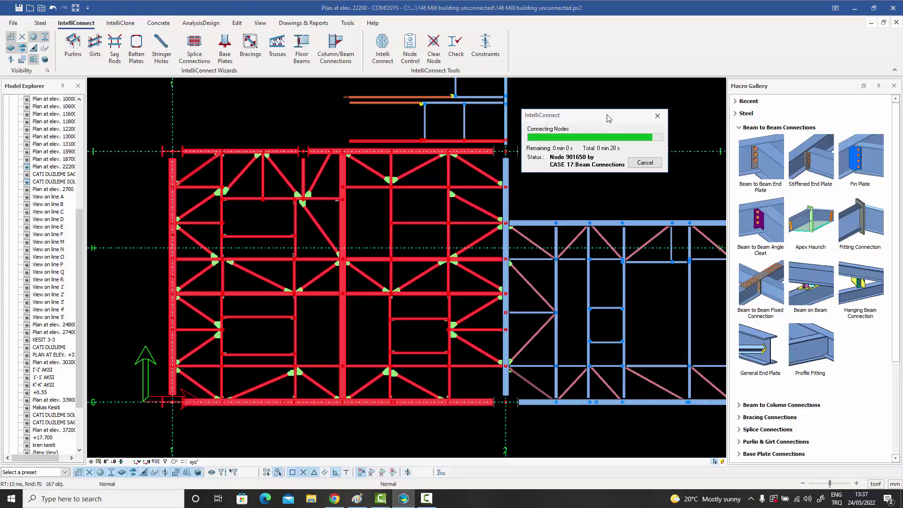
Show the connected floor bay in a 3D view, hide the grid lines and clear the member selection.
scroll(771, 149, "down", 10)
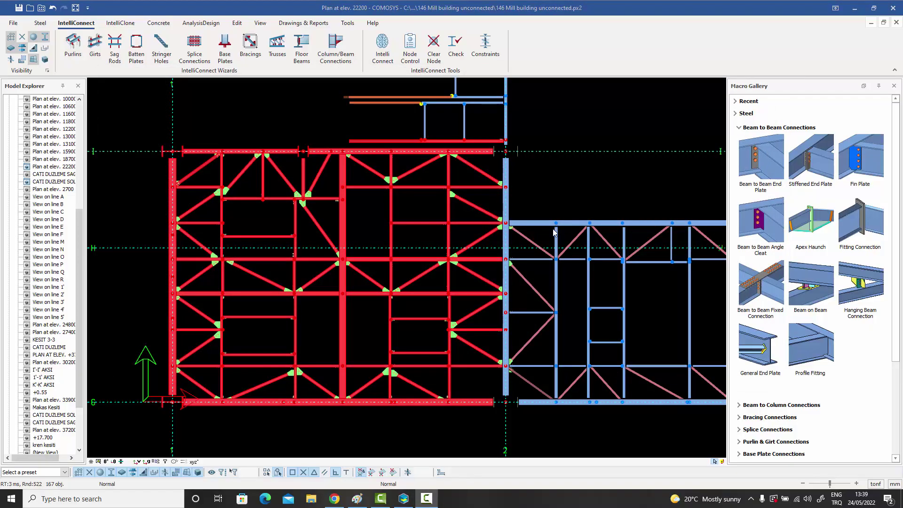
middle_click_drag(533, 288, 492, 226)
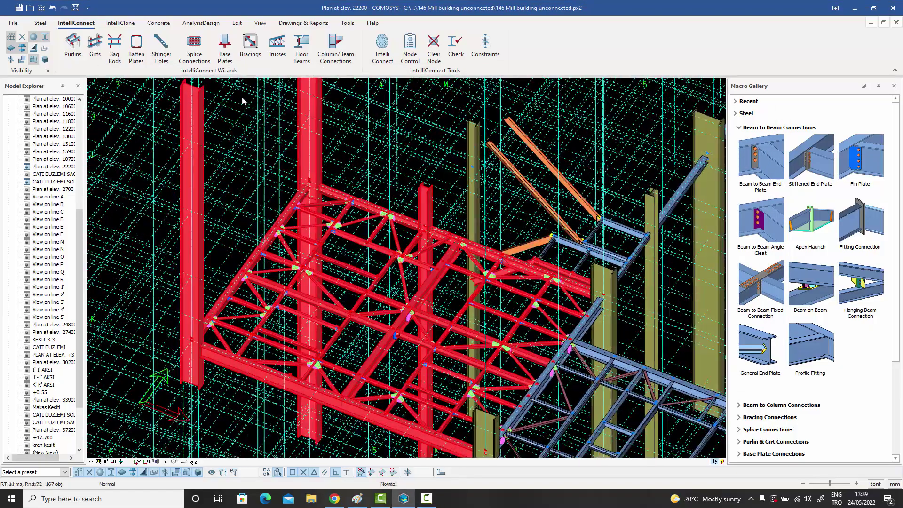
left_click(11, 36)
scroll(322, 282, "up", 5)
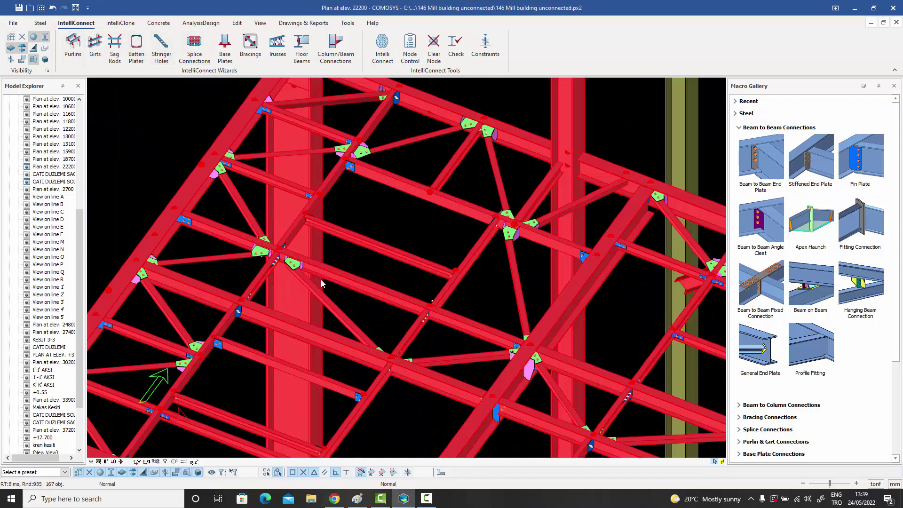
key("Escape")
Examine the fin plates and bracing gusset plates across the connected floor bay from several sides.
scroll(376, 256, "down", 3)
middle_click_drag(393, 248, 410, 222)
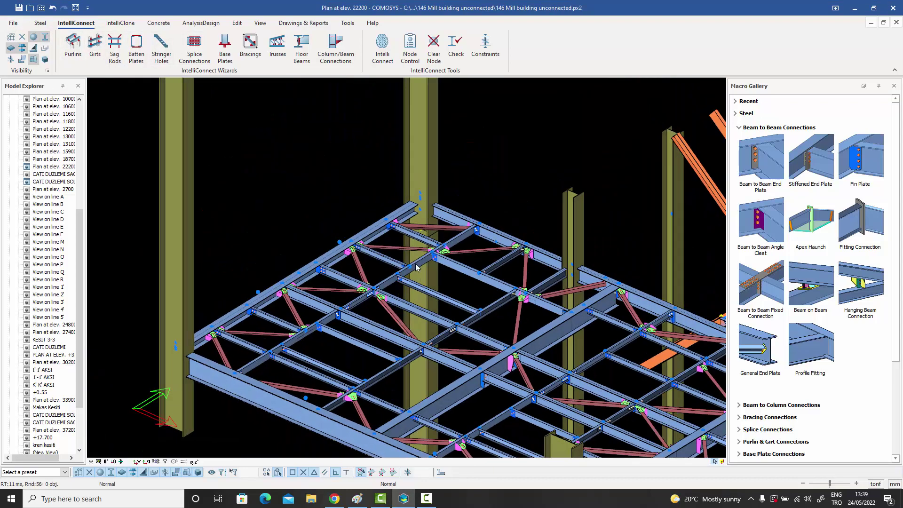
middle_click_drag(443, 283, 359, 194)
scroll(359, 194, "up", 5)
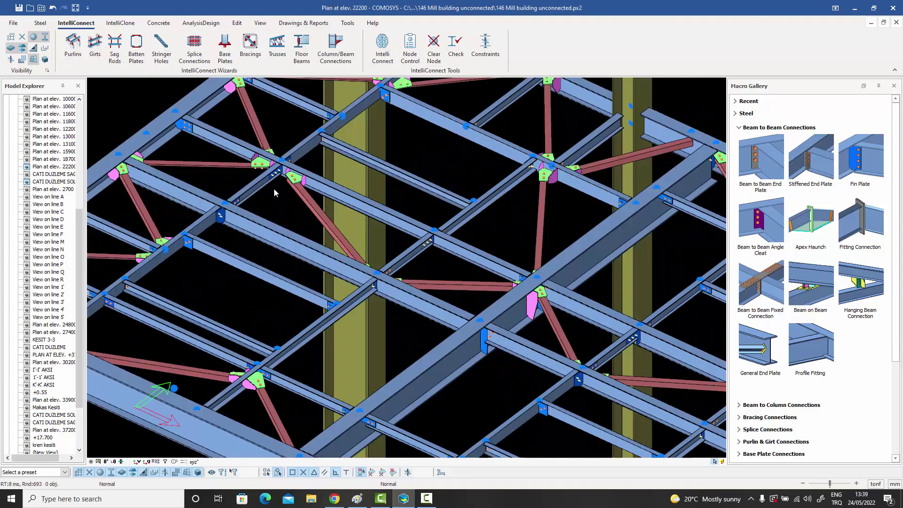
scroll(281, 182, "up", 3)
scroll(282, 182, "down", 2)
middle_click_drag(429, 246, 271, 226)
scroll(271, 225, "down", 2)
scroll(331, 246, "up", 2)
middle_click_drag(393, 271, 309, 264)
scroll(283, 213, "down", 2)
scroll(403, 220, "down", 1)
middle_click_drag(427, 240, 416, 264)
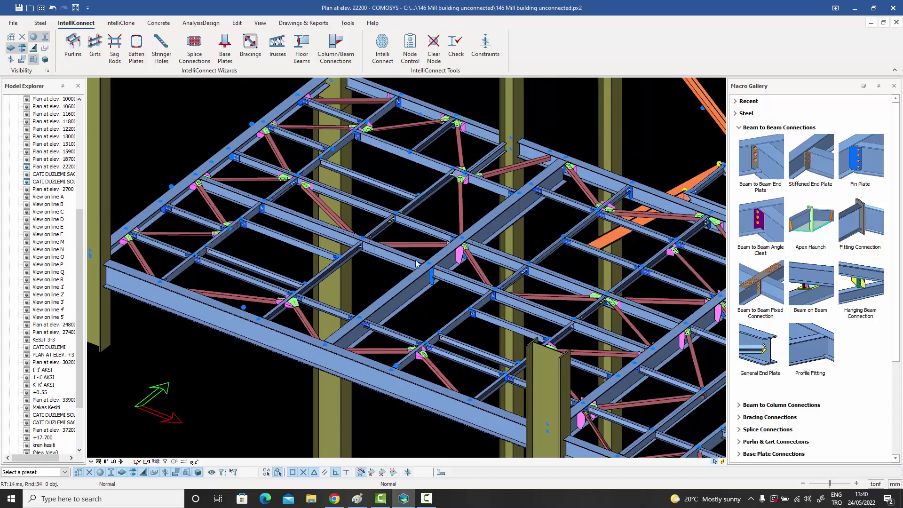
In plan view, start floor beam connections on the members of the next bay beyond grid line 2, using only the Stiffened End Plate Connection Macro.
left_click(106, 463)
scroll(222, 309, "down", 3)
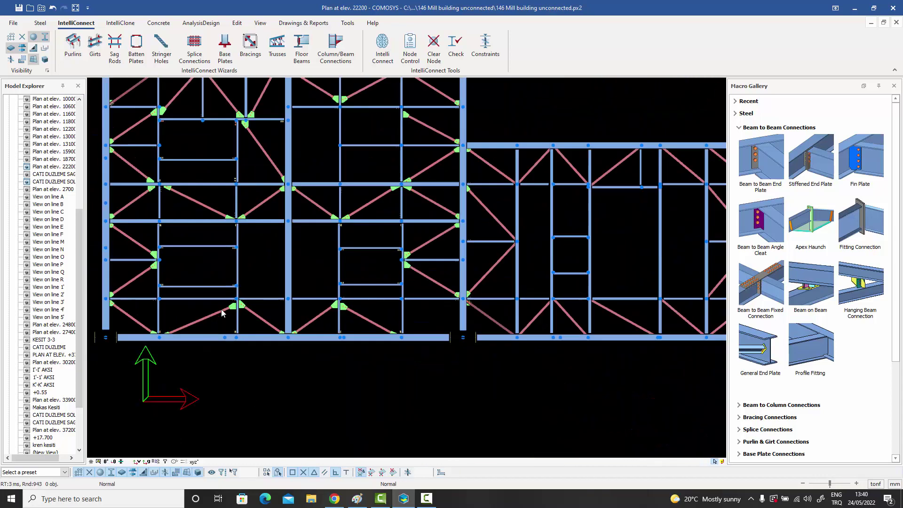
middle_click_drag(411, 265, 285, 323)
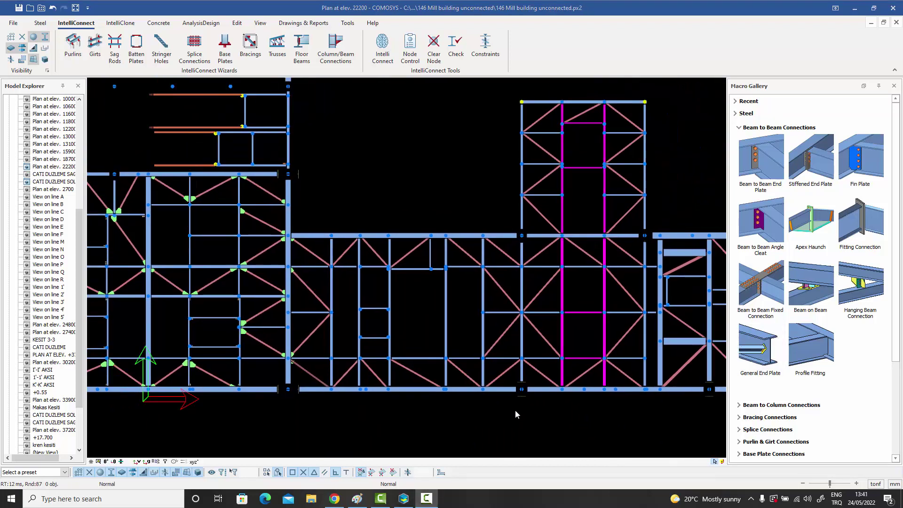
left_click_drag(517, 412, 308, 202)
right_click(341, 196)
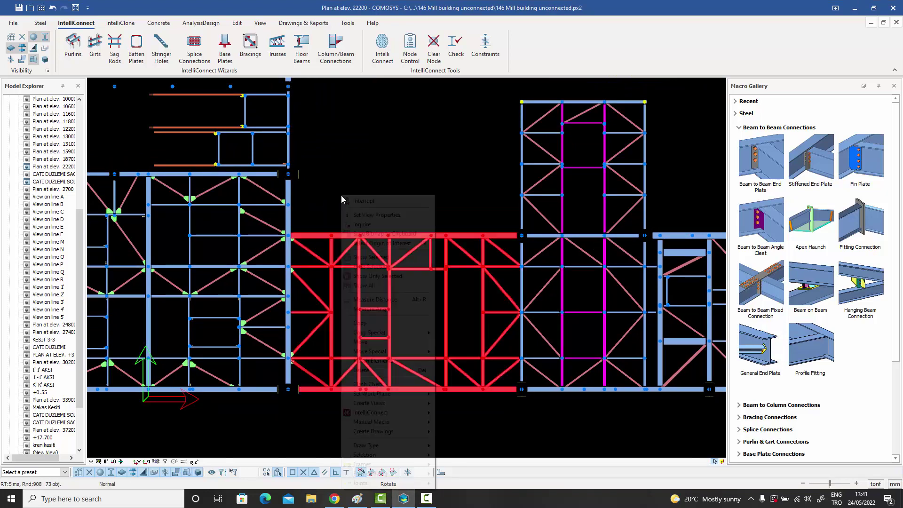
mouse_move(375, 414)
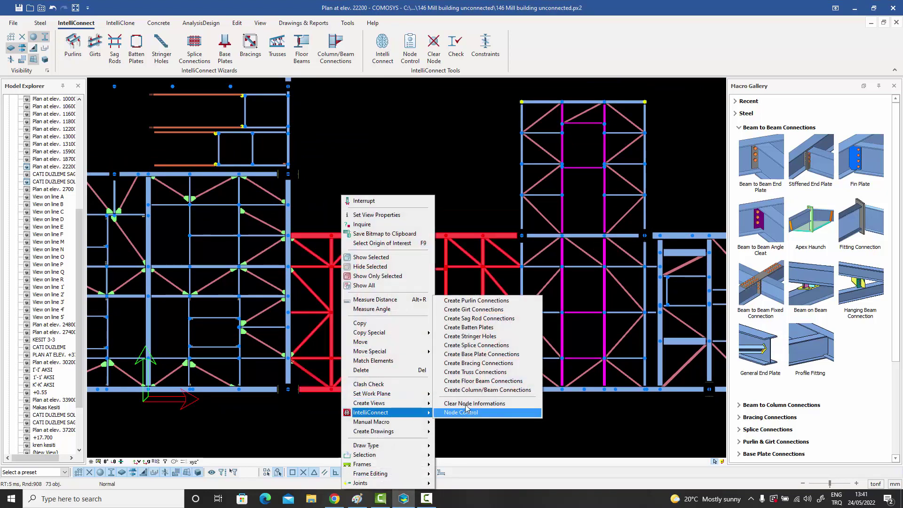
left_click(478, 382)
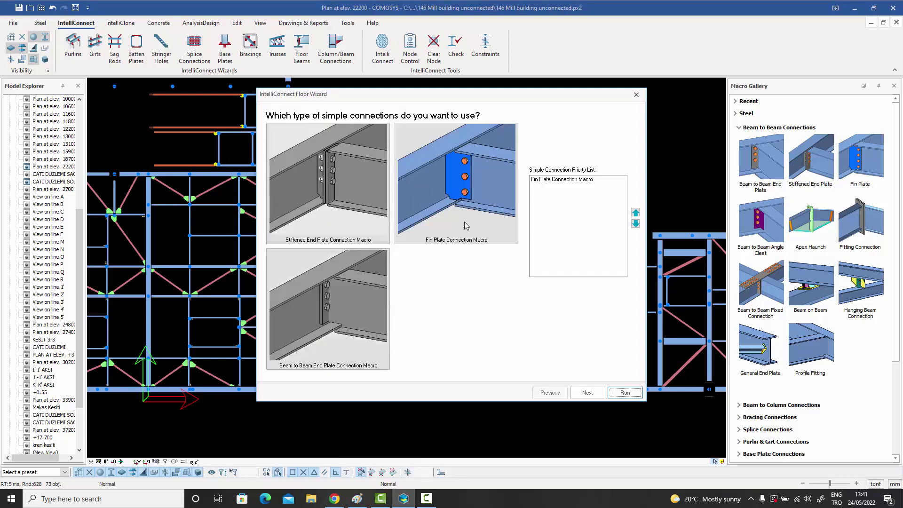
left_click(329, 175)
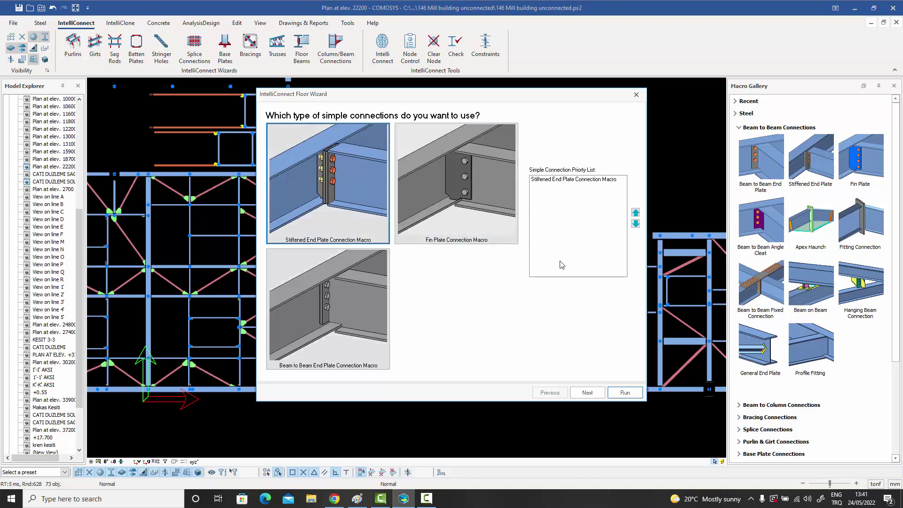
left_click(586, 394)
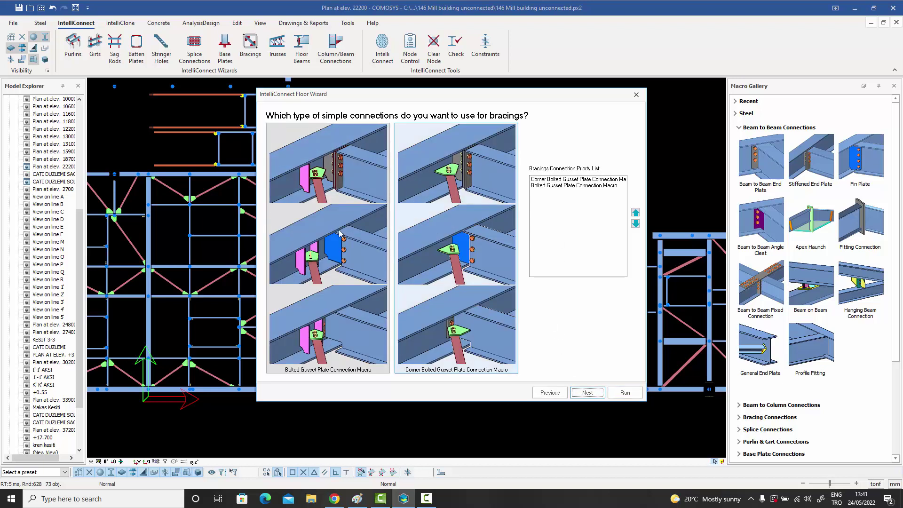
Remove Corner Bolted Gusset Plate from the bracing connections, keep Bolted Gusset Plate, and run the floor connections.
left_click(555, 187)
left_click(444, 172)
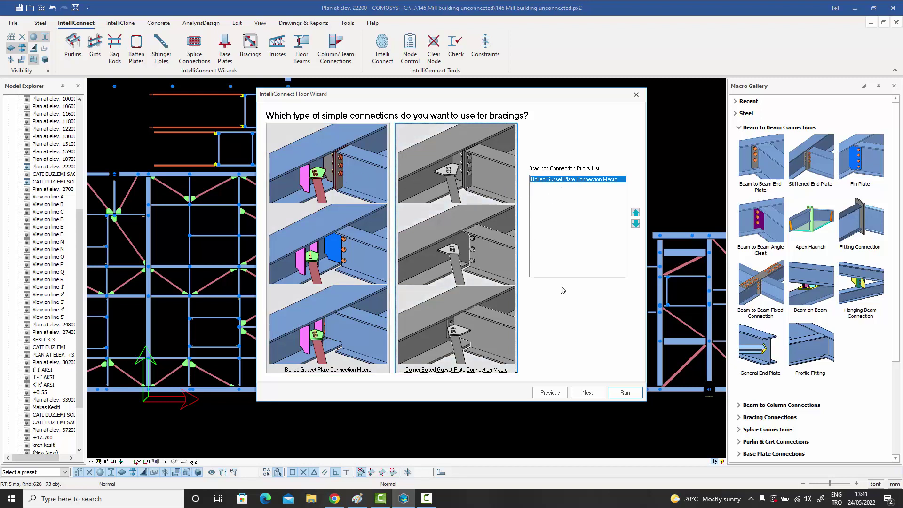
left_click(588, 393)
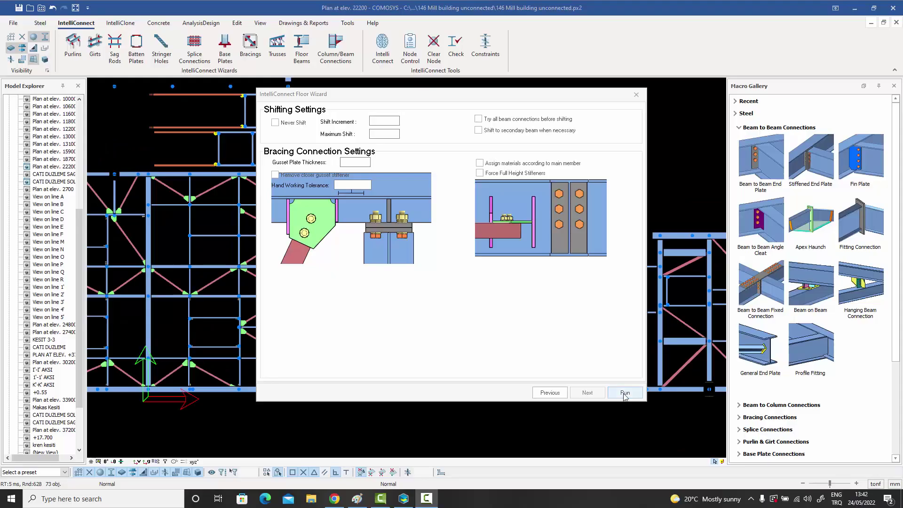
left_click(626, 393)
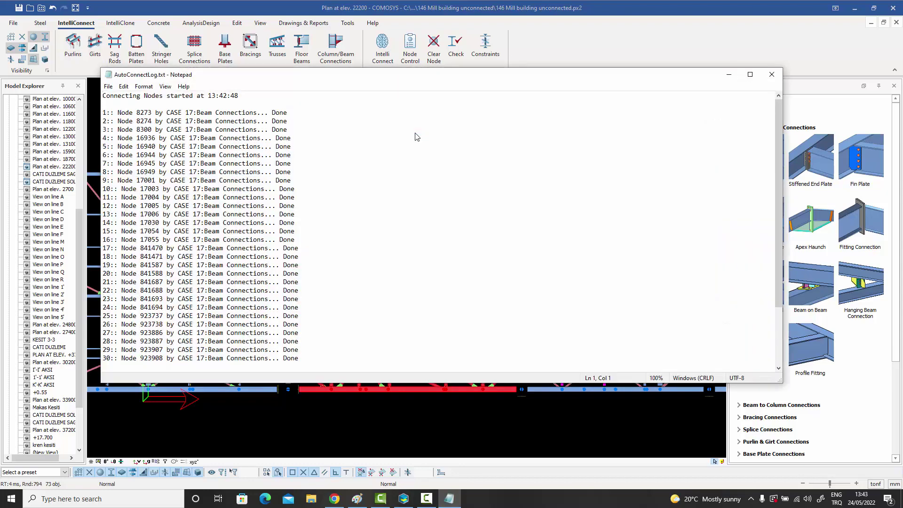
Close the connection log and examine the stiffened end plates and bracing gusset plates on the connected floor bay up close.
left_click(776, 67)
middle_click_drag(472, 359, 484, 307)
left_click(491, 273)
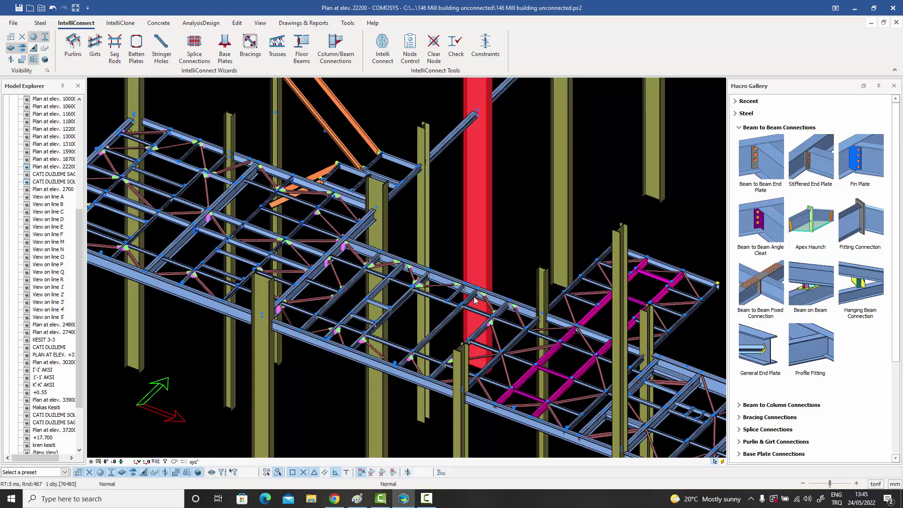
scroll(473, 304, "up", 6)
middle_click_drag(472, 304, 594, 307)
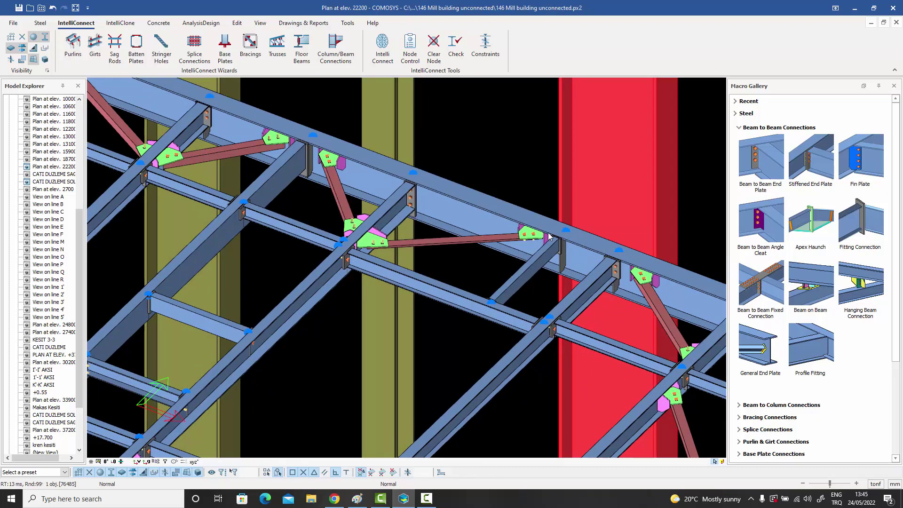
scroll(322, 166, "up", 6)
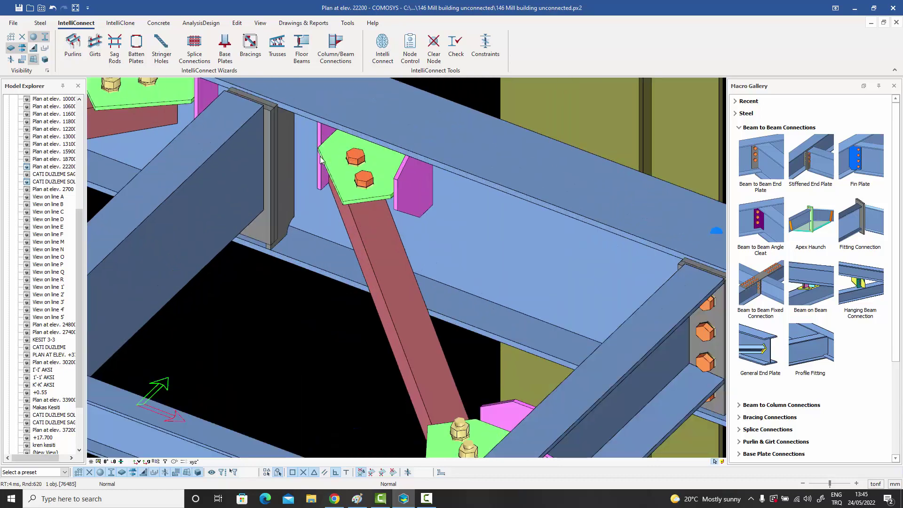
scroll(322, 160, "down", 6)
scroll(361, 197, "up", 4)
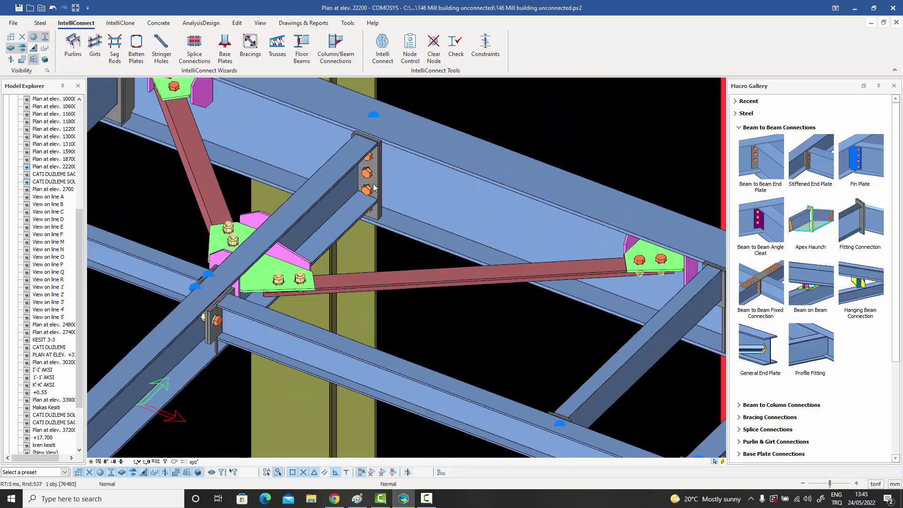
scroll(361, 198, "down", 2)
middle_click_drag(367, 203, 430, 302)
scroll(410, 214, "down", 3)
scroll(494, 241, "up", 5)
scroll(459, 239, "up", 2)
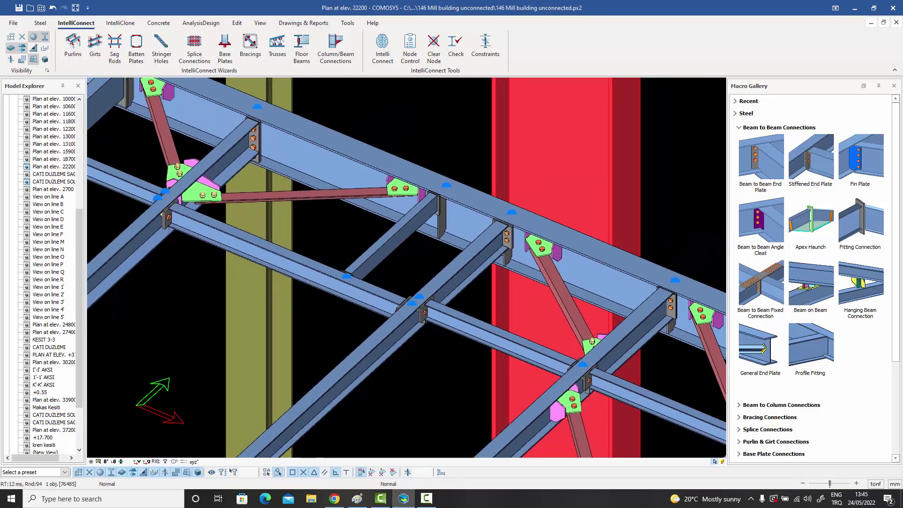
middle_click_drag(430, 302, 422, 304)
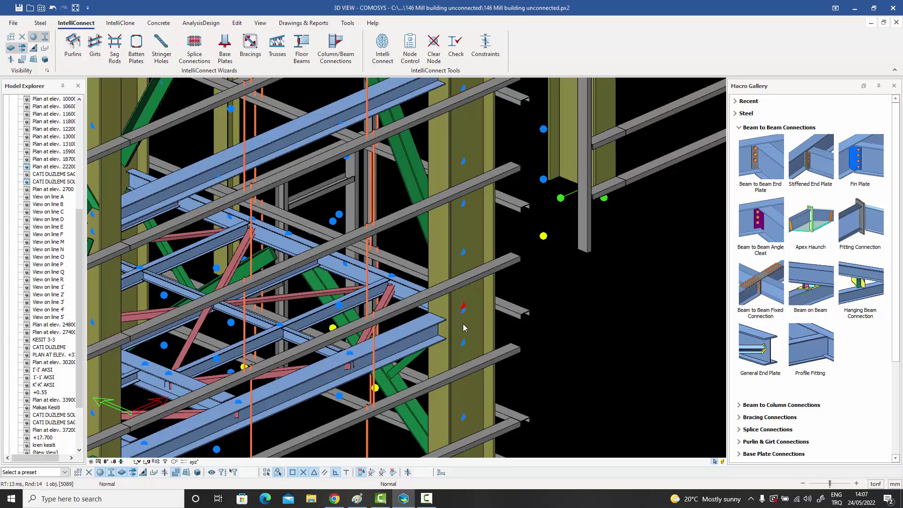
Examine the unconnected beams, bracings and column joints around the building's corner column in the 3D view.
middle_click_drag(467, 320, 471, 293)
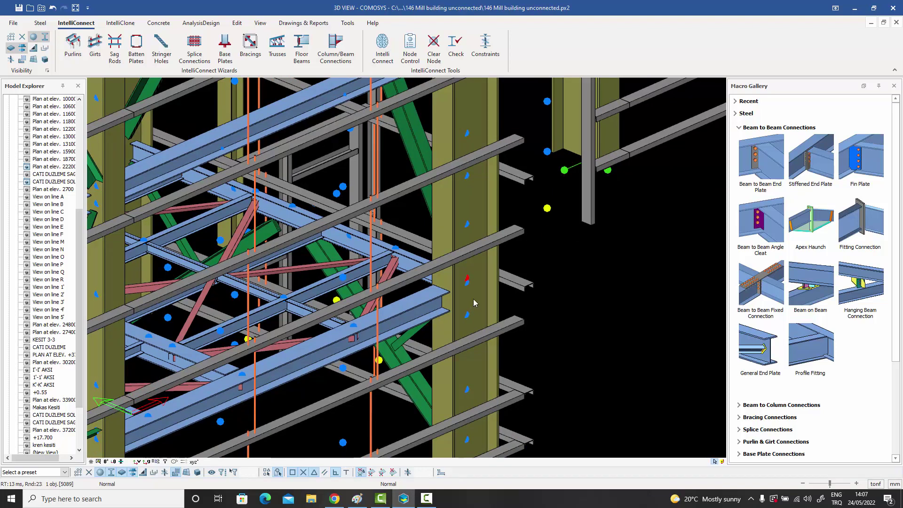
left_click(439, 309)
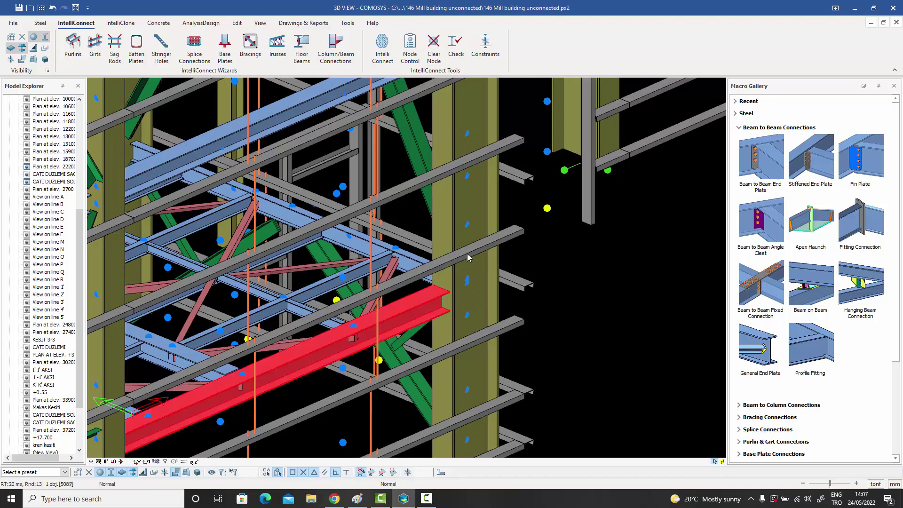
middle_click_drag(473, 287, 563, 284)
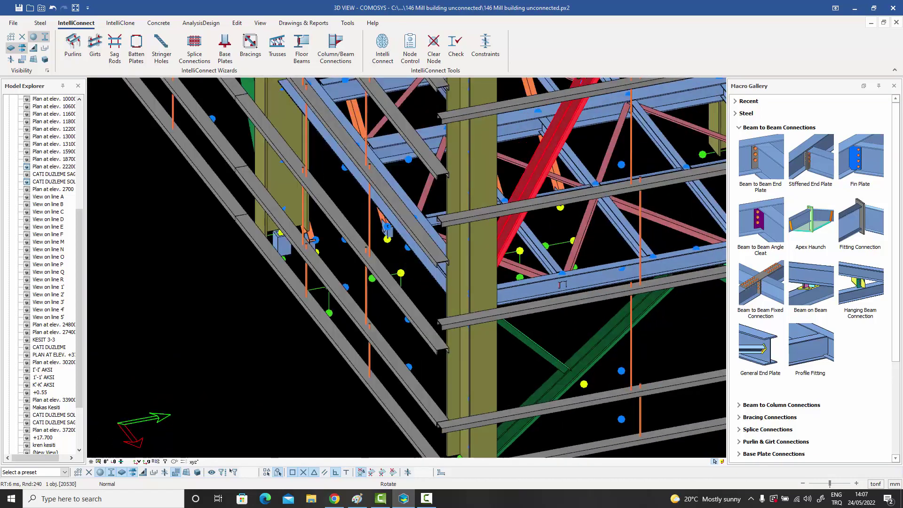
middle_click_drag(424, 285, 405, 286)
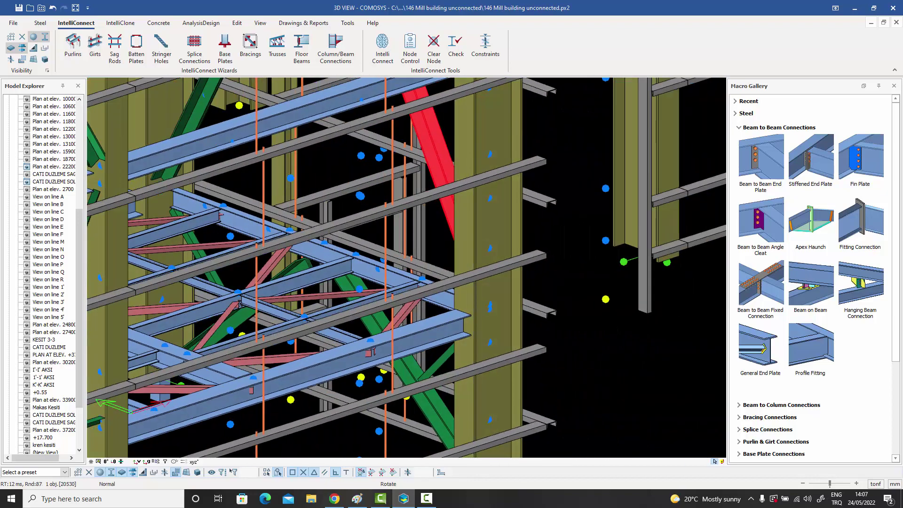
left_click(547, 327)
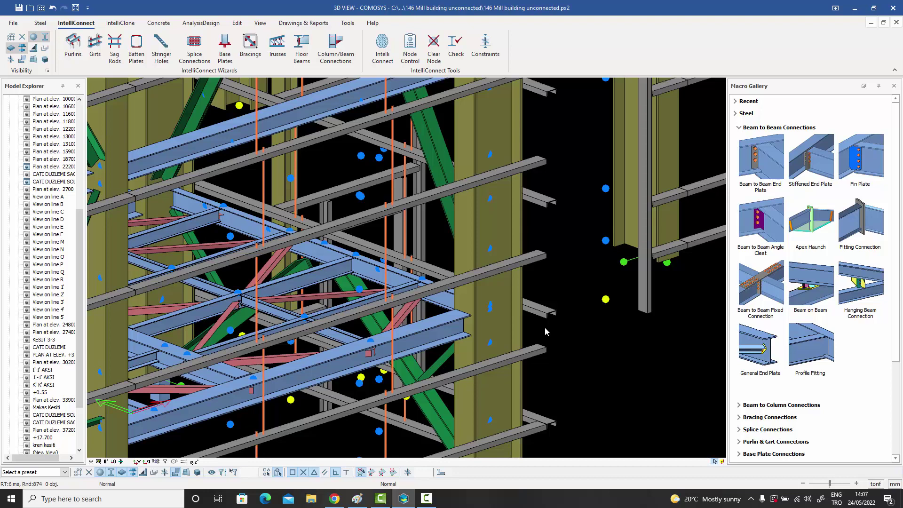
scroll(545, 326, "up", 1)
scroll(475, 278, "up", 1)
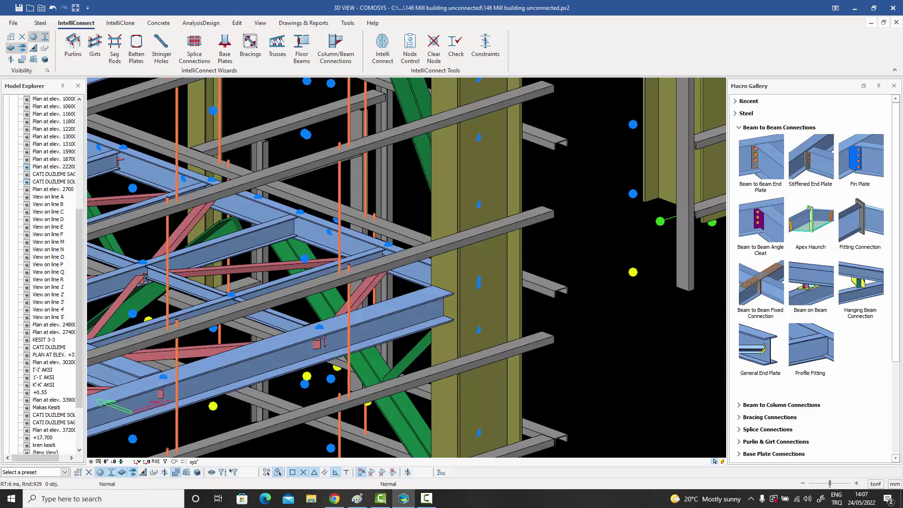
middle_click_drag(487, 280, 486, 244)
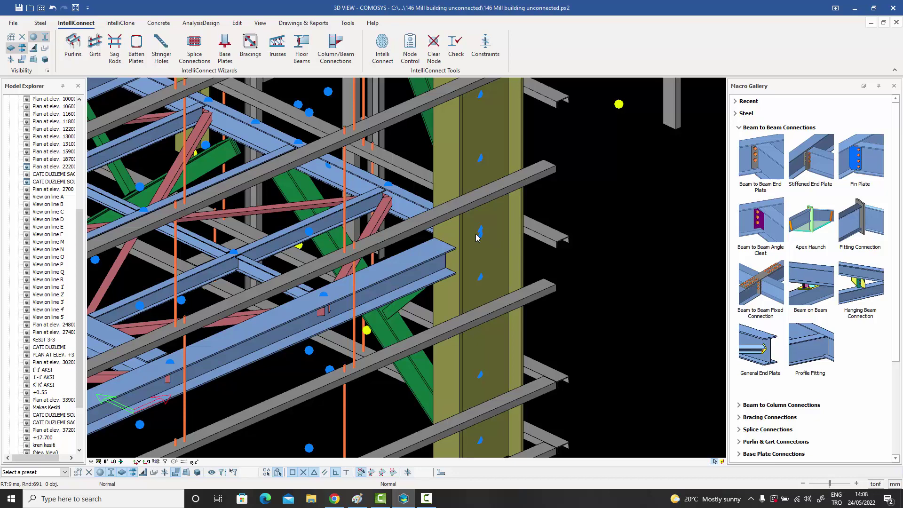
scroll(480, 236, "down", 5)
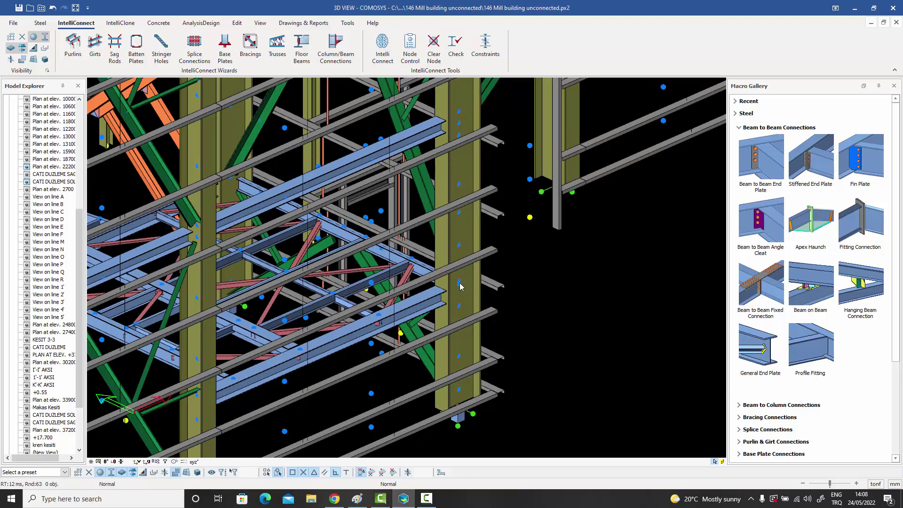
middle_click_drag(459, 283, 456, 288)
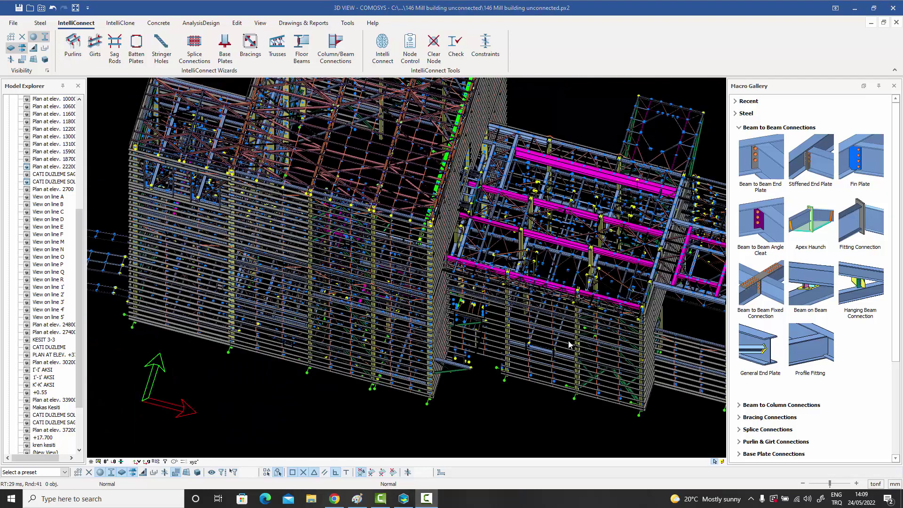
Start column/beam connections on the corner column and its attached members, using the Haunch Connection Macro for fixed connections.
left_click_drag(441, 413, 423, 255)
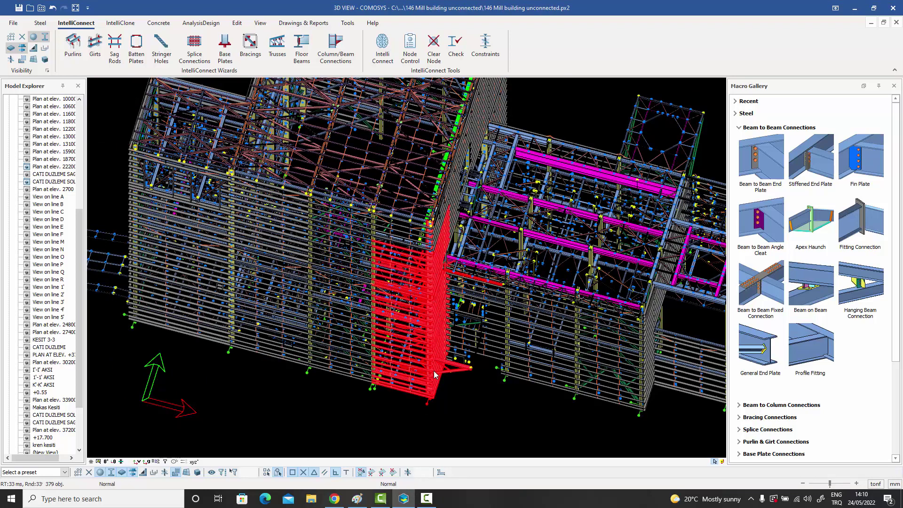
right_click(435, 241)
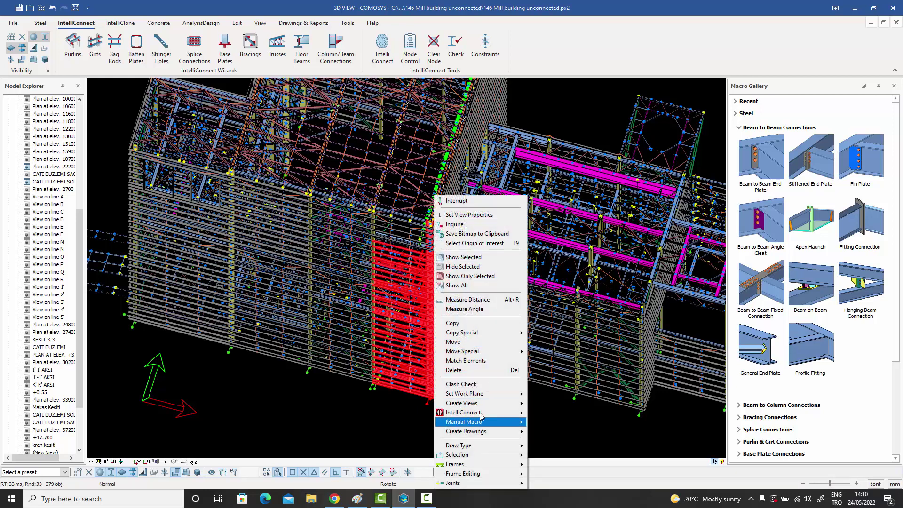
mouse_move(479, 413)
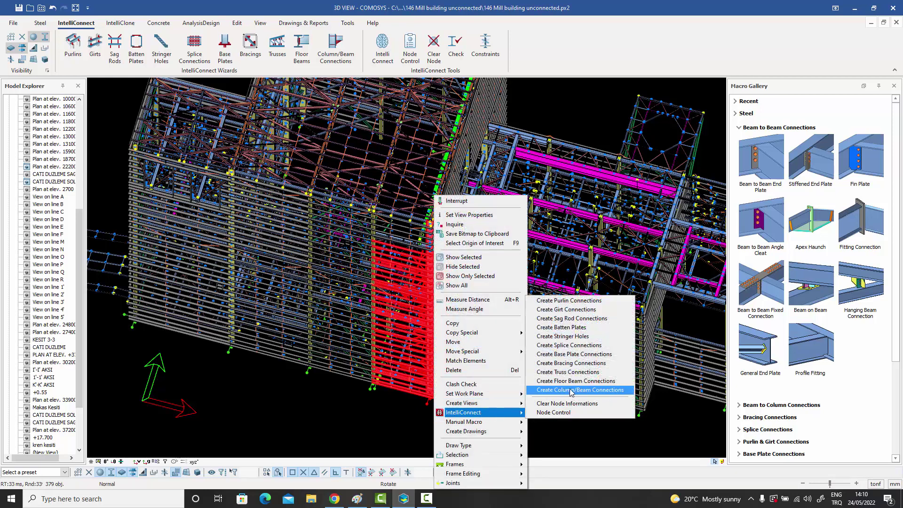
left_click(605, 393)
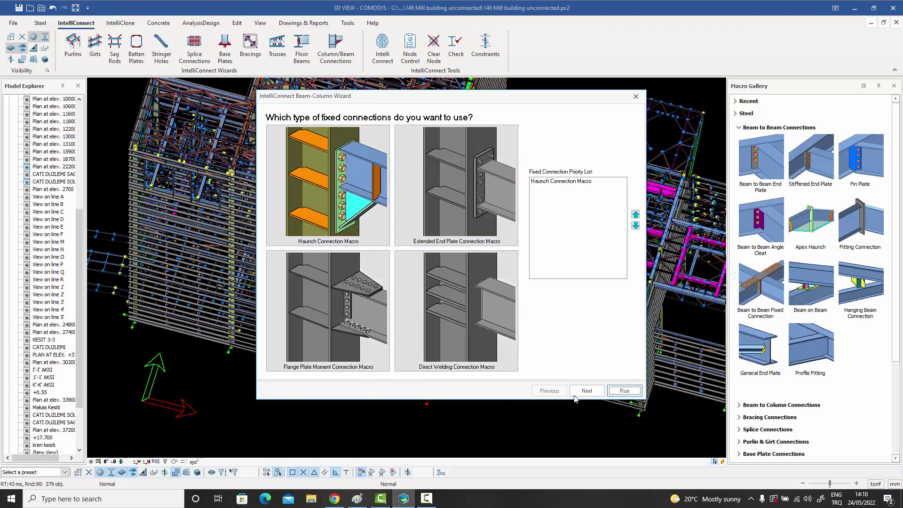
left_click(588, 392)
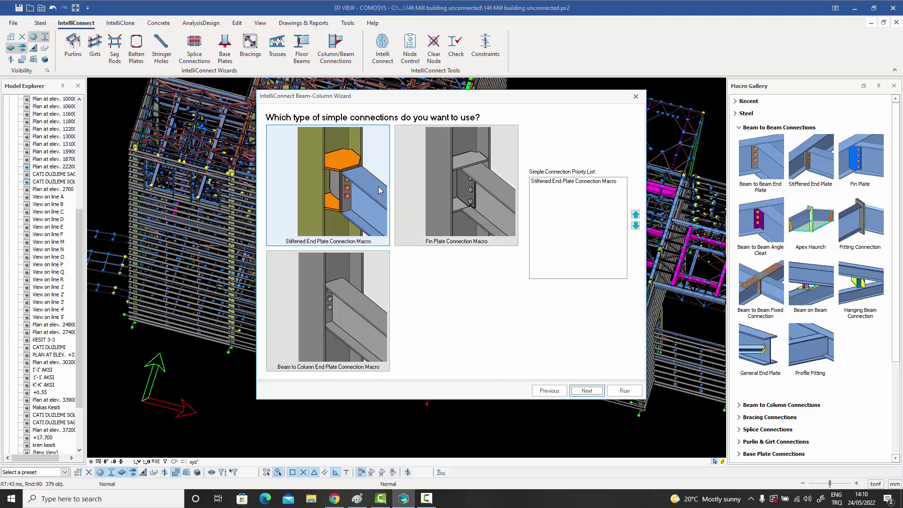
Keep Stiffened End Plate for simple connections and Gusset Plate for bracings, run the column/beam connections and close the log.
left_click(587, 391)
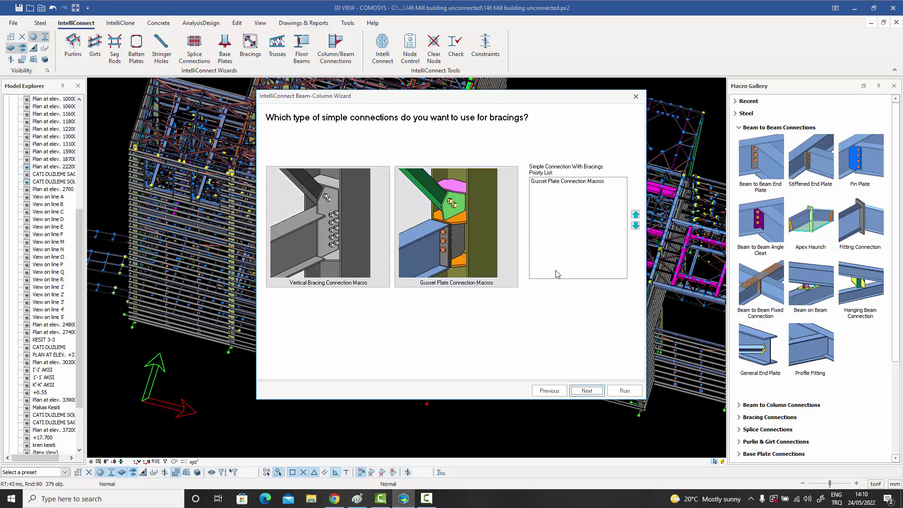
left_click(625, 394)
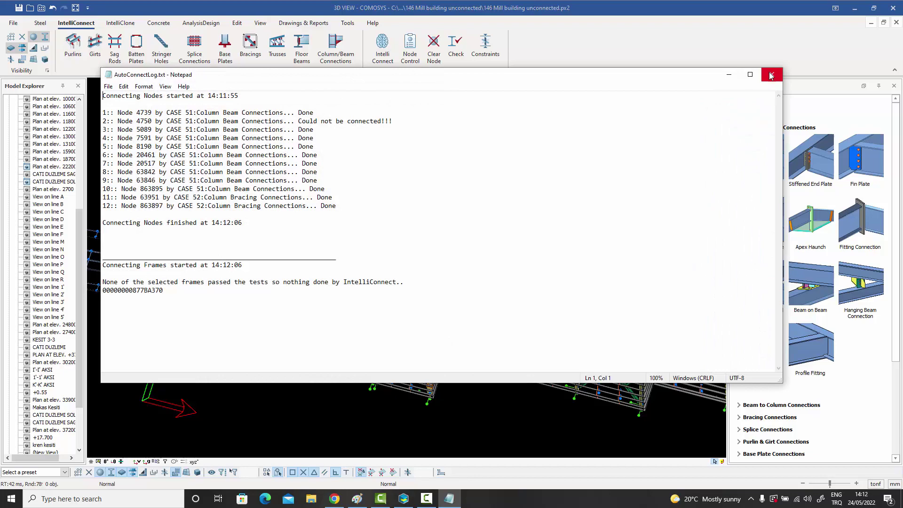
left_click(771, 76)
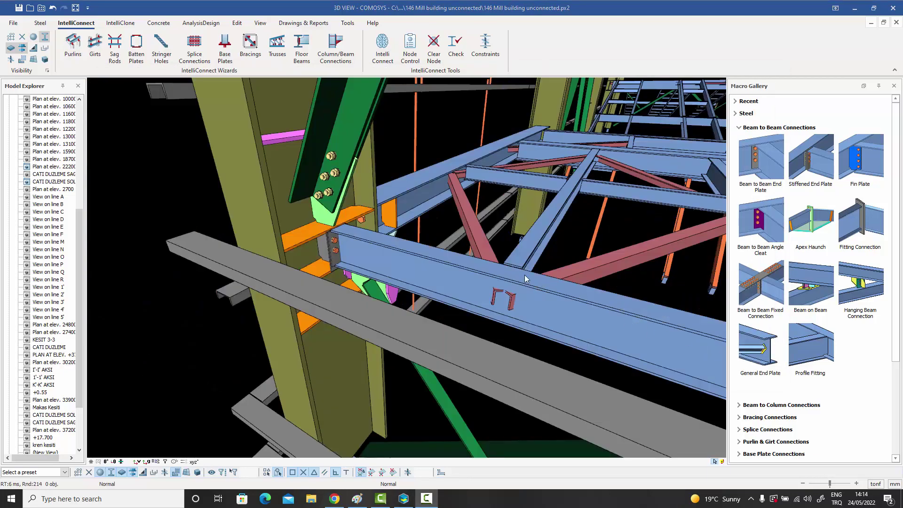
Examine the end plates, haunches, stiffeners and bracing gusset plates along the corner column from several sides.
left_click(435, 262)
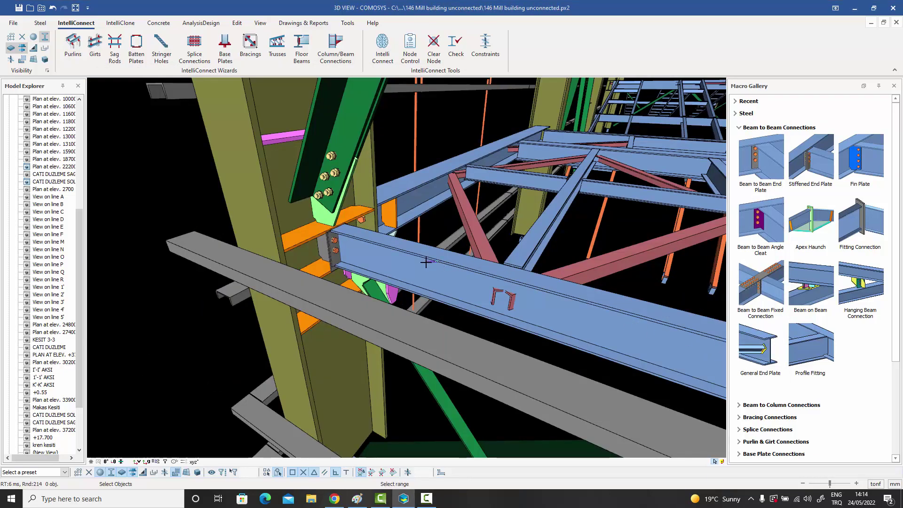
left_click(427, 262)
key("Escape")
left_click(329, 195)
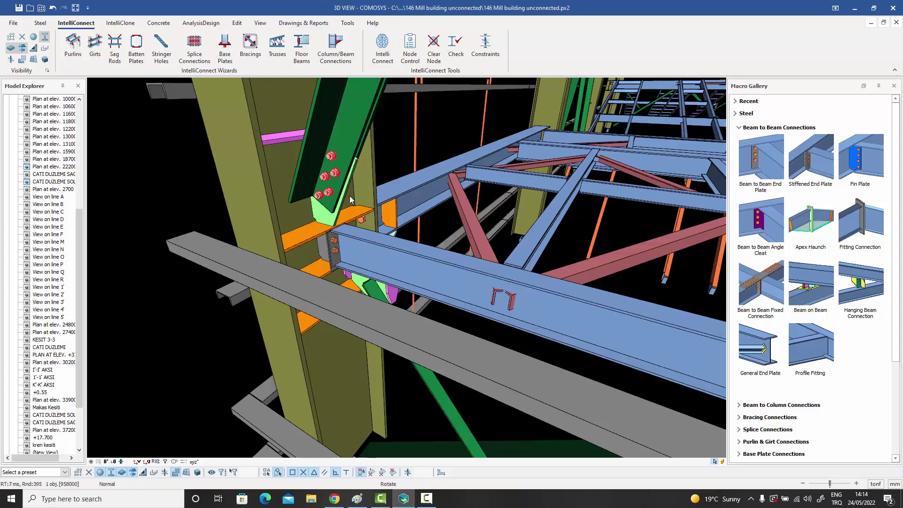
mouse_move(348, 196)
middle_mouse_down()
mouse_move(134, 201)
mouse_move(372, 193)
mouse_move(466, 180)
mouse_move(347, 201)
middle_mouse_up()
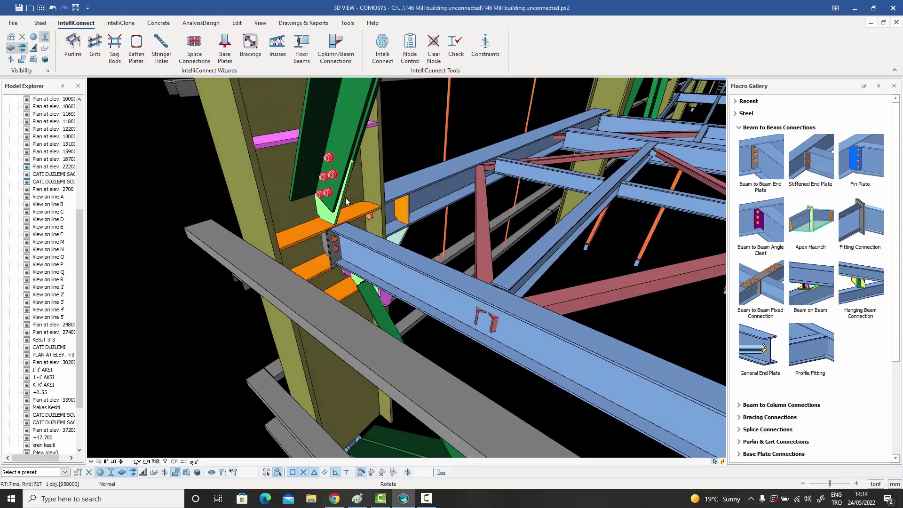
middle_click_drag(352, 162, 304, 198)
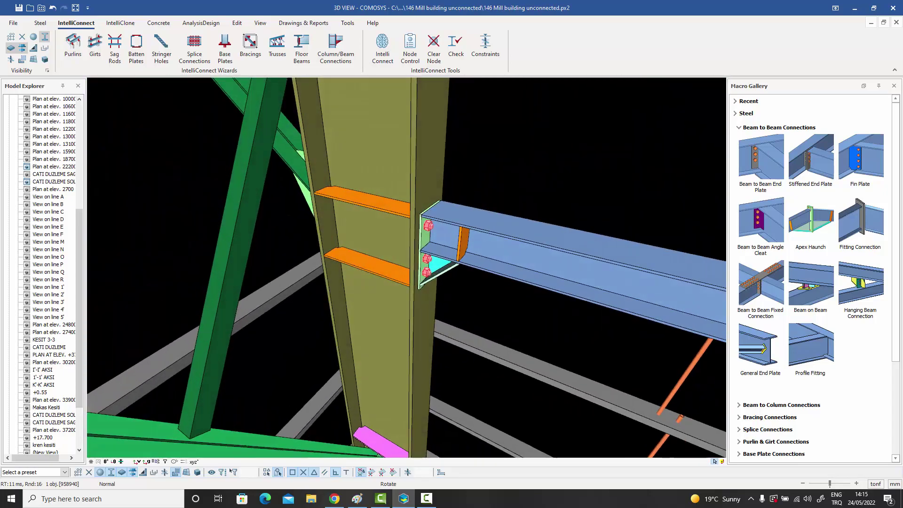
middle_click_drag(379, 202, 340, 277)
middle_click_drag(351, 220, 353, 243)
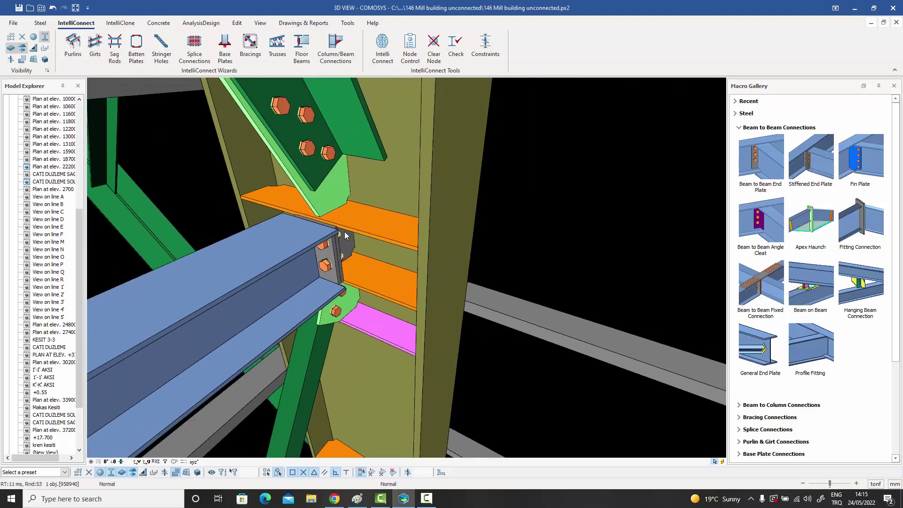
scroll(346, 230, "down", 3)
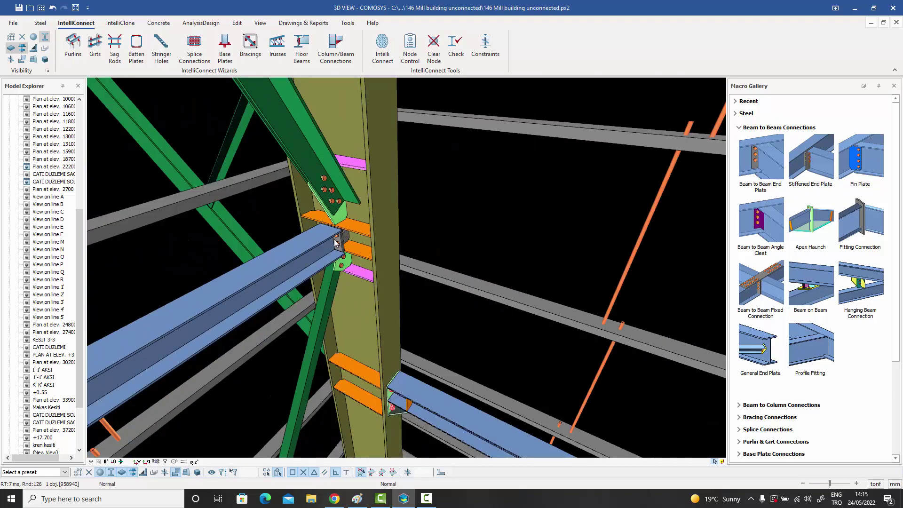
middle_click_drag(338, 244, 337, 234)
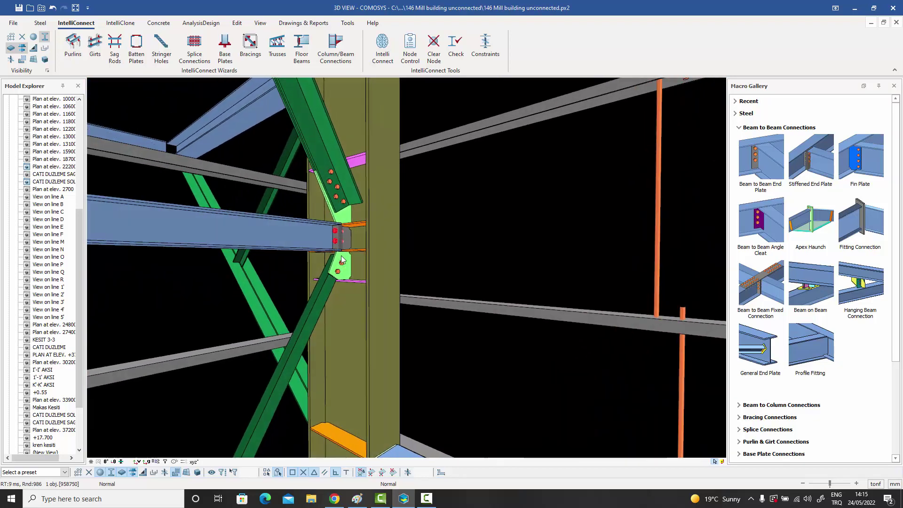
mouse_move(347, 271)
middle_mouse_down()
mouse_move(343, 257)
mouse_move(342, 276)
middle_mouse_up()
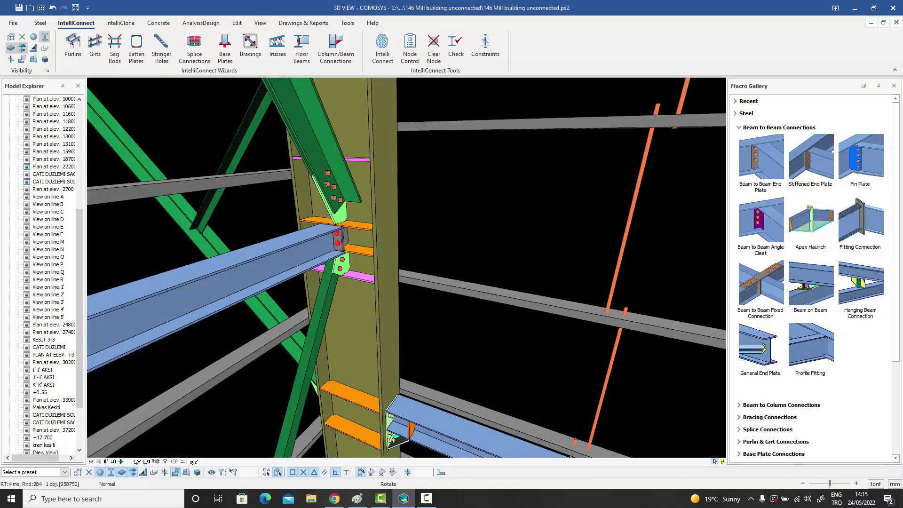
middle_click_drag(368, 241, 276, 312)
middle_click_drag(337, 165, 349, 250)
middle_click_drag(353, 185, 355, 213)
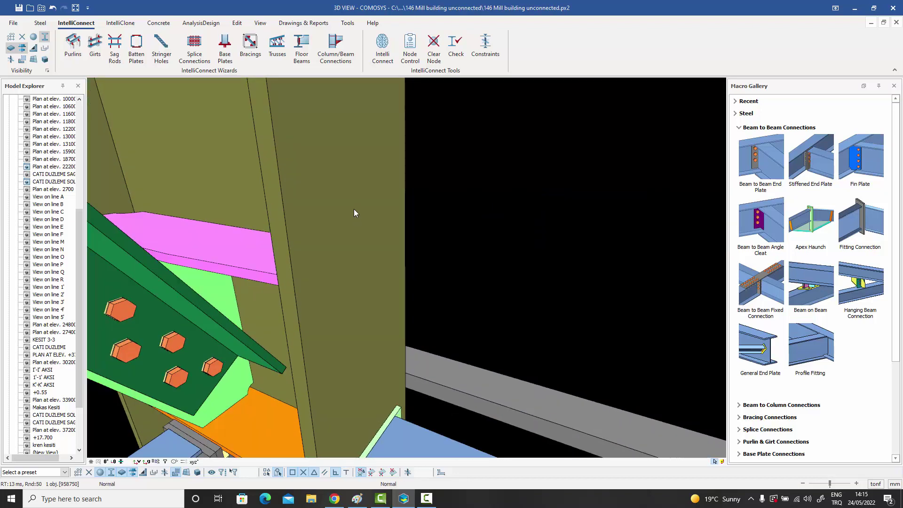
Examine the haunch connection at the corner column's upper beam, the plates lower on the column, and the whole mill building.
scroll(354, 213, "down", 5)
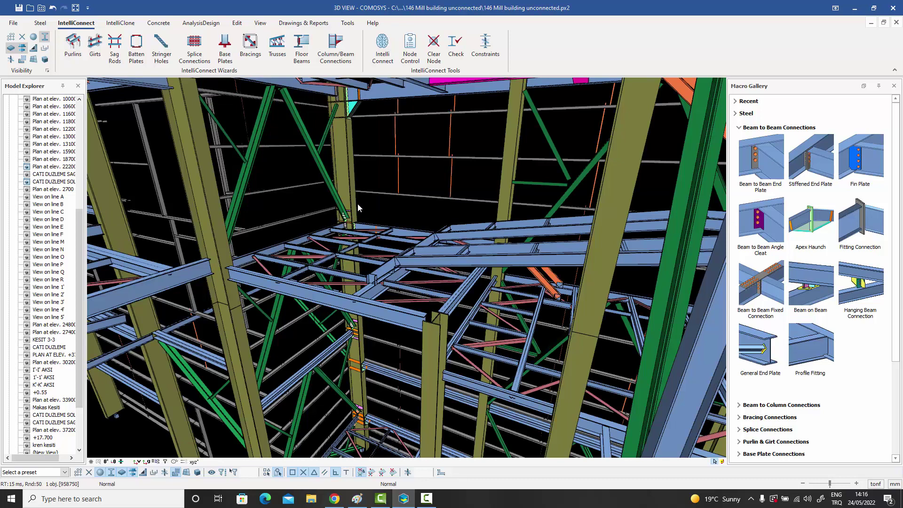
middle_click_drag(354, 213, 355, 228)
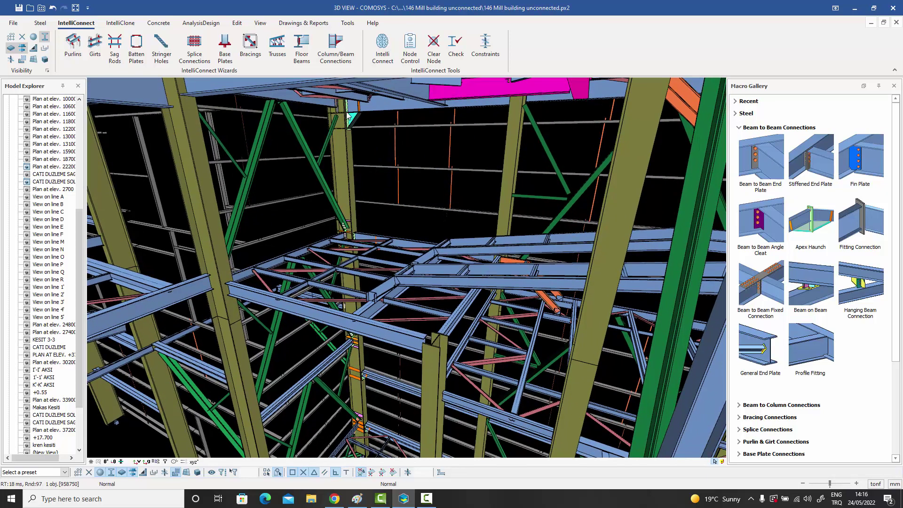
scroll(349, 117, "up", 5)
scroll(349, 117, "up", 3)
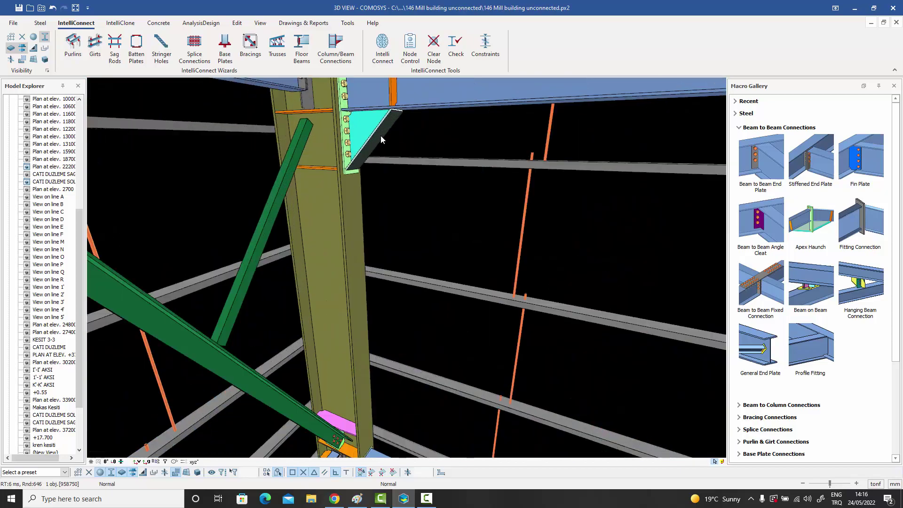
middle_click_drag(372, 133, 338, 138)
scroll(338, 137, "down", 8)
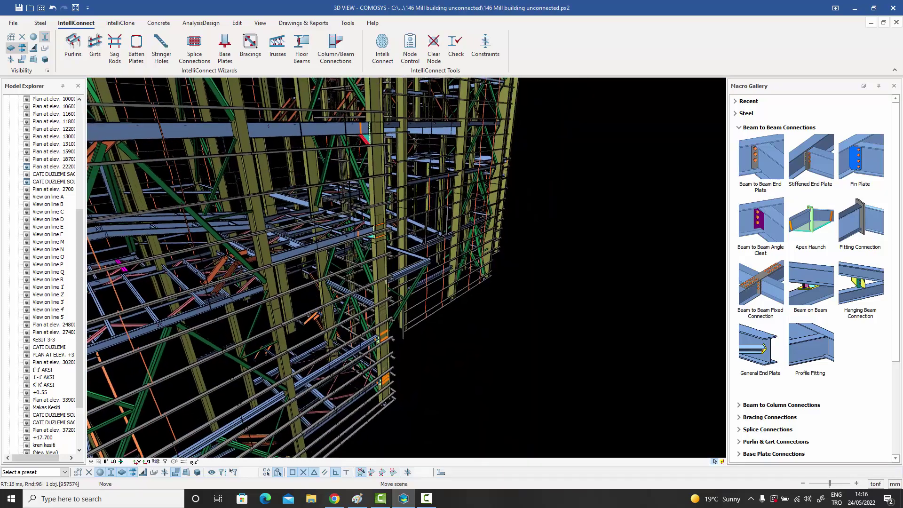
middle_click_drag(393, 353, 398, 329)
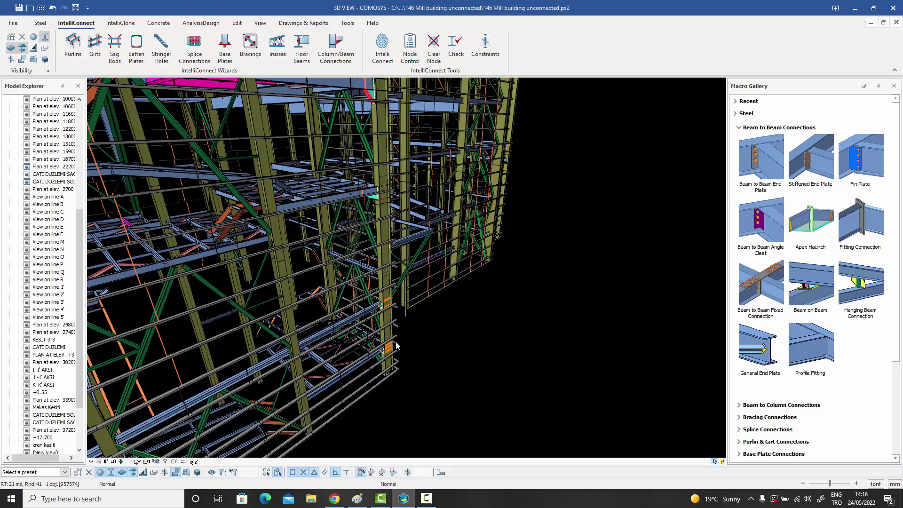
middle_click_drag(393, 354, 403, 357)
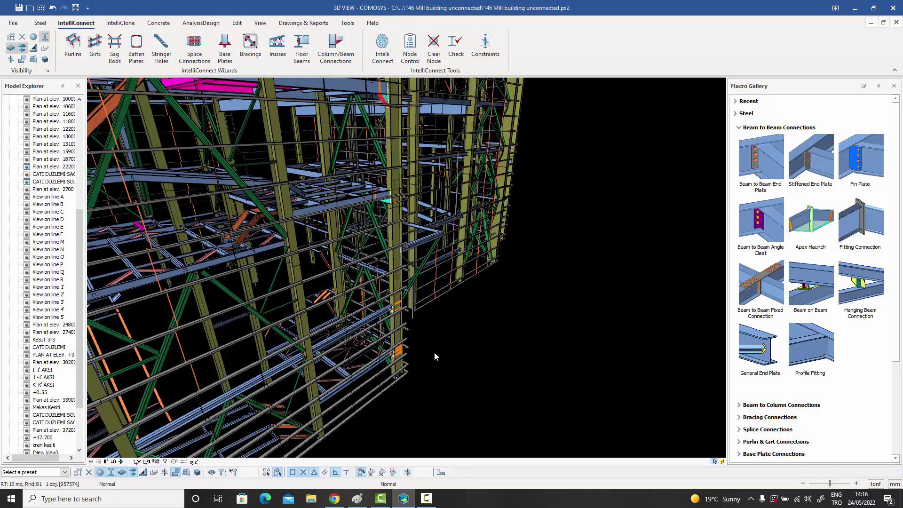
scroll(436, 325, "down", 10)
middle_click_drag(440, 295, 522, 301)
middle_click_drag(336, 302, 405, 222)
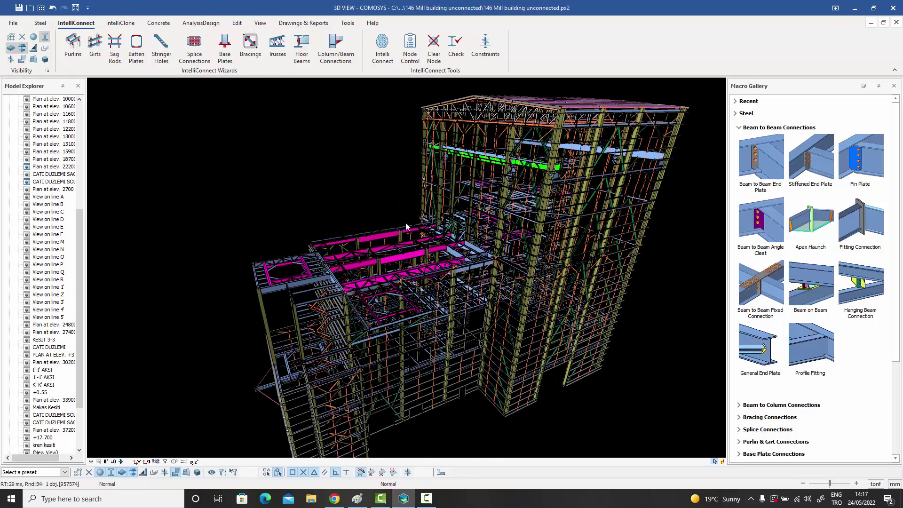
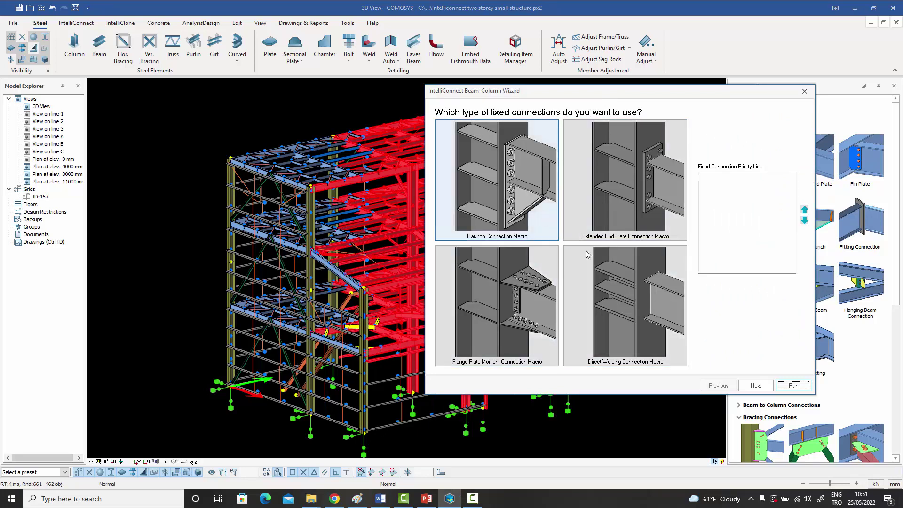
Choose the Haunch Connection Macro for fixed connections and the Stiffened End Plate Connection Macro for simple connections in the two-storey structure.
left_click(535, 192)
left_click(756, 385)
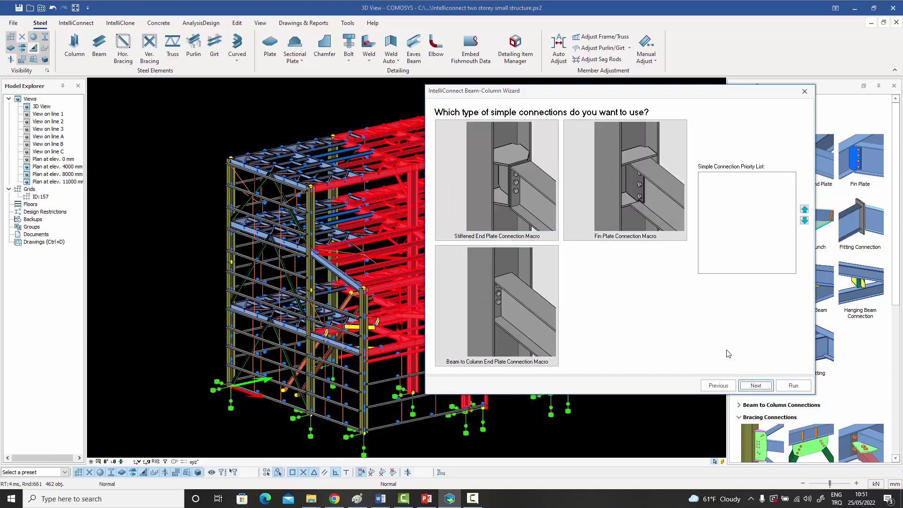
left_click(507, 160)
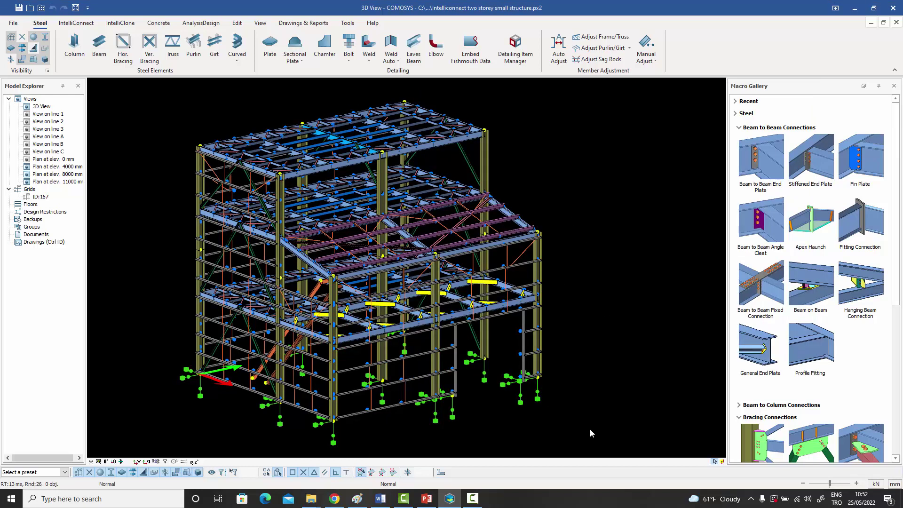
Select the entire two-storey structure and check its joints and profiles in the grouped object selection.
left_click_drag(591, 433, 154, 92)
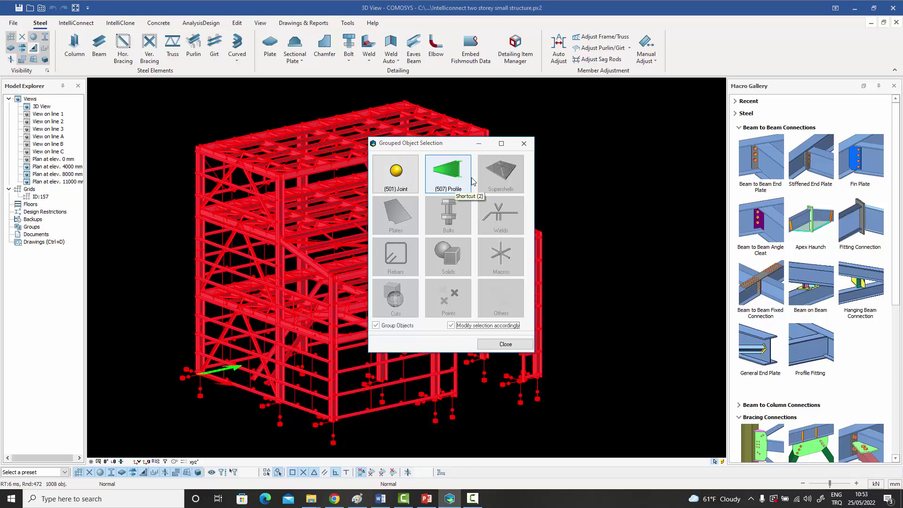
left_click(390, 189)
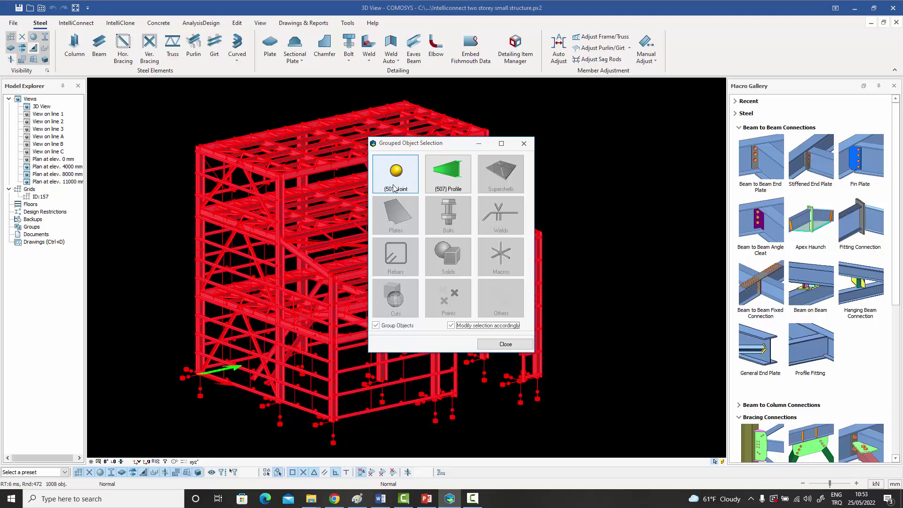
left_click(415, 172)
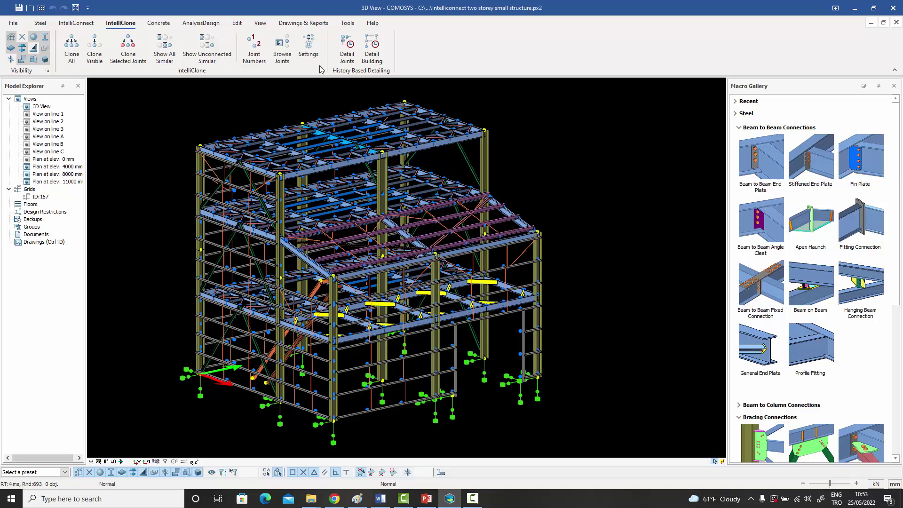
Browse the structure's joints, showing all connection types and narrowing the display to Floor Beam connections only.
left_click(288, 59)
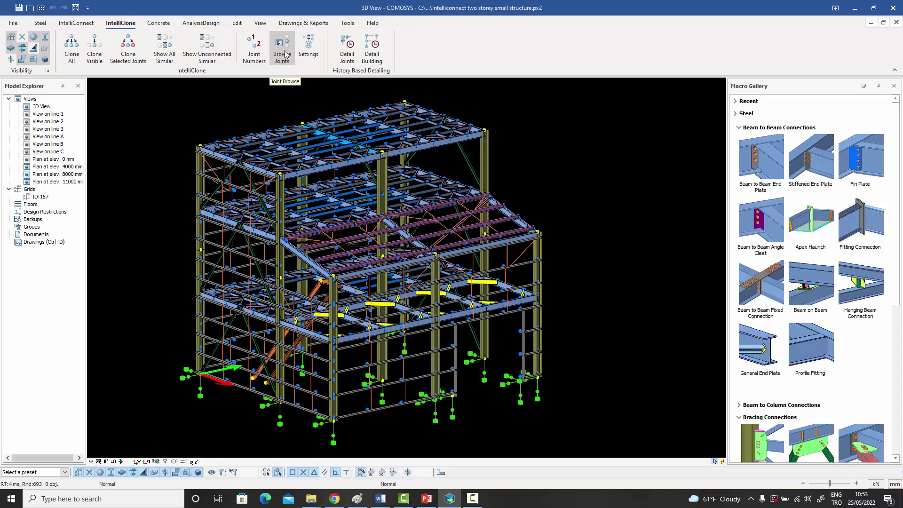
left_click(285, 54)
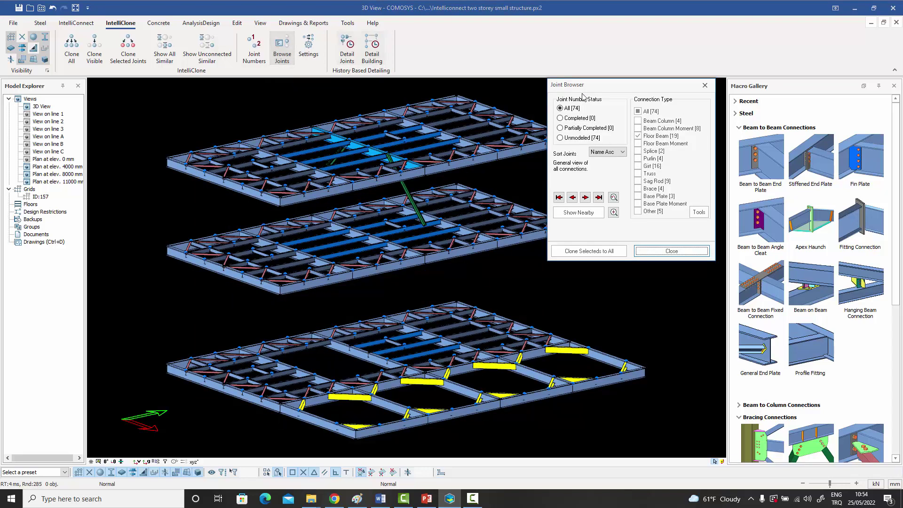
left_click_drag(650, 86, 672, 85)
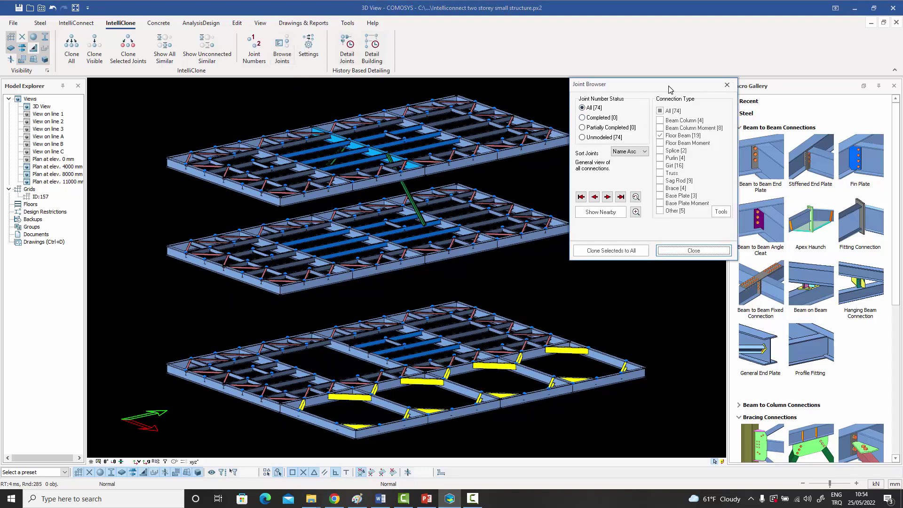
left_click(666, 112)
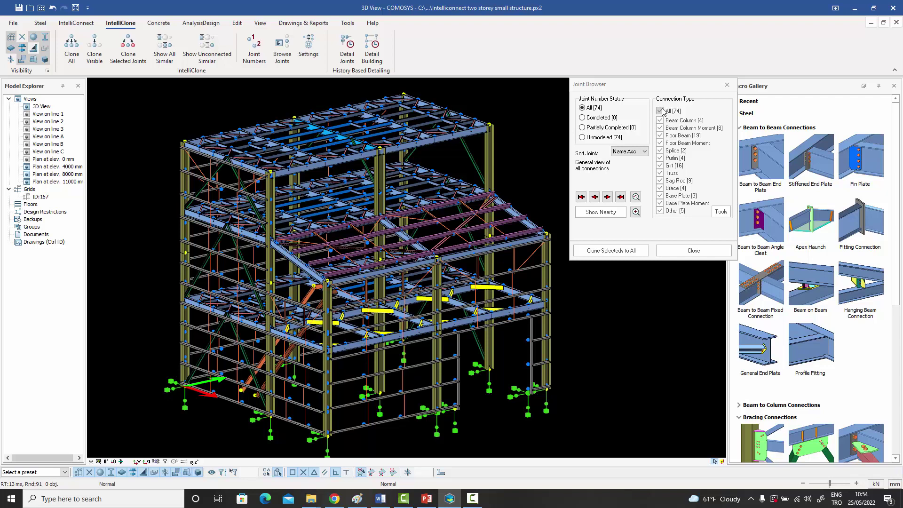
left_click(661, 136)
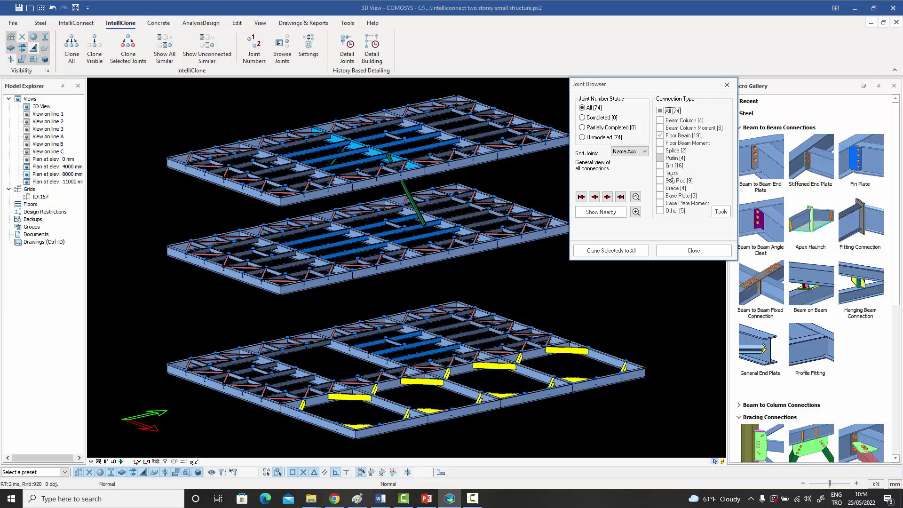
Show the first floor beam joint type, J-18, and examine its similar joints in the 3D view.
left_click(608, 197)
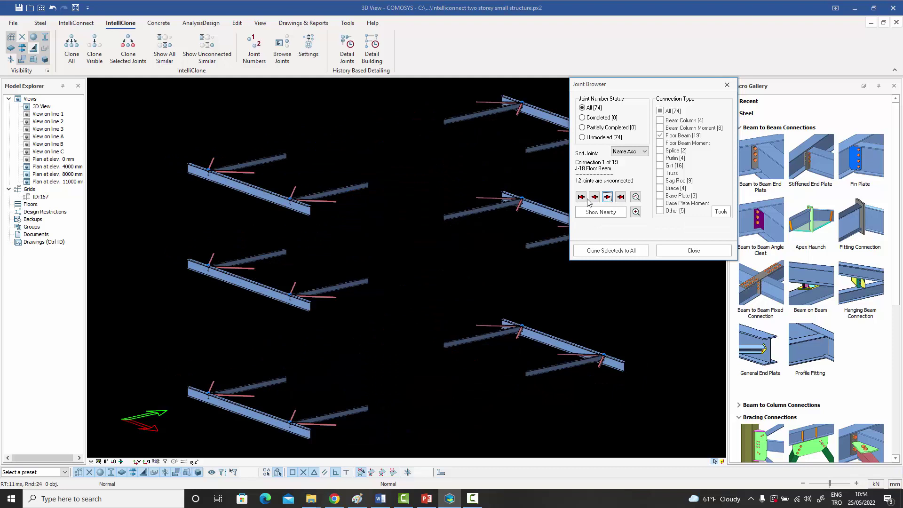
scroll(507, 211, "down", 3)
middle_click_drag(504, 210, 452, 209)
Advance to floor beam joint type J-19 and examine its secondary-beam joints from another side and up close.
left_click(608, 197)
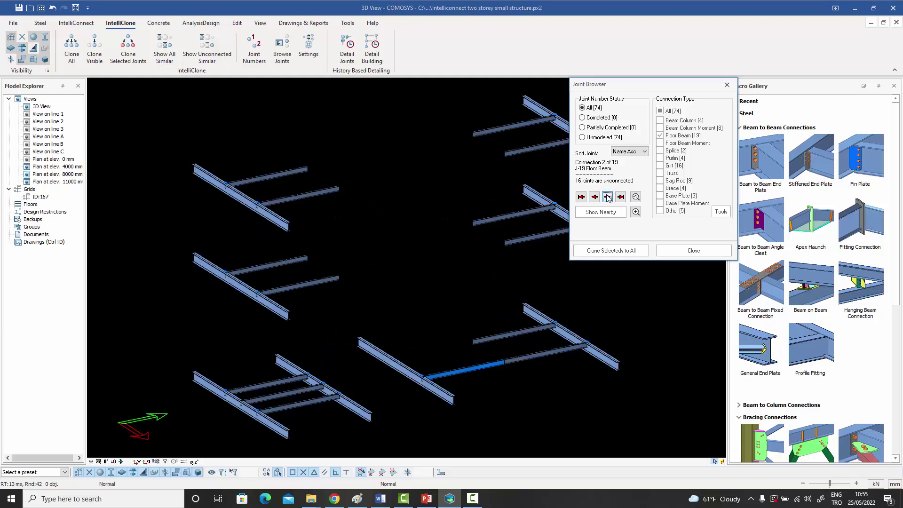
scroll(444, 214, "down", 3)
middle_click_drag(385, 209, 323, 202)
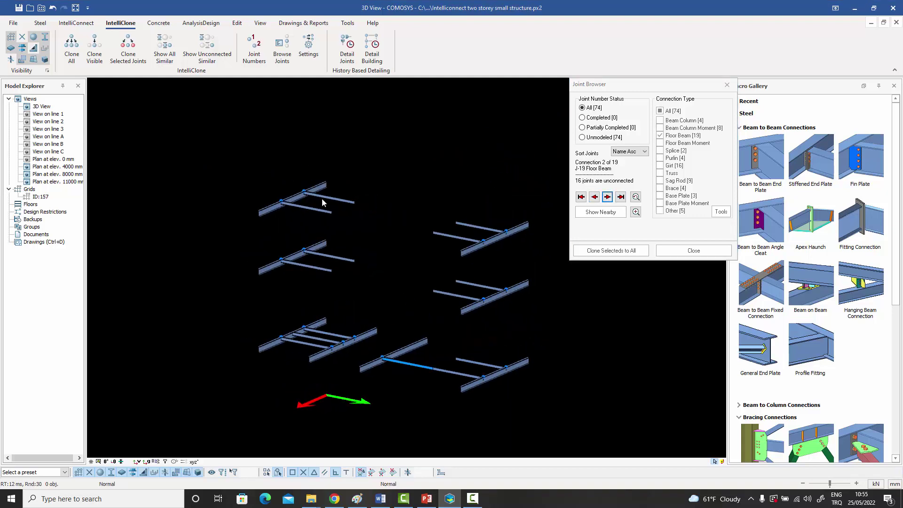
scroll(278, 202, "up", 5)
scroll(292, 201, "down", 2)
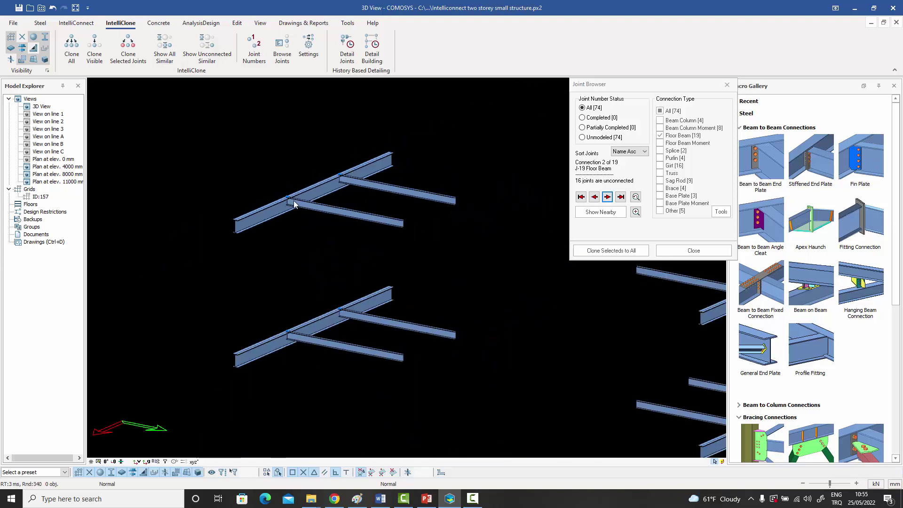
scroll(294, 201, "down", 3)
middle_click_drag(356, 237, 330, 233)
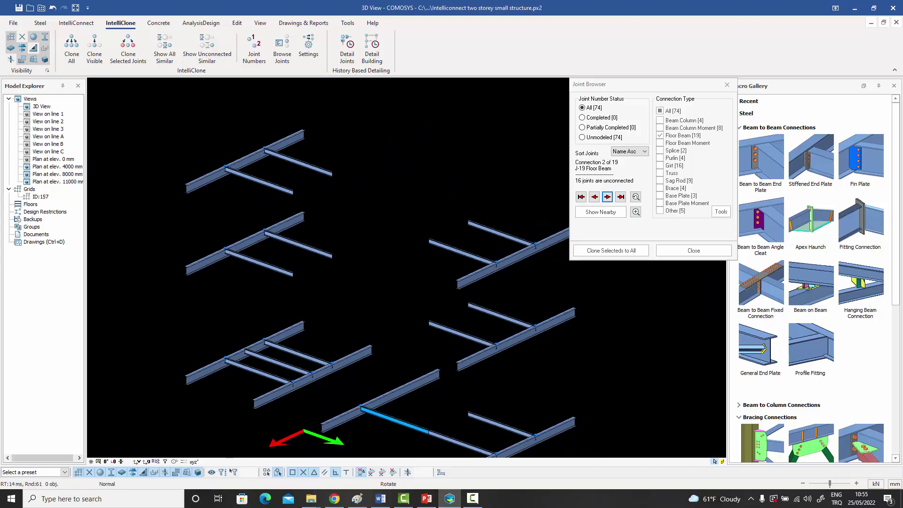
Advance to floor beam joint type J-22 and examine the yellow corner members along the edge beams from the opposite side.
left_click(607, 197)
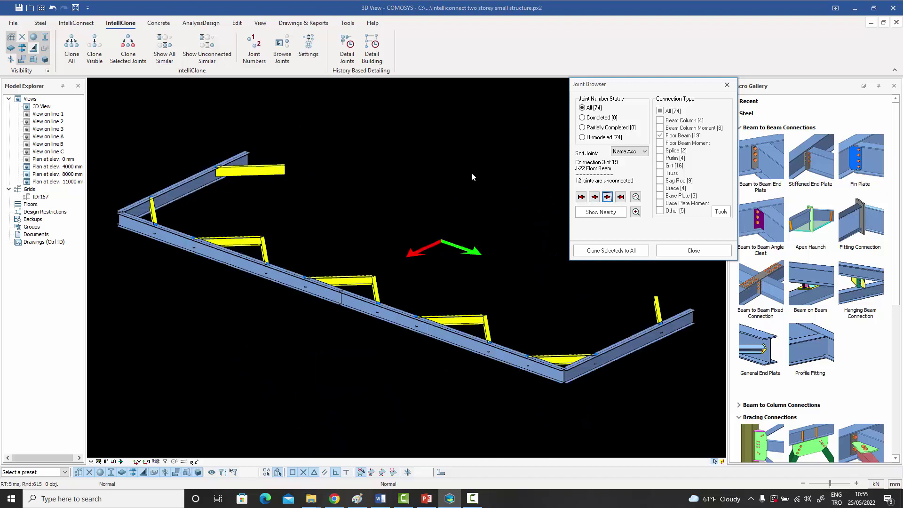
middle_click_drag(456, 180, 475, 204)
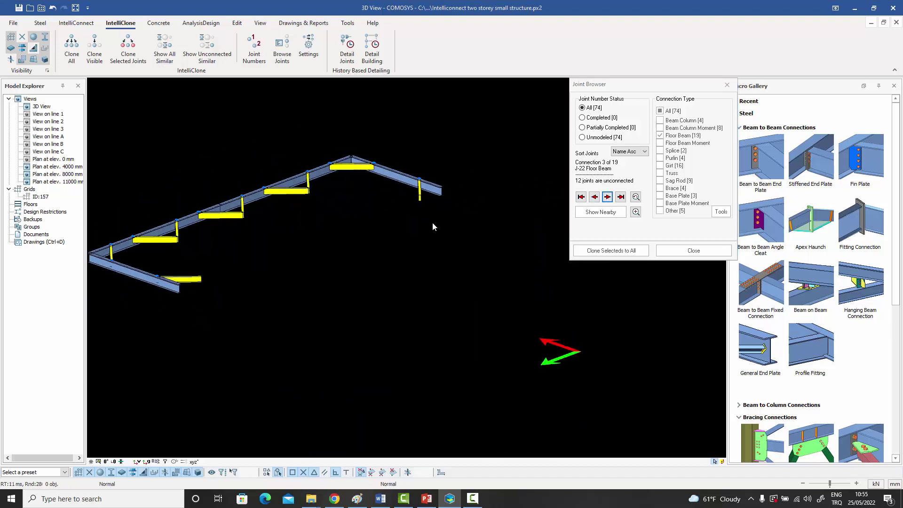
middle_click_drag(431, 222, 478, 230)
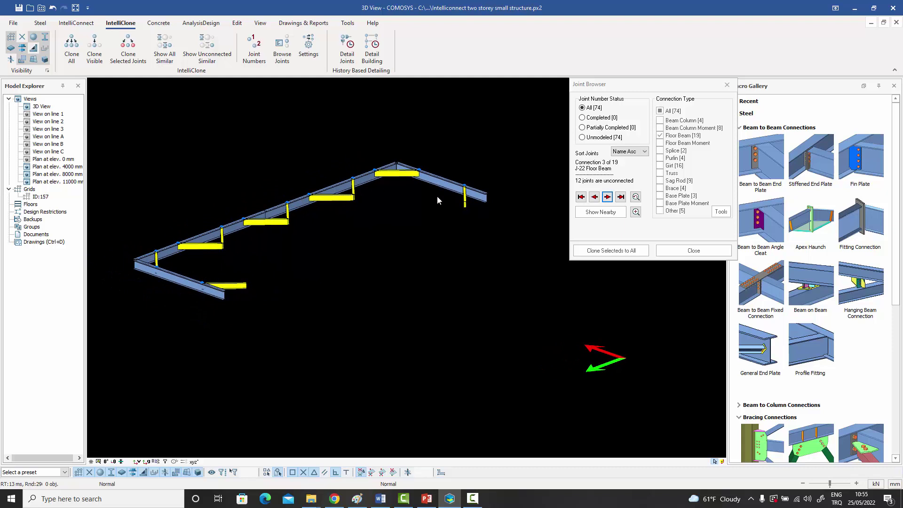
Advance to floor beam joint type J-24 and examine how a secondary beam and two horizontal bracings meet each main beam.
left_click(607, 197)
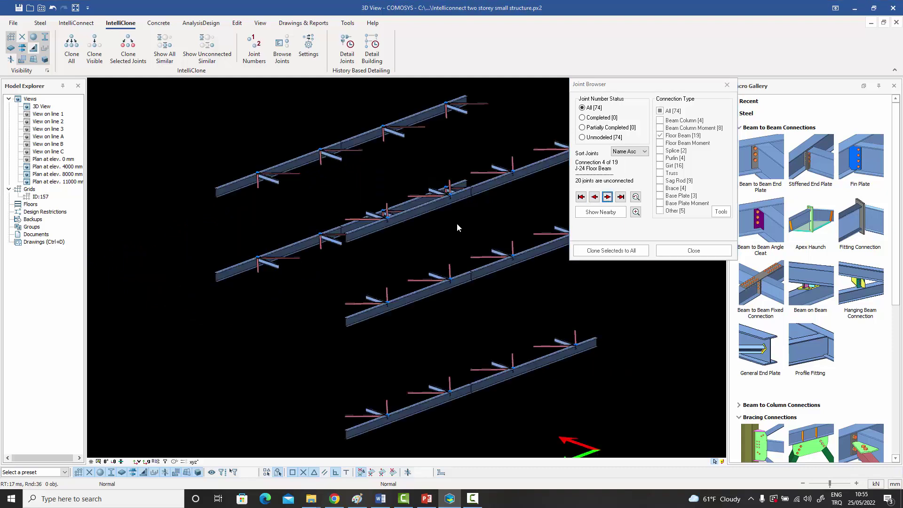
scroll(274, 203, "up", 5)
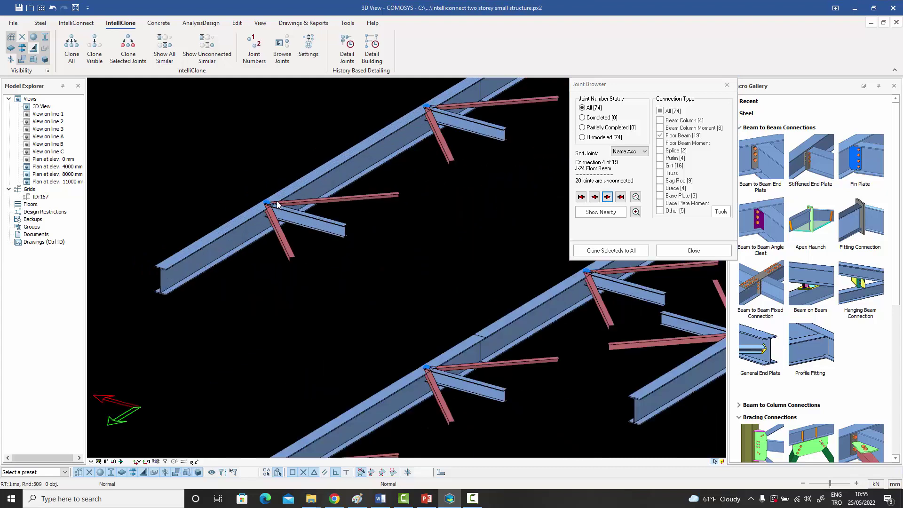
scroll(273, 217, "down", 5)
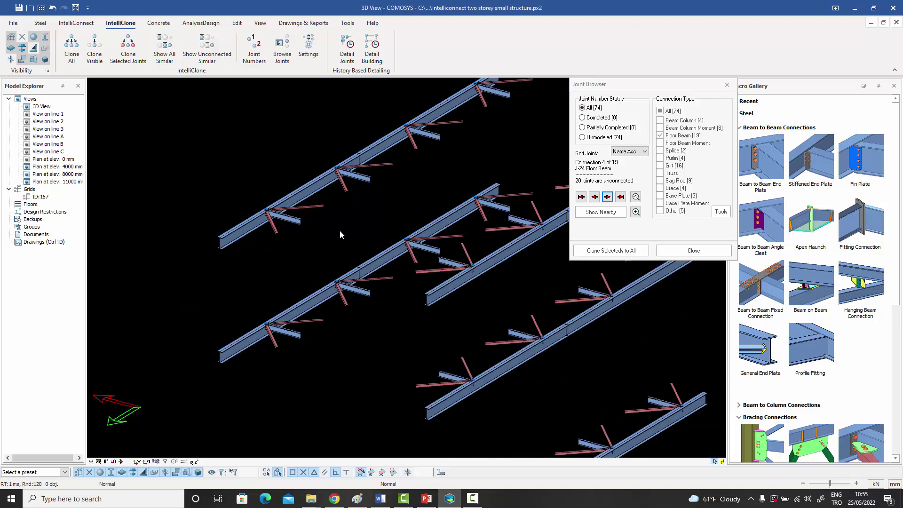
scroll(371, 239, "down", 1)
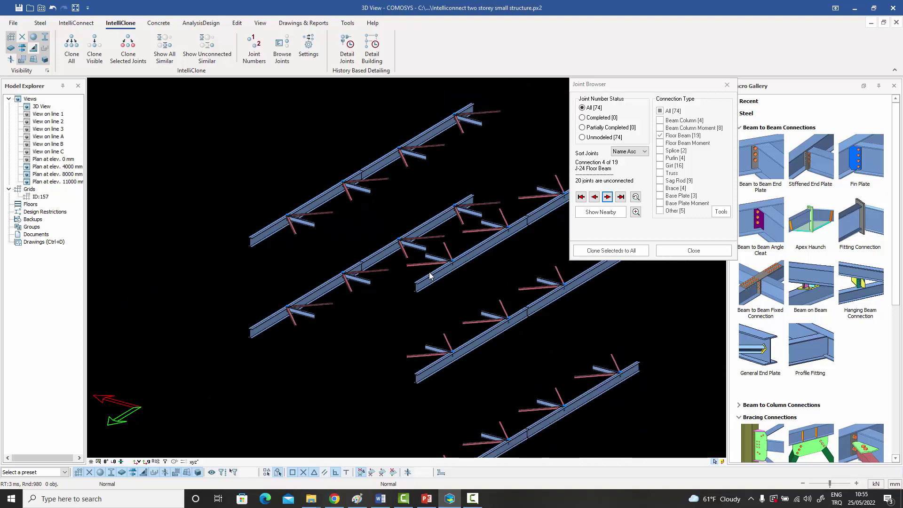
middle_click_drag(430, 275, 394, 265)
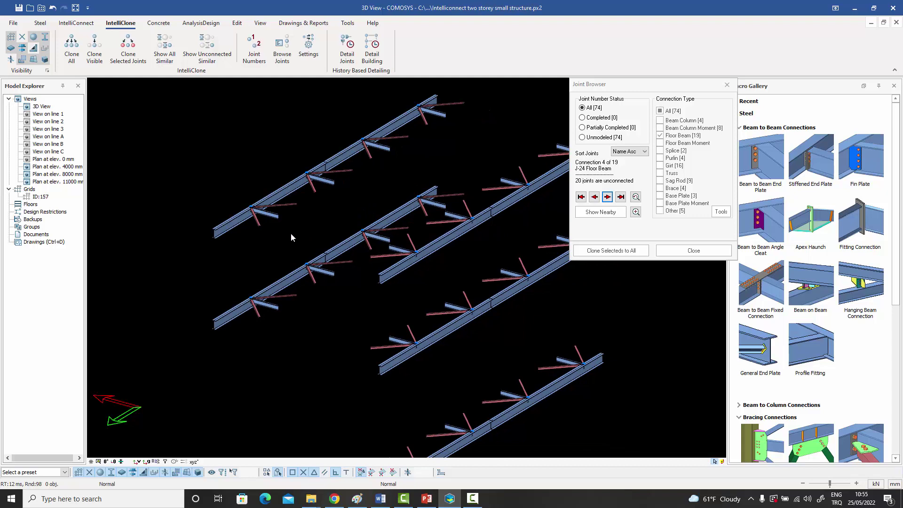
scroll(259, 215, "up", 4)
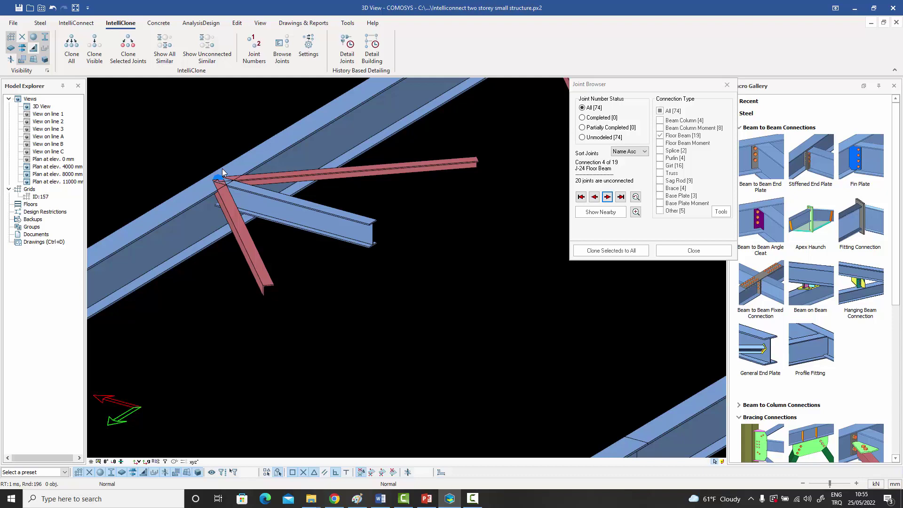
scroll(223, 172, "down", 1)
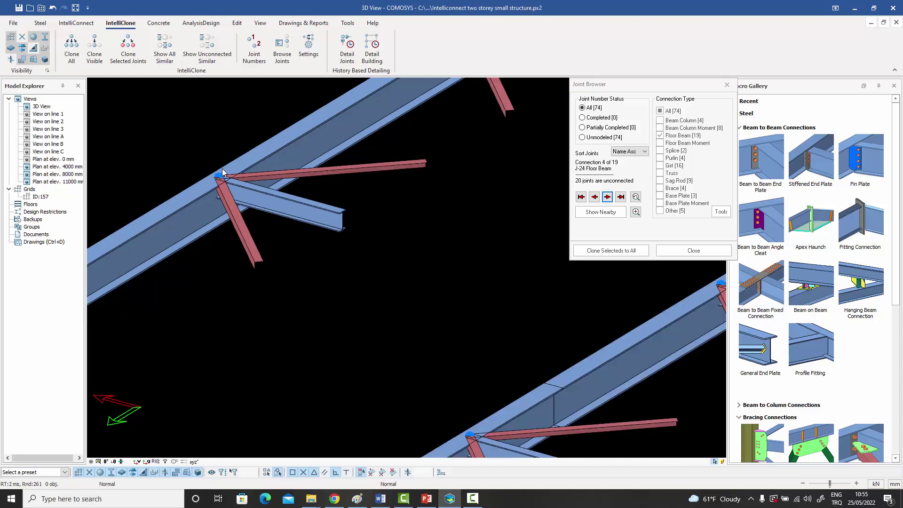
scroll(223, 172, "down", 5)
middle_click_drag(223, 172, 222, 195)
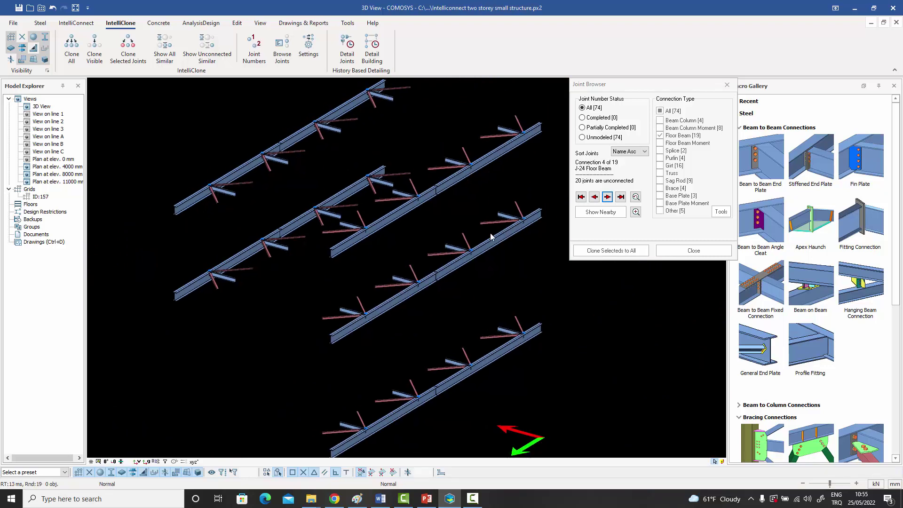
mouse_move(435, 337)
middle_mouse_down()
mouse_move(427, 327)
mouse_move(436, 336)
middle_mouse_up()
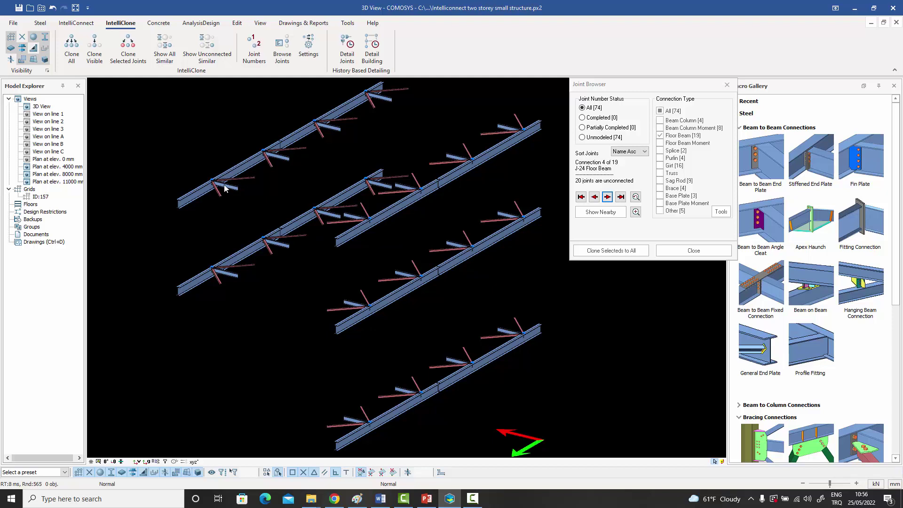
Browse the floor beam joint types from J-25 through J-29 in the 3D view.
left_click(608, 197)
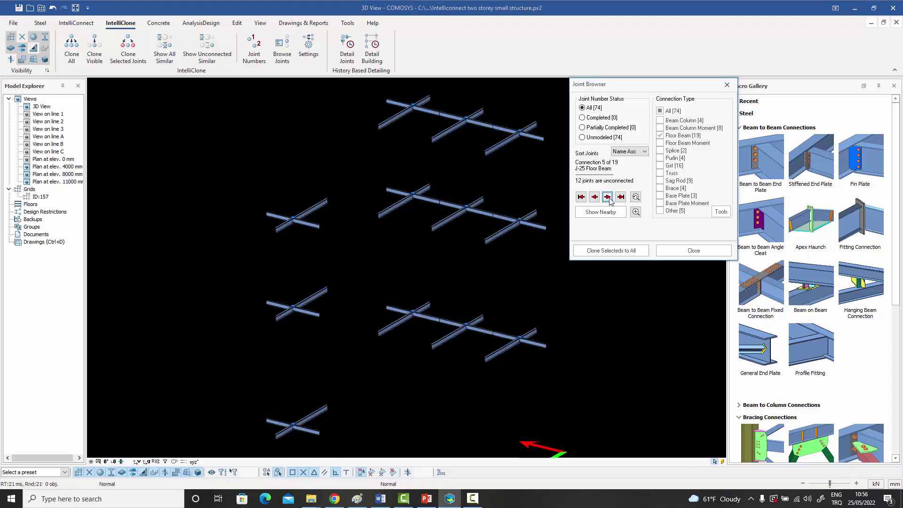
left_click(607, 197)
left_click(608, 197)
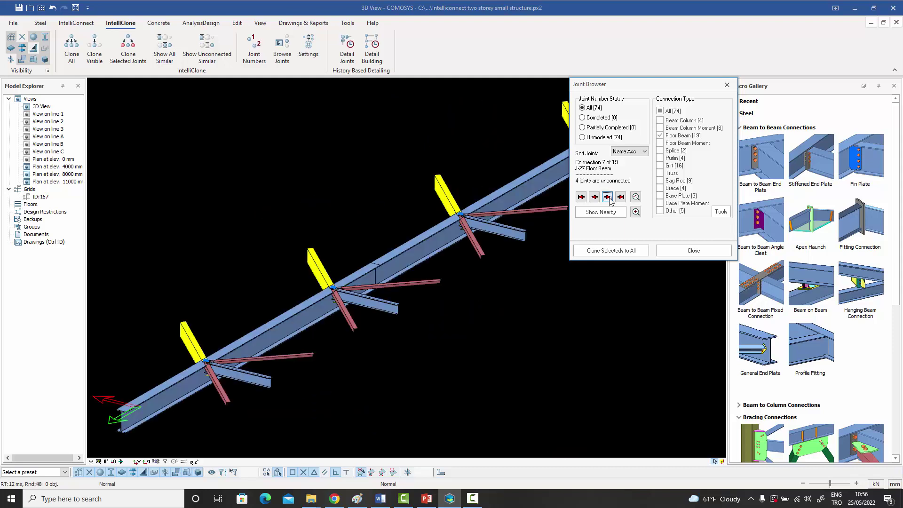
left_click(608, 197)
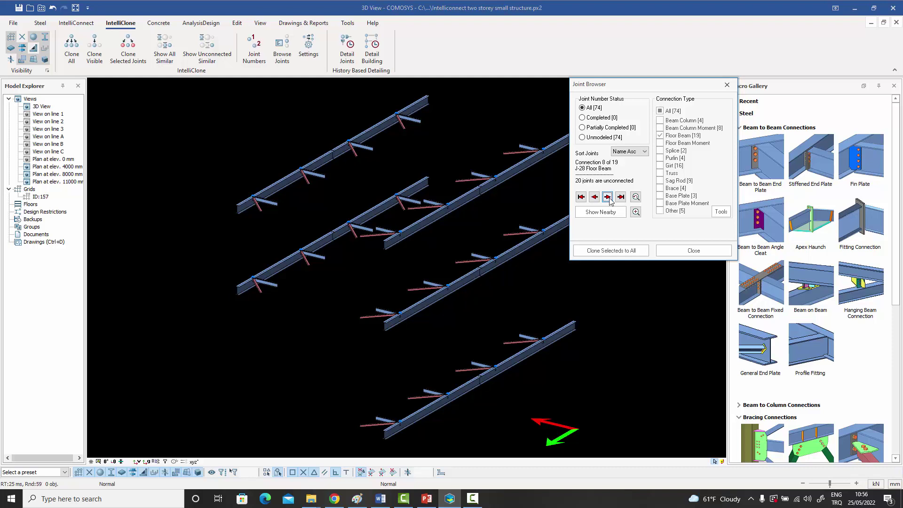
left_click(608, 198)
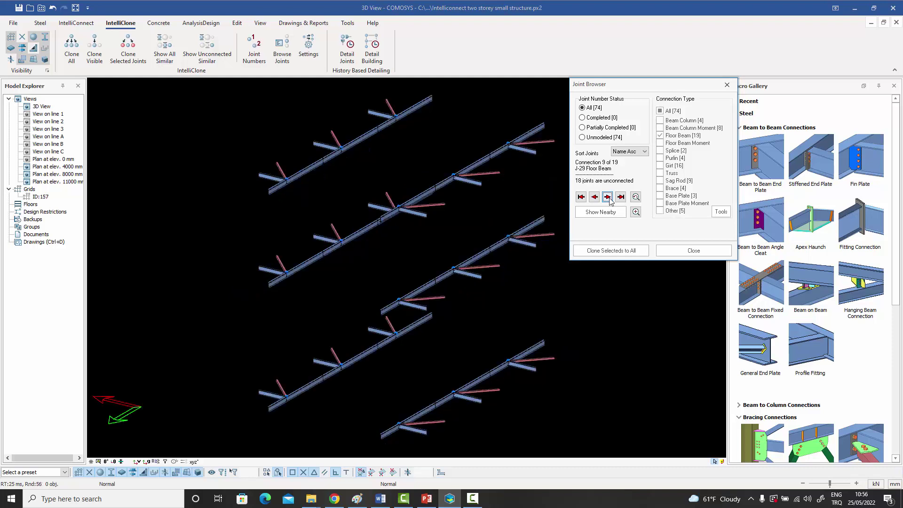
Filter the joint browser to only Beam Column and Beam Column Moment connections instead of floor beams.
left_click(660, 135)
left_click(660, 136)
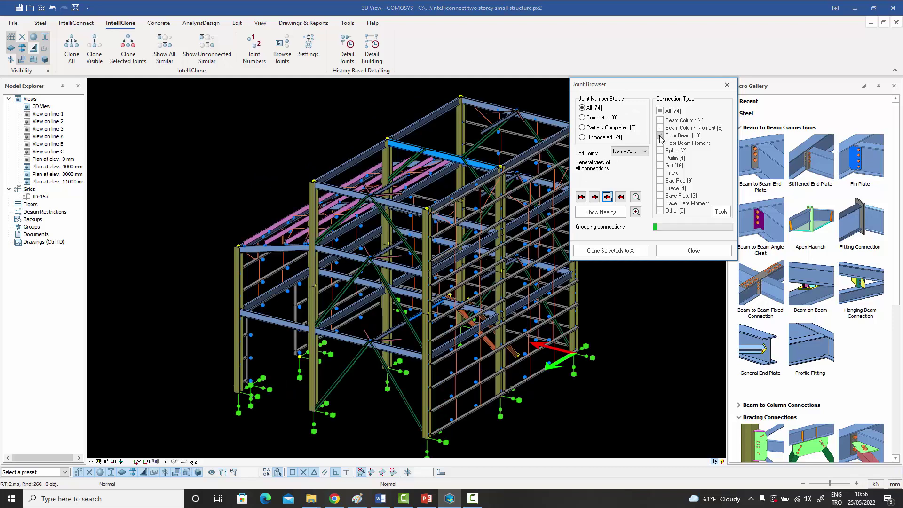
left_click(660, 121)
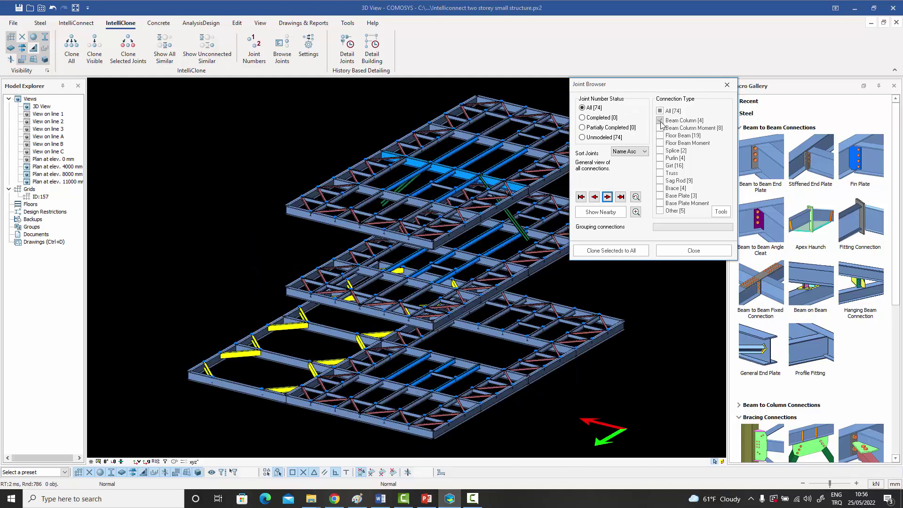
left_click(661, 128)
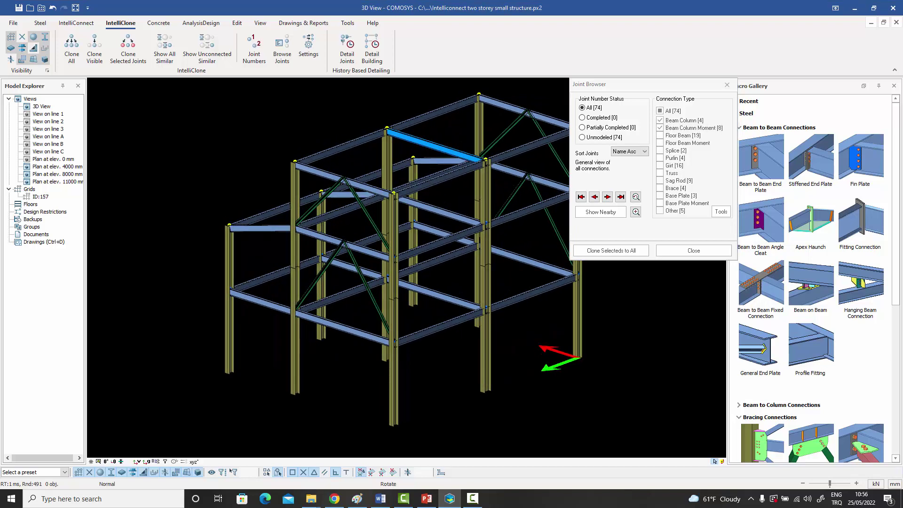
Browse the beam-column joint types from J-23 through J-42 and J-53 to the moment type J-17, viewing J-17 from another angle.
left_click(608, 197)
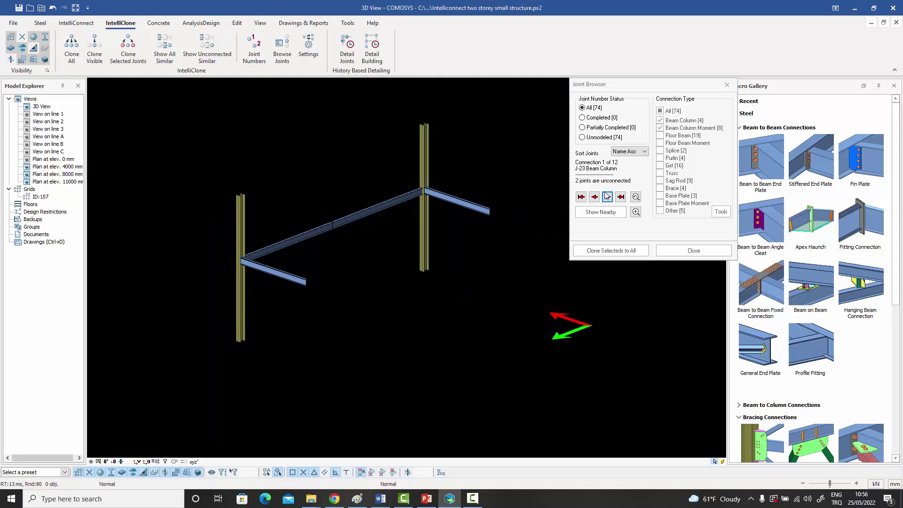
left_click(608, 197)
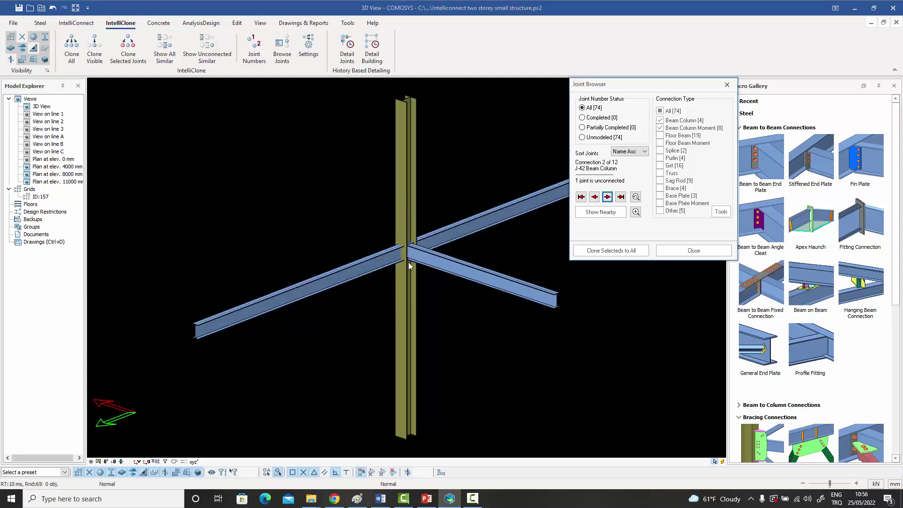
left_click(608, 197)
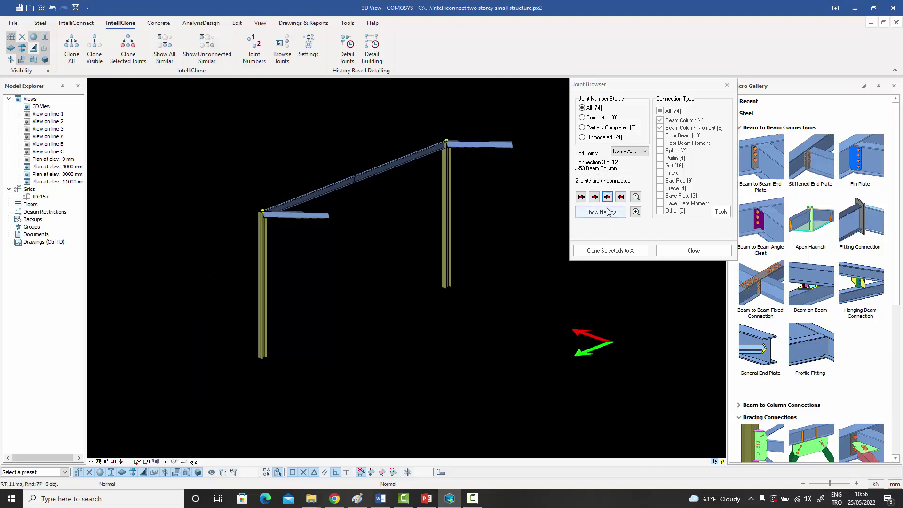
left_click(607, 198)
left_click(608, 197)
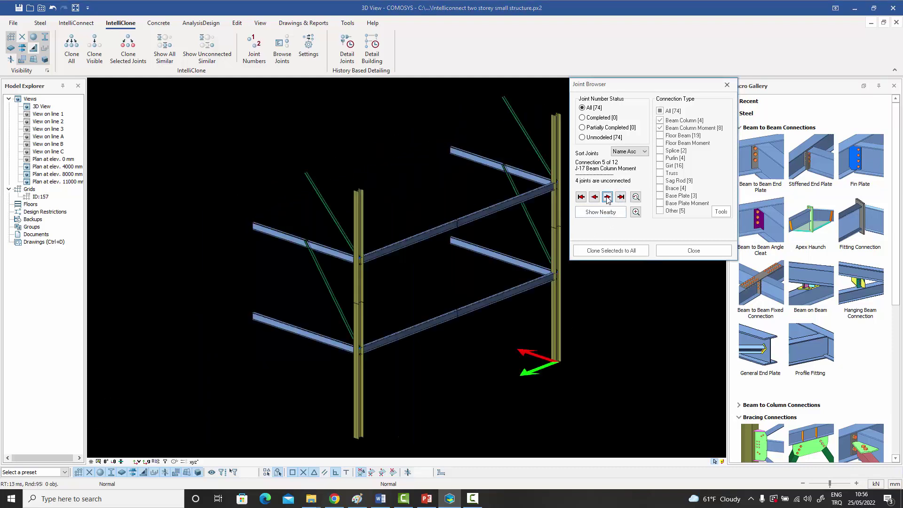
middle_click_drag(518, 244, 478, 244)
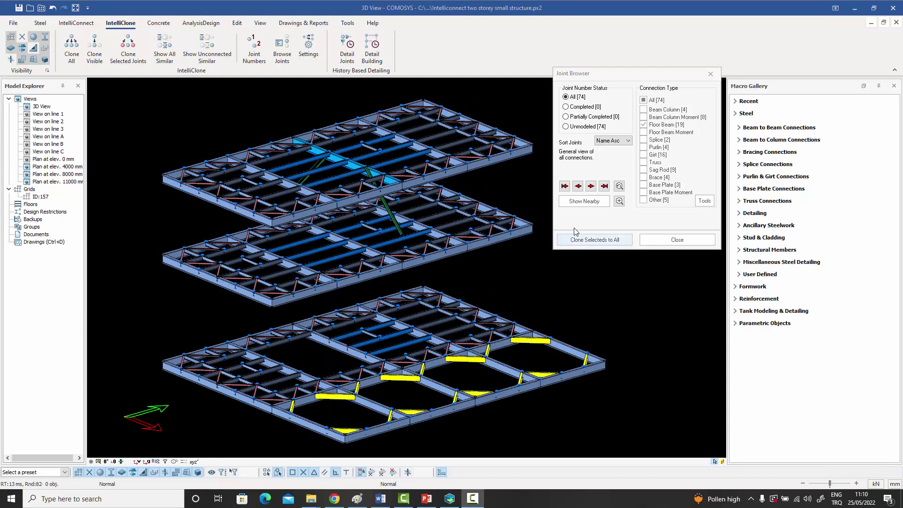
Show floor beam joint type J-18 and connect the secondary beam to the main beam with a Fin Plate at one joint.
left_click(591, 186)
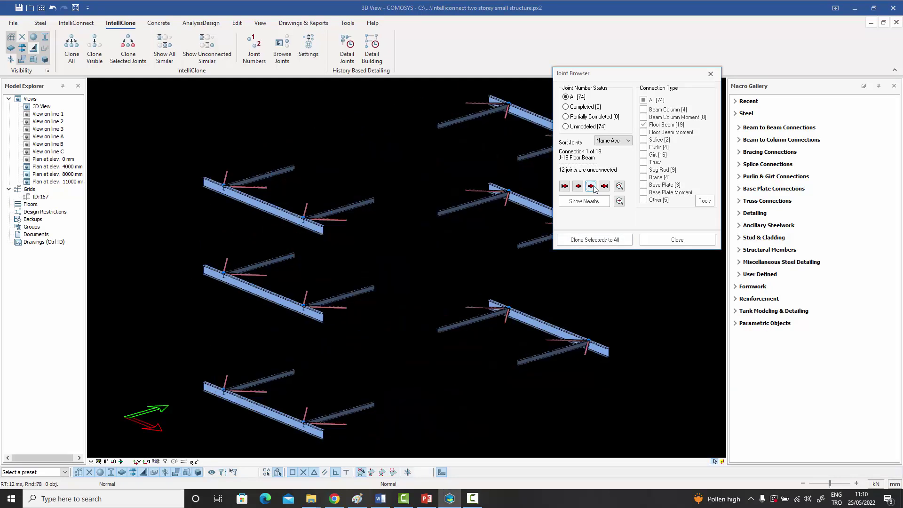
middle_click_drag(434, 258, 439, 195)
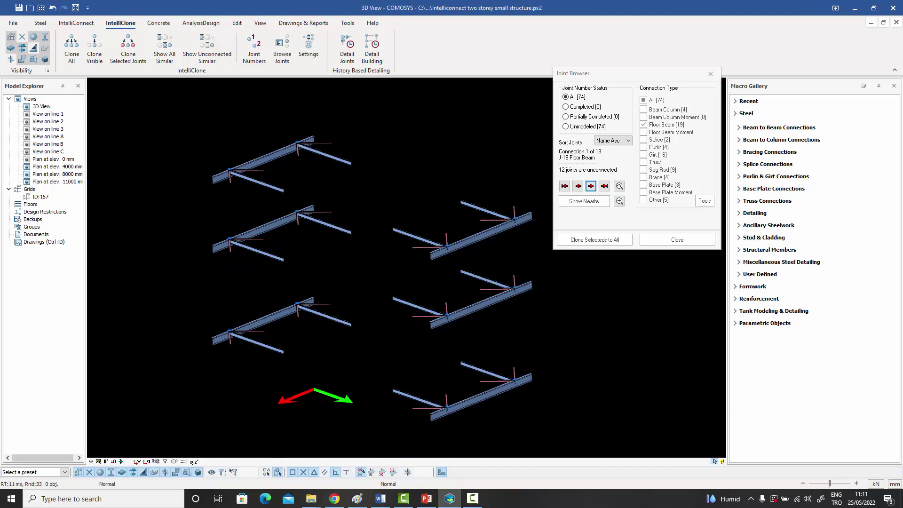
scroll(235, 176, "up", 10)
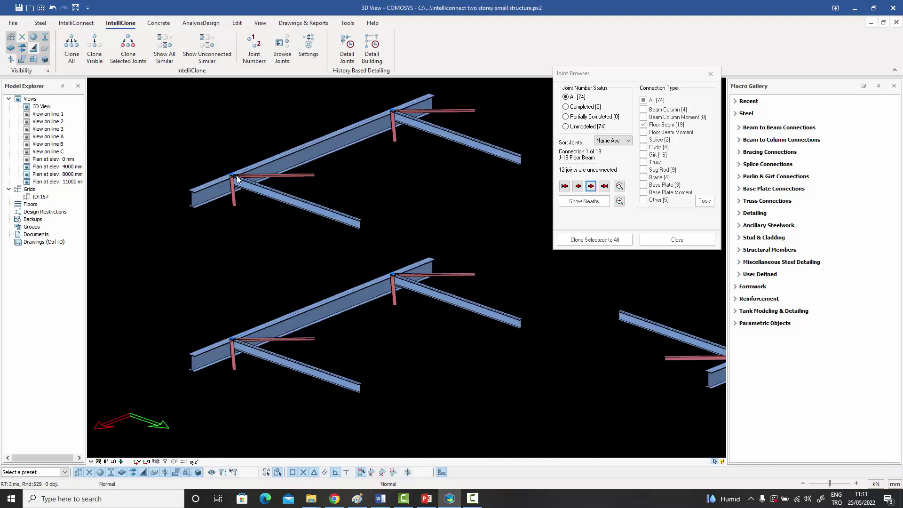
left_click(798, 128)
left_click(861, 165)
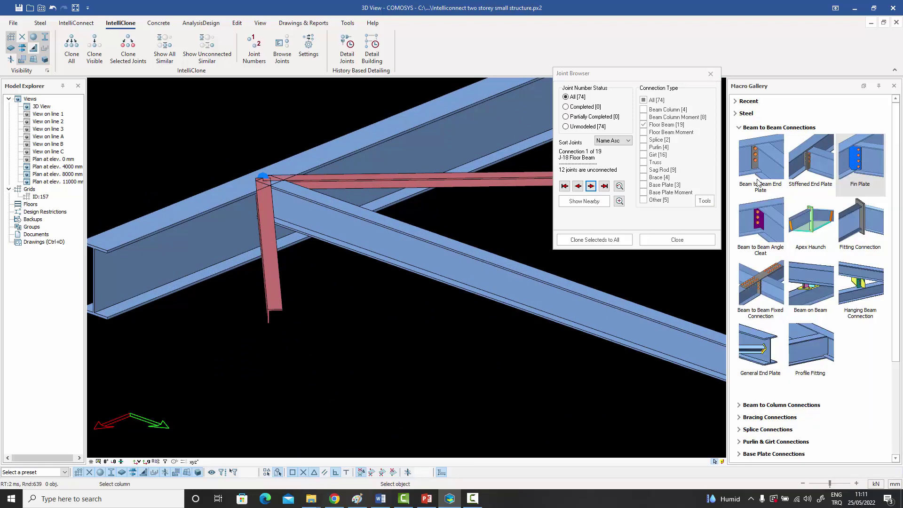
left_click(244, 210)
left_click(292, 211)
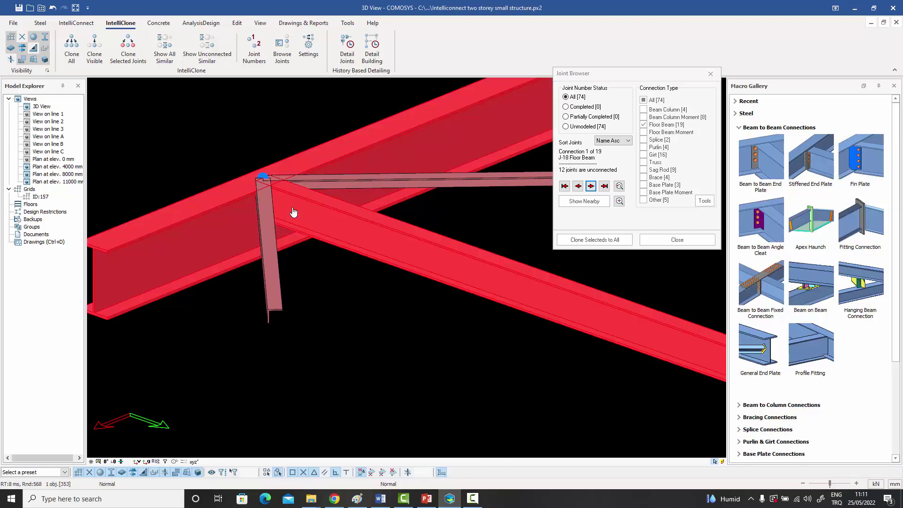
key("Escape")
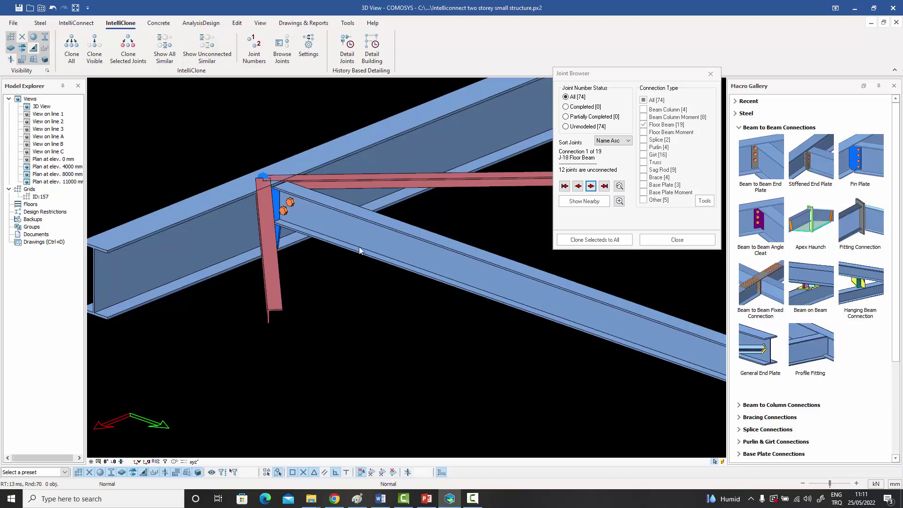
Set the out-of-plane offset of both horizontal bracings at the fin plate joint to 80 and apply it to both objects.
left_click(274, 253)
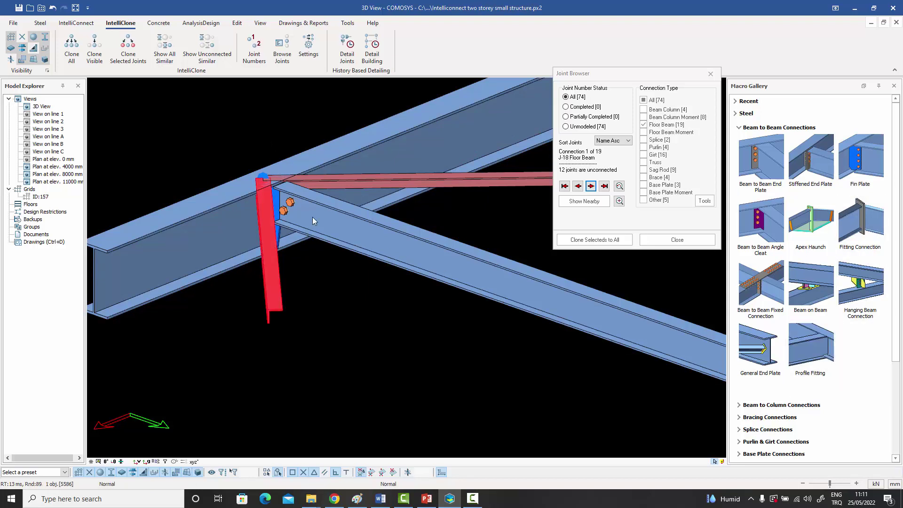
double_click(375, 180)
left_click(477, 219)
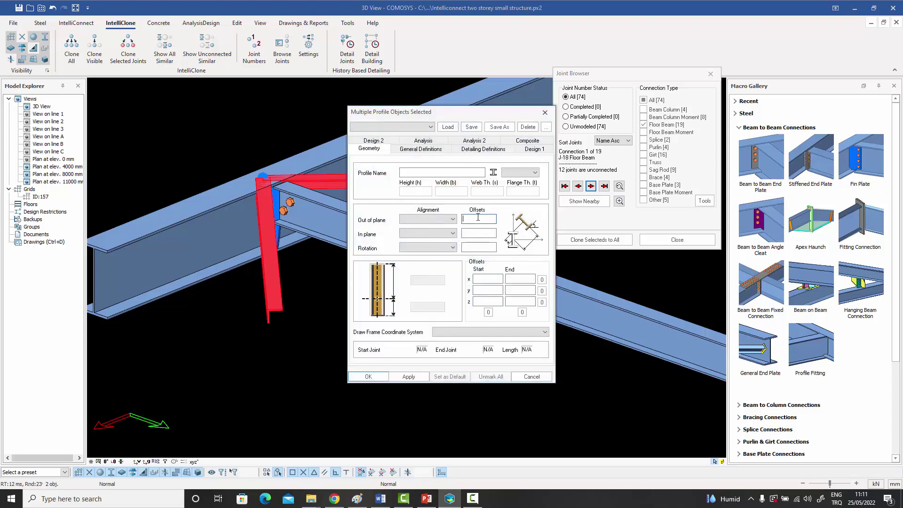
key("Return")
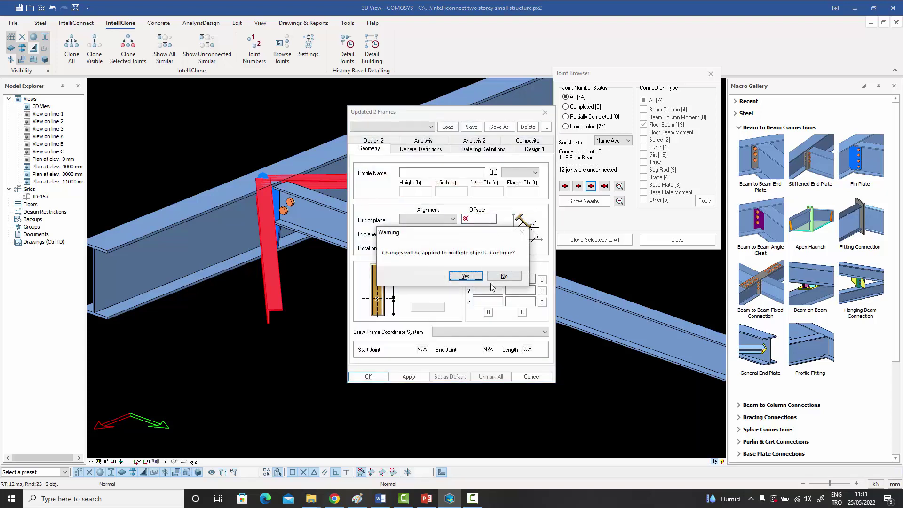
left_click(468, 277)
left_click(470, 218)
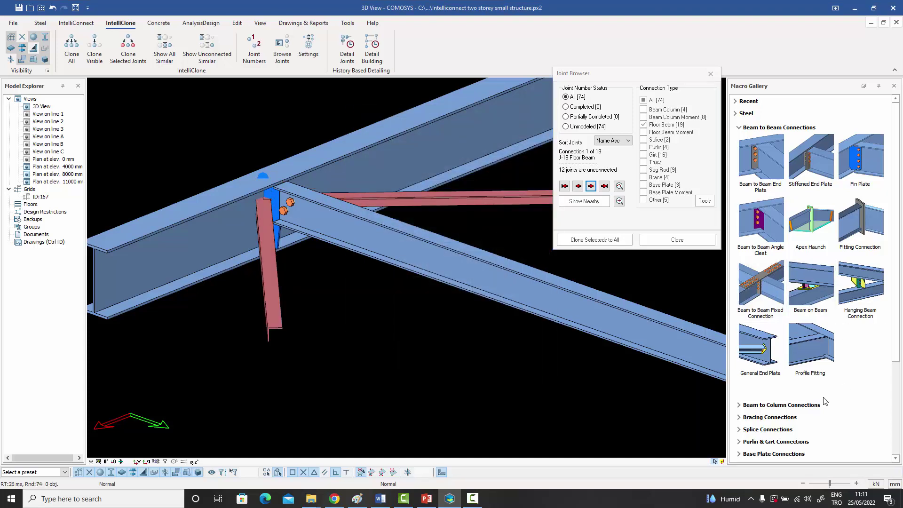
Connect both horizontal bracings to the main beam with bolted gusset plates, picking the fin plate as the boundary member.
left_click(789, 419)
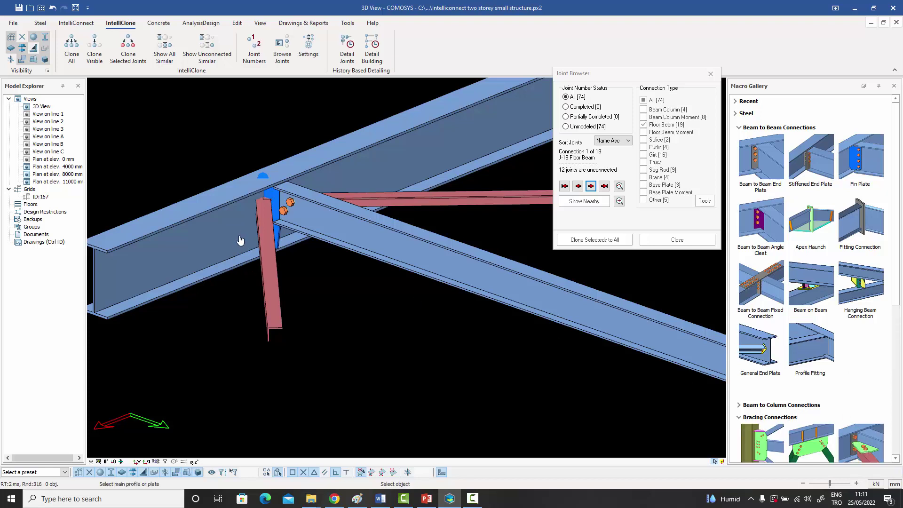
left_click(244, 216)
scroll(264, 197, "up", 2)
left_click(266, 200)
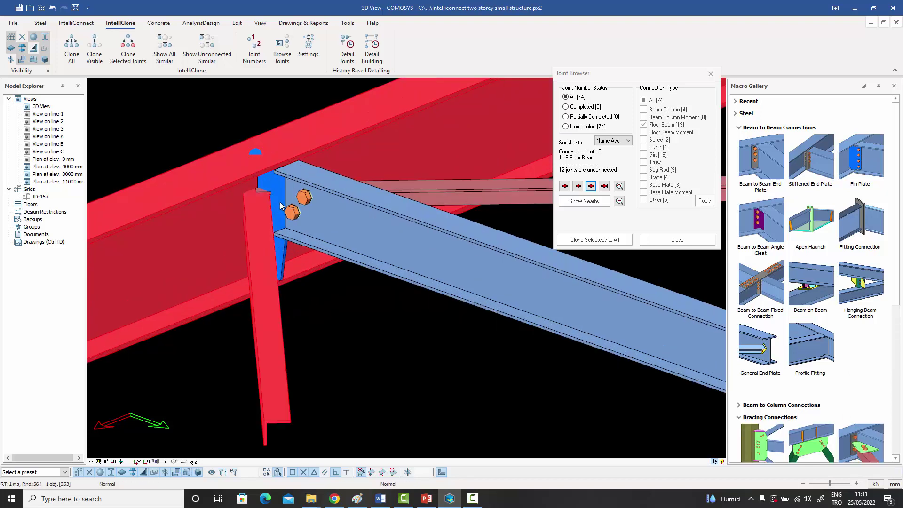
left_click(281, 193)
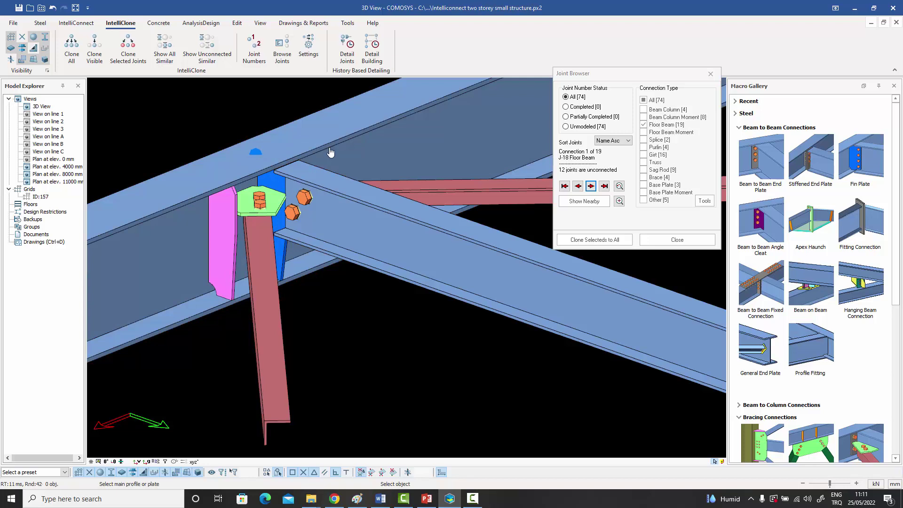
left_click(420, 187)
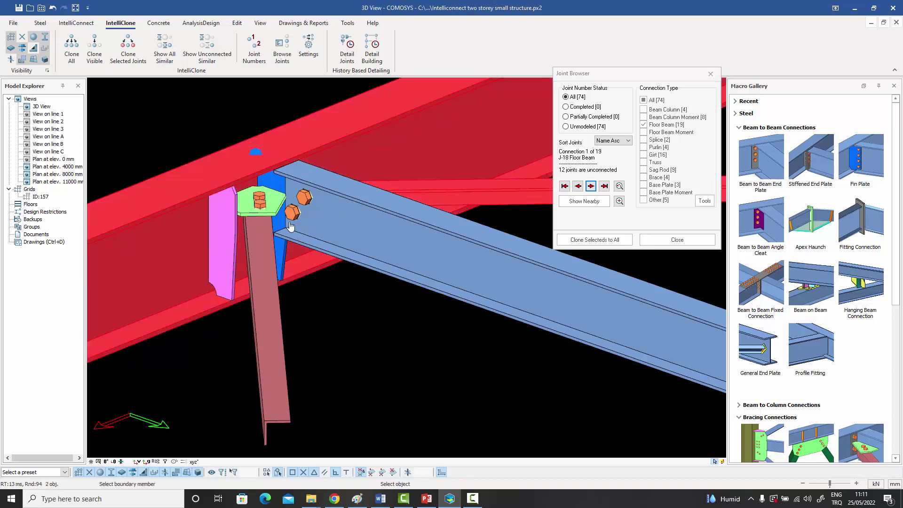
left_click(281, 256)
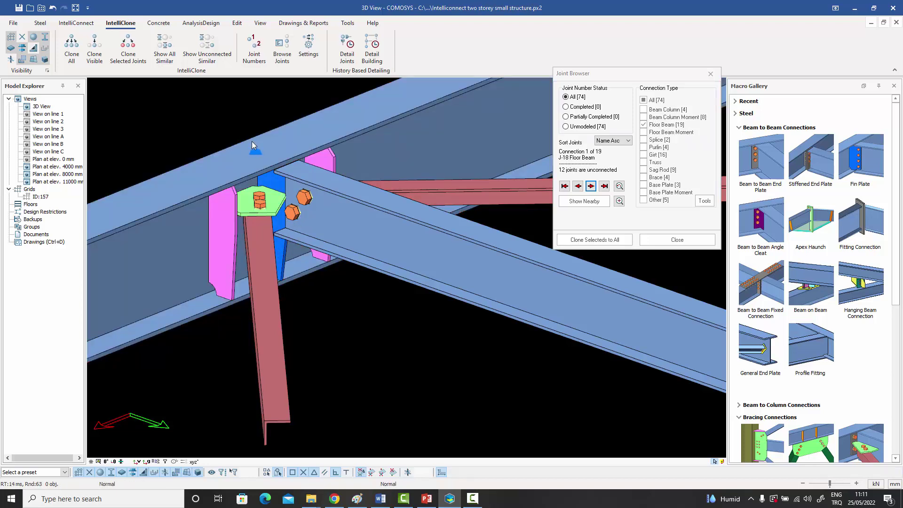
Examine the other J-18 joints that still lack connections and compare them with the modelled joint.
scroll(259, 163, "down", 5)
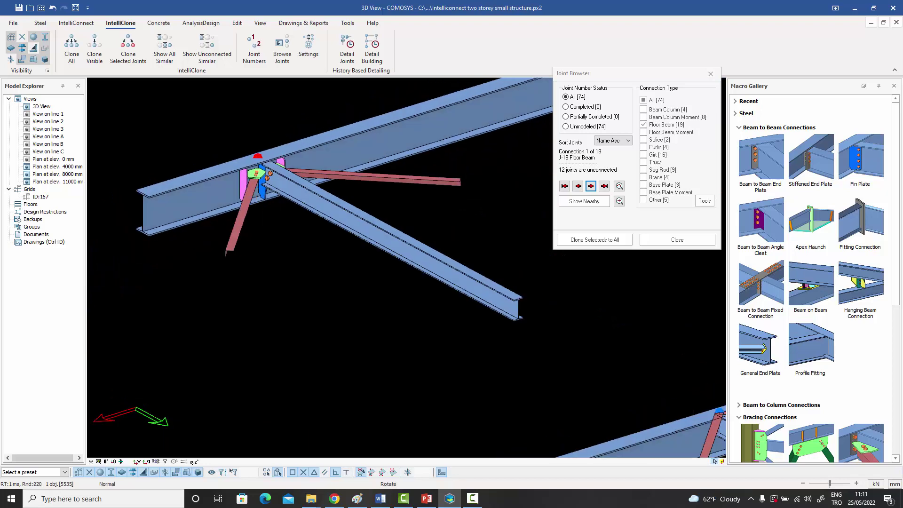
scroll(261, 172, "down", 2)
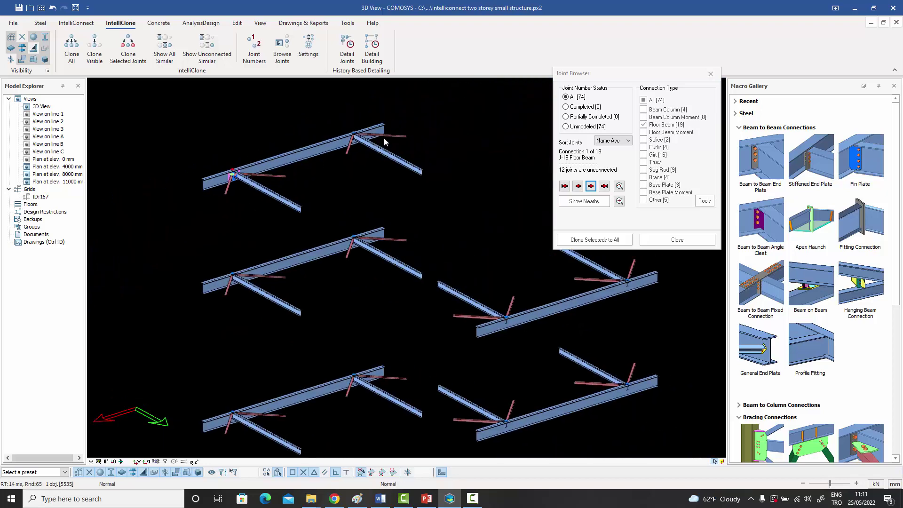
scroll(353, 136, "up", 6)
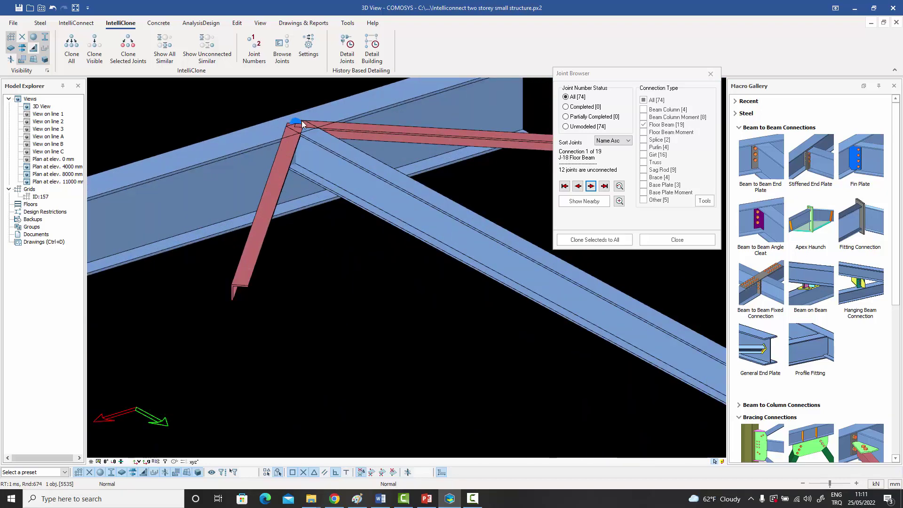
scroll(304, 127, "down", 5)
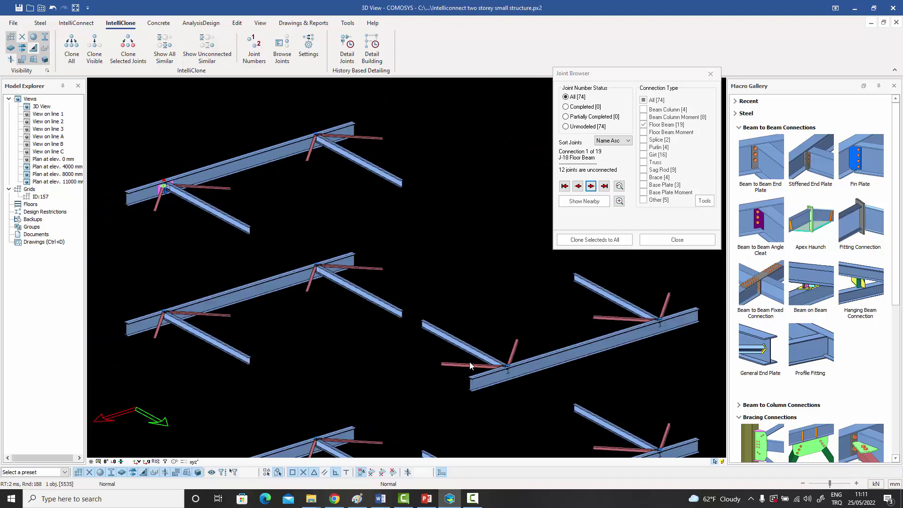
middle_click_drag(491, 367, 506, 357)
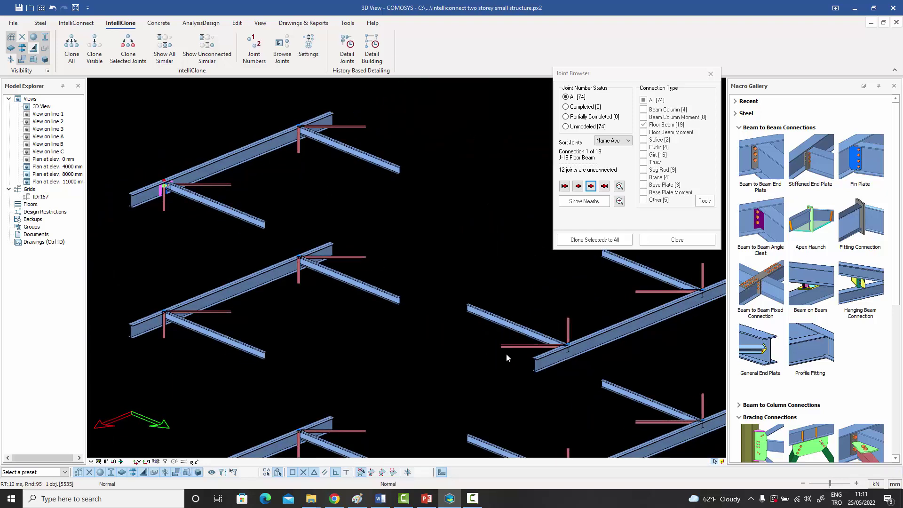
middle_click_drag(451, 338, 283, 220)
Select all connection parts at the modelled J-18 joint and clone them to all unconnected J-18 joints.
scroll(247, 205, "up", 5)
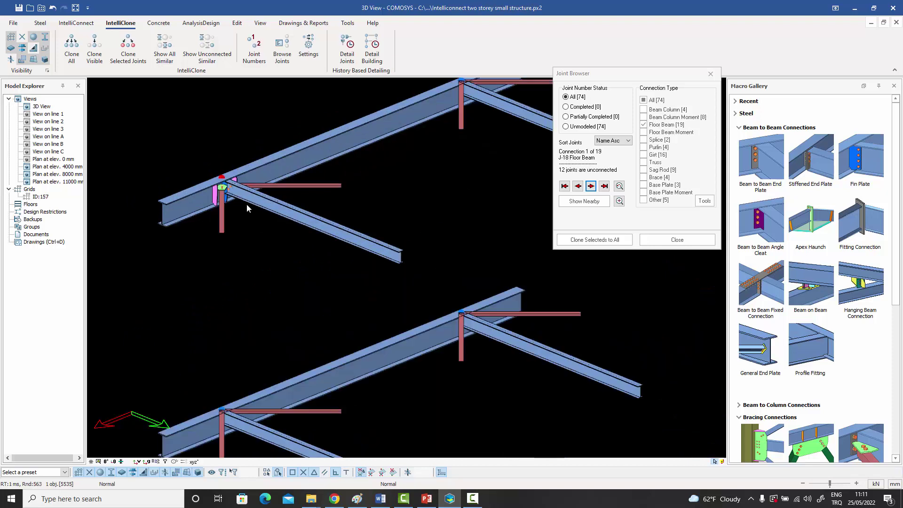
scroll(245, 205, "down", 3)
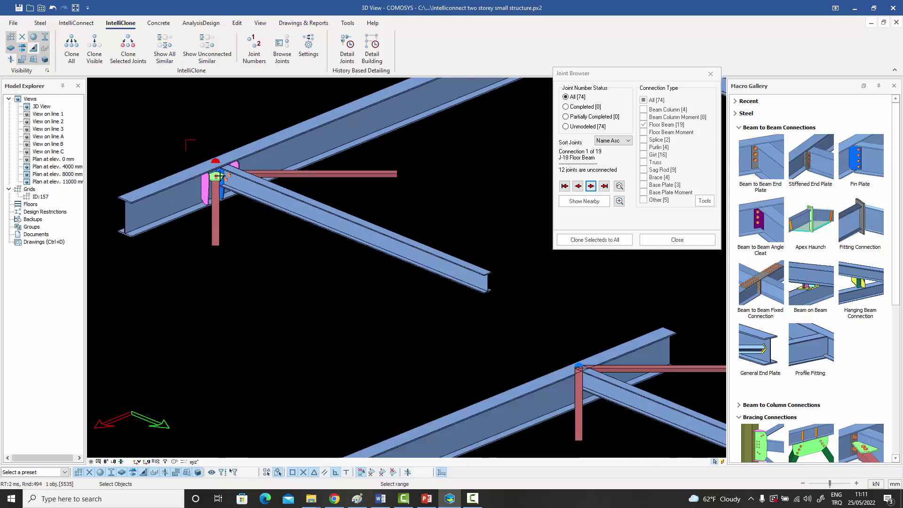
left_click(245, 205)
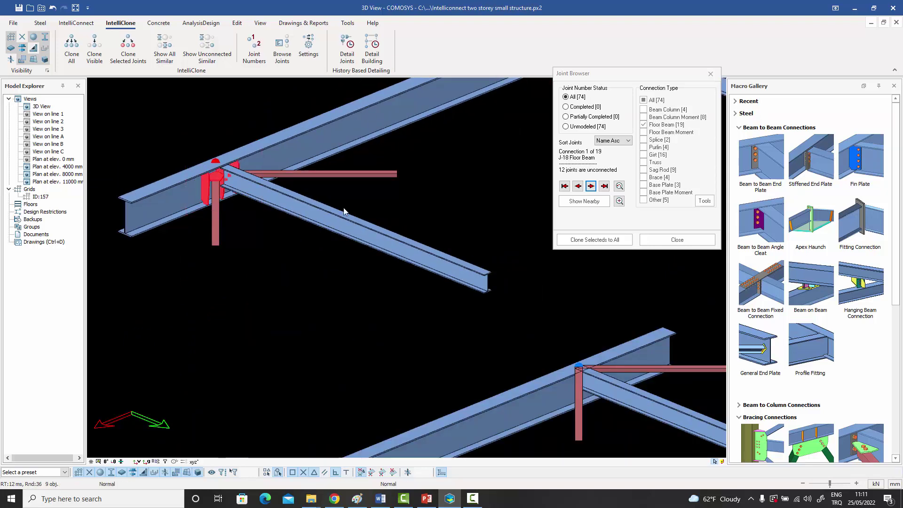
left_click(584, 242)
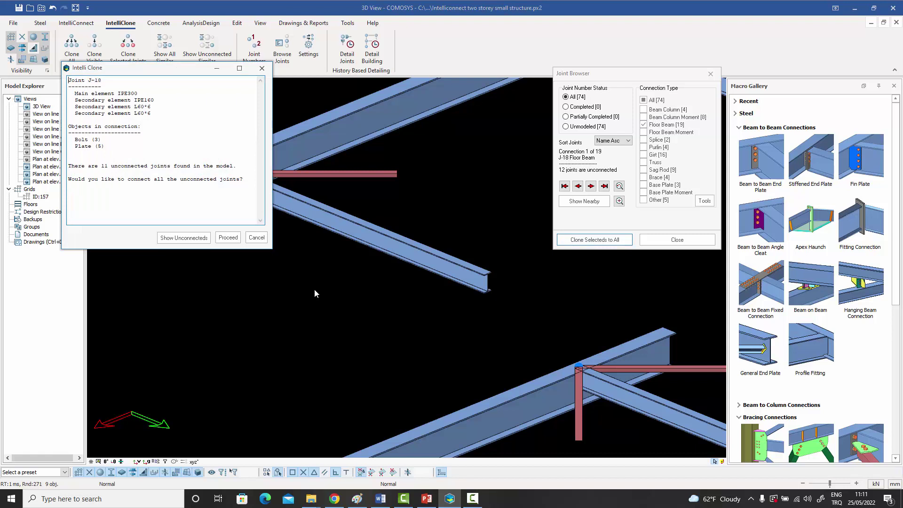
scroll(382, 300, "down", 6)
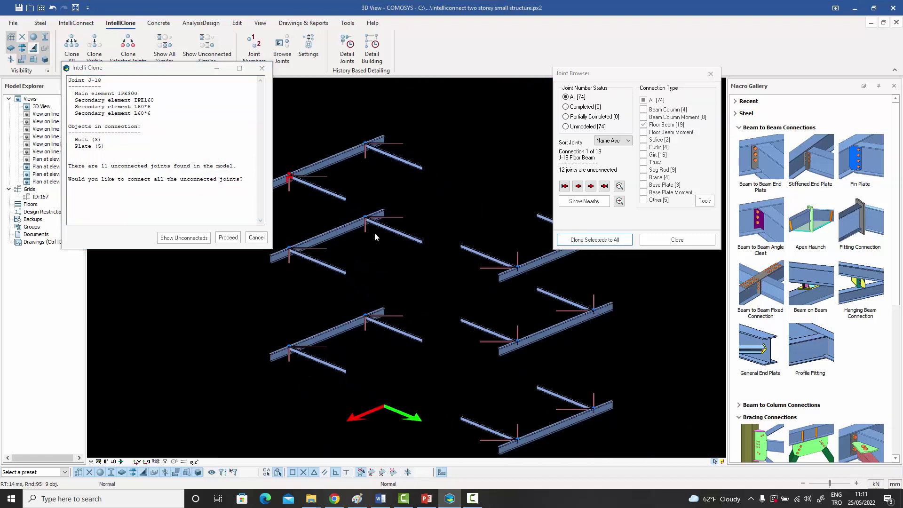
left_click(229, 238)
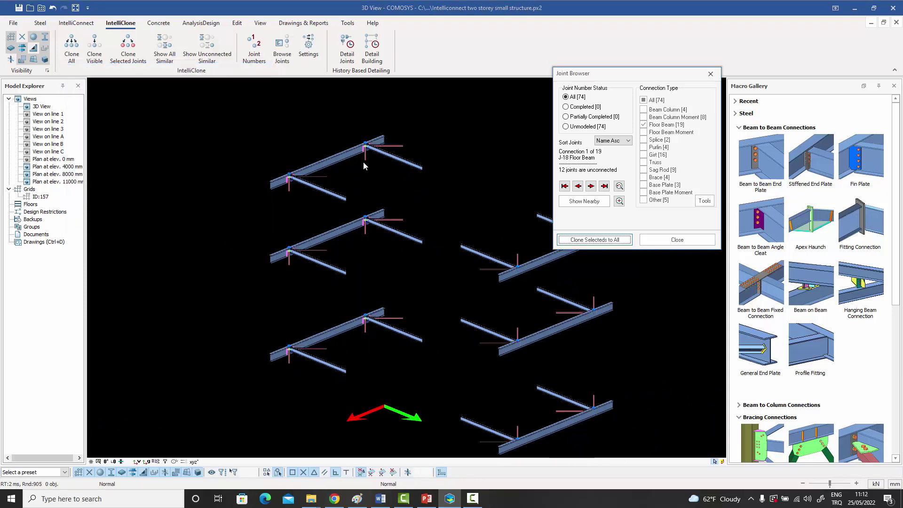
Examine the cloned plates, gussets and bolts at several J-18 joints from different sides of the model.
scroll(363, 161, "up", 5)
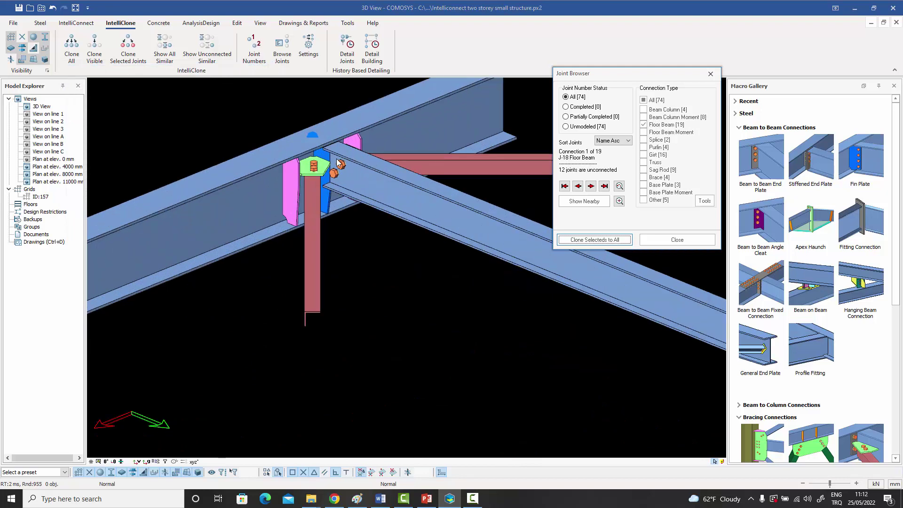
scroll(337, 163, "down", 3)
scroll(319, 170, "up", 4)
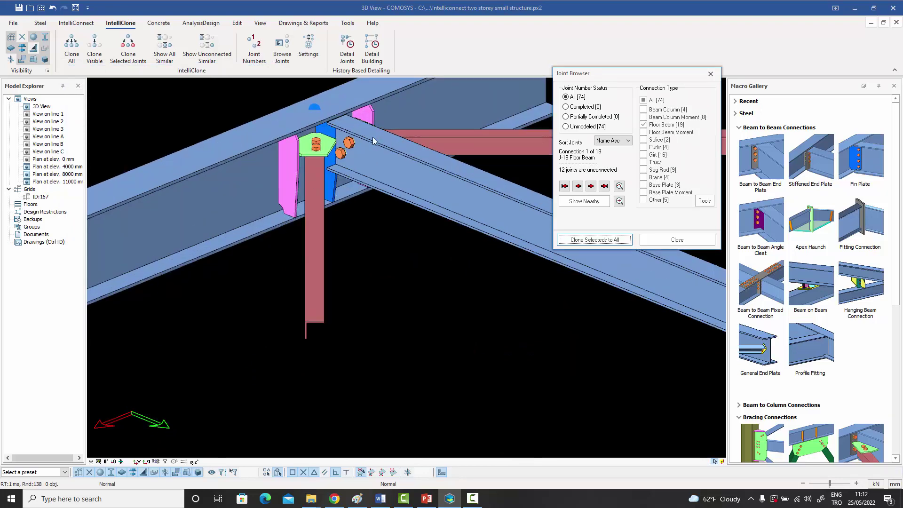
scroll(370, 137, "down", 8)
scroll(276, 232, "up", 2)
scroll(272, 231, "down", 2)
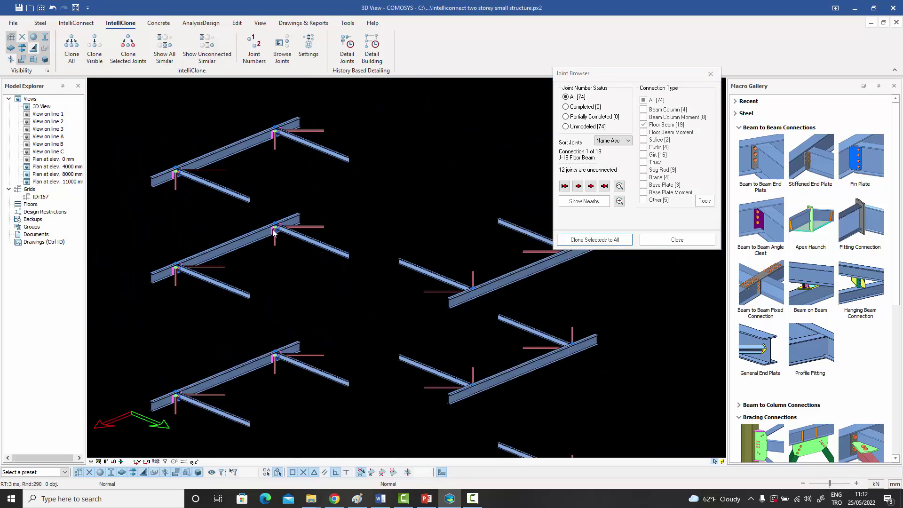
scroll(274, 232, "down", 2)
scroll(334, 269, "up", 3)
scroll(397, 246, "up", 3)
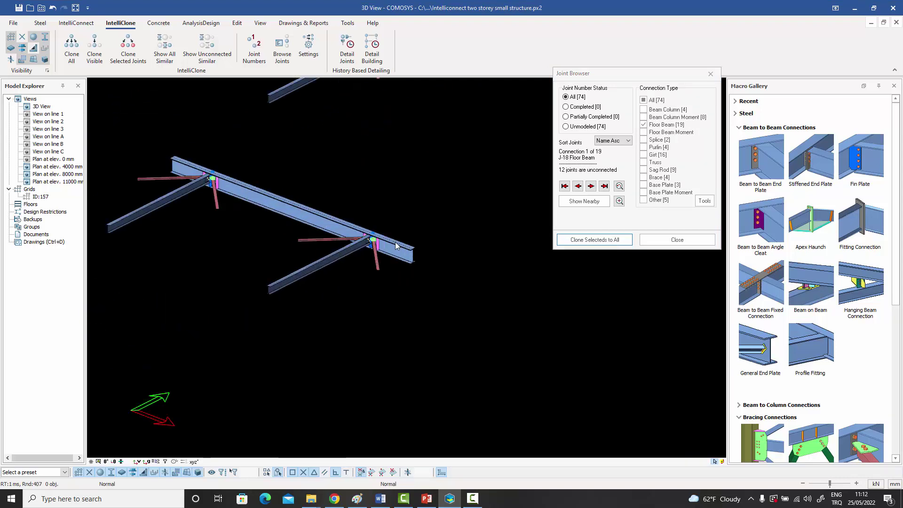
scroll(397, 246, "up", 6)
scroll(433, 294, "down", 1)
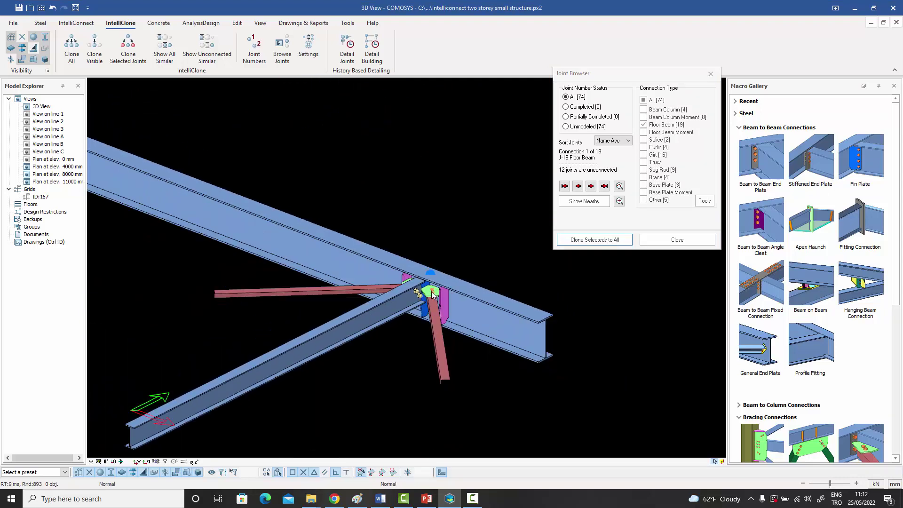
scroll(433, 294, "down", 3)
scroll(275, 249, "up", 5)
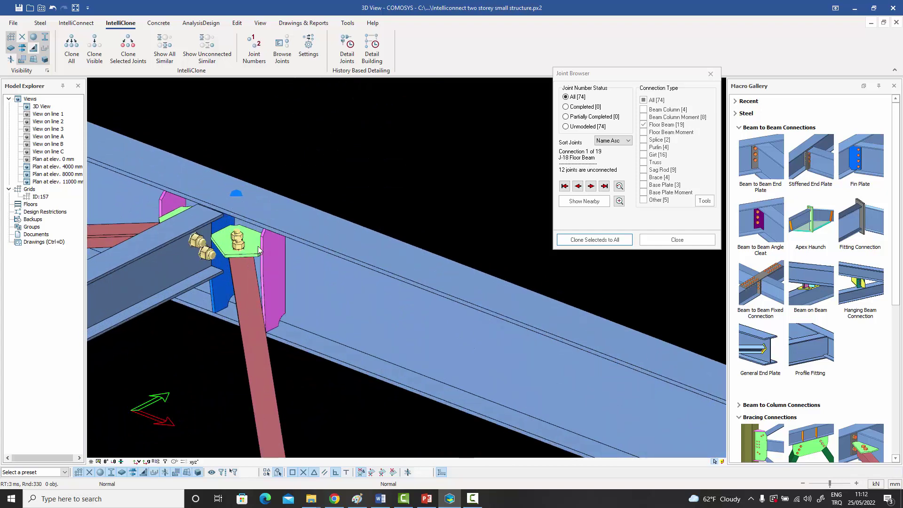
scroll(259, 249, "down", 8)
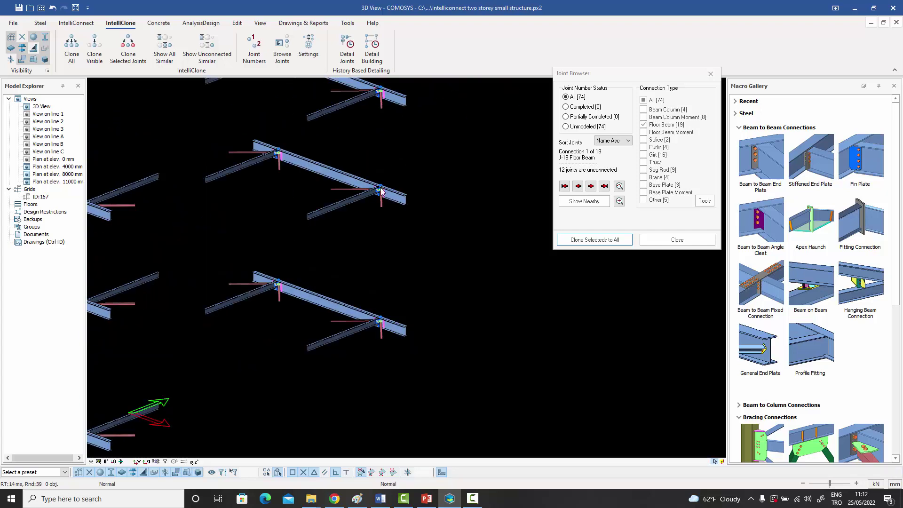
scroll(381, 191, "up", 8)
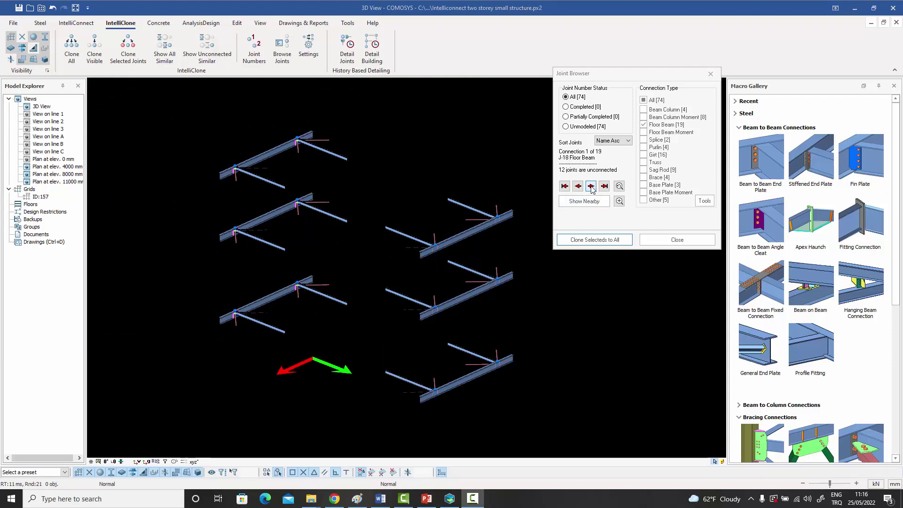
Show floor beam joint type J-19 and connect the secondary beam to the main beam with a Stiffened End Plate at one joint.
left_click(592, 186)
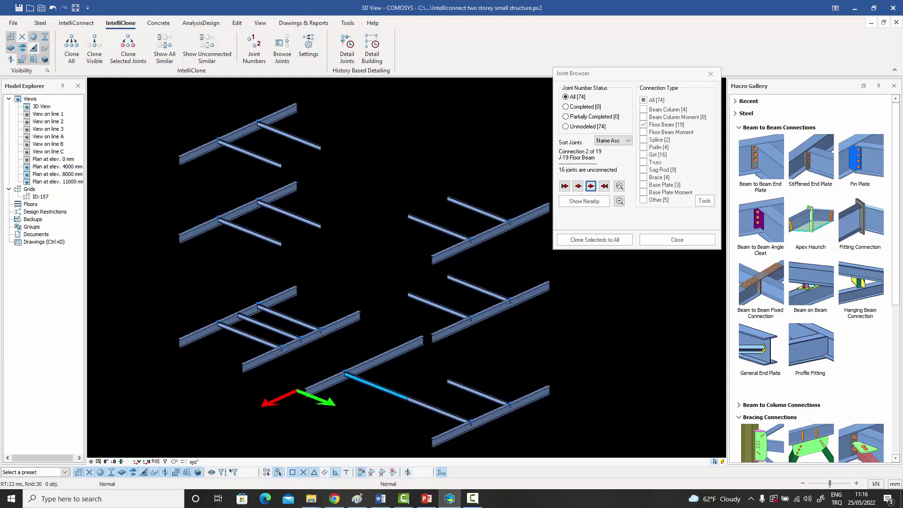
scroll(217, 145, "up", 5)
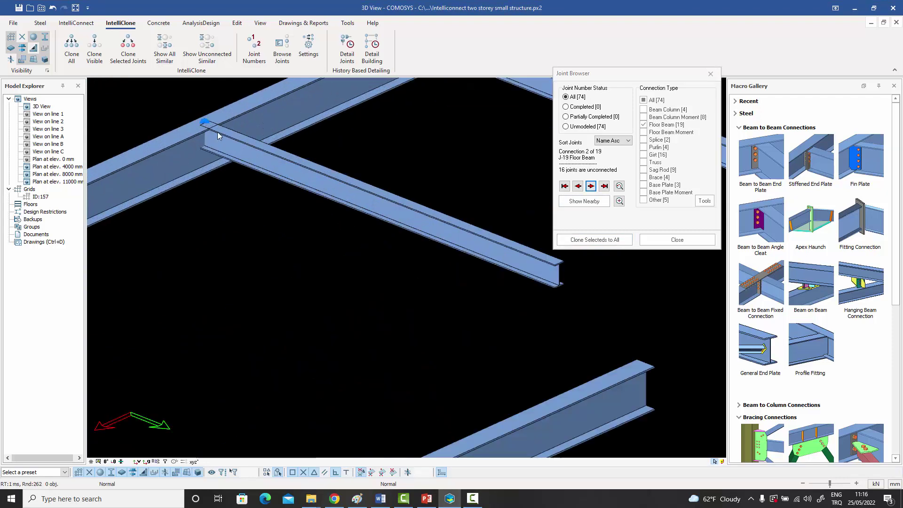
left_click(808, 165)
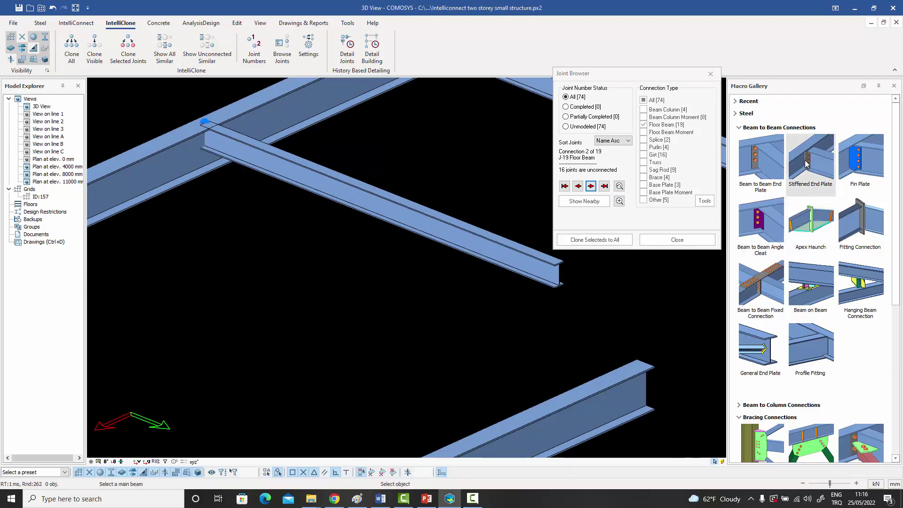
left_click(221, 150)
left_click(237, 161)
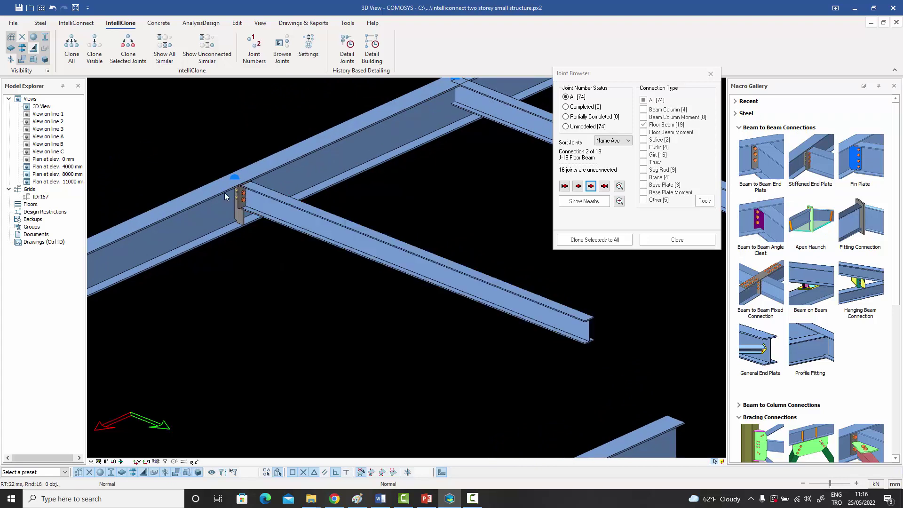
Select the stiffened end plate connection at the modelled J-19 joint and clone it to all unconnected J-19 joints.
scroll(289, 247, "down", 4)
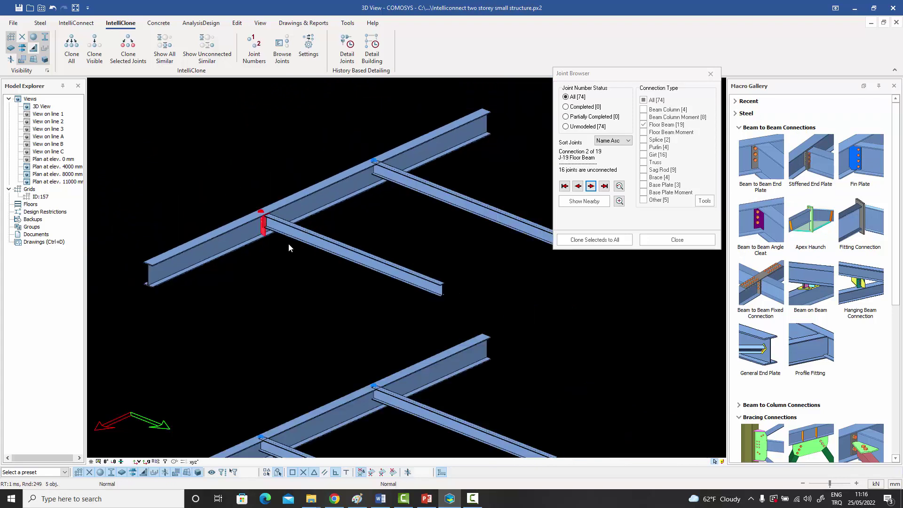
left_click(594, 240)
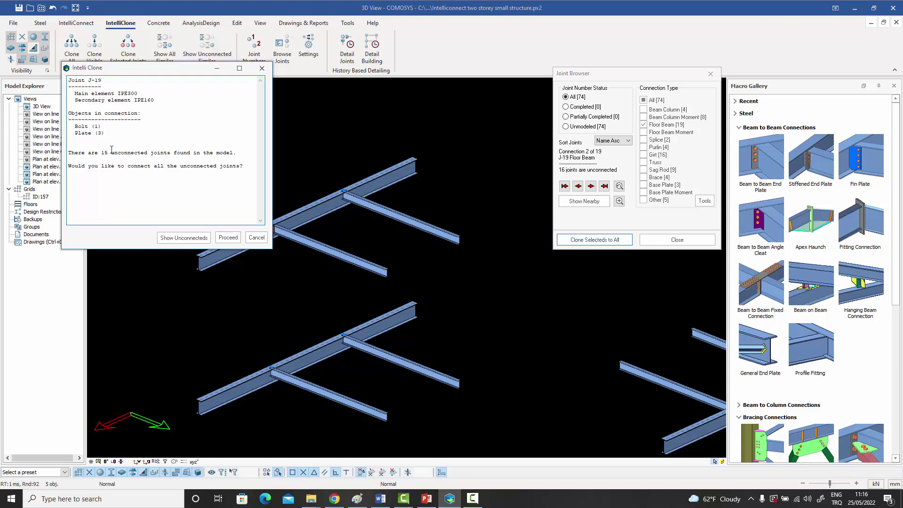
left_click(229, 239)
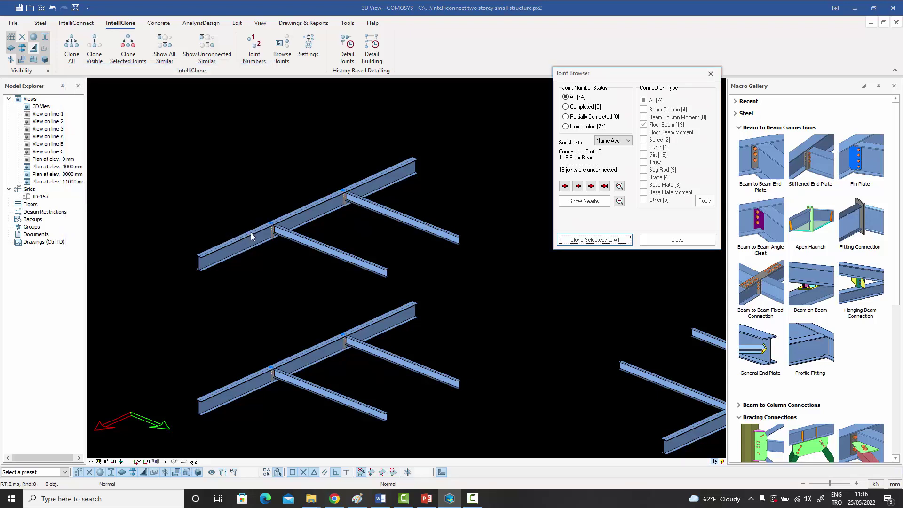
scroll(354, 202, "up", 5)
scroll(349, 201, "down", 5)
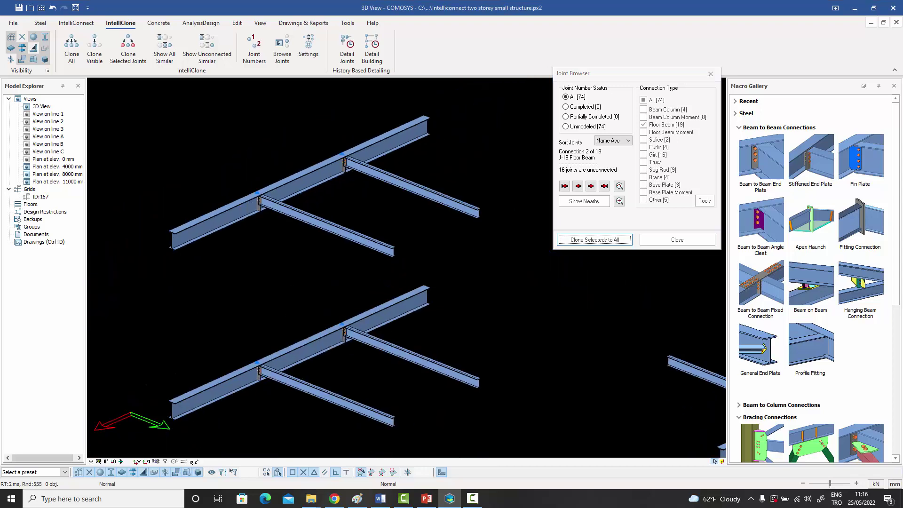
scroll(342, 262, "up", 2)
scroll(334, 254, "down", 5)
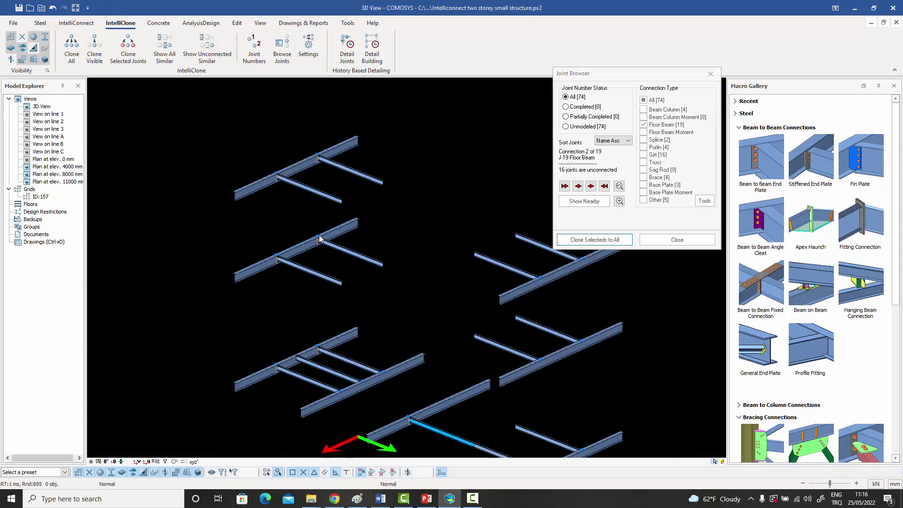
middle_click_drag(333, 253, 267, 206)
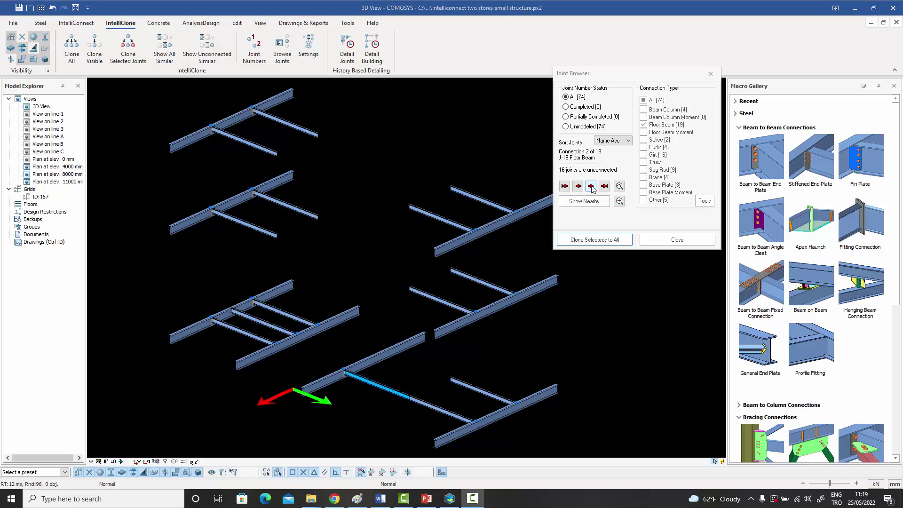
Show floor beam joint type J-22 and connect the yellow channel beam to the main beam with a bolted plate connection at one joint.
left_click(592, 187)
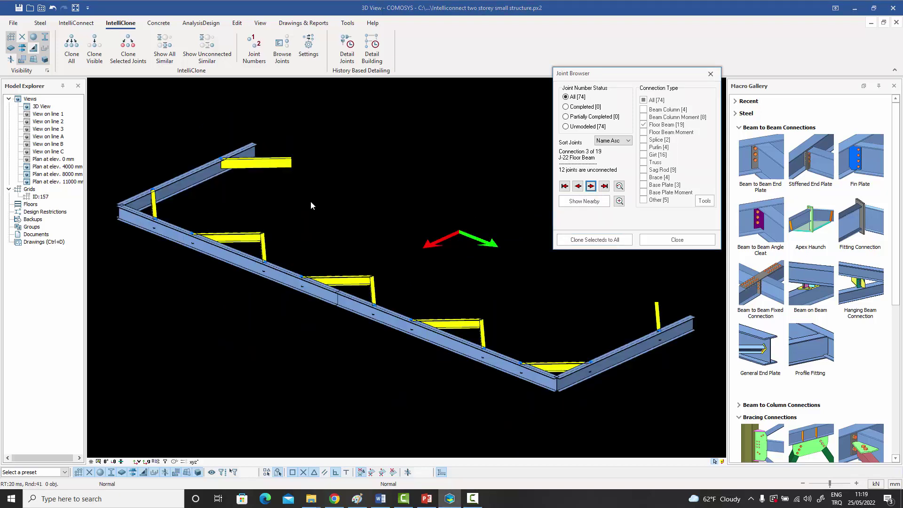
scroll(225, 160, "up", 4)
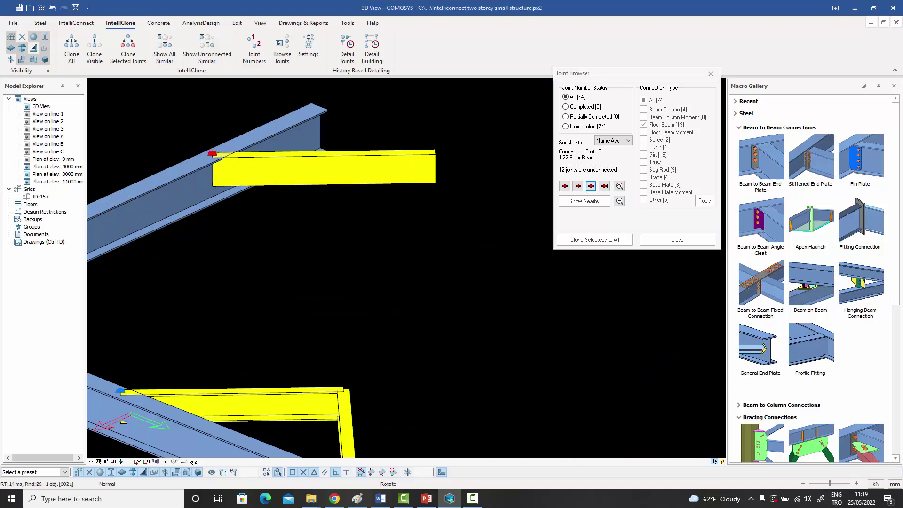
mouse_move(213, 156)
middle_mouse_down()
mouse_move(263, 188)
mouse_move(208, 146)
mouse_move(269, 142)
middle_mouse_up()
left_click(269, 143)
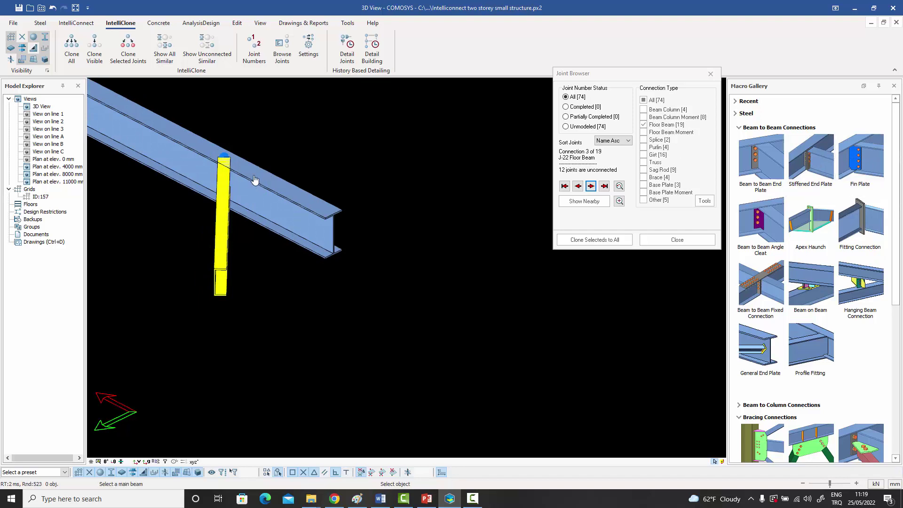
left_click(222, 188)
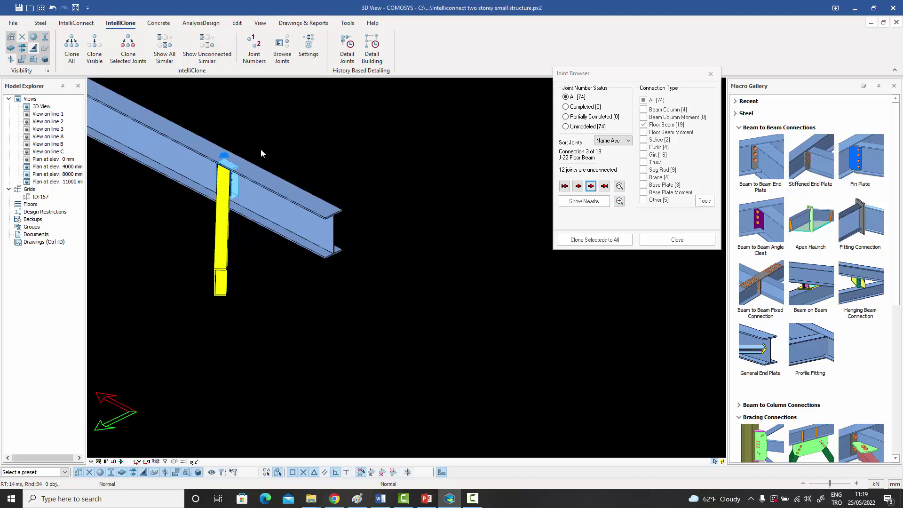
middle_click_drag(260, 149, 340, 171)
middle_click_drag(339, 171, 329, 175)
scroll(308, 205, "up", 3)
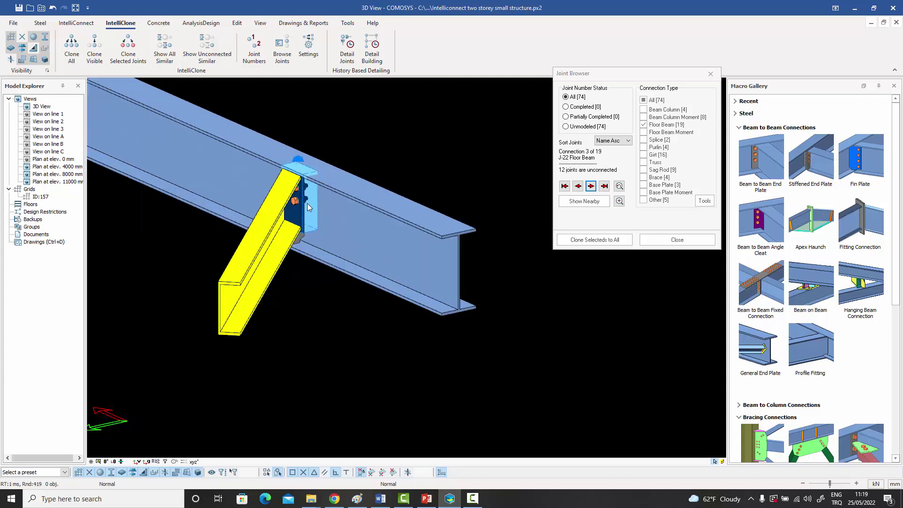
Move the outer vertical edge of the connection plate at floor-beam joint J-22 outward by a distance of 20, applied twice.
scroll(298, 213, "up", 5)
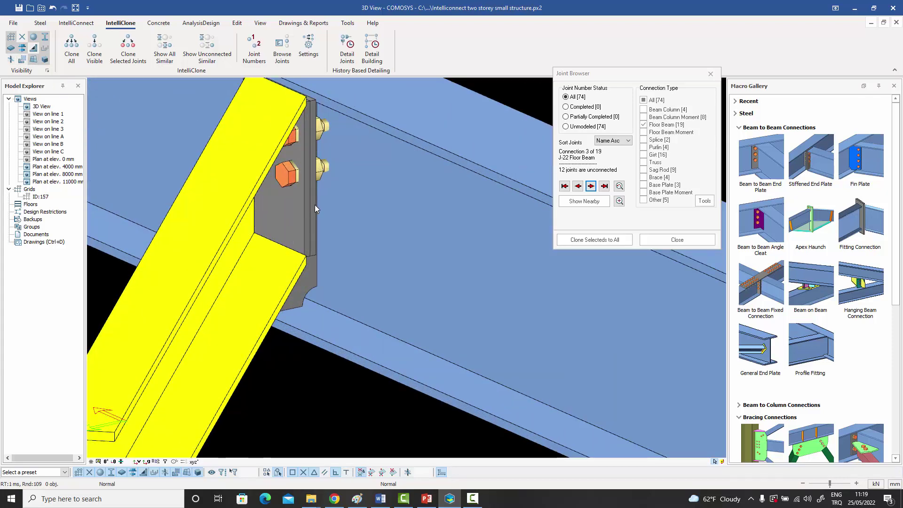
left_click(315, 205)
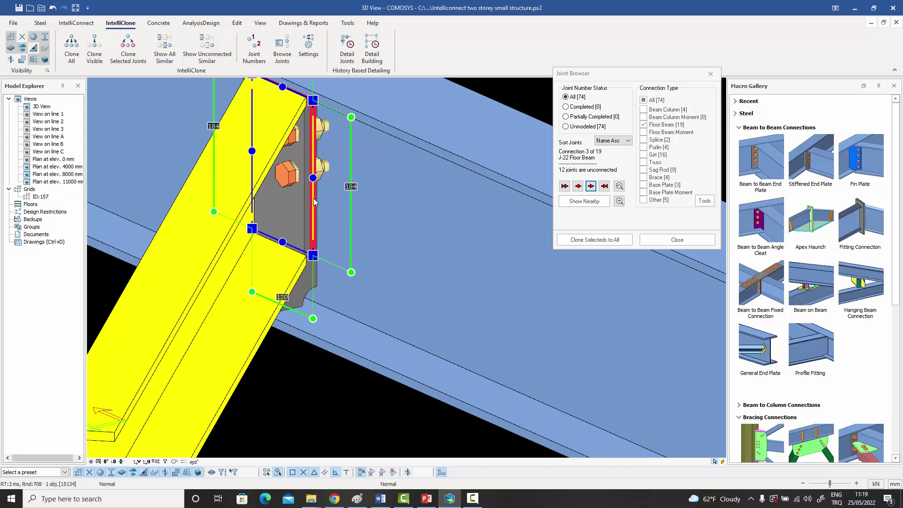
double_click(314, 202)
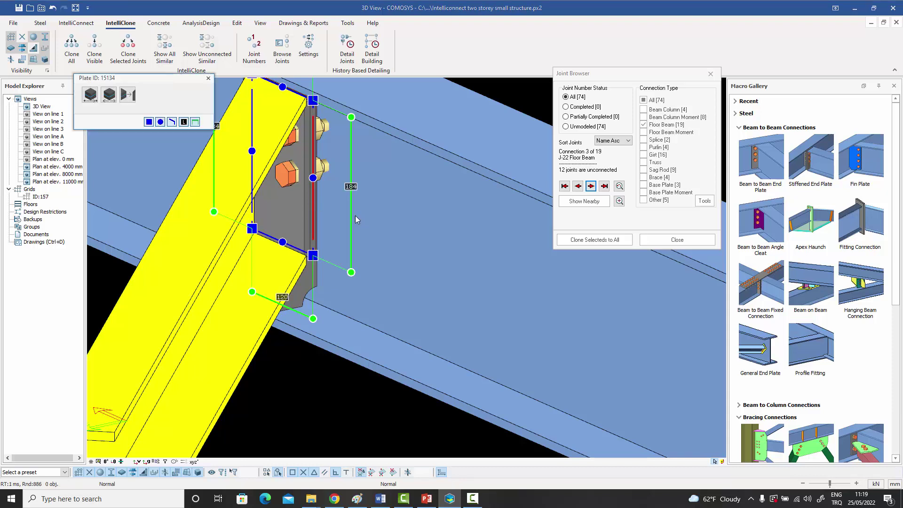
left_click(108, 95)
double_click(115, 112)
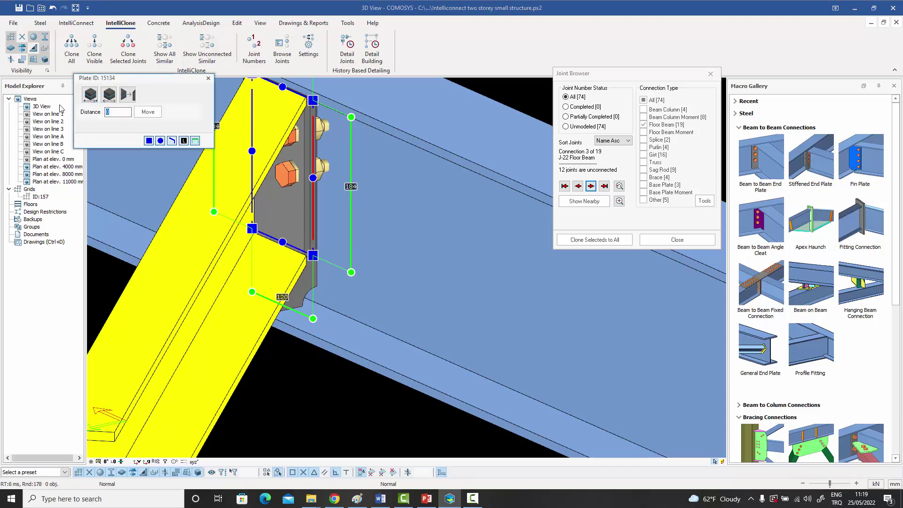
type("20")
left_click(147, 113)
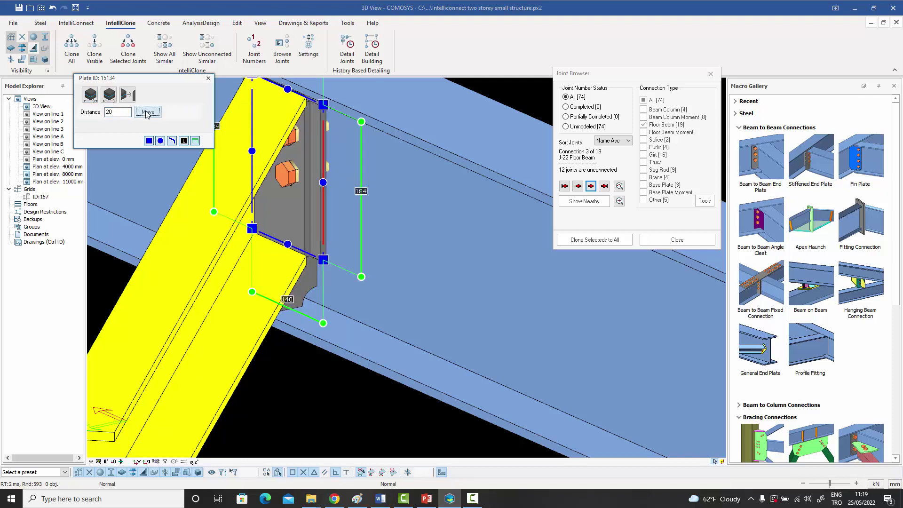
left_click(148, 113)
left_click(208, 78)
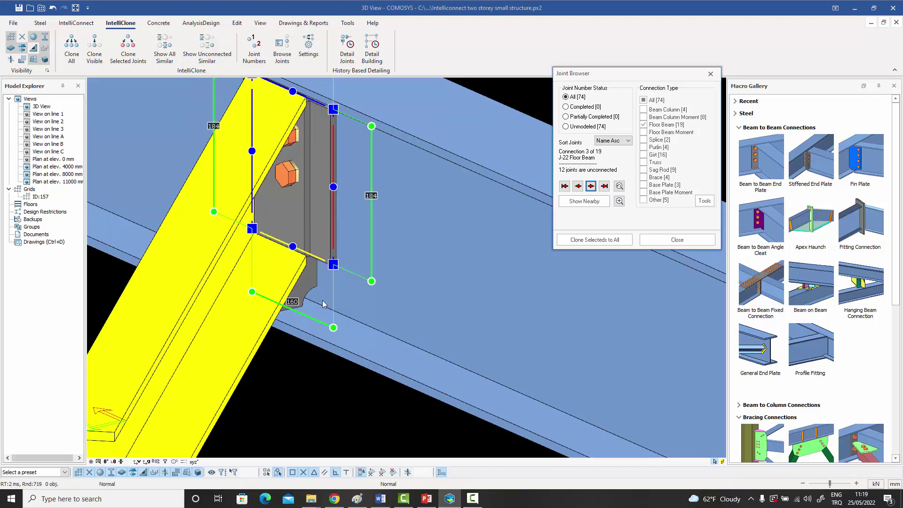
left_click(320, 386)
scroll(321, 380, "down", 2)
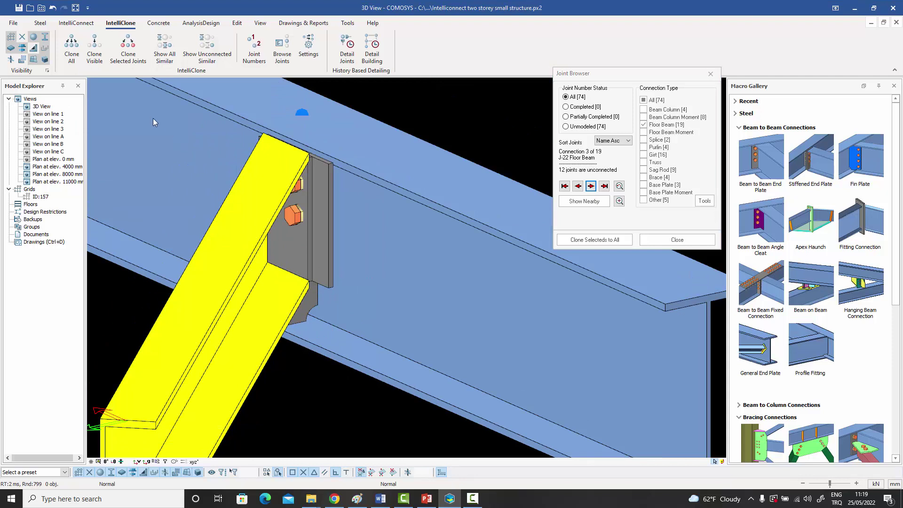
scroll(327, 227, "down", 1)
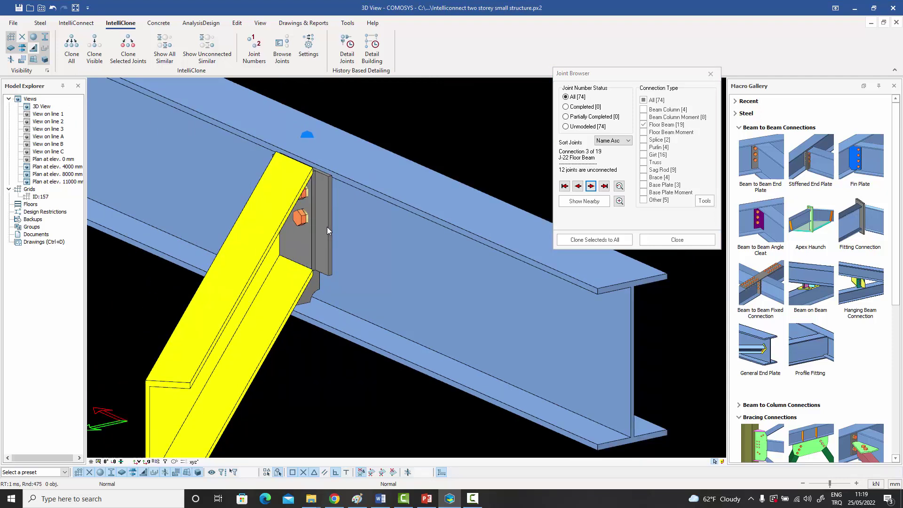
Run a macro command on the widened connection plate at joint J-22.
left_click(328, 230)
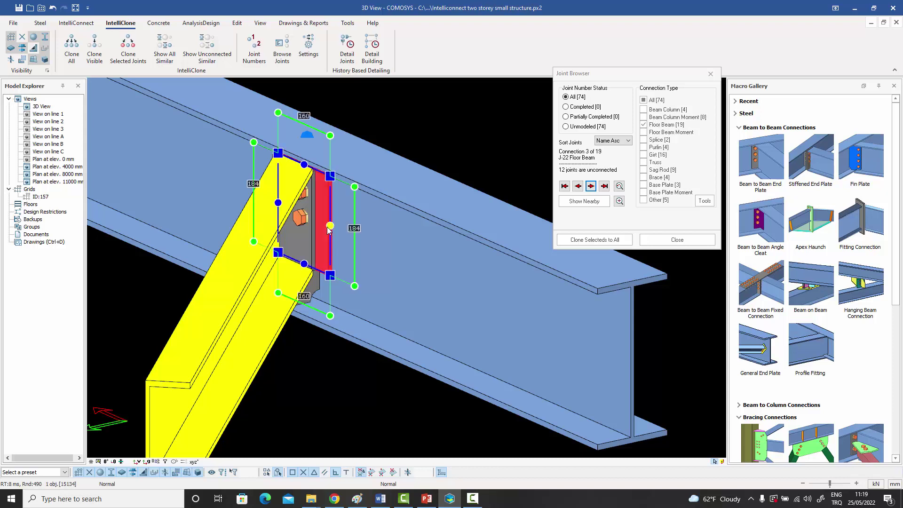
right_click(327, 227)
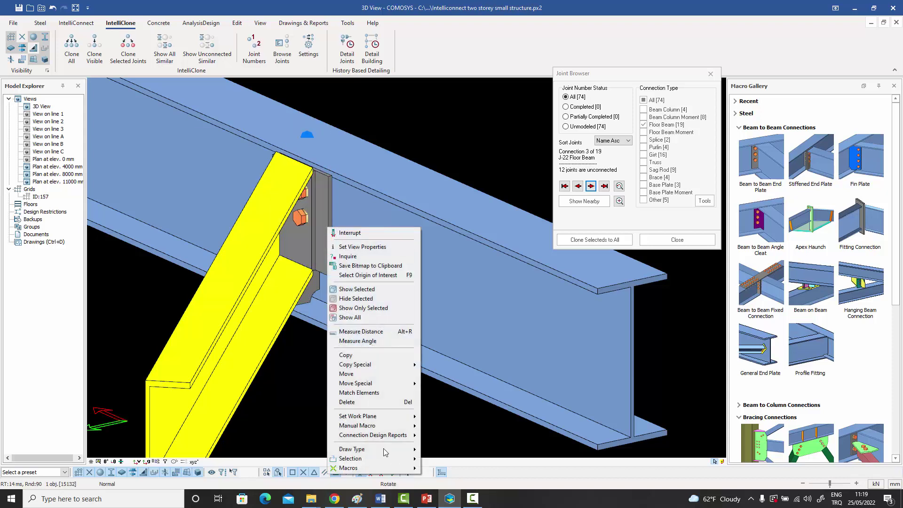
mouse_move(381, 472)
left_click(461, 416)
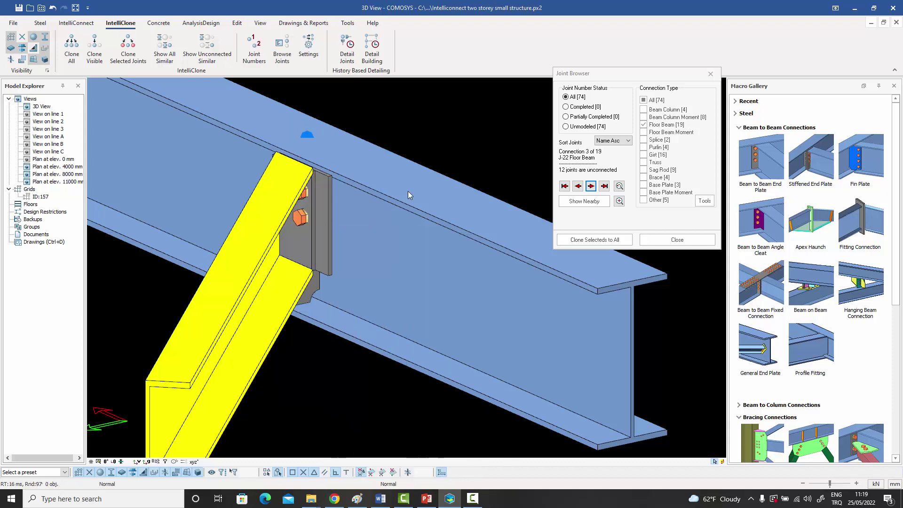
scroll(399, 218, "down", 3)
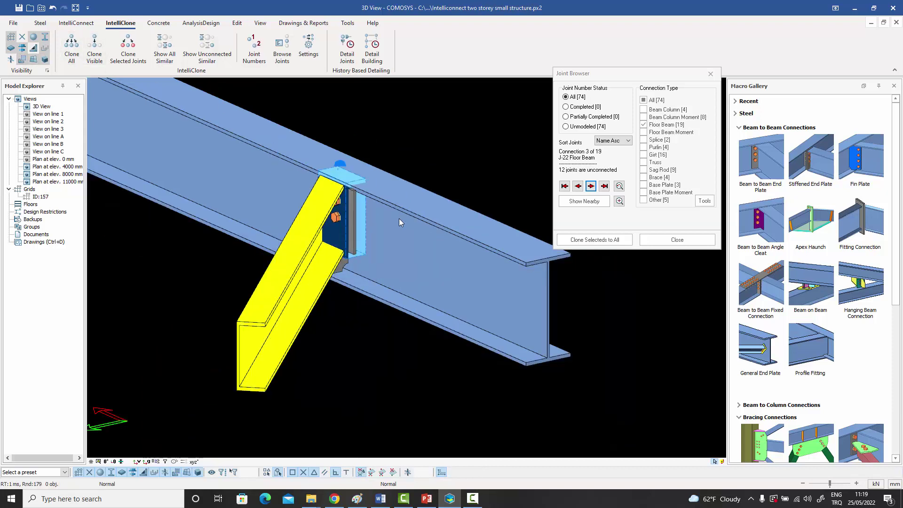
Select all connection objects of joint J-22 and clone them to all similar unconnected joints.
left_click_drag(292, 126, 404, 324)
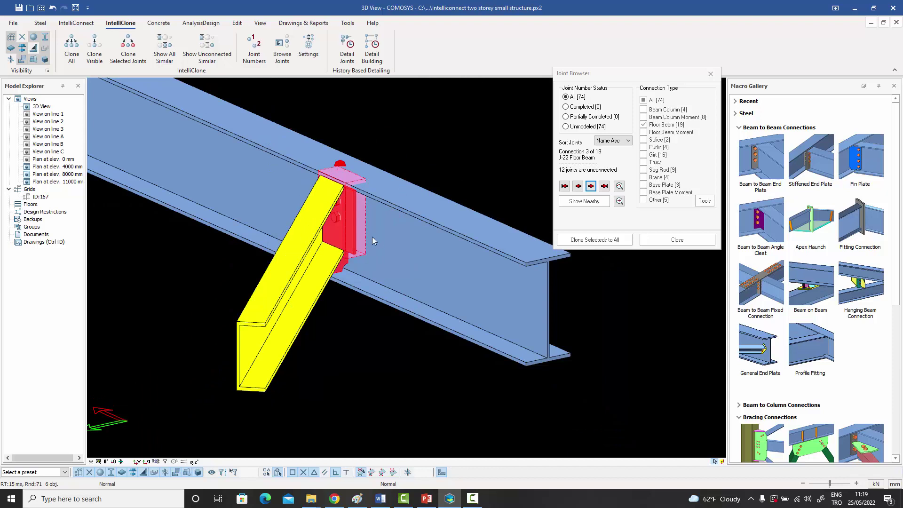
scroll(374, 240, "down", 6)
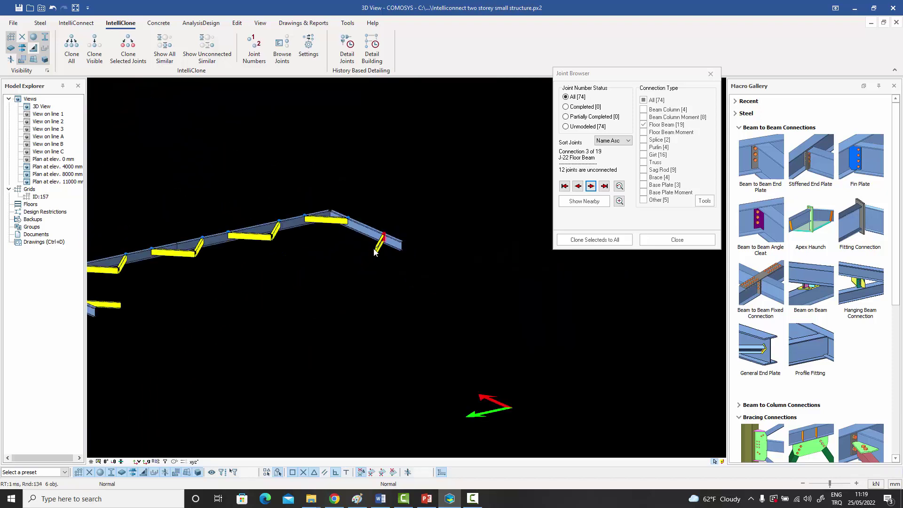
mouse_move(374, 249)
middle_mouse_down()
mouse_move(446, 244)
mouse_move(485, 225)
middle_mouse_up()
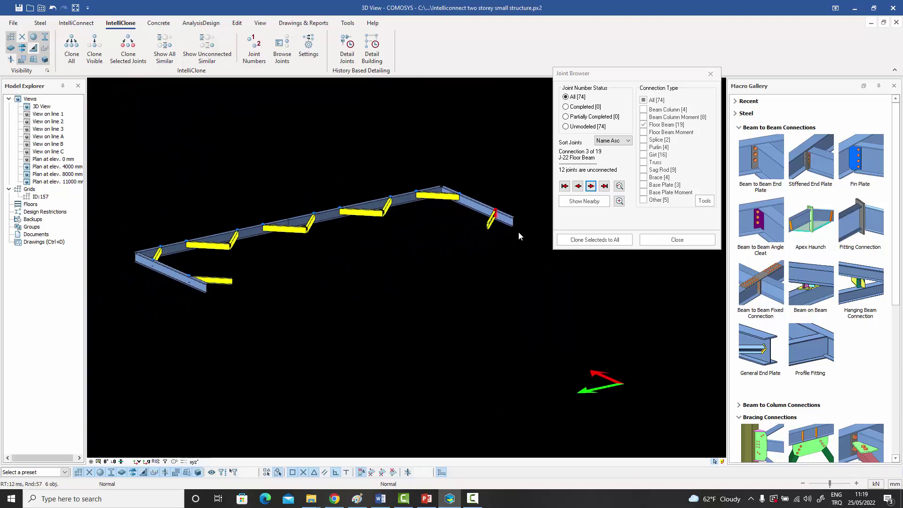
left_click(595, 240)
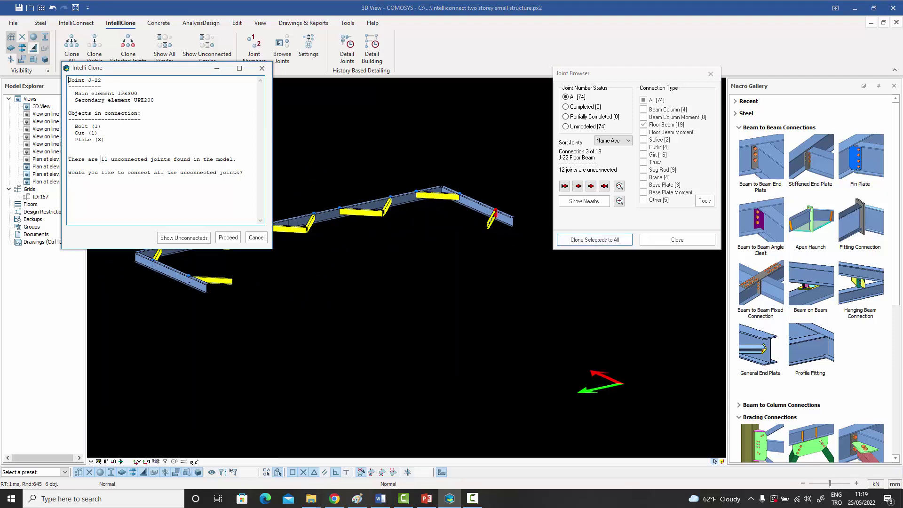
left_click(227, 239)
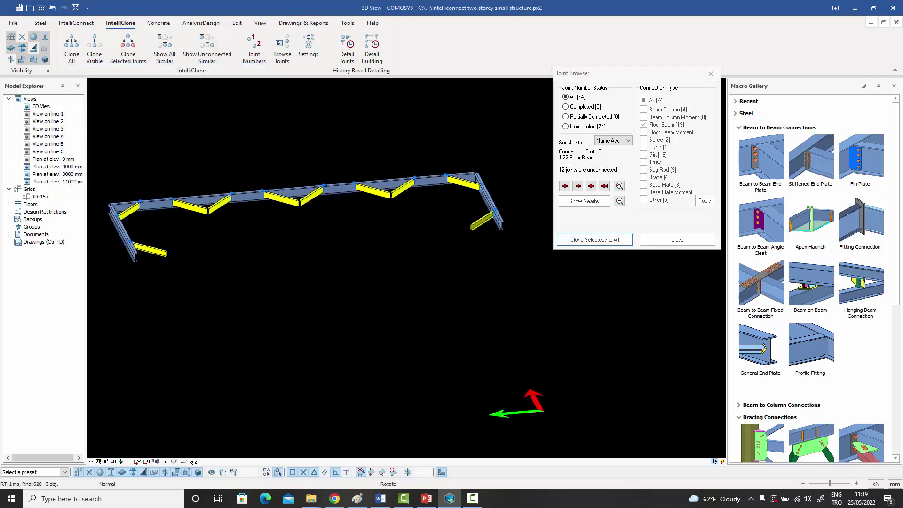
Hide the cut volumes around the cloned floor-beam joints.
middle_click_drag(423, 271, 143, 286)
scroll(349, 201, "up", 5)
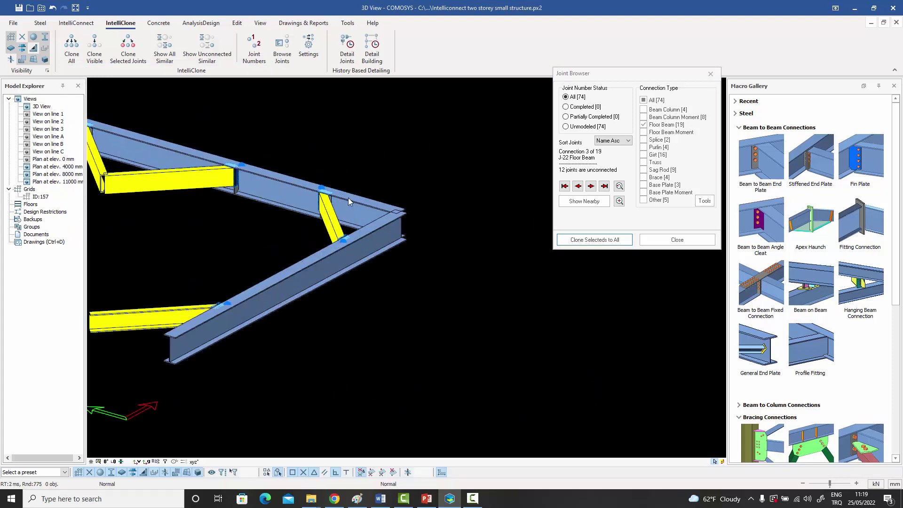
scroll(348, 197, "up", 6)
left_click(246, 160)
middle_click_drag(320, 202, 257, 220)
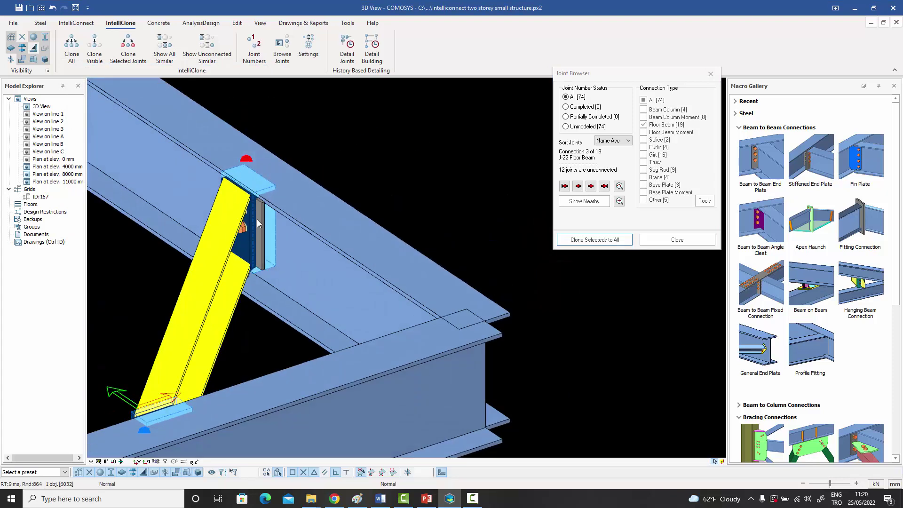
scroll(258, 219, "up", 3)
left_click(22, 61)
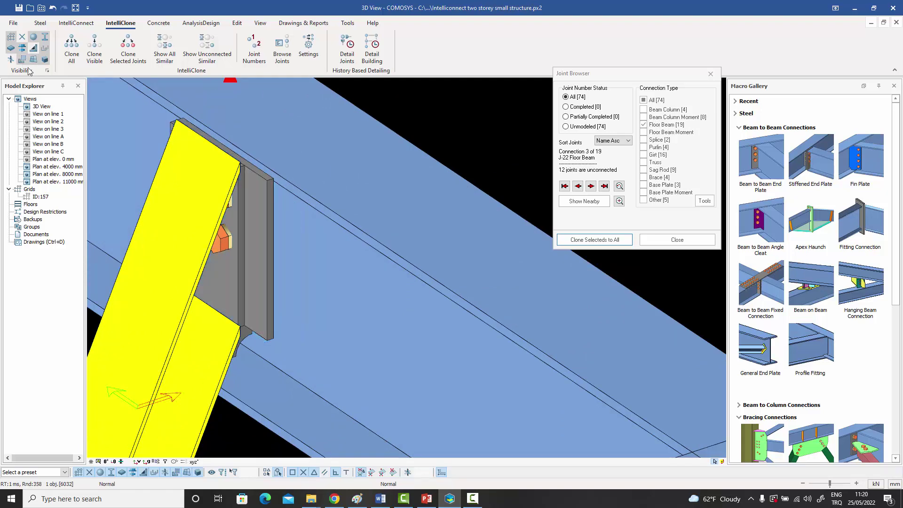
Examine the cloned plate and bolt connections along the long floor beam.
scroll(273, 240, "down", 5)
scroll(276, 246, "down", 3)
middle_click_drag(135, 179, 322, 272)
scroll(331, 245, "up", 5)
scroll(331, 245, "down", 6)
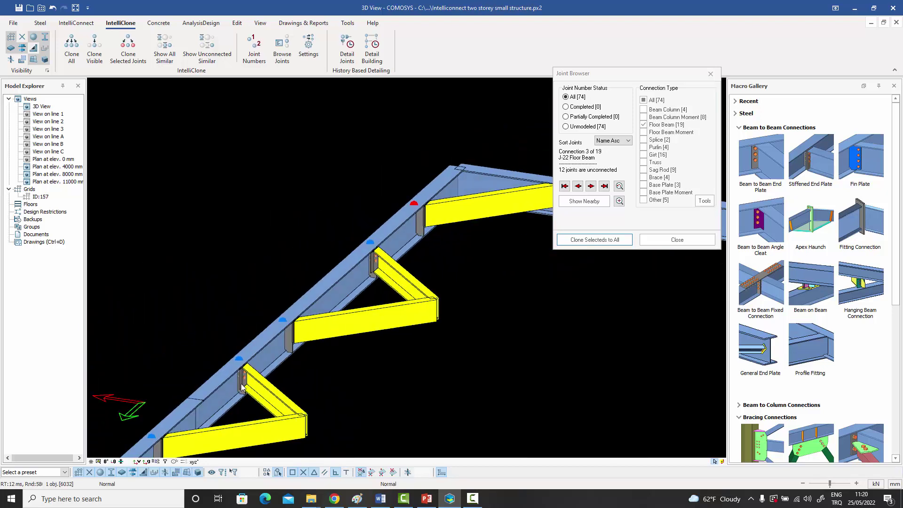
scroll(243, 387, "up", 5)
scroll(244, 375, "down", 5)
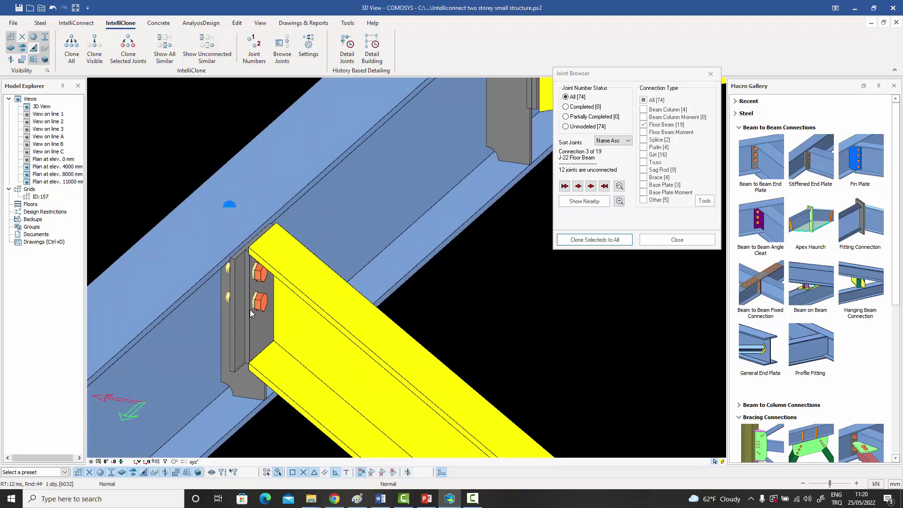
scroll(250, 315, "down", 2)
middle_click_drag(249, 314, 229, 297)
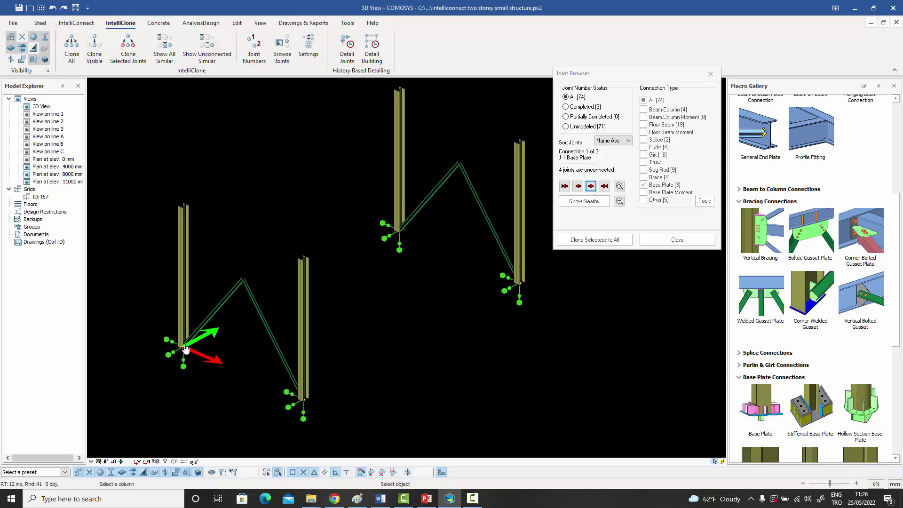
Place a Base Plate connection at the foot of the braced column at joint J-1.
scroll(181, 346, "up", 5)
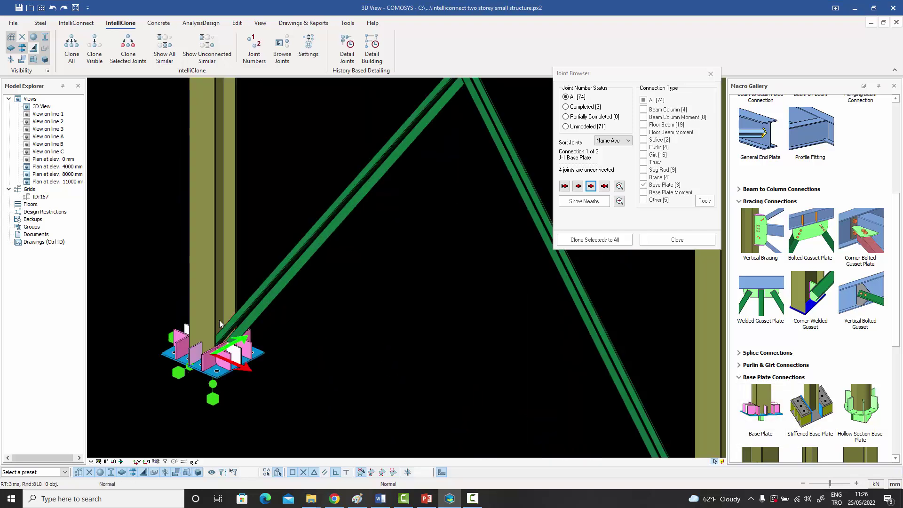
scroll(246, 360, "up", 3)
middle_click_drag(245, 360, 348, 348)
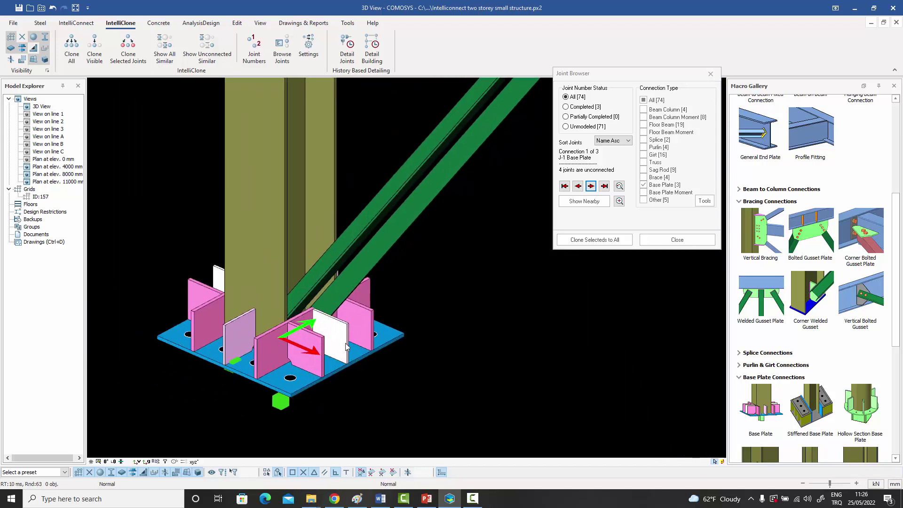
Turn off the P2 stiffeners in the base plate connection of joint J-1.
left_click(332, 335)
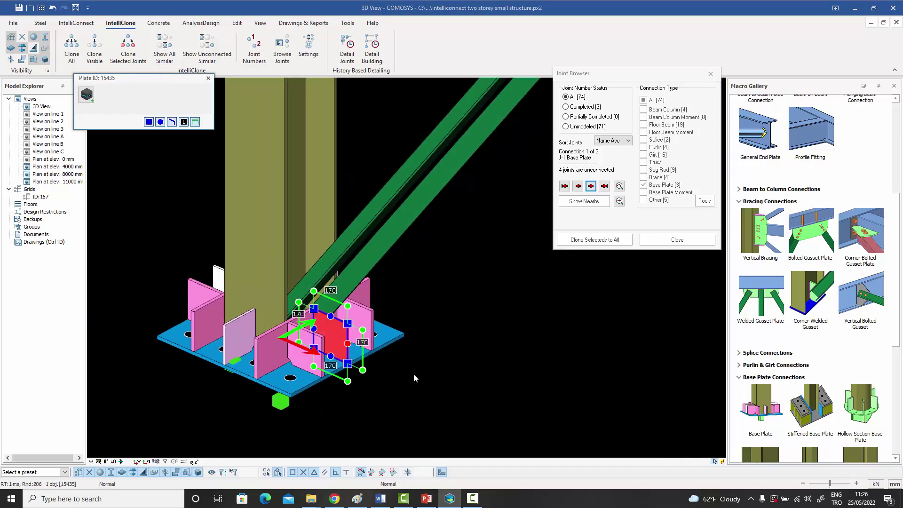
left_click(406, 370)
left_click(356, 358)
key("Escape")
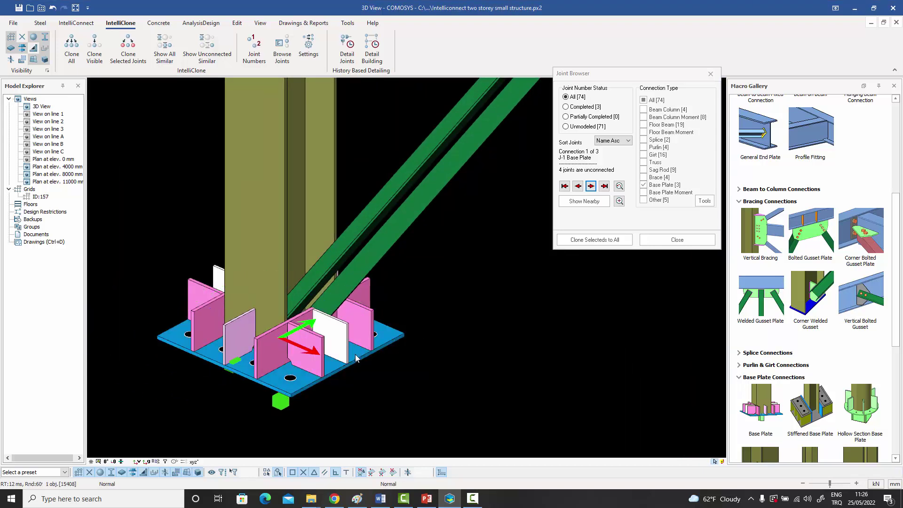
key("Return")
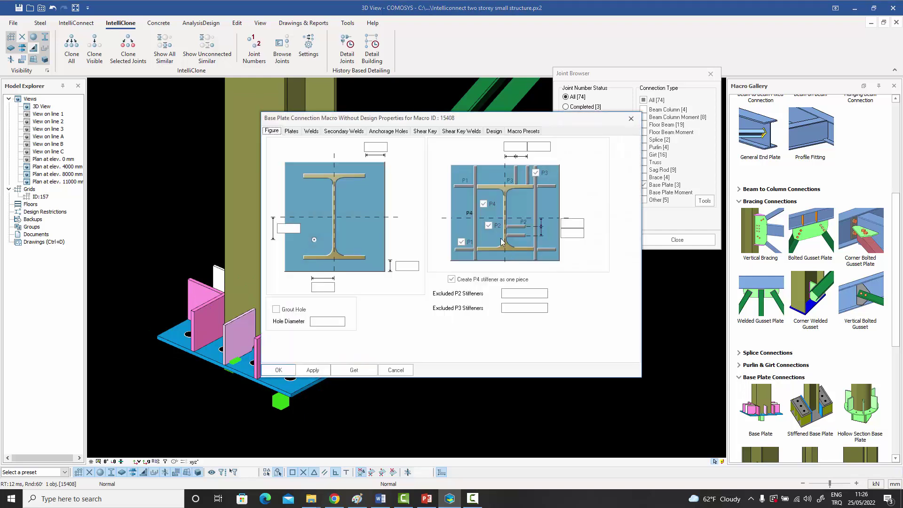
left_click(280, 370)
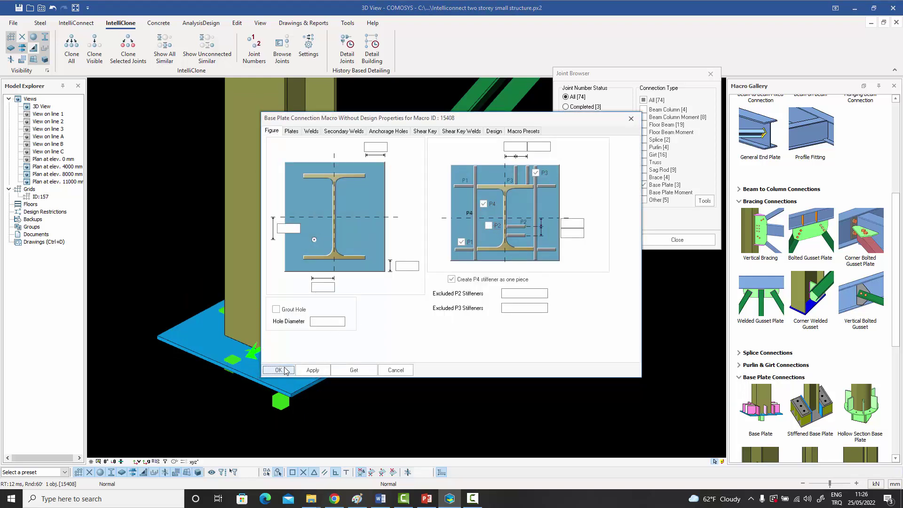
left_click(448, 360)
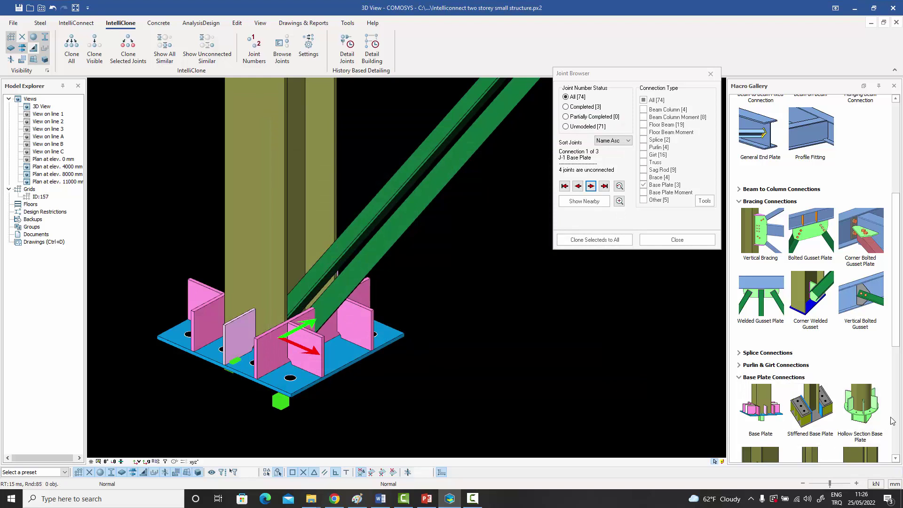
Add a Corner Bolted Gusset Plate connecting the diagonal brace to the column and its base plate.
left_click(863, 229)
left_click(299, 191)
left_click(366, 290)
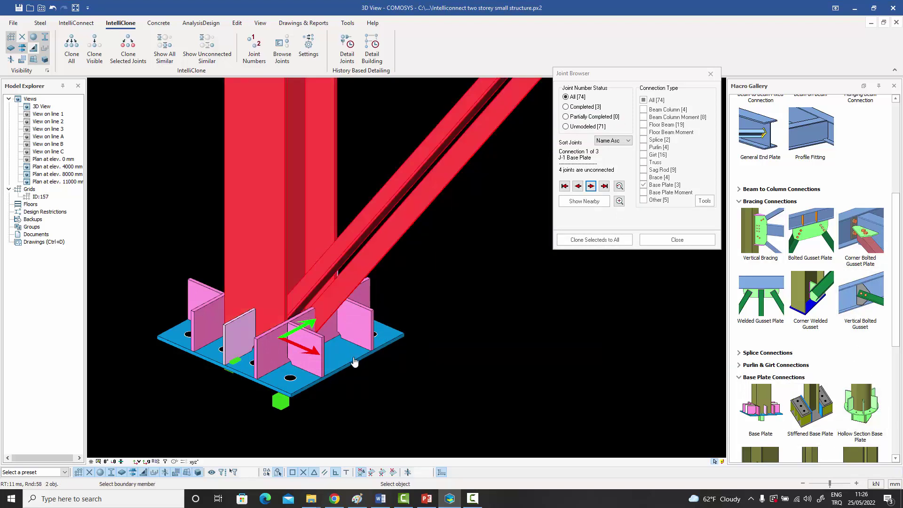
left_click(354, 361)
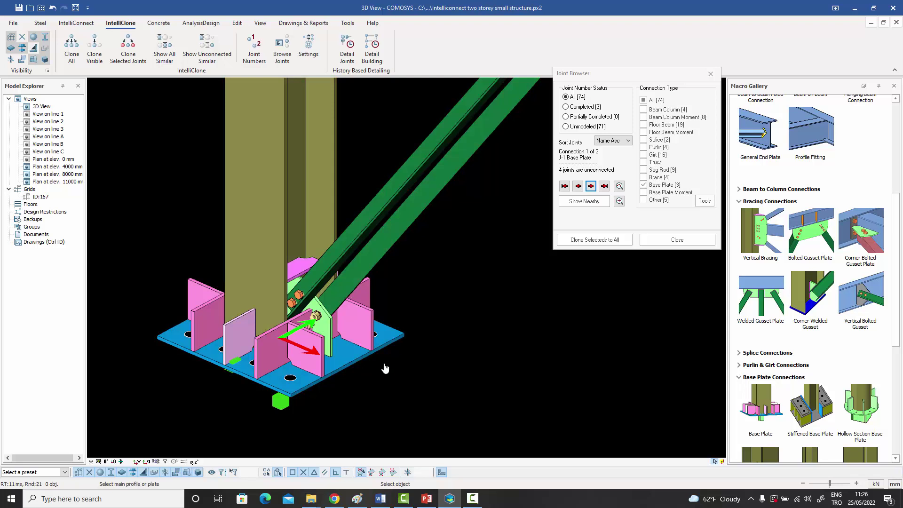
Set the brace end's distance from the plate edge to 100 mm in the Corner Bolted Gusset Plate connection's bolt settings.
left_click(329, 326)
key("Escape")
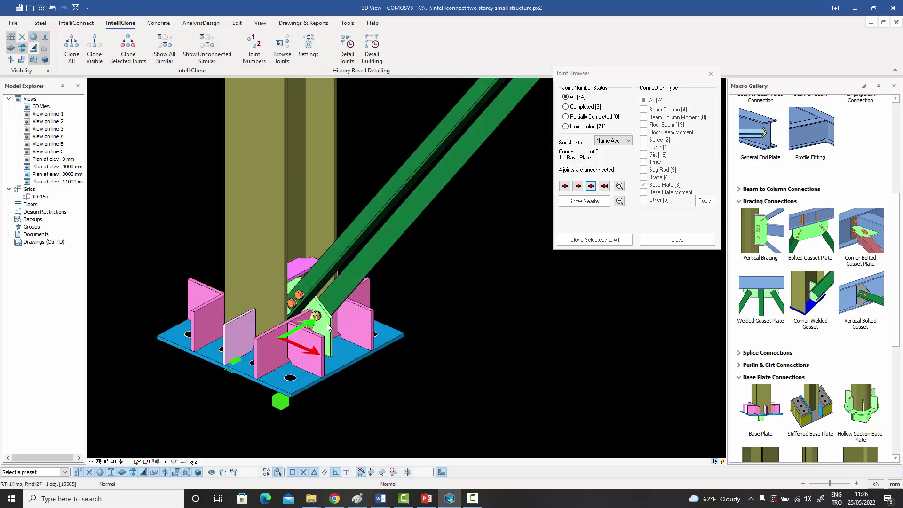
double_click(381, 216)
left_click_drag(325, 146, 473, 137)
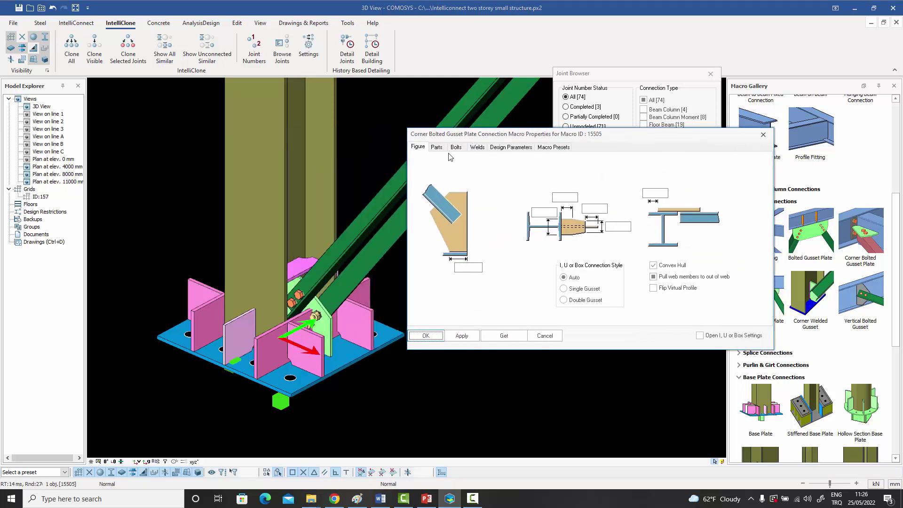
left_click(437, 147)
left_click(456, 147)
left_click(544, 188)
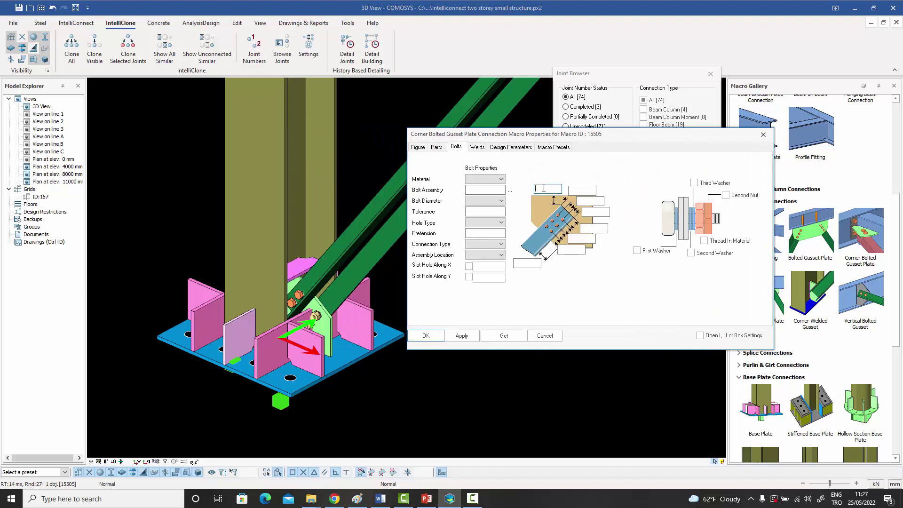
type("100")
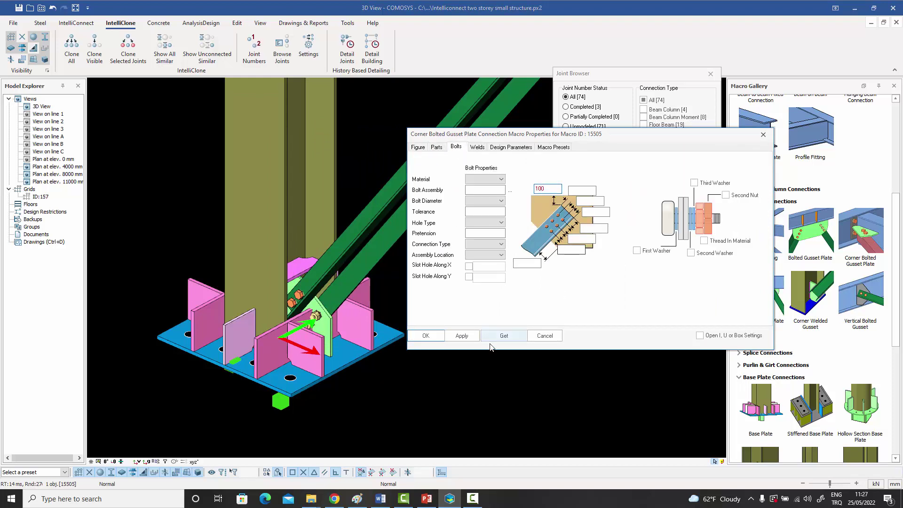
left_click(426, 335)
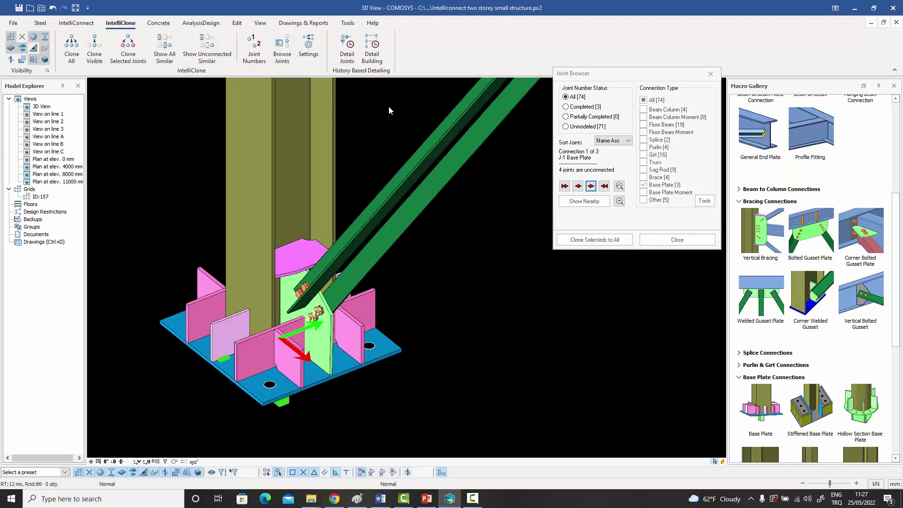
Apply Plate vs. Plate Adjustment with the gusset as main plate and the long base plate stiffener crossing it as secondary plate.
left_click(42, 24)
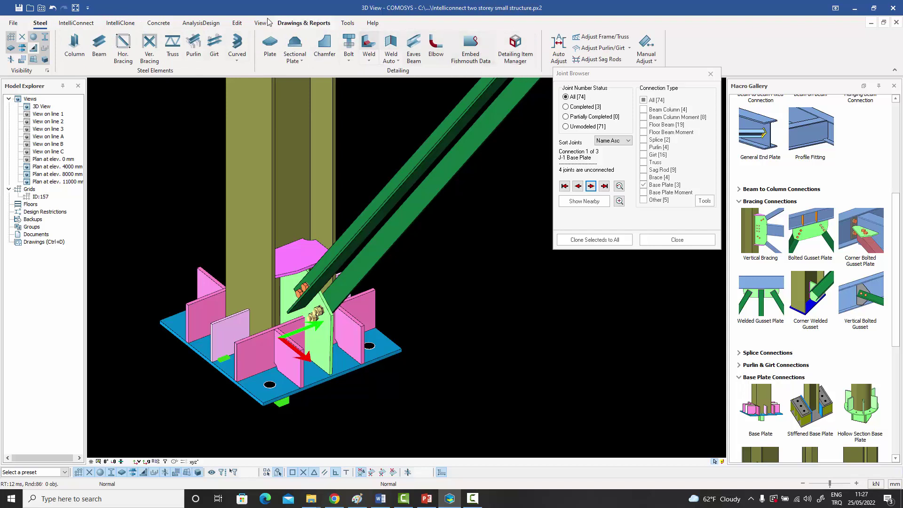
left_click(237, 23)
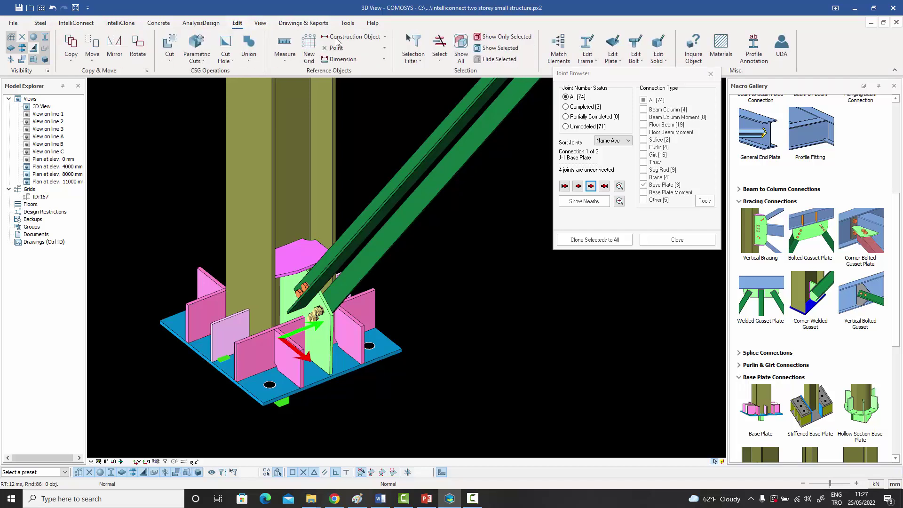
left_click(613, 52)
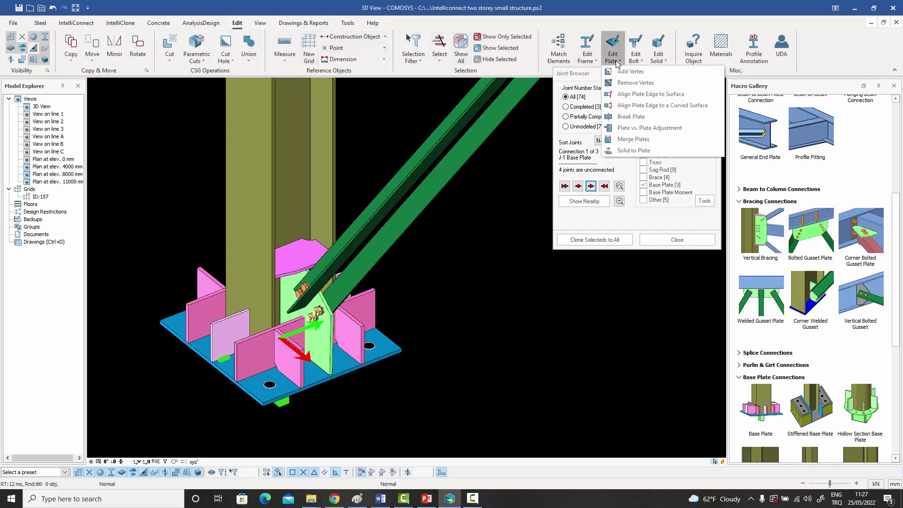
left_click(624, 132)
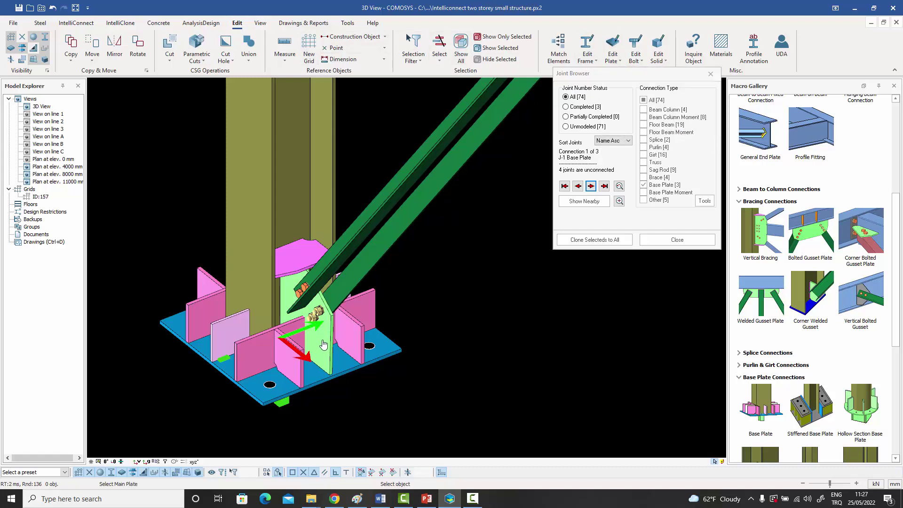
scroll(330, 352, "up", 3)
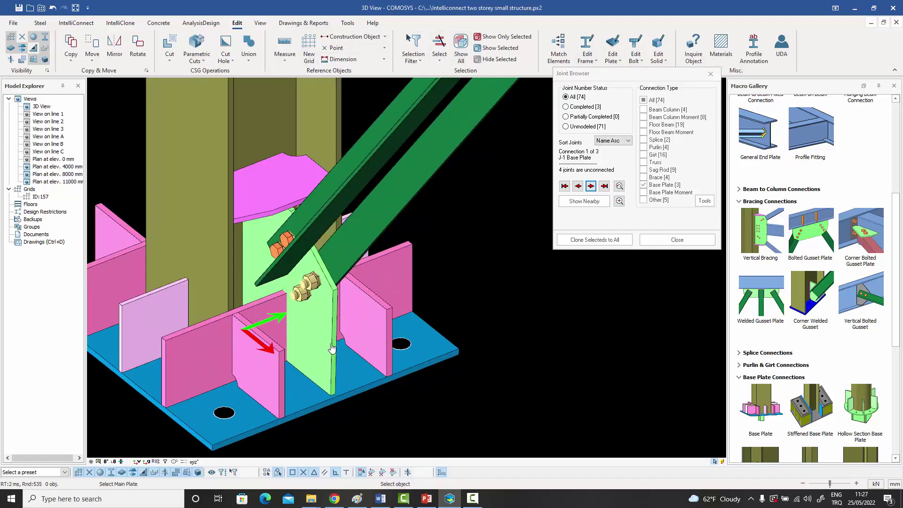
left_click(332, 349)
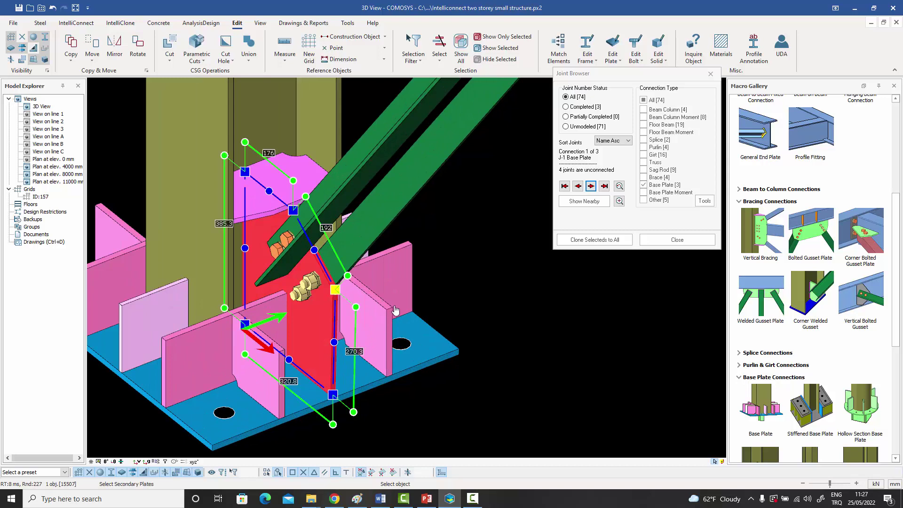
left_click(407, 277)
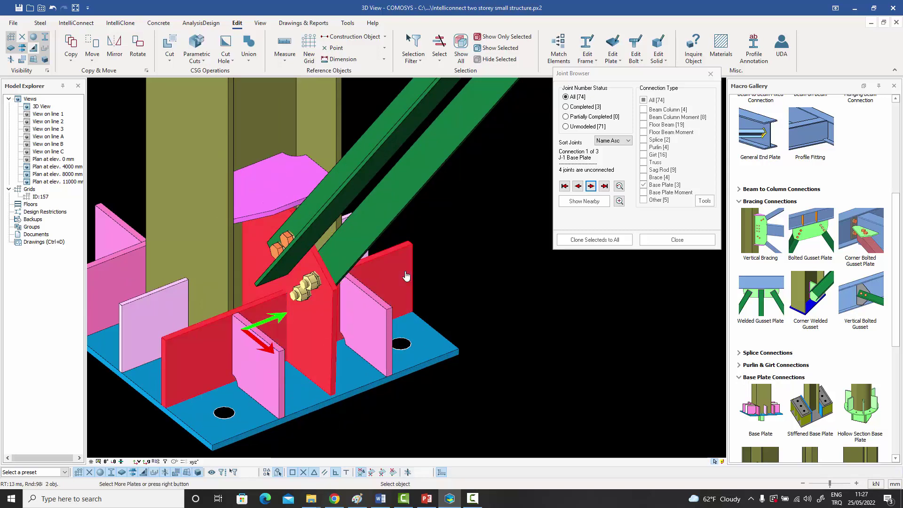
right_click(406, 277)
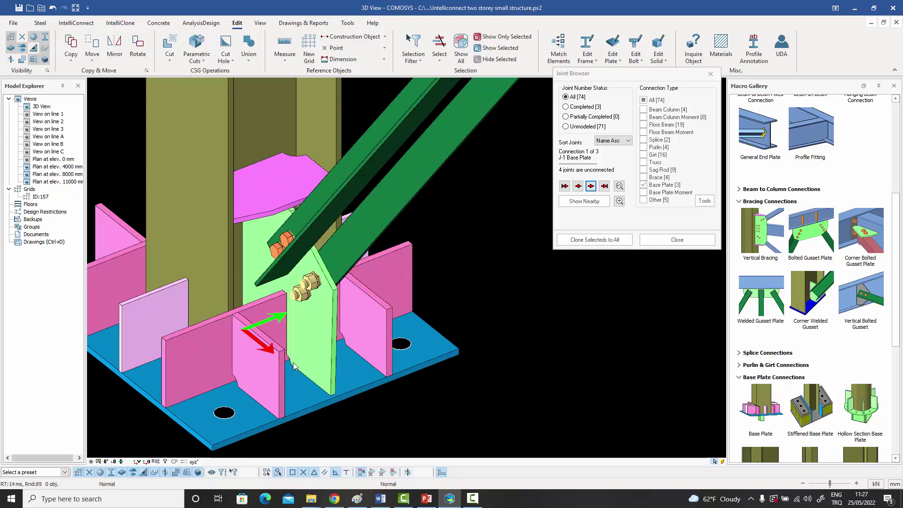
Explode the Corner Bolted Gusset Plate macro connecting the brace to the column at joint J-1.
scroll(293, 365, "up", 2)
scroll(305, 270, "down", 4)
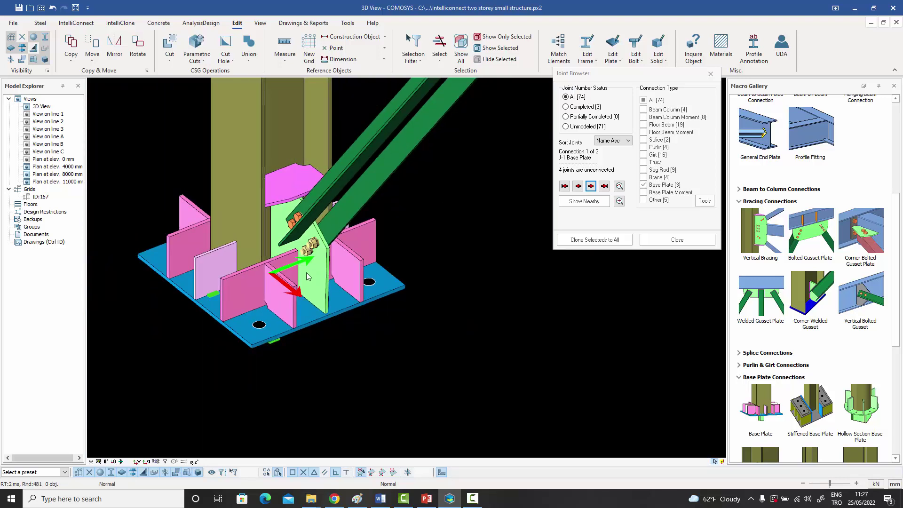
scroll(307, 276, "down", 2)
scroll(306, 295, "down", 1)
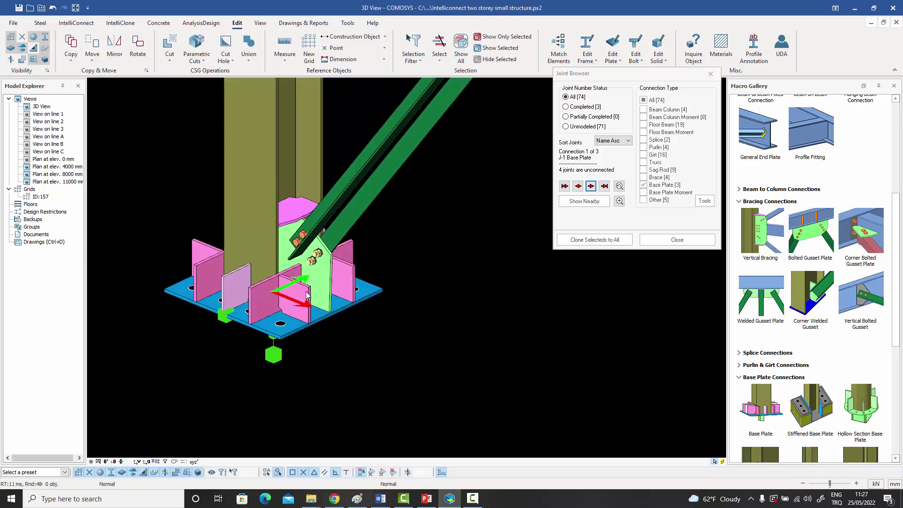
left_click(328, 276)
left_click(328, 275)
right_click(325, 277)
mouse_move(366, 266)
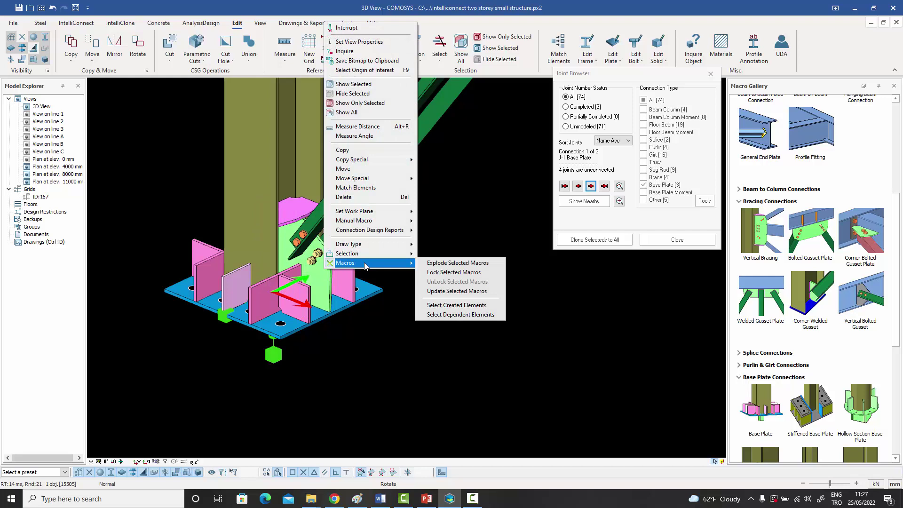
left_click(448, 266)
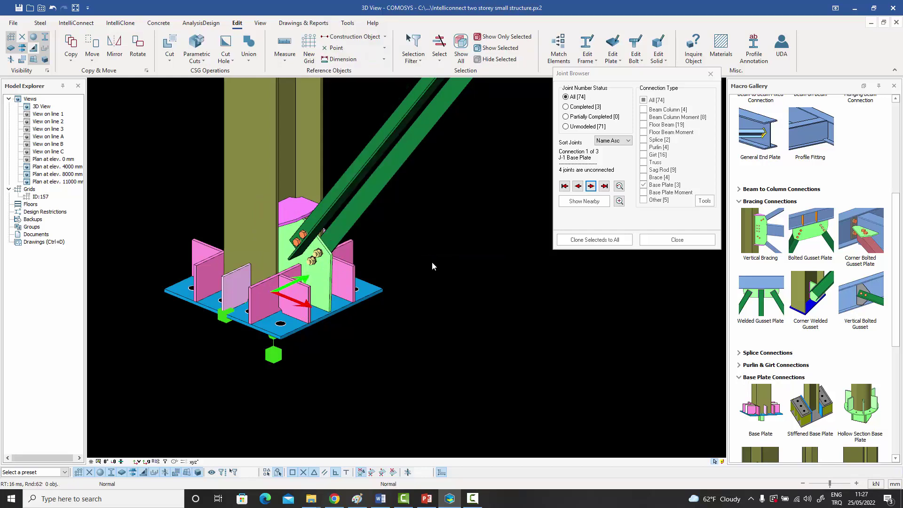
Clone all base plate and gusset parts of joint J-1 to all the unconnected similar joints.
scroll(425, 268, "down", 3)
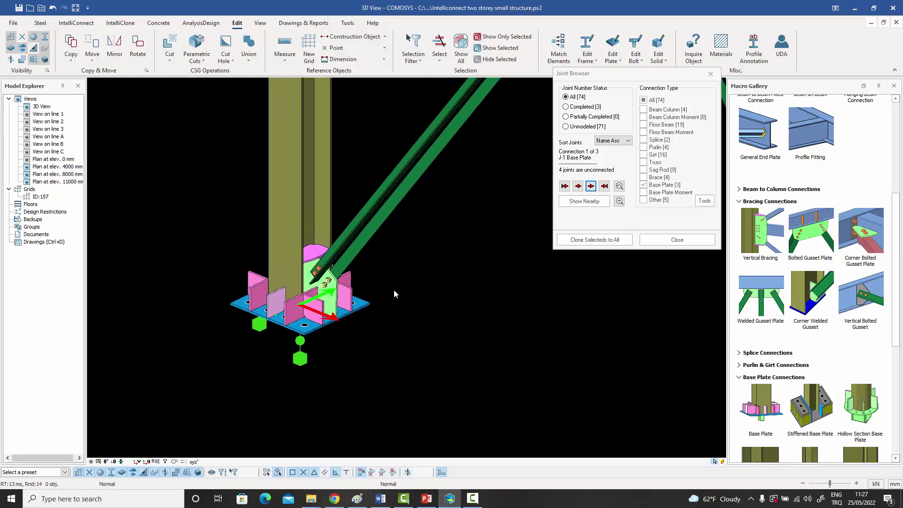
scroll(394, 291, "down", 2)
left_click_drag(259, 228, 419, 357)
scroll(410, 346, "down", 3)
middle_click_drag(407, 347, 213, 356)
scroll(218, 353, "down", 2)
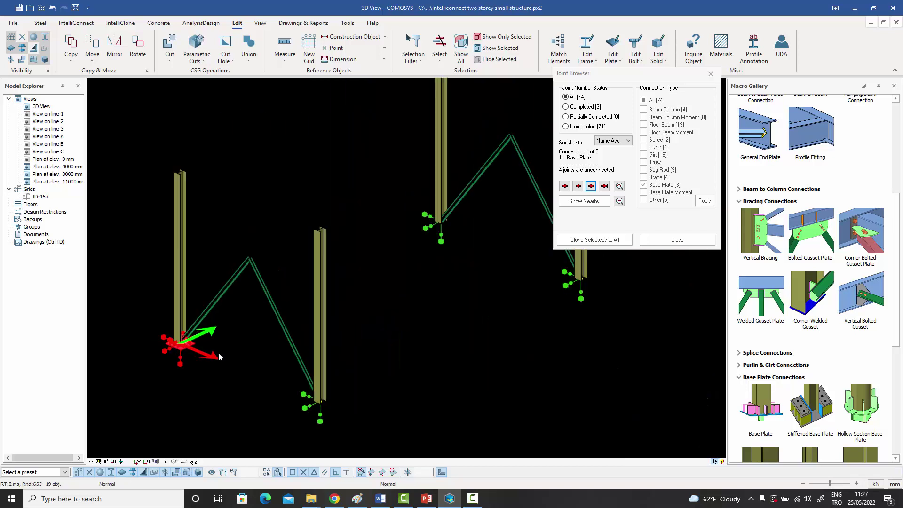
left_click(597, 240)
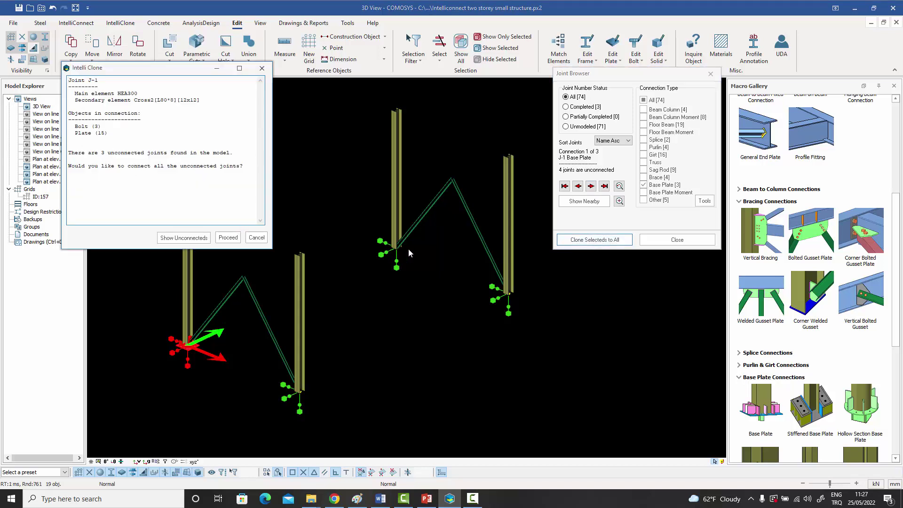
left_click(228, 238)
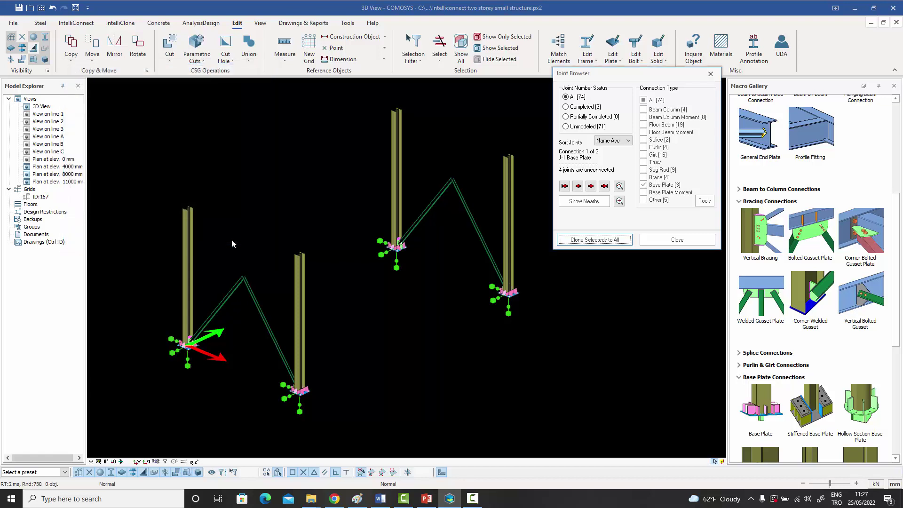
Examine the cloned base plate and gusset connections at the other braced column feet.
scroll(379, 258, "up", 10)
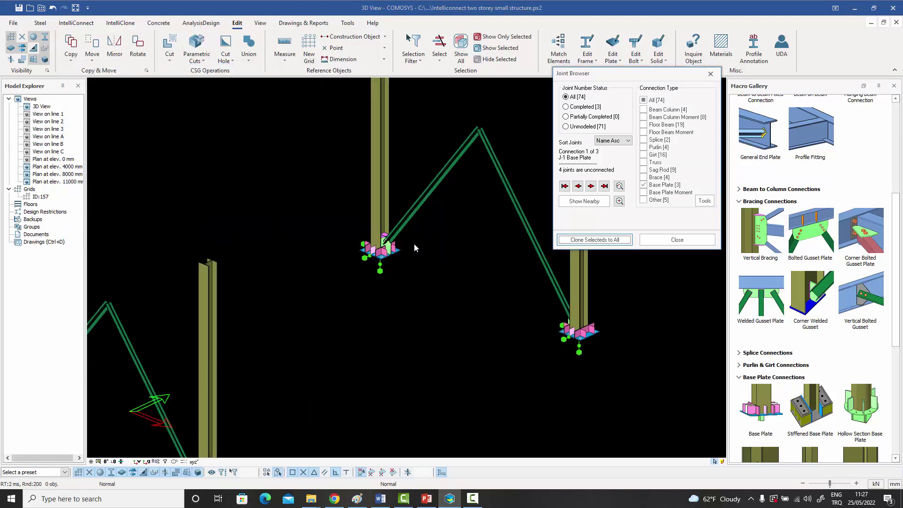
scroll(376, 248, "up", 5)
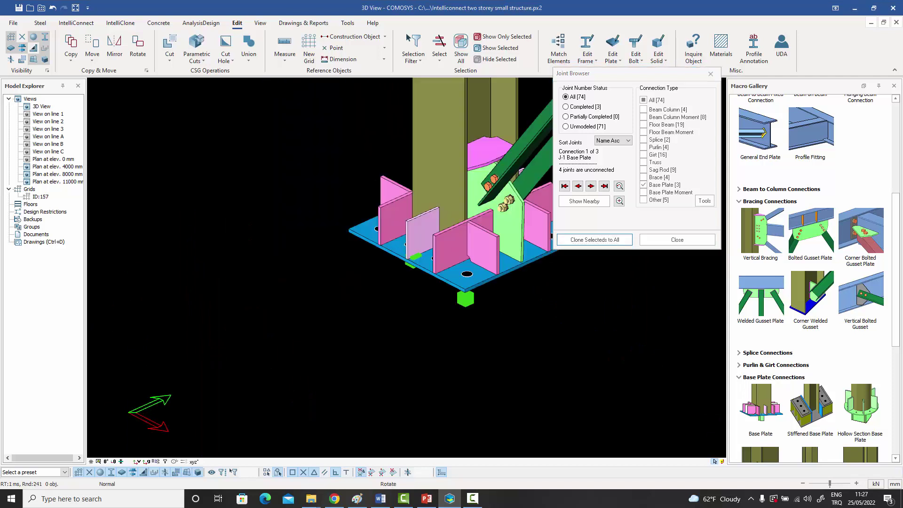
scroll(376, 254, "down", 15)
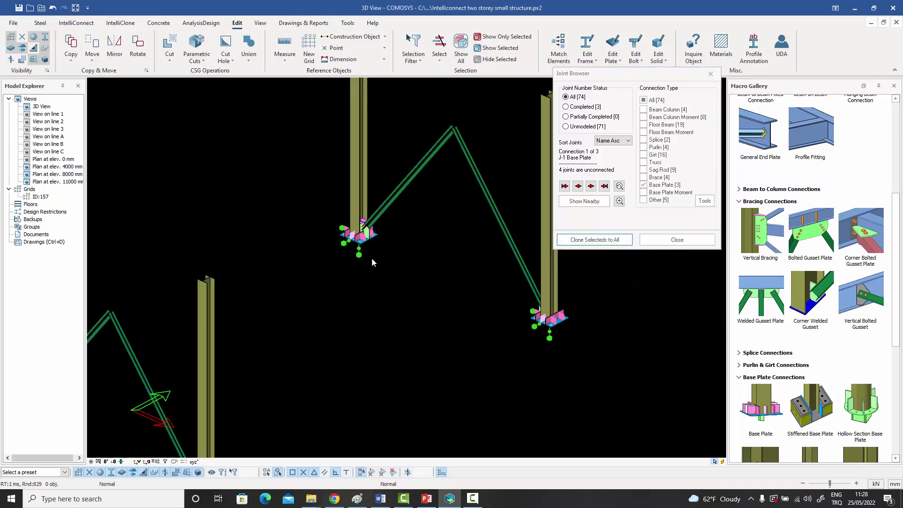
middle_click_drag(437, 269, 398, 254)
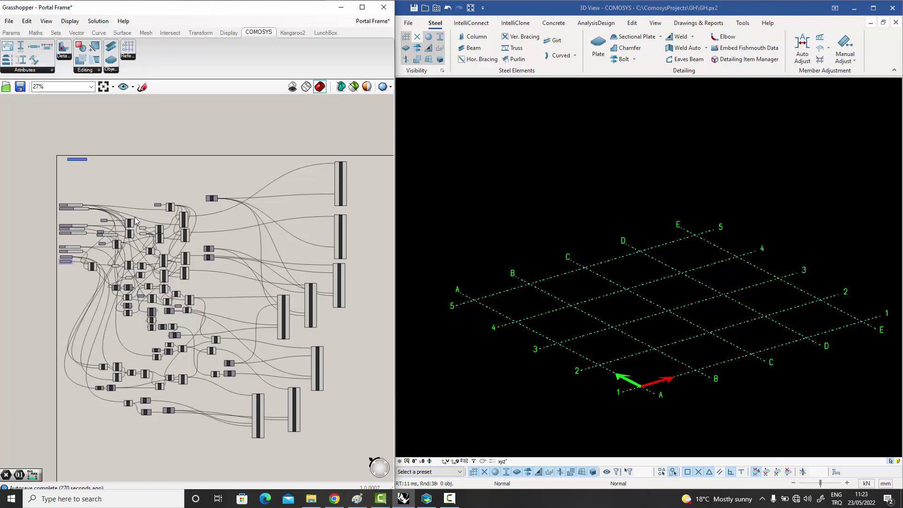
Switch to the Grasshopper Portal Frame definition and examine its components and the sliders for spans, heights, columns, purlins and girts.
scroll(134, 224, "up", 3)
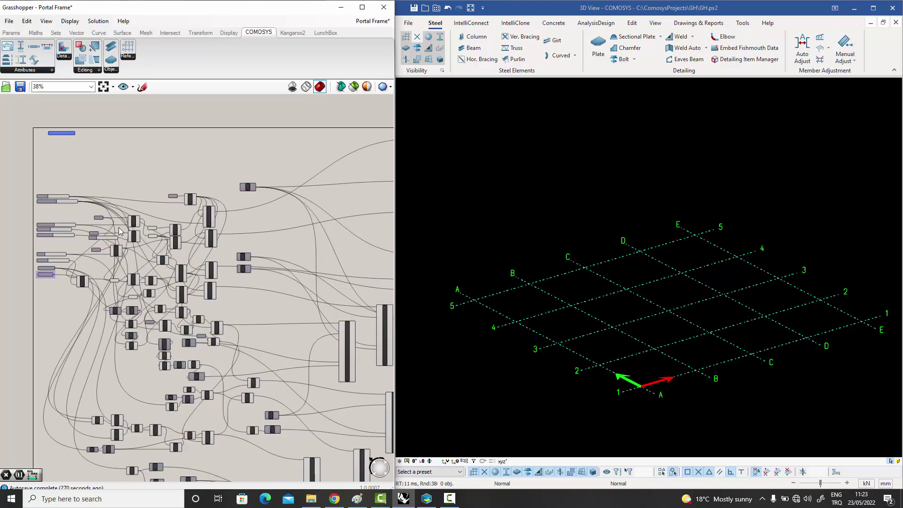
scroll(157, 251, "up", 3)
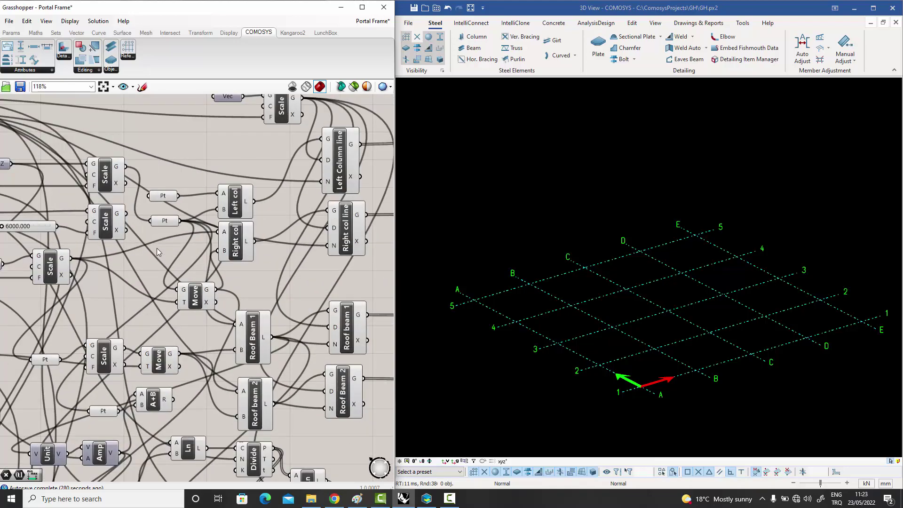
scroll(157, 249, "down", 3)
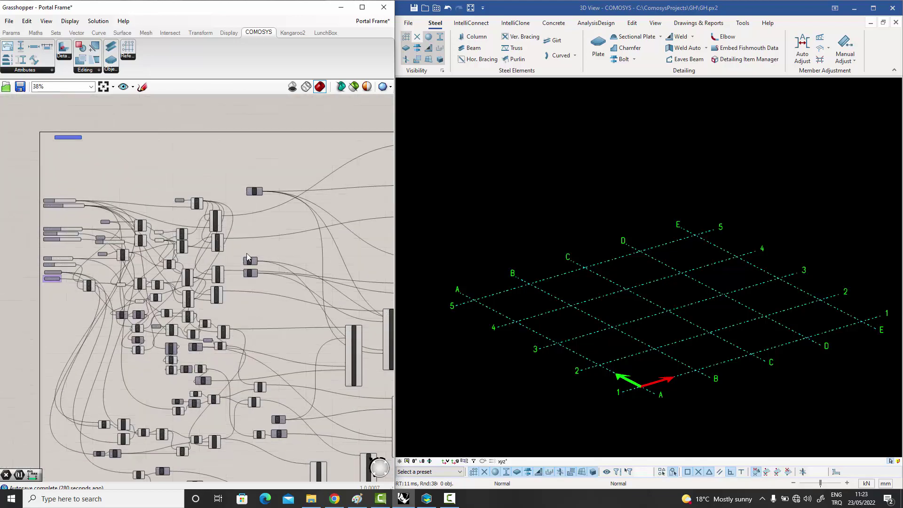
scroll(157, 229, "down", 1)
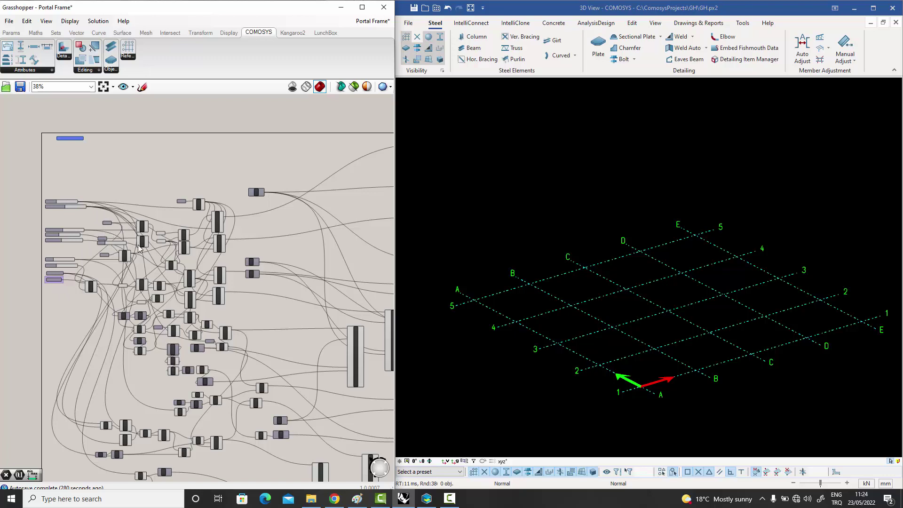
mouse_move(139, 248)
scroll(63, 218, "up", 5)
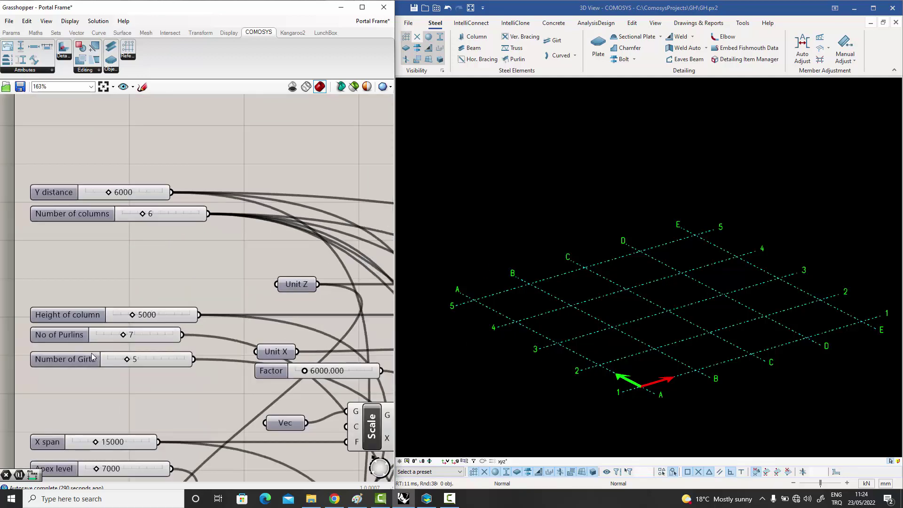
scroll(91, 353, "up", 1)
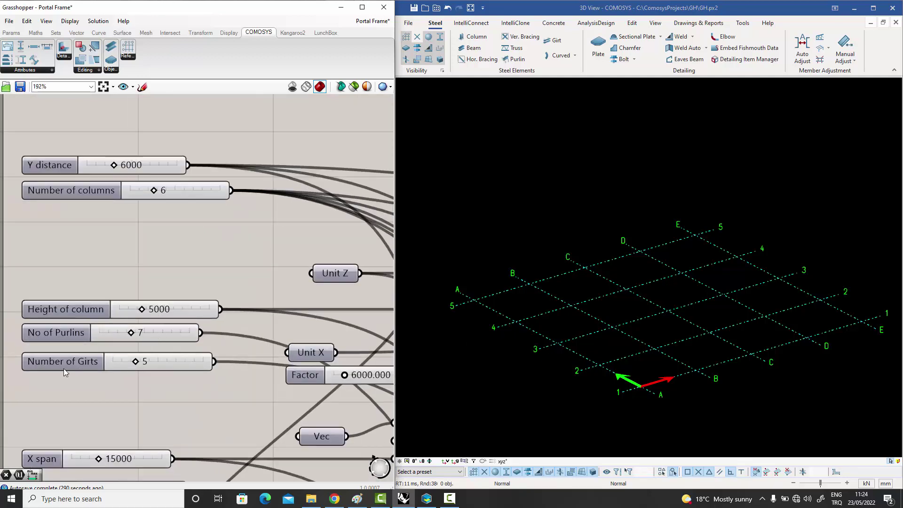
scroll(174, 348, "down", 3)
scroll(146, 440, "up", 4)
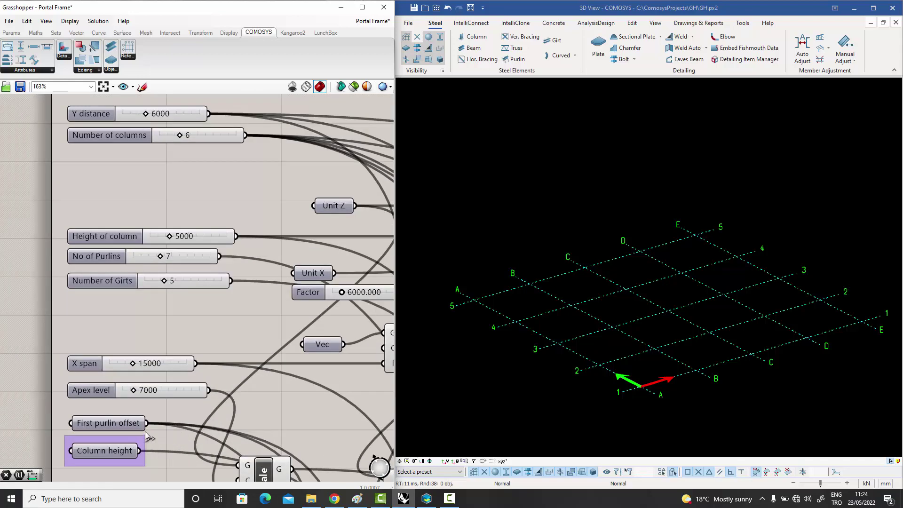
Bake the Portal Frame definition's Model component to generate the frame in COMOSYS.
scroll(158, 391, "down", 5)
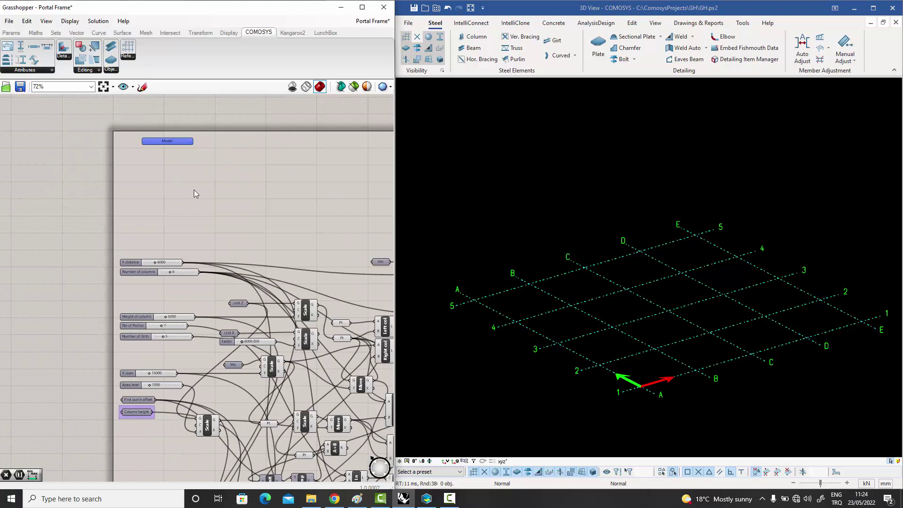
right_click(171, 140)
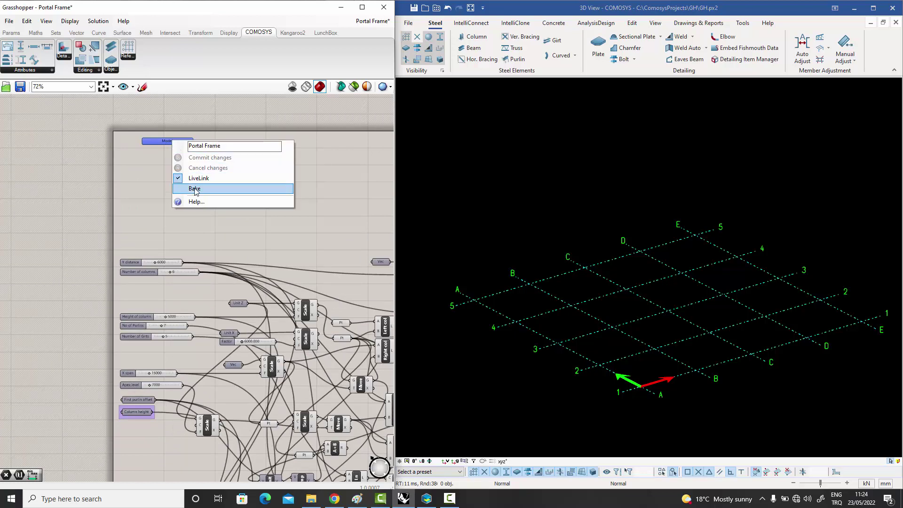
left_click(195, 188)
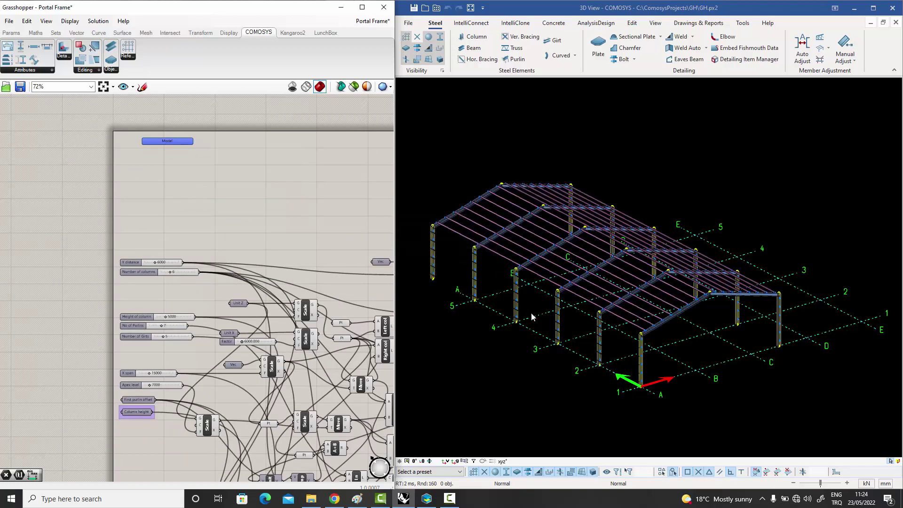
Try 9 for the portal frame's Number of columns, and return the value to 6.
middle_click_drag(533, 316, 565, 322)
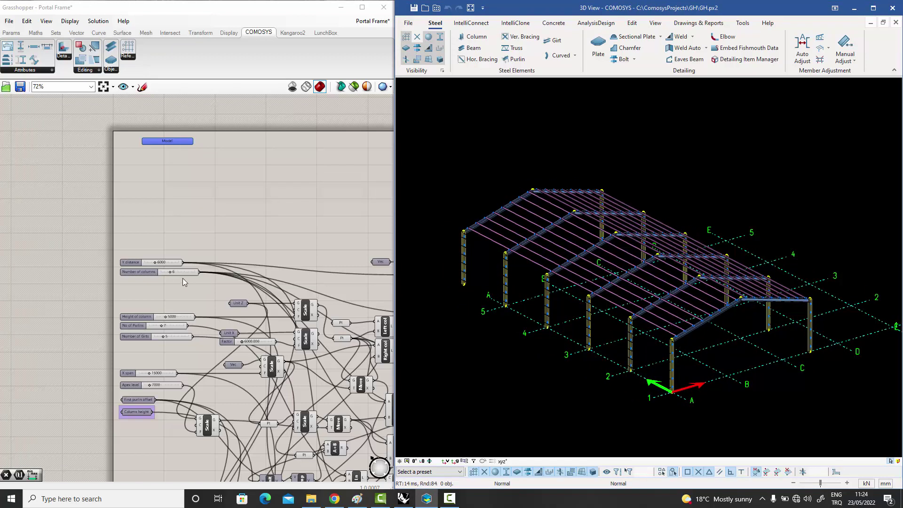
scroll(193, 297, "up", 4)
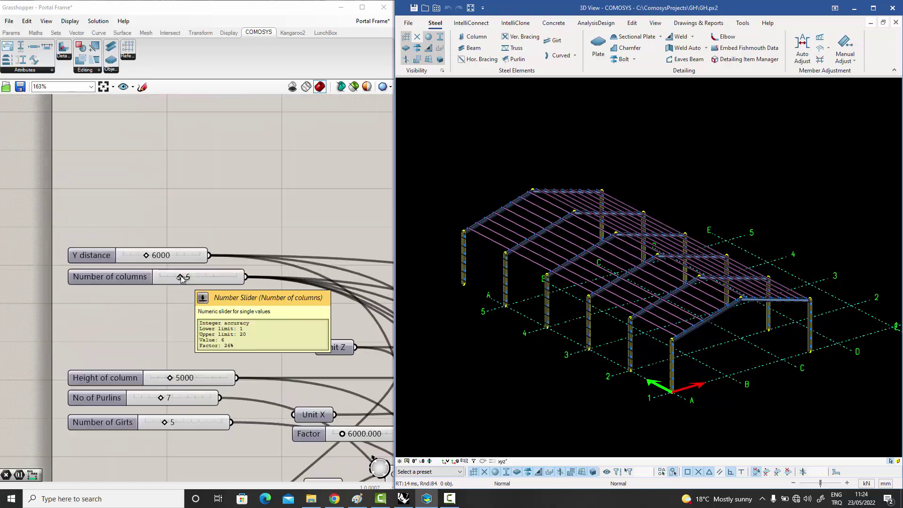
left_click_drag(182, 277, 195, 279)
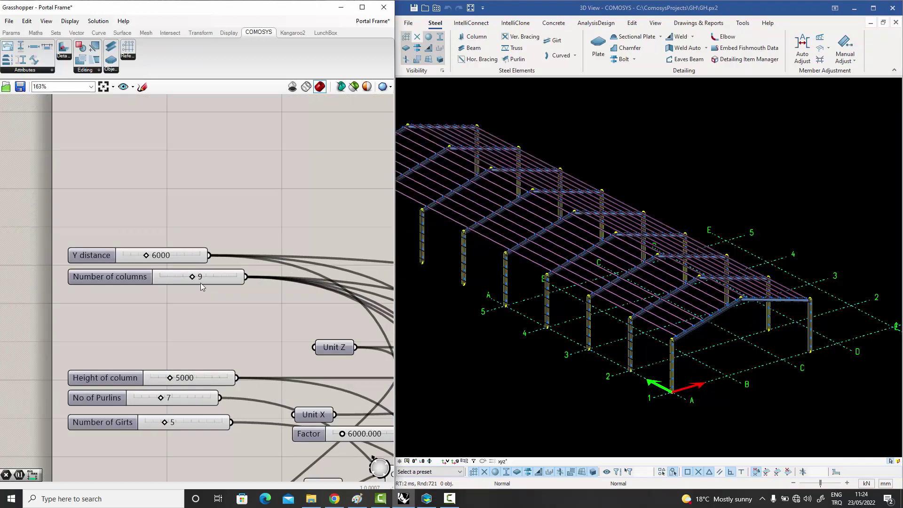
left_click_drag(193, 278, 180, 278)
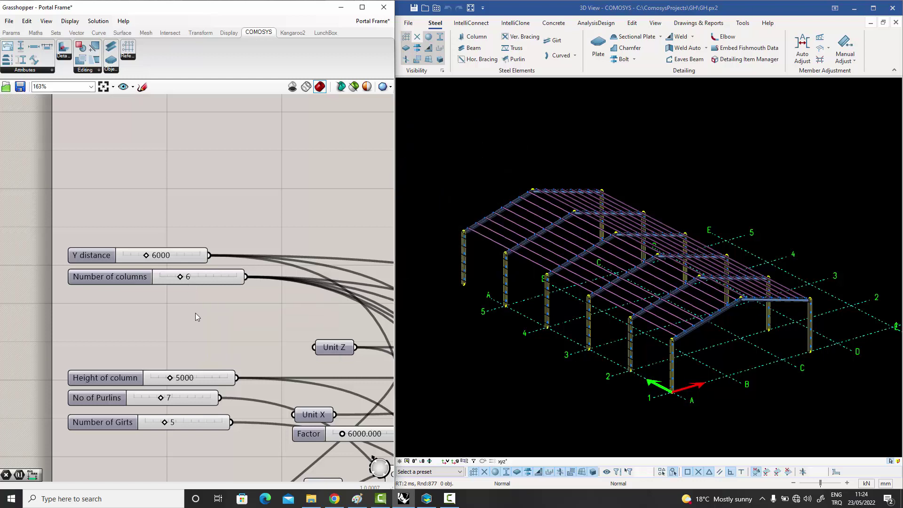
Examine the Portal Frame definition's sliders for column height, purlins, girts, span and apex level, and its component network.
scroll(197, 320, "down", 2)
scroll(188, 366, "down", 3)
scroll(188, 366, "up", 4)
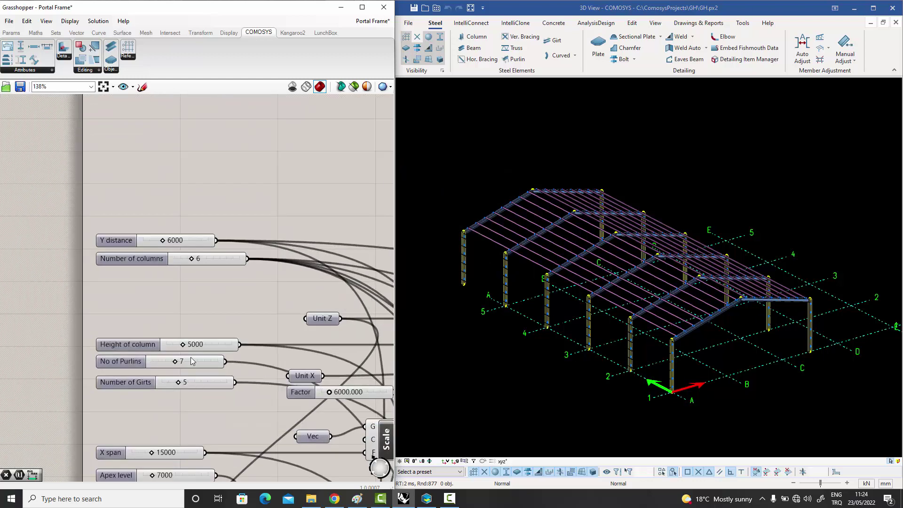
left_click(199, 349)
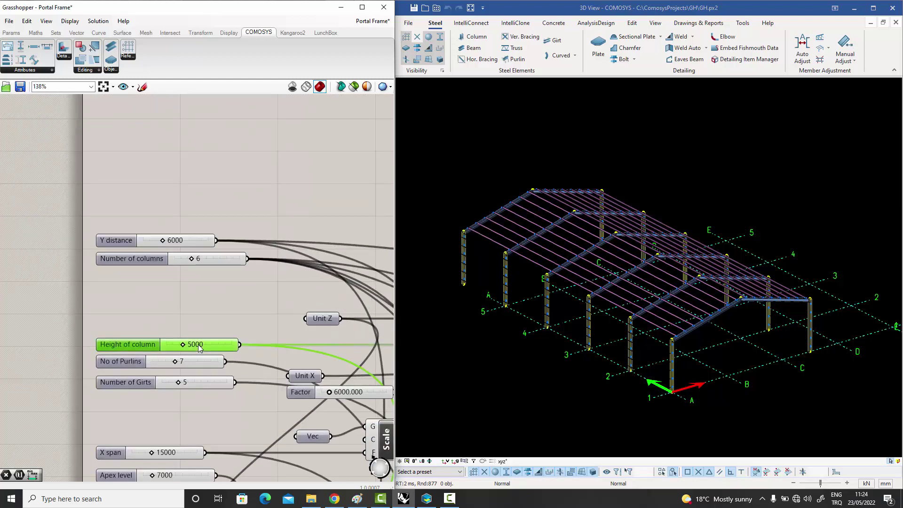
right_click(199, 348)
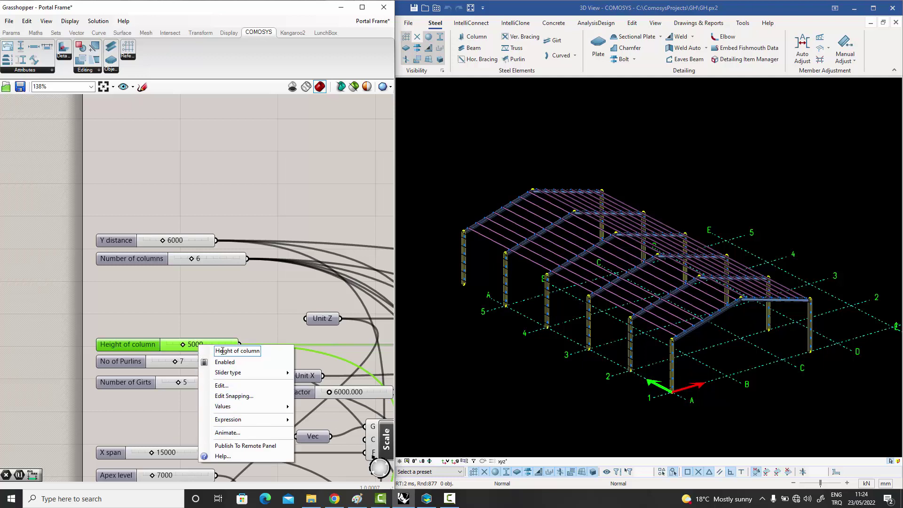
left_click(217, 331)
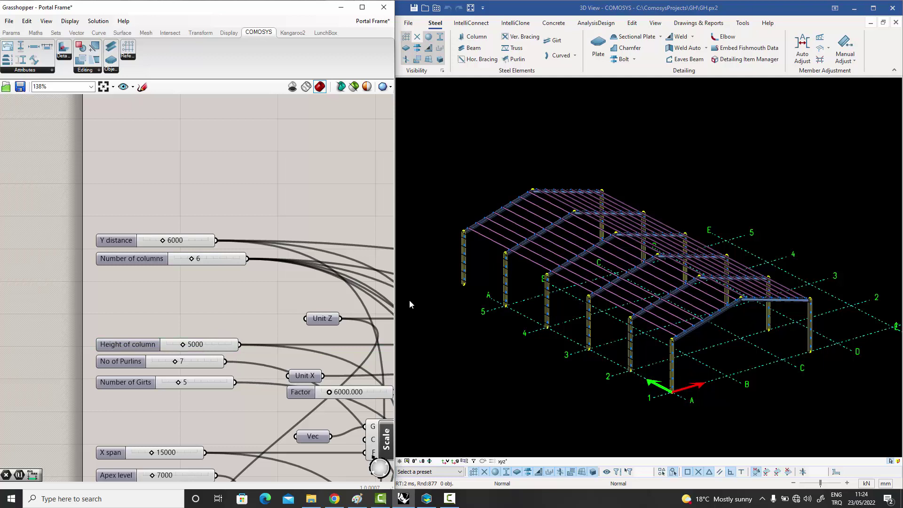
scroll(281, 302, "down", 2)
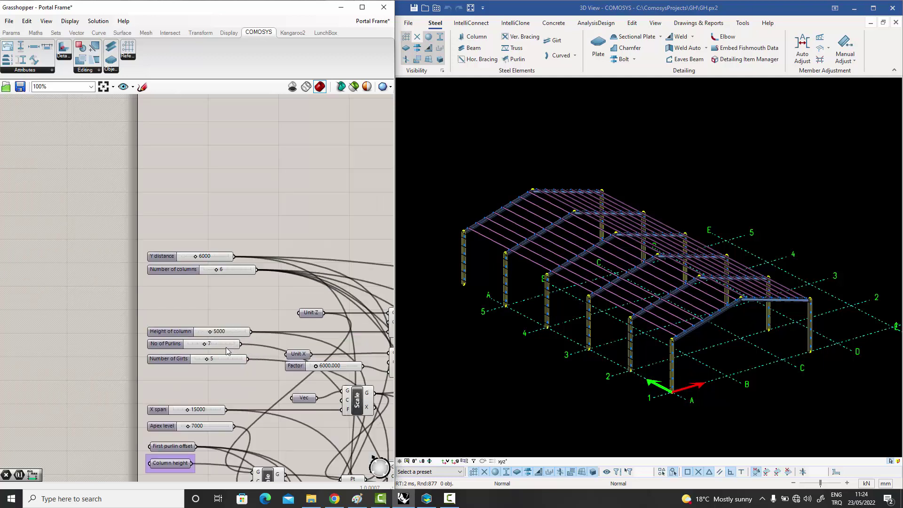
scroll(226, 337, "down", 2)
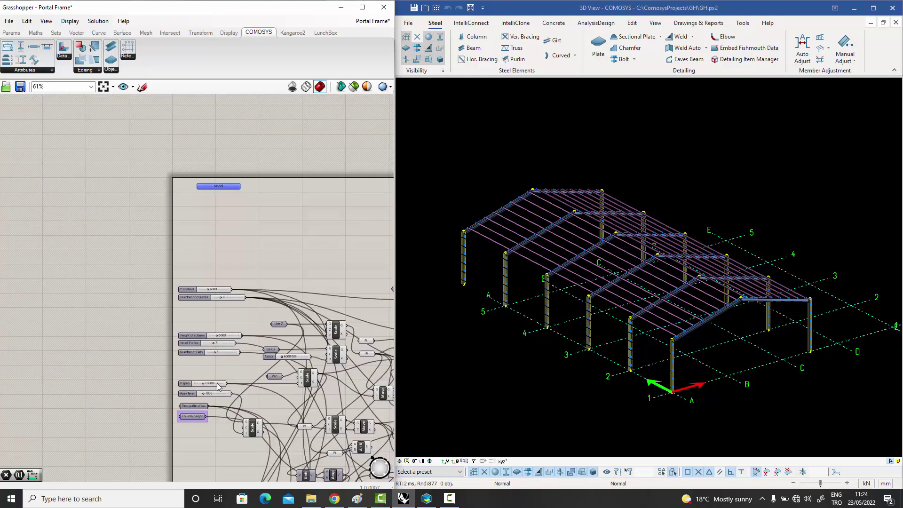
scroll(225, 336, "down", 5)
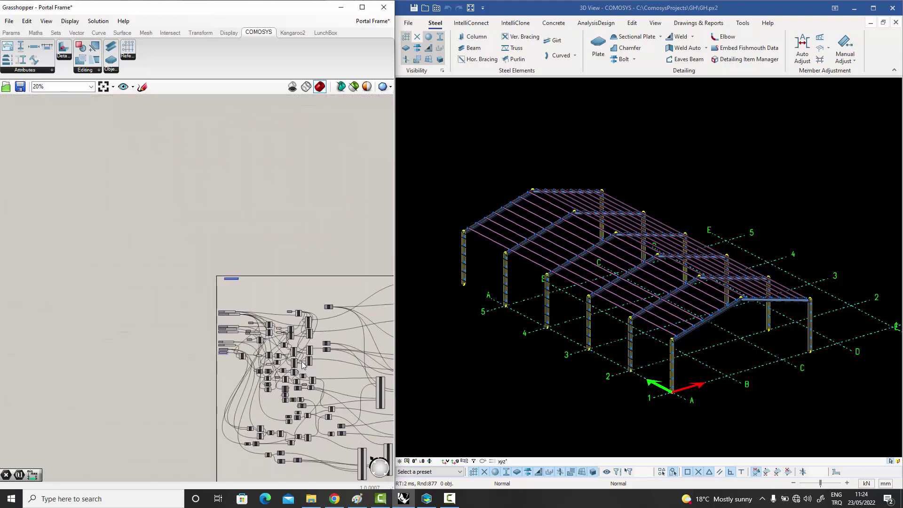
scroll(304, 363, "up", 3)
scroll(304, 363, "up", 1)
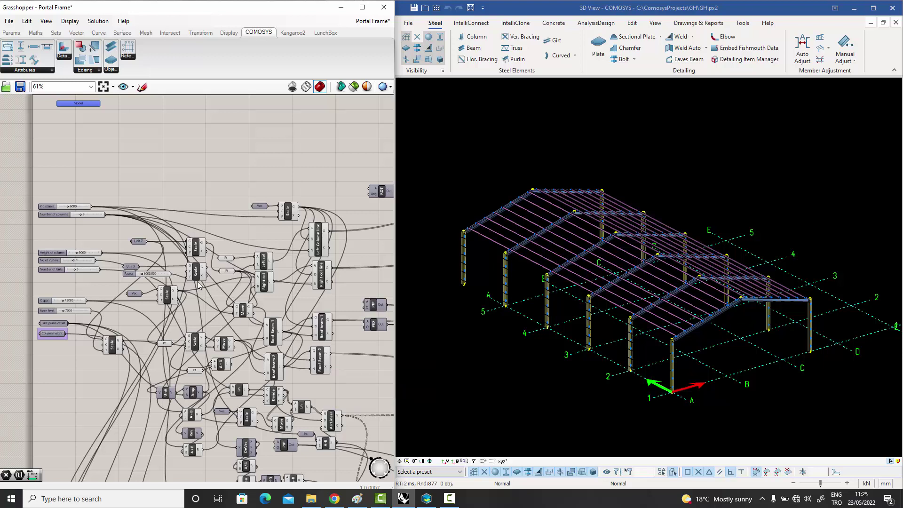
Open the recent Grasshopper definition space truss 1.gh.
left_click(11, 21)
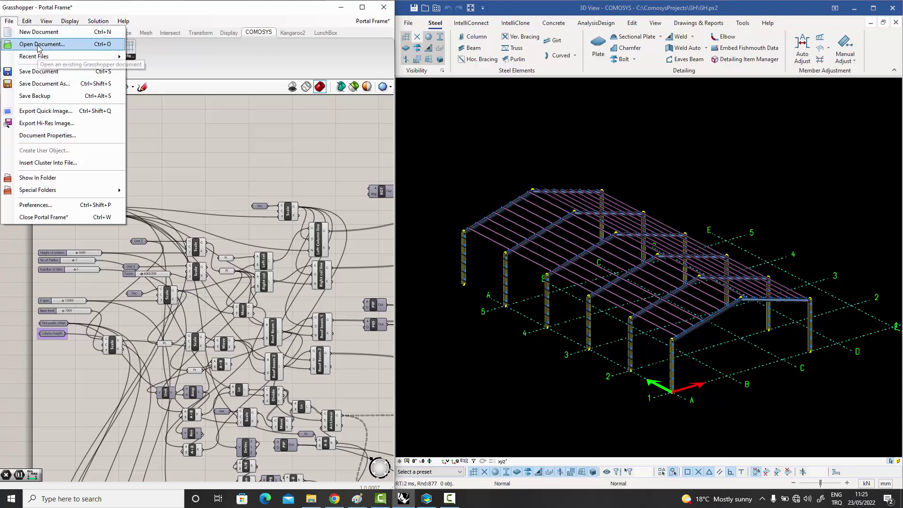
mouse_move(38, 56)
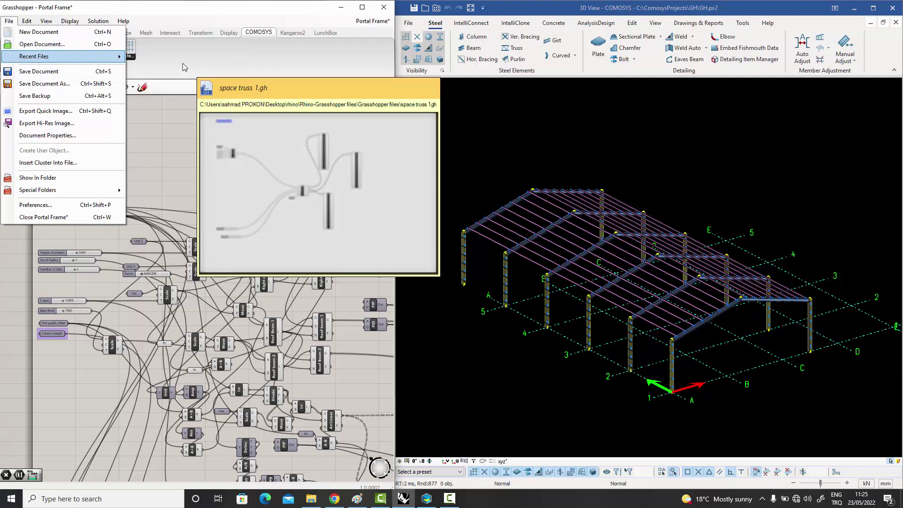
left_click(183, 63)
scroll(216, 207, "down", 2)
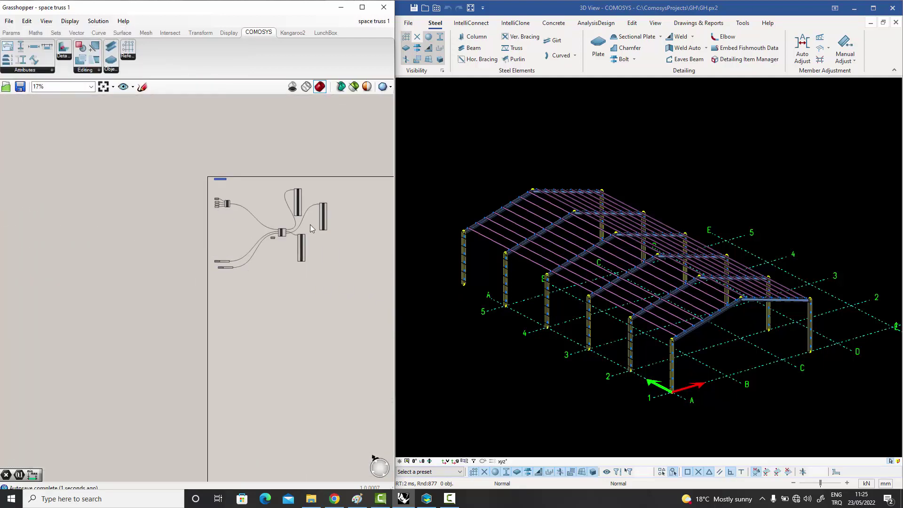
scroll(311, 221, "up", 3)
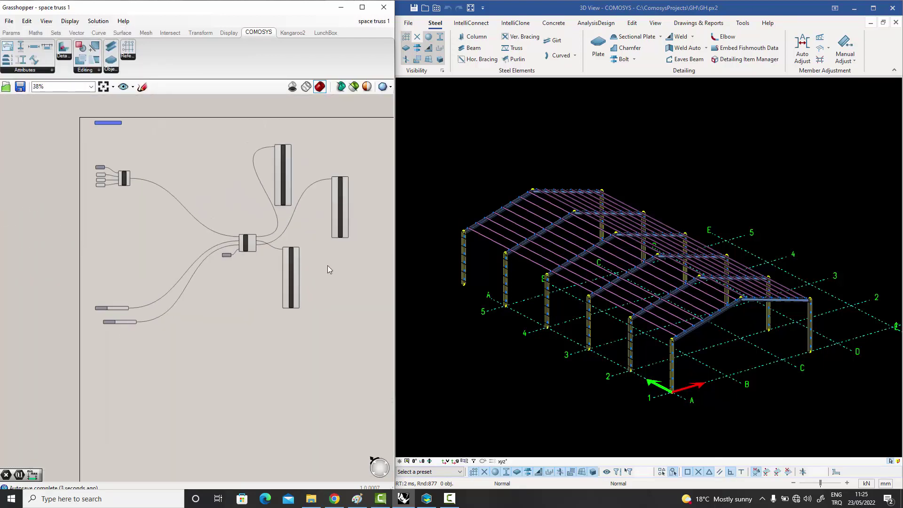
Select the whole portal frame in the COMOSYS 3D view and delete all its objects.
left_click_drag(834, 412, 429, 137)
key("Delete")
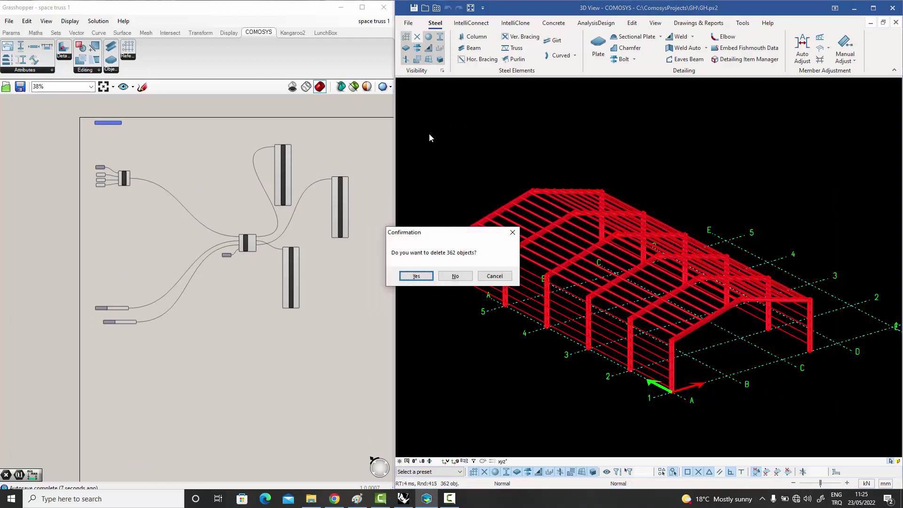
left_click(417, 276)
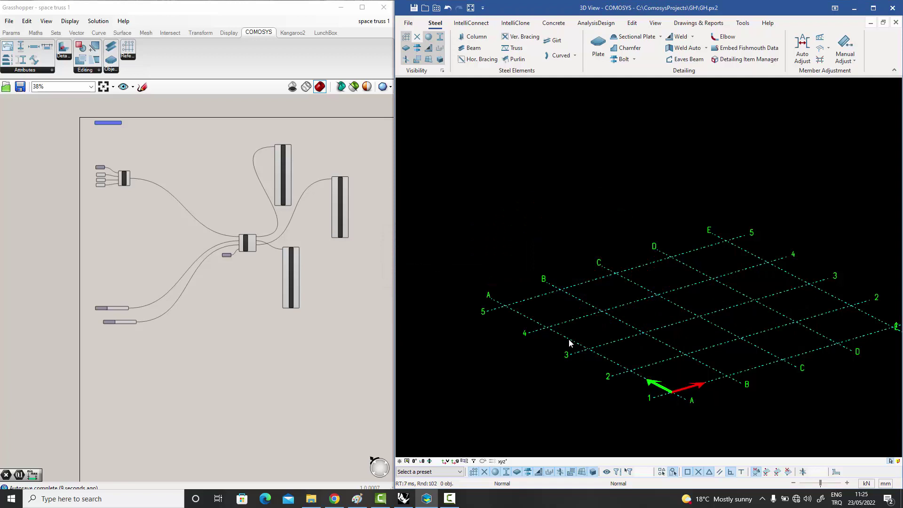
middle_click_drag(564, 336, 540, 327)
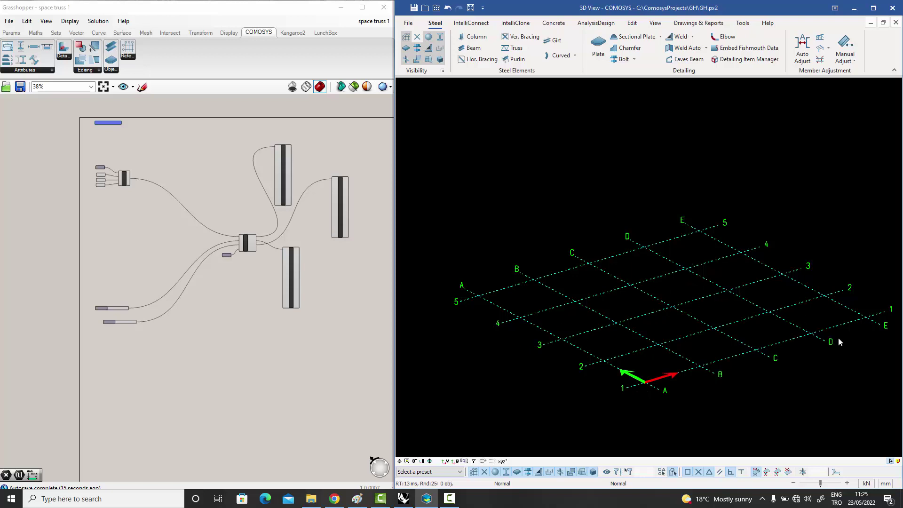
Check the space truss definition's surface points and bake its Model component to generate the truss in COMOSYS.
scroll(104, 171, "up", 2)
scroll(102, 171, "up", 5)
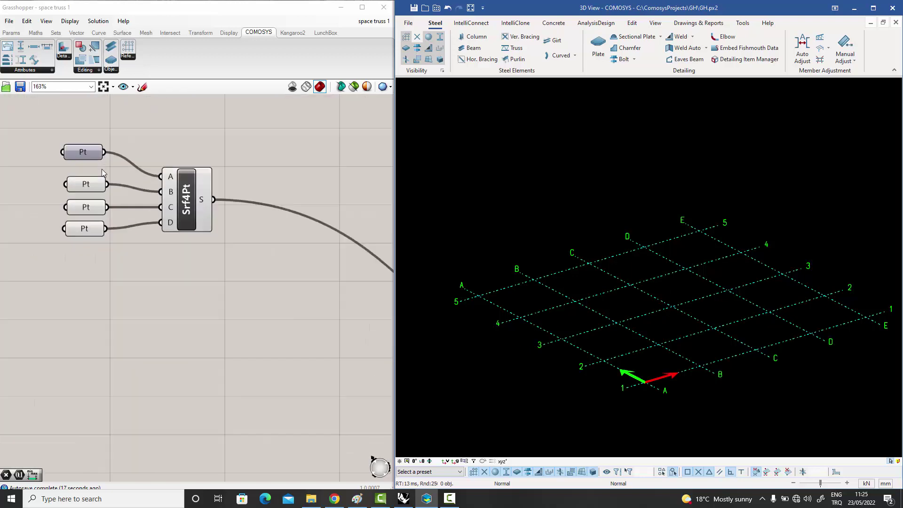
scroll(202, 193, "down", 8)
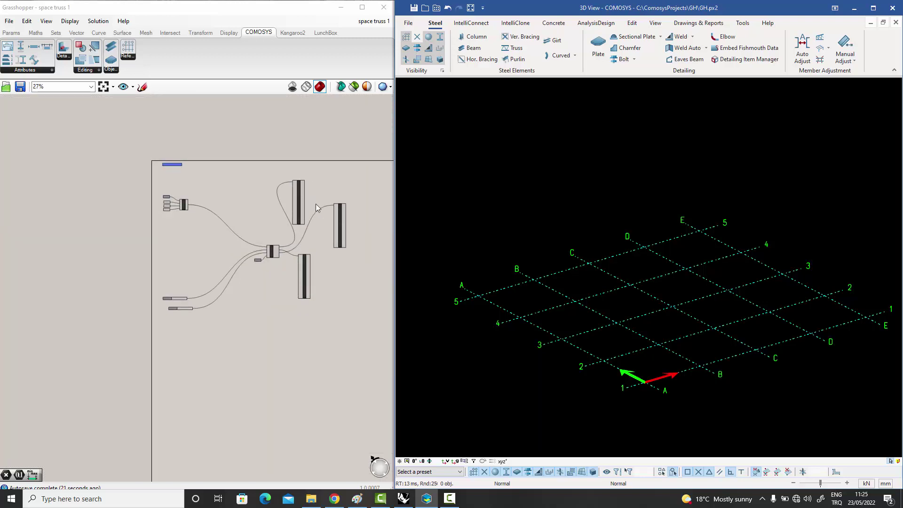
scroll(197, 182, "up", 6)
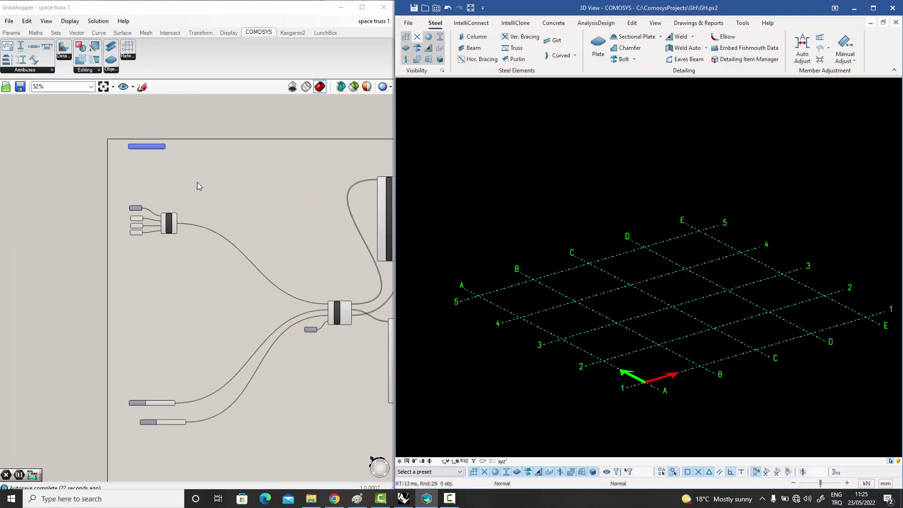
right_click(143, 142)
left_click(167, 190)
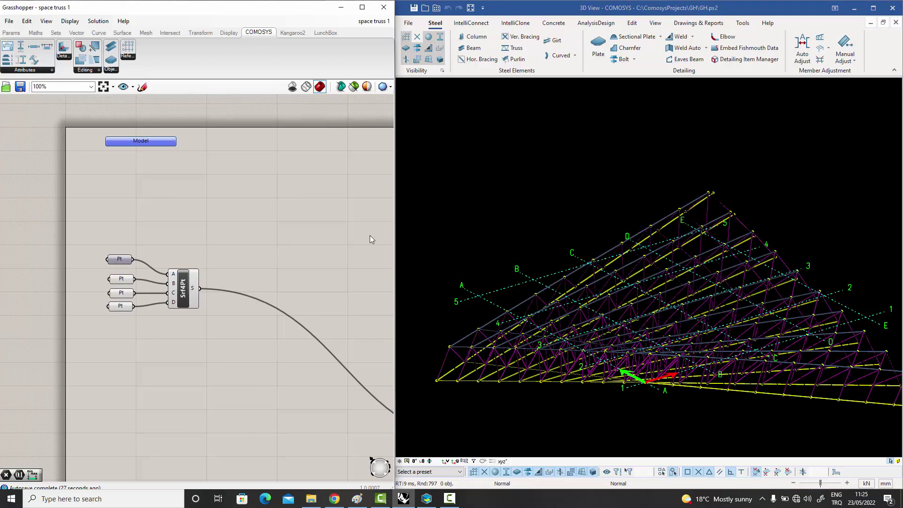
Examine the generated space truss from several angles, including its curved overall shape and the chord and diagonal nodes up close.
scroll(507, 243, "down", 5)
middle_click_drag(507, 240, 525, 251)
scroll(525, 250, "up", 3)
scroll(527, 253, "up", 3)
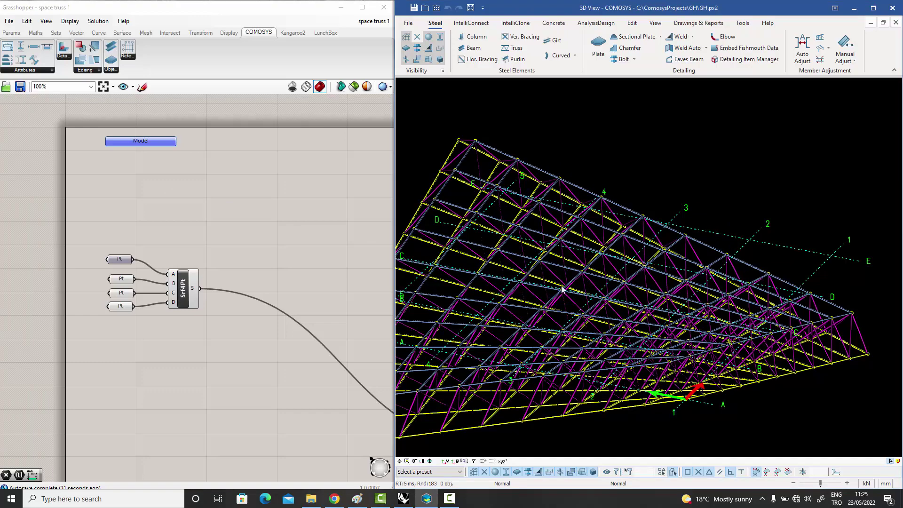
middle_click_drag(563, 288, 627, 241)
middle_click_drag(646, 277, 687, 247)
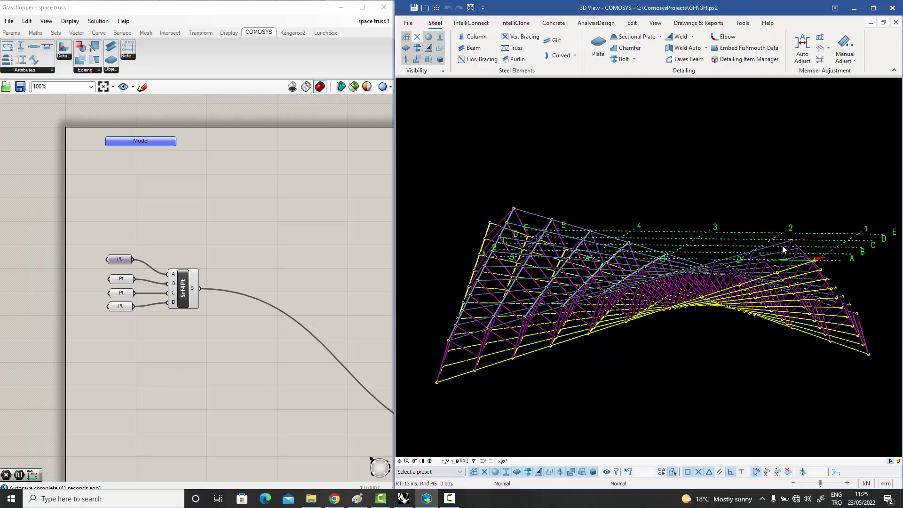
middle_click_drag(779, 258, 646, 281)
scroll(598, 148, "up", 10)
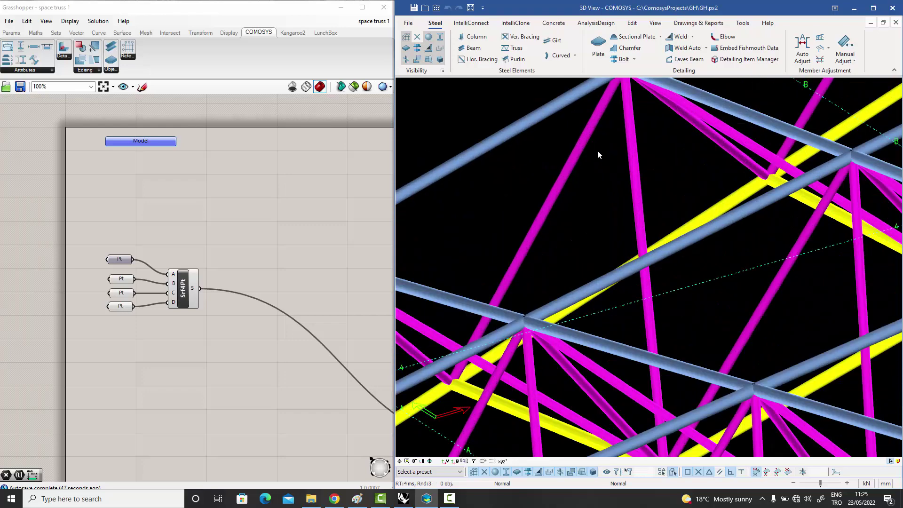
scroll(606, 141, "up", 4)
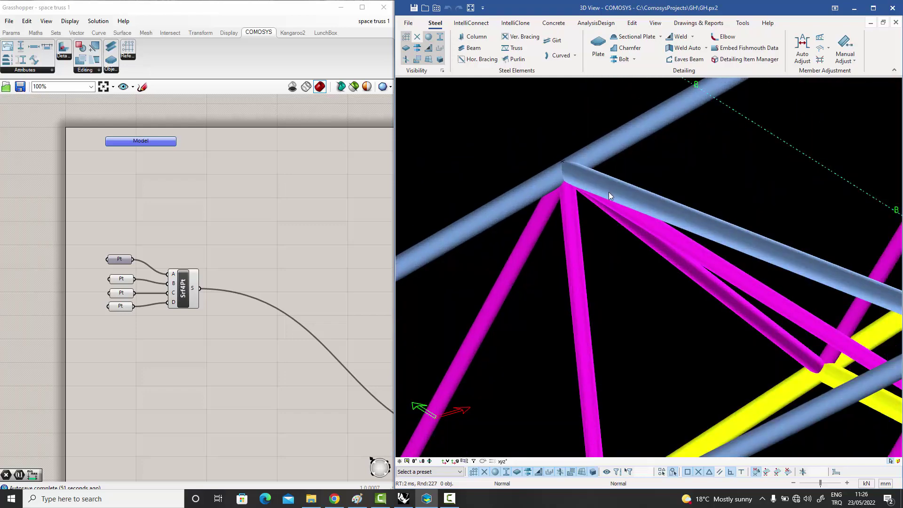
scroll(608, 194, "down", 8)
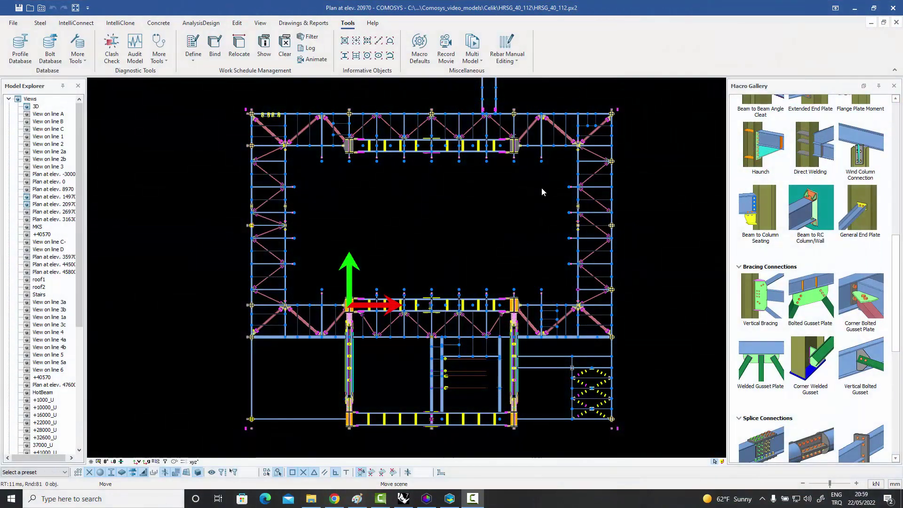
middle_click_drag(541, 188, 552, 188)
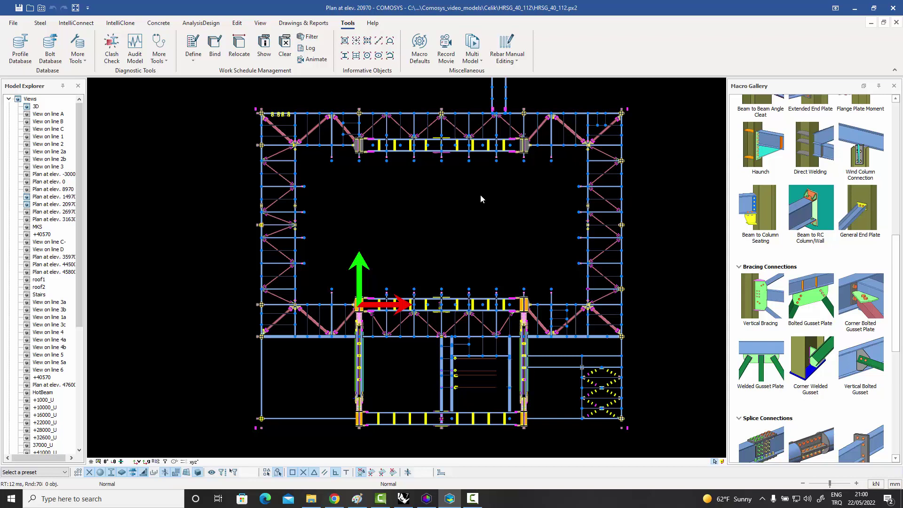
middle_click_drag(481, 193, 492, 187)
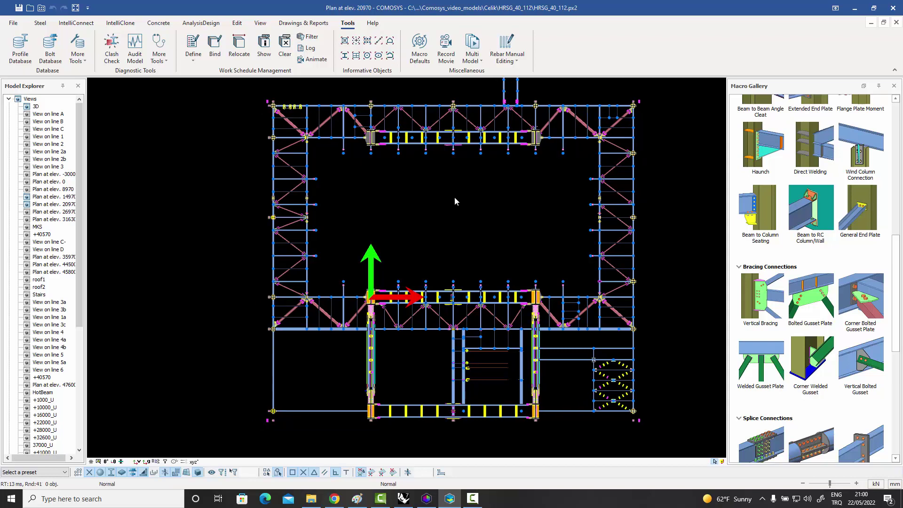
middle_click_drag(452, 201, 451, 207)
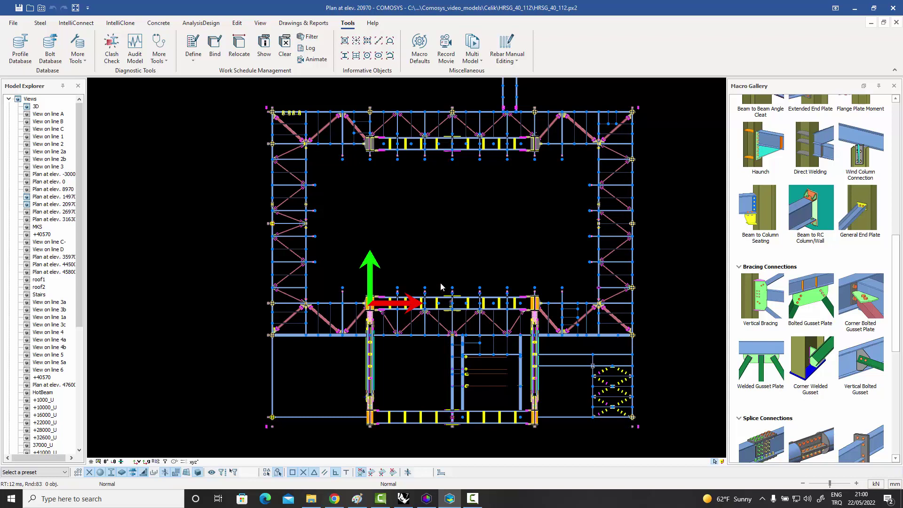
Select the bolted brace gusset joint at the inner beam in Plan at elev. 20970 and add detail item C8 in the Detail Item Manager.
scroll(321, 257, "up", 5)
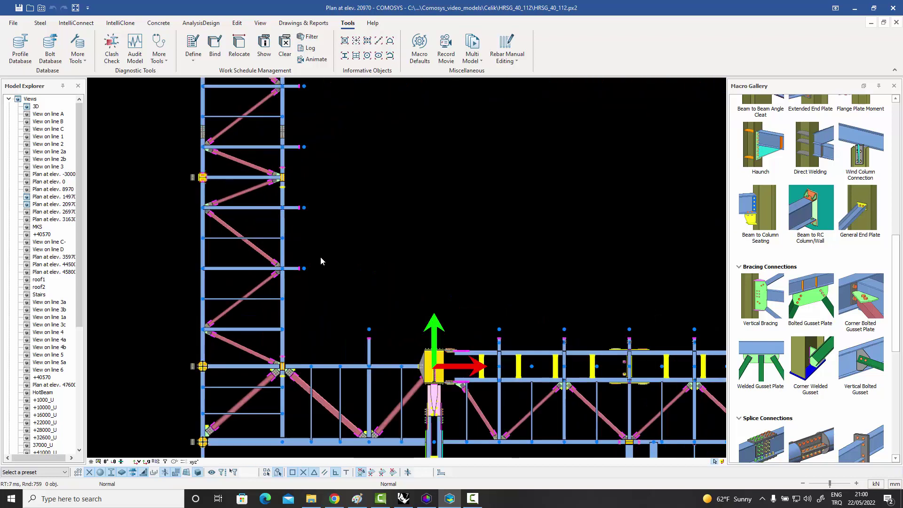
scroll(322, 260, "up", 5)
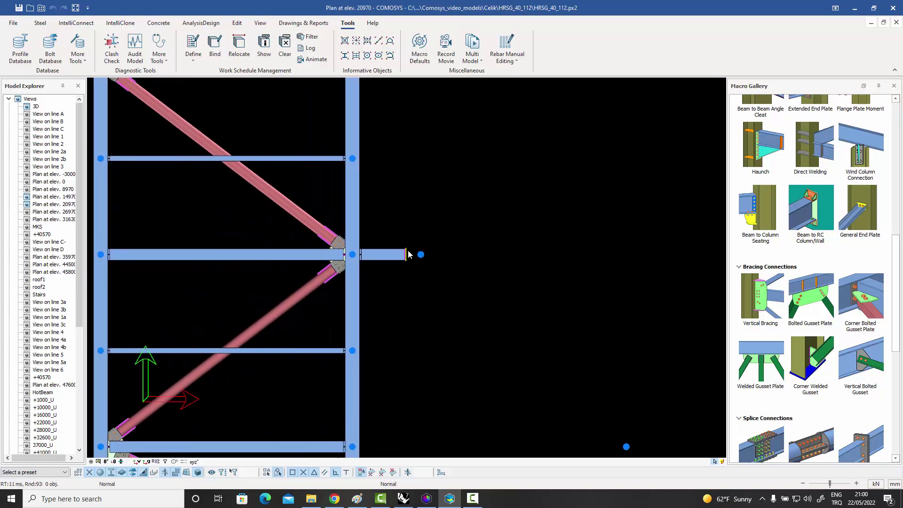
middle_click_drag(406, 229, 466, 208)
scroll(431, 205, "up", 1)
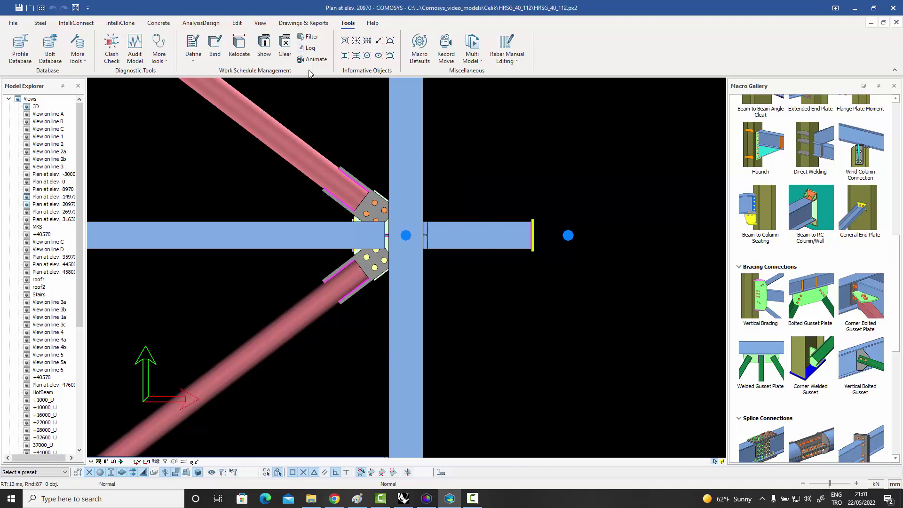
left_click(40, 24)
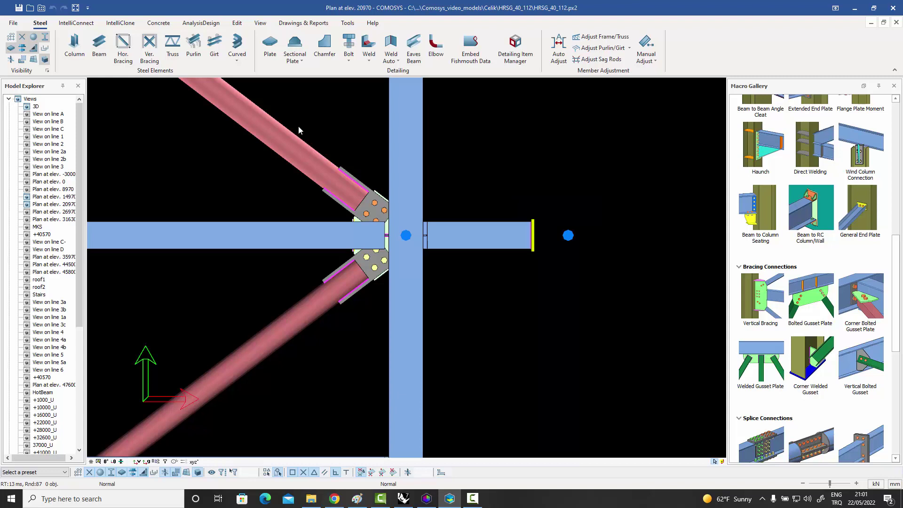
left_click_drag(298, 126, 468, 335)
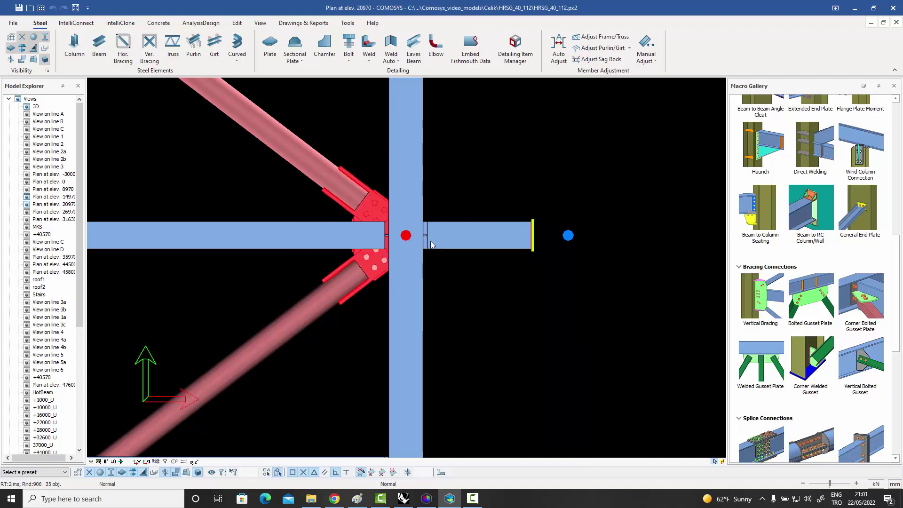
left_click(517, 50)
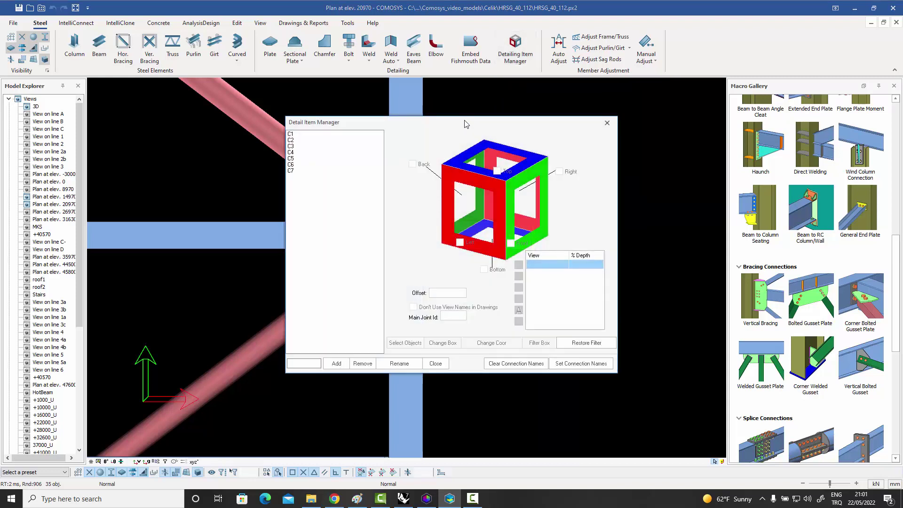
left_click_drag(514, 119, 691, 63)
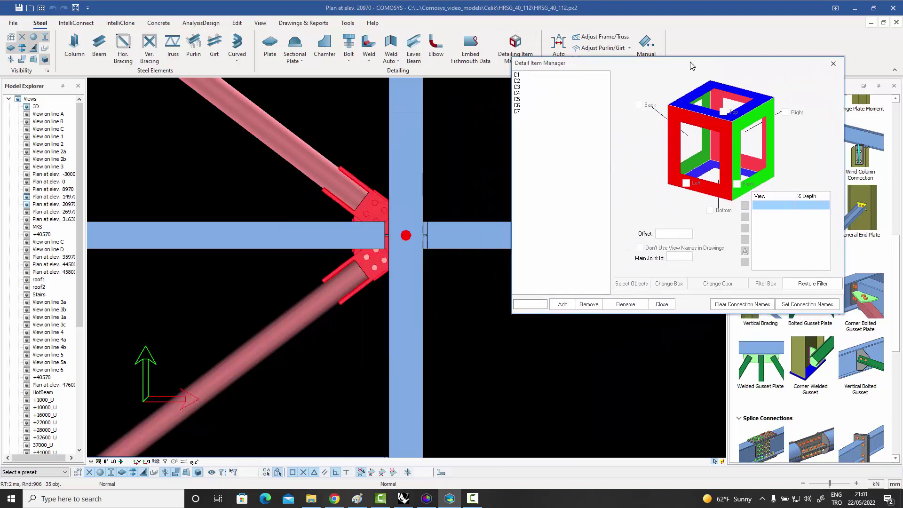
left_click(526, 307)
left_click(563, 305)
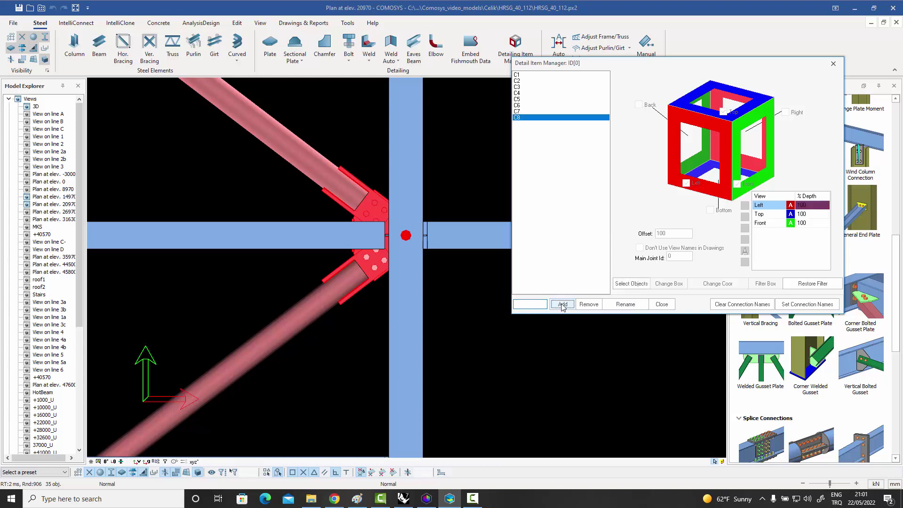
Assign the vertical beam, the horizontal beam and both diagonal braces as C8's secondary objects, and close the Detail Item Manager.
left_click(633, 284)
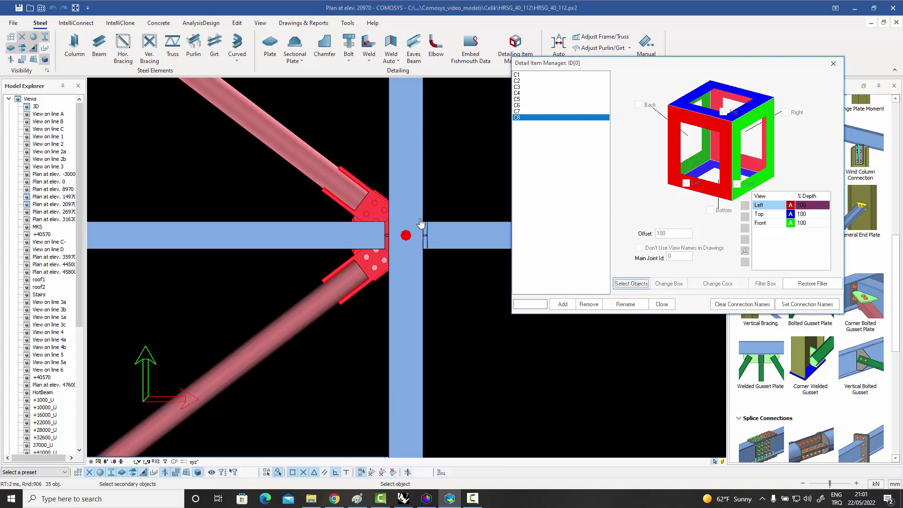
left_click(402, 187)
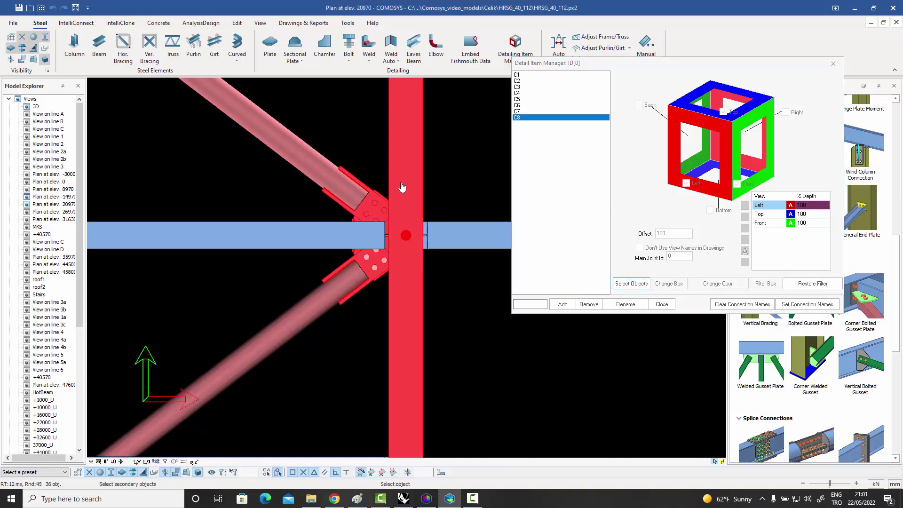
left_click(310, 239)
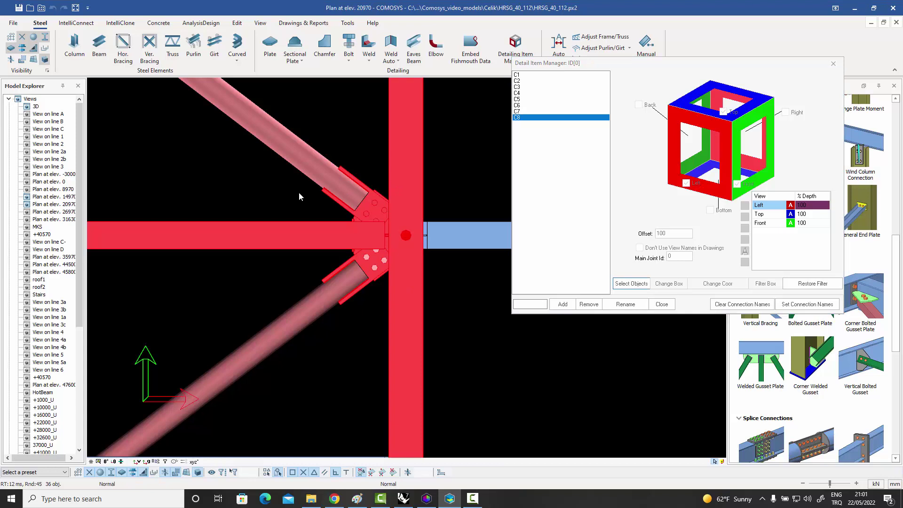
left_click(302, 166)
left_click(303, 316)
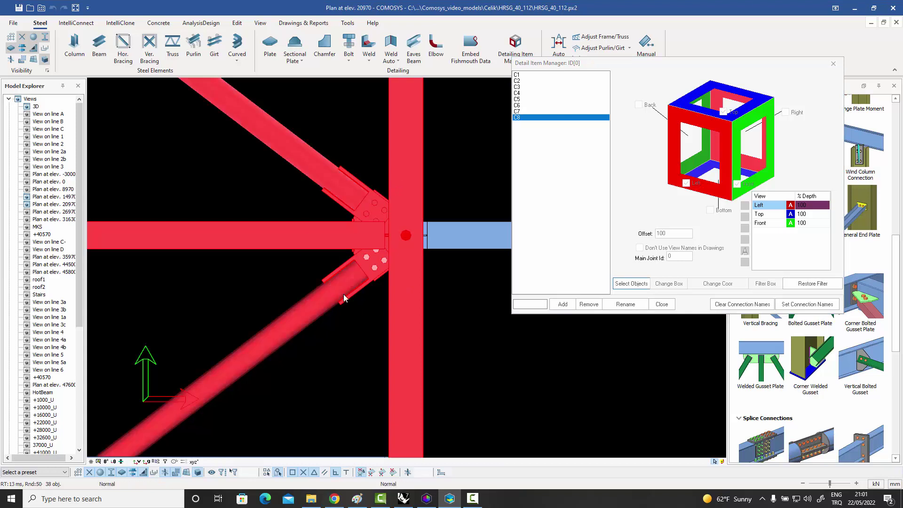
right_click(448, 187)
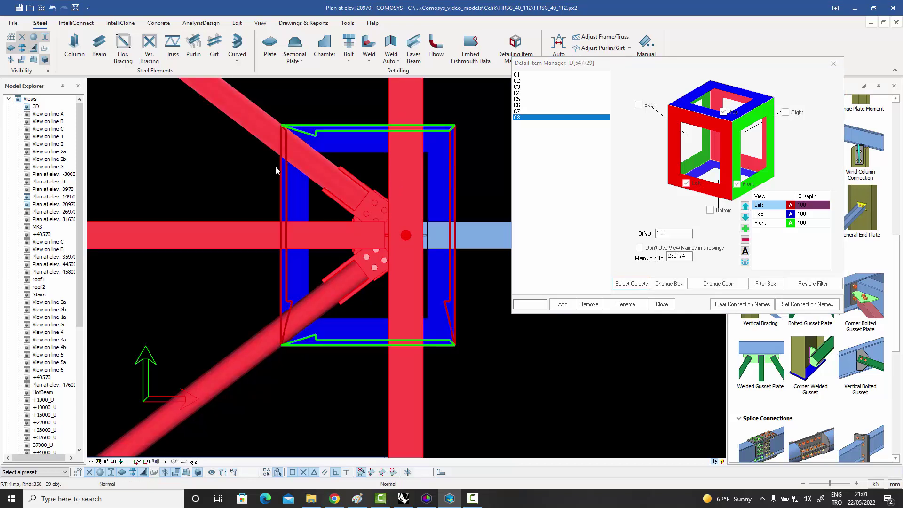
left_click(836, 67)
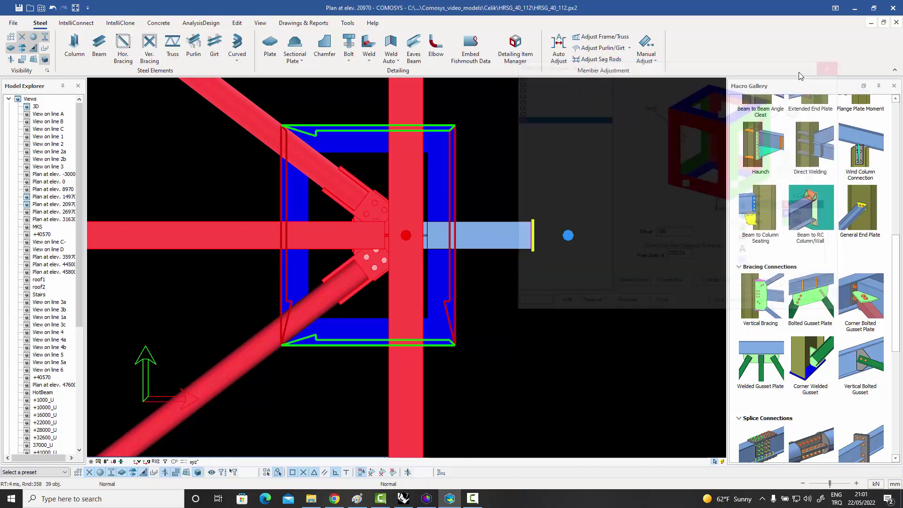
left_click(567, 167)
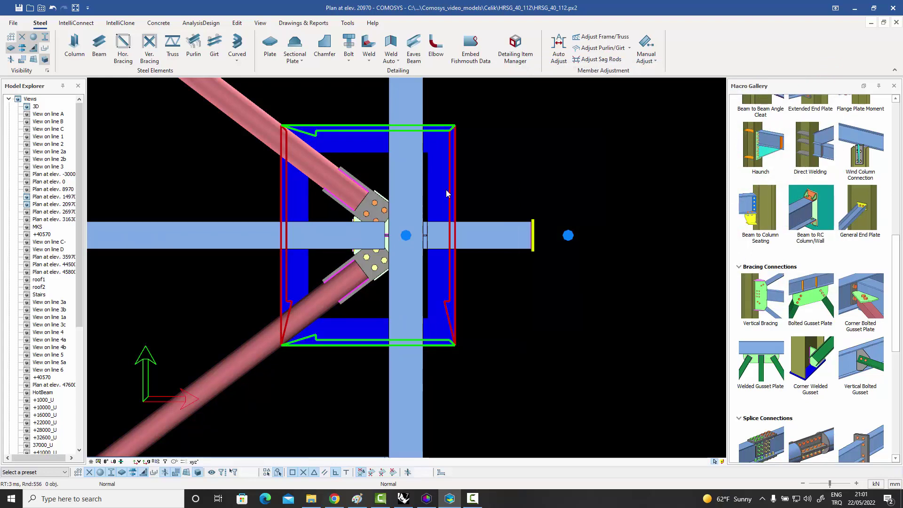
Switch to the Plan at elev. 14970 view and maximize it.
left_click(884, 22)
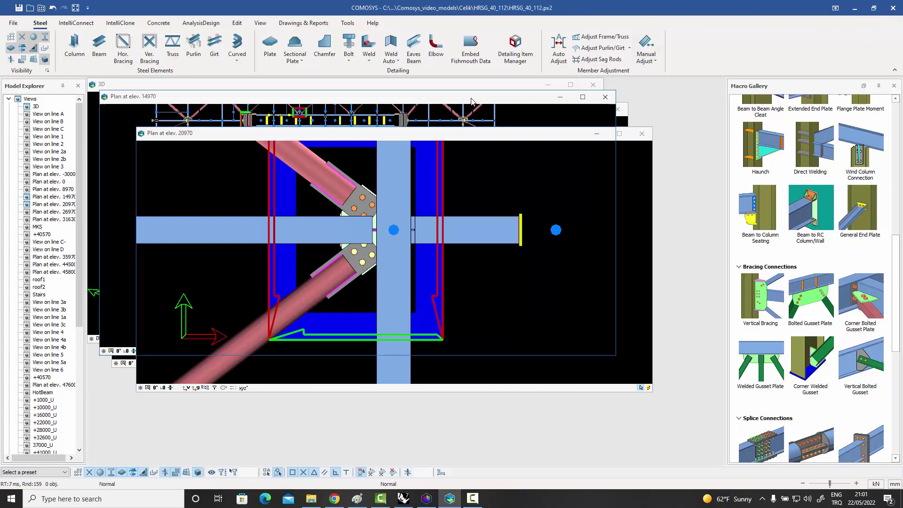
left_click(472, 105)
left_click(584, 97)
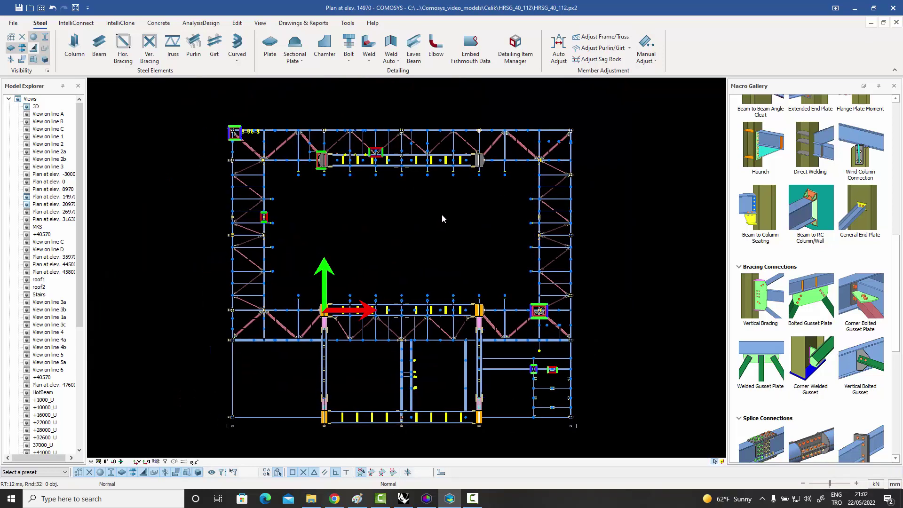
Examine the existing detail item boxes around the plan's brace gussets, column joints and corner connections up close.
scroll(379, 153, "up", 5)
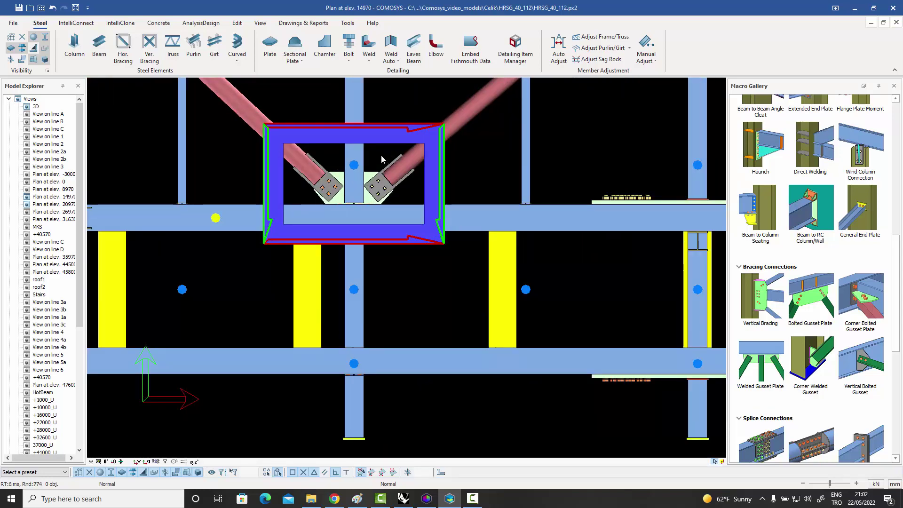
scroll(405, 187, "down", 6)
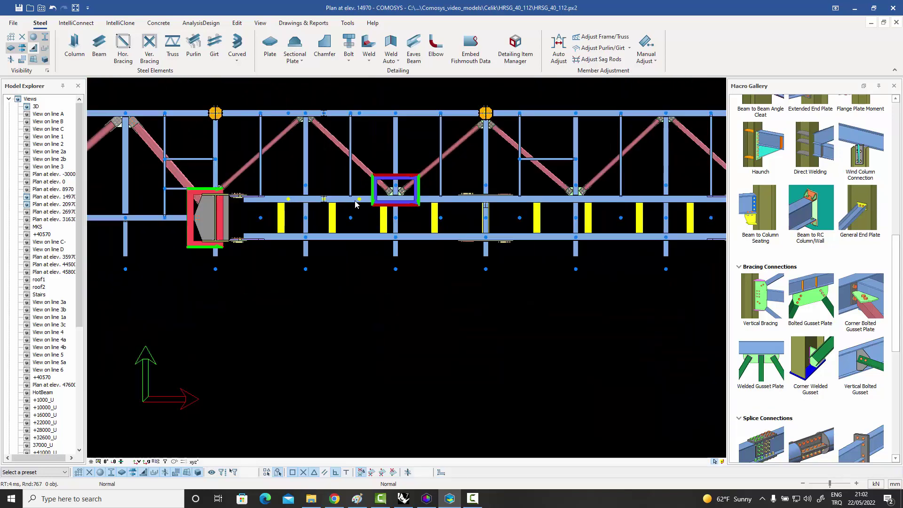
scroll(309, 209, "up", 5)
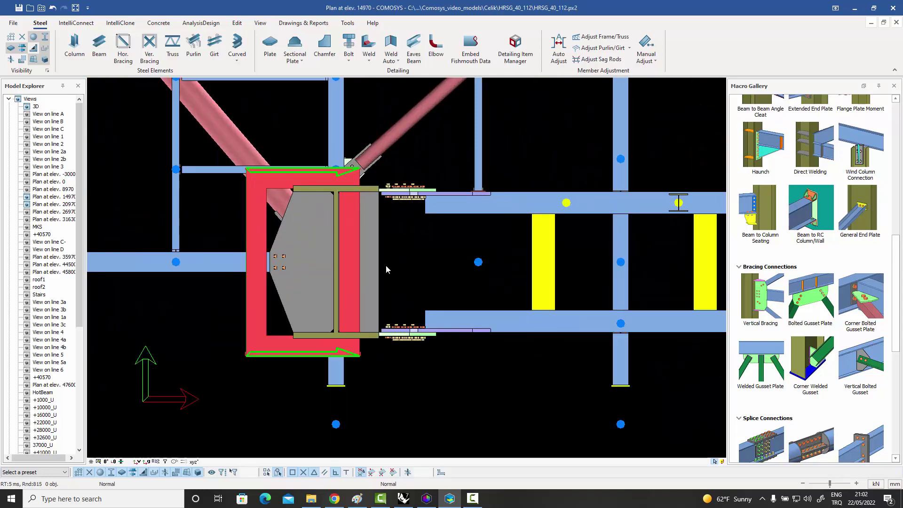
scroll(397, 248, "down", 5)
scroll(175, 187, "up", 5)
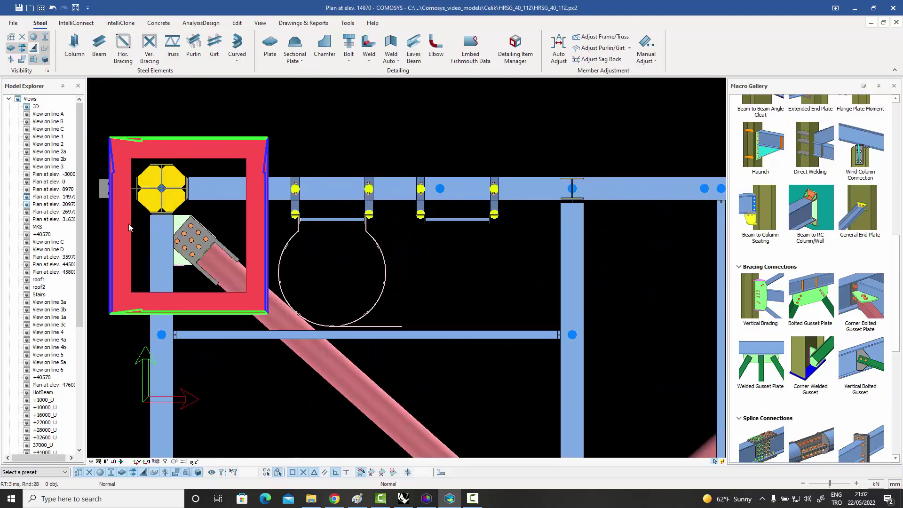
scroll(188, 216, "down", 5)
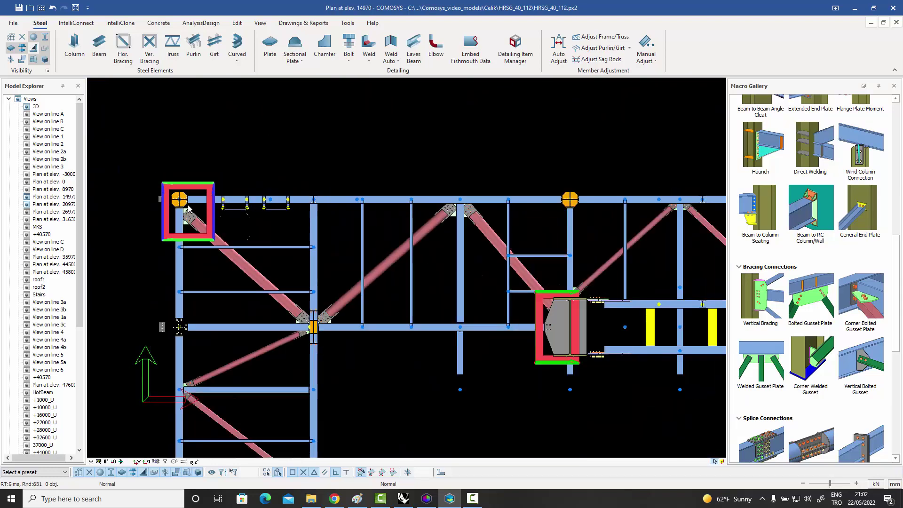
scroll(407, 334, "up", 5)
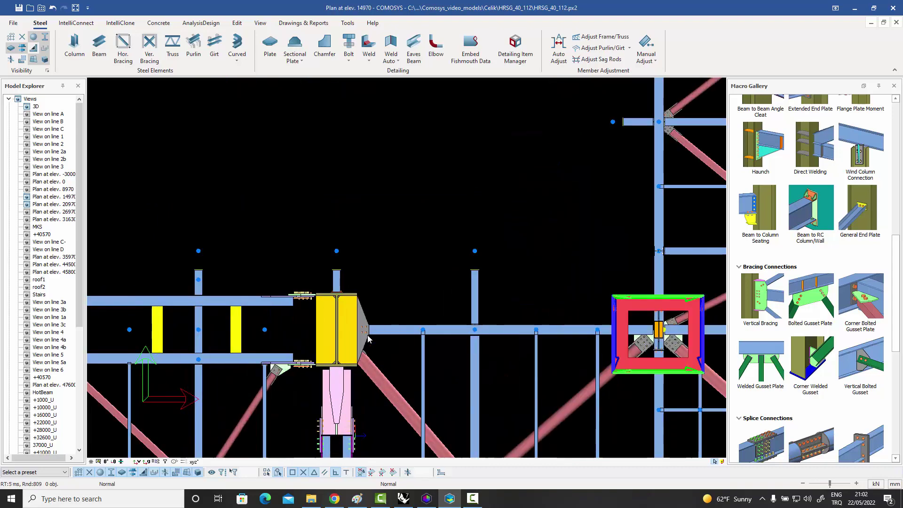
scroll(555, 245, "down", 5)
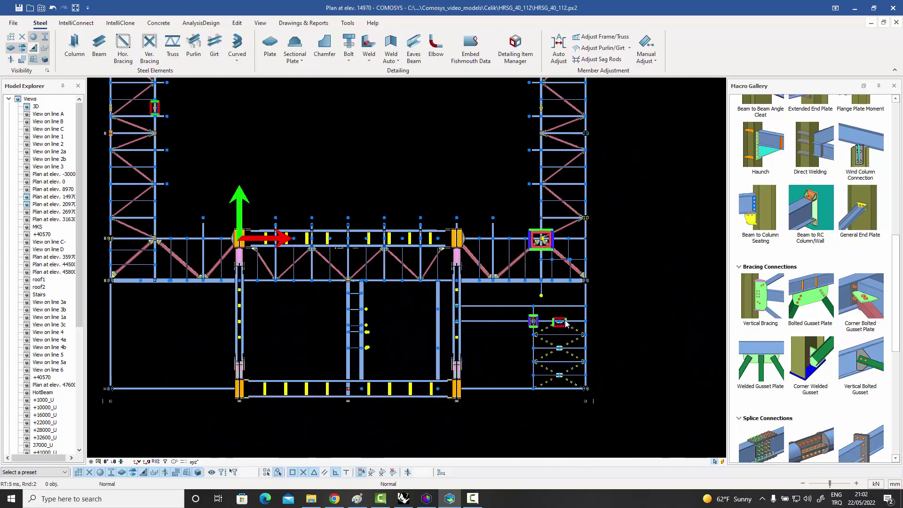
scroll(551, 324, "up", 5)
scroll(457, 272, "down", 5)
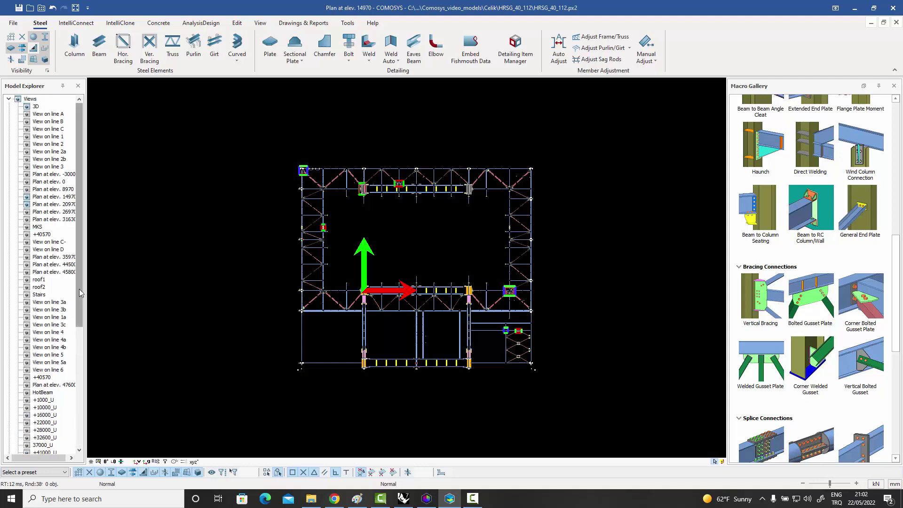
Switch to the drawings environment and open the general arrangement drawing CK-001 from the Drawings Manager.
scroll(47, 329, "down", 10)
double_click(44, 445)
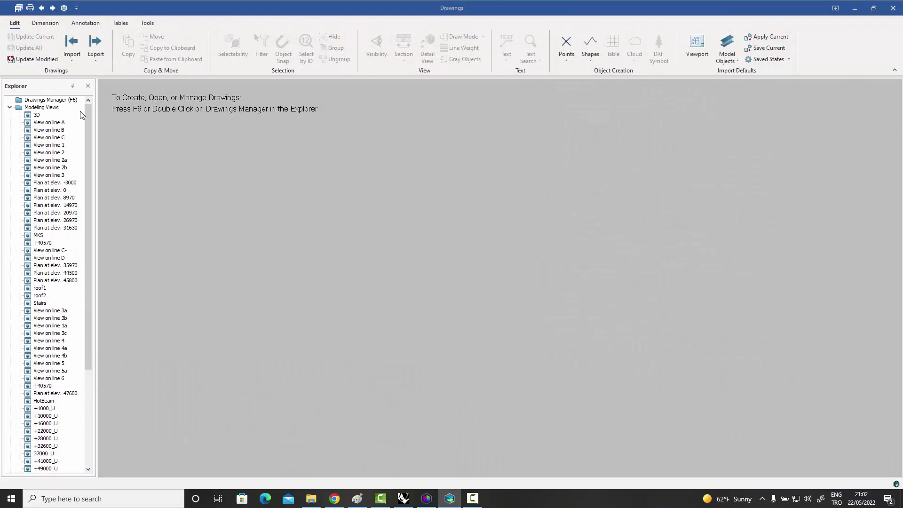
double_click(51, 99)
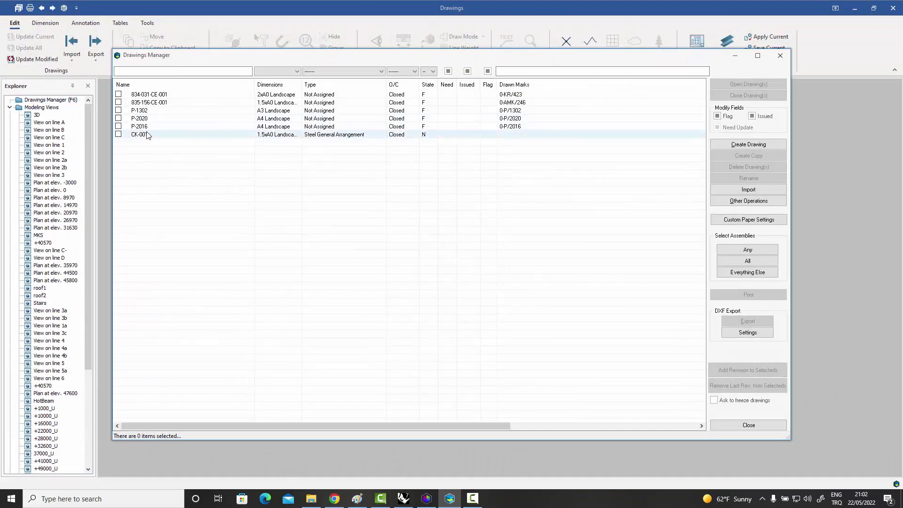
double_click(147, 135)
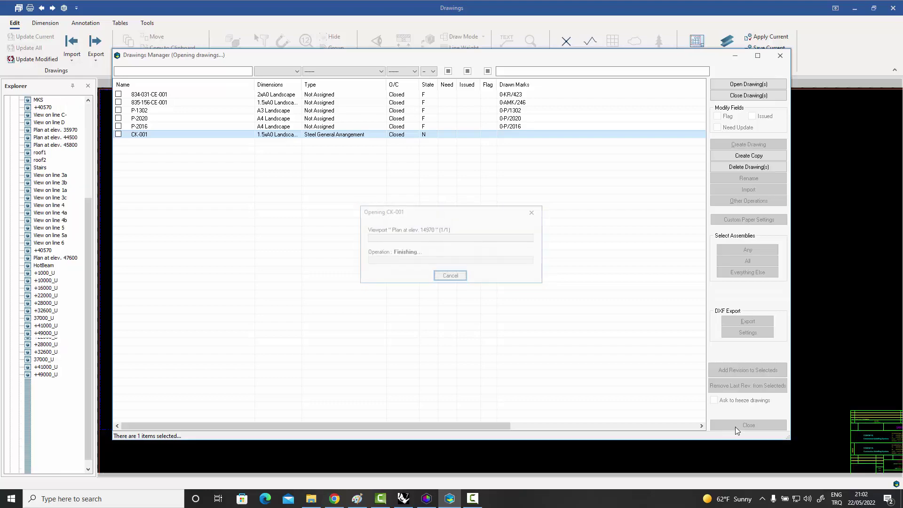
left_click(735, 426)
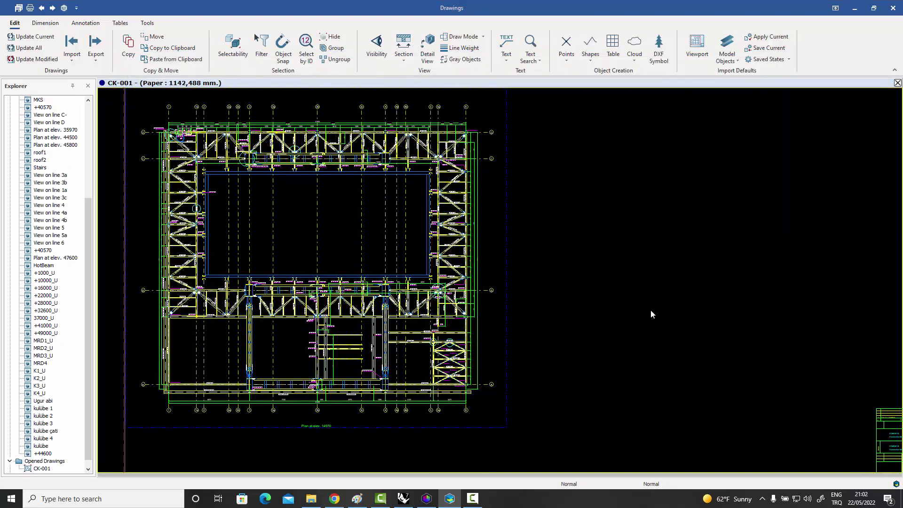
Examine the circled connection details on drawing CK-001 along the truss between axes C and D and at the corner.
scroll(316, 151, "up", 3)
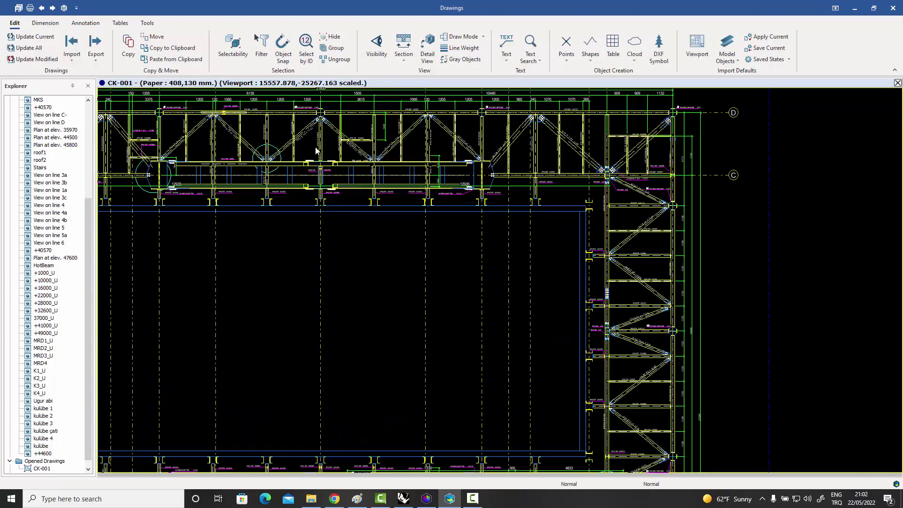
scroll(416, 210, "up", 3)
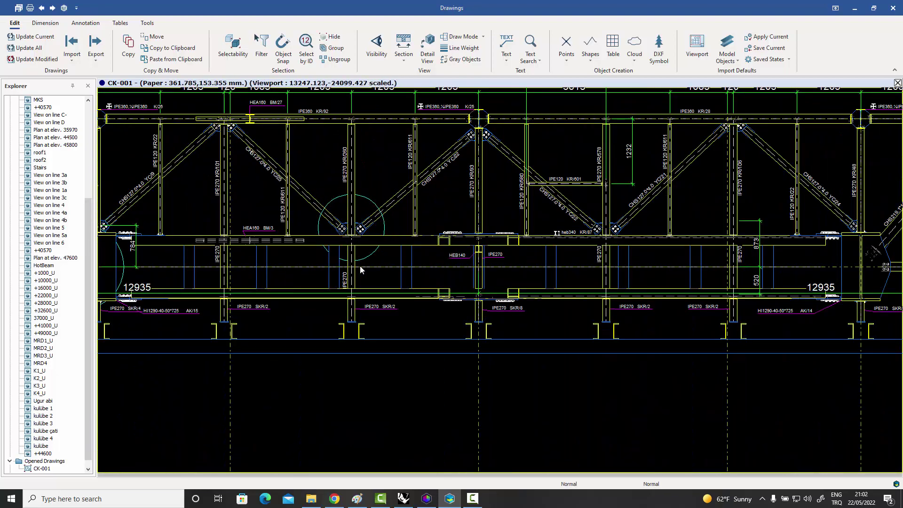
left_click(371, 203)
scroll(370, 203, "up", 2)
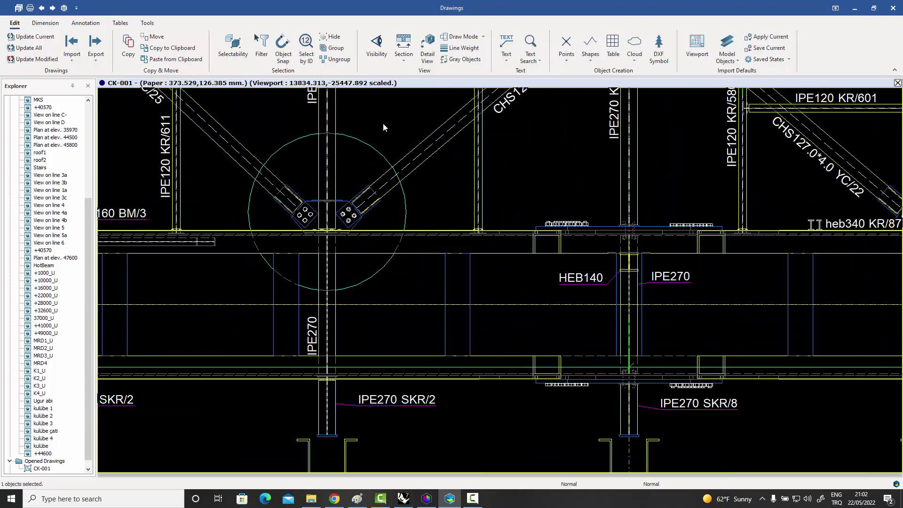
scroll(412, 193, "down", 3)
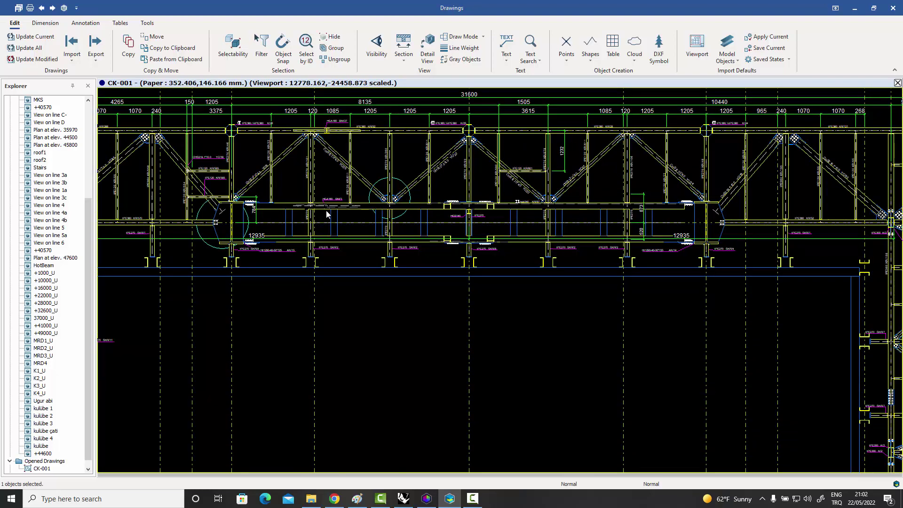
scroll(244, 183, "down", 3)
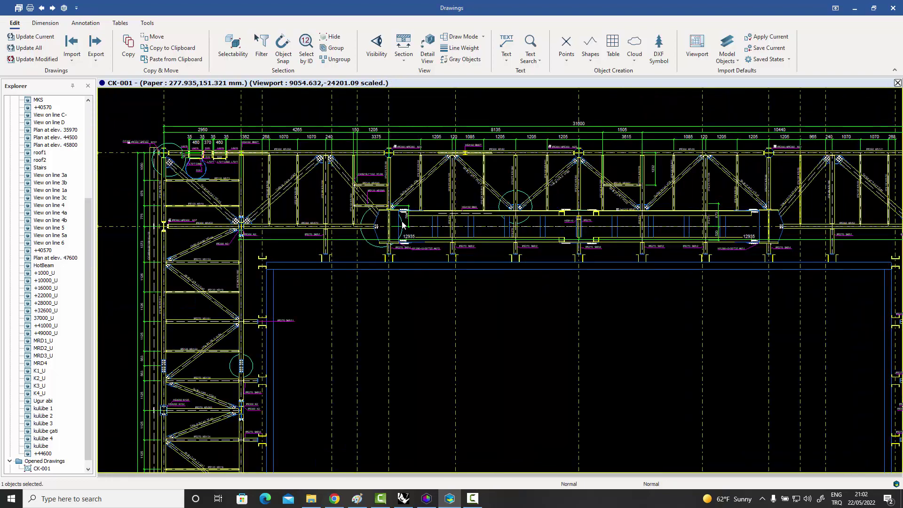
scroll(243, 183, "up", 5)
scroll(244, 181, "down", 6)
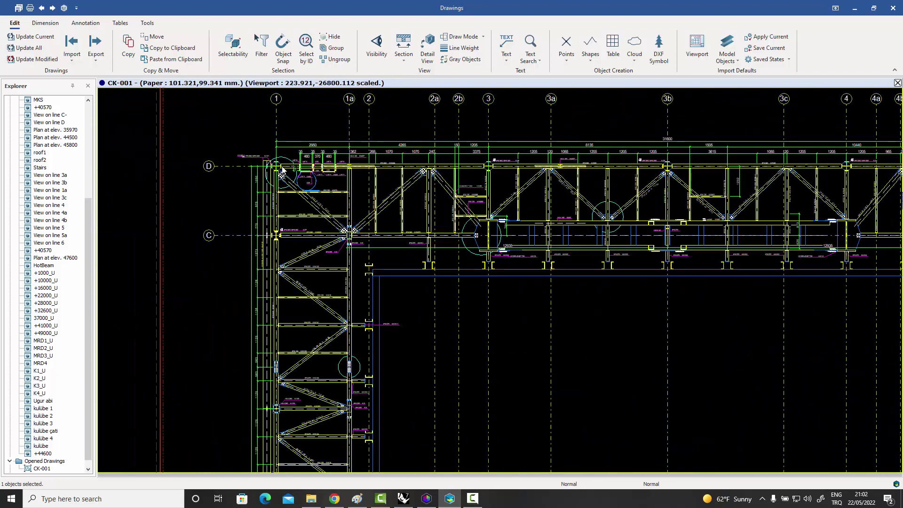
Examine the remaining circled connections on drawing CK-001 along the axis B truss and the bracing between axes A and B.
scroll(472, 336, "up", 2)
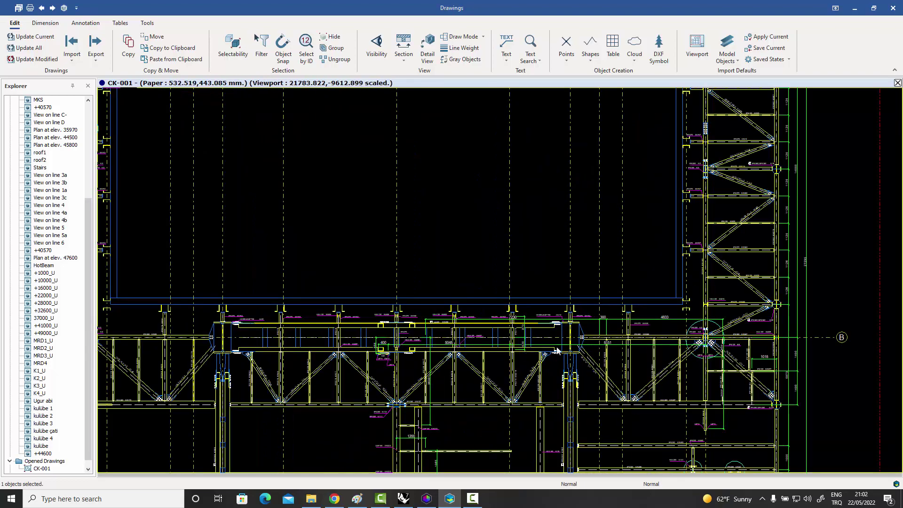
scroll(462, 201, "down", 1)
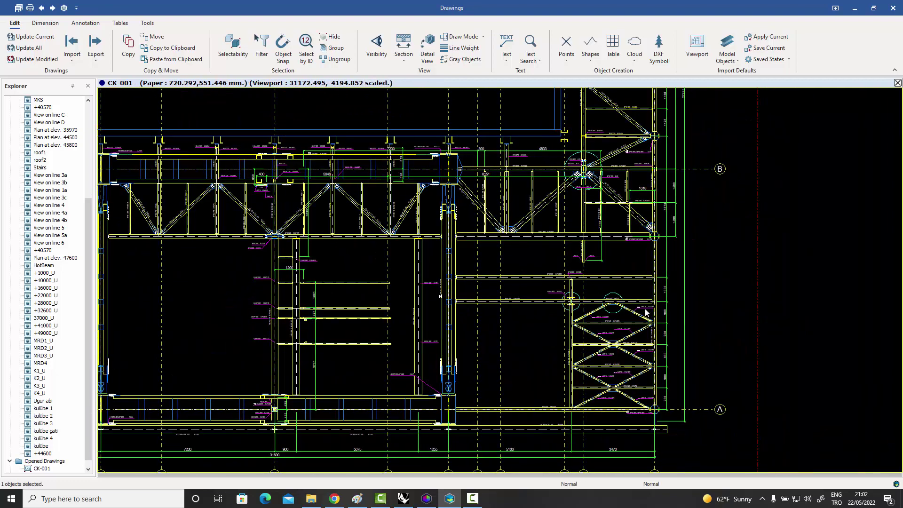
scroll(595, 294, "down", 2)
scroll(595, 294, "down", 2)
middle_click_drag(595, 294, 295, 262)
middle_click_drag(364, 264, 398, 276)
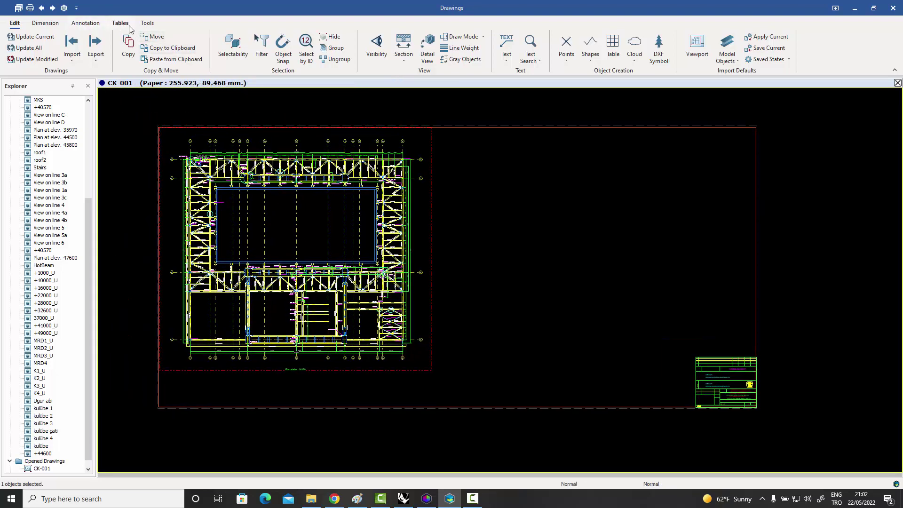
Load the Default preset in the Connection Detail Drawing macro and generate the connection details on drawing CK-001.
left_click(148, 23)
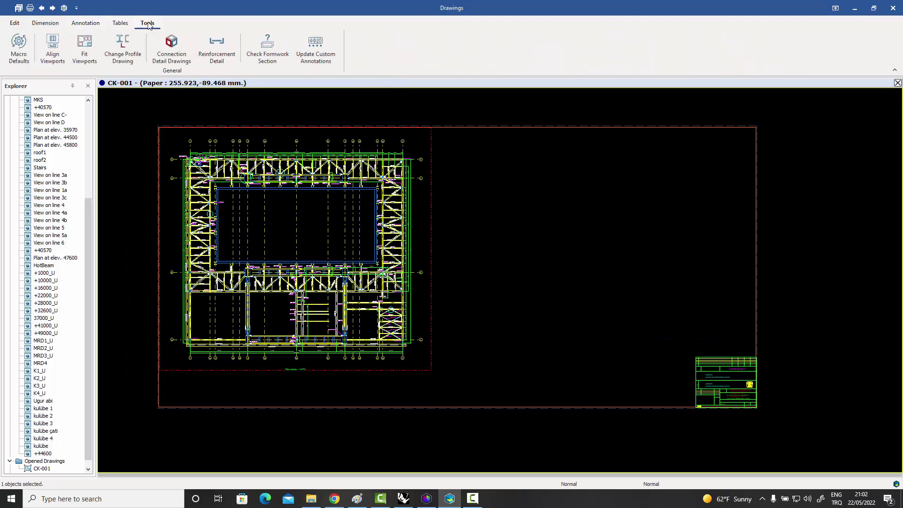
left_click(172, 54)
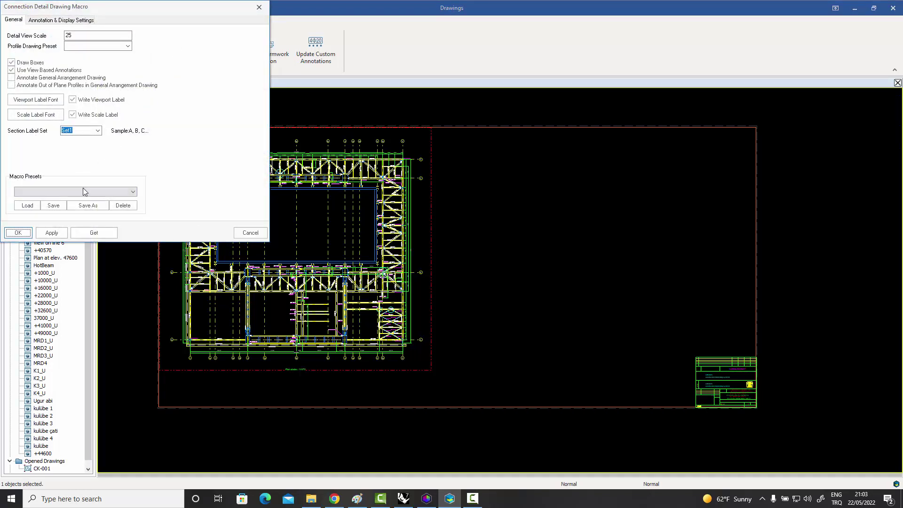
left_click(84, 192)
left_click(80, 198)
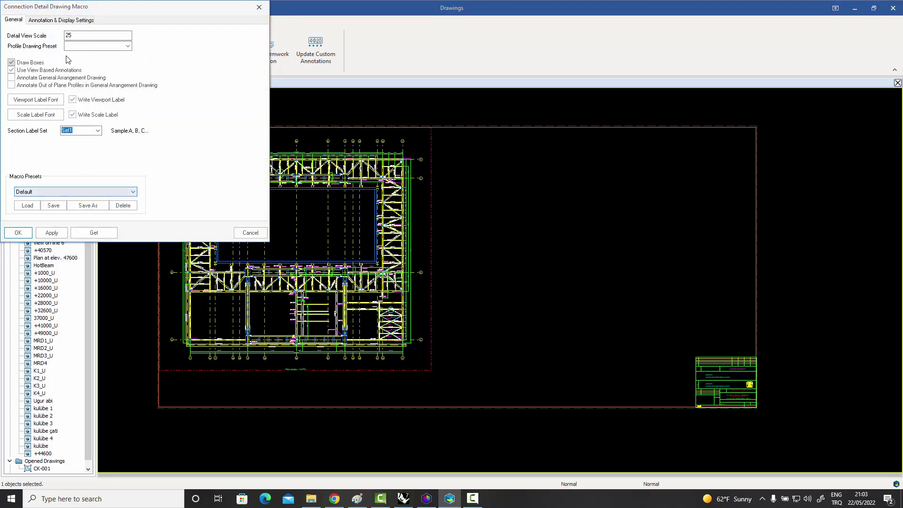
left_click(27, 206)
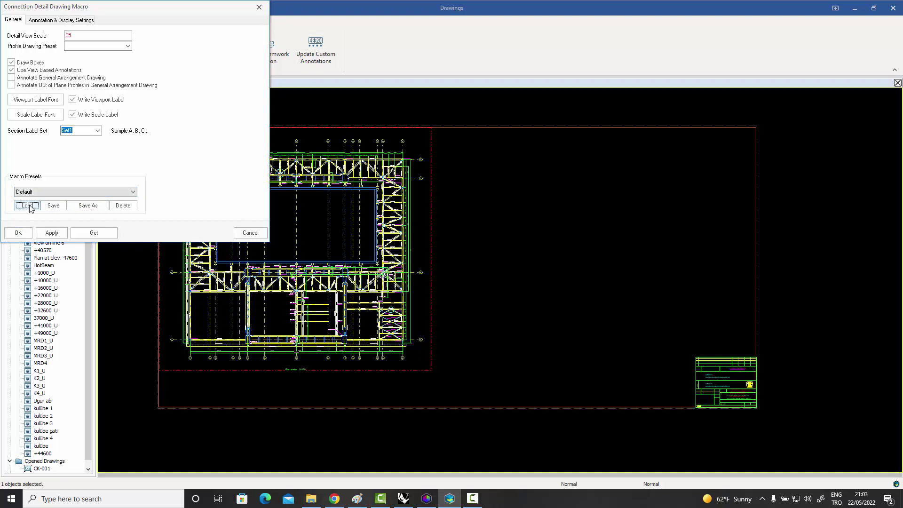
left_click(52, 233)
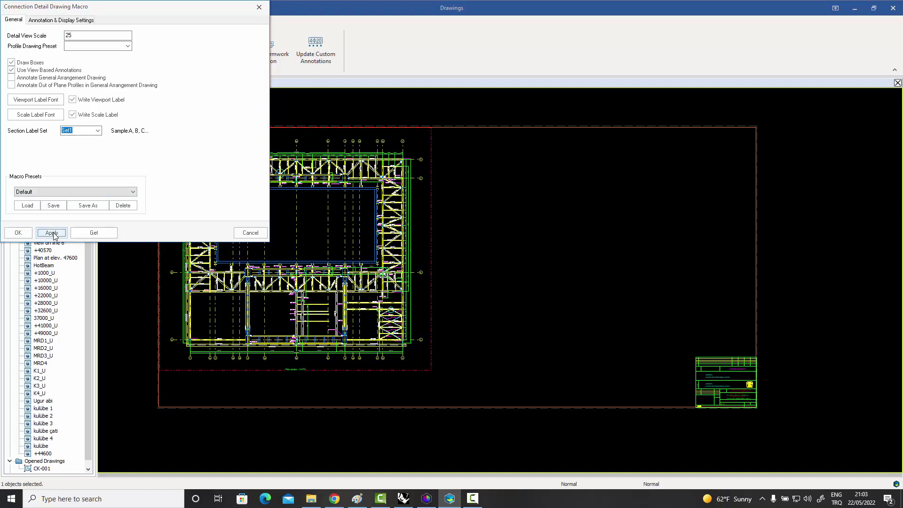
left_click(18, 232)
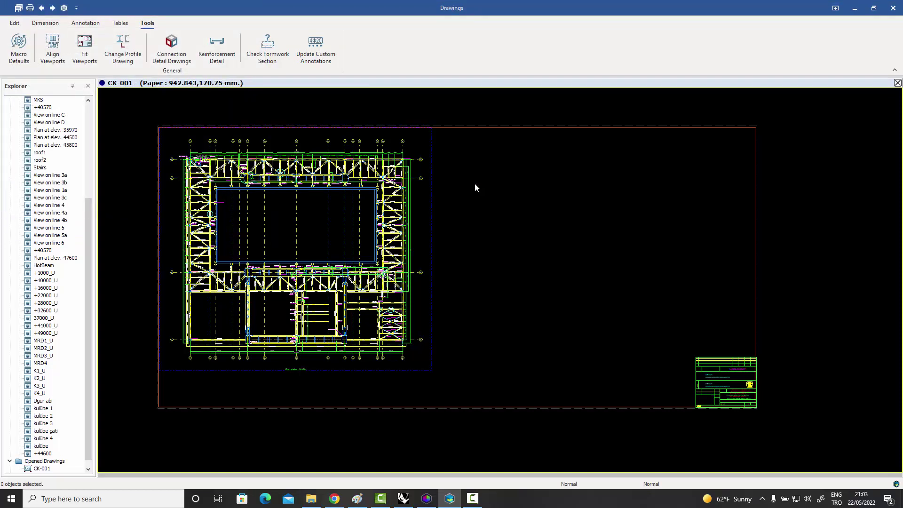
left_click(172, 44)
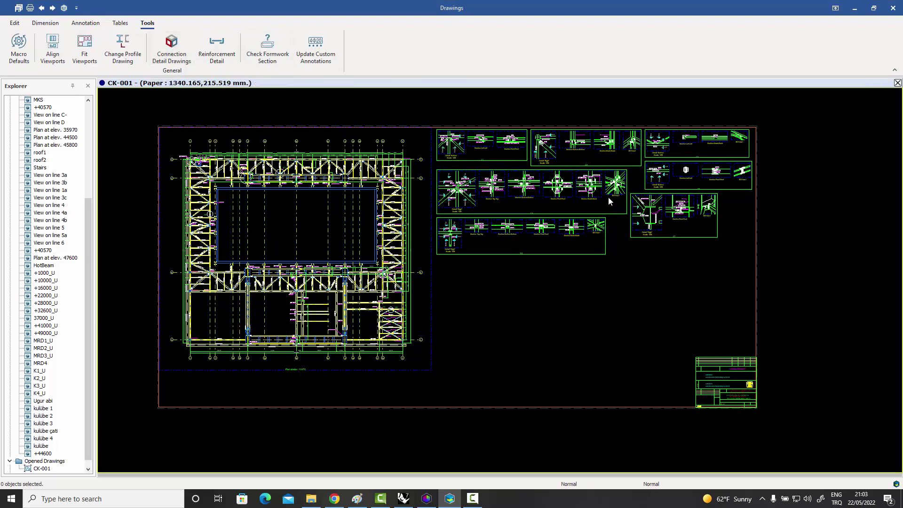
Examine connection detail C3 up close, including its main view, cross-sections and 3D view.
scroll(608, 197, "up", 5)
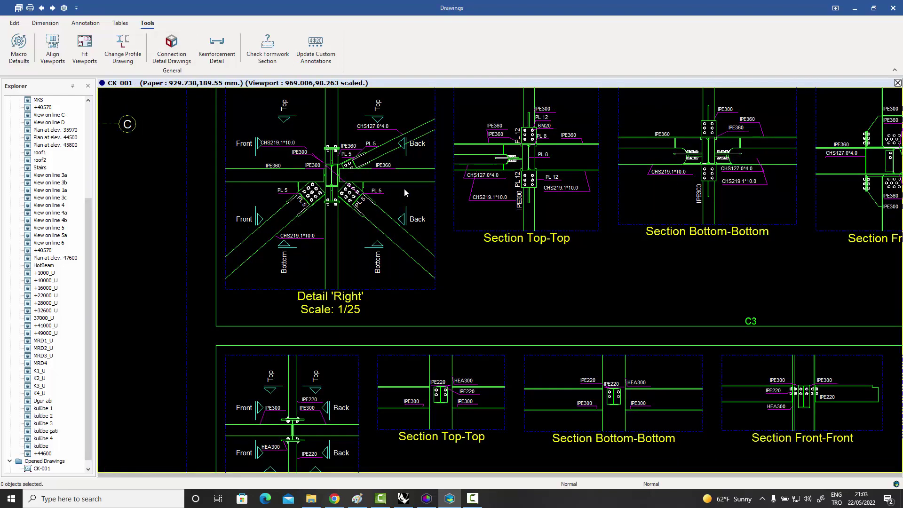
mouse_move(524, 196)
middle_mouse_down()
mouse_move(425, 240)
mouse_move(315, 244)
middle_mouse_up()
middle_click_drag(522, 249, 416, 242)
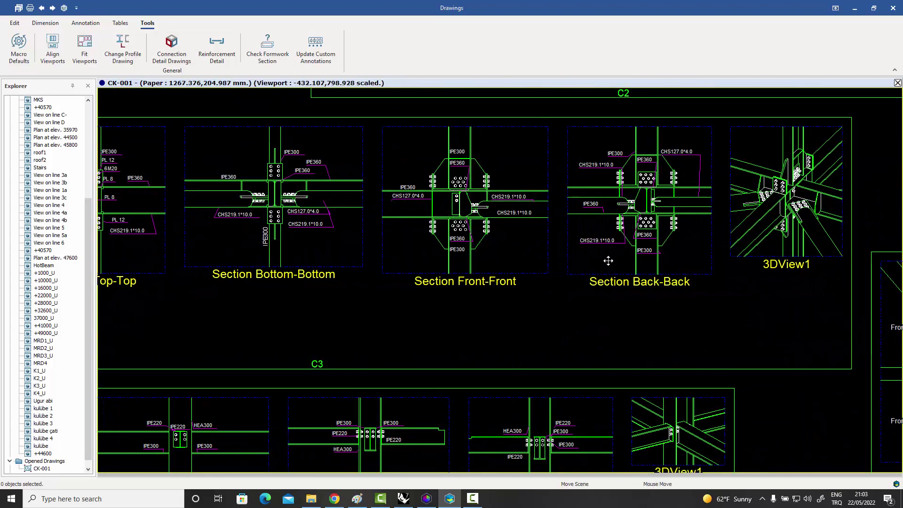
middle_click_drag(608, 261, 531, 261)
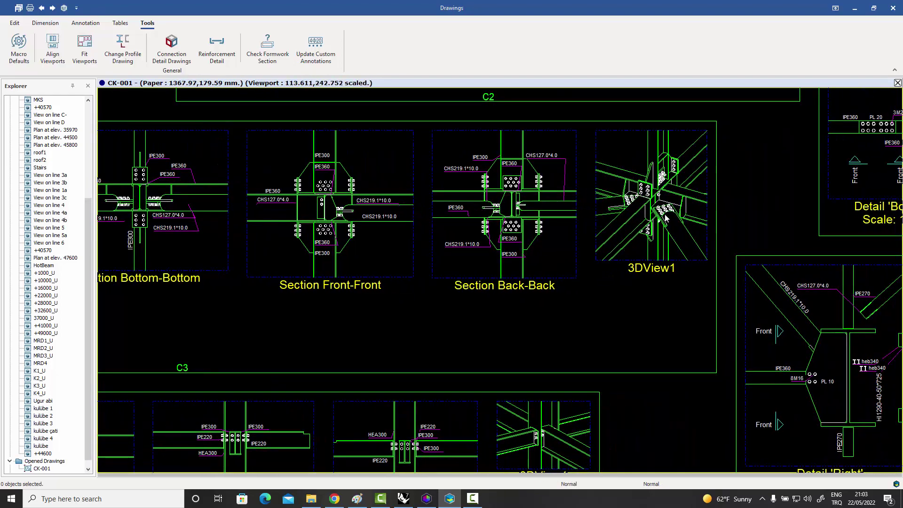
scroll(666, 217, "up", 4)
scroll(673, 226, "down", 7)
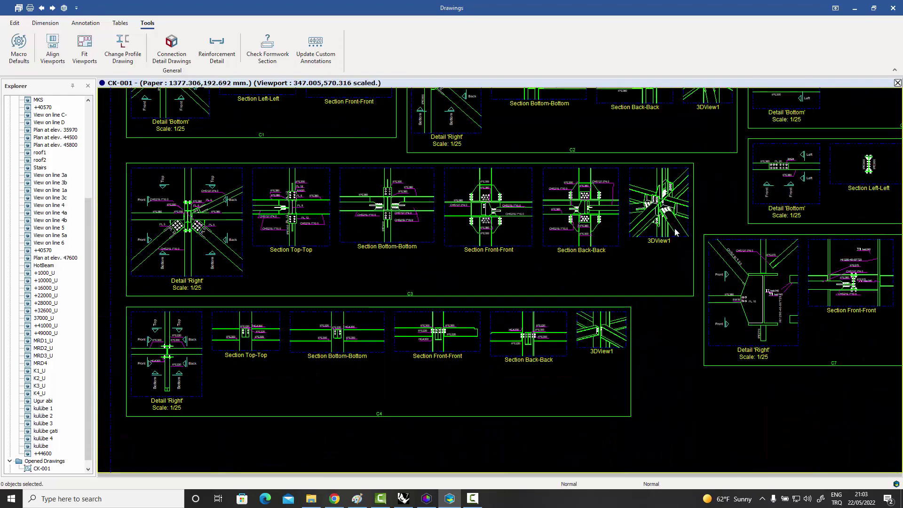
Examine connection details C7 and C2 on the sheet, checking their profile and plate labels, sections and 3D views.
scroll(675, 344, "up", 3)
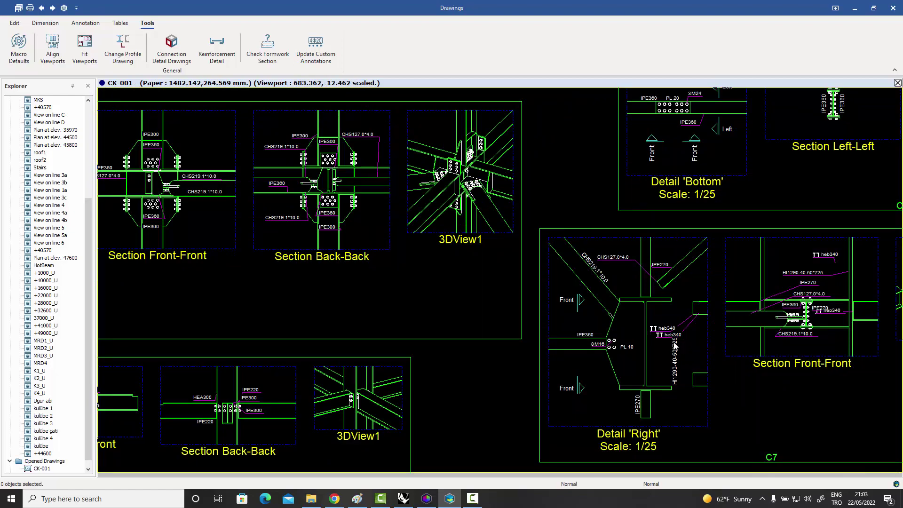
scroll(676, 347, "down", 5)
scroll(605, 243, "up", 6)
middle_click_drag(555, 220, 588, 226)
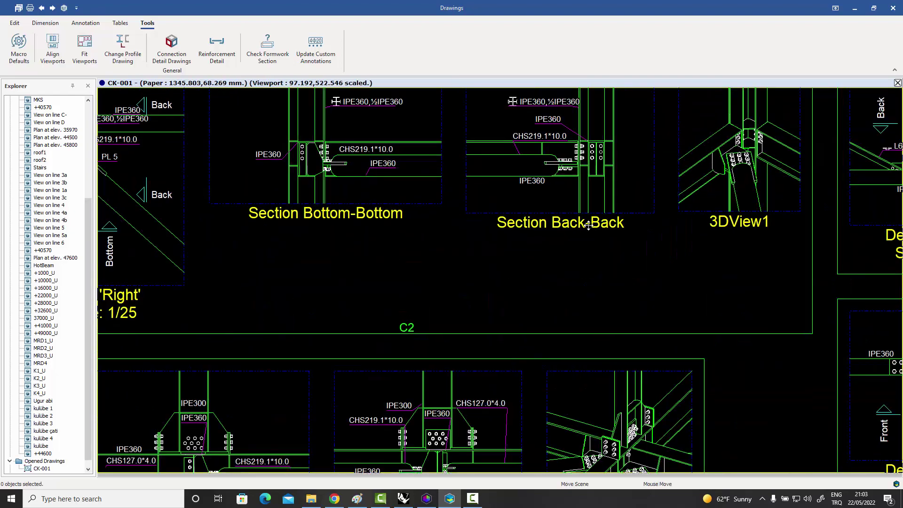
scroll(588, 226, "down", 2)
scroll(607, 240, "up", 2)
scroll(624, 252, "down", 3)
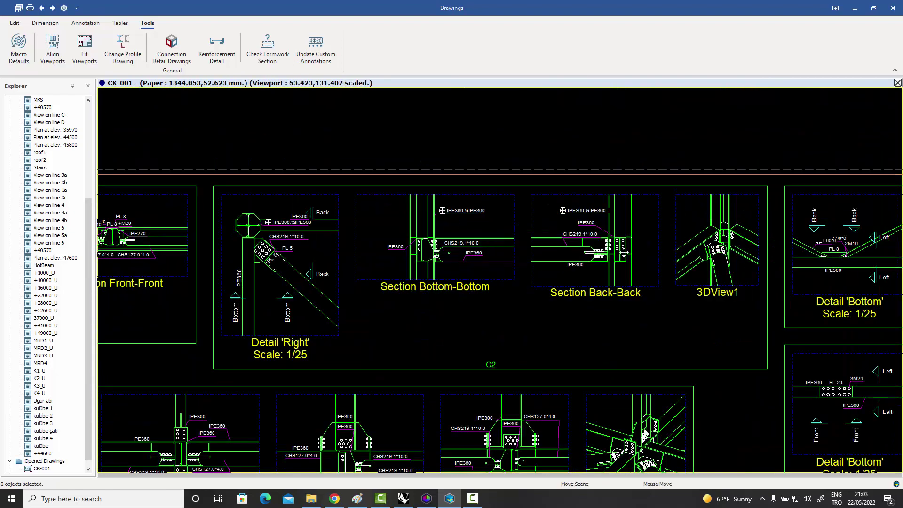
scroll(624, 253, "down", 3)
scroll(646, 221, "up", 1)
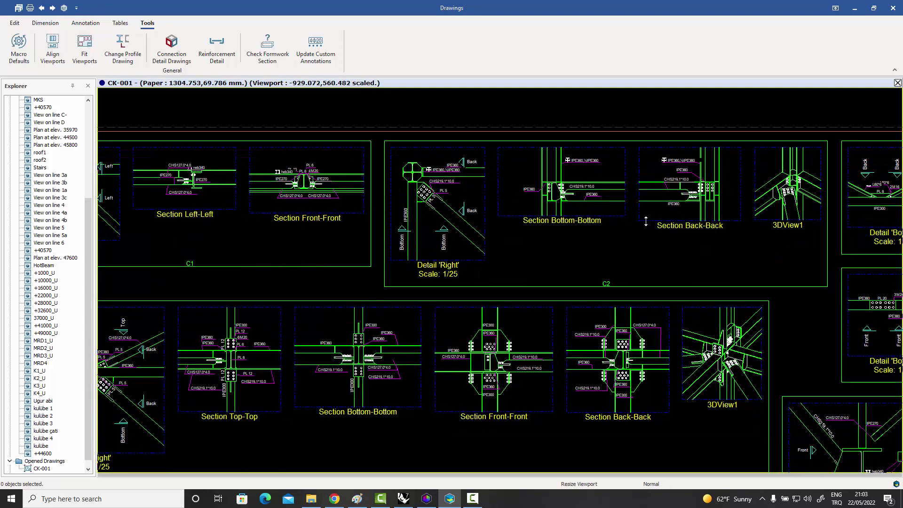
Examine connection detail C4 and its section views beside the general arrangement plan.
scroll(646, 221, "down", 2)
middle_click_drag(565, 261, 621, 149)
middle_click_drag(533, 295, 586, 261)
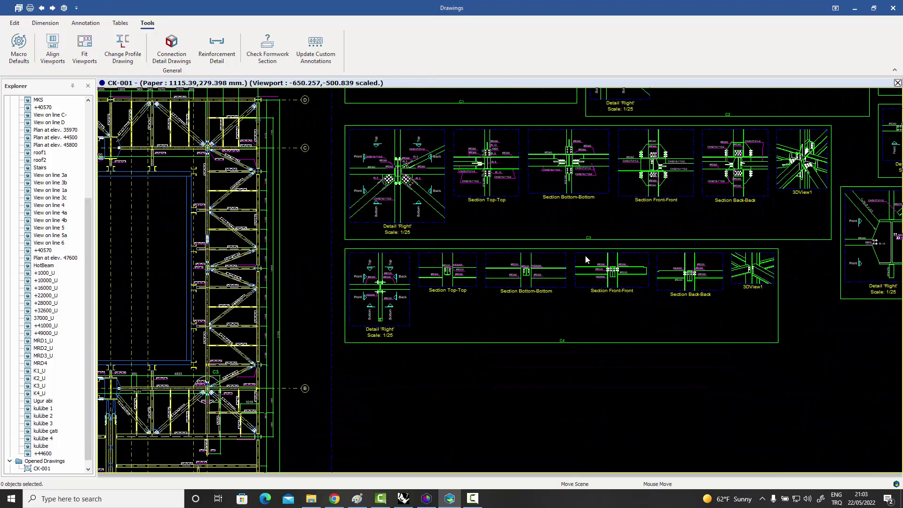
middle_click_drag(502, 275, 614, 277)
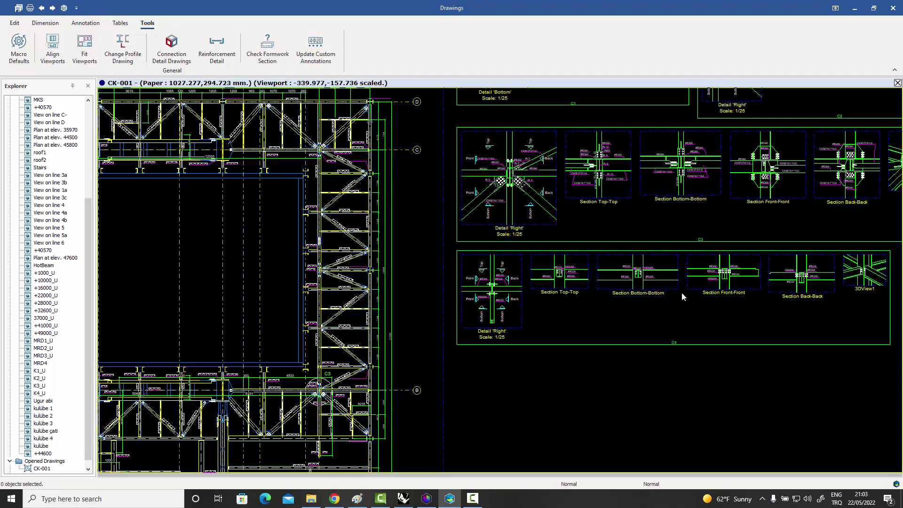
middle_click_drag(685, 293, 584, 305)
scroll(724, 295, "up", 3)
scroll(724, 294, "down", 6)
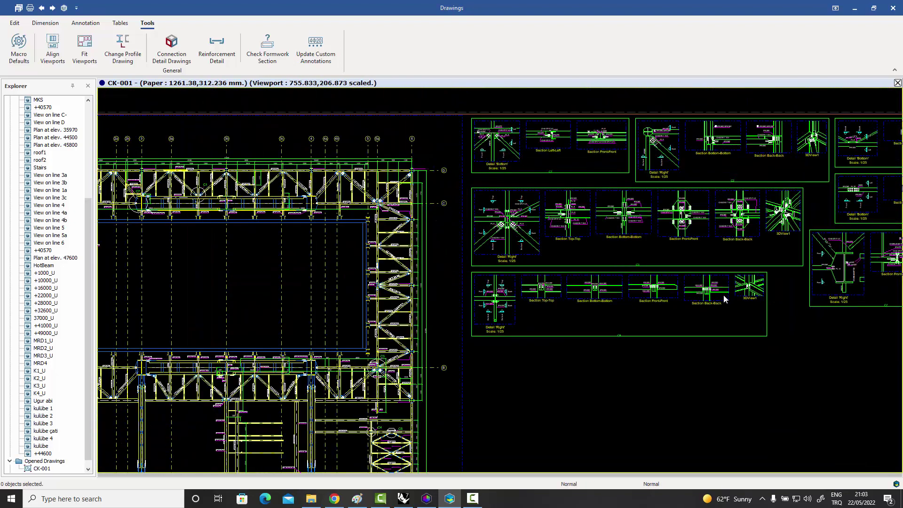
Examine the C1 and C7 callouts on the plan's truss between axes C and D.
scroll(723, 294, "down", 5)
middle_click_drag(584, 254, 624, 265)
scroll(461, 243, "up", 4)
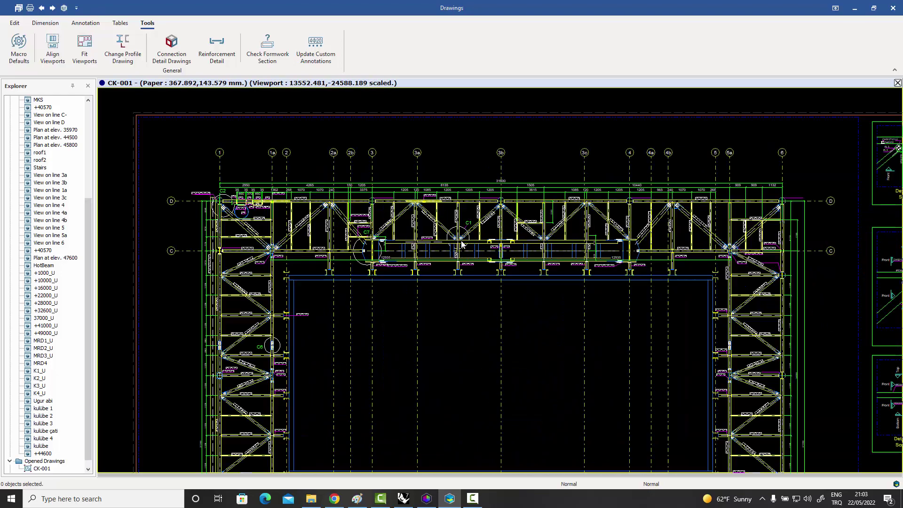
scroll(461, 243, "up", 5)
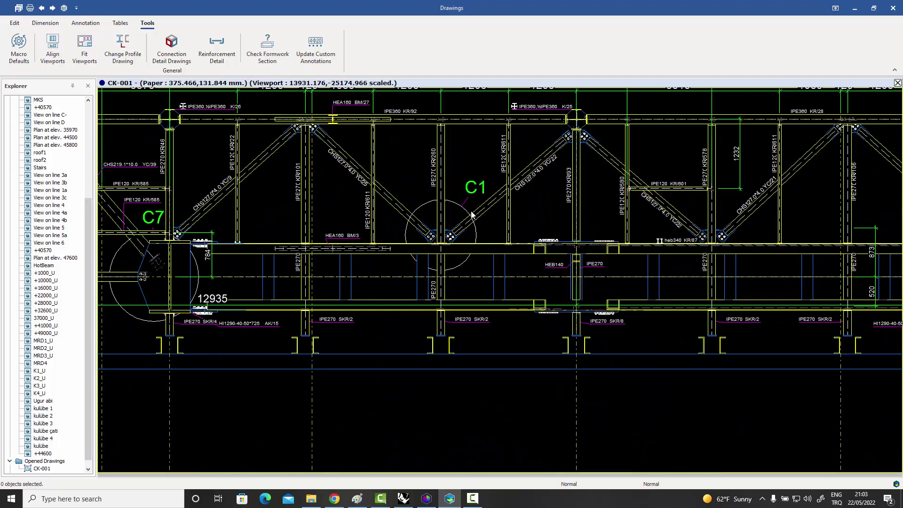
scroll(472, 215, "down", 1)
scroll(473, 207, "up", 2)
scroll(442, 198, "down", 4)
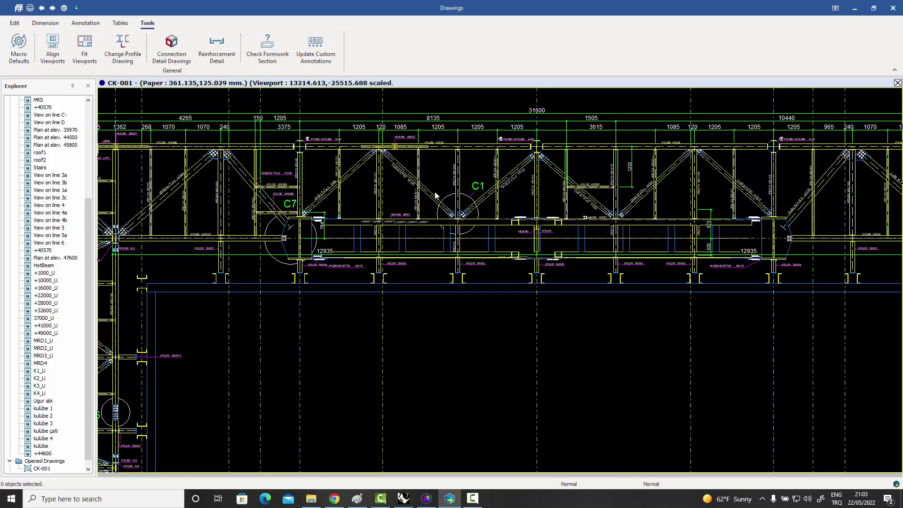
middle_click_drag(435, 195, 498, 188)
scroll(354, 204, "up", 4)
scroll(359, 207, "down", 5)
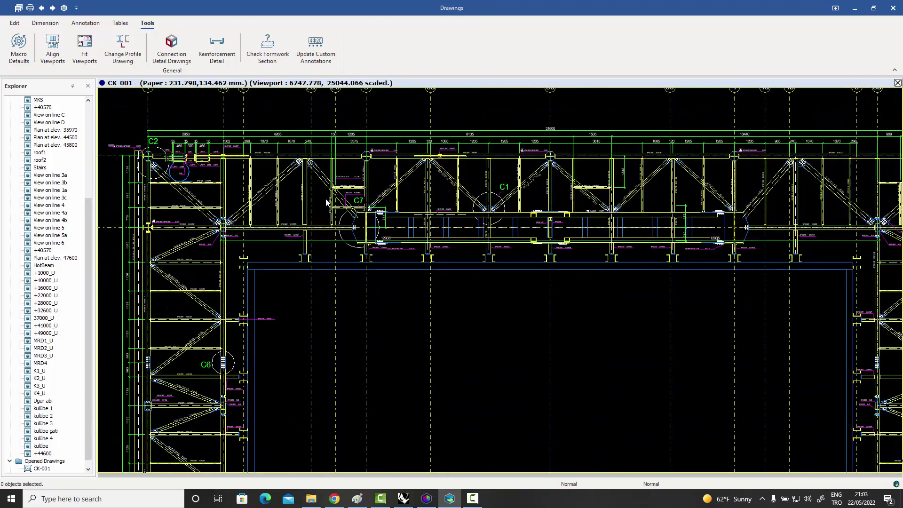
Examine the C2 callout at the plan's corner near axes 1 and D and the C6 callout on axis 1a.
middle_click_drag(326, 202, 410, 219)
scroll(253, 167, "up", 4)
scroll(256, 166, "down", 4)
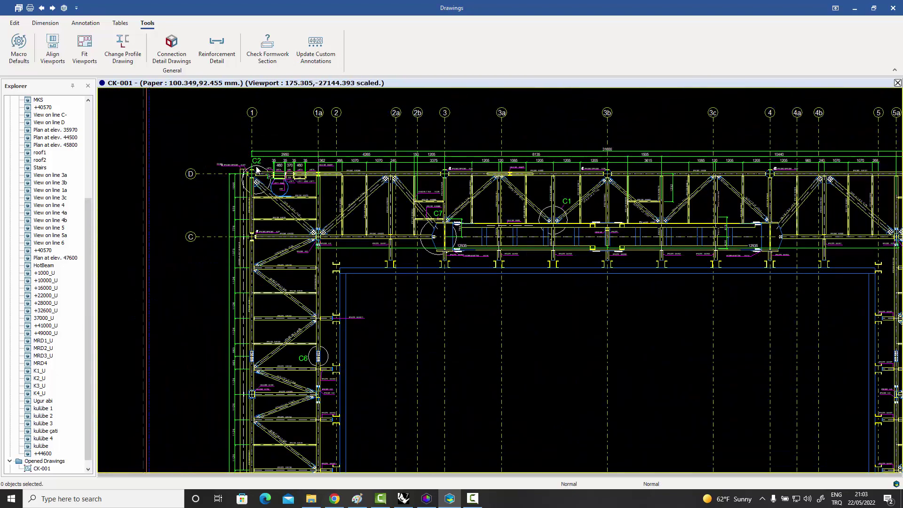
scroll(256, 168, "down", 3)
scroll(299, 284, "up", 5)
scroll(300, 284, "down", 1)
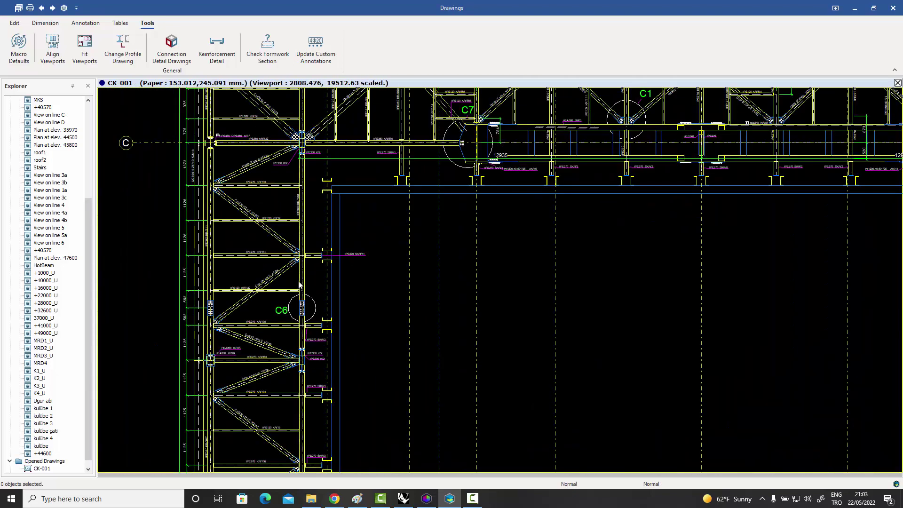
Compare the plan callouts with the matching labelled detail boxes C1, C2 and C3 on the sheet.
scroll(299, 284, "down", 6)
scroll(487, 293, "down", 1)
mouse_move(487, 294)
middle_mouse_down()
mouse_move(399, 290)
mouse_move(335, 274)
middle_mouse_up()
scroll(534, 212, "up", 8)
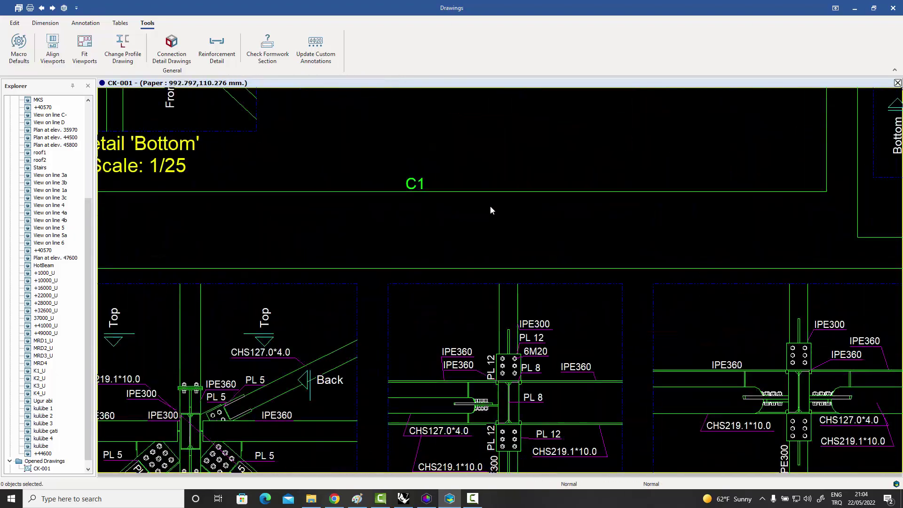
scroll(408, 207, "down", 6)
scroll(682, 205, "up", 2)
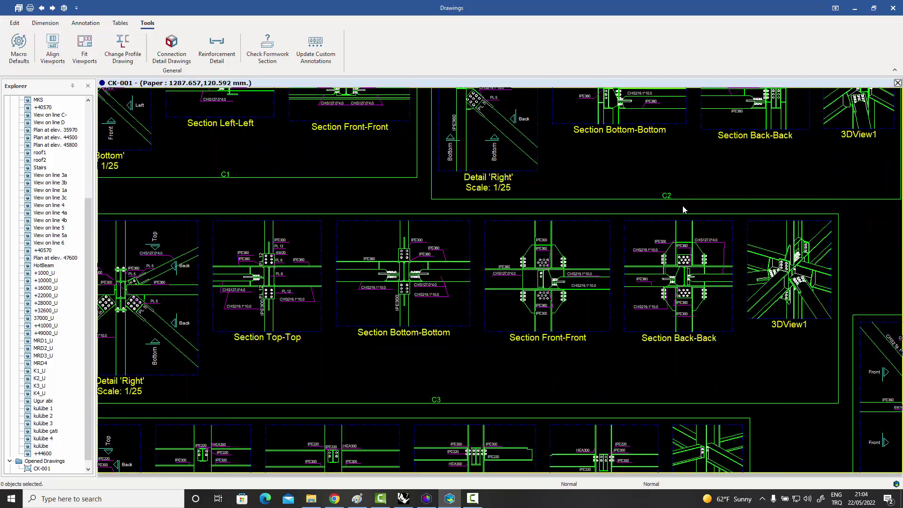
scroll(650, 221, "down", 2)
scroll(650, 217, "down", 2)
mouse_move(671, 253)
middle_mouse_down()
mouse_move(607, 242)
mouse_move(647, 203)
middle_mouse_up()
scroll(606, 240, "down", 1)
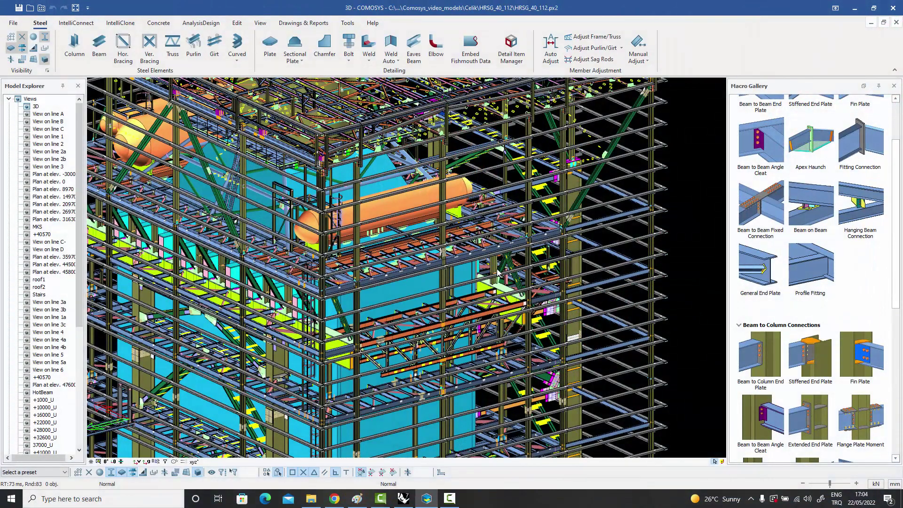
Examine the steel trusses and platform framing beneath the orange drum in the 3D model.
scroll(498, 272, "down", 5)
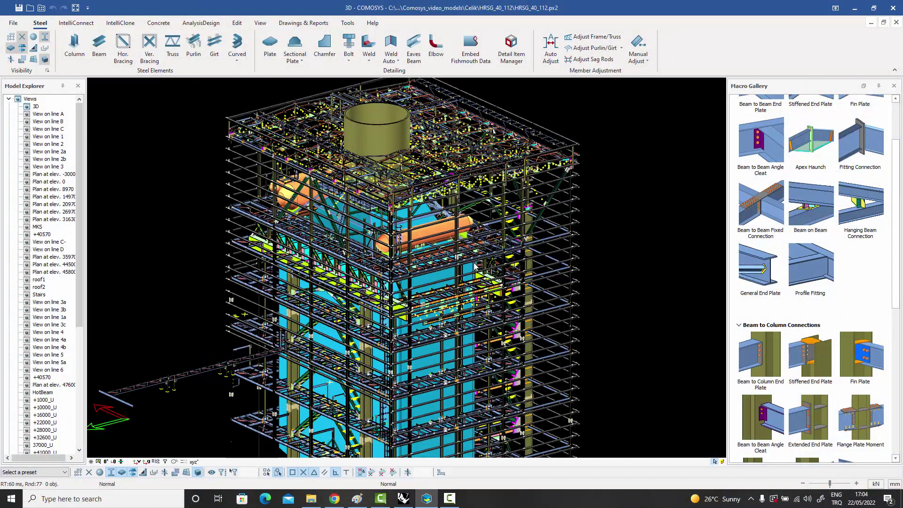
scroll(475, 266, "down", 3)
scroll(475, 266, "up", 5)
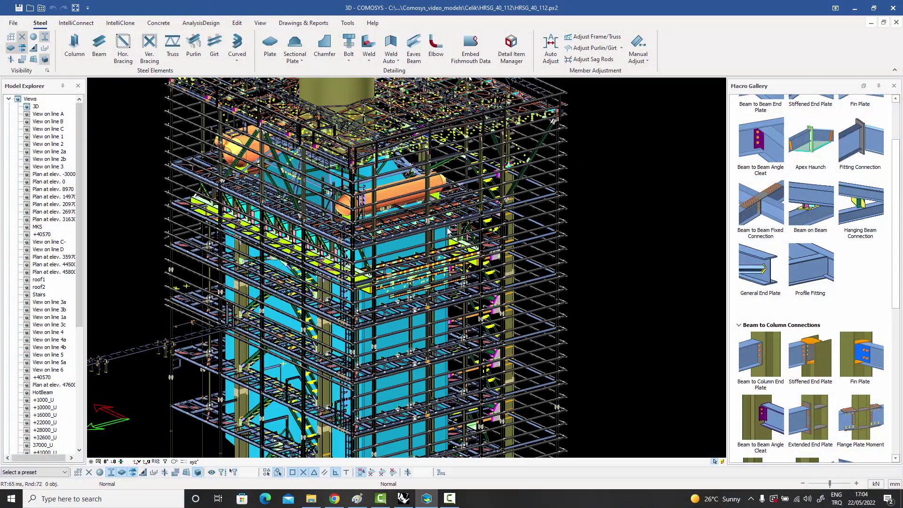
scroll(447, 230, "up", 2)
scroll(448, 230, "up", 2)
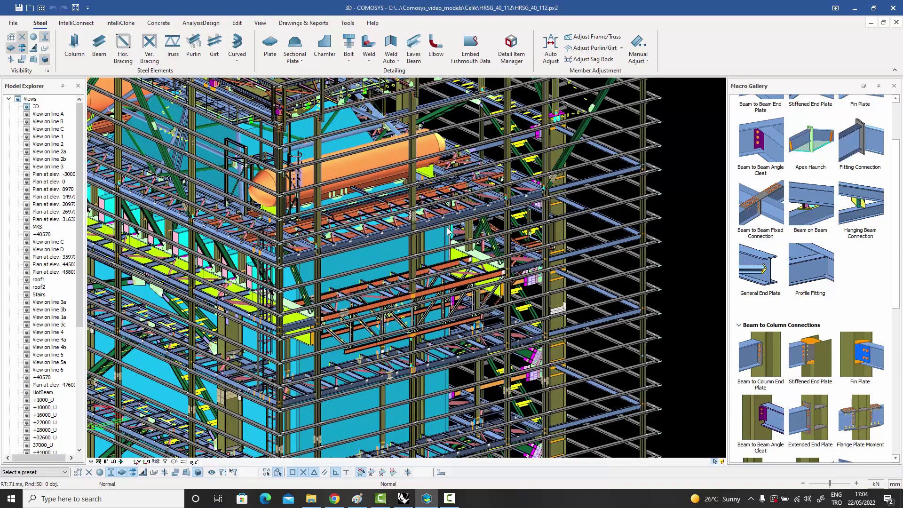
scroll(448, 231, "up", 2)
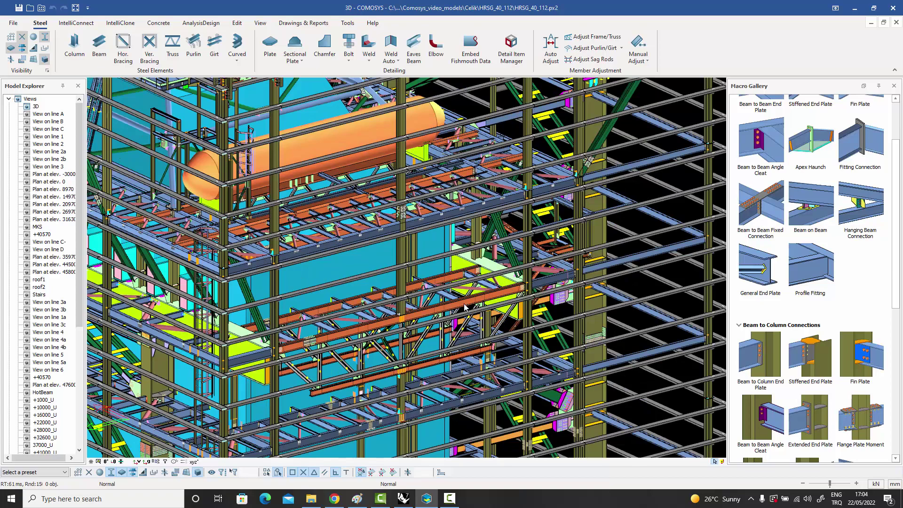
left_click(450, 280)
middle_click_drag(450, 280, 422, 228)
scroll(422, 227, "up", 2)
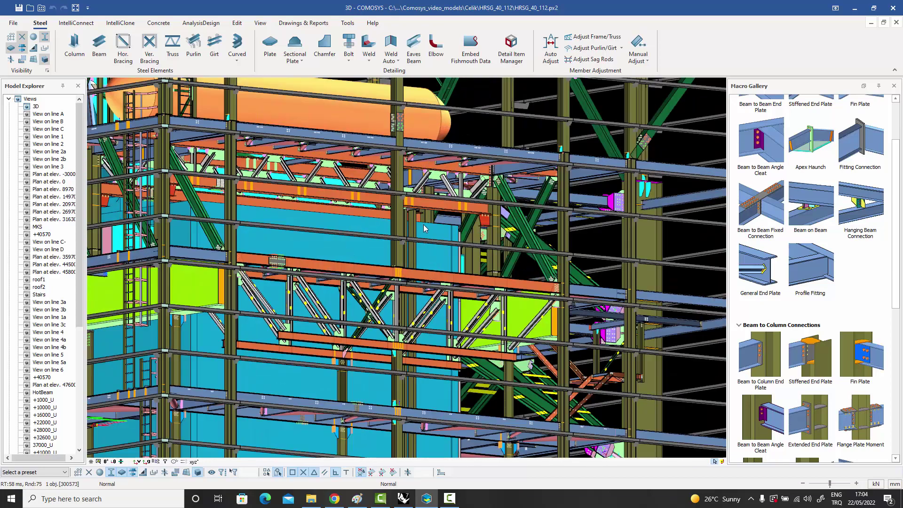
scroll(422, 228, "up", 2)
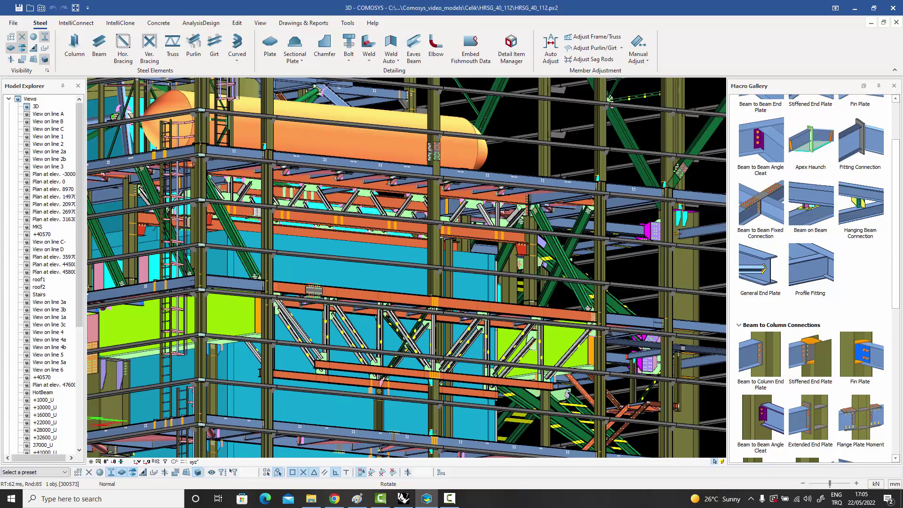
left_click_drag(260, 373, 287, 371)
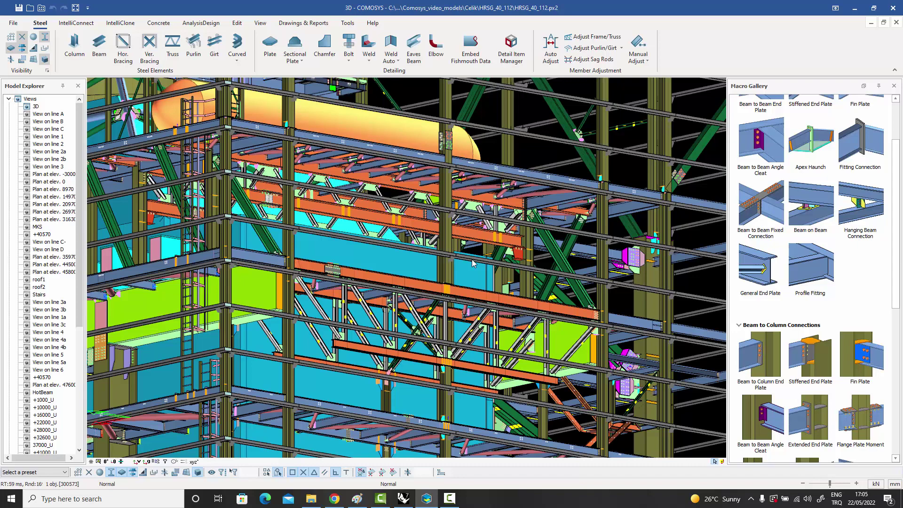
Select the whole assembly of the upper orange truss beneath the drum and show only that assembly.
scroll(482, 258, "up", 5)
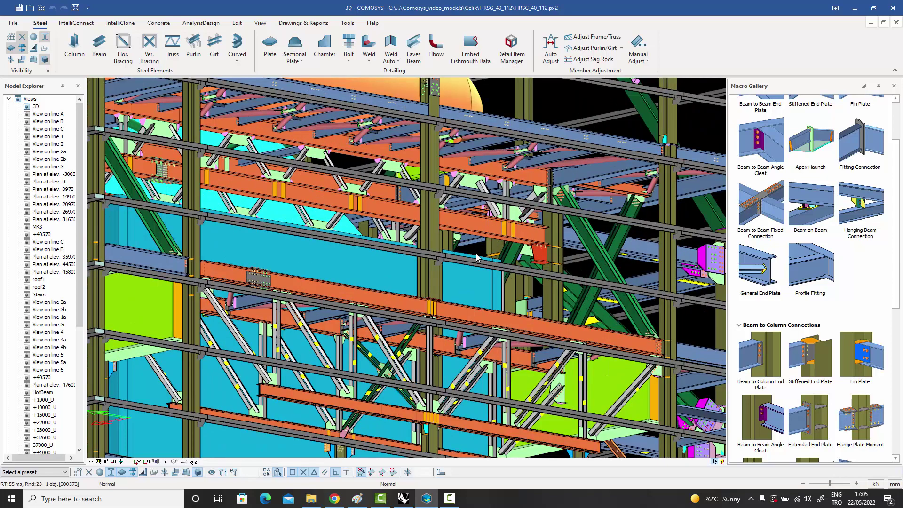
scroll(484, 257, "down", 5)
scroll(474, 251, "up", 3)
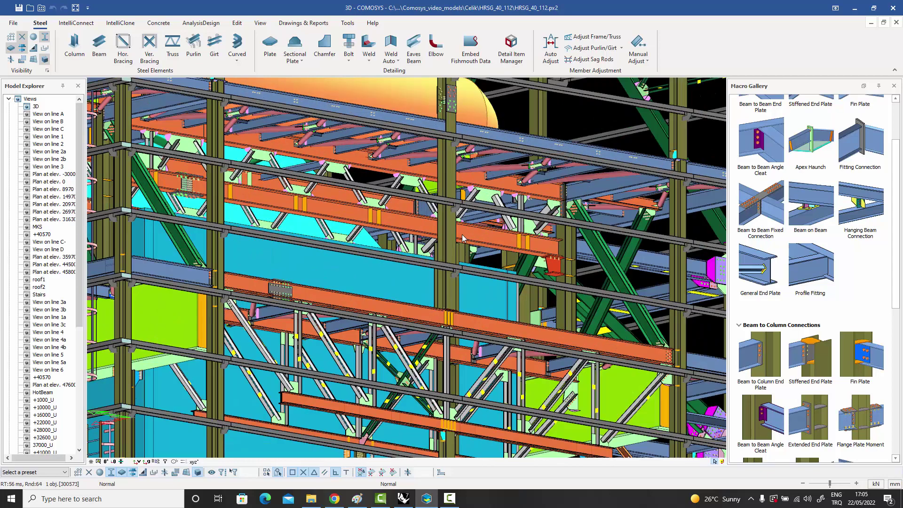
middle_click_drag(463, 239, 513, 266)
scroll(473, 232, "up", 2)
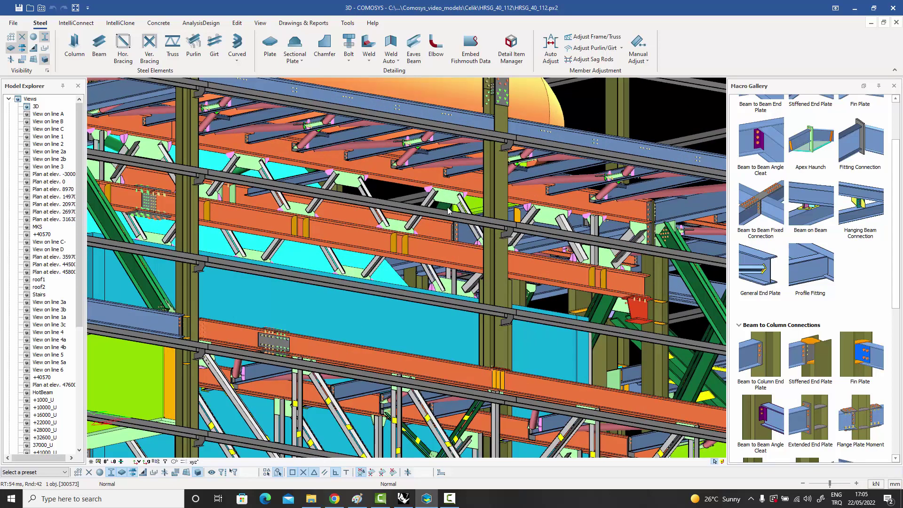
left_click(433, 177)
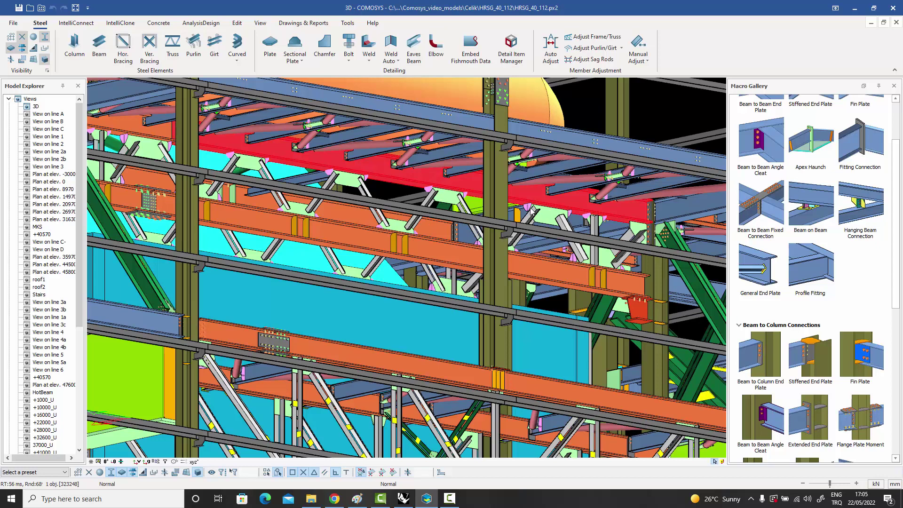
scroll(430, 179, "up", 2)
right_click(426, 168)
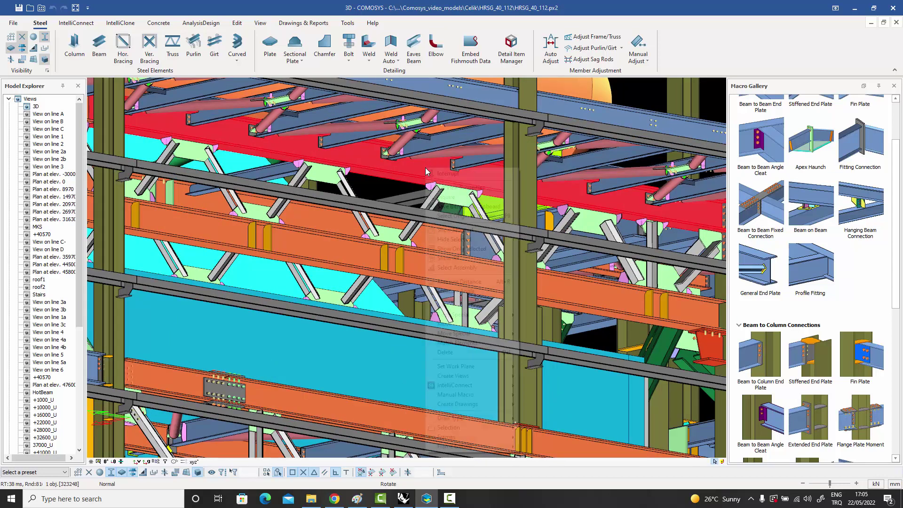
left_click(461, 267)
scroll(461, 264, "down", 1)
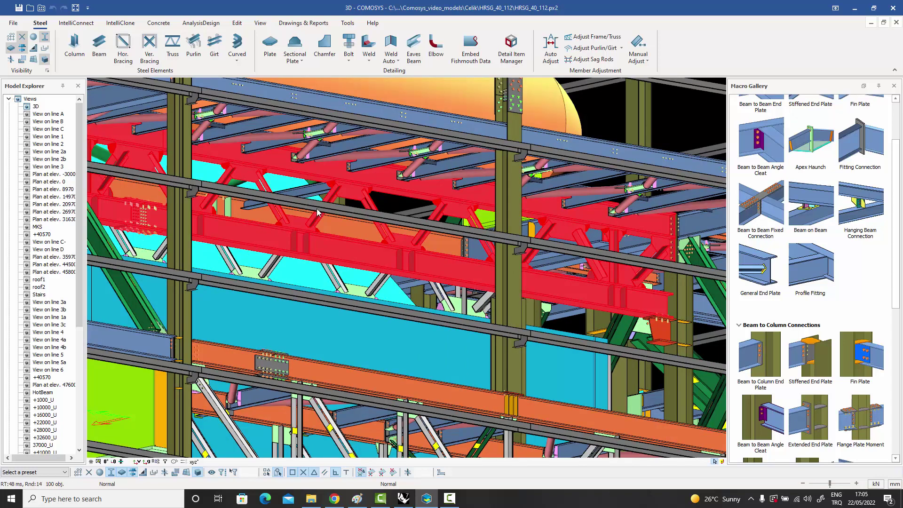
right_click(483, 196)
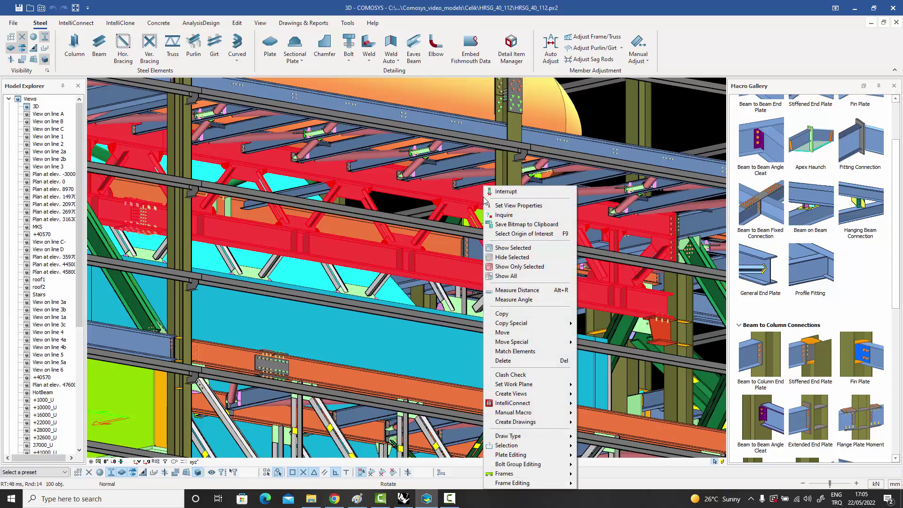
left_click(521, 267)
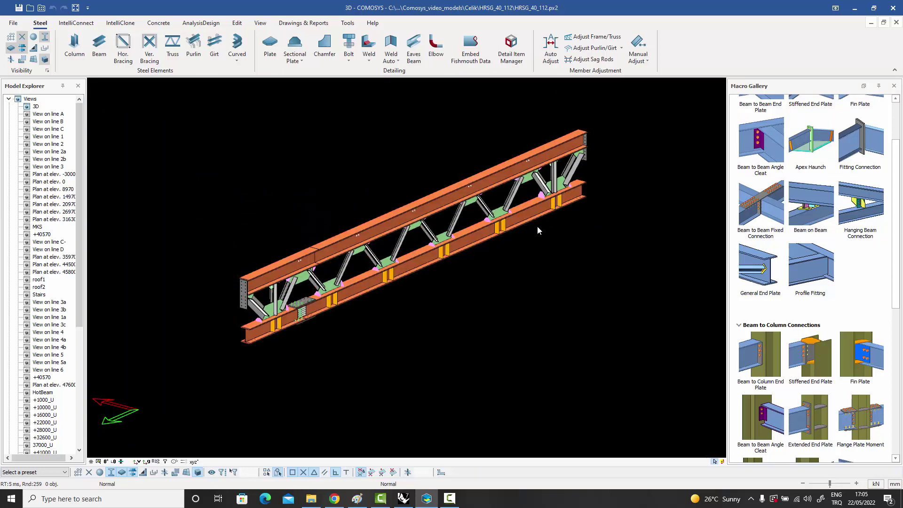
Examine the isolated truss's gusset plates, diagonals, stiffeners, end plates and bolted chord splice along its length.
scroll(538, 226, "up", 4)
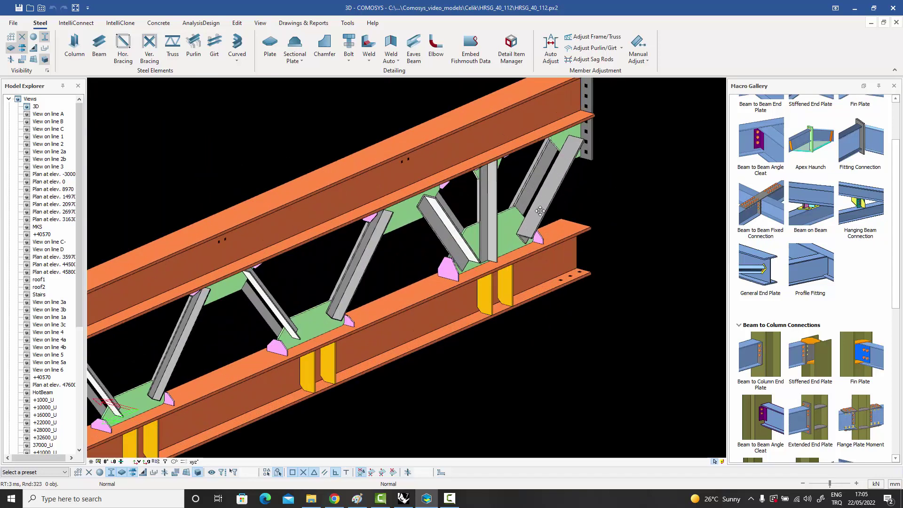
scroll(540, 211, "up", 2)
scroll(522, 189, "down", 5)
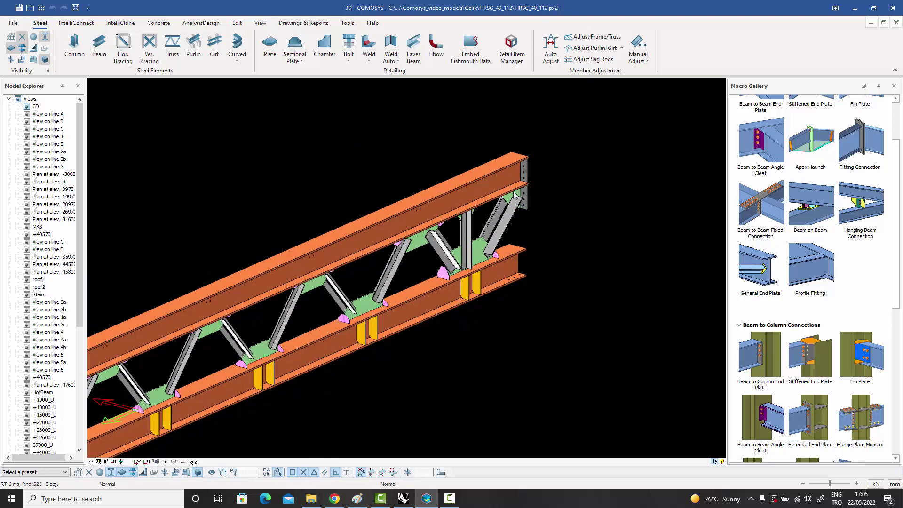
scroll(519, 203, "up", 4)
scroll(451, 273, "down", 5)
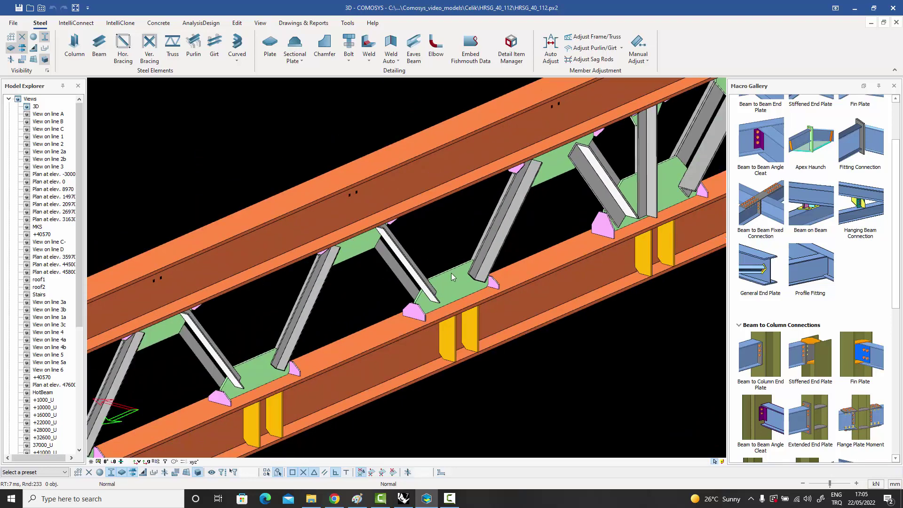
scroll(469, 272, "down", 5)
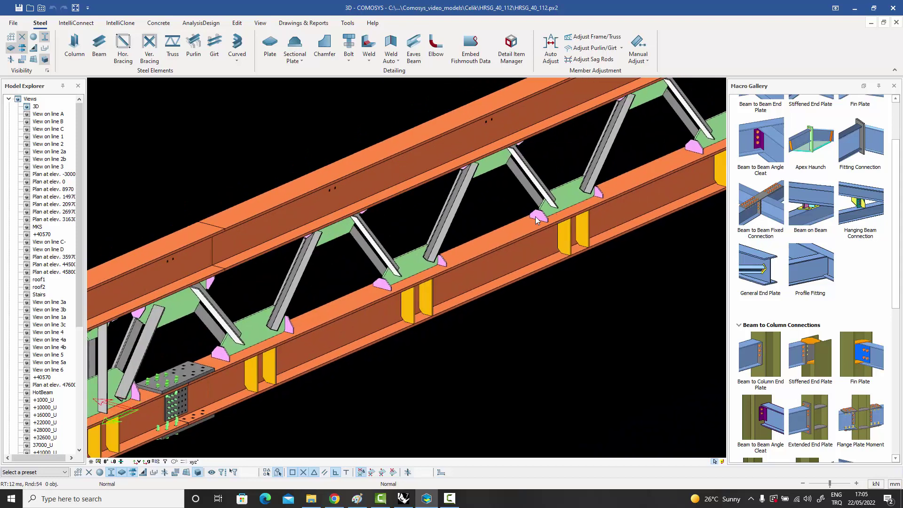
scroll(321, 338, "up", 3)
scroll(314, 335, "down", 1)
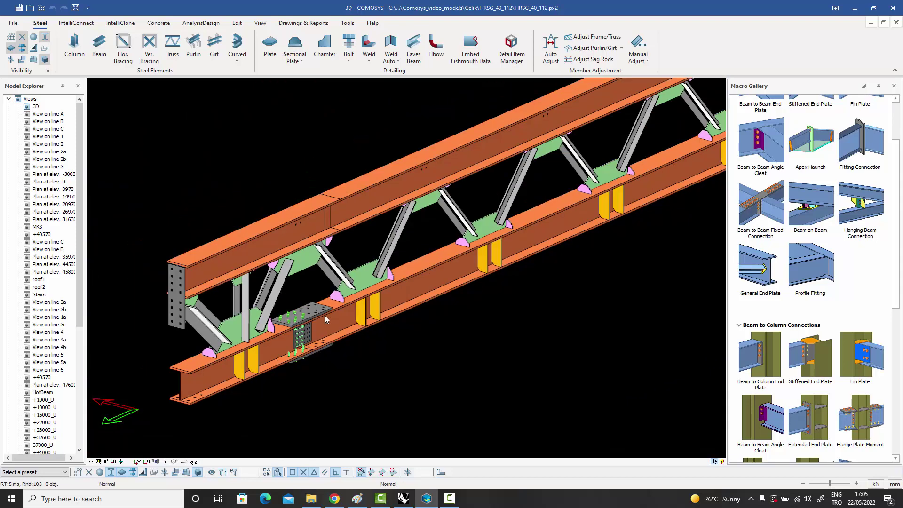
scroll(325, 315, "down", 4)
scroll(430, 309, "up", 4)
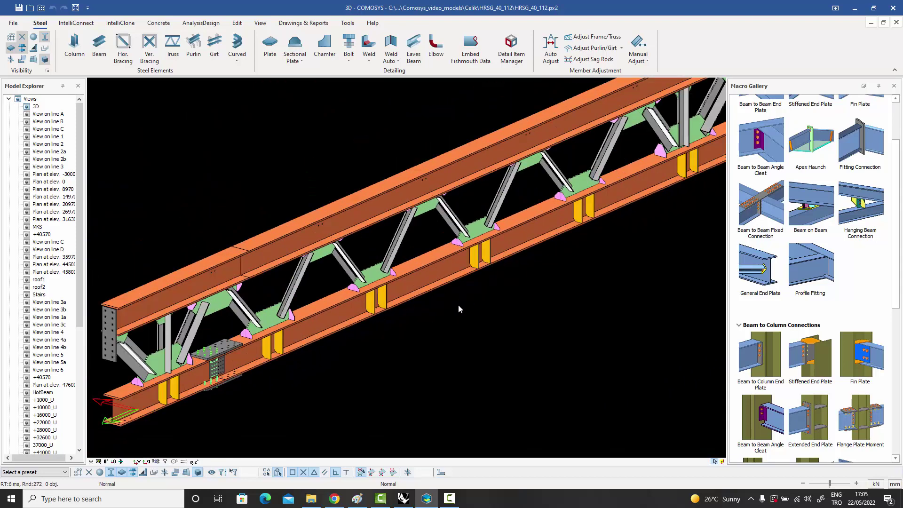
Create an assembly drawing of the isolated truss from its upper chord.
scroll(458, 304, "down", 1)
scroll(468, 205, "up", 4)
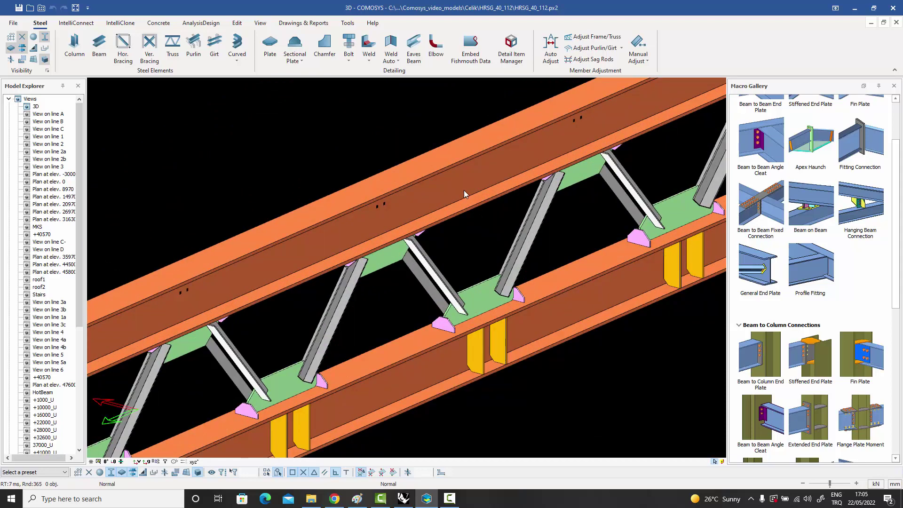
left_click(464, 193)
right_click(463, 193)
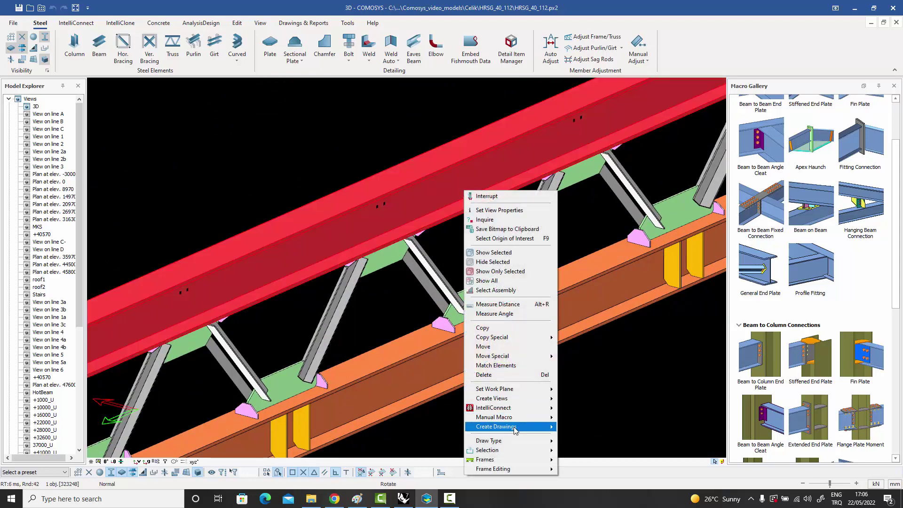
mouse_move(516, 429)
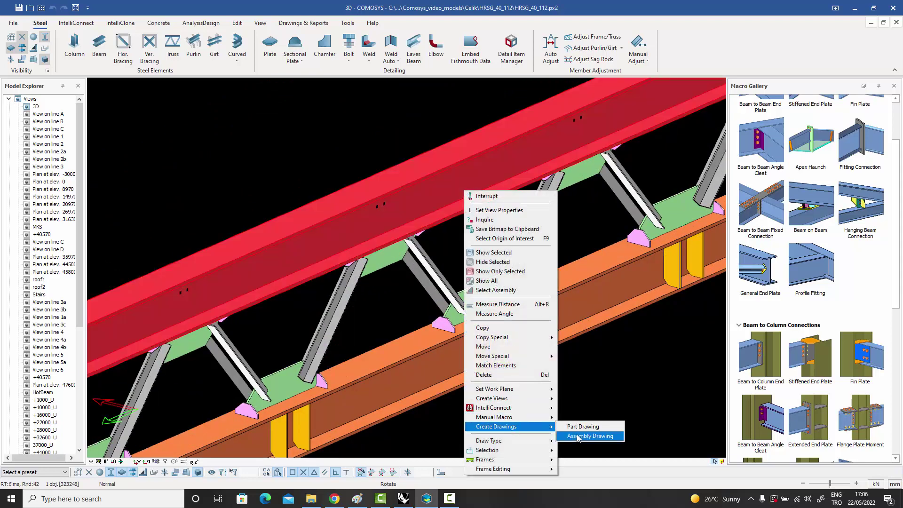
left_click(578, 437)
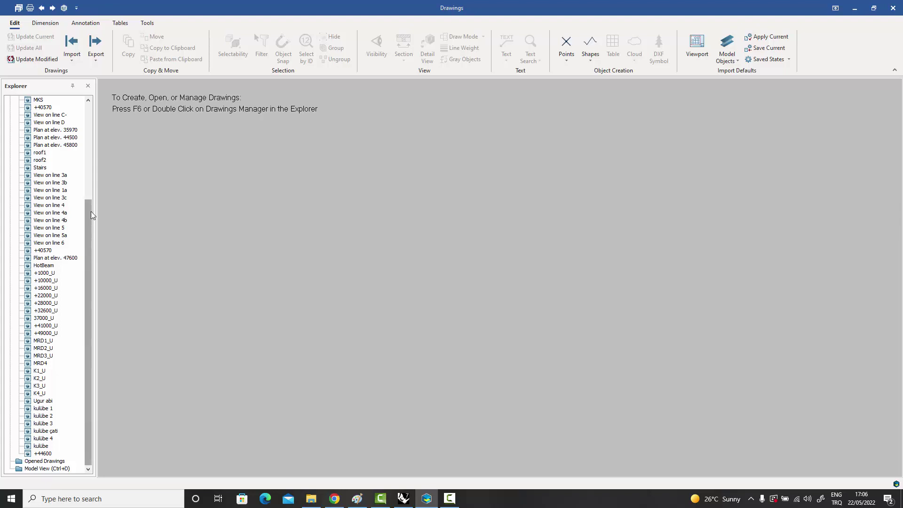
Open drawing 835-156-CE-001 from the Drawings Manager and close the manager.
left_click_drag(91, 211, 106, 111)
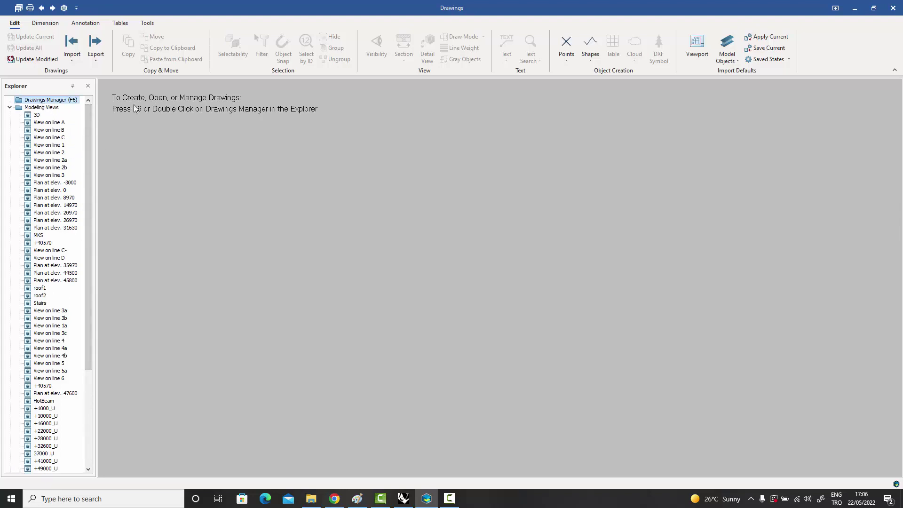
double_click(52, 101)
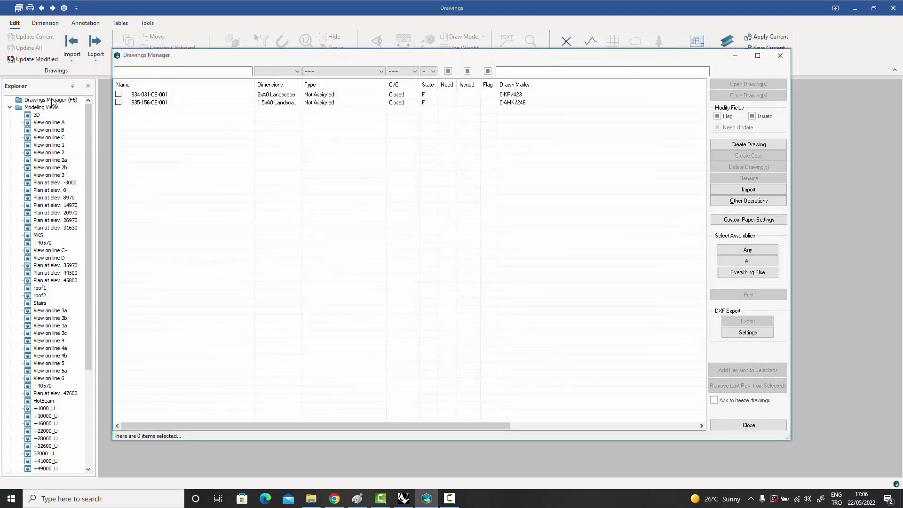
double_click(146, 103)
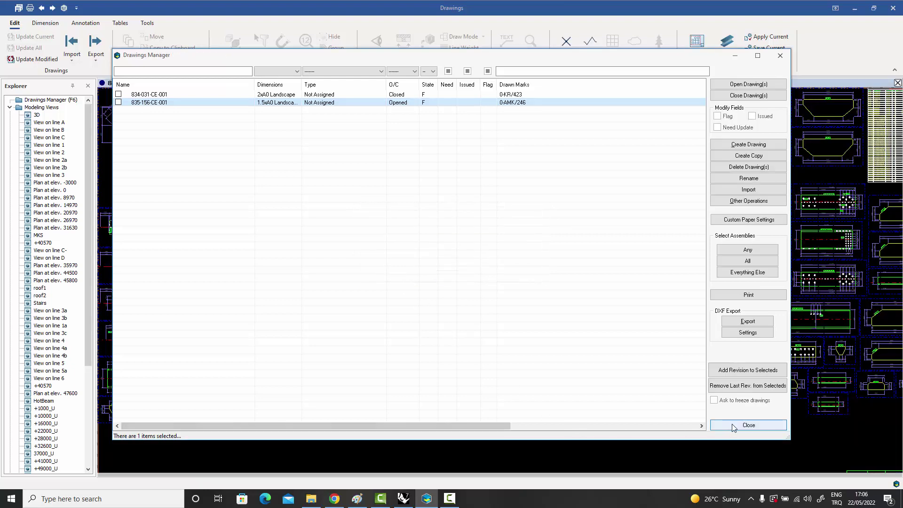
left_click(748, 426)
Examine the drawing's parts list and the overall layout of its truss elevation, sections and plate details.
mouse_move(613, 317)
middle_mouse_down()
mouse_move(614, 347)
mouse_move(587, 329)
mouse_move(413, 340)
middle_mouse_up()
scroll(614, 347, "down", 2)
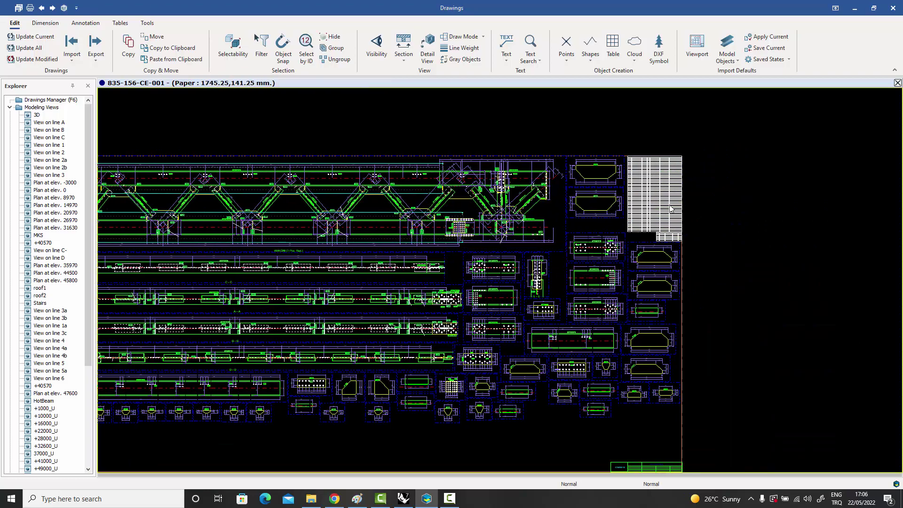
scroll(671, 209, "up", 15)
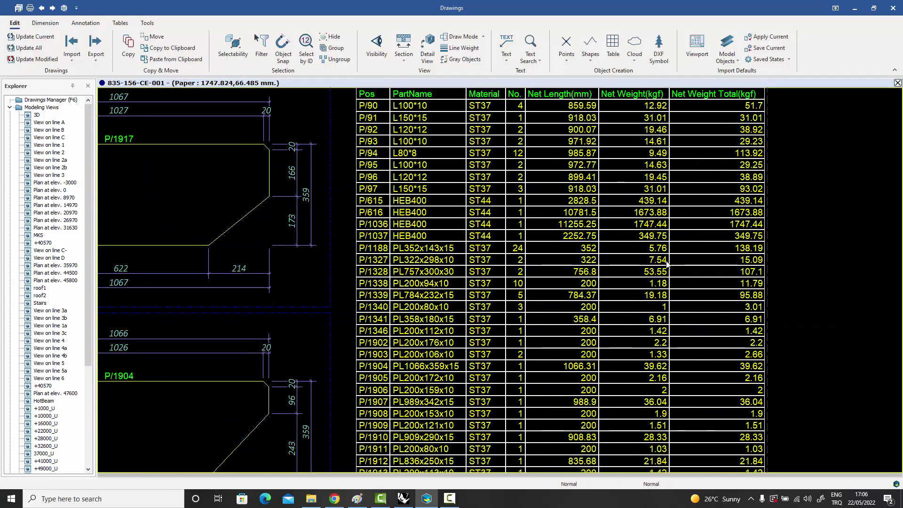
scroll(667, 263, "down", 5)
scroll(664, 289, "down", 8)
middle_click_drag(664, 289, 778, 230)
scroll(777, 230, "down", 3)
scroll(725, 258, "up", 2)
middle_click_drag(610, 285, 717, 259)
middle_click_drag(482, 278, 591, 261)
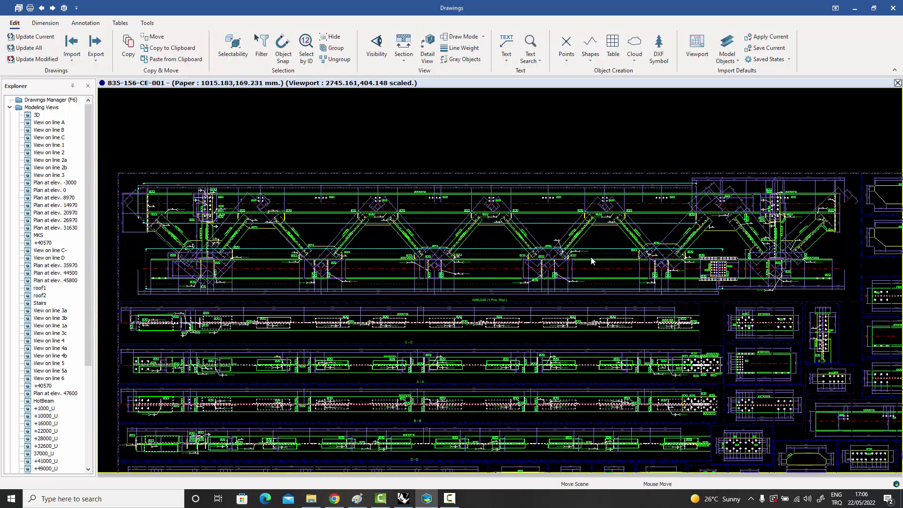
Examine the dimensions, part marks and weld symbols along the truss elevation AMK/246 from one end to the other.
scroll(308, 226, "up", 8)
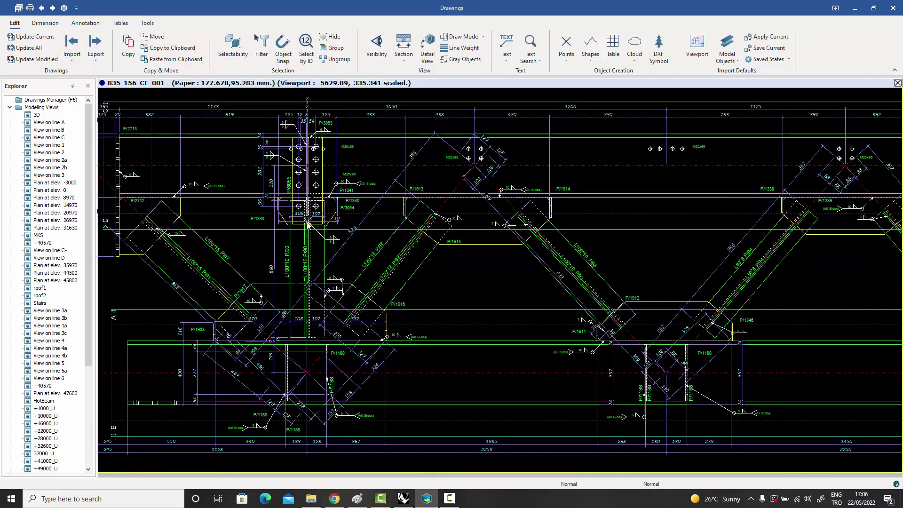
middle_click_drag(391, 196, 342, 231)
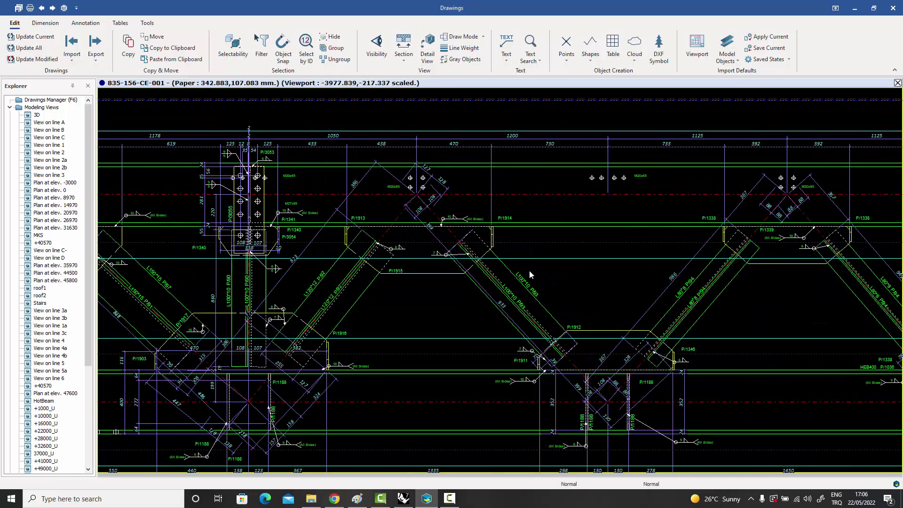
mouse_move(591, 300)
middle_mouse_down()
mouse_move(494, 280)
mouse_move(254, 262)
middle_mouse_up()
middle_click_drag(651, 285, 427, 281)
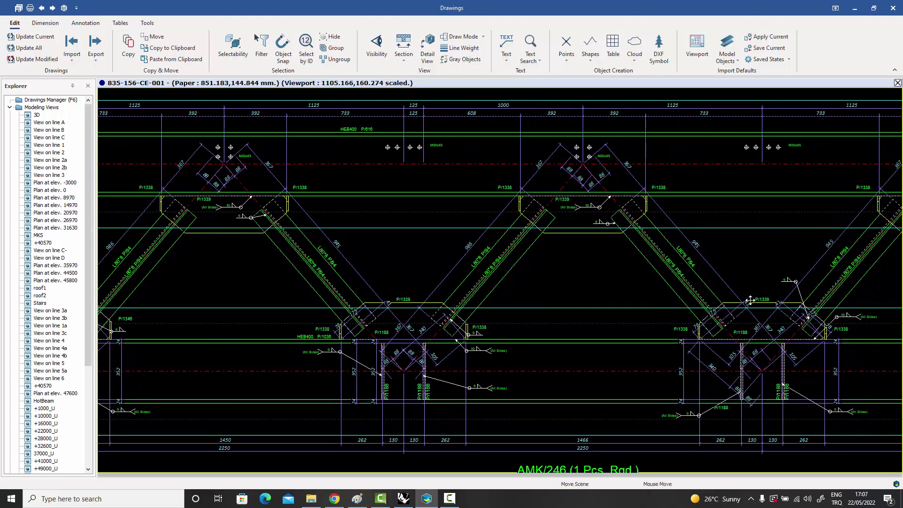
middle_click_drag(754, 299, 520, 298)
scroll(520, 299, "down", 3)
middle_click_drag(639, 312, 558, 306)
middle_click_drag(614, 306, 583, 310)
scroll(584, 310, "down", 3)
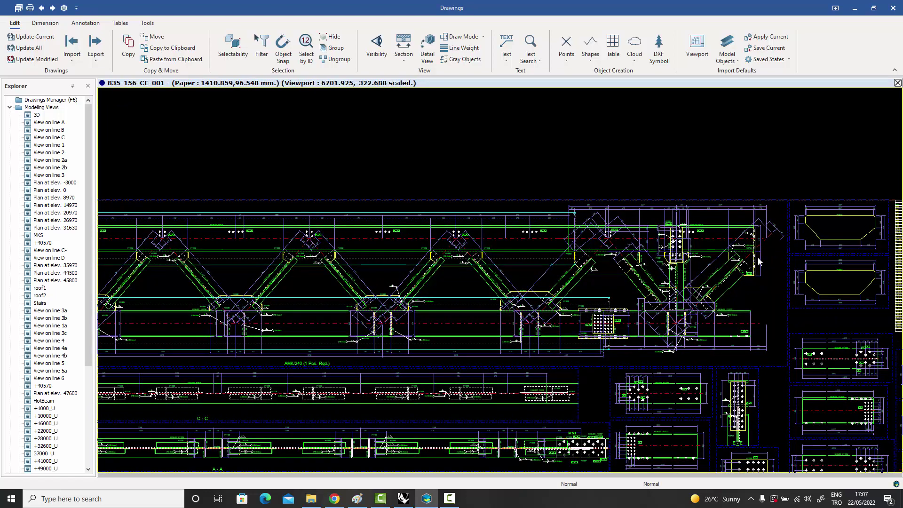
Examine the end joint of the truss elevation AMK/246 and the single-part details of the HEB400 beams, plates and angles.
scroll(759, 262, "up", 4)
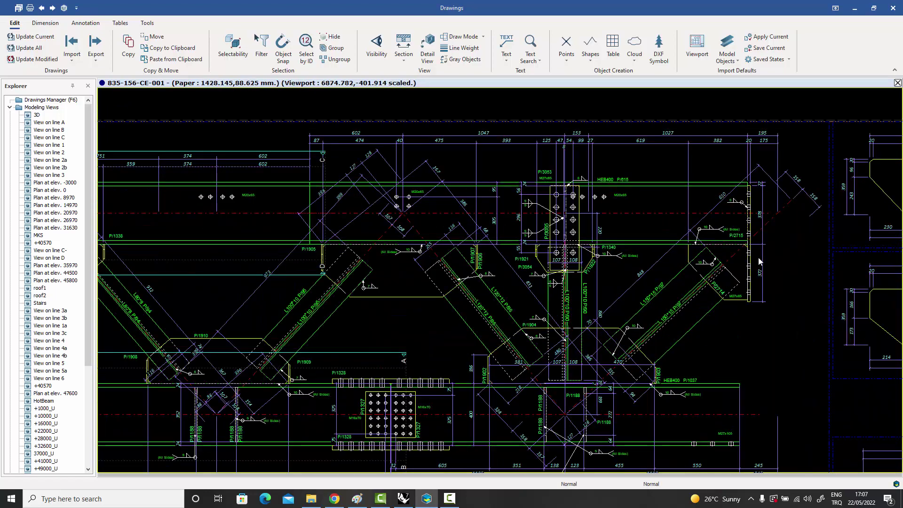
scroll(759, 261, "down", 5)
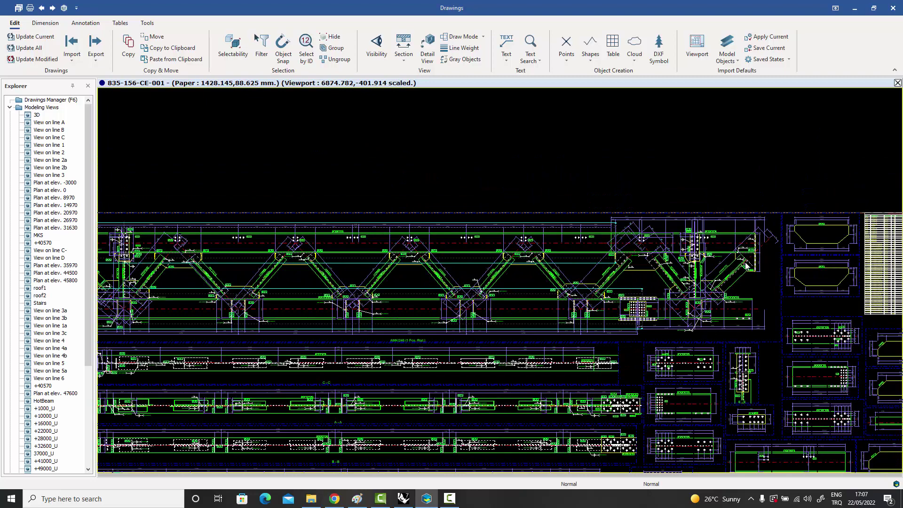
mouse_move(747, 266)
middle_mouse_down()
mouse_move(738, 225)
mouse_move(745, 203)
middle_mouse_up()
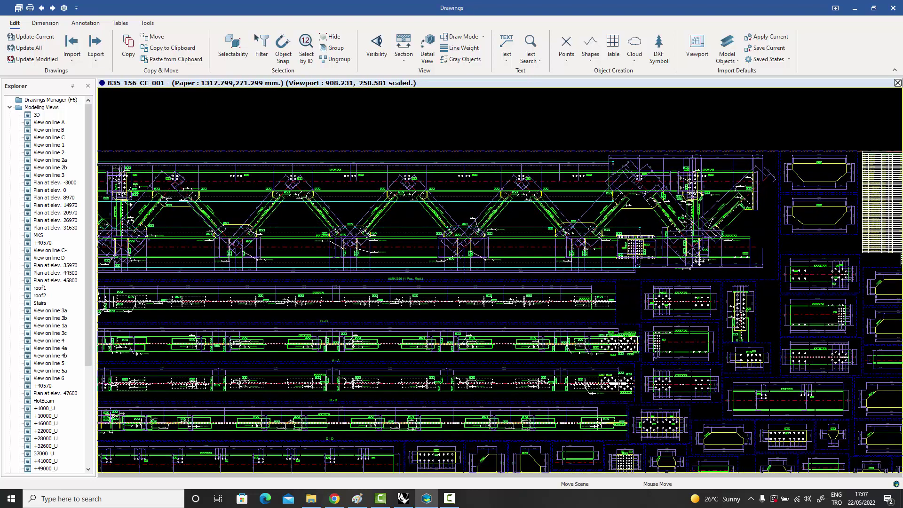
middle_click_drag(700, 261, 699, 260)
scroll(588, 359, "up", 1)
mouse_move(822, 369)
middle_mouse_down()
mouse_move(685, 316)
mouse_move(626, 322)
middle_mouse_up()
scroll(684, 315, "up", 4)
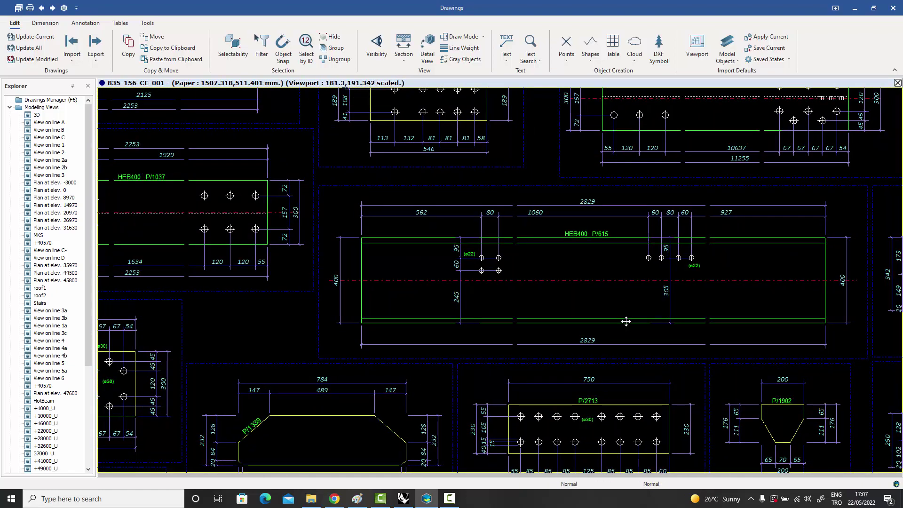
middle_click_drag(616, 389, 635, 267)
scroll(628, 269, "down", 1)
middle_click_drag(601, 312, 686, 250)
scroll(659, 261, "down", 1)
middle_click_drag(623, 293, 708, 274)
scroll(658, 282, "down", 1)
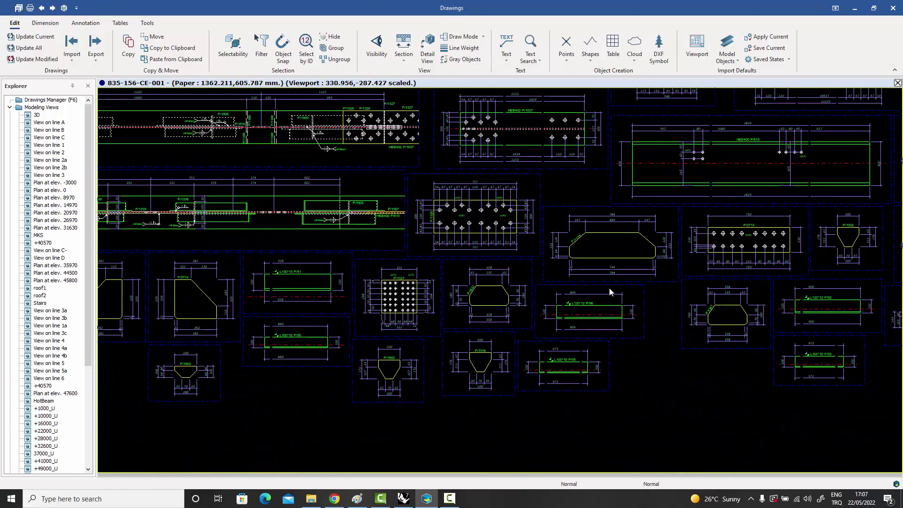
scroll(610, 292, "down", 2)
mouse_move(580, 283)
middle_mouse_down()
mouse_move(642, 282)
mouse_move(632, 354)
middle_mouse_up()
scroll(580, 414, "down", 1)
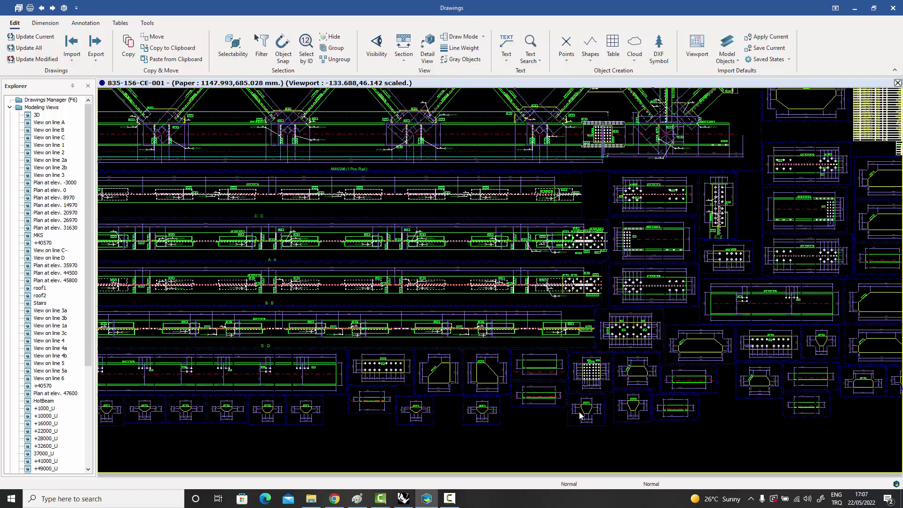
scroll(580, 411, "down", 1)
Open the Assembly Macro settings from the properties of drawing 835-156-CE-001.
double_click(549, 442)
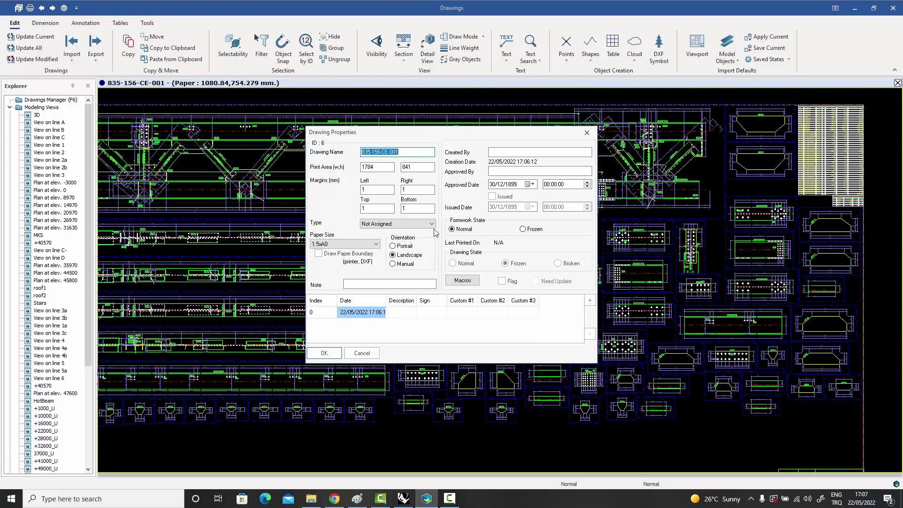
left_click(461, 280)
left_click(372, 179)
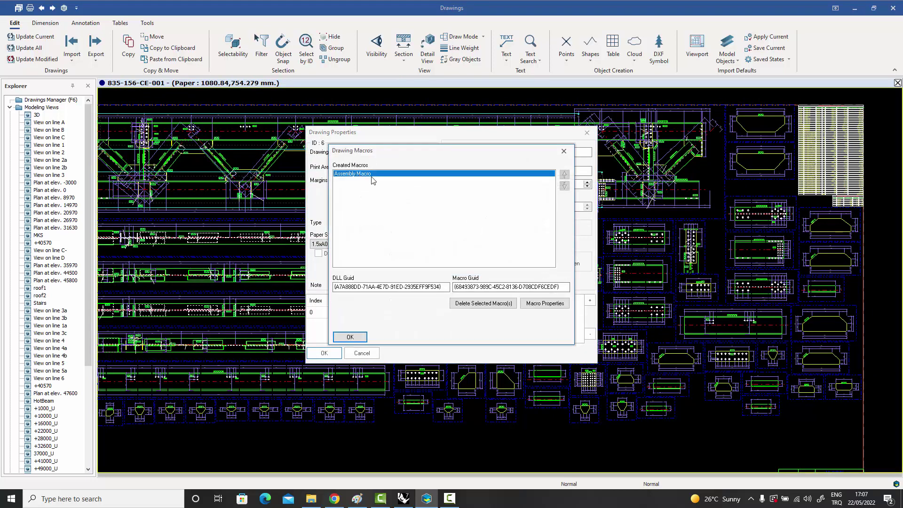
double_click(371, 178)
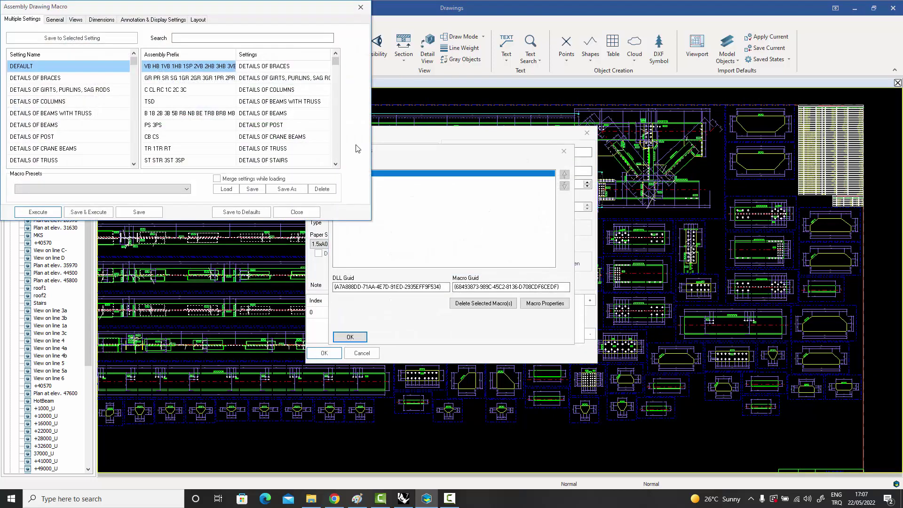
Review the macro's general, view, dimension, annotation and display, and layout settings, and close all dialogs without changes.
left_click(56, 19)
left_click(76, 19)
left_click(102, 20)
left_click(146, 19)
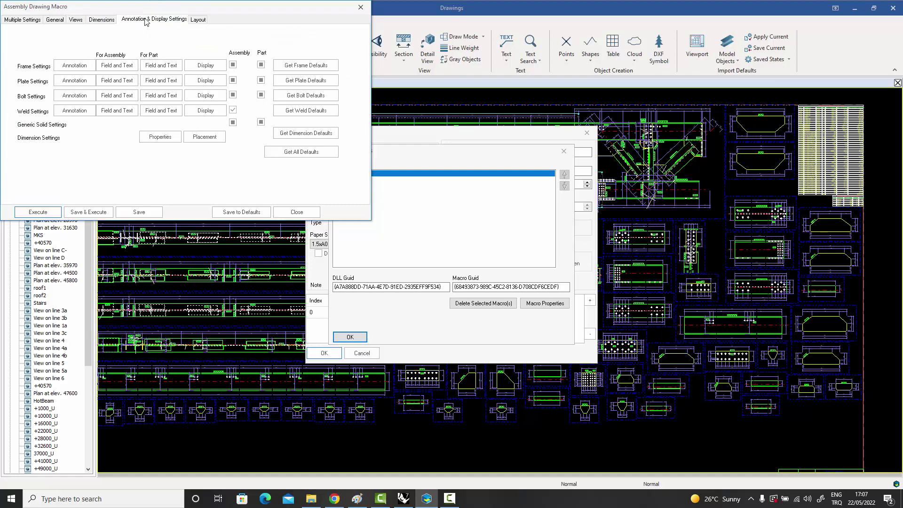
left_click(198, 20)
left_click(361, 8)
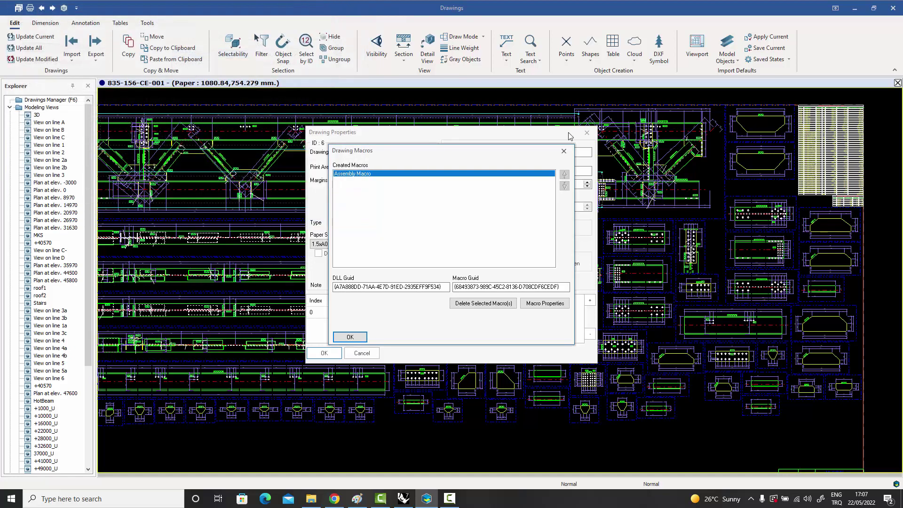
left_click(352, 337)
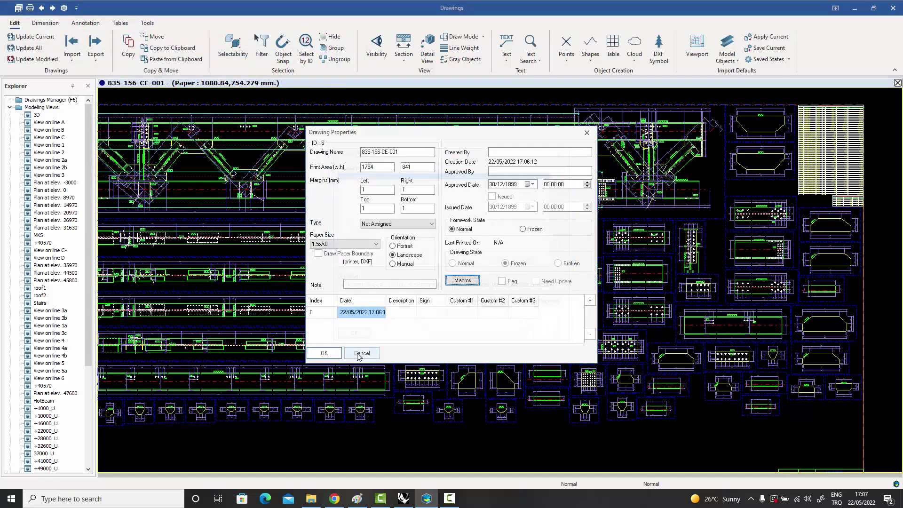
left_click(358, 355)
scroll(489, 141, "up", 1)
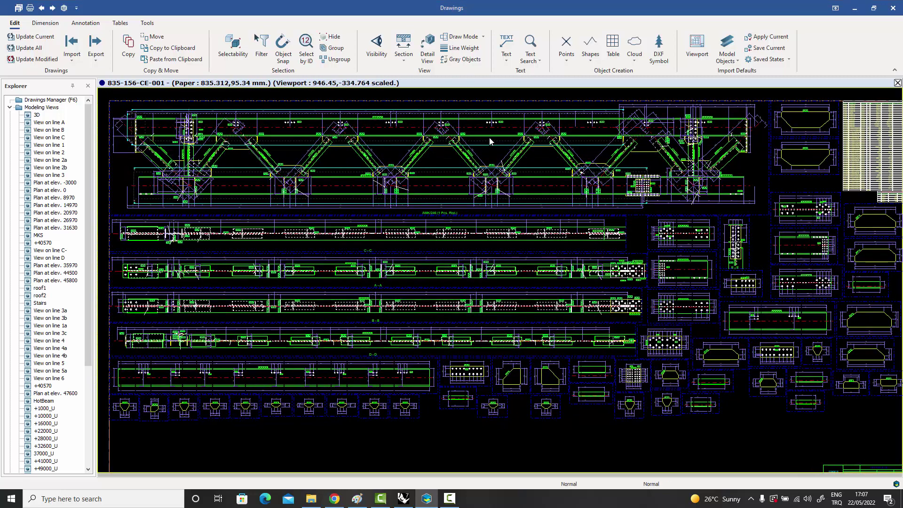
scroll(484, 202, "up", 5)
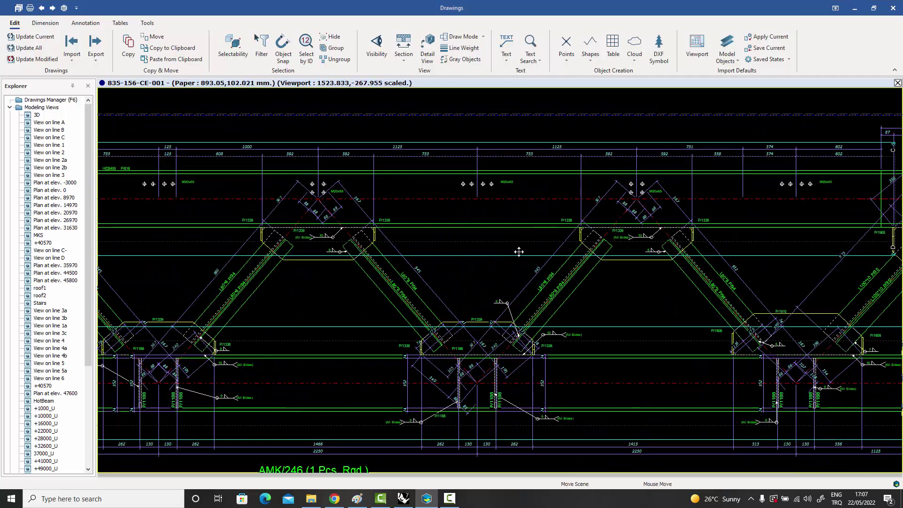
middle_click_drag(519, 252, 489, 245)
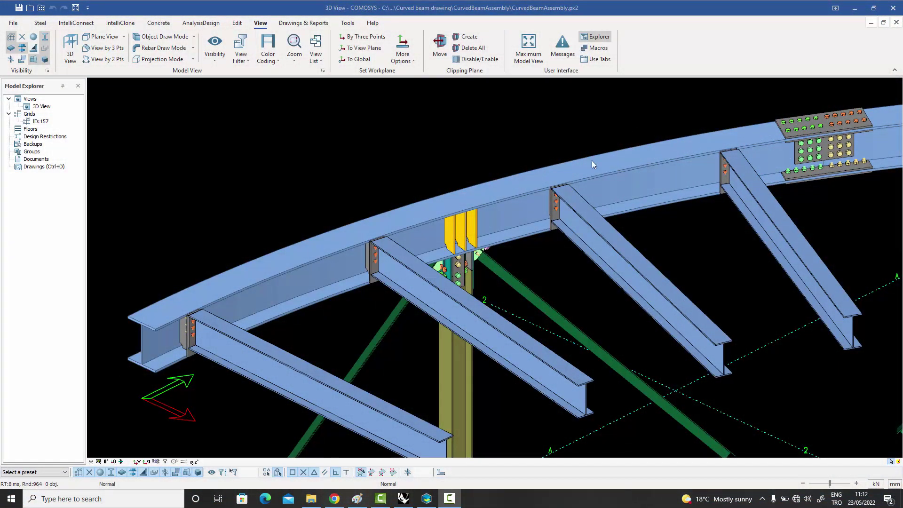
Isolate the complete assembly of the curved beam in the CurvedBeamAssembly model to view it, and restore the whole model.
left_click(517, 177)
right_click(516, 176)
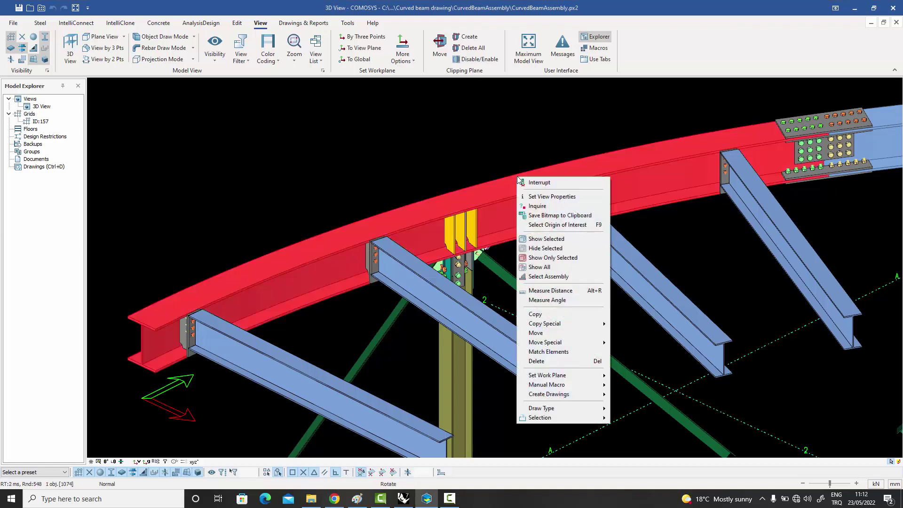
left_click(551, 278)
right_click(544, 180)
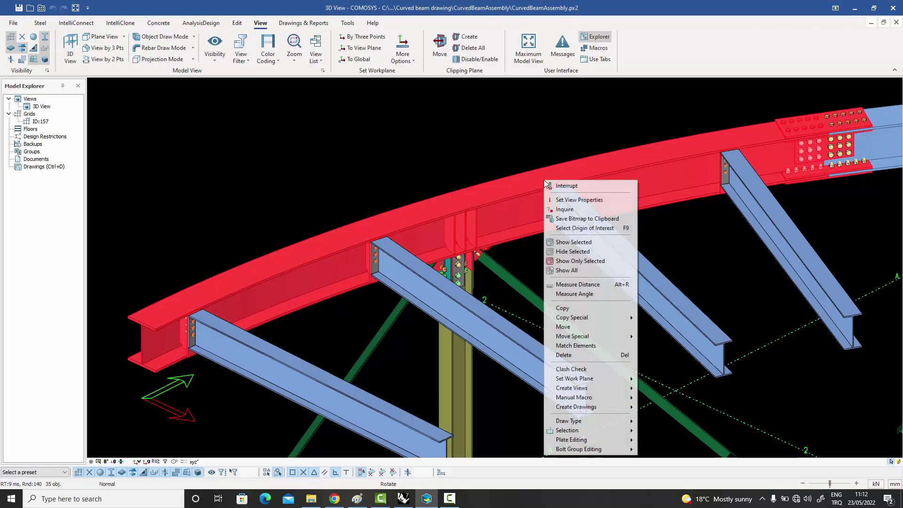
left_click(582, 261)
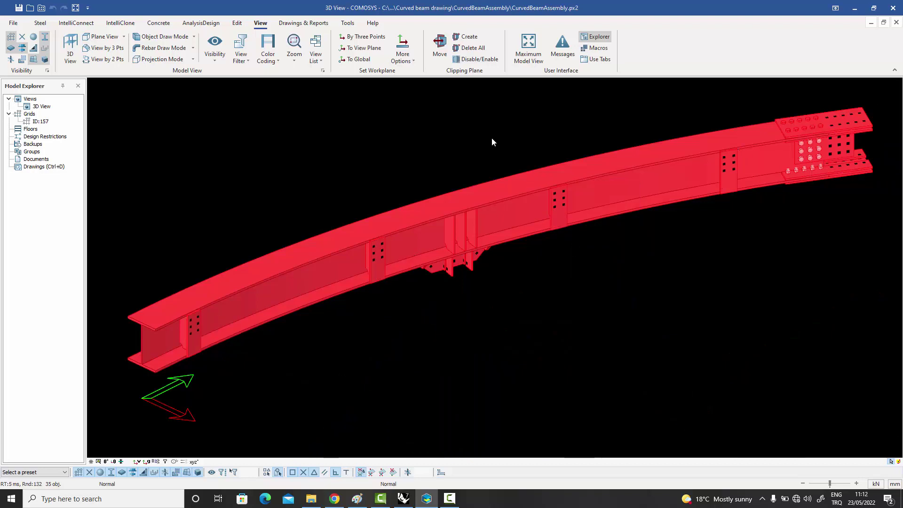
left_click(492, 138)
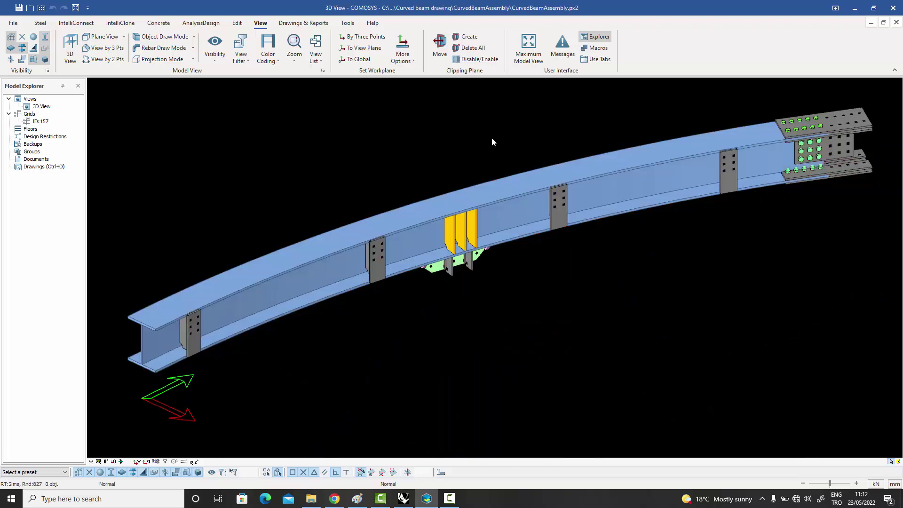
right_click(492, 141)
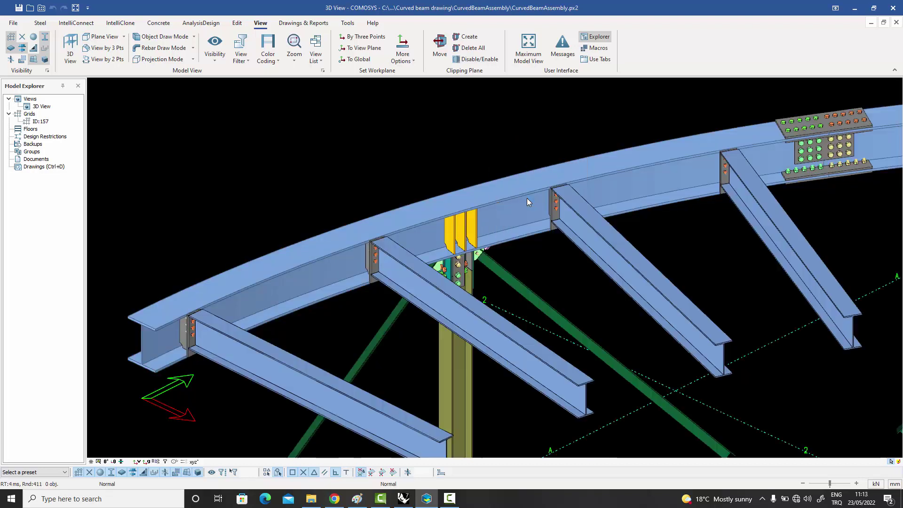
Open the curved beam's assembly drawing 835-156-CE-001 from the Drawings Manager.
left_click(527, 199)
double_click(46, 167)
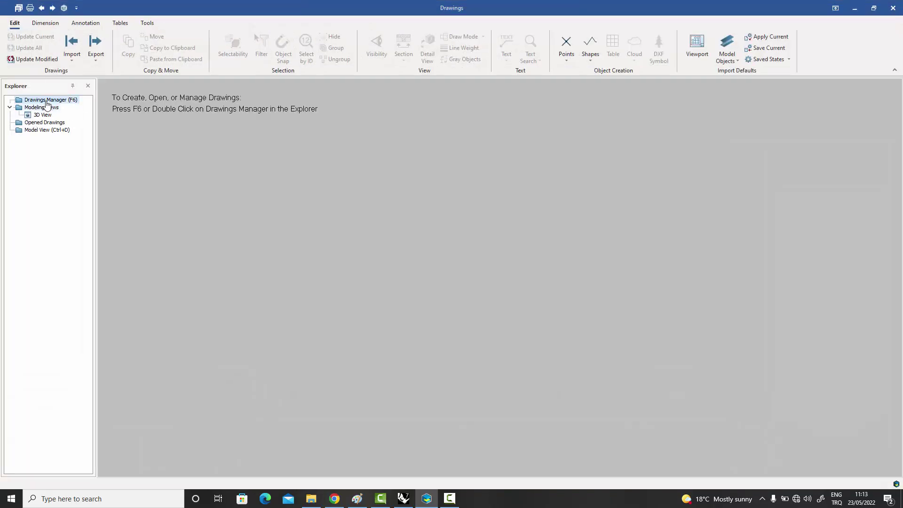
double_click(46, 101)
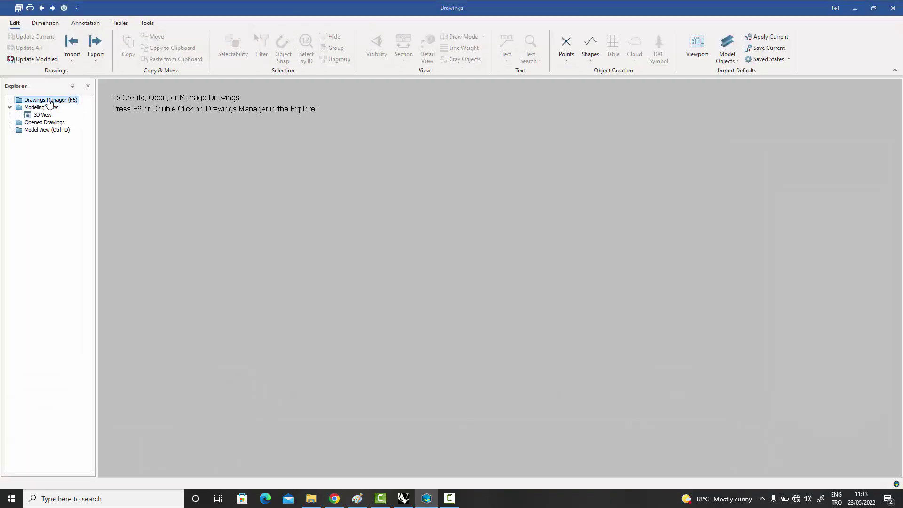
left_click(154, 103)
double_click(154, 103)
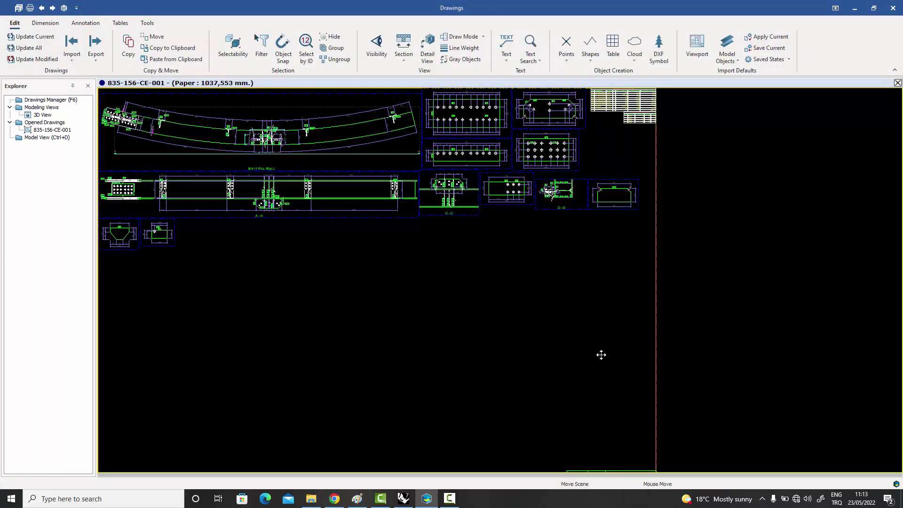
Examine the drawing's plate details, sections C-C and D-D, and the free end of the curved beam elevation.
middle_click_drag(600, 355, 699, 391)
scroll(671, 207, "up", 3)
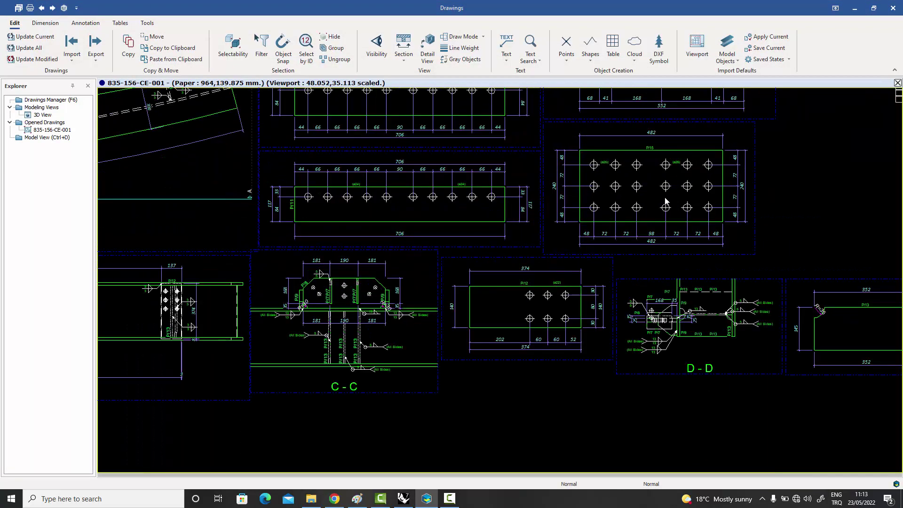
scroll(691, 293, "down", 1)
scroll(501, 256, "up", 3)
middle_click_drag(502, 256, 653, 296)
scroll(449, 254, "up", 3)
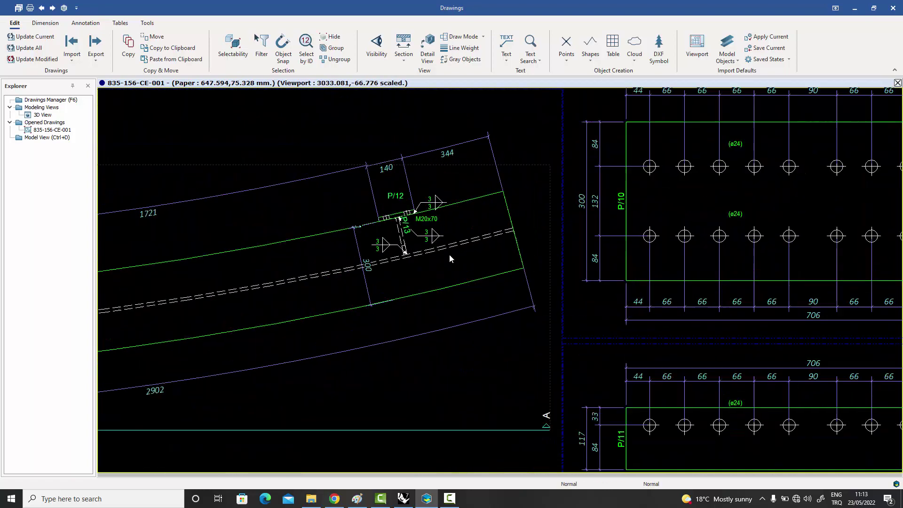
middle_click_drag(452, 253, 544, 256)
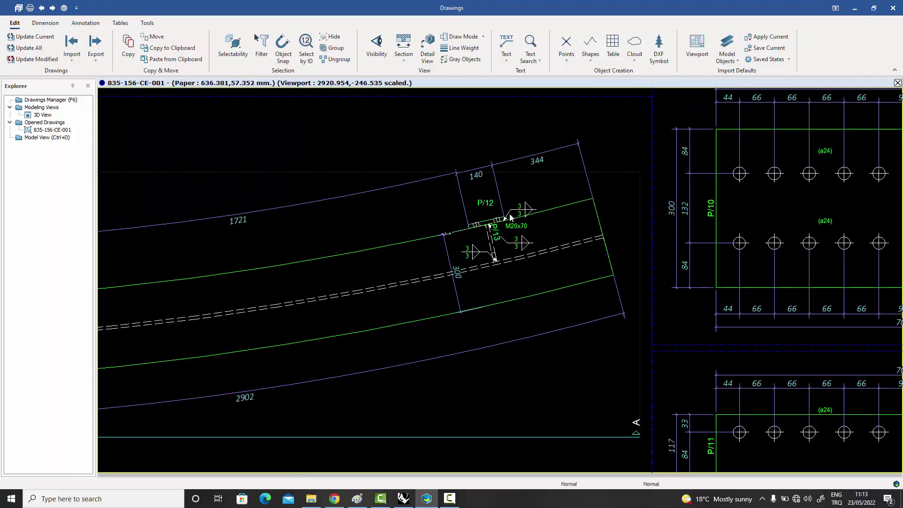
Examine the dimensions, part marks and weld symbols along the curved beam elevation B/4 up to its bolted splice.
scroll(505, 221, "down", 2)
mouse_move(468, 235)
middle_mouse_down()
mouse_move(540, 226)
mouse_move(427, 252)
mouse_move(560, 253)
middle_mouse_up()
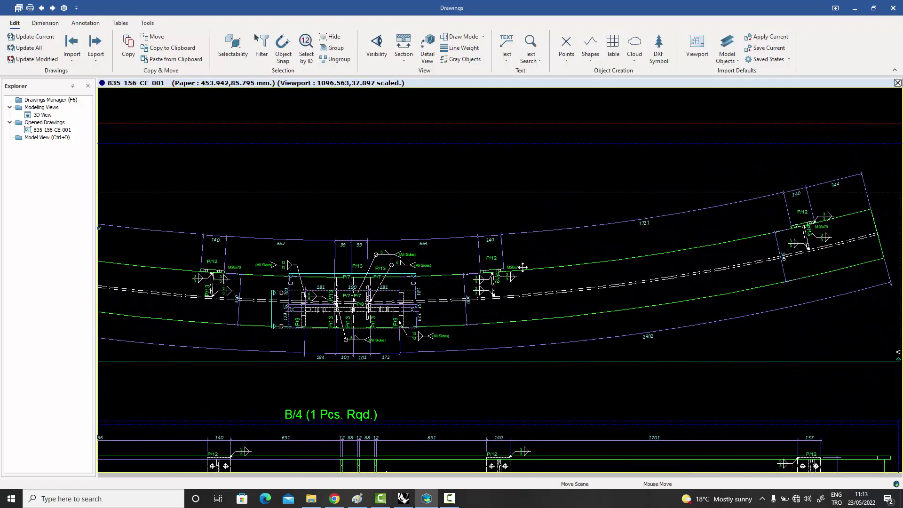
middle_click_drag(427, 269, 541, 273)
middle_click_drag(330, 263, 570, 285)
middle_click_drag(220, 247, 353, 261)
scroll(354, 260, "down", 4)
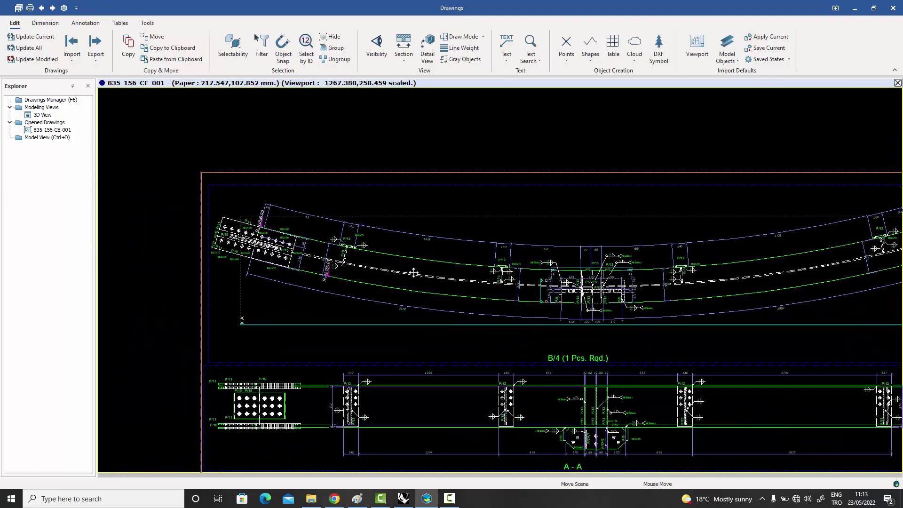
middle_click_drag(573, 257, 385, 246)
mouse_move(535, 282)
middle_mouse_down()
mouse_move(436, 263)
mouse_move(357, 268)
middle_mouse_up()
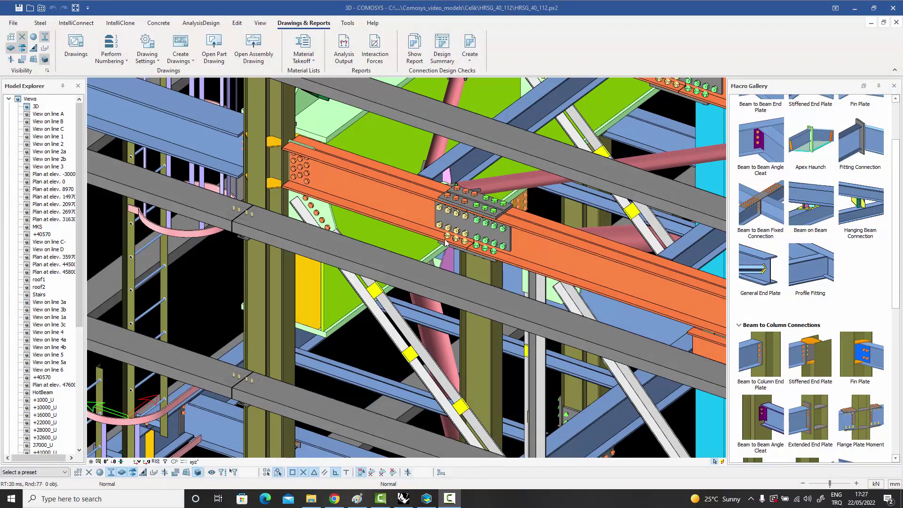
Create part drawings of the brace gusset plate, the beam's web splice plate and the lower column stiffener in the HRSG_40_112 model.
left_click(327, 216)
middle_click_drag(328, 215, 322, 210)
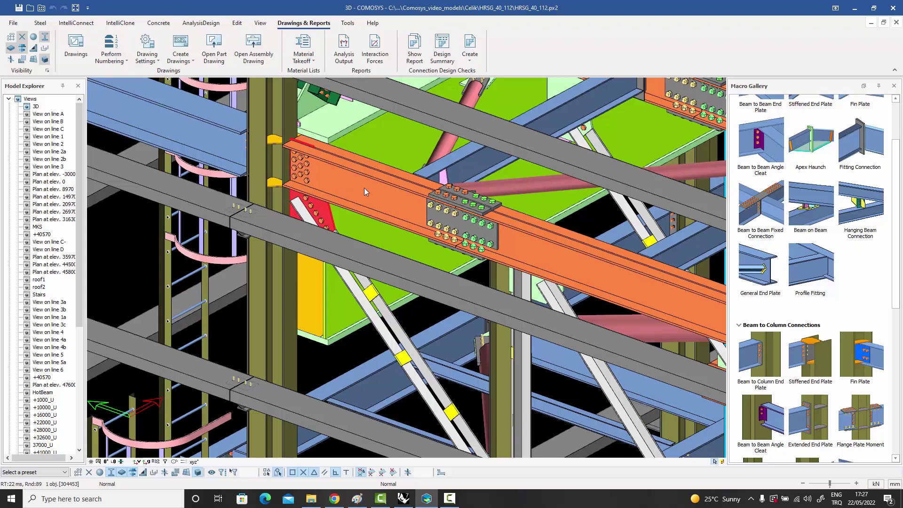
scroll(480, 234, "up", 3)
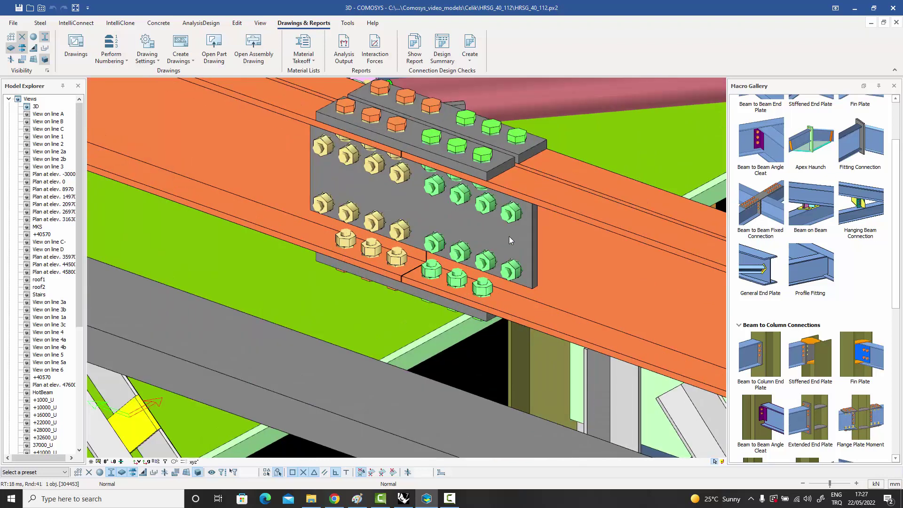
left_click(517, 238)
scroll(520, 238, "down", 5)
scroll(391, 207, "up", 5)
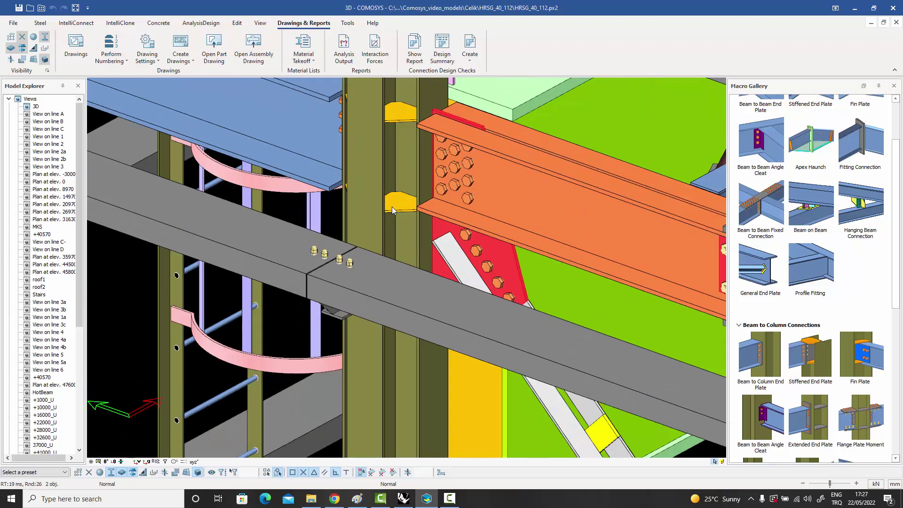
left_click(422, 218)
scroll(422, 218, "down", 3)
scroll(400, 212, "up", 2)
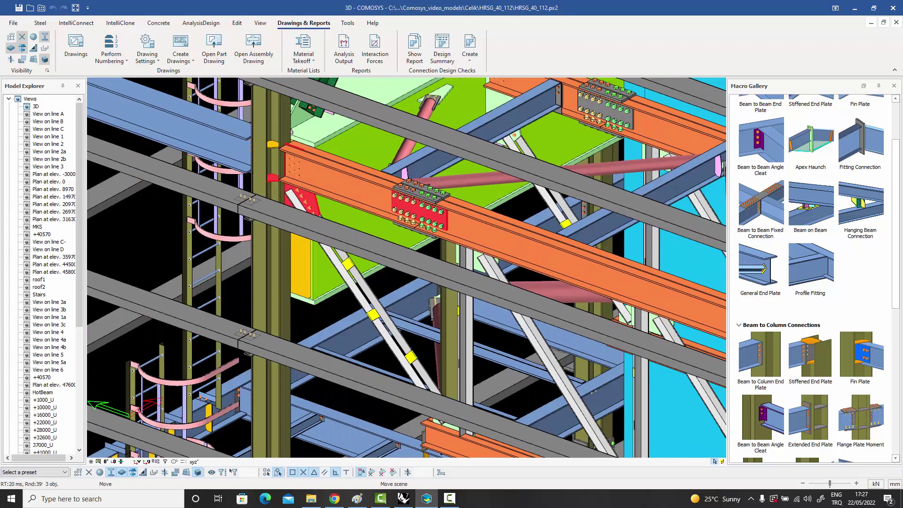
right_click(352, 198)
mouse_move(409, 424)
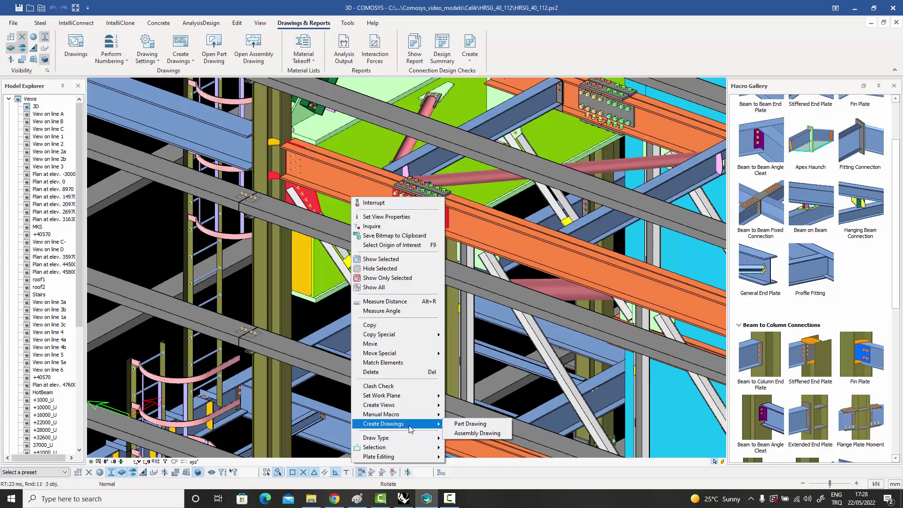
left_click(485, 426)
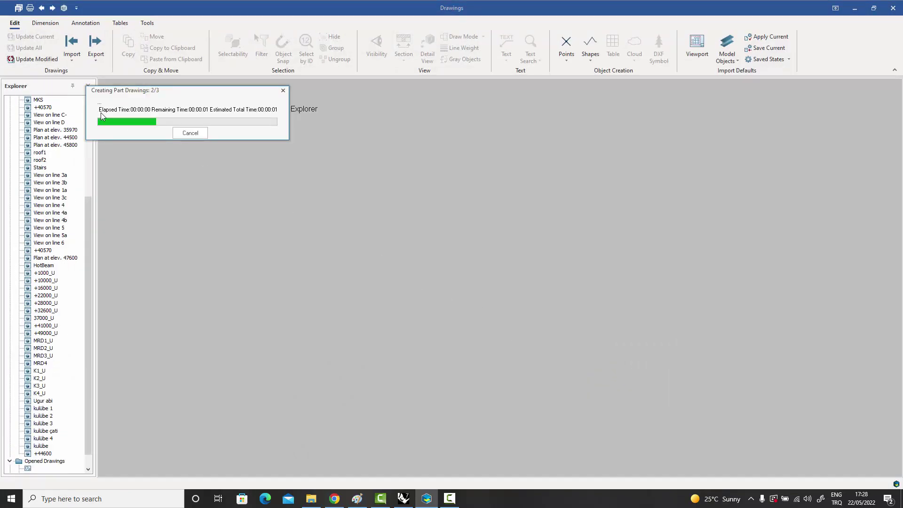
Open part drawing P-1302 from the Drawings Manager.
scroll(89, 105, "up", 6)
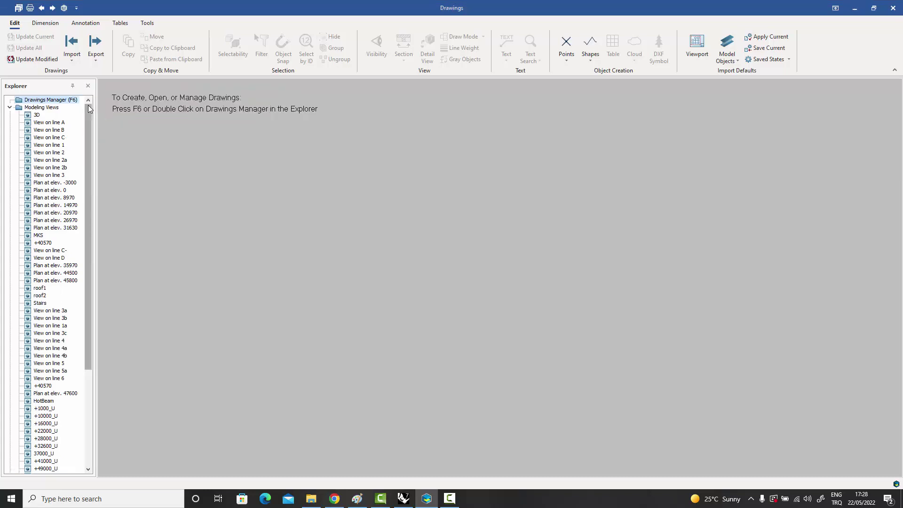
double_click(69, 101)
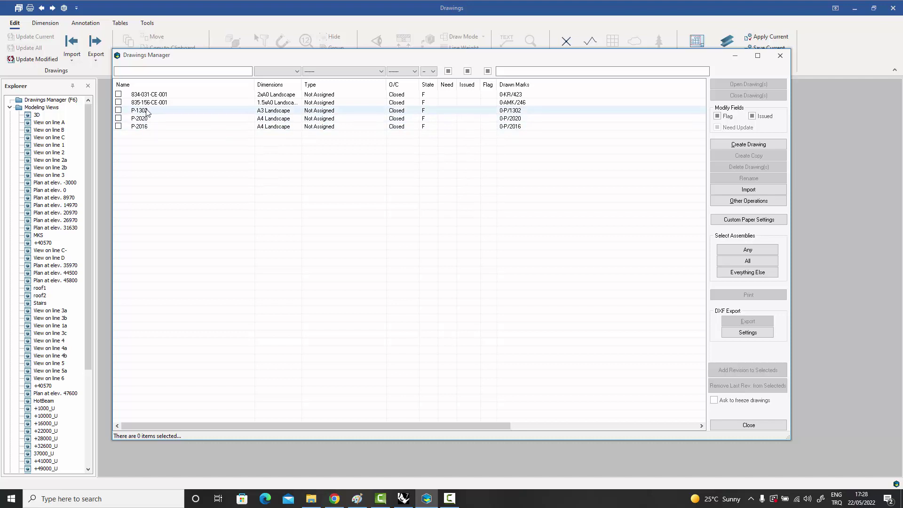
double_click(140, 110)
left_click(748, 425)
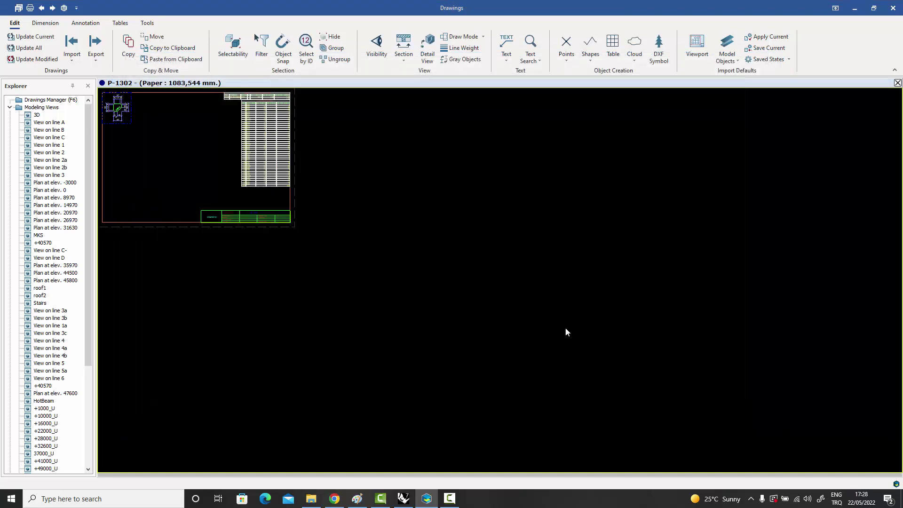
Examine the plate dimensions, the material list and the Part in Assemblies table on drawing P-1302.
middle_click_drag(566, 332, 665, 379)
scroll(238, 165, "up", 5)
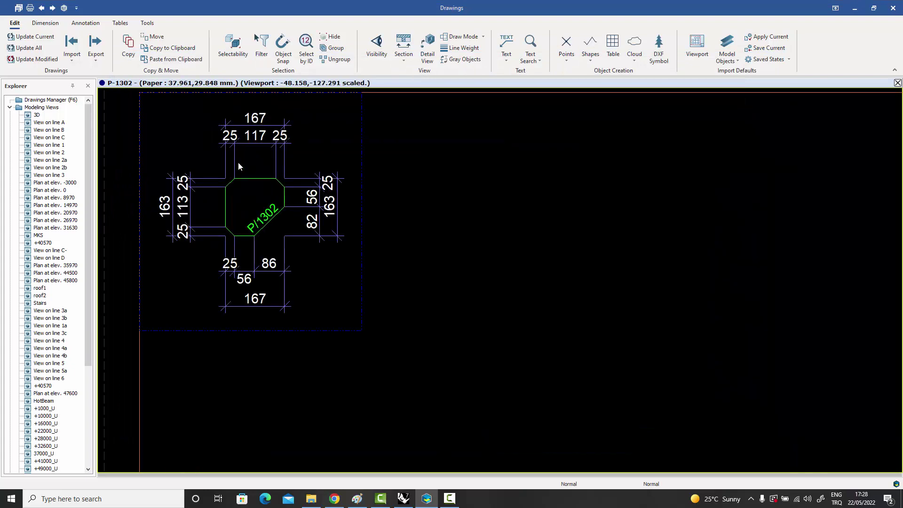
scroll(238, 164, "down", 5)
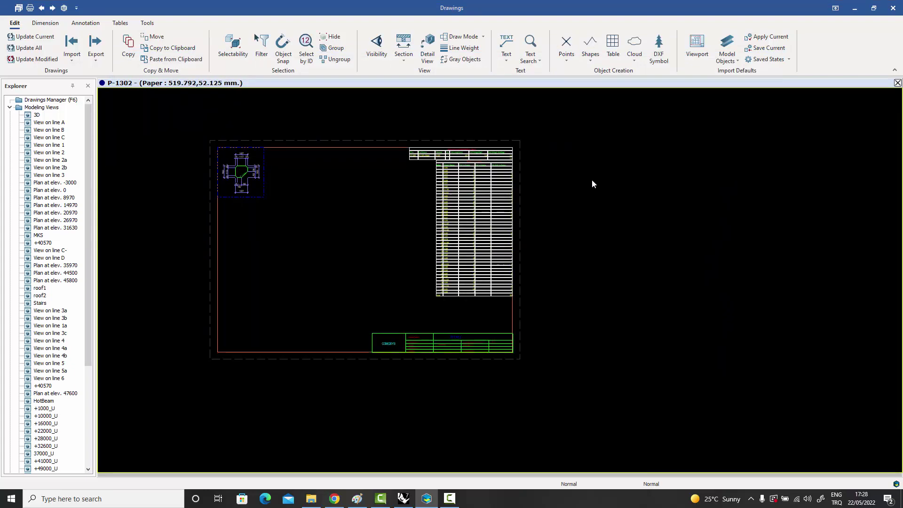
scroll(497, 168, "up", 5)
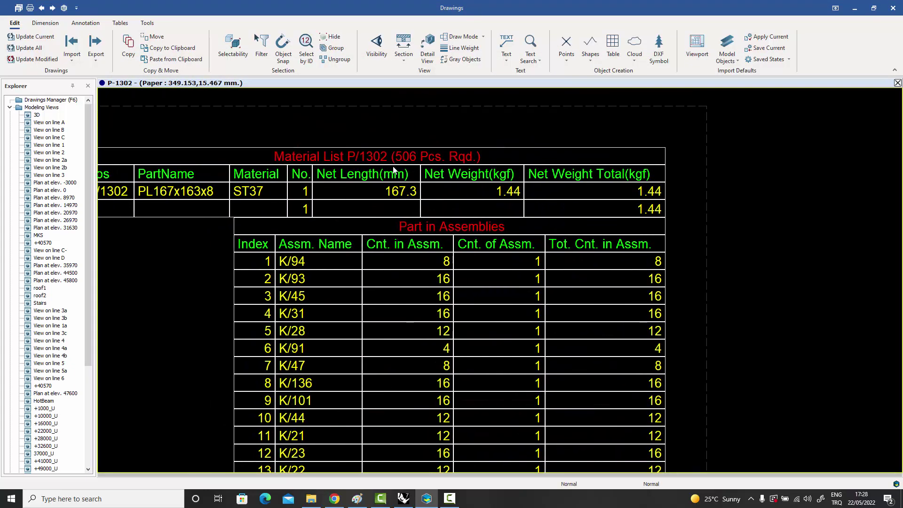
middle_click_drag(362, 166, 409, 158)
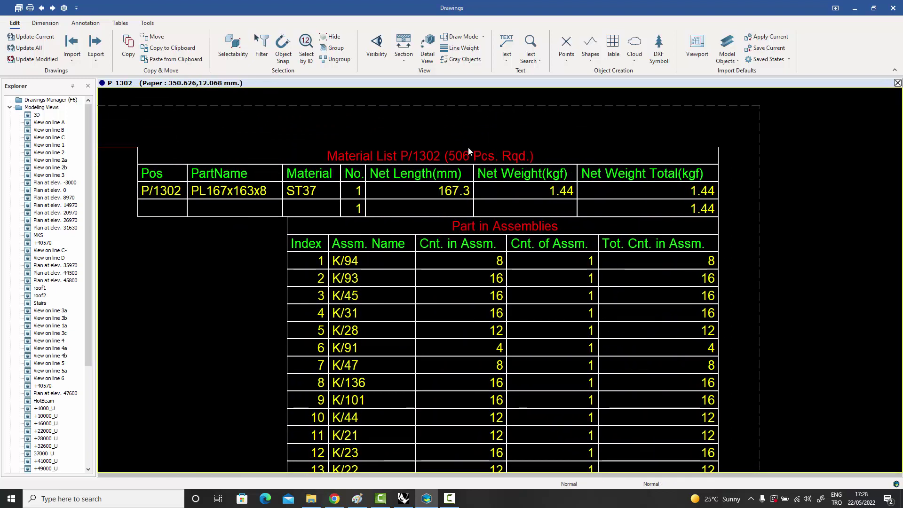
middle_click_drag(485, 220, 486, 154)
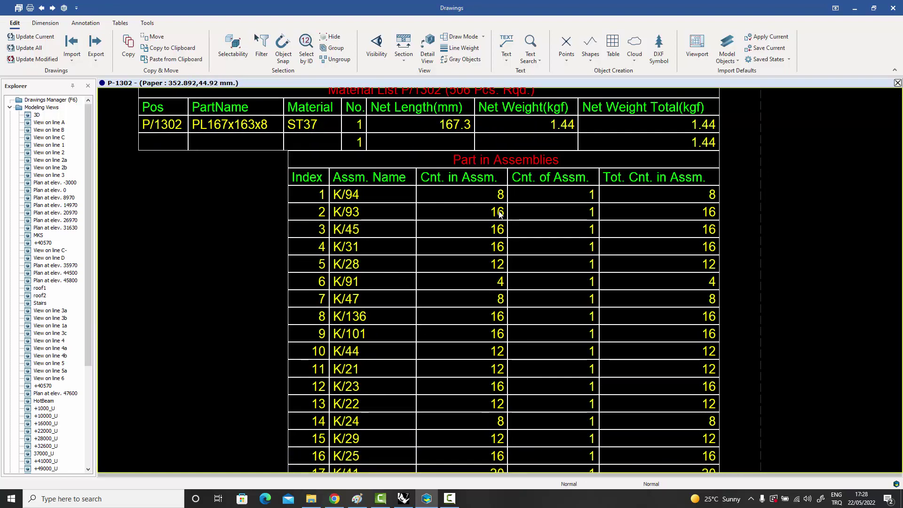
scroll(517, 239, "down", 6)
middle_click_drag(517, 239, 532, 222)
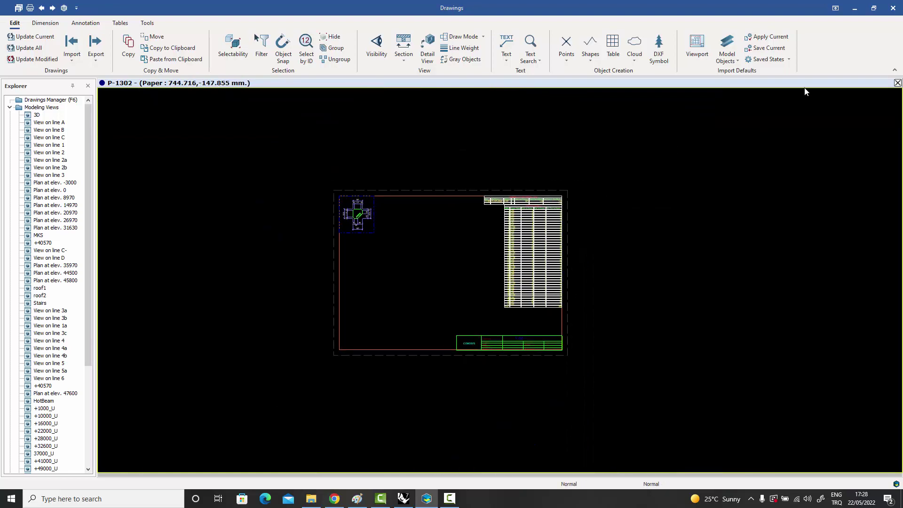
Close drawing P-1302 without saving it and open part drawing P-2020 from the Drawings Manager.
left_click(898, 83)
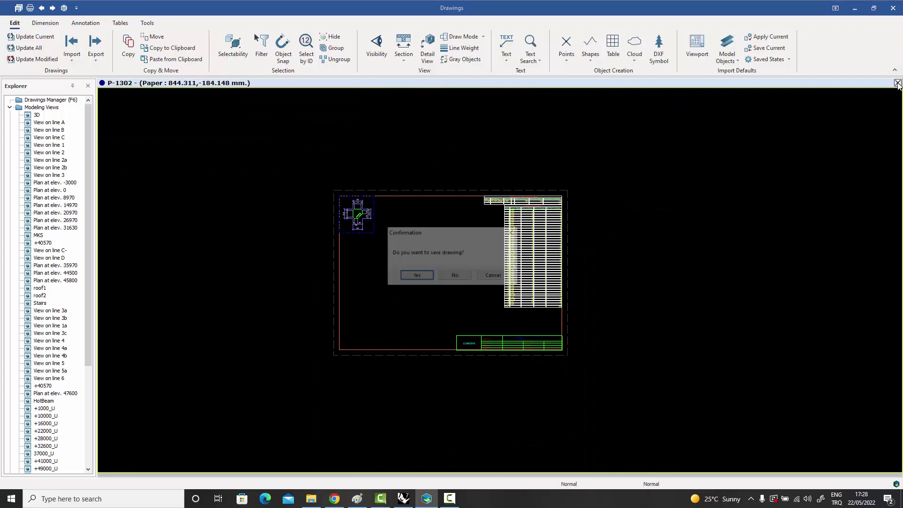
left_click(455, 276)
key("F6")
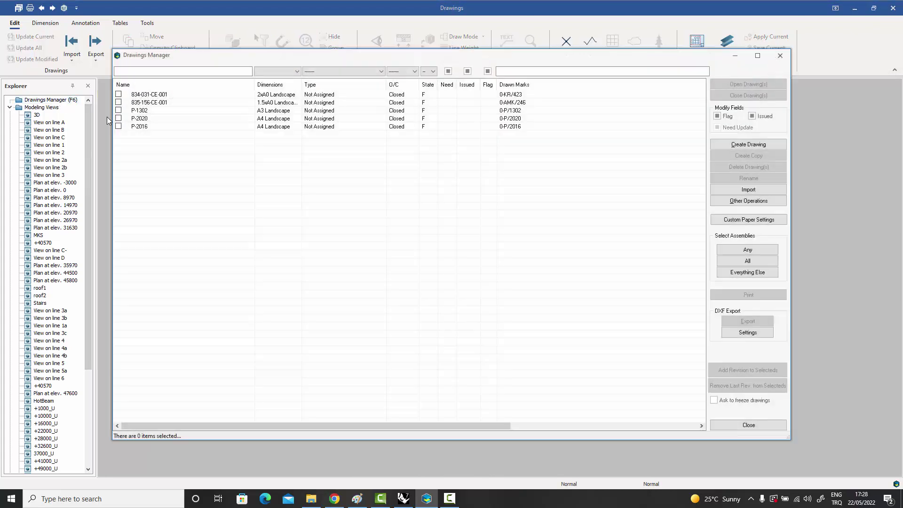
double_click(141, 119)
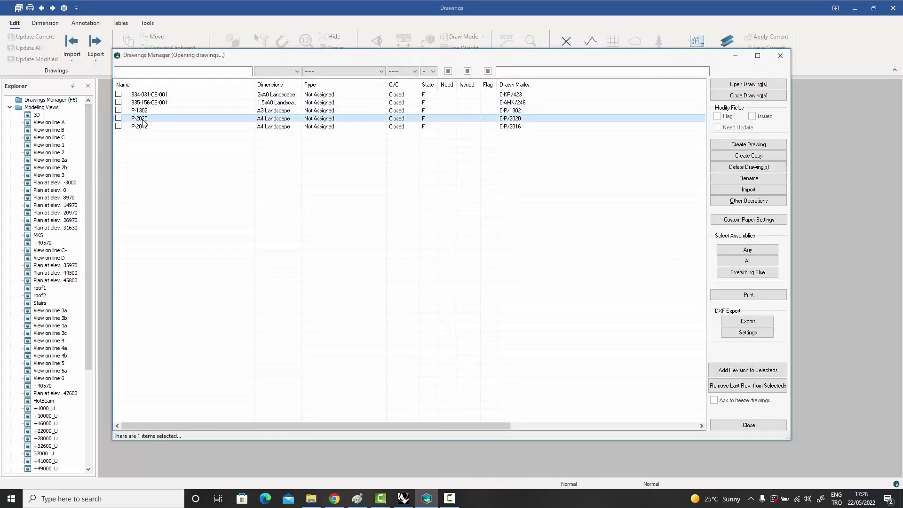
left_click(749, 424)
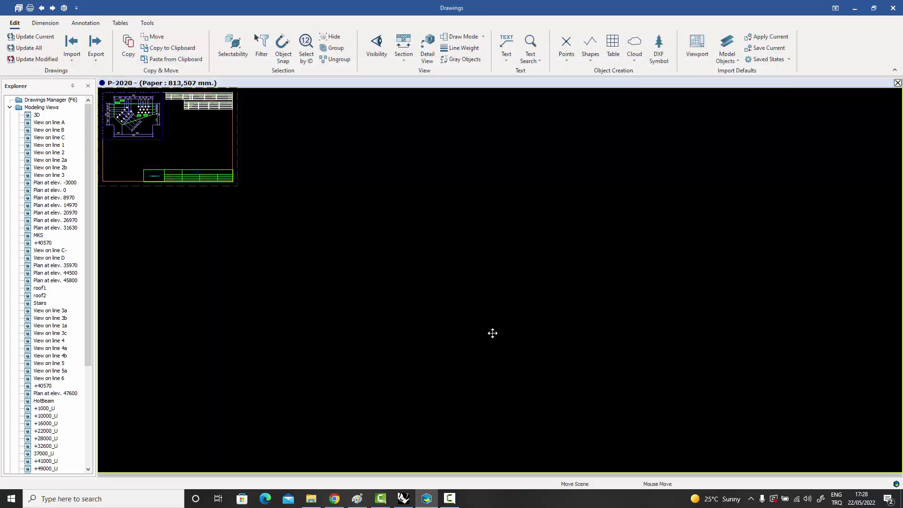
Examine the gusset plate's dimensions and bolt holes, the material list and the assemblies table on drawing P-2020.
scroll(301, 175, "up", 2)
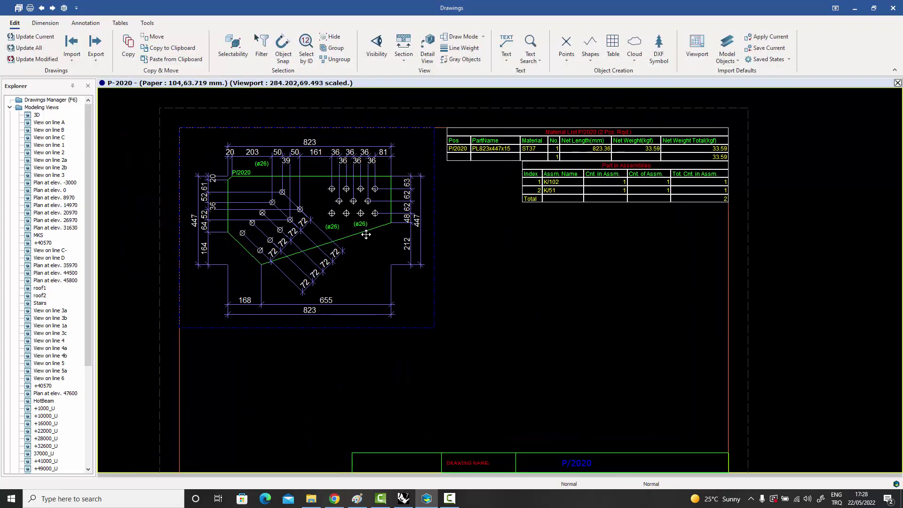
scroll(699, 153, "up", 3)
scroll(700, 153, "down", 3)
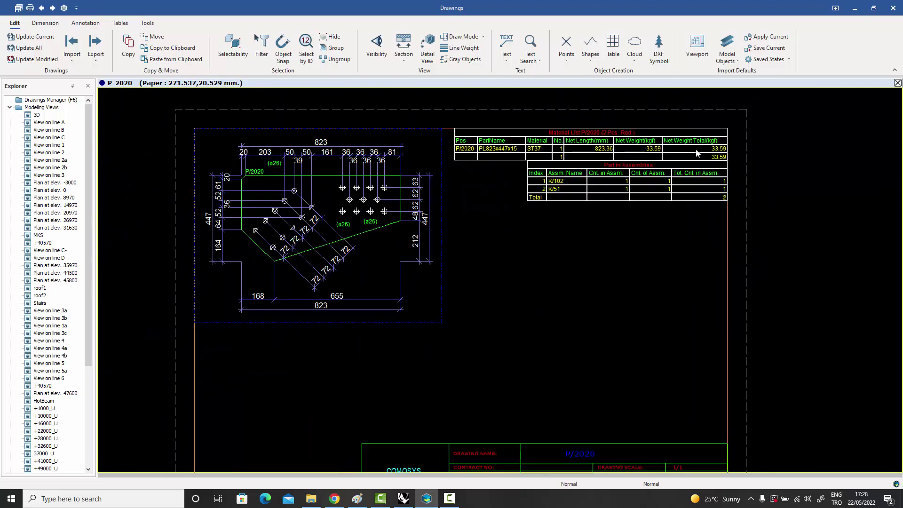
middle_click_drag(619, 196, 623, 199)
scroll(460, 208, "up", 1)
scroll(466, 248, "down", 2)
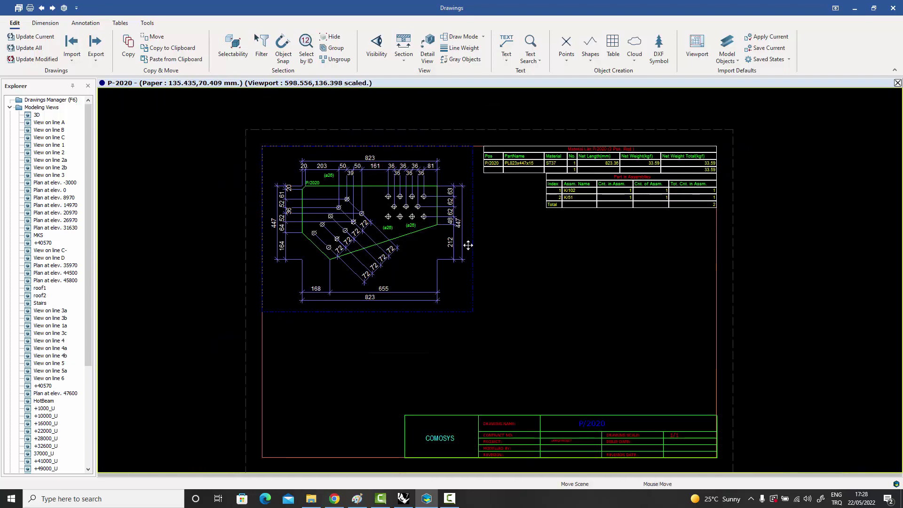
Open part drawing P-2016 from the Drawings Manager.
double_click(51, 100)
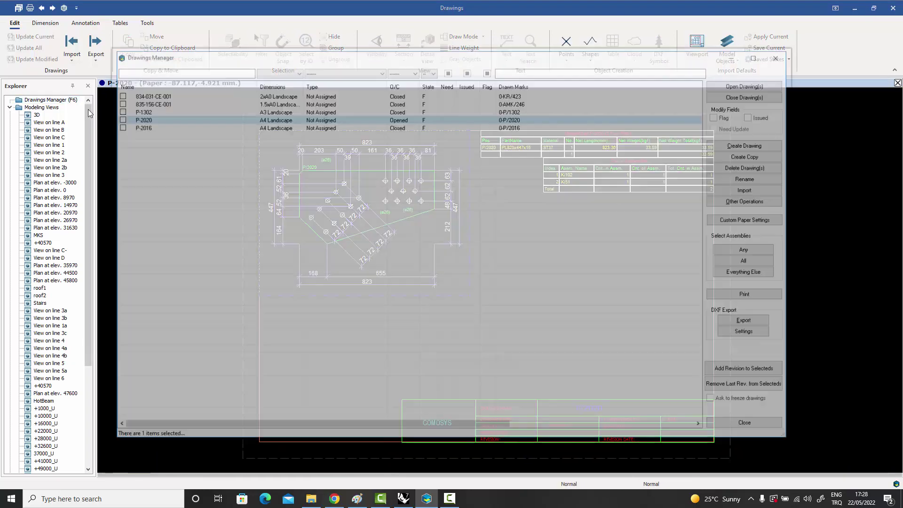
double_click(140, 127)
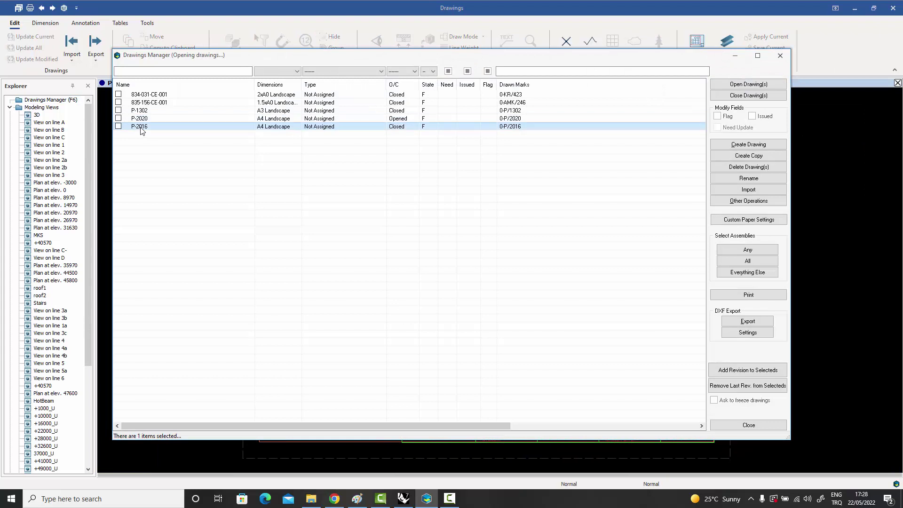
left_click(736, 426)
Examine the splice plate's hole spacing, the material list and the assemblies table on drawing P-2016.
scroll(357, 210, "up", 5)
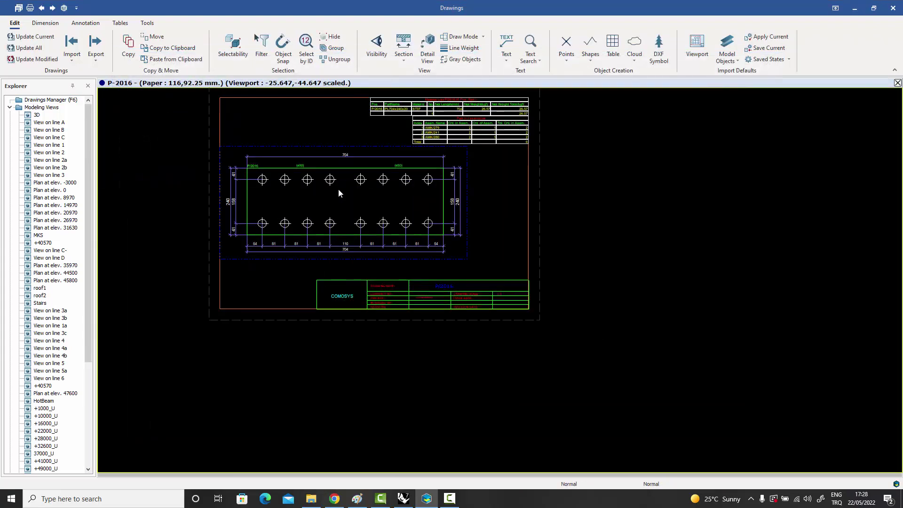
scroll(354, 217, "up", 1)
scroll(308, 282, "up", 4)
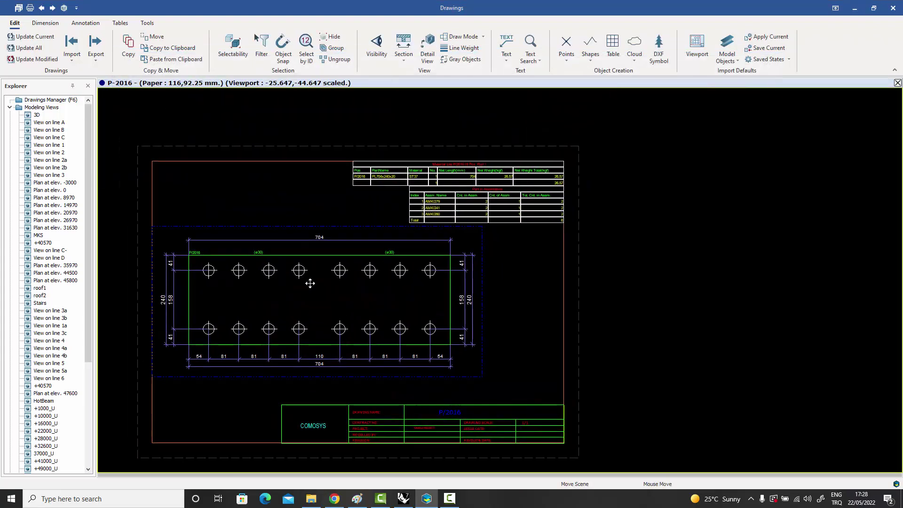
scroll(512, 178, "up", 1)
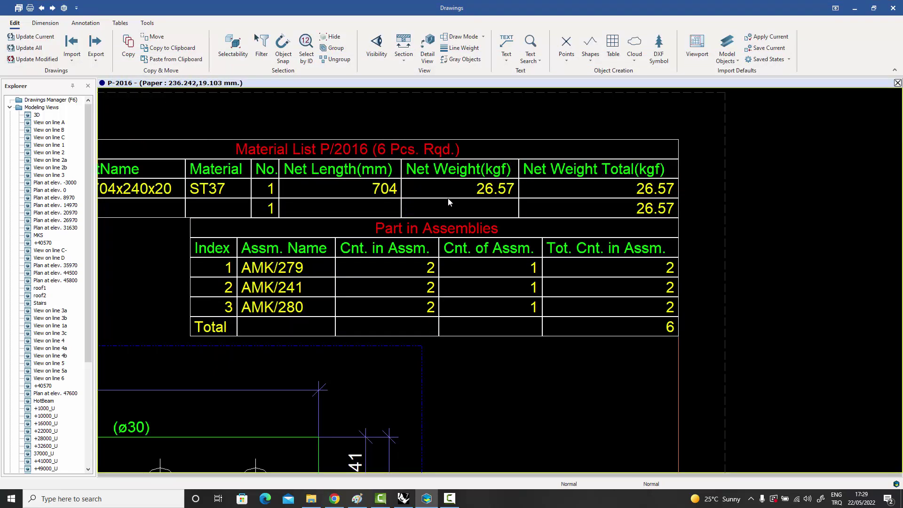
scroll(538, 211, "down", 1)
scroll(538, 211, "down", 4)
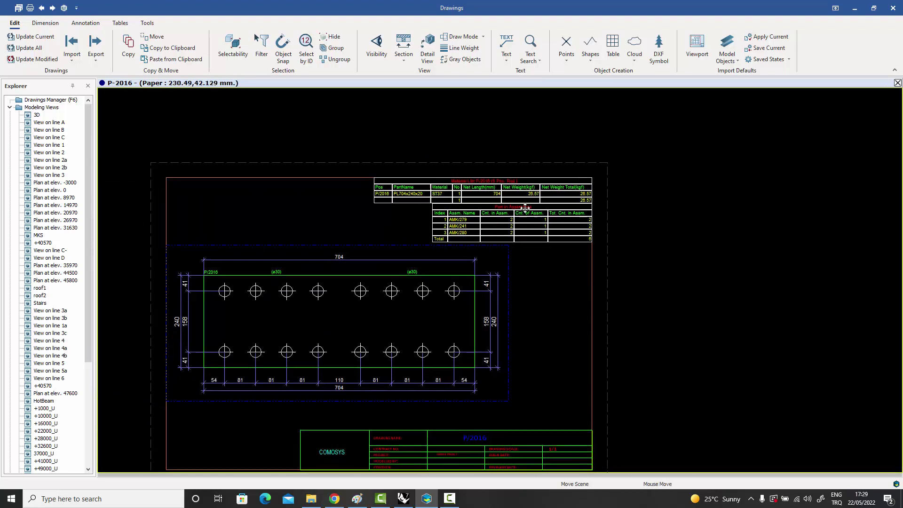
middle_click_drag(543, 175, 566, 168)
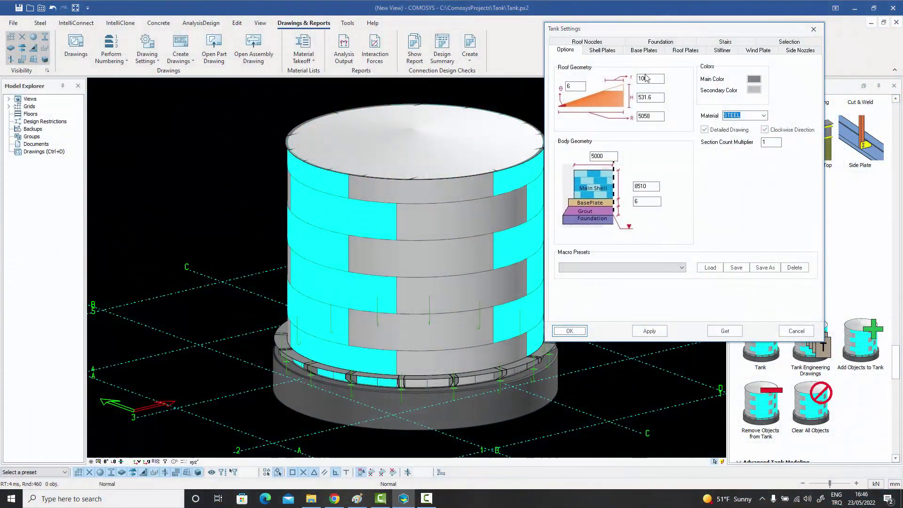
Review the tank's shell plate, base plate, roof plate, roof nozzle and side nozzle settings and close Tank Settings.
left_click(603, 50)
left_click(644, 51)
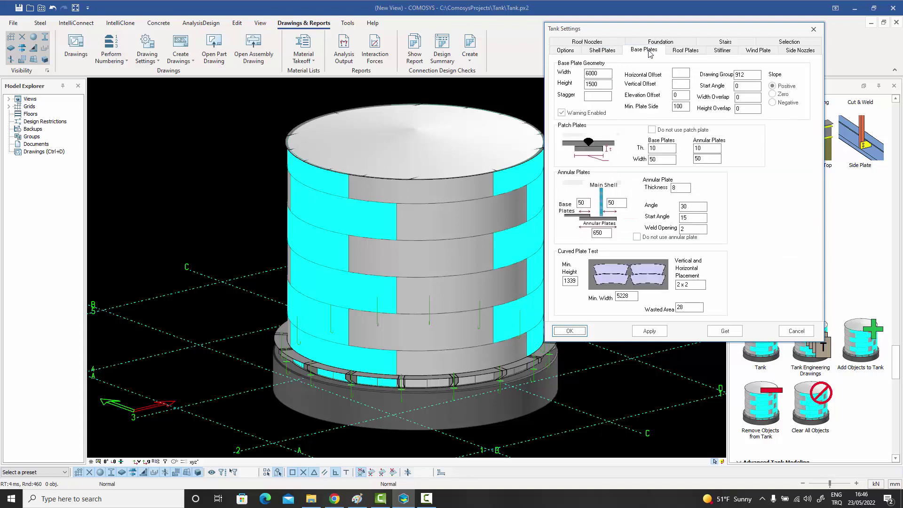
left_click(687, 51)
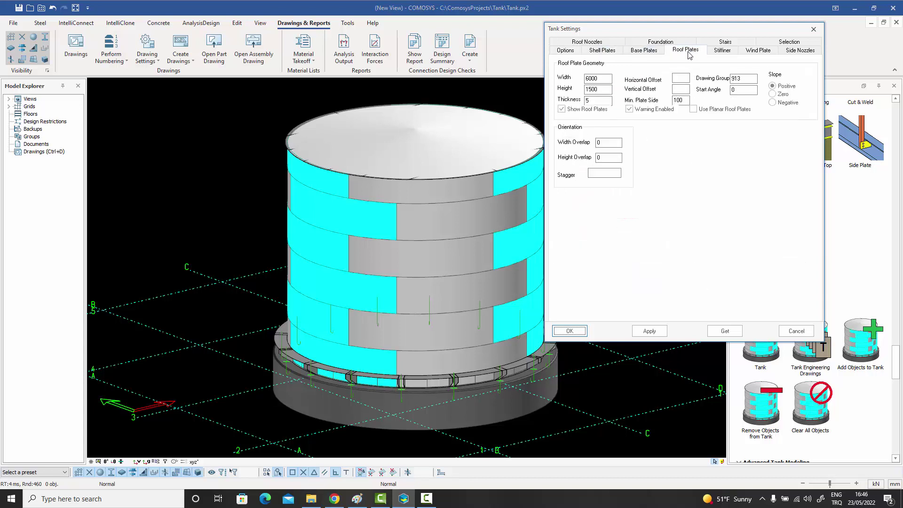
left_click(599, 42)
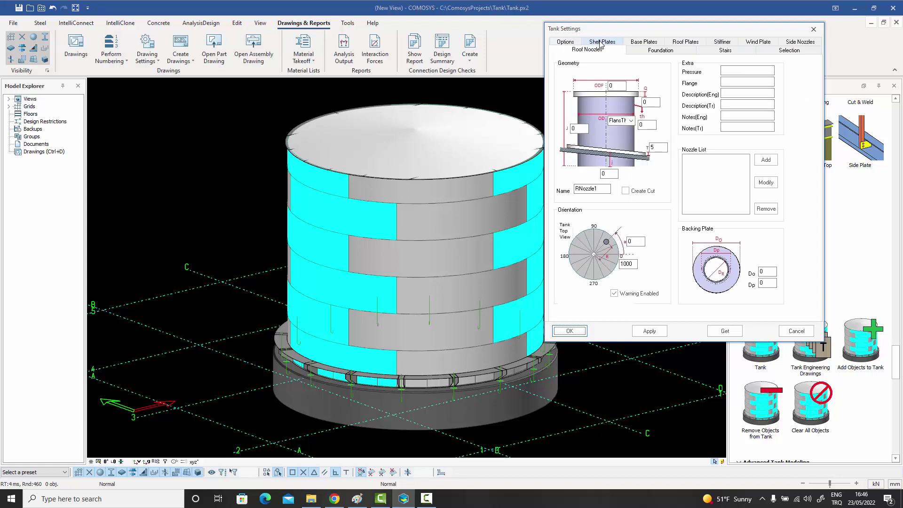
left_click(795, 43)
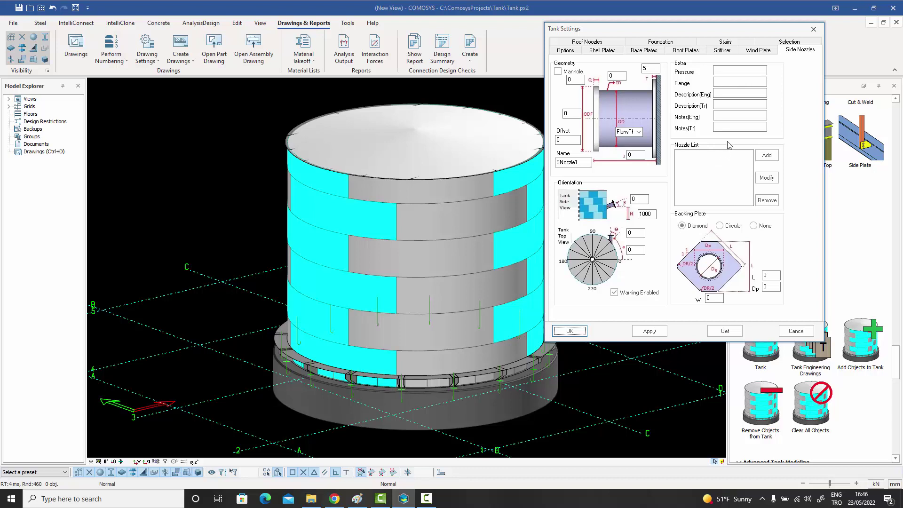
left_click(814, 30)
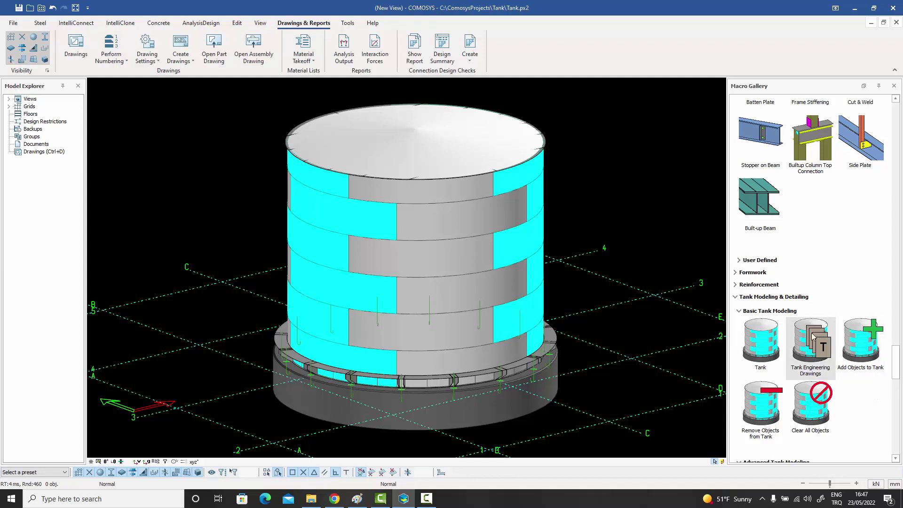
Open the tank model's drawings and examine the Shell Plates drawing's unrolled plate layout, part marks and weight table.
double_click(35, 154)
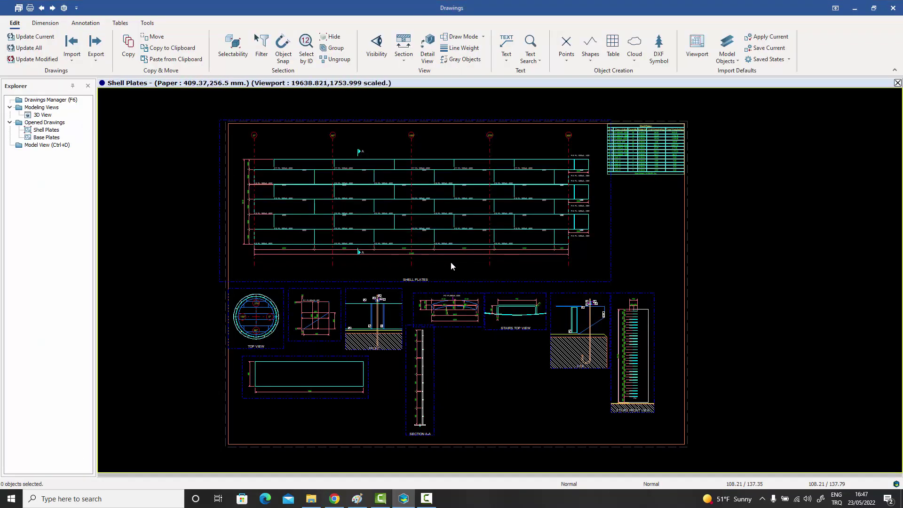
scroll(413, 224, "up", 3)
scroll(254, 146, "up", 10)
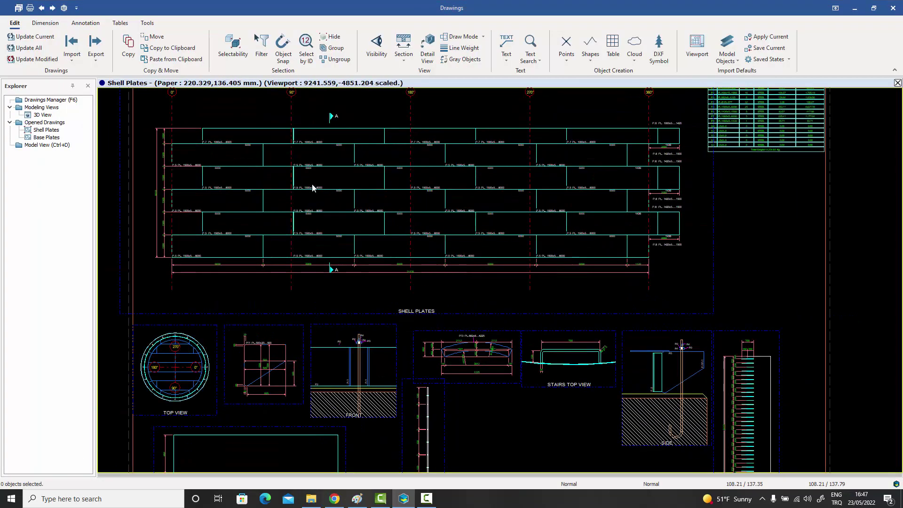
scroll(323, 196, "down", 4)
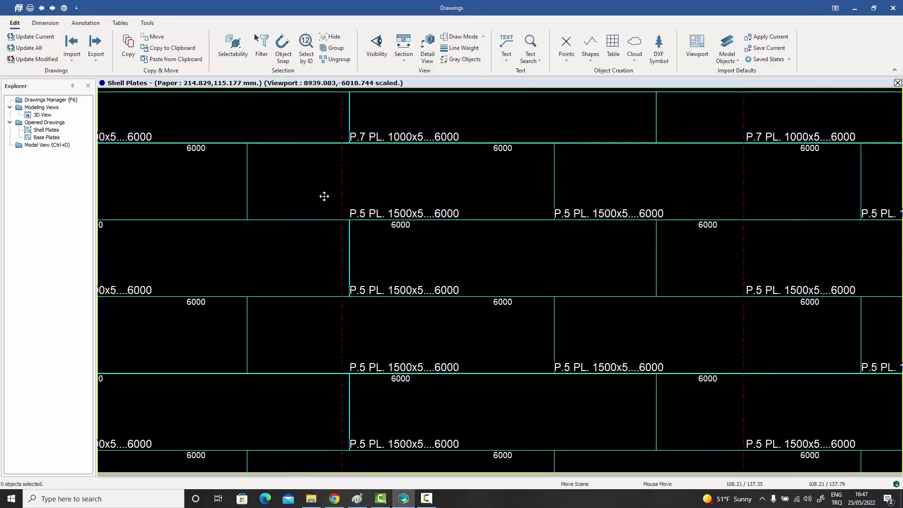
mouse_move(649, 262)
middle_mouse_down()
mouse_move(437, 268)
mouse_move(631, 282)
mouse_move(449, 288)
middle_mouse_up()
scroll(548, 278, "down", 3)
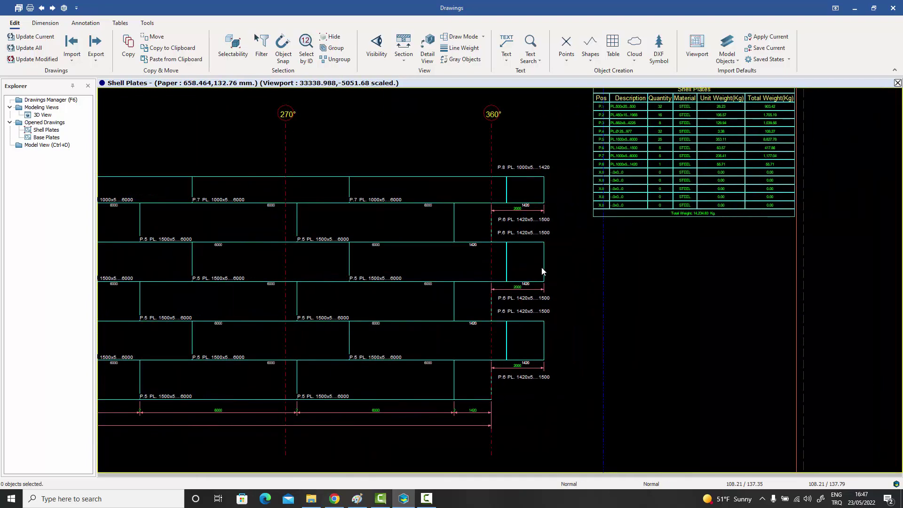
scroll(520, 277, "down", 2)
scroll(615, 265, "up", 5)
middle_click_drag(615, 264, 610, 271)
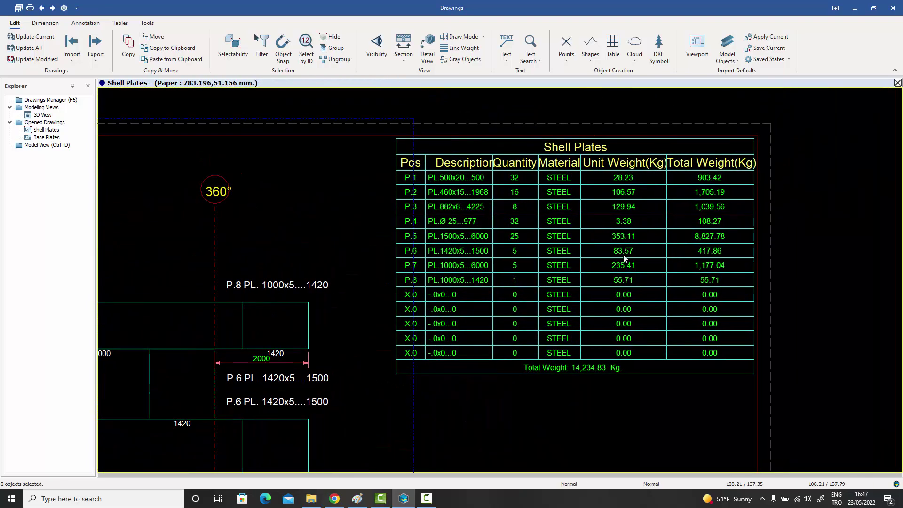
Examine the top view, plate P/1 detail and front anchor detail below the shell layout on the Shell Plates drawing.
scroll(624, 258, "down", 5)
mouse_move(544, 309)
middle_mouse_down()
mouse_move(571, 316)
mouse_move(608, 266)
middle_mouse_up()
scroll(275, 268, "up", 4)
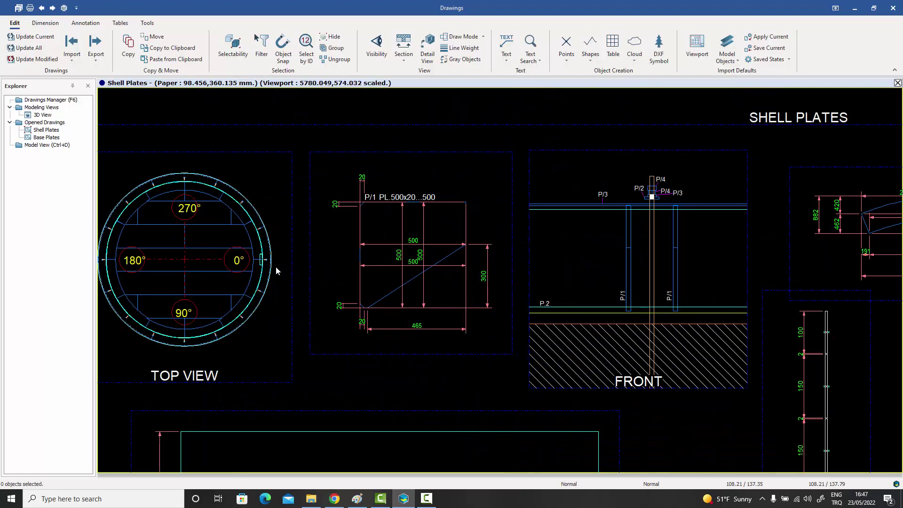
middle_click_drag(276, 266, 286, 216)
scroll(397, 217, "down", 5)
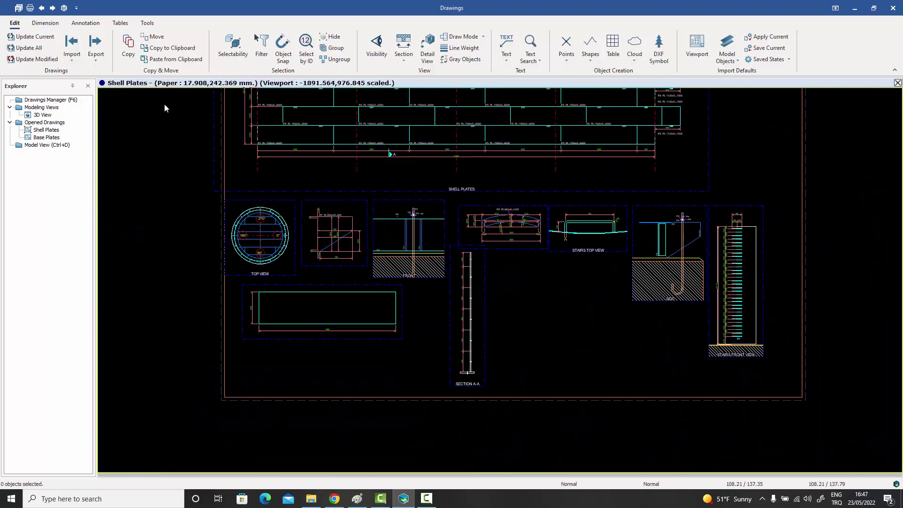
Switch to the Base Plates drawing and examine its plate layout, weight table and individual plate details.
left_click(52, 8)
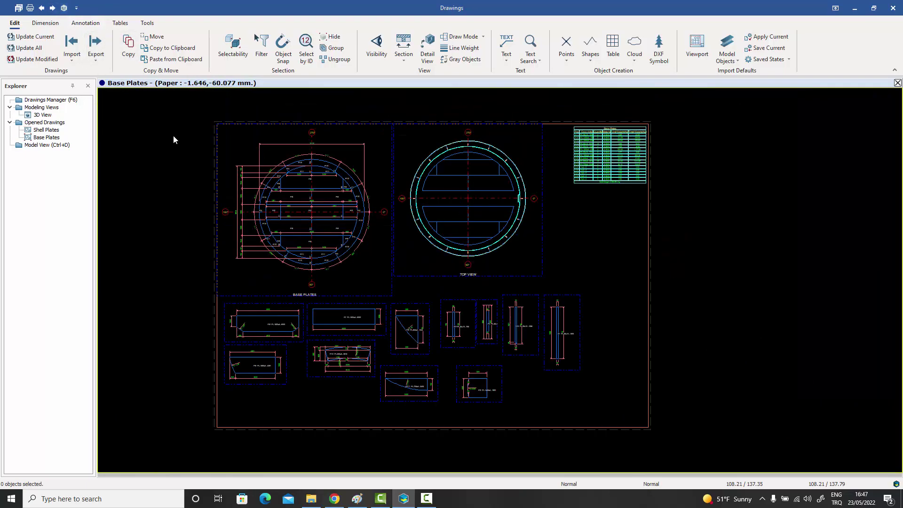
scroll(301, 193, "up", 4)
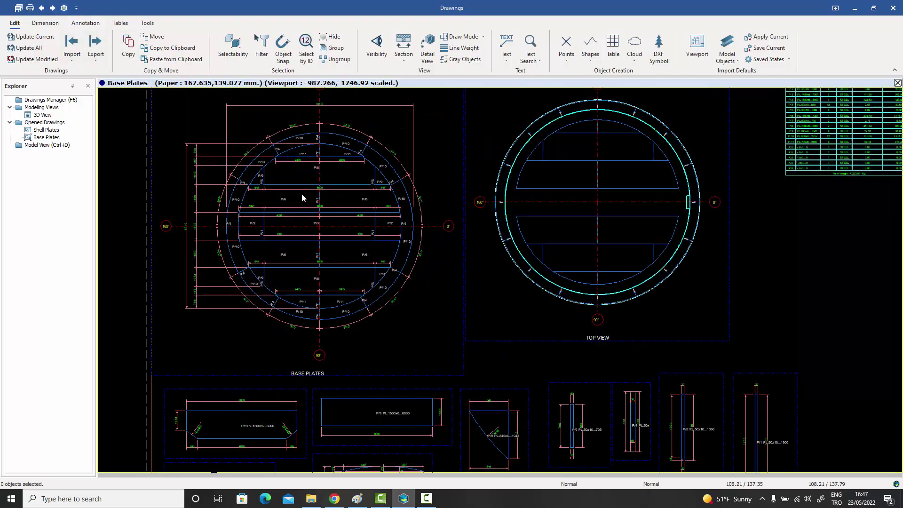
scroll(302, 196, "up", 2)
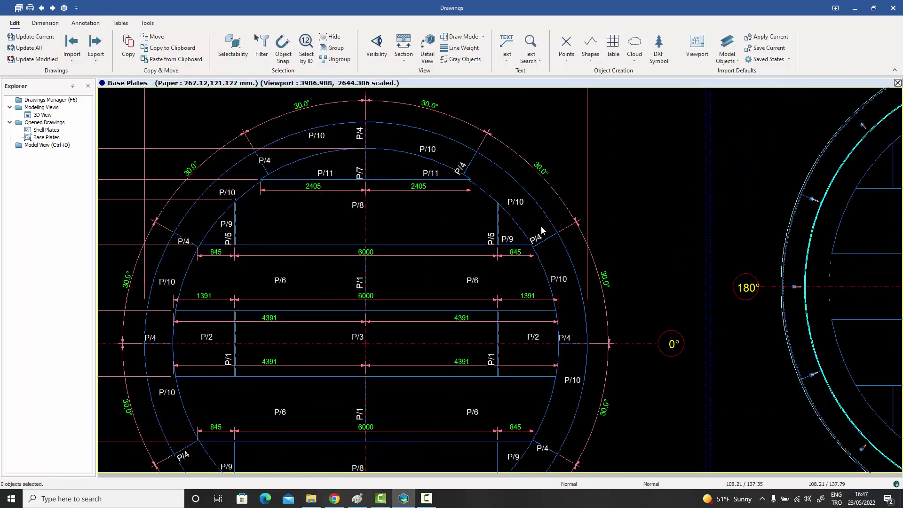
scroll(344, 185, "down", 8)
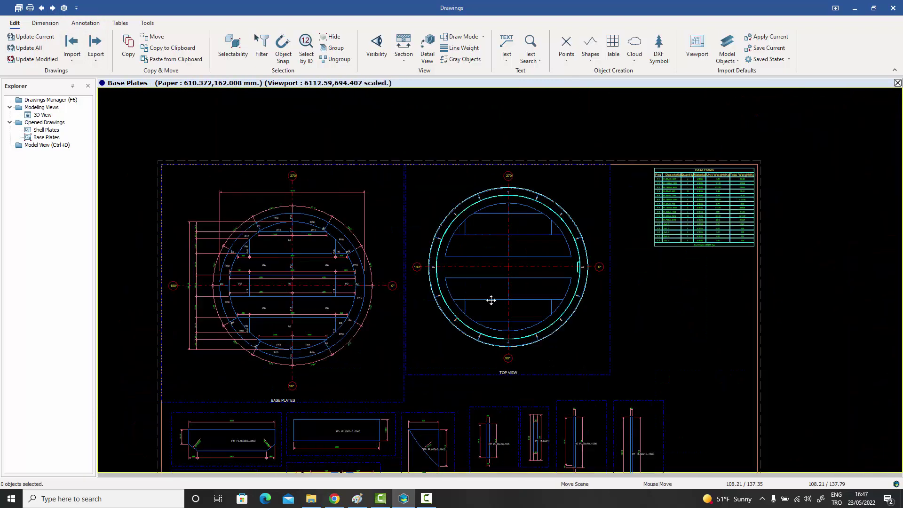
scroll(597, 219, "up", 8)
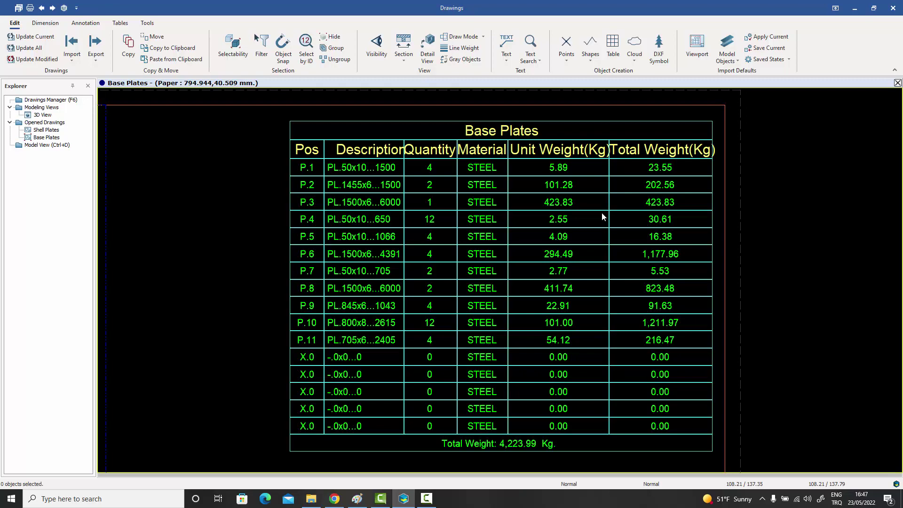
scroll(602, 214, "down", 7)
scroll(541, 301, "up", 3)
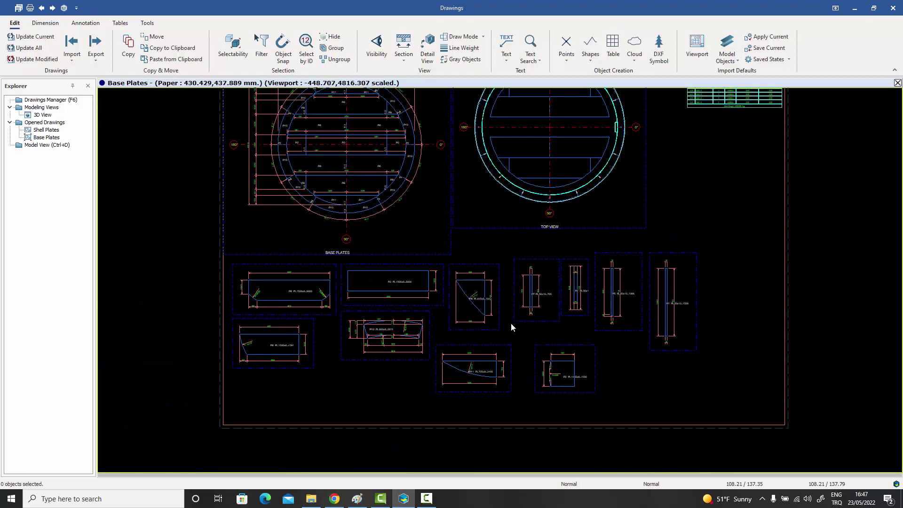
scroll(511, 324, "up", 2)
scroll(514, 320, "down", 5)
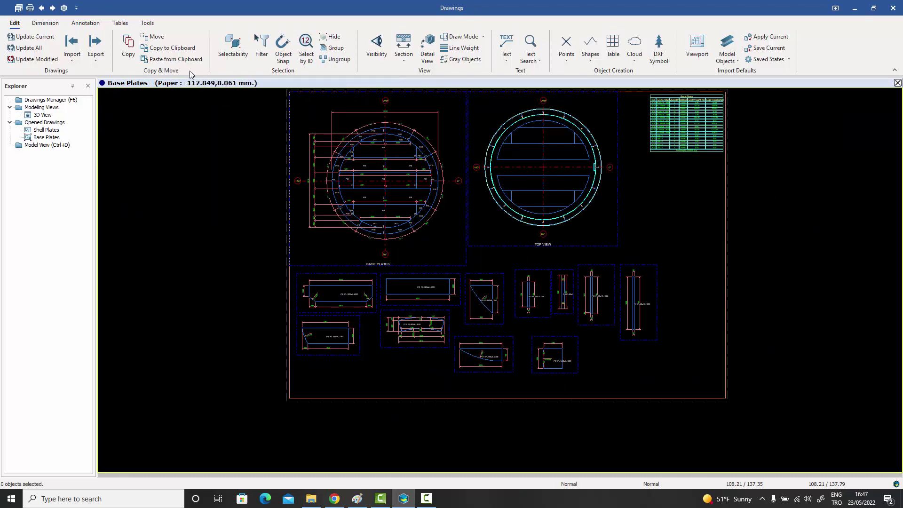
Switch back and forth between the Shell Plates and Base Plates drawings, ending on Shell Plates.
left_click(52, 8)
mouse_move(341, 202)
middle_mouse_down()
mouse_move(380, 261)
mouse_move(358, 306)
middle_mouse_up()
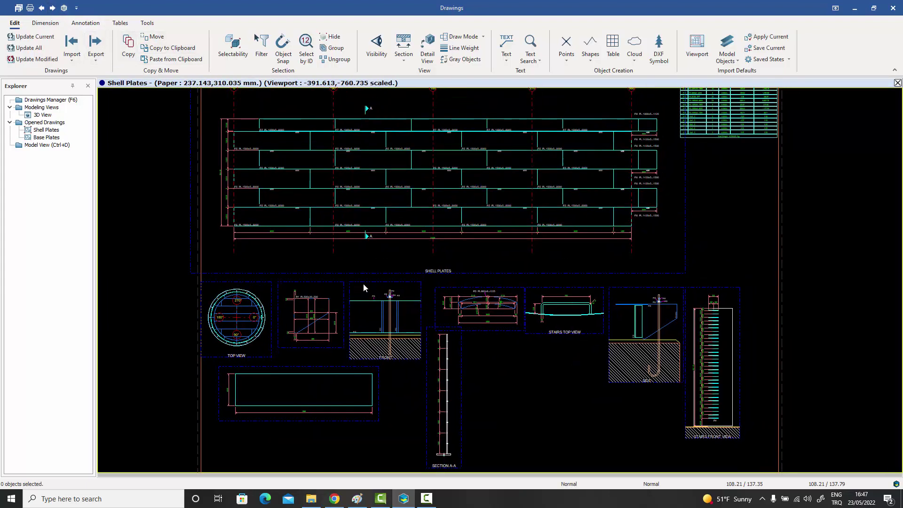
left_click(54, 8)
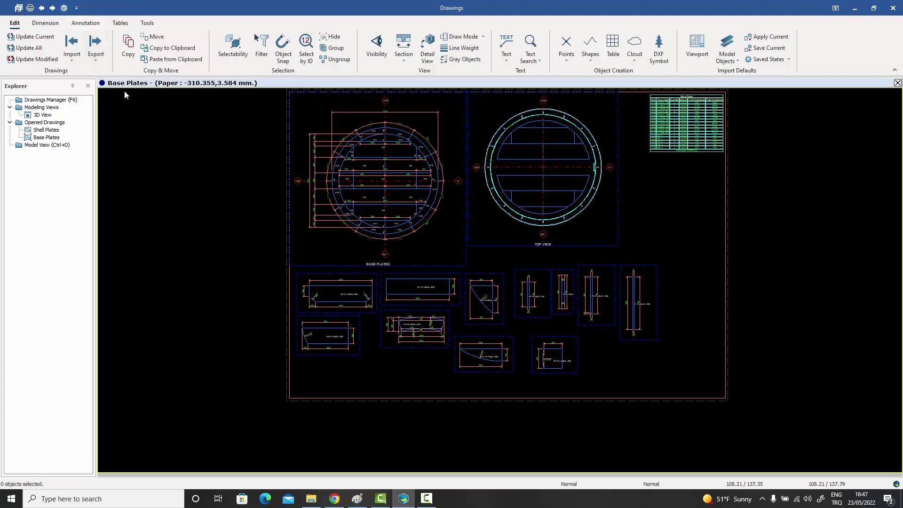
left_click(52, 8)
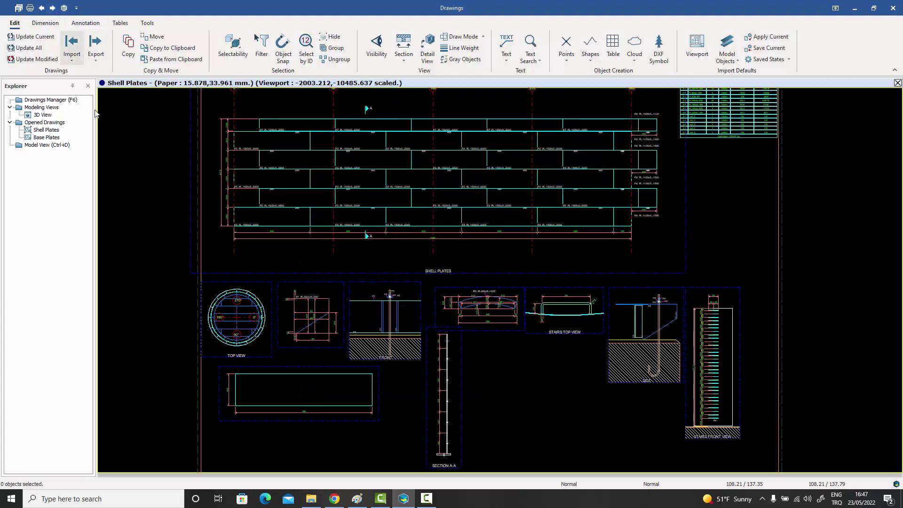
Open the Roof Plates drawing and examine its plate layout, part marks and weight table.
double_click(47, 100)
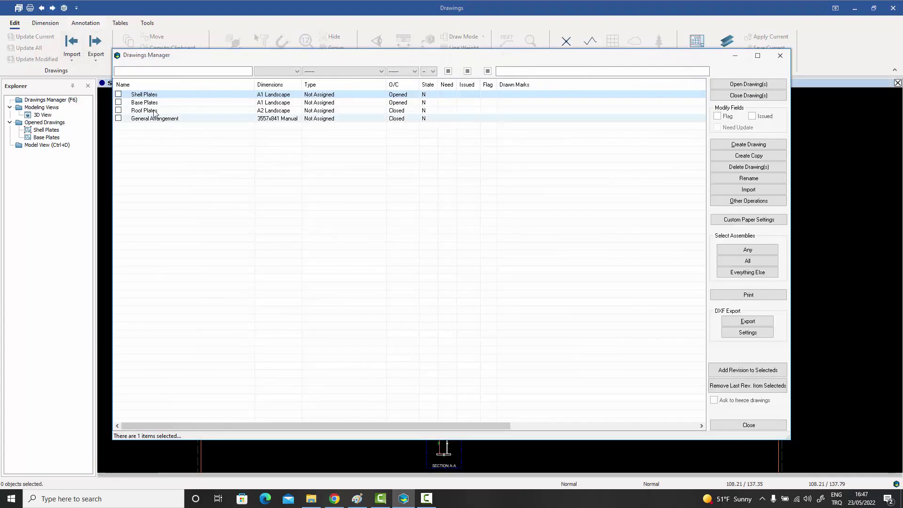
left_click(150, 111)
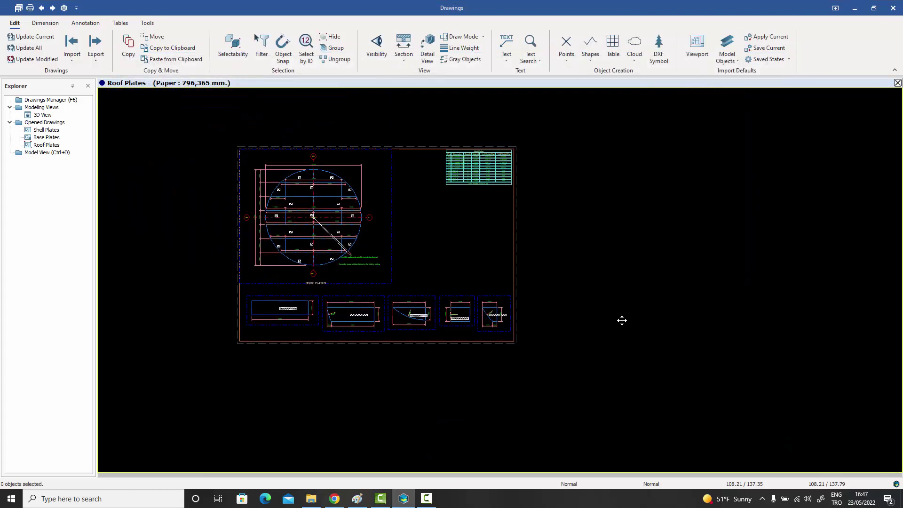
scroll(331, 215, "up", 8)
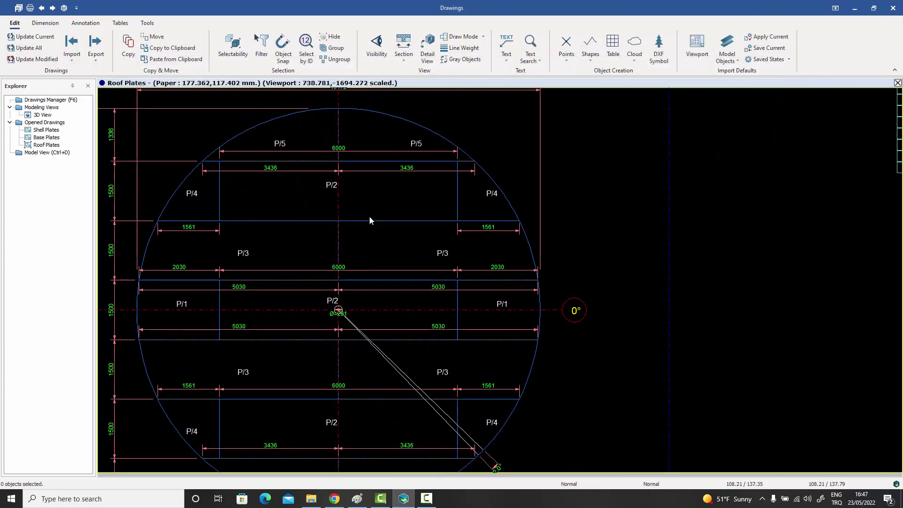
scroll(351, 152, "up", 2)
scroll(351, 151, "down", 8)
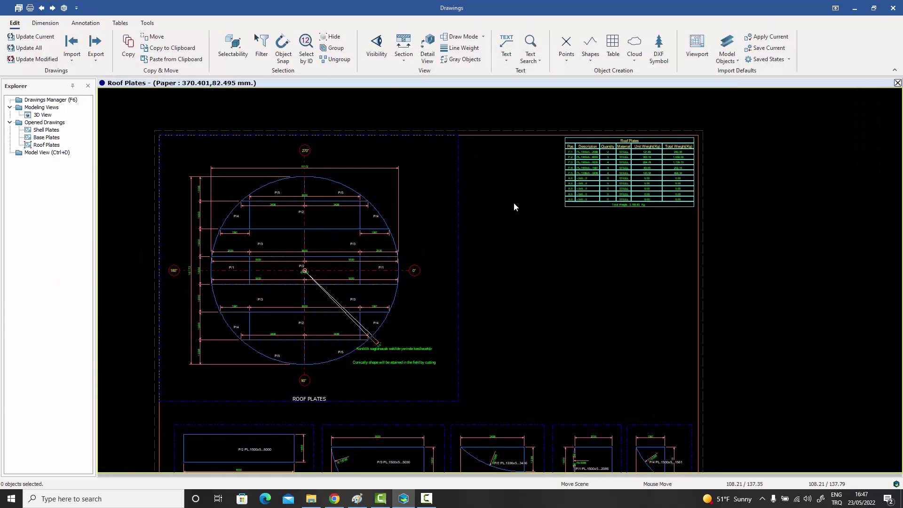
scroll(514, 203, "up", 3)
scroll(610, 177, "down", 3)
Examine the individual plate details and the conical shape cutting note on the Roof Plates drawing.
middle_click_drag(575, 313, 584, 198)
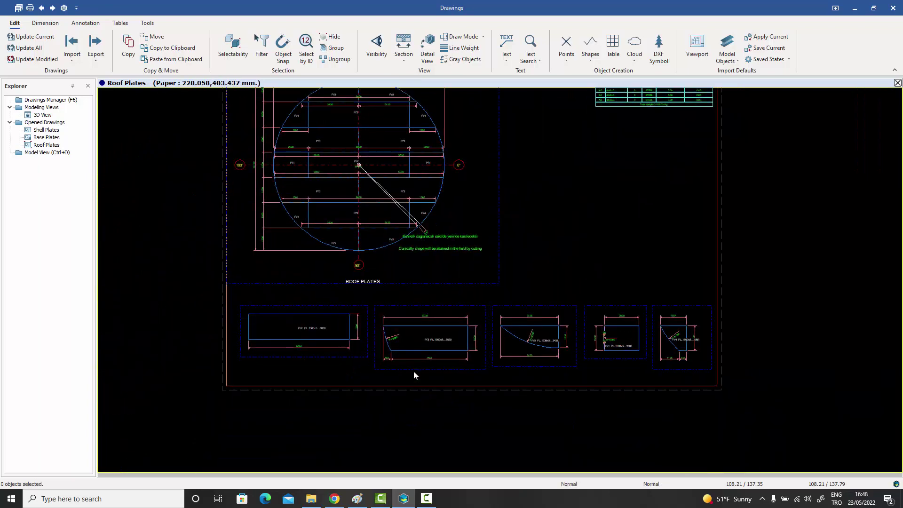
scroll(413, 371, "up", 3)
scroll(422, 345, "down", 2)
middle_click_drag(545, 330, 414, 383)
middle_click_drag(460, 280, 512, 349)
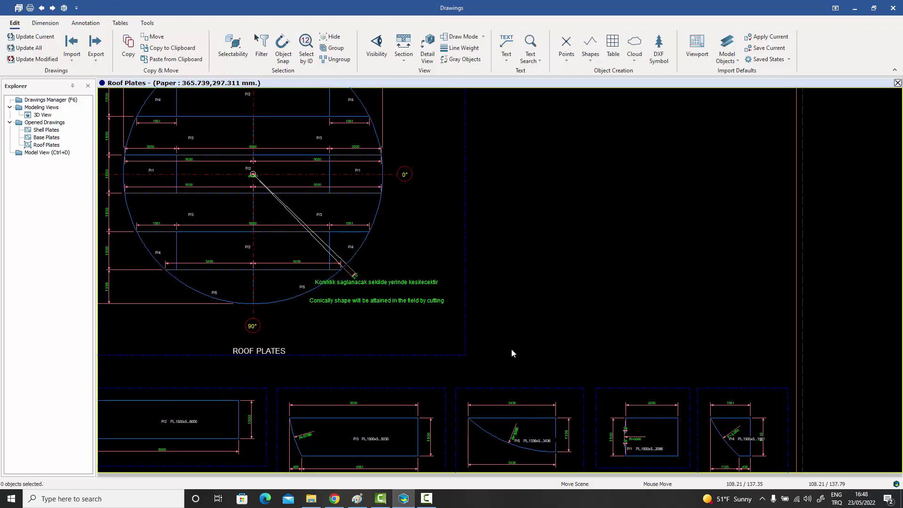
scroll(529, 316, "down", 4)
middle_click_drag(532, 307, 517, 303)
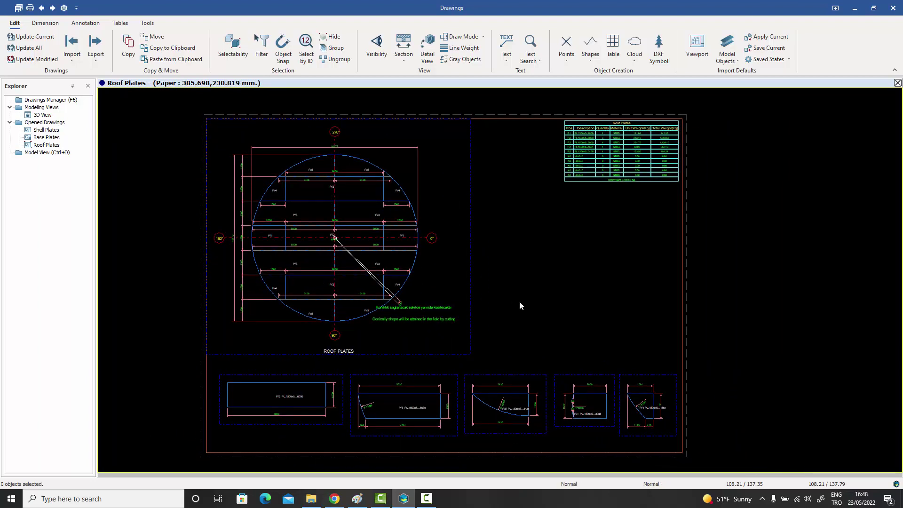
middle_click_drag(520, 306, 522, 299)
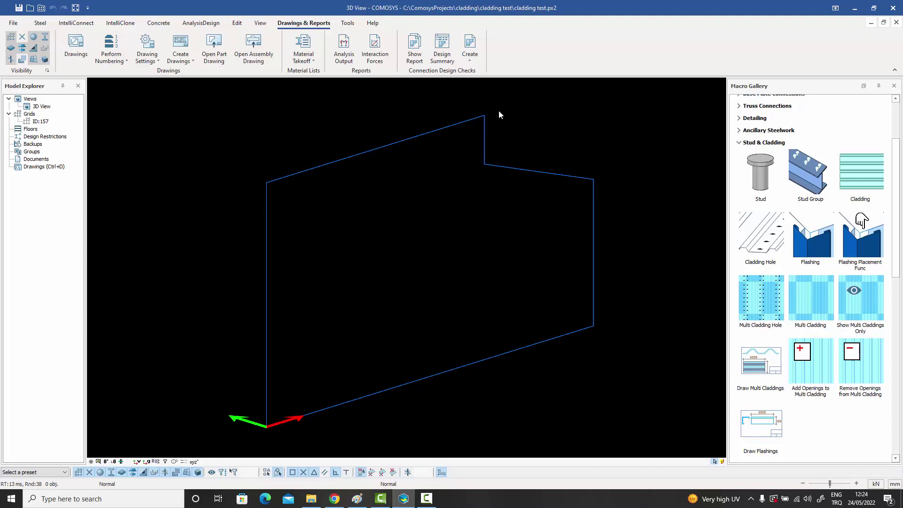
Show all objects in the cladding test model's 3D view and clear the cladding panel selection.
right_click(452, 190)
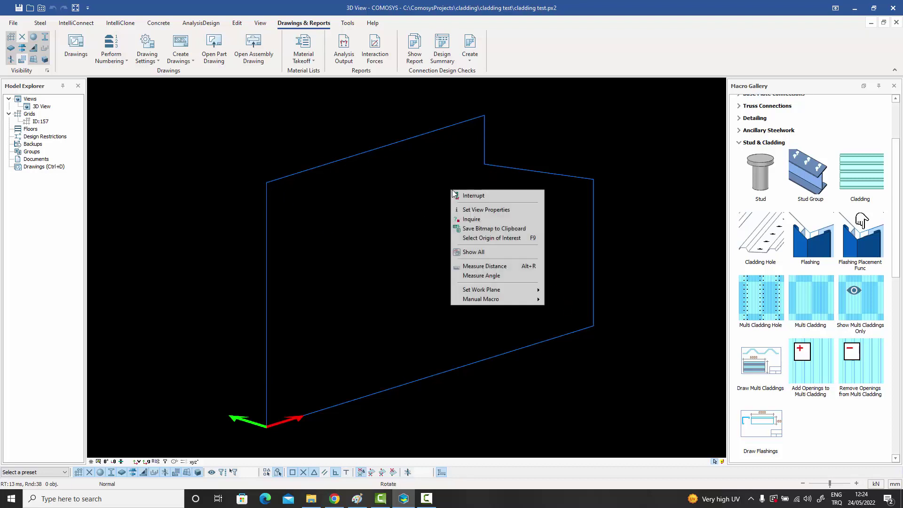
left_click(484, 253)
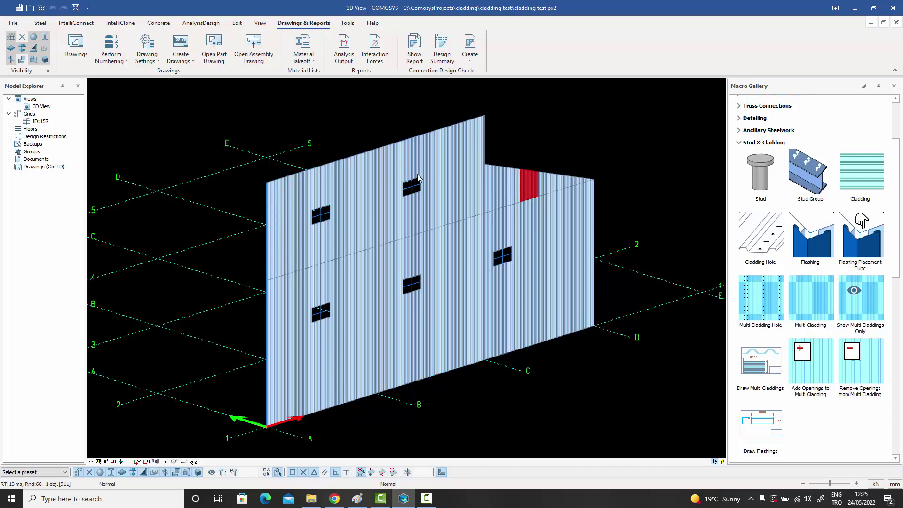
left_click(503, 128)
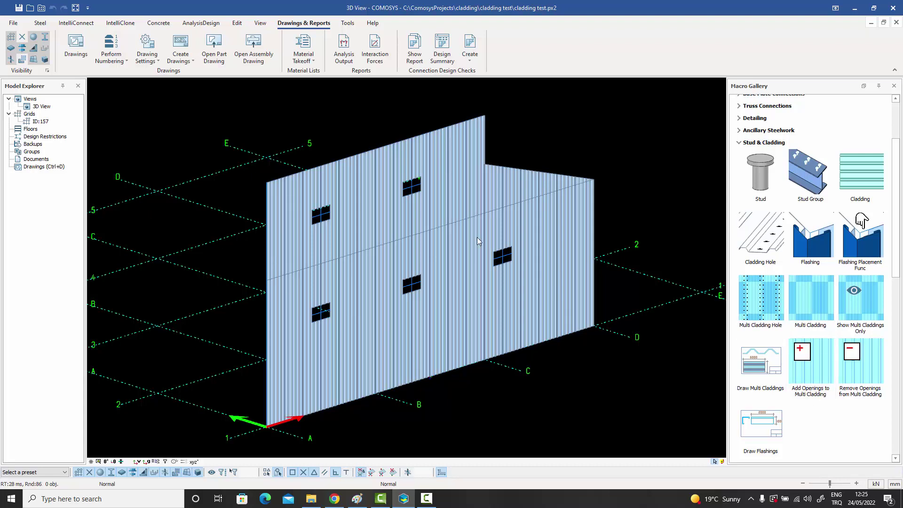
Open the Cladding Details drawing, examine the wall elevation's panel marks and select the P/10 mark.
double_click(29, 167)
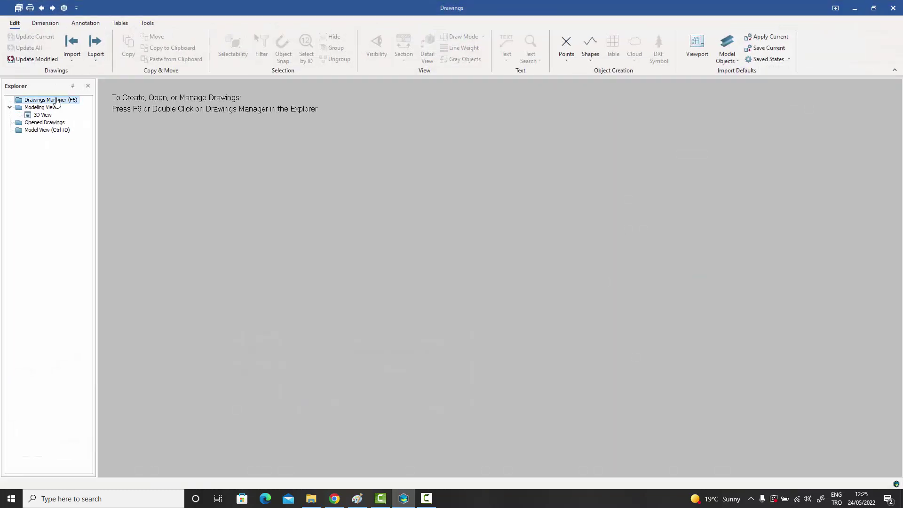
double_click(57, 101)
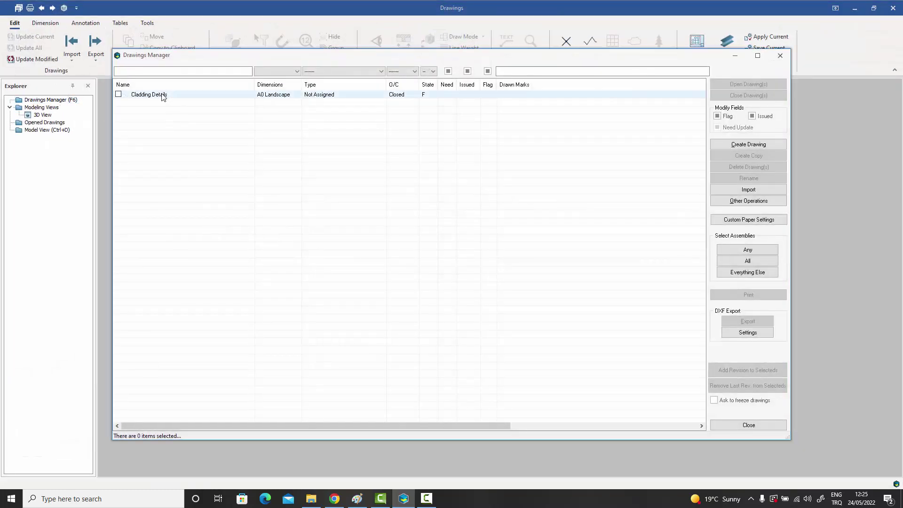
double_click(162, 95)
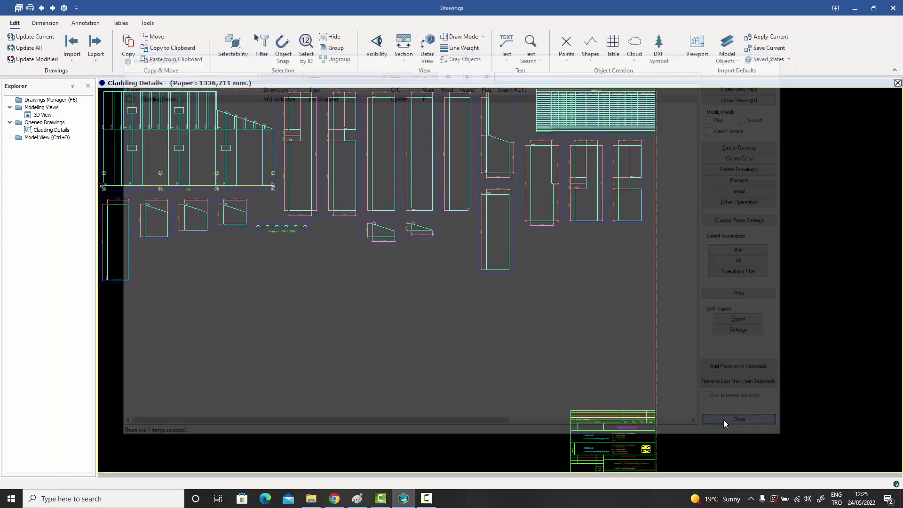
scroll(361, 181, "up", 5)
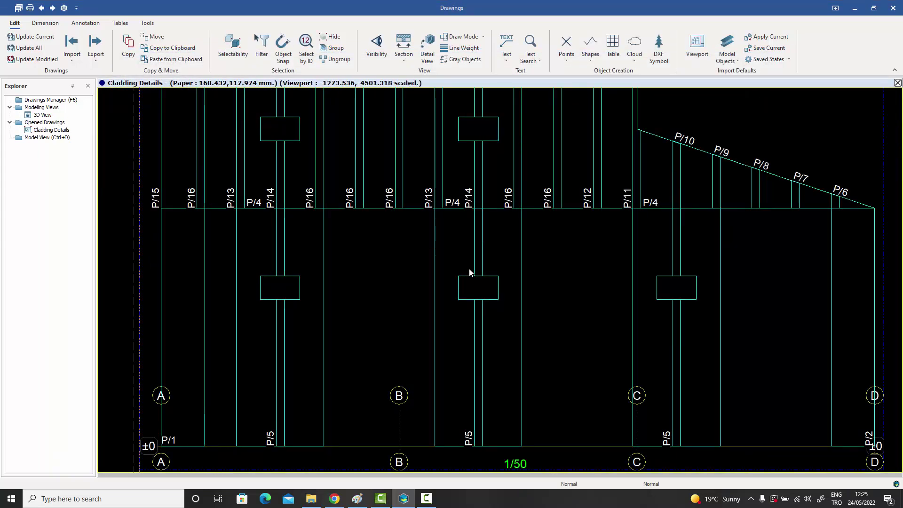
middle_click_drag(470, 270, 450, 267)
left_click(659, 142)
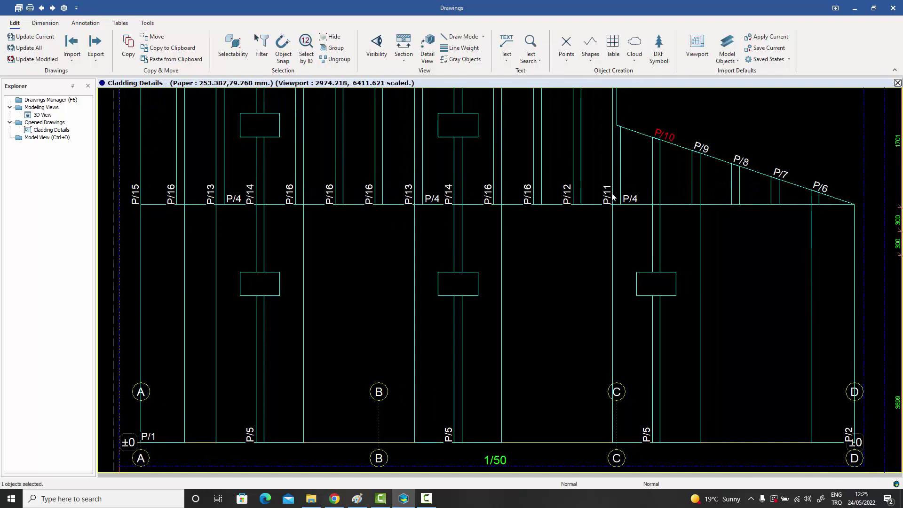
Examine the panel details below the elevation and the 5mm 1000 FORM profile section on the Cladding Details drawing.
scroll(569, 258, "down", 3)
scroll(396, 337, "up", 2)
scroll(396, 337, "up", 2)
mouse_move(393, 333)
middle_mouse_down()
mouse_move(386, 267)
mouse_move(315, 365)
mouse_move(420, 310)
mouse_move(385, 314)
middle_mouse_up()
mouse_move(627, 292)
middle_mouse_down()
mouse_move(531, 280)
mouse_move(453, 303)
middle_mouse_up()
scroll(482, 383, "up", 3)
scroll(490, 388, "down", 5)
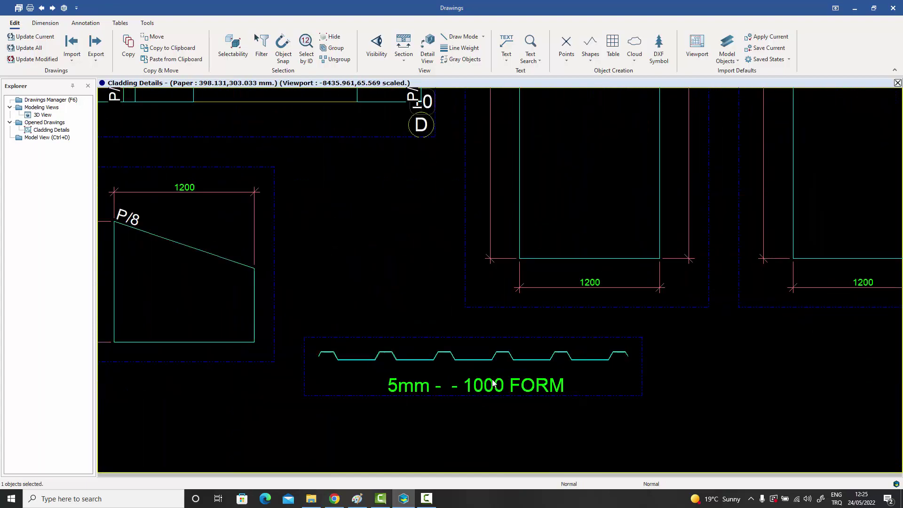
Examine the panel details beside the elevation and the Material List table on the Cladding Details drawing.
mouse_move(567, 323)
middle_mouse_down()
mouse_move(376, 312)
mouse_move(396, 303)
mouse_move(243, 313)
middle_mouse_up()
middle_click_drag(490, 275, 426, 306)
mouse_move(635, 203)
middle_mouse_down()
mouse_move(709, 225)
mouse_move(651, 243)
middle_mouse_up()
scroll(714, 223, "up", 3)
scroll(653, 242, "up", 1)
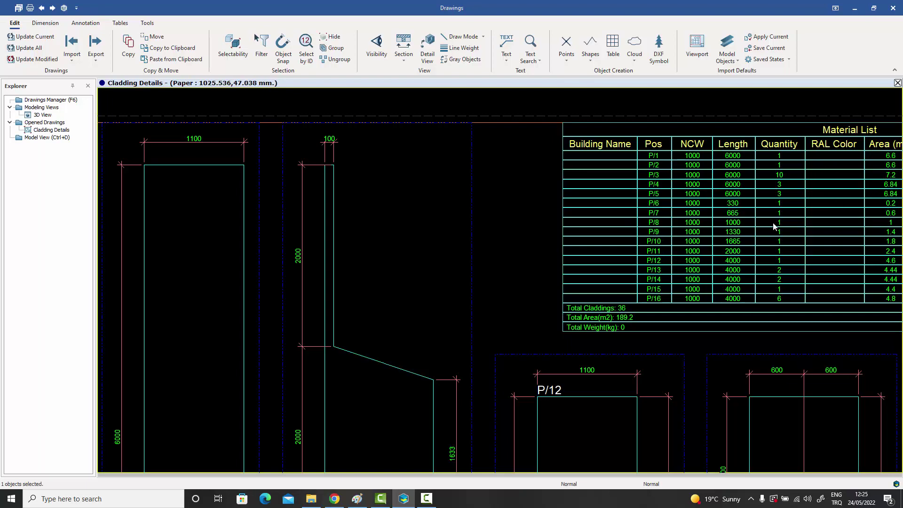
Review the whole Cladding Details sheet and return to the wall elevation with its window openings.
scroll(774, 226, "down", 6)
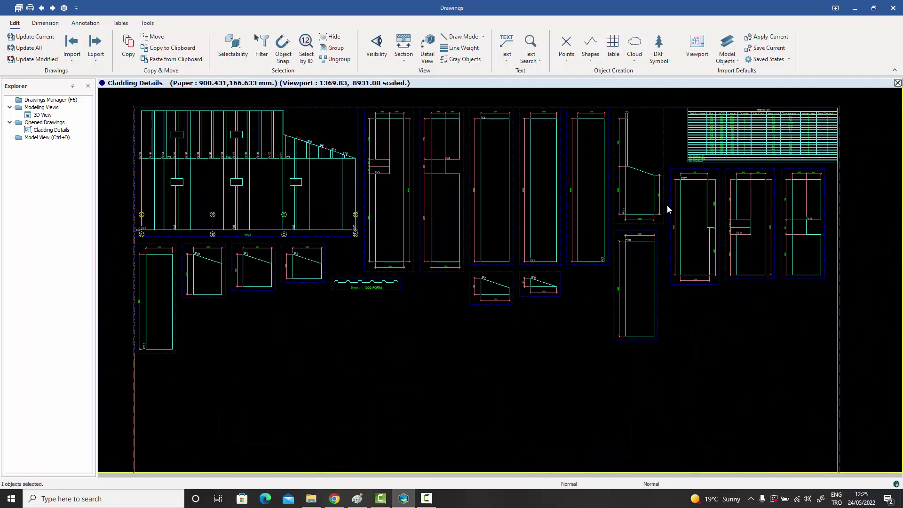
middle_click_drag(616, 207, 690, 231)
mouse_move(616, 223)
middle_mouse_down()
mouse_move(605, 220)
mouse_move(665, 231)
middle_mouse_up()
scroll(608, 223, "up", 1)
middle_click_drag(507, 205, 599, 231)
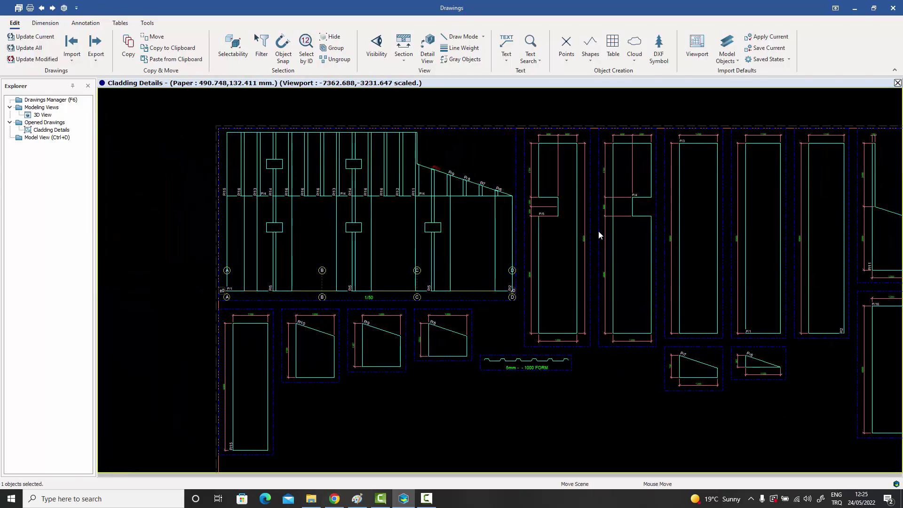
scroll(447, 207, "up", 2)
middle_click_drag(447, 207, 588, 262)
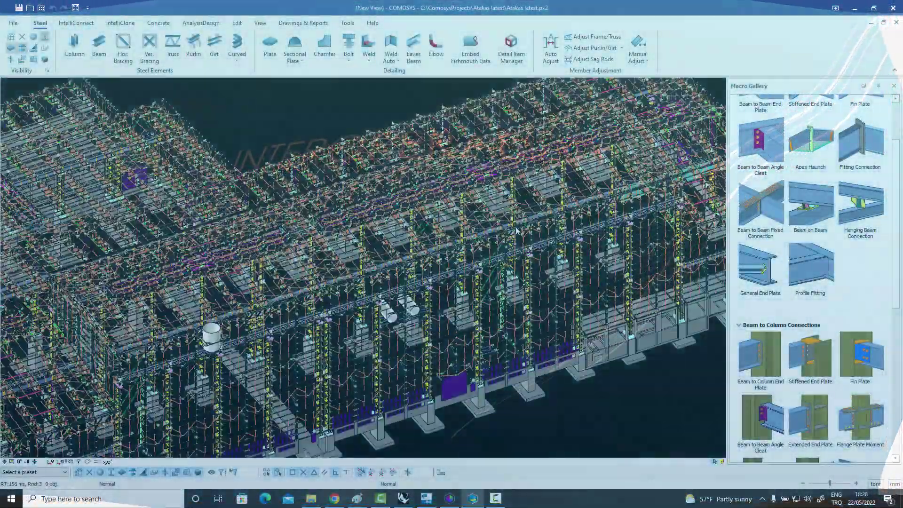
Examine the main hall's roof trusses and purlins, and review the whole Atakas steel building model.
scroll(517, 231, "up", 10)
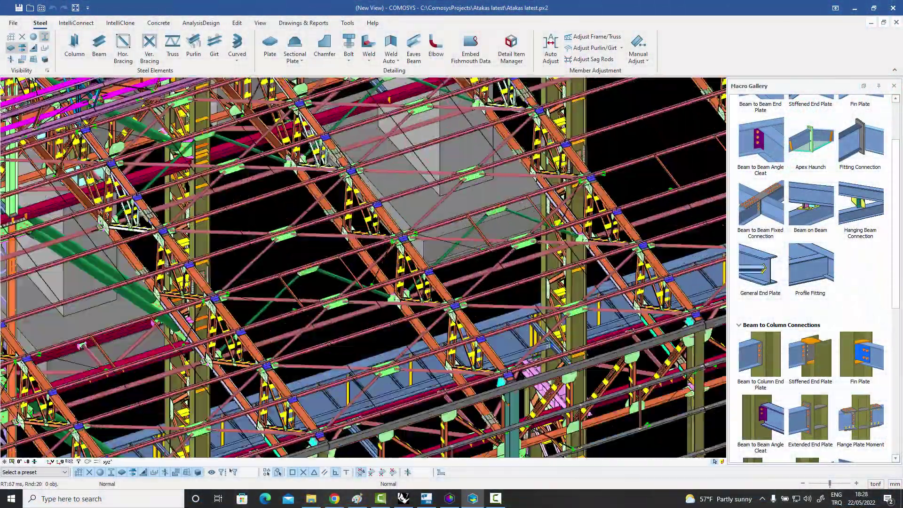
scroll(497, 196, "down", 15)
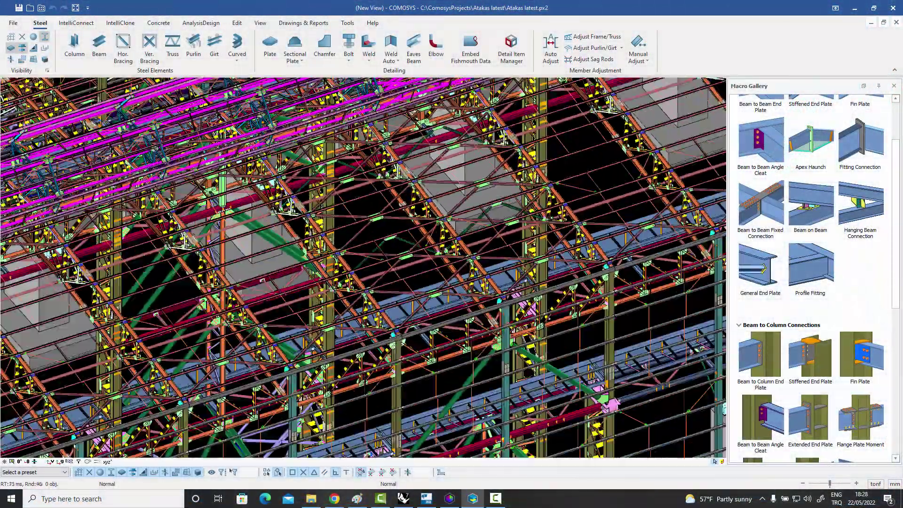
scroll(497, 195, "down", 9)
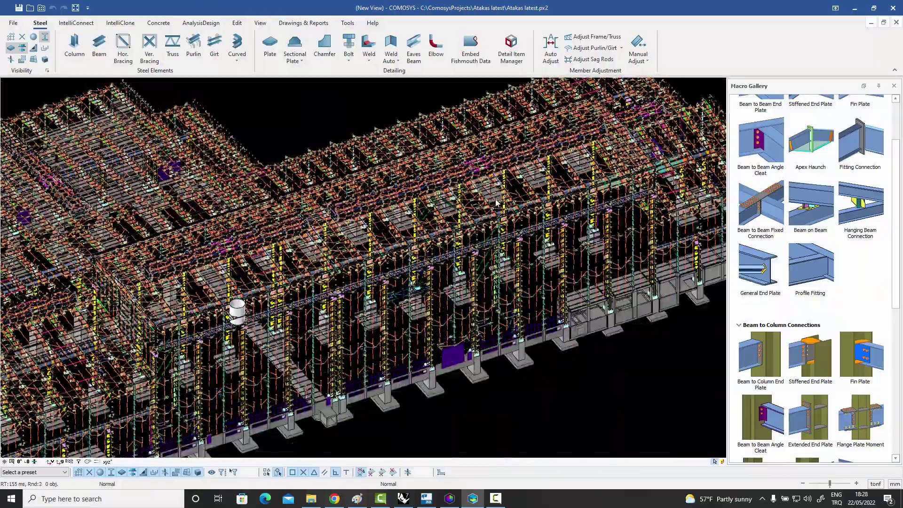
middle_click_drag(497, 196, 462, 244)
scroll(461, 244, "up", 8)
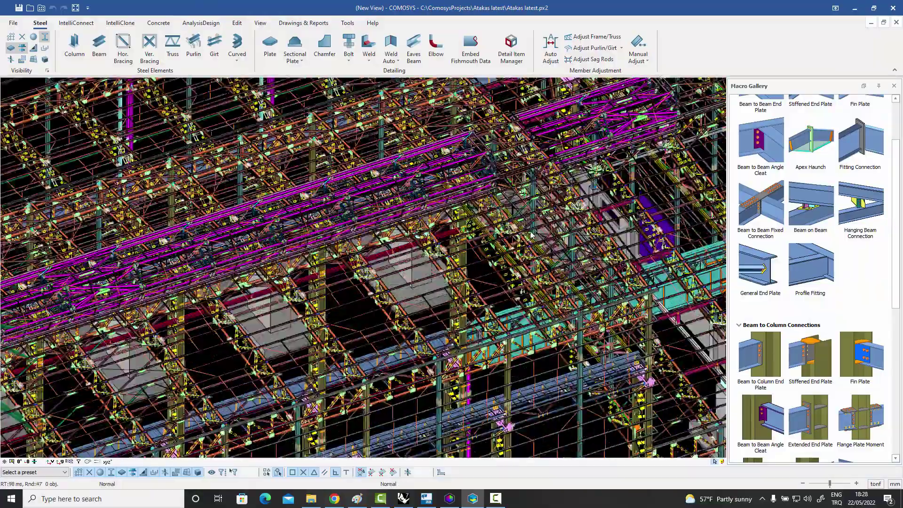
scroll(532, 231, "down", 8)
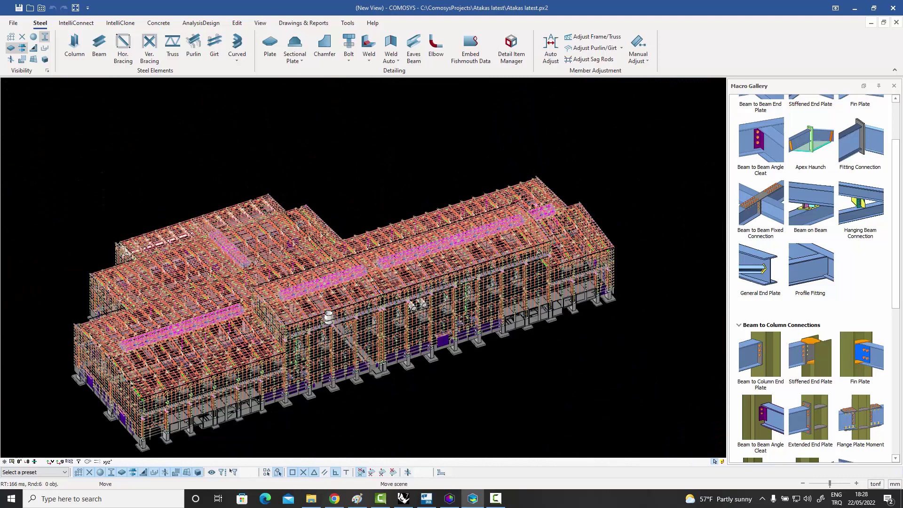
middle_click_drag(531, 232, 561, 213)
scroll(577, 214, "up", 6)
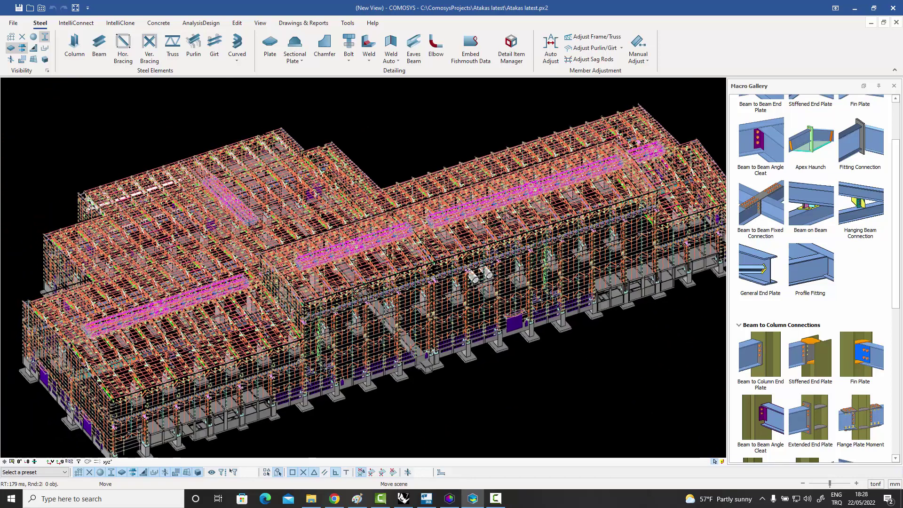
middle_click_drag(565, 221, 554, 214)
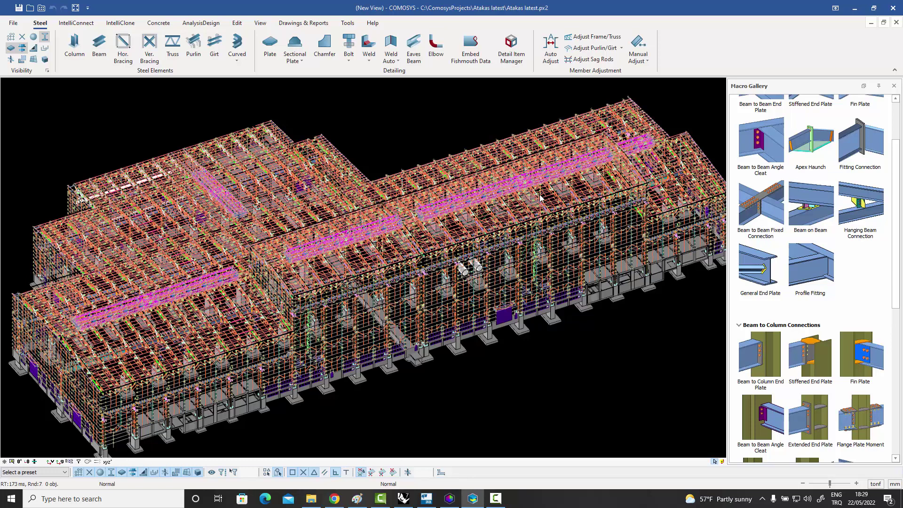
Examine the gable end of the main hall with its crane girders, columns and concrete foundations.
scroll(564, 233, "up", 5)
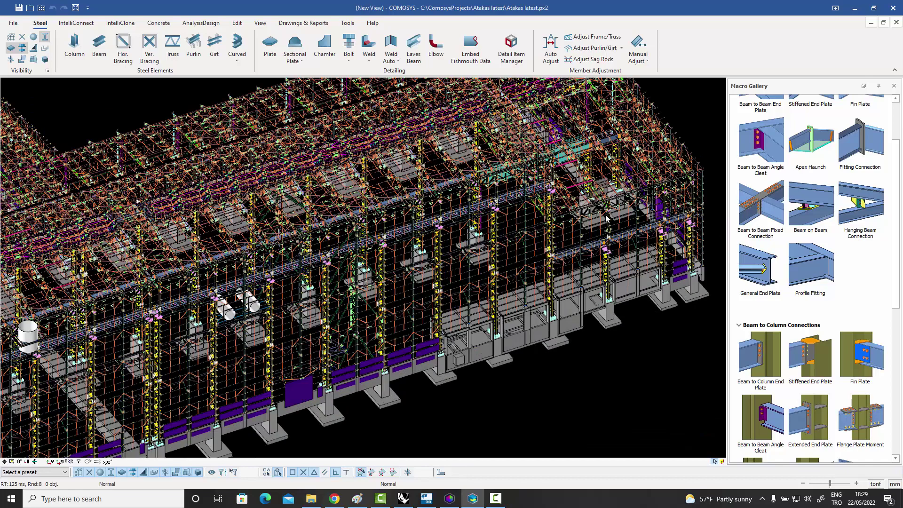
middle_click_drag(607, 217, 554, 271)
middle_click_drag(610, 285, 598, 289)
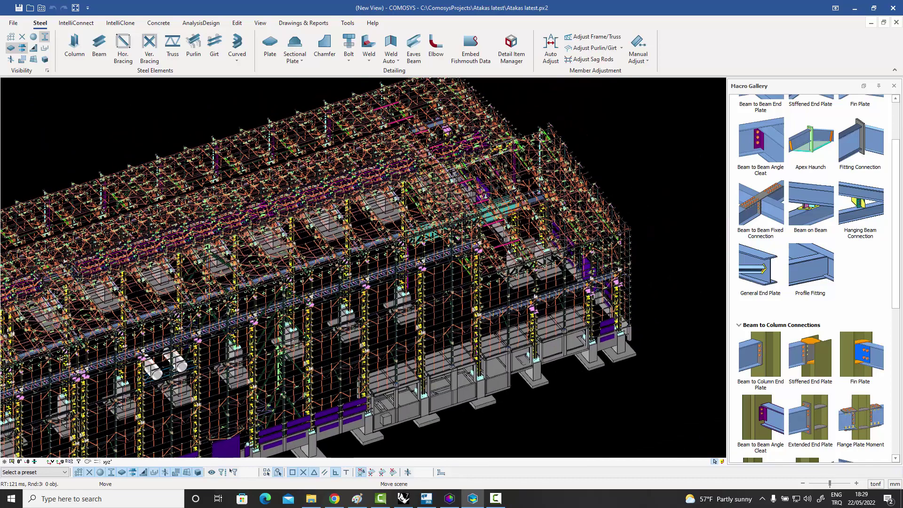
scroll(589, 291, "up", 2)
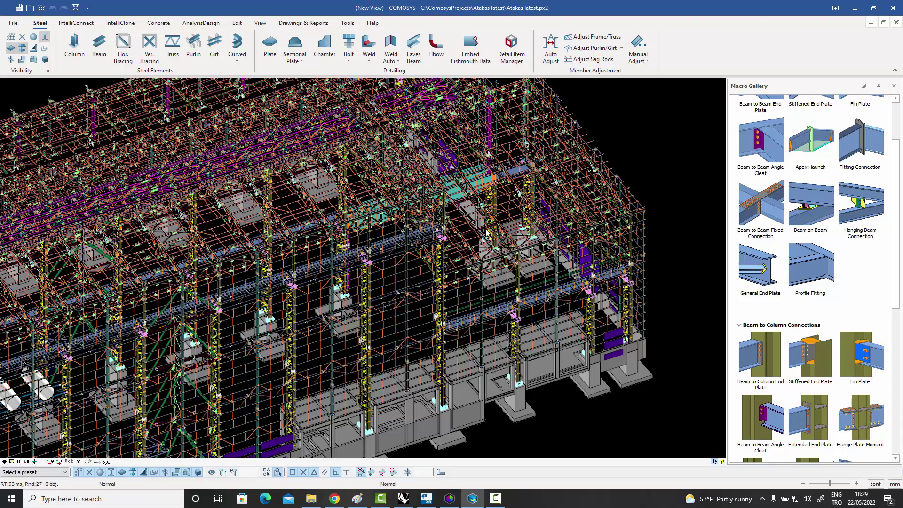
middle_click_drag(487, 232, 529, 230)
scroll(559, 246, "up", 5)
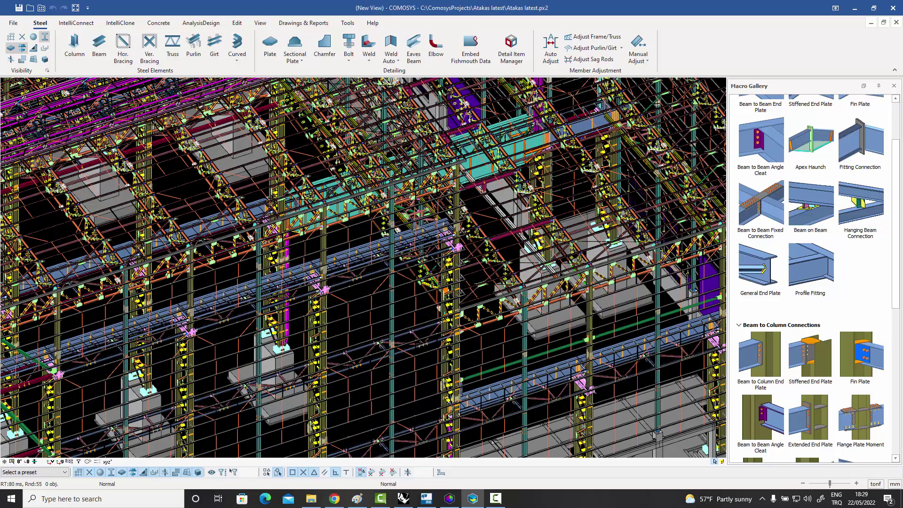
scroll(452, 204, "down", 6)
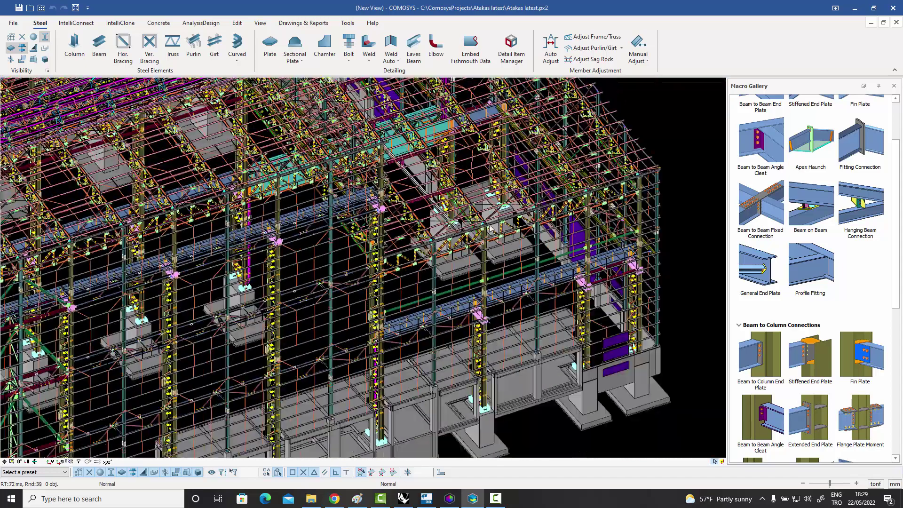
middle_click_drag(491, 230, 516, 213)
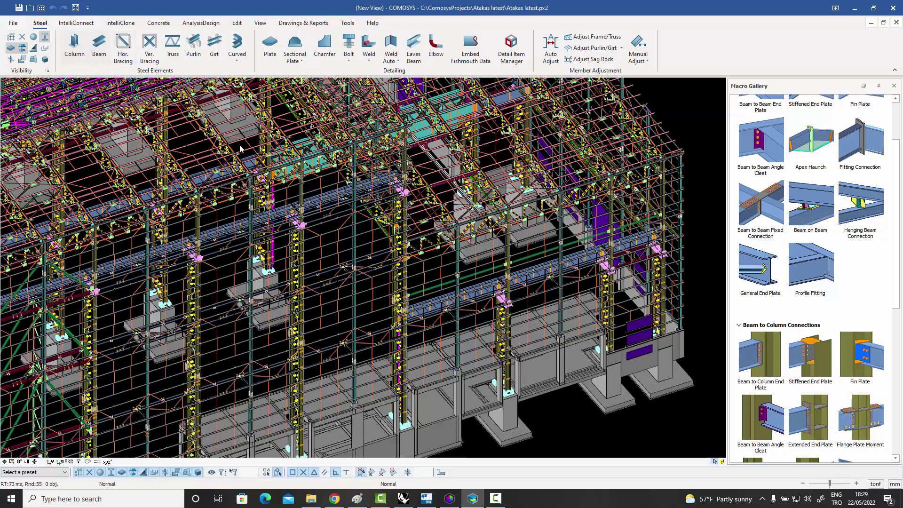
Review the available 3D model and analysis export formats and return to a view of the whole building.
left_click(14, 23)
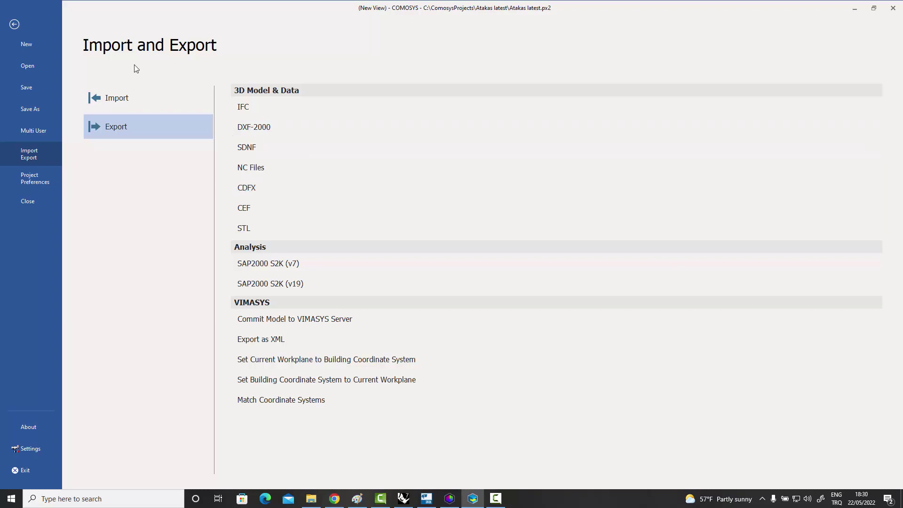
left_click(14, 24)
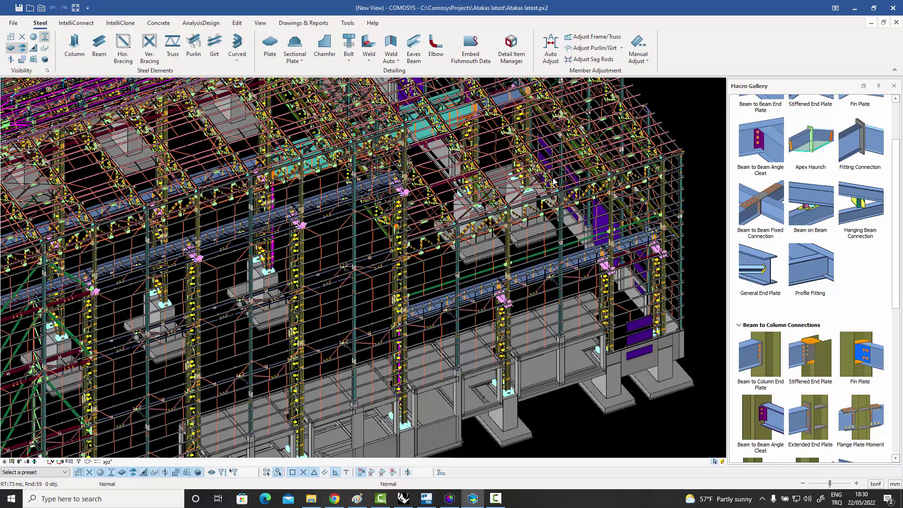
scroll(553, 182, "down", 5)
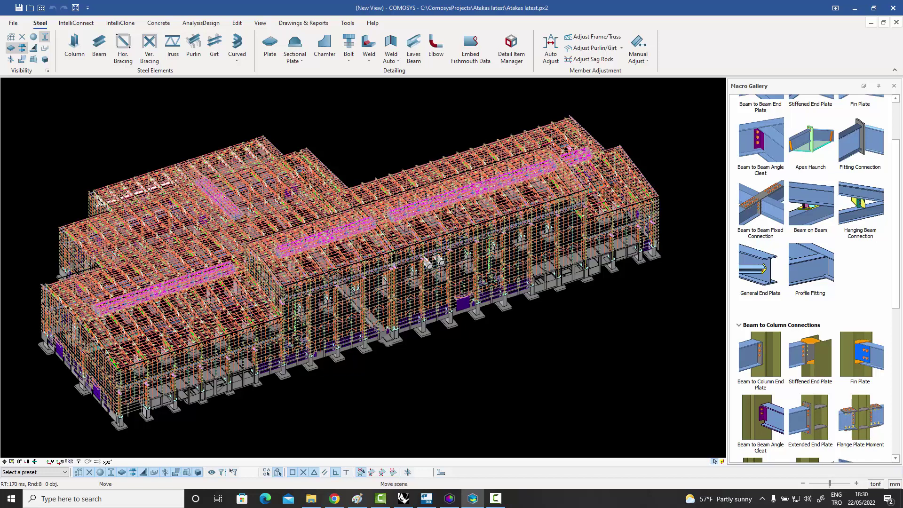
middle_click_drag(513, 233, 522, 230)
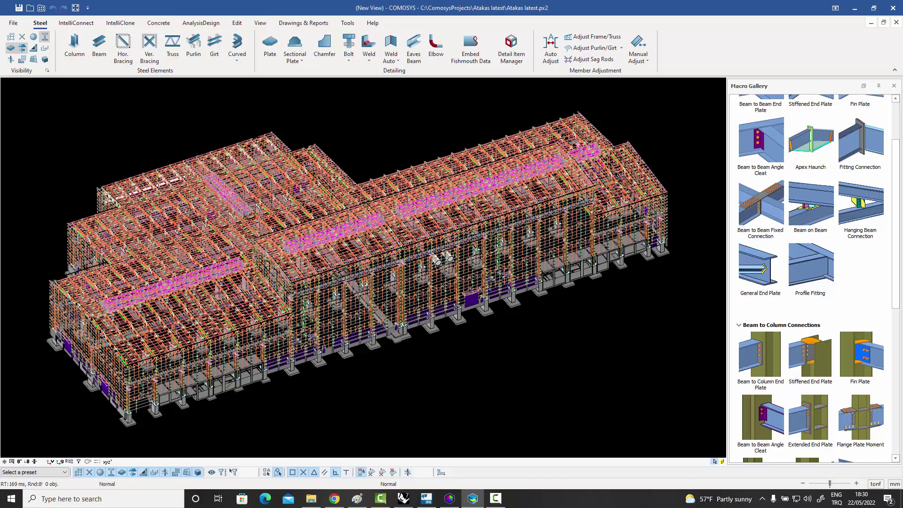
Examine the bolted splices, gusset plates, tubular bracing and sag rod connections near the main hall's gable end.
scroll(656, 213, "up", 5)
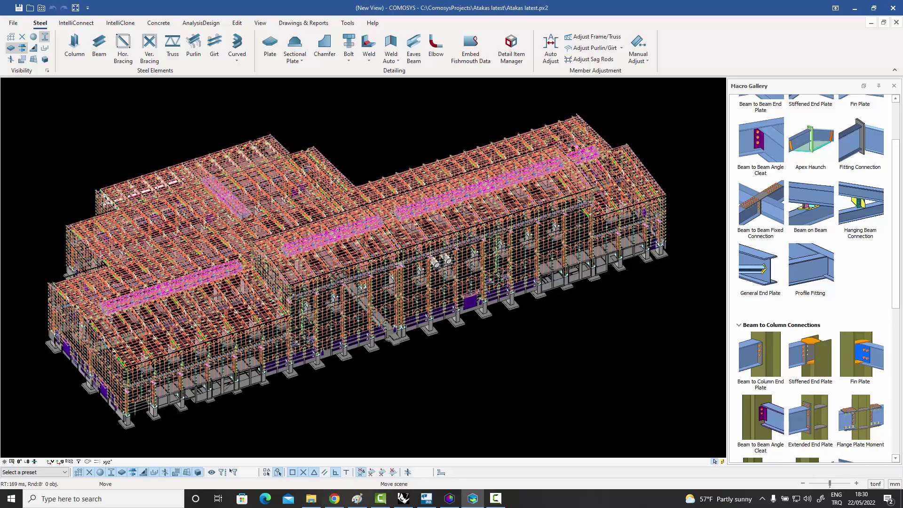
scroll(630, 207, "up", 3)
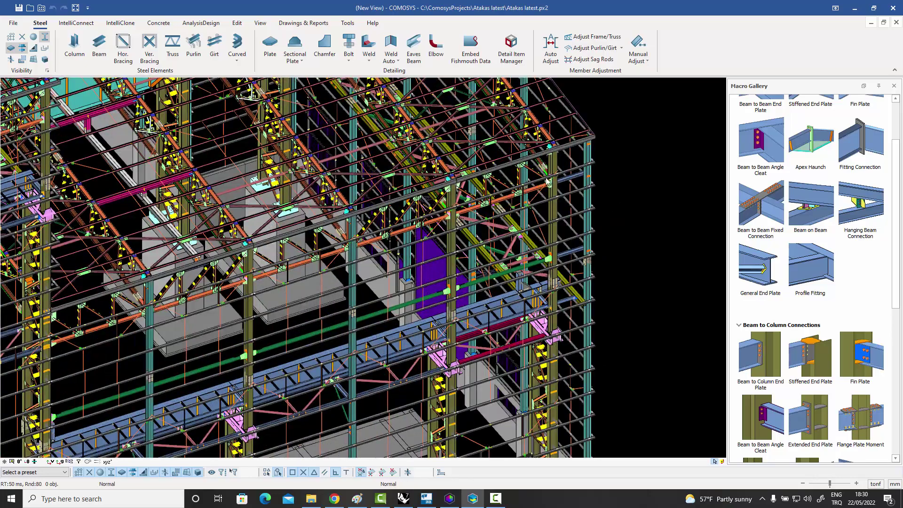
scroll(527, 193, "up", 4)
scroll(527, 192, "down", 1)
middle_click_drag(492, 226, 536, 147)
scroll(536, 146, "up", 3)
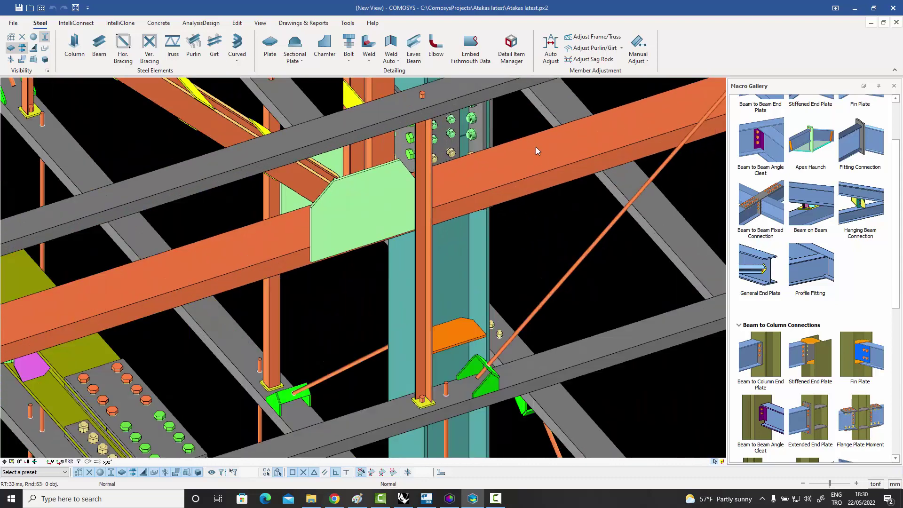
scroll(535, 147, "down", 3)
scroll(470, 200, "down", 2)
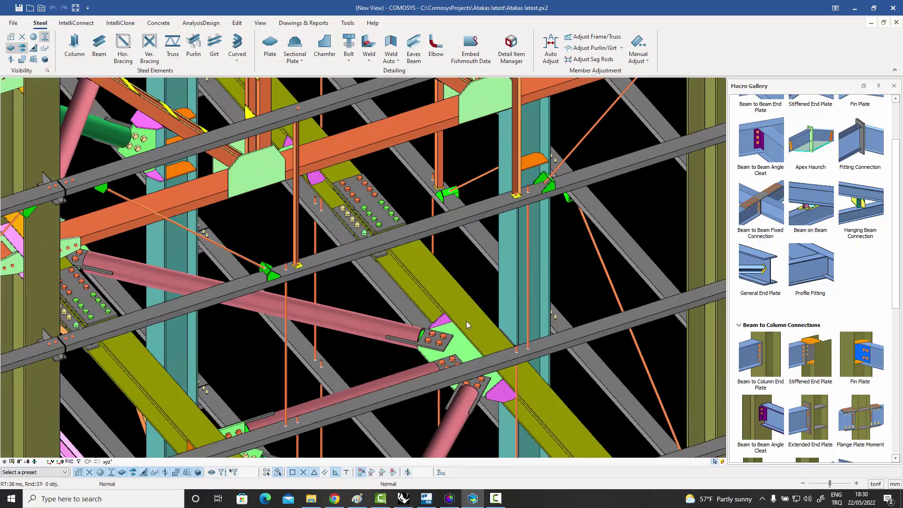
scroll(459, 330, "up", 3)
scroll(459, 330, "down", 5)
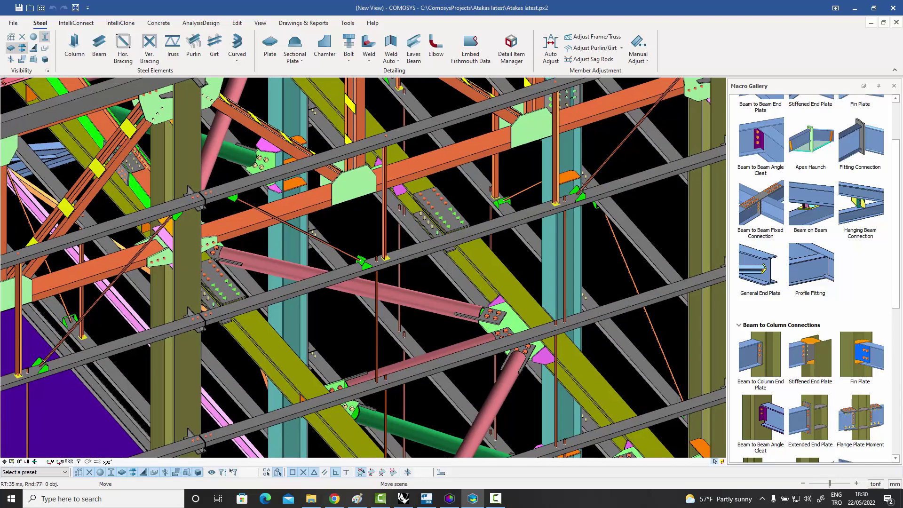
scroll(547, 278, "up", 5)
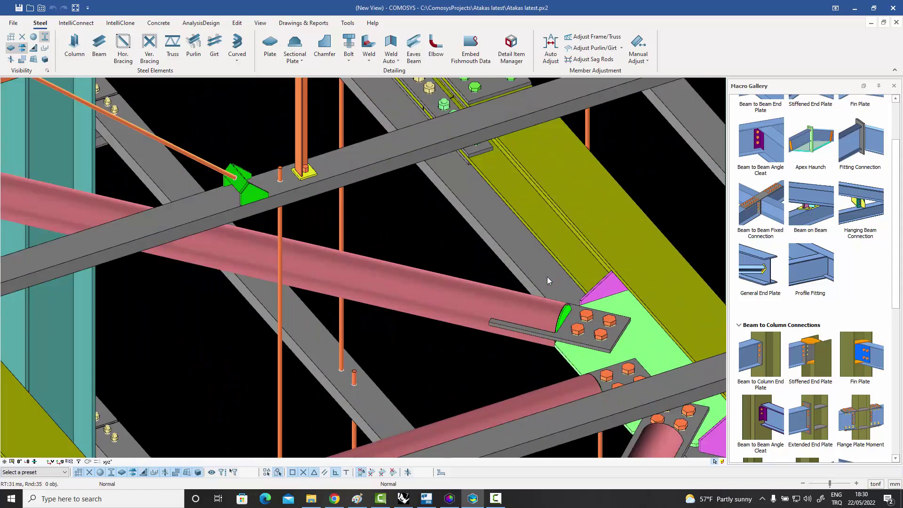
scroll(531, 264, "down", 4)
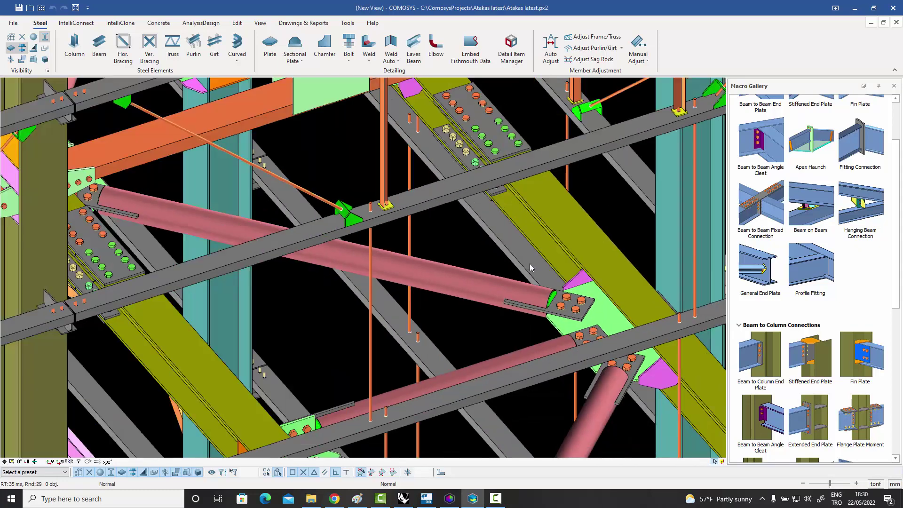
scroll(530, 263, "down", 2)
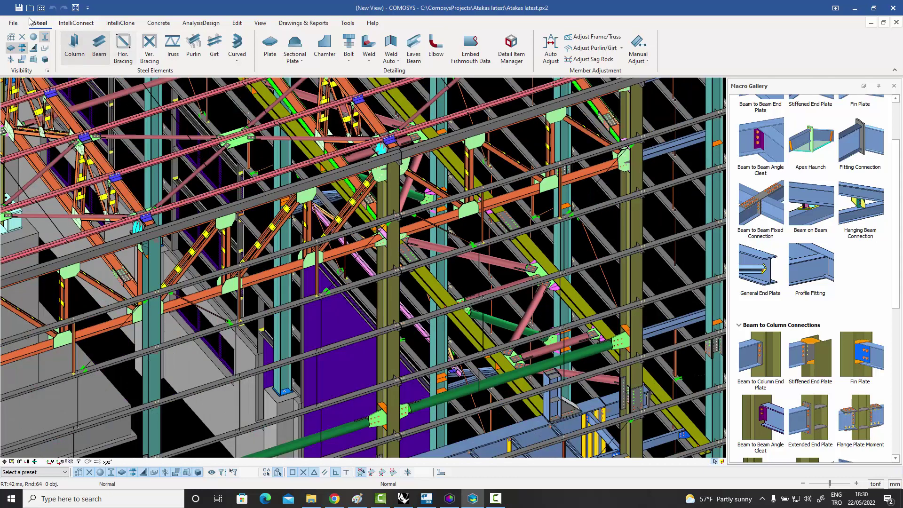
Review the export formats, including CDFX, and bring up the TeklaIO import and export utility before minimizing it.
left_click(12, 24)
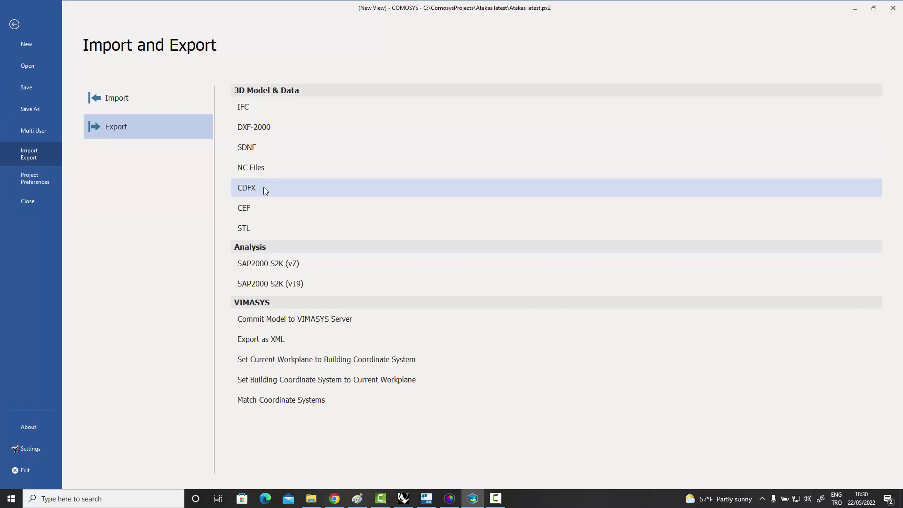
left_click(15, 25)
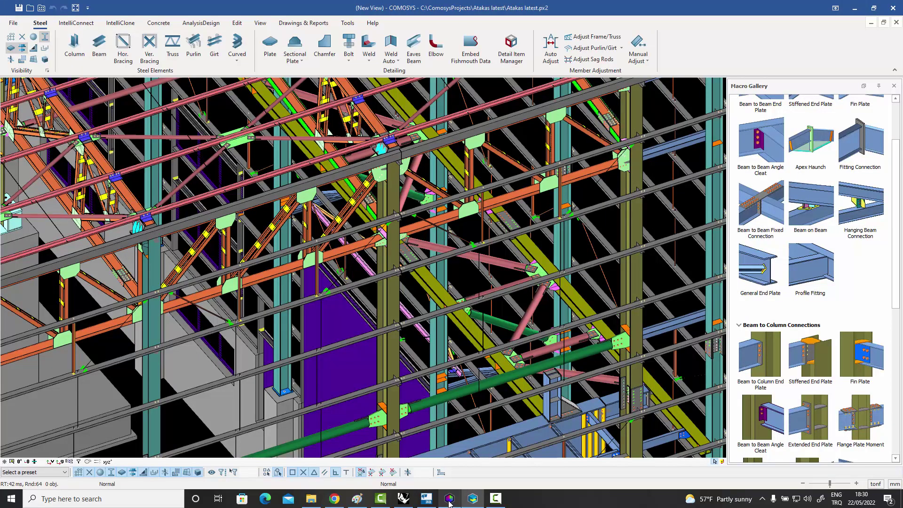
left_click(449, 500)
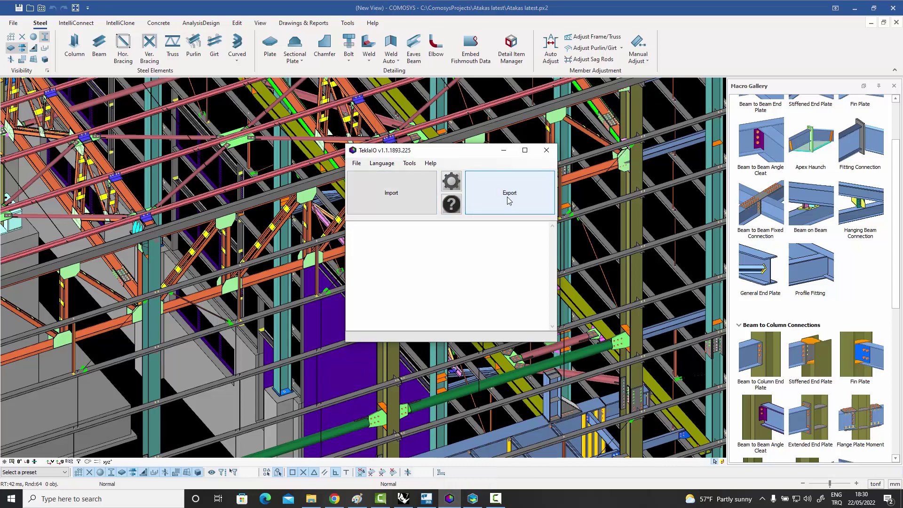
left_click(504, 153)
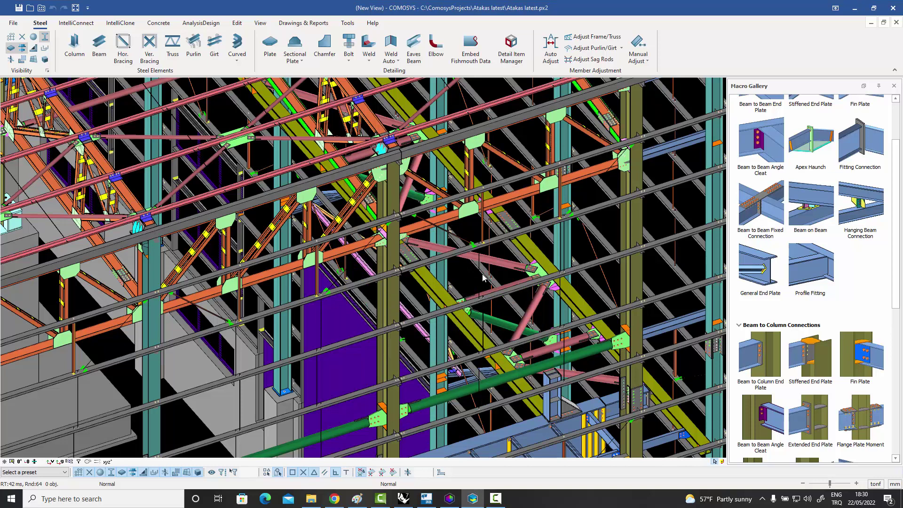
Examine the main hall's end bays with the crane girder and survey the overall building model.
scroll(482, 277, "down", 2)
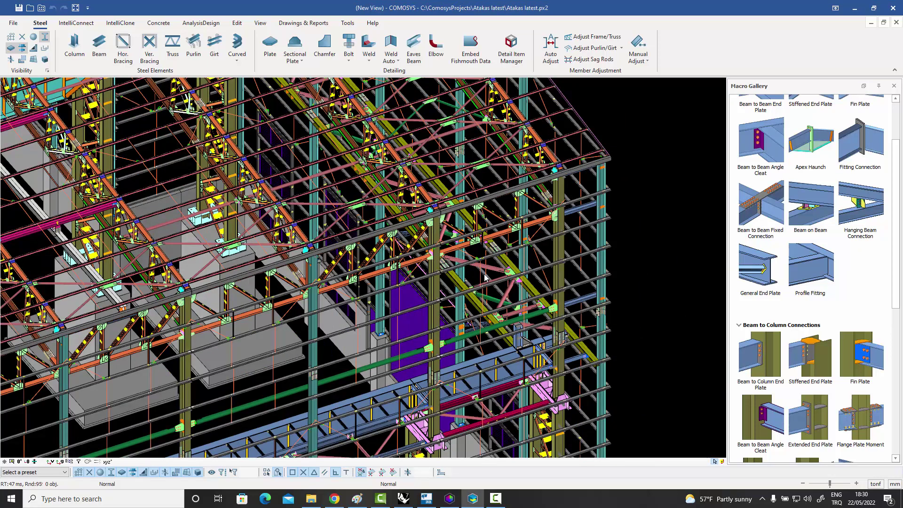
scroll(486, 278, "up", 1)
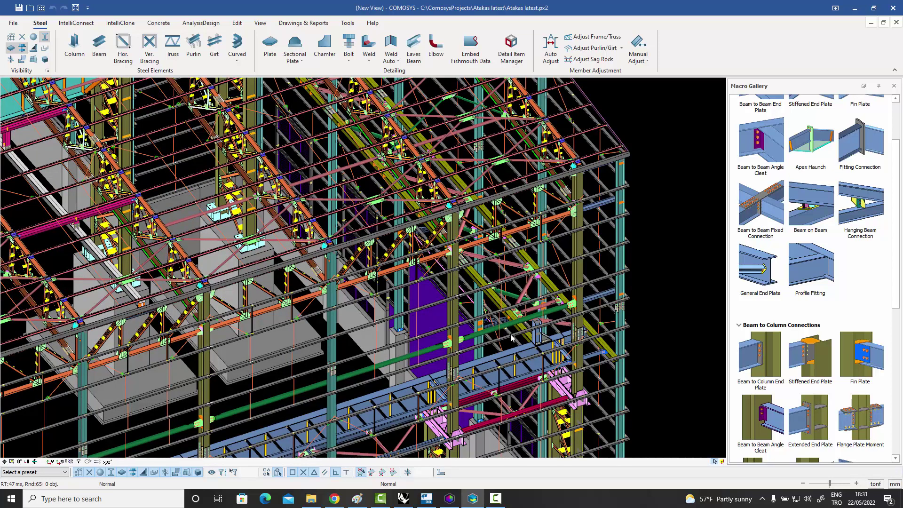
scroll(511, 338, "up", 2)
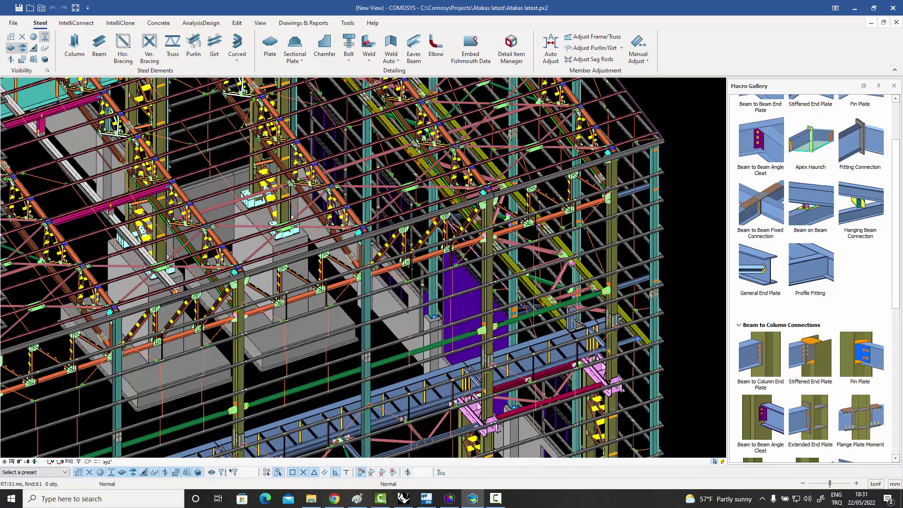
scroll(560, 323, "down", 5)
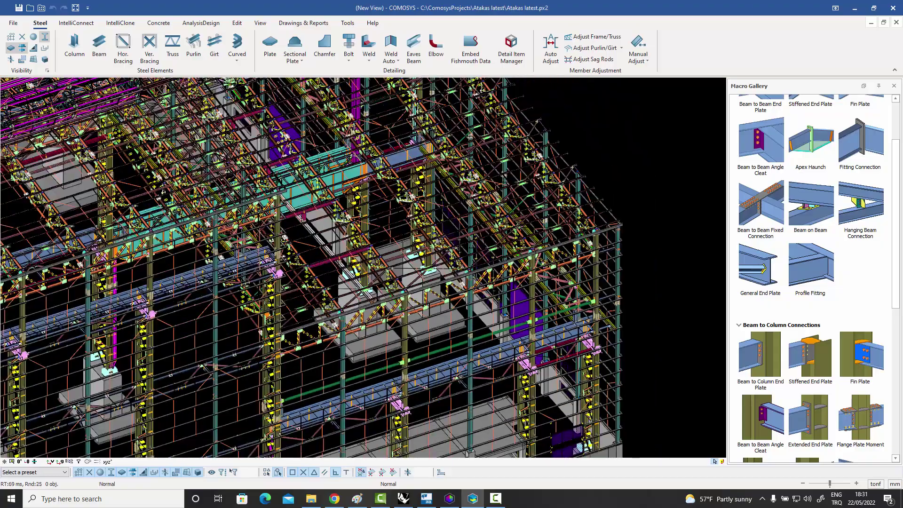
scroll(559, 324, "down", 4)
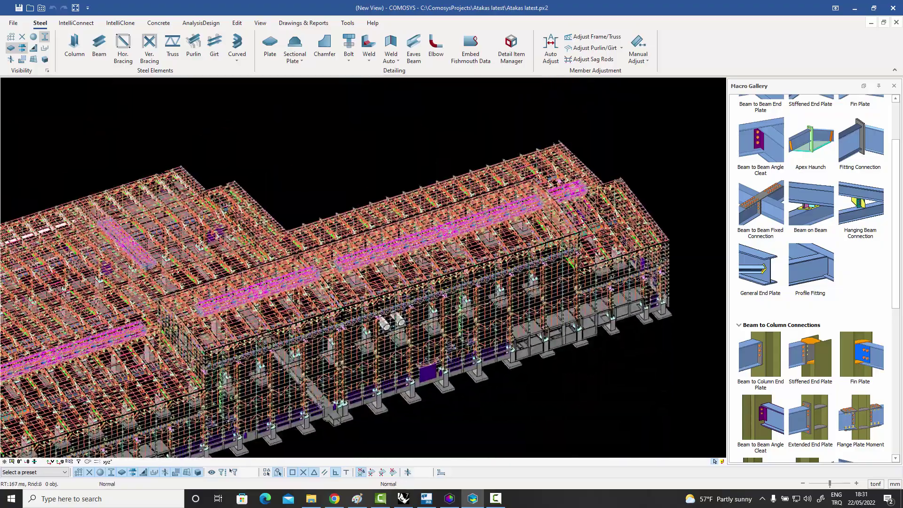
scroll(560, 324, "up", 5)
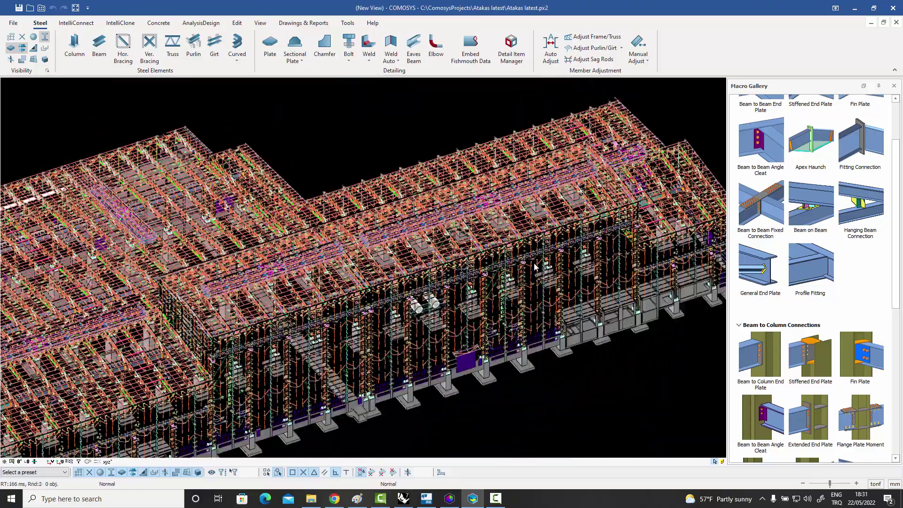
Bring the whole building into view in COMOSYS, then switch to Tekla Structures and show the same overall model there for comparison.
scroll(559, 324, "down", 3)
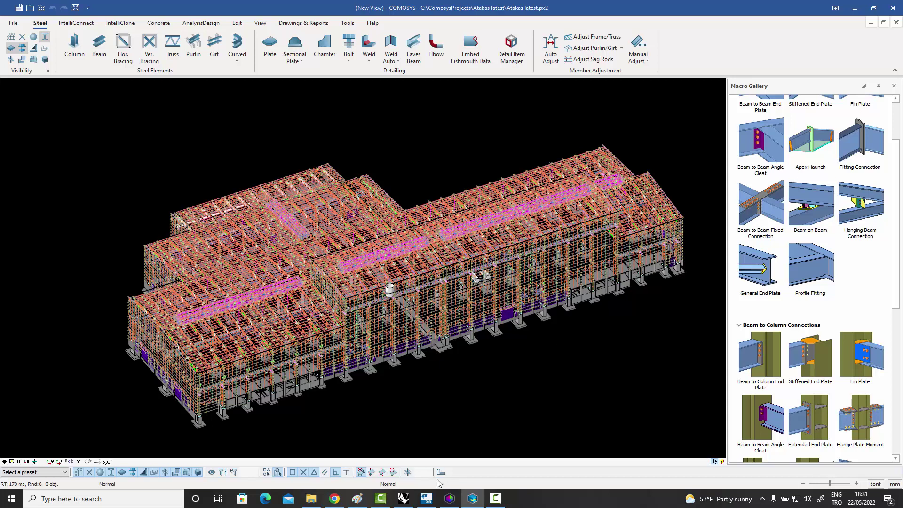
left_click(428, 501)
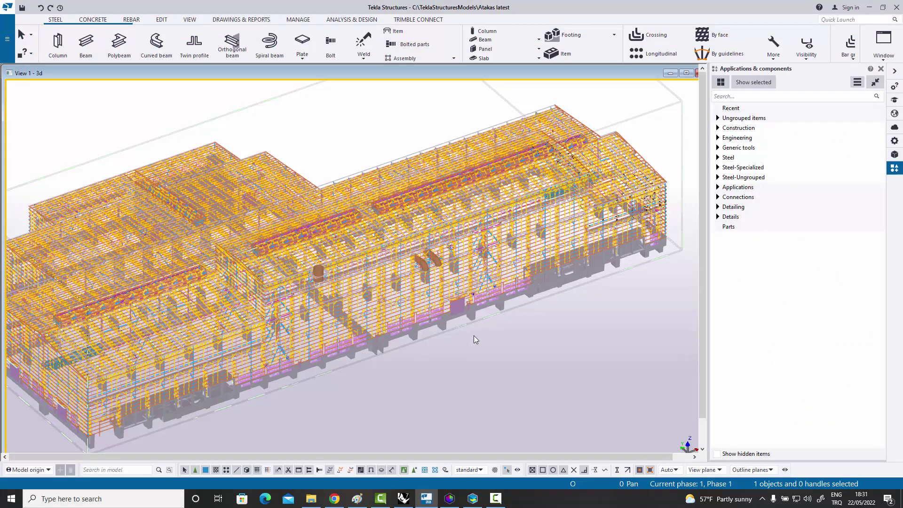
scroll(473, 335, "down", 1)
middle_click_drag(470, 334, 472, 320)
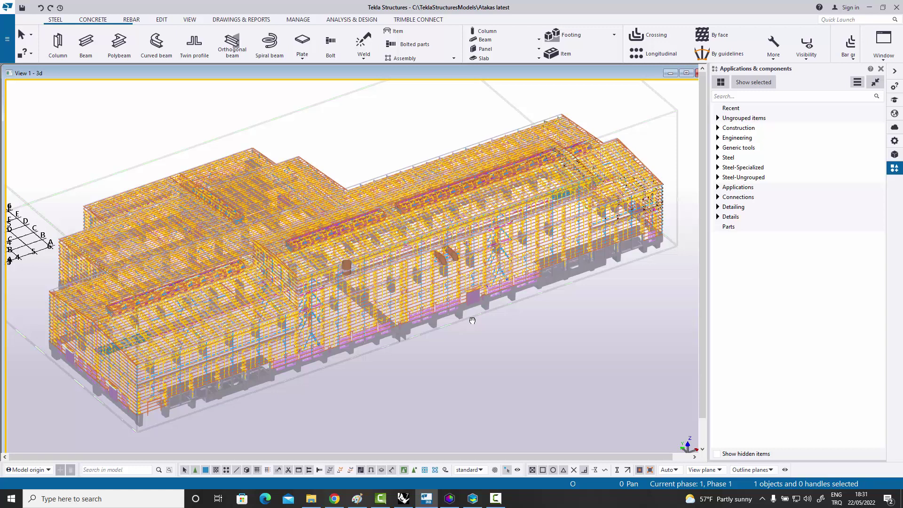
middle_click_drag(460, 321, 462, 320)
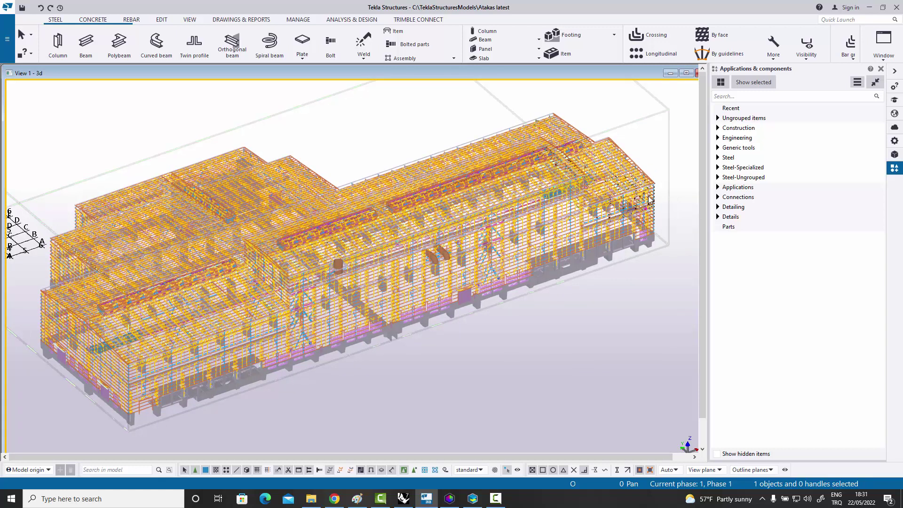
Switch back to COMOSYS and examine the crane girder, bolted column splice and sag rod connection in the main hall's end bay.
left_click(473, 498)
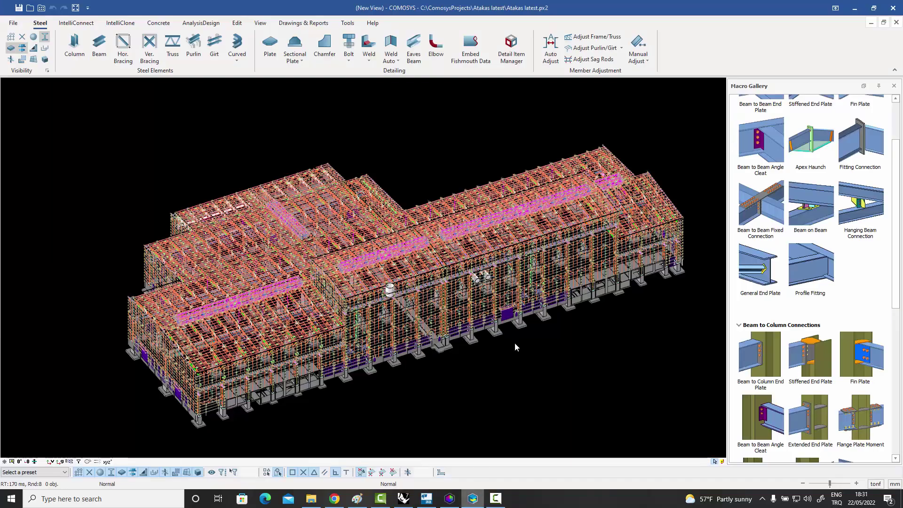
scroll(640, 272, "up", 10)
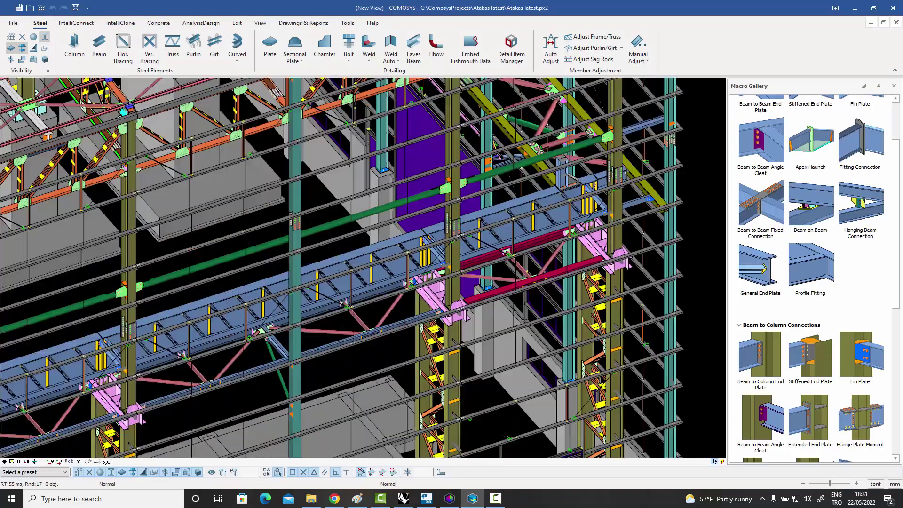
scroll(614, 238, "up", 5)
middle_click_drag(615, 238, 546, 308)
scroll(521, 186, "up", 8)
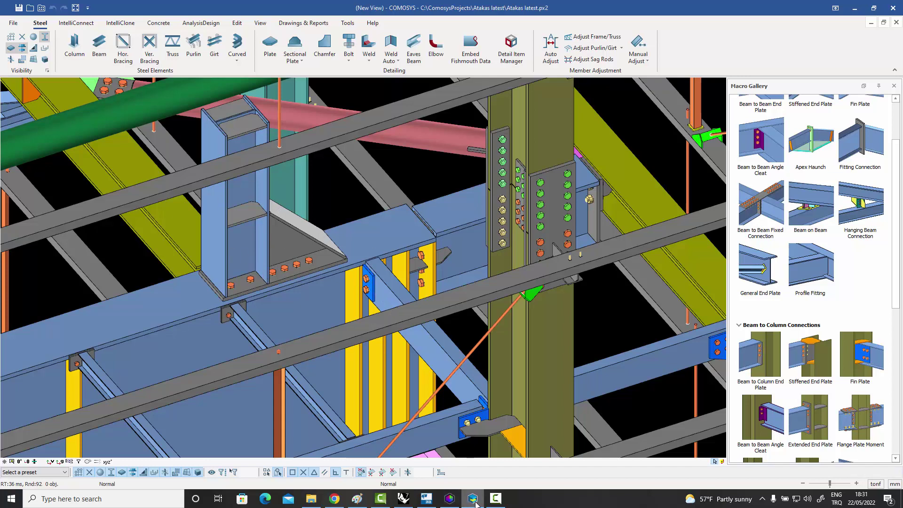
Switch to Tekla Structures and examine the same crane girder and column splice area in the main hall's end bay.
left_click(428, 502)
scroll(583, 225, "up", 4)
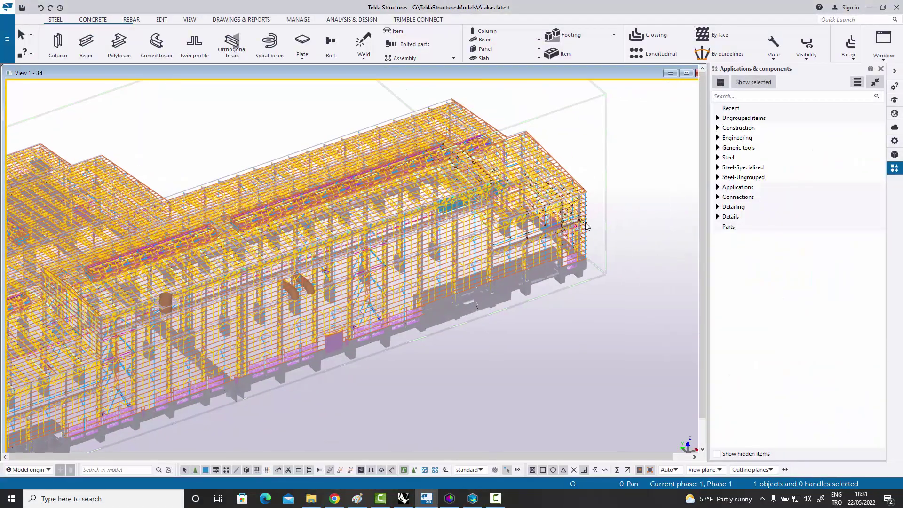
scroll(580, 225, "up", 8)
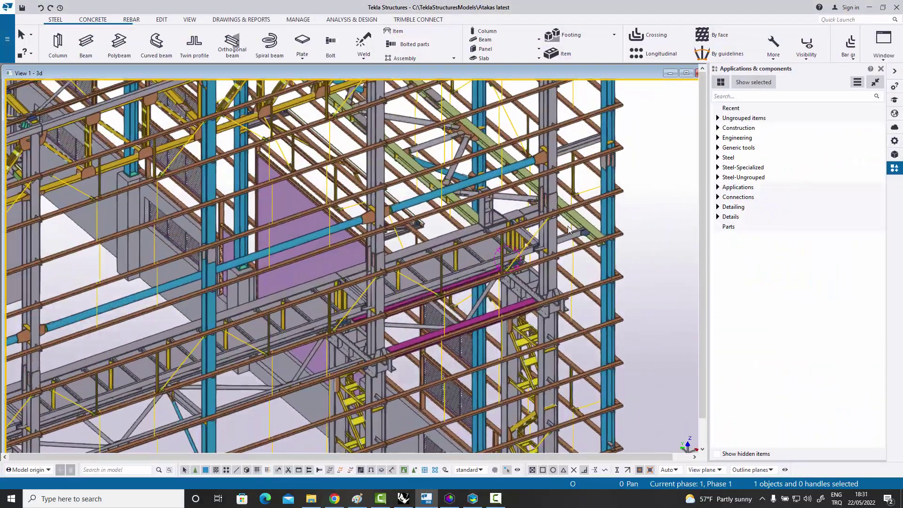
scroll(560, 224, "up", 6)
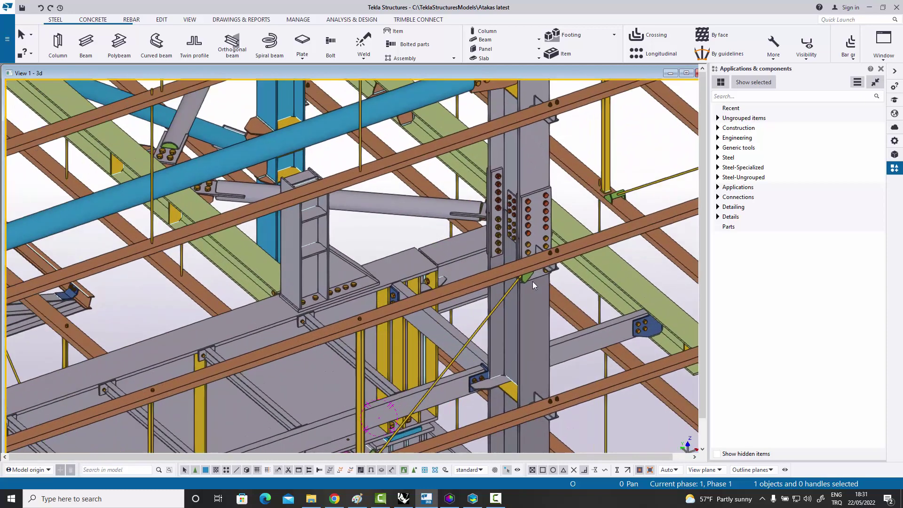
middle_click_drag(532, 281, 569, 221)
scroll(569, 220, "up", 2)
scroll(302, 152, "up", 1)
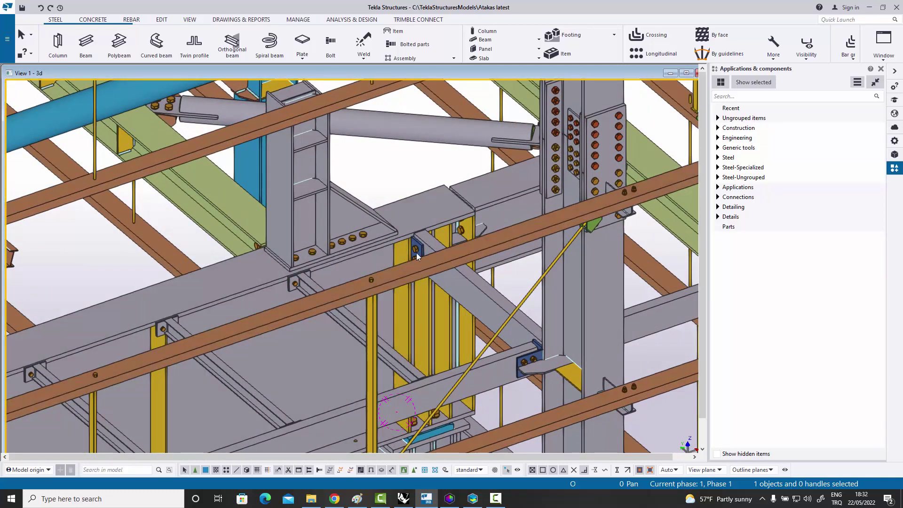
Inspect the girt and splice bolts, the bolted blue end plate and the welded stiffeners of the bracket on the crane girder.
scroll(642, 193, "up", 5)
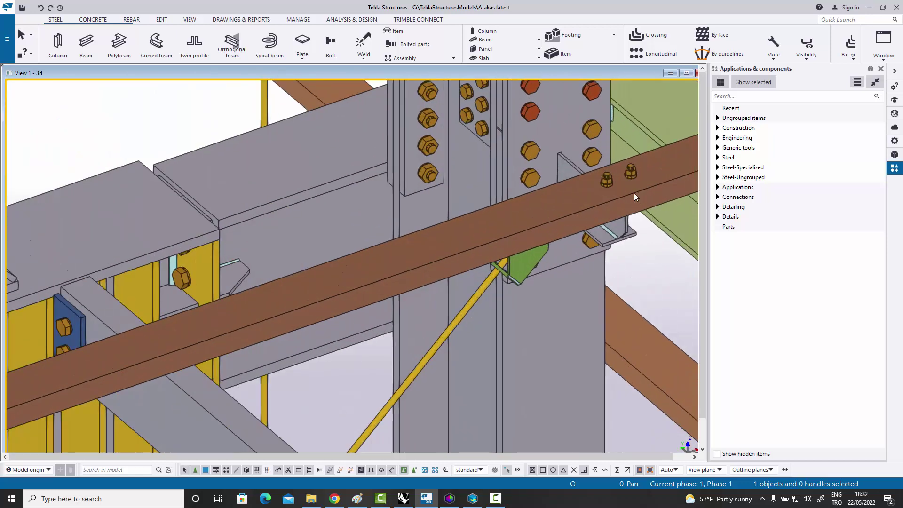
scroll(518, 272, "down", 5)
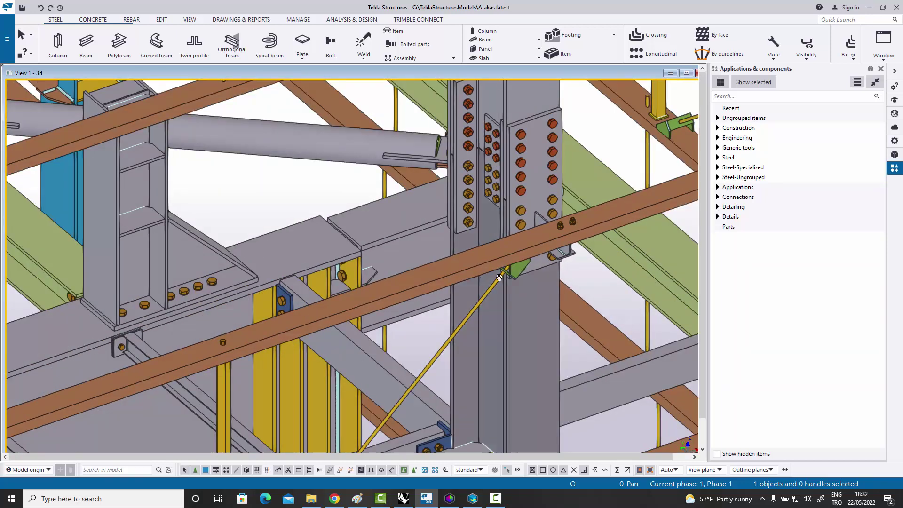
scroll(274, 282, "up", 4)
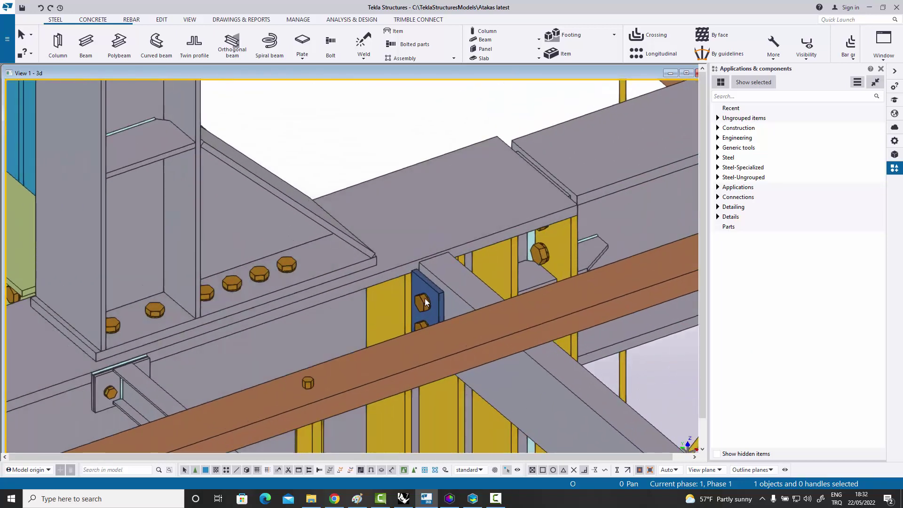
scroll(315, 240, "down", 3)
scroll(279, 206, "up", 6)
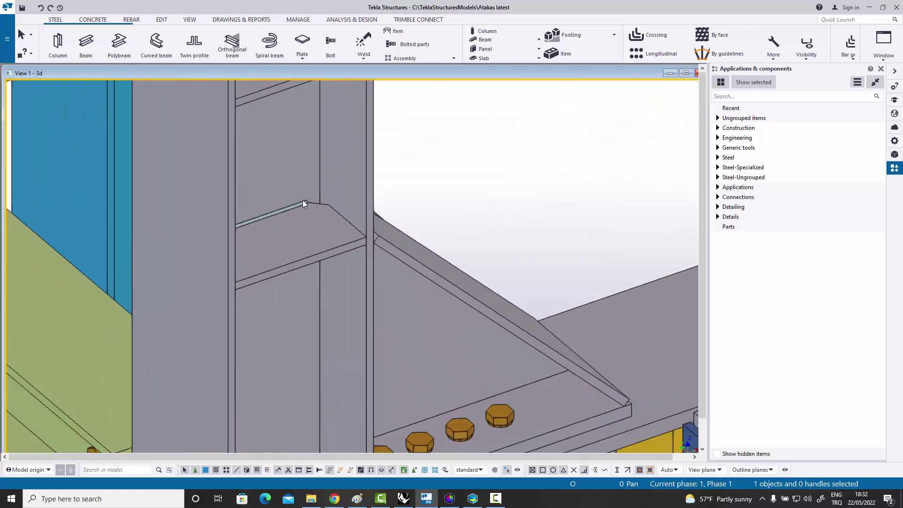
scroll(309, 199, "down", 5)
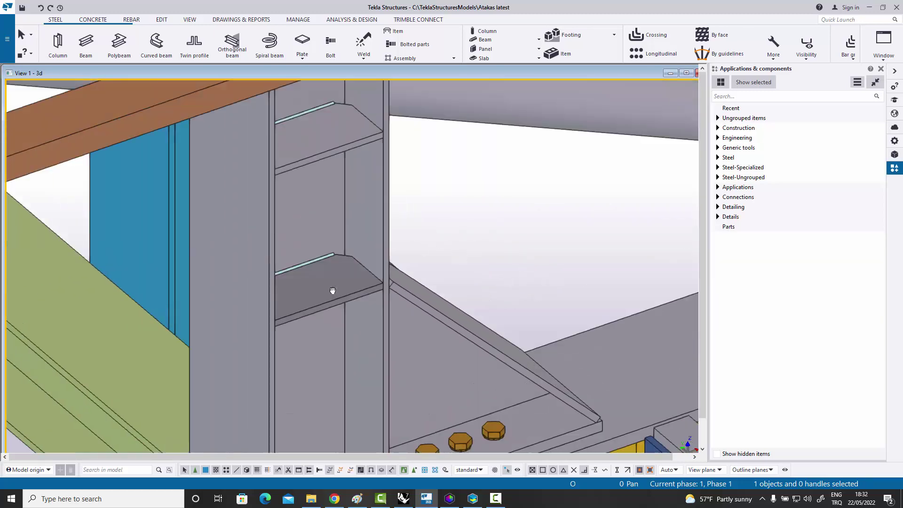
Examine the crane girder's surge bracing, girts and sag rods along the neighbouring bays of the side wall.
scroll(318, 188, "down", 8)
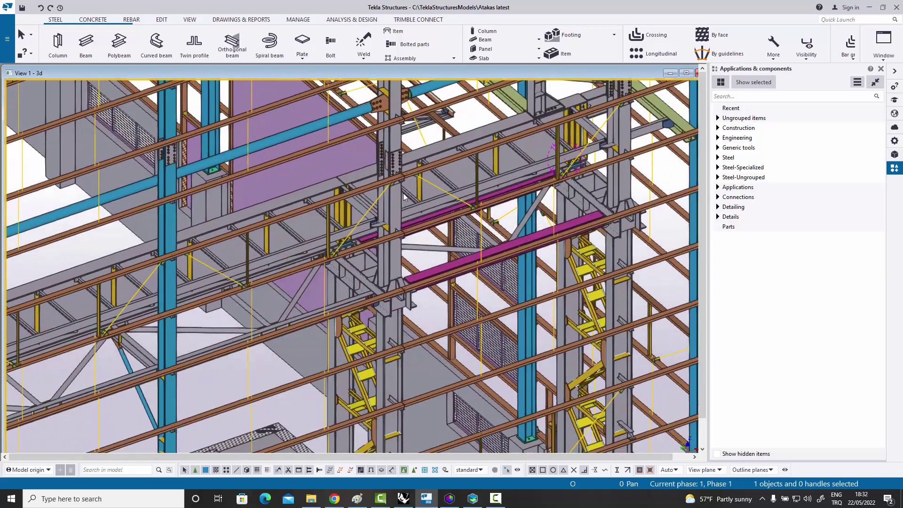
middle_click_drag(292, 265, 482, 159)
scroll(481, 160, "down", 2)
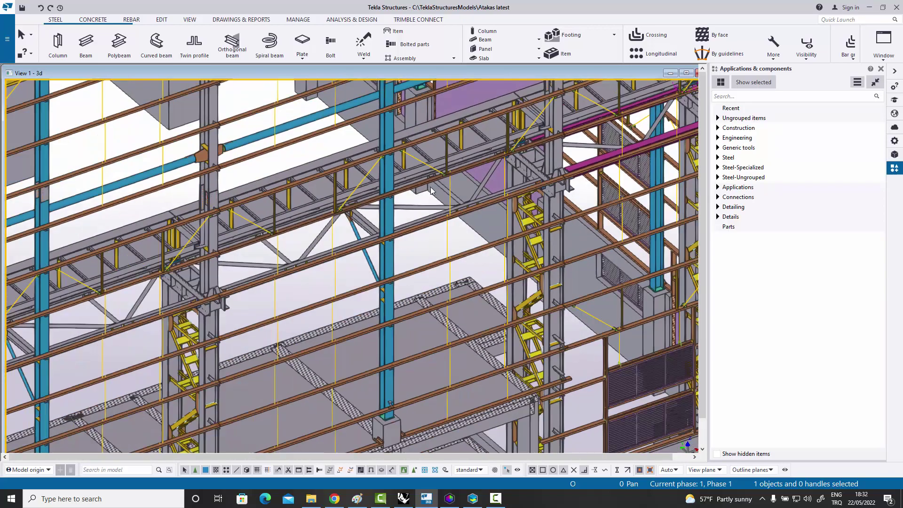
scroll(315, 207, "up", 6)
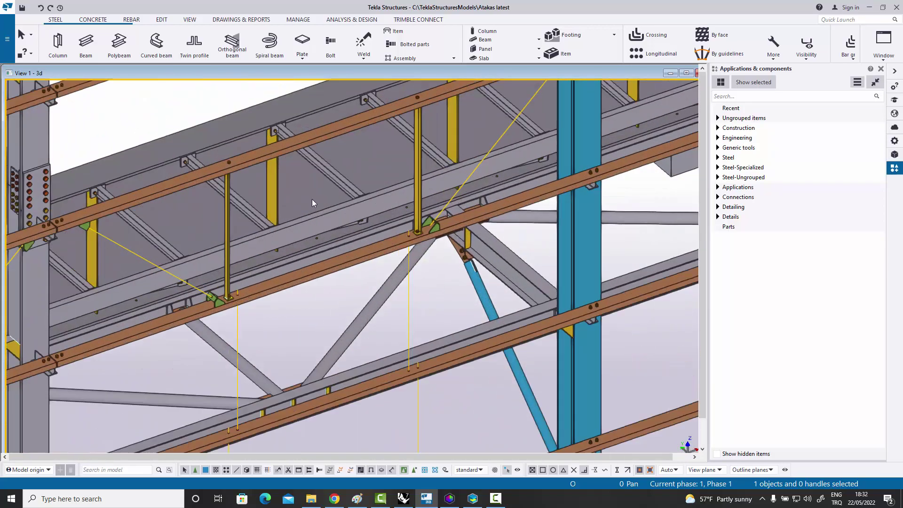
scroll(354, 196, "down", 5)
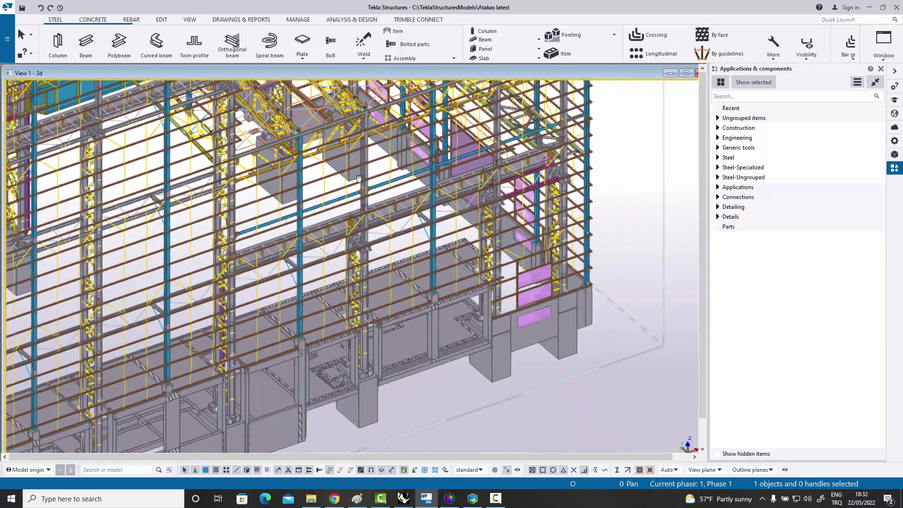
Examine the battened truss members with their weld details and the roof framing of the main hall's end bays.
scroll(323, 197, "down", 1)
scroll(325, 195, "up", 4)
scroll(340, 185, "up", 6)
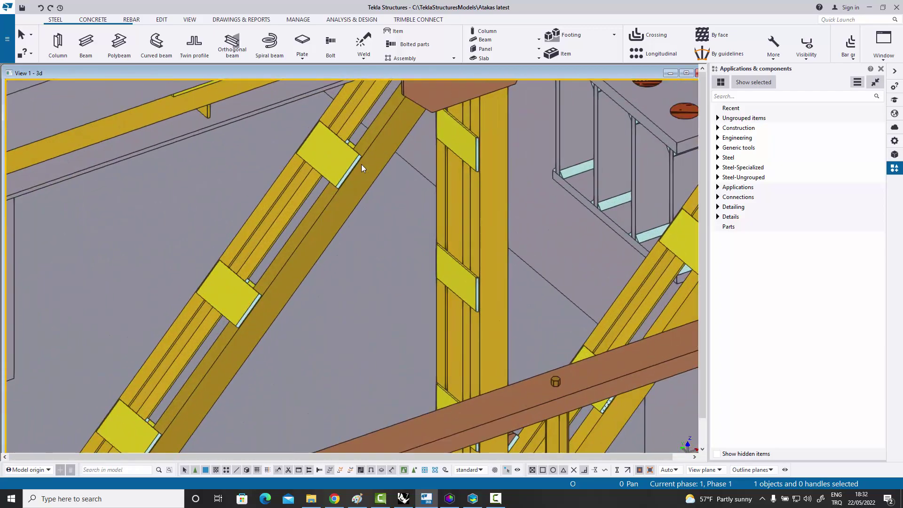
middle_click_drag(361, 165, 257, 217)
scroll(408, 277, "down", 5)
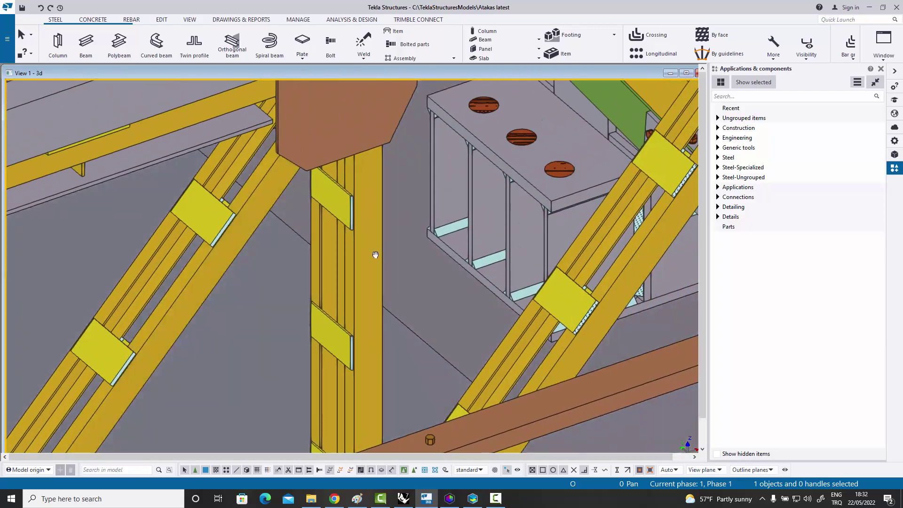
scroll(408, 276, "down", 8)
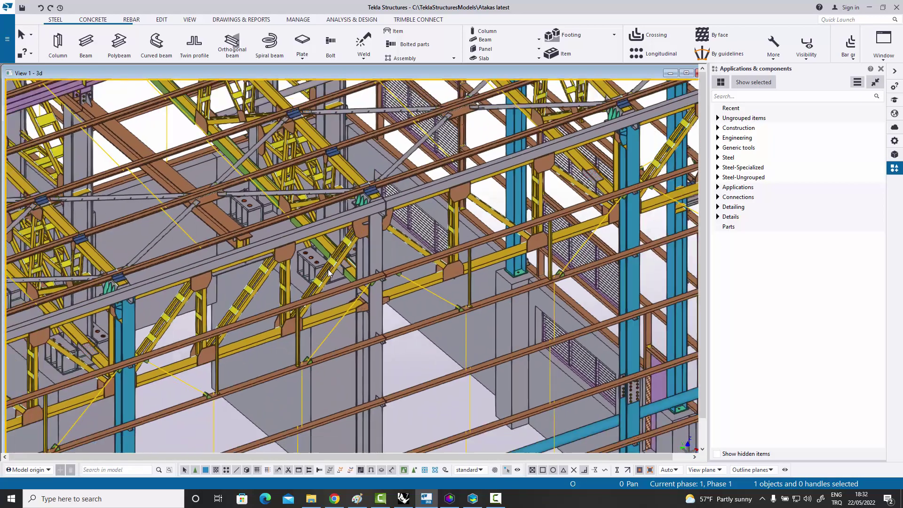
middle_click_drag(329, 269, 322, 294, "ctrl")
scroll(321, 291, "down", 1)
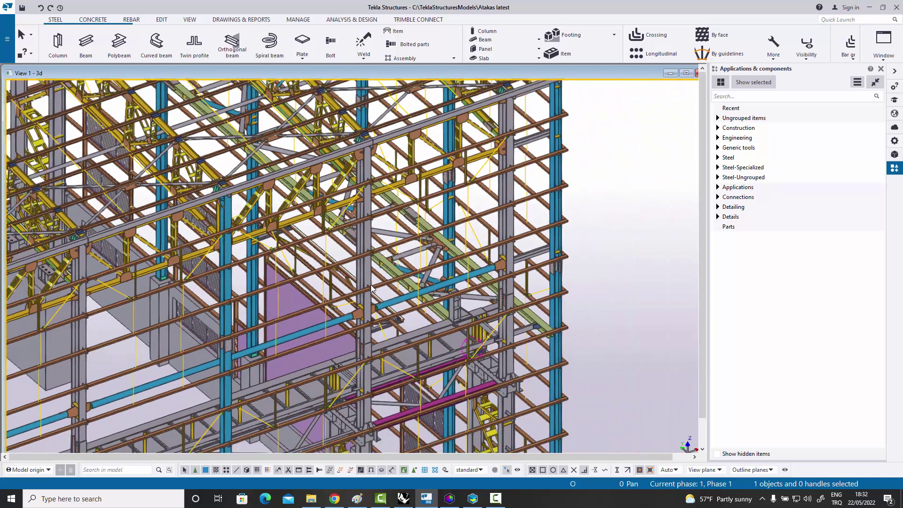
middle_click_drag(419, 226, 517, 265)
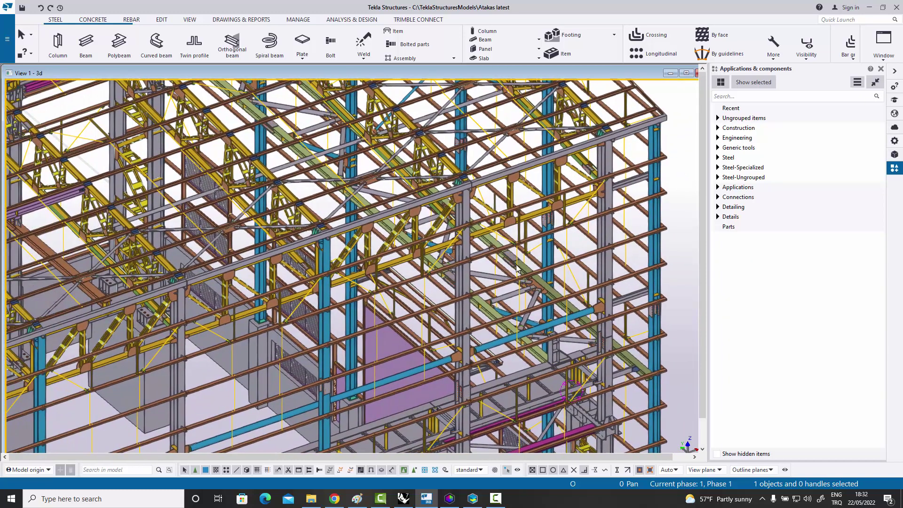